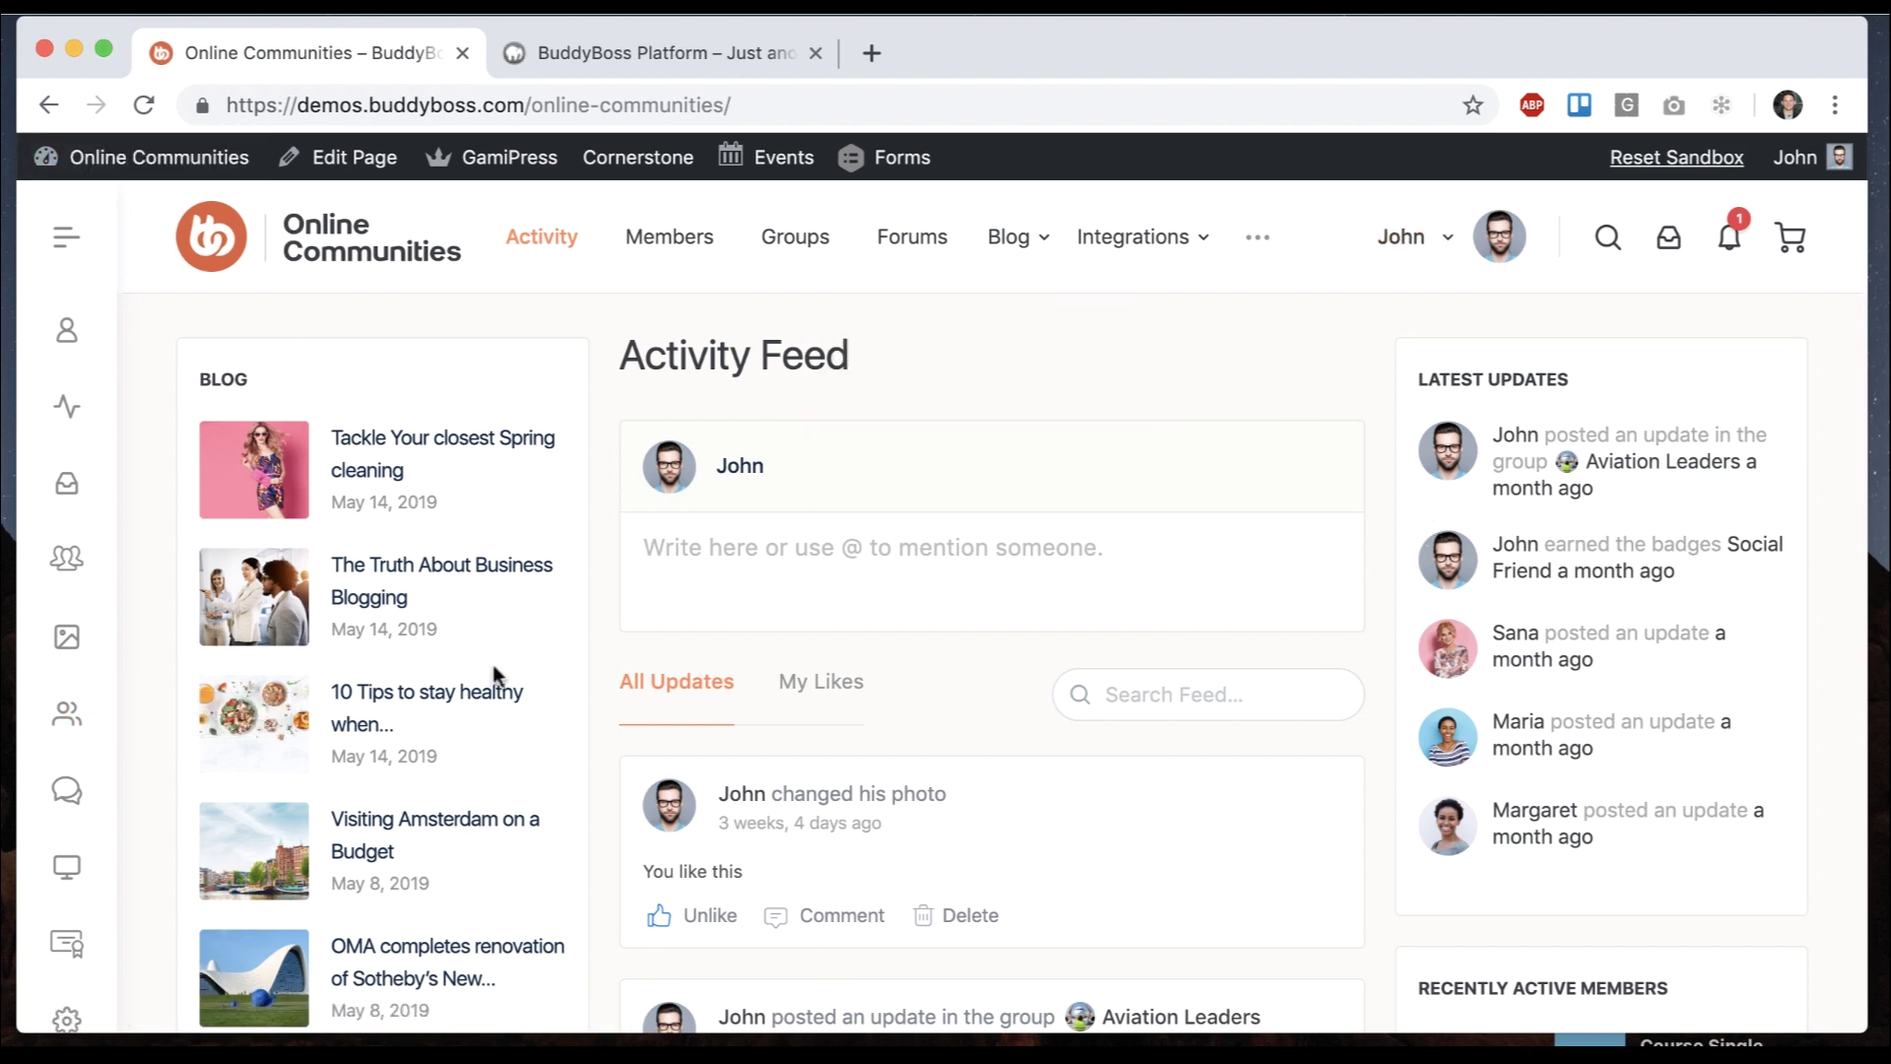
Scroll the demo activity feed, then switch to the local site's Hello world! post
{"action": "scroll", "coordinate": [1158, 754], "scroll_direction": "down", "scroll_amount": 20}
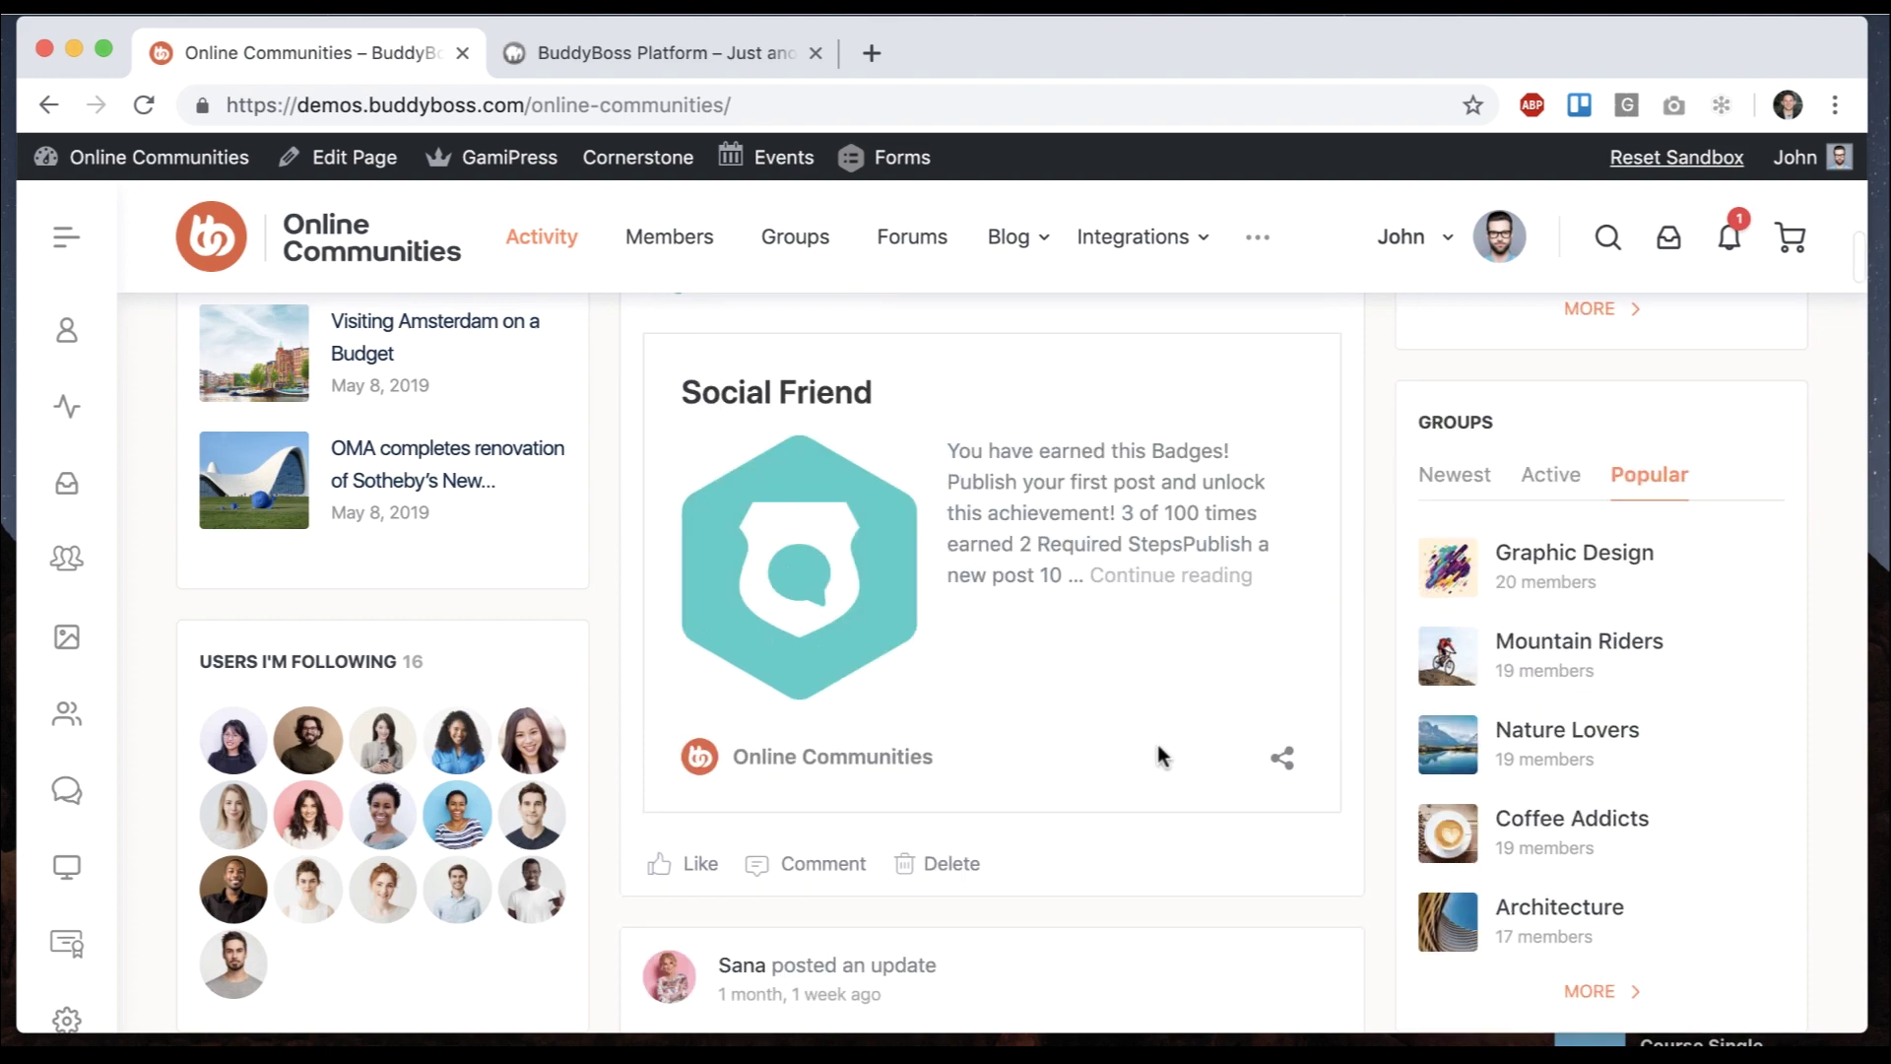
{"action": "scroll", "coordinate": [1162, 758], "scroll_direction": "up", "scroll_amount": 20}
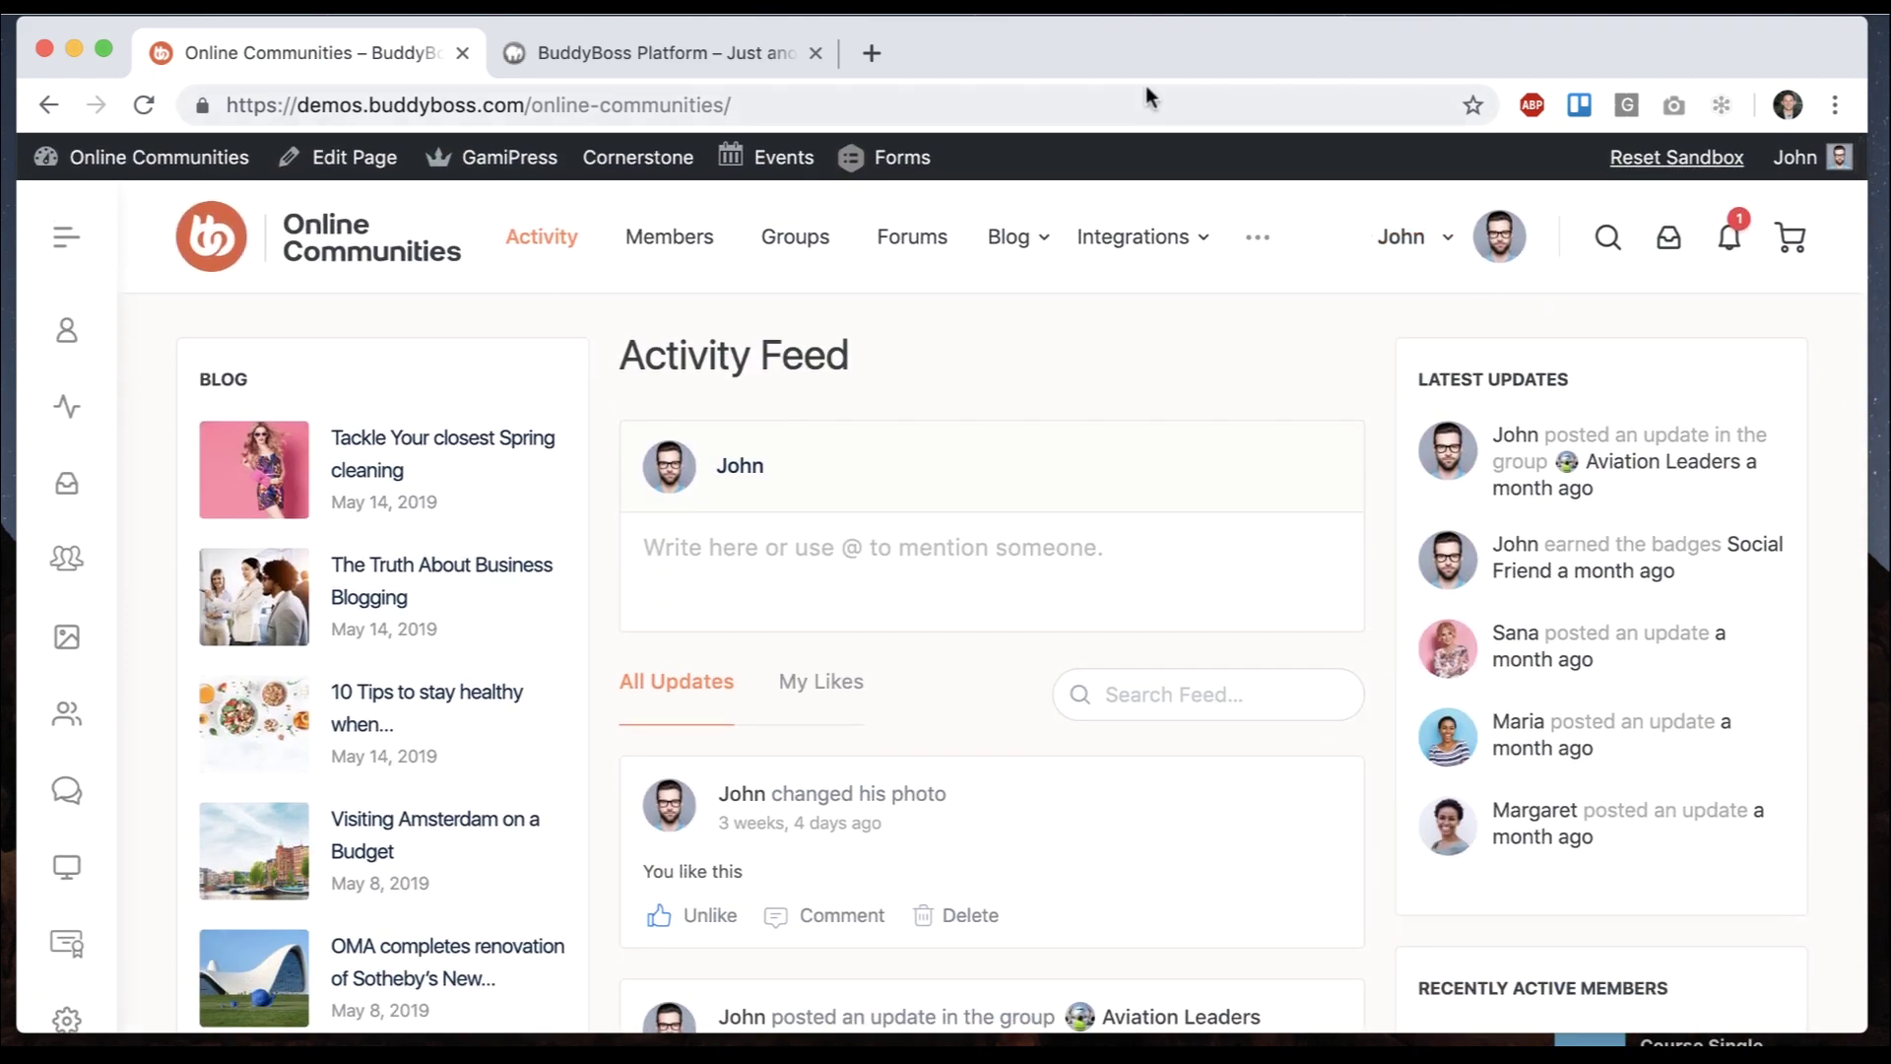
{"action": "left_click", "coordinate": [605, 49]}
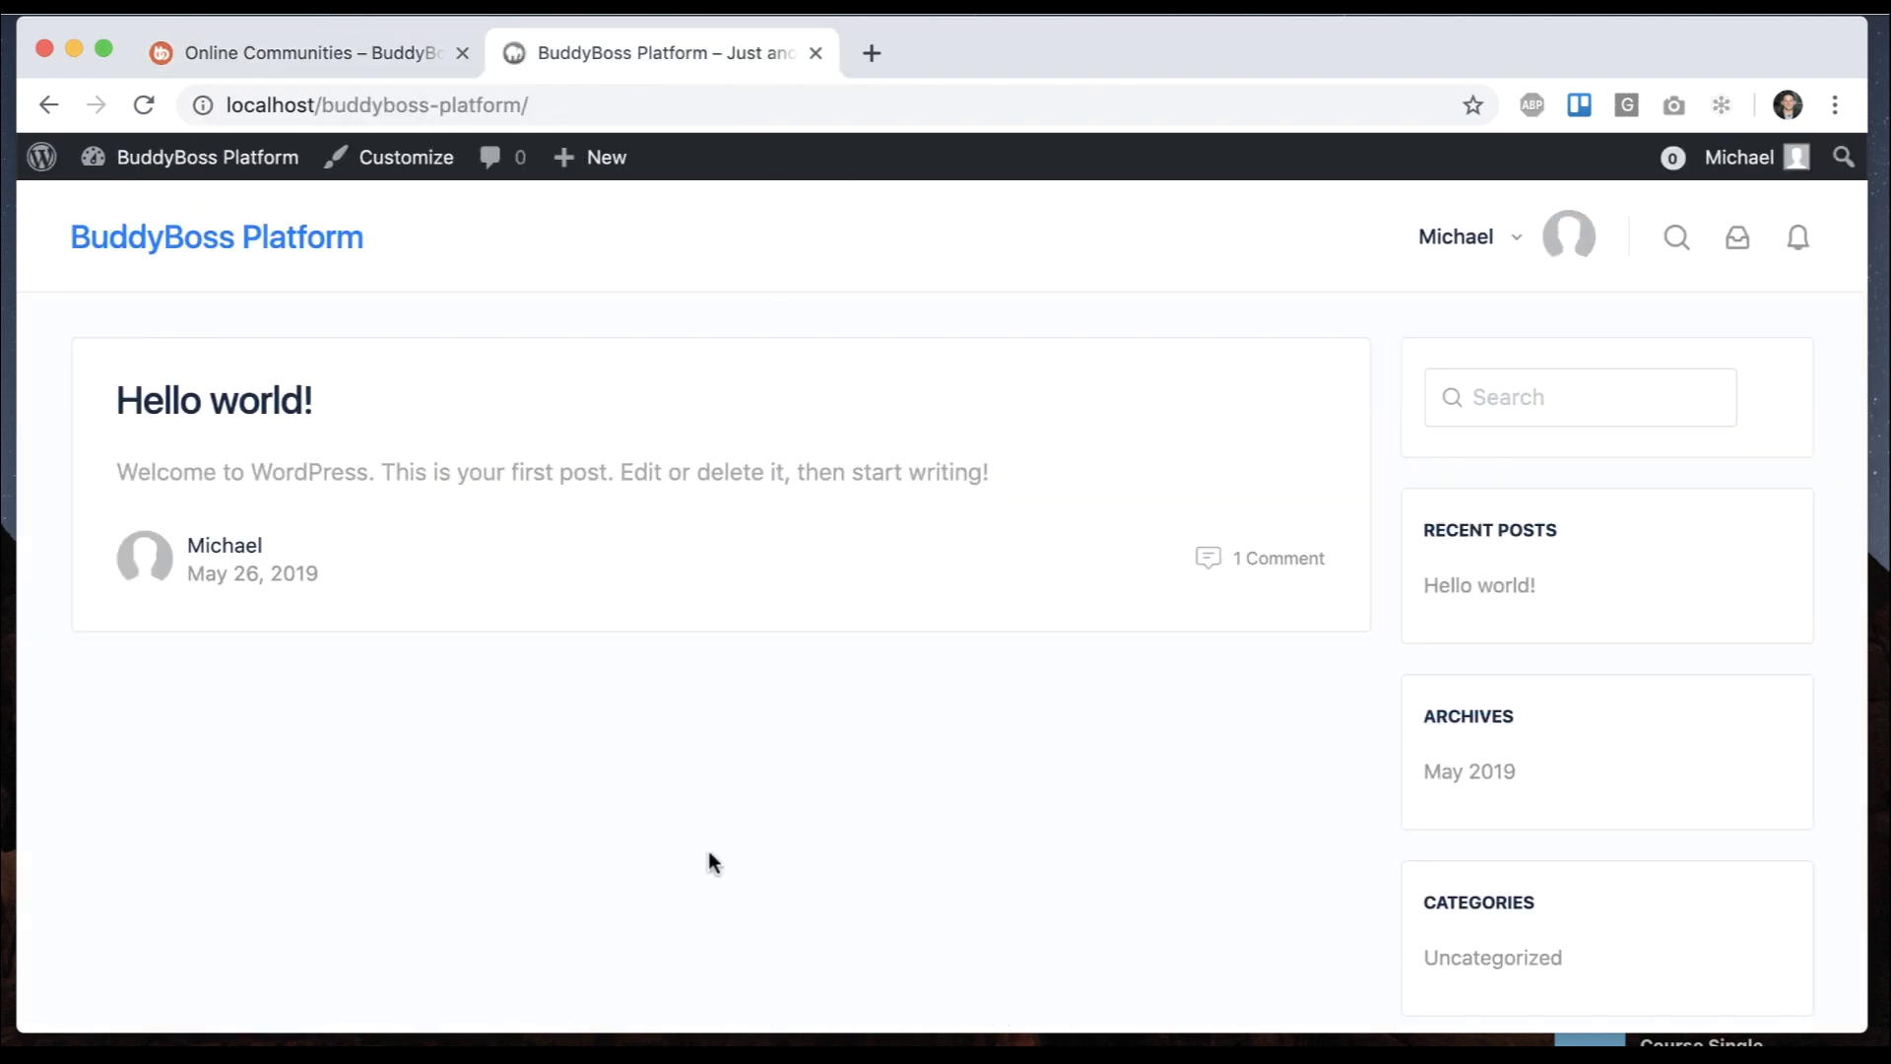
{"action": "key", "text": "ctrl+shift+Tab"}
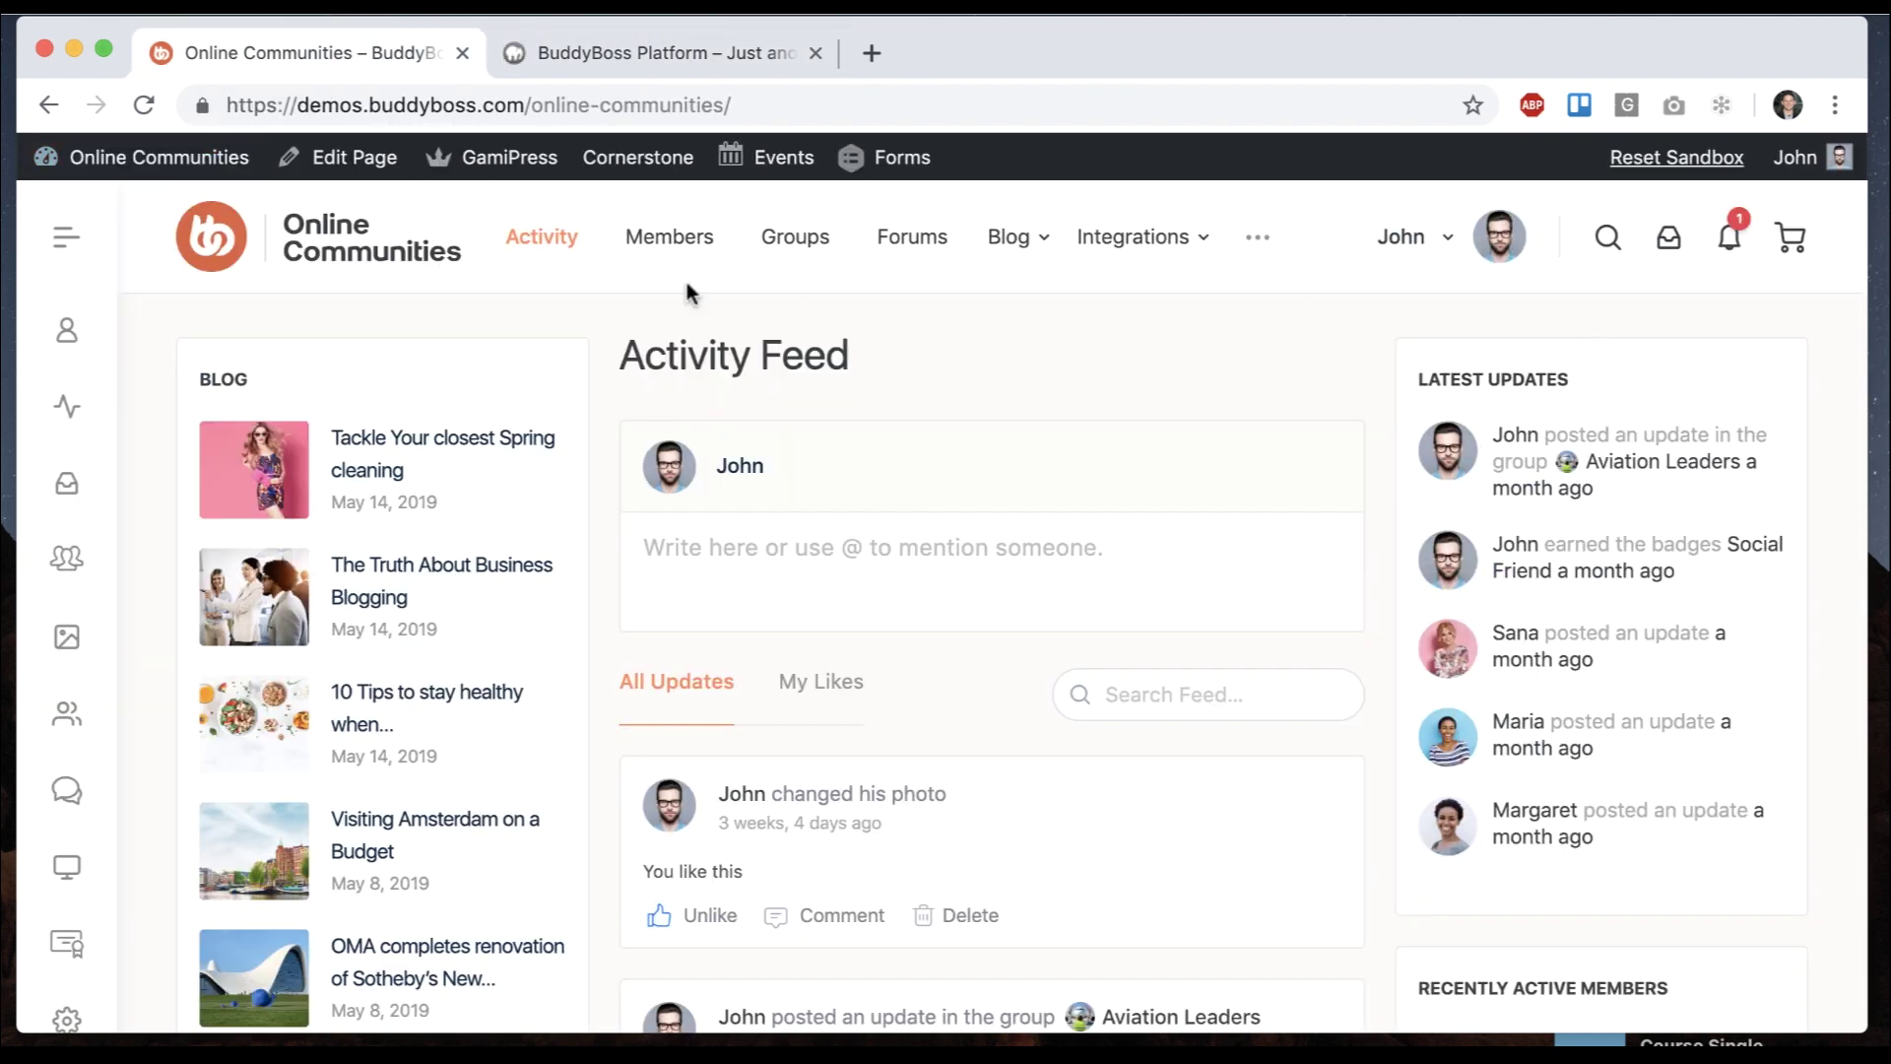
{"action": "left_click", "coordinate": [699, 67]}
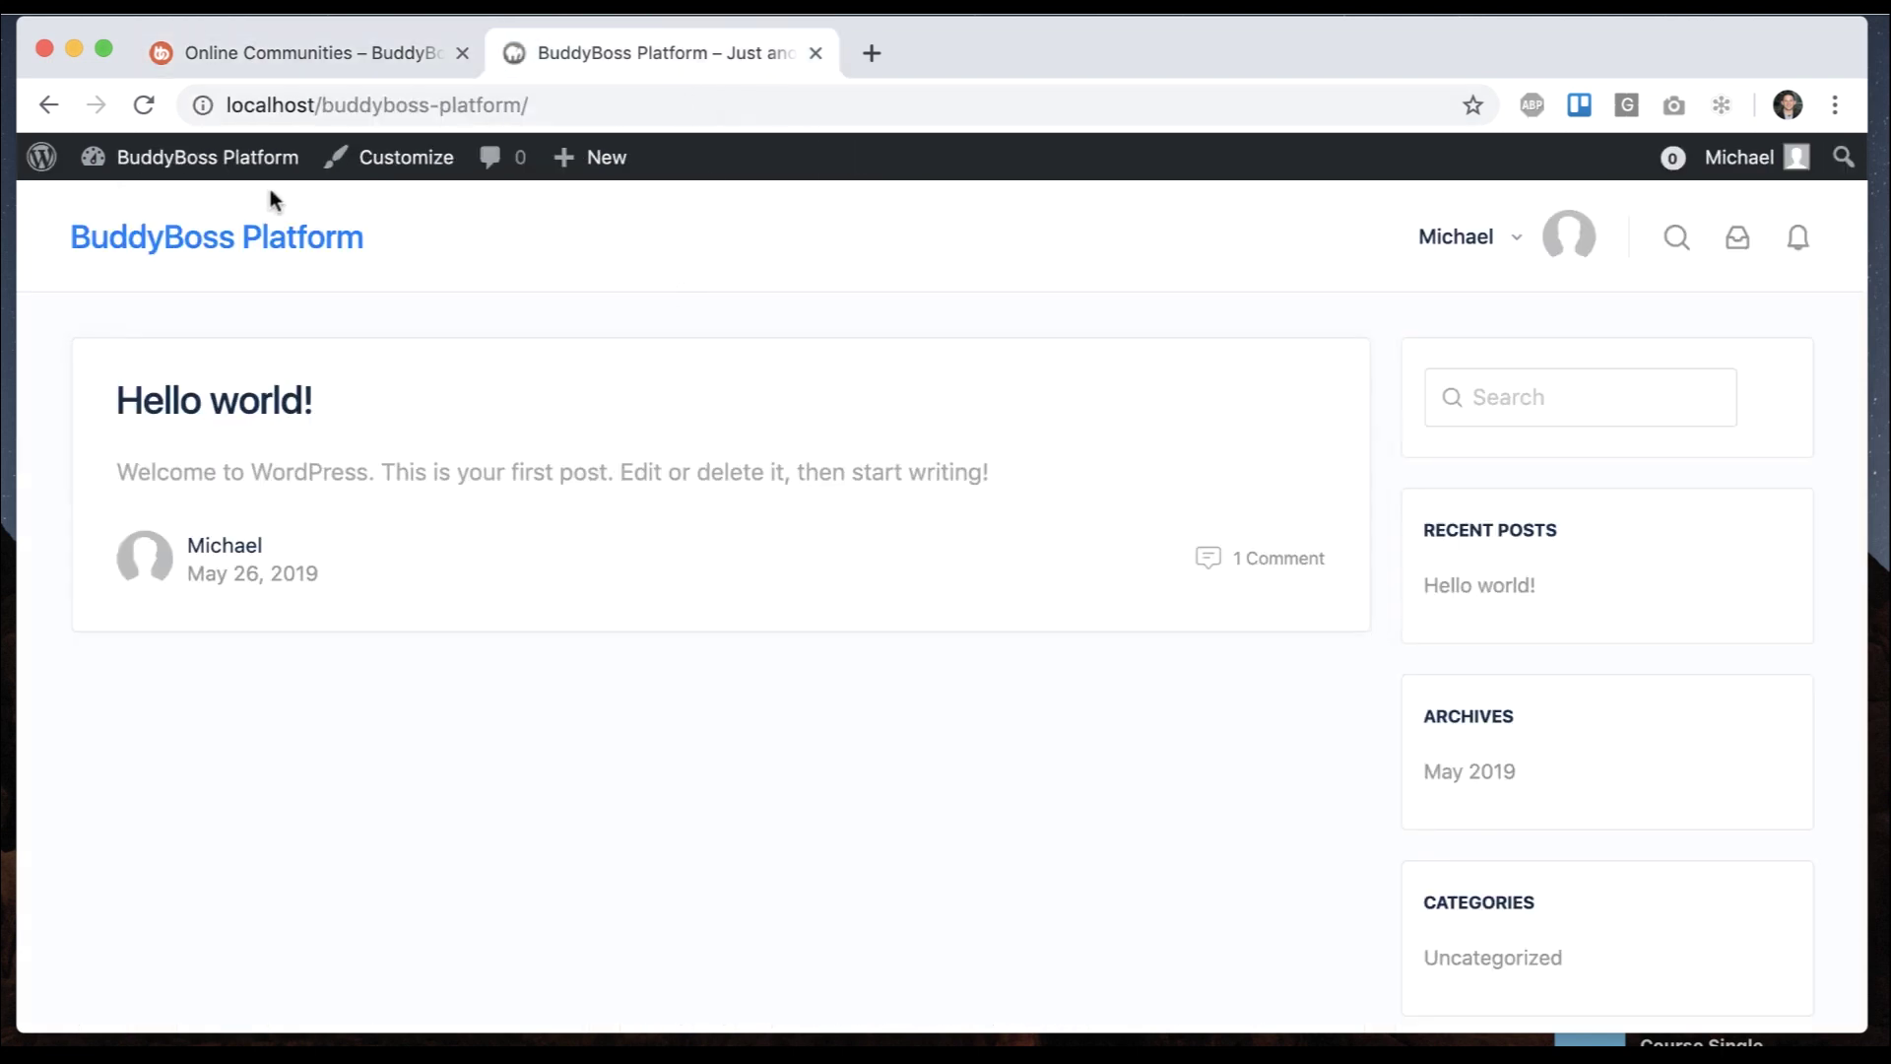
Open BuddyBoss Theme Options at the Header tab and compare it with the demo header
{"action": "mouse_move", "coordinate": [251, 170]}
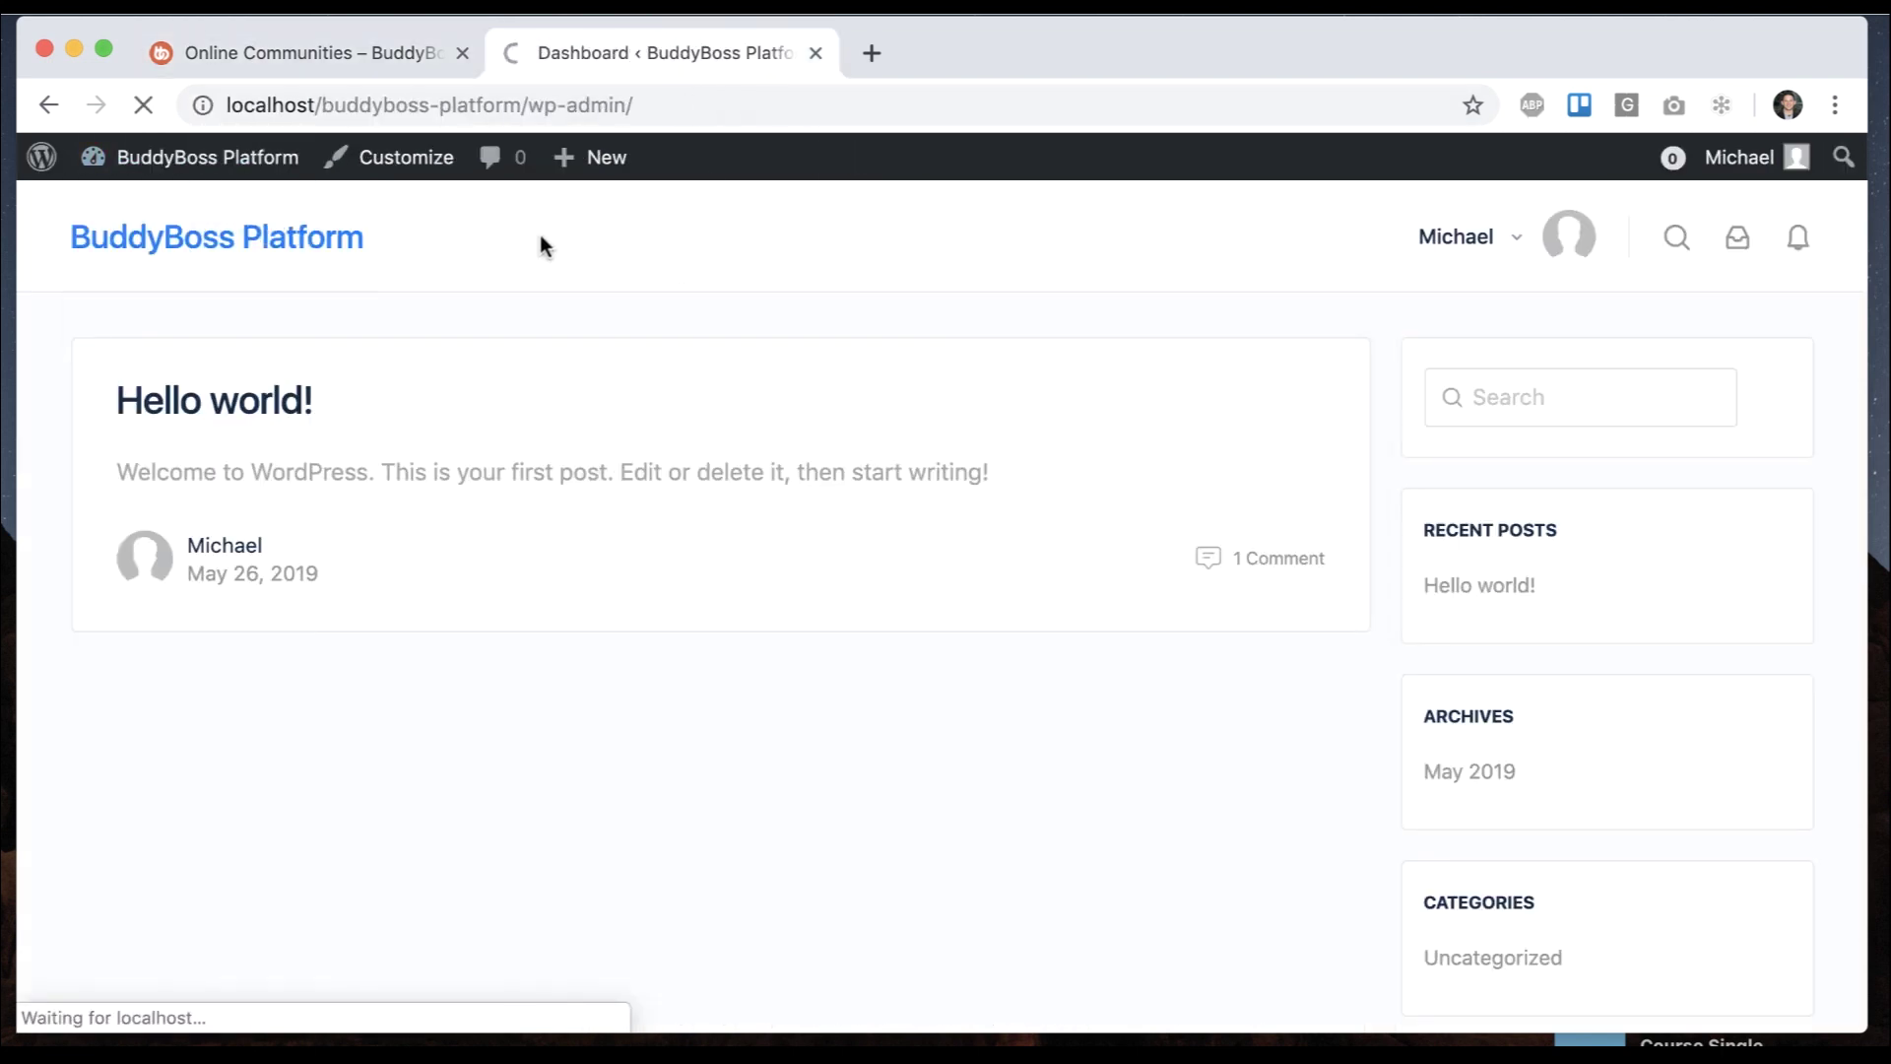
{"action": "scroll", "coordinate": [394, 463], "scroll_direction": "down", "scroll_amount": 1}
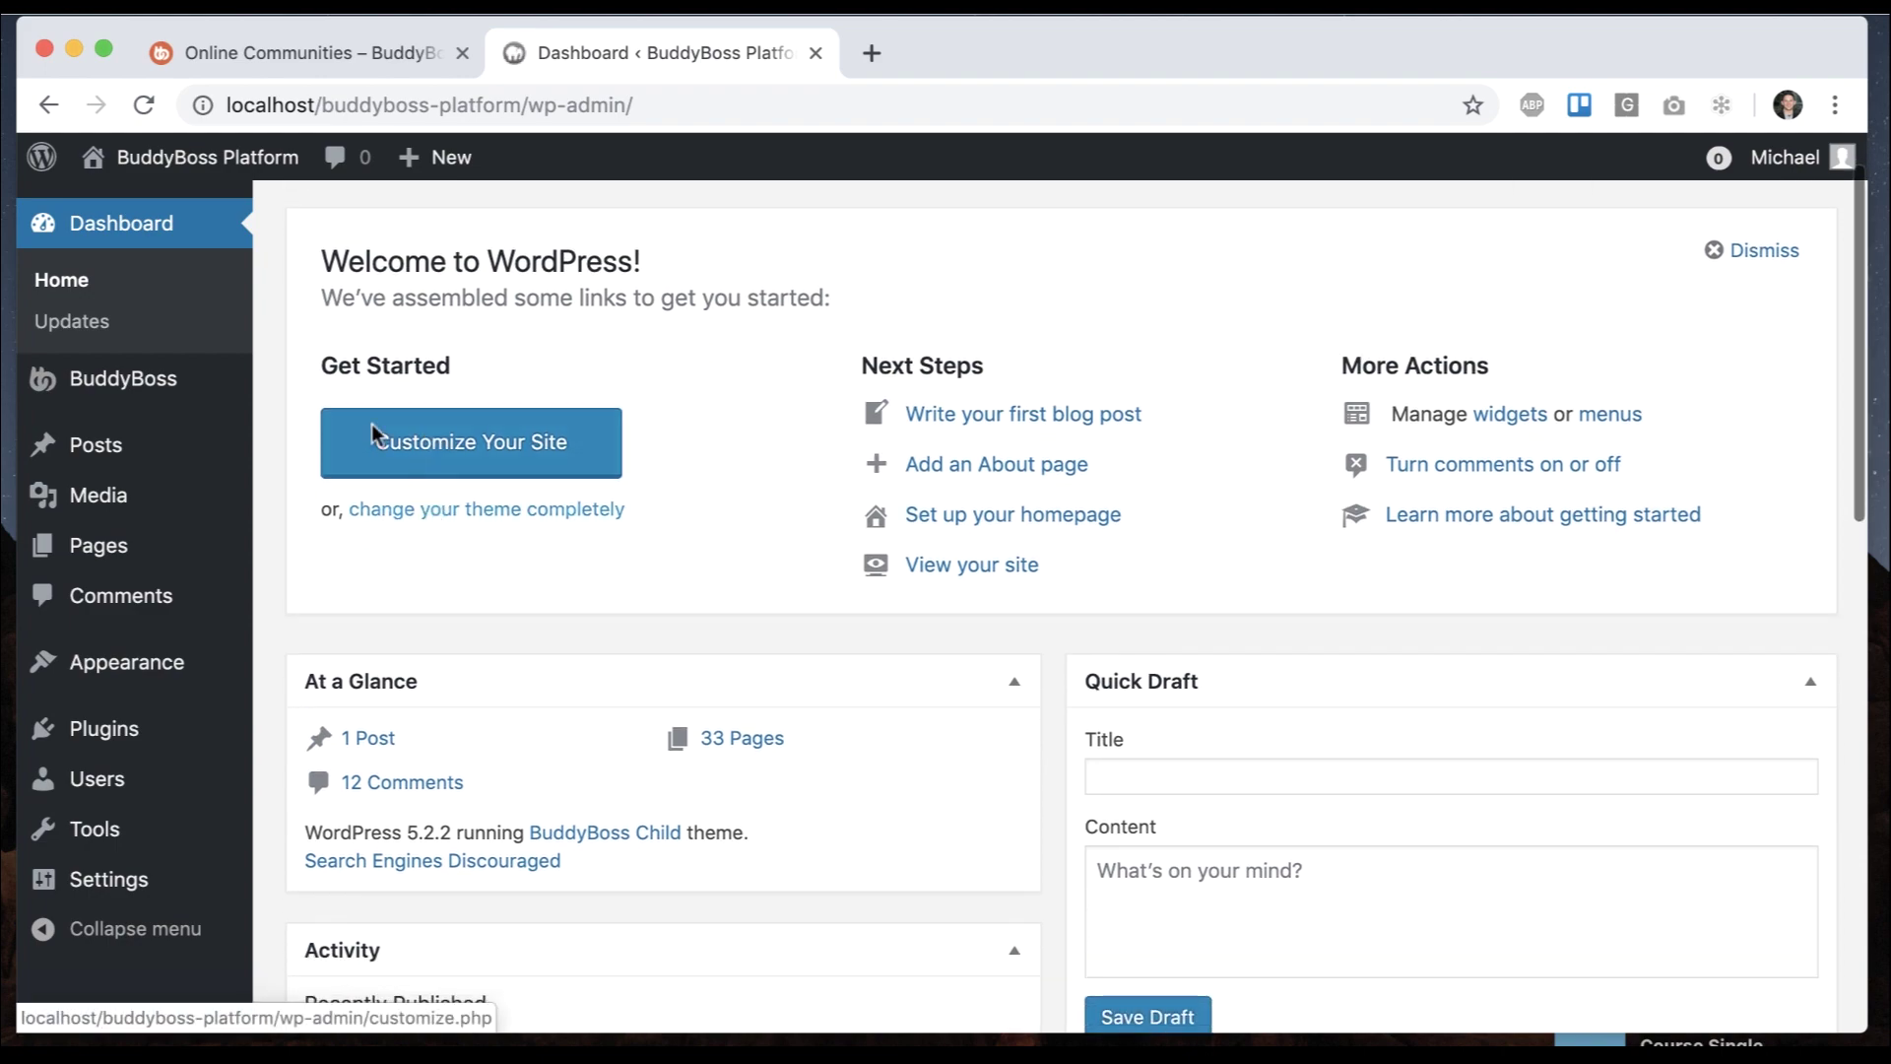
{"action": "mouse_move", "coordinate": [222, 376]}
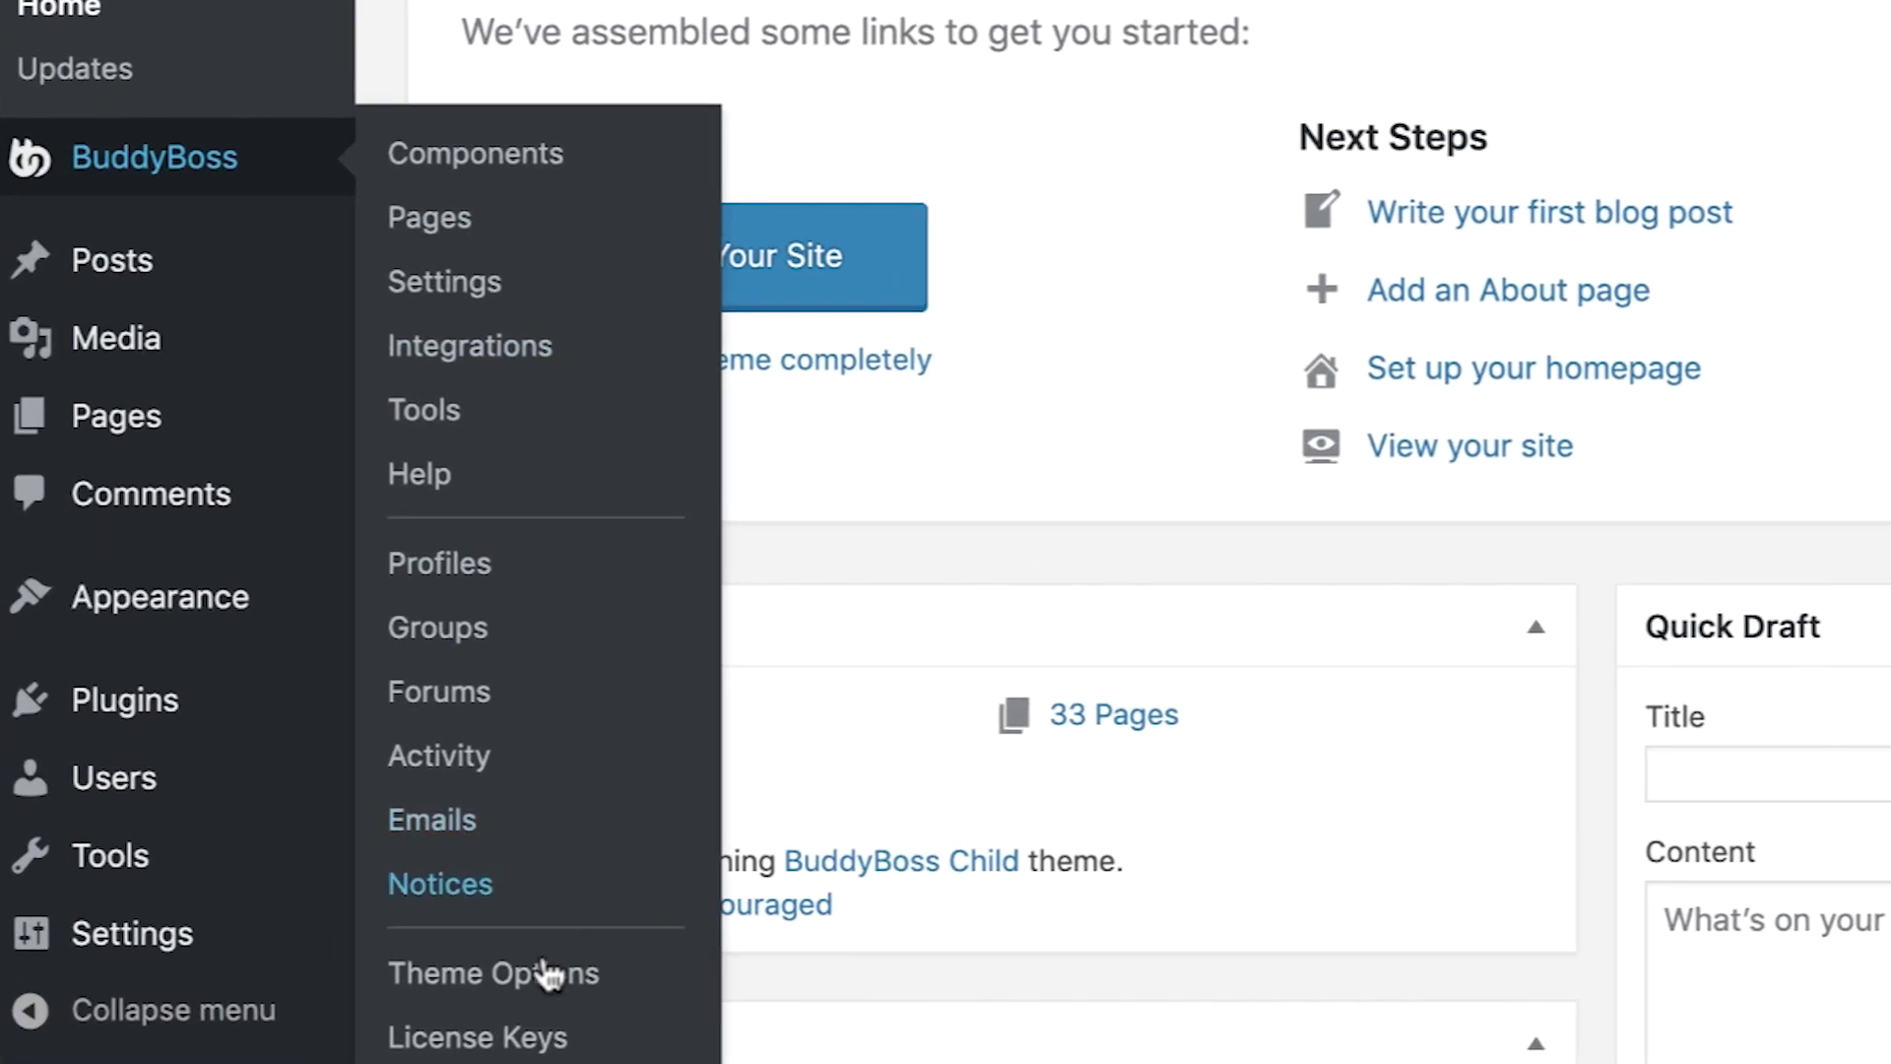
{"action": "left_click", "coordinate": [548, 975]}
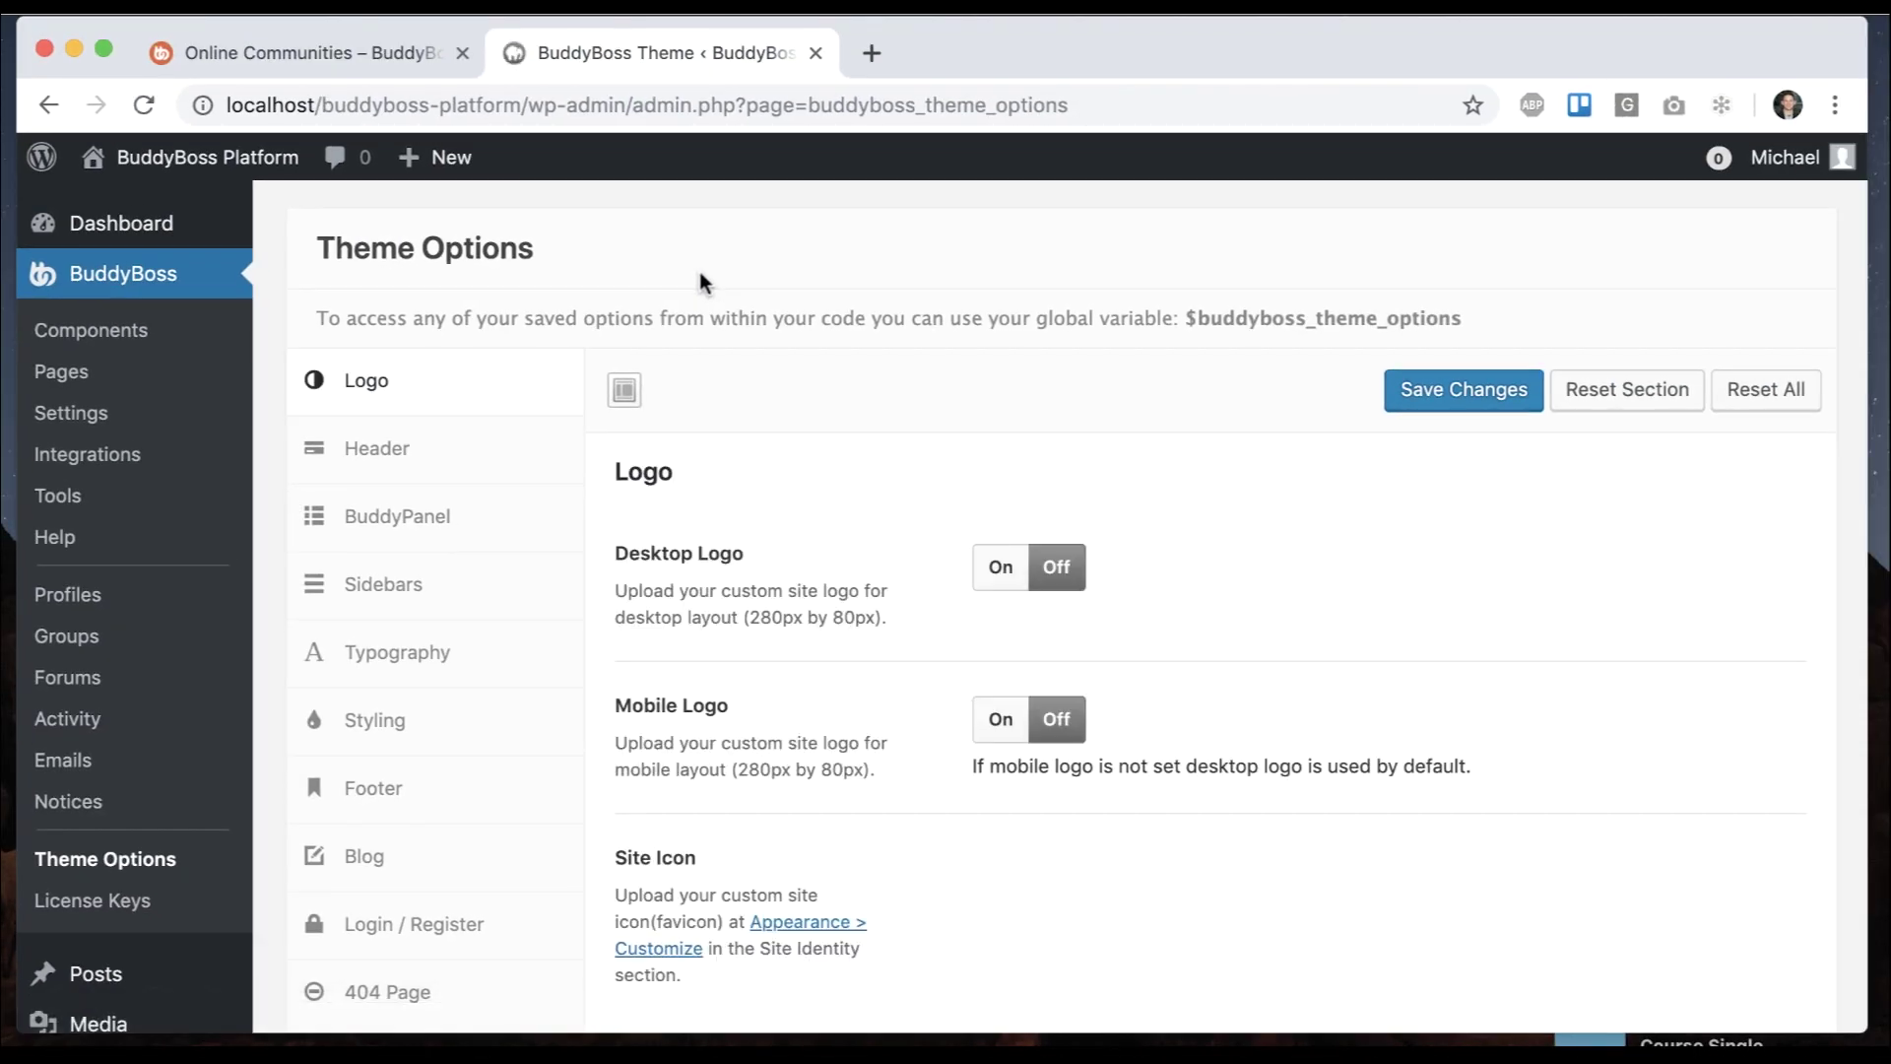
{"action": "left_click", "coordinate": [472, 455]}
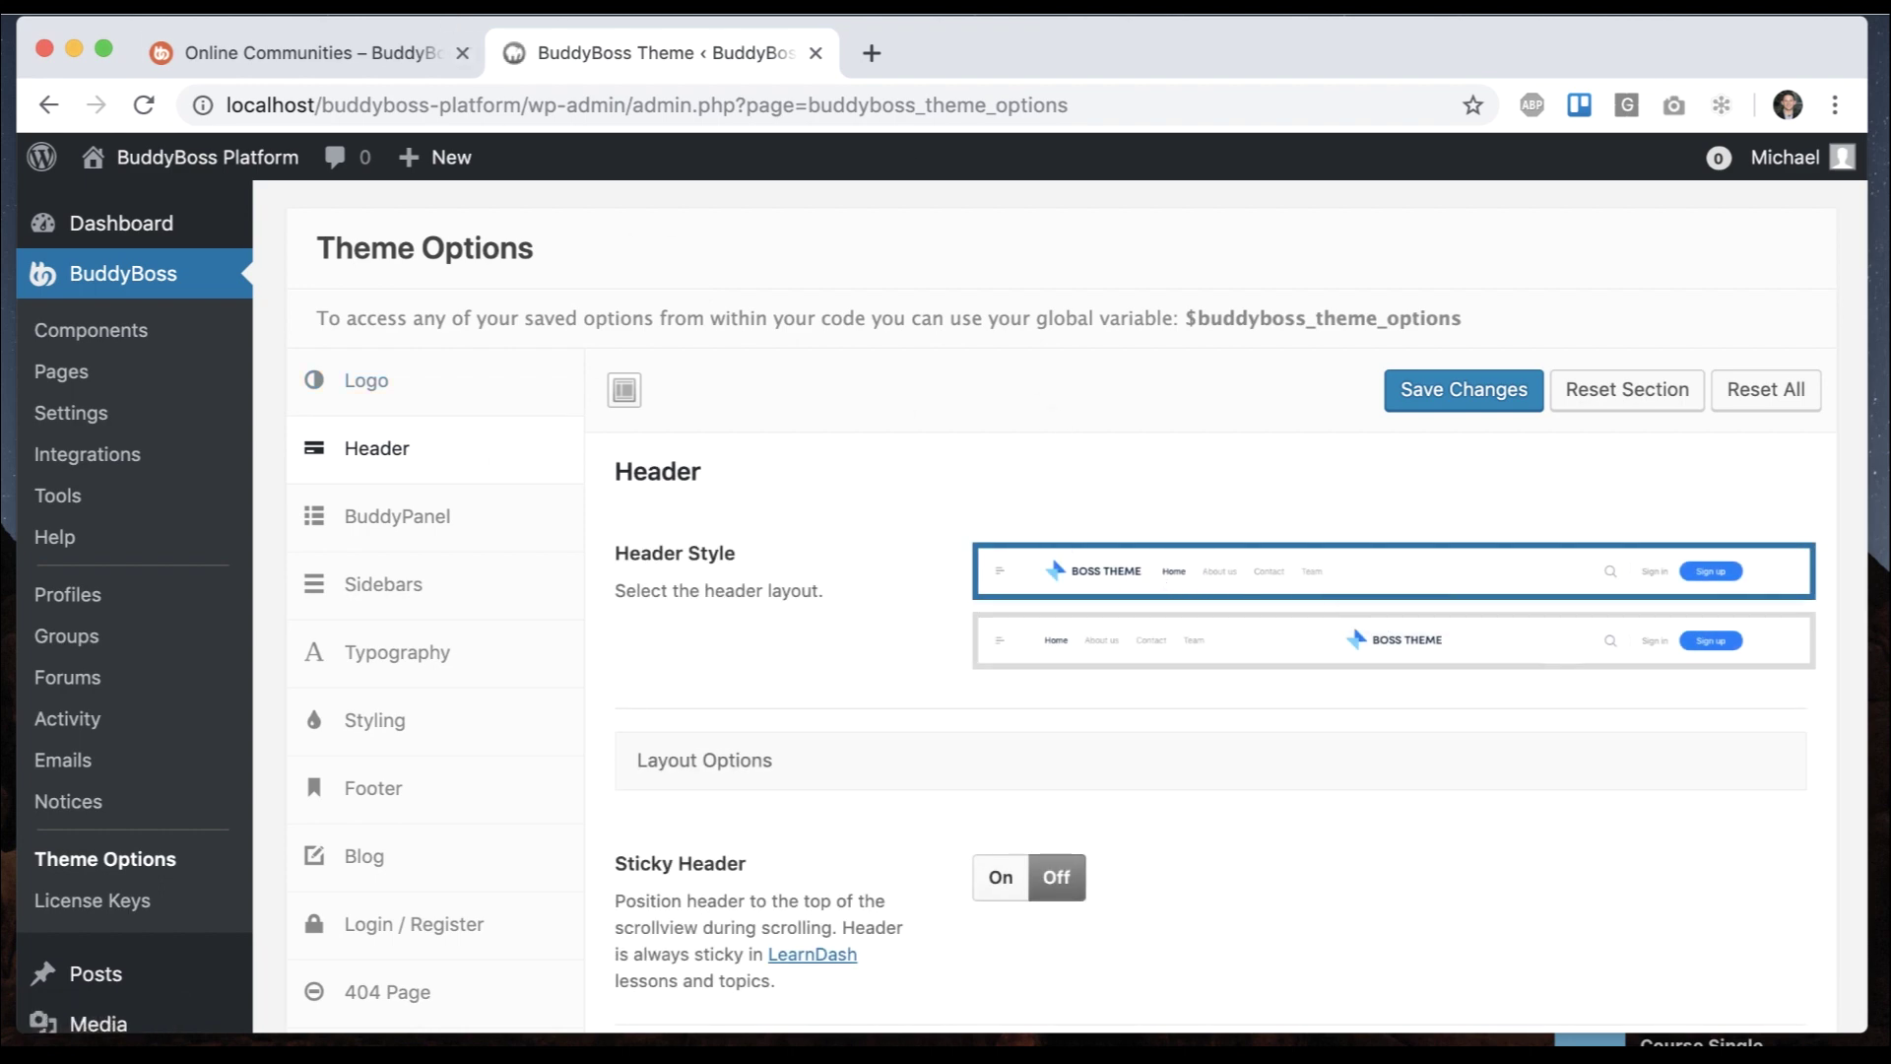
{"action": "left_click", "coordinate": [285, 50]}
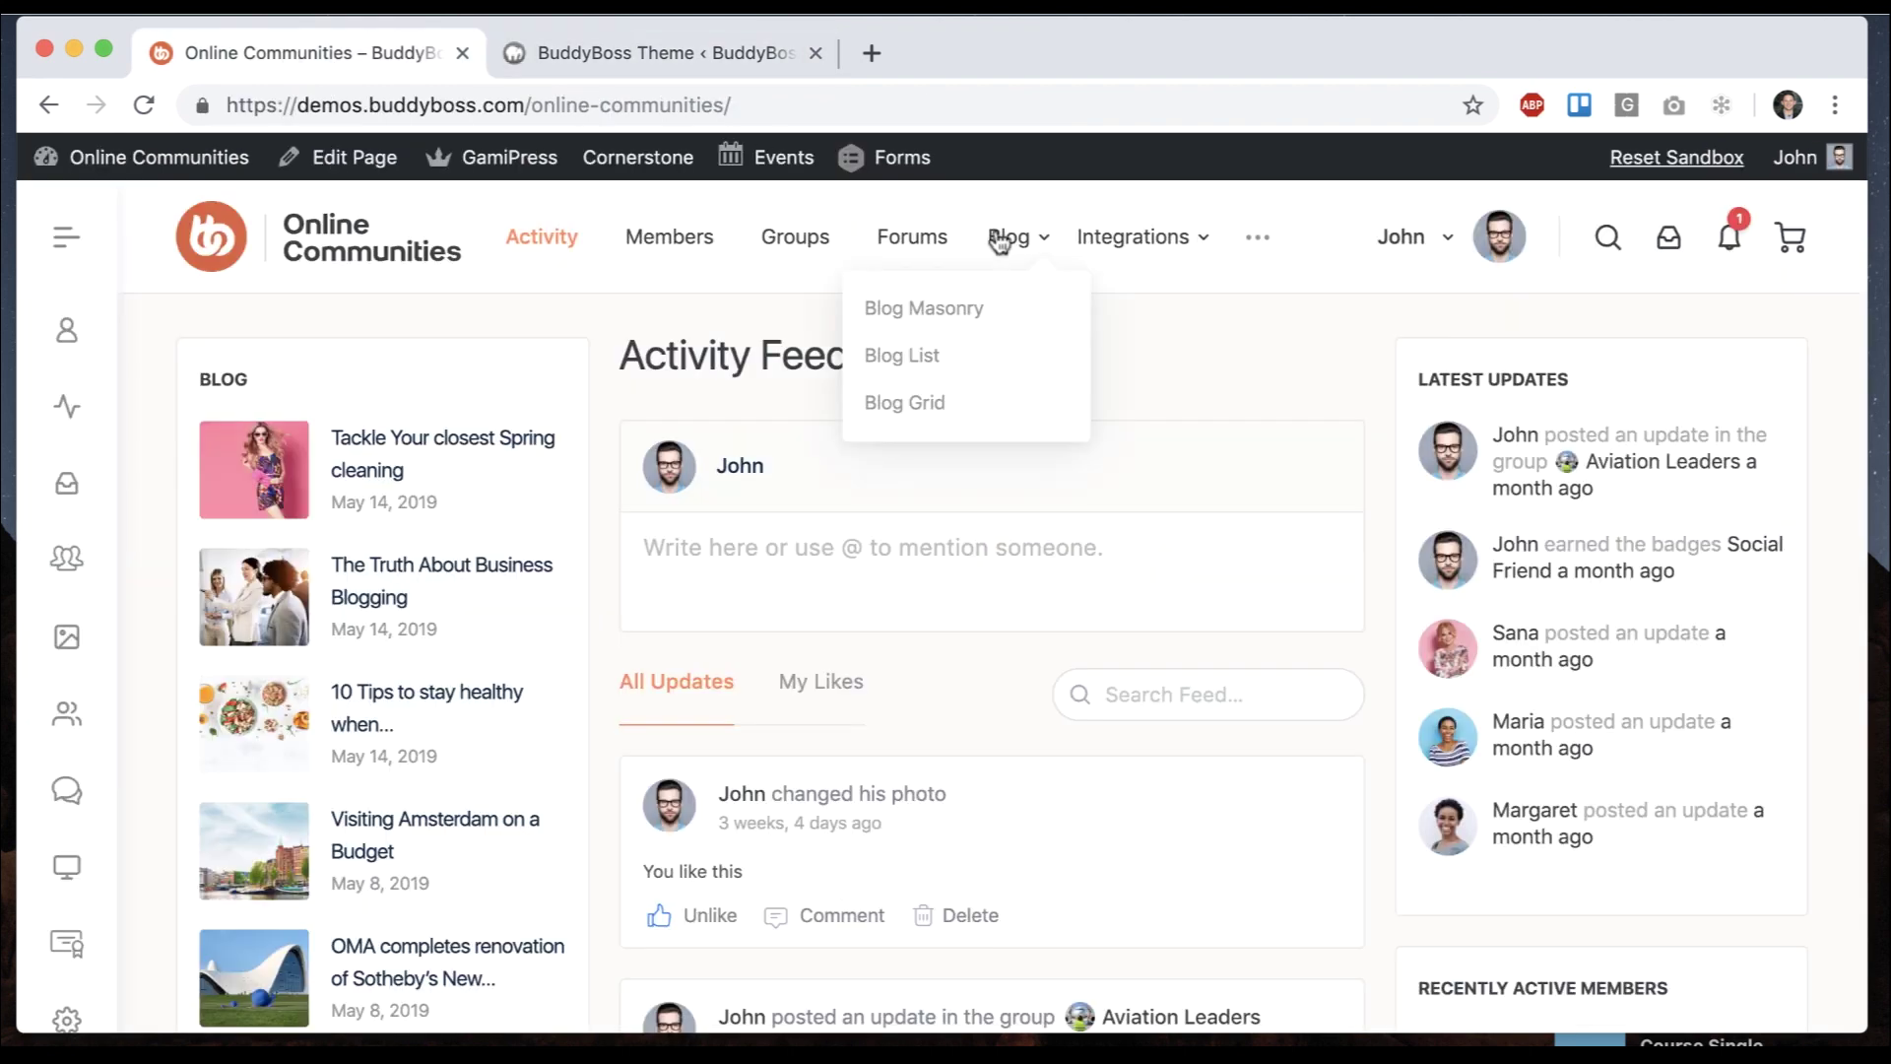
{"action": "left_click", "coordinate": [581, 55]}
{"action": "scroll", "coordinate": [658, 424], "scroll_direction": "down", "scroll_amount": 3}
{"action": "scroll", "coordinate": [654, 458], "scroll_direction": "up", "scroll_amount": 1}
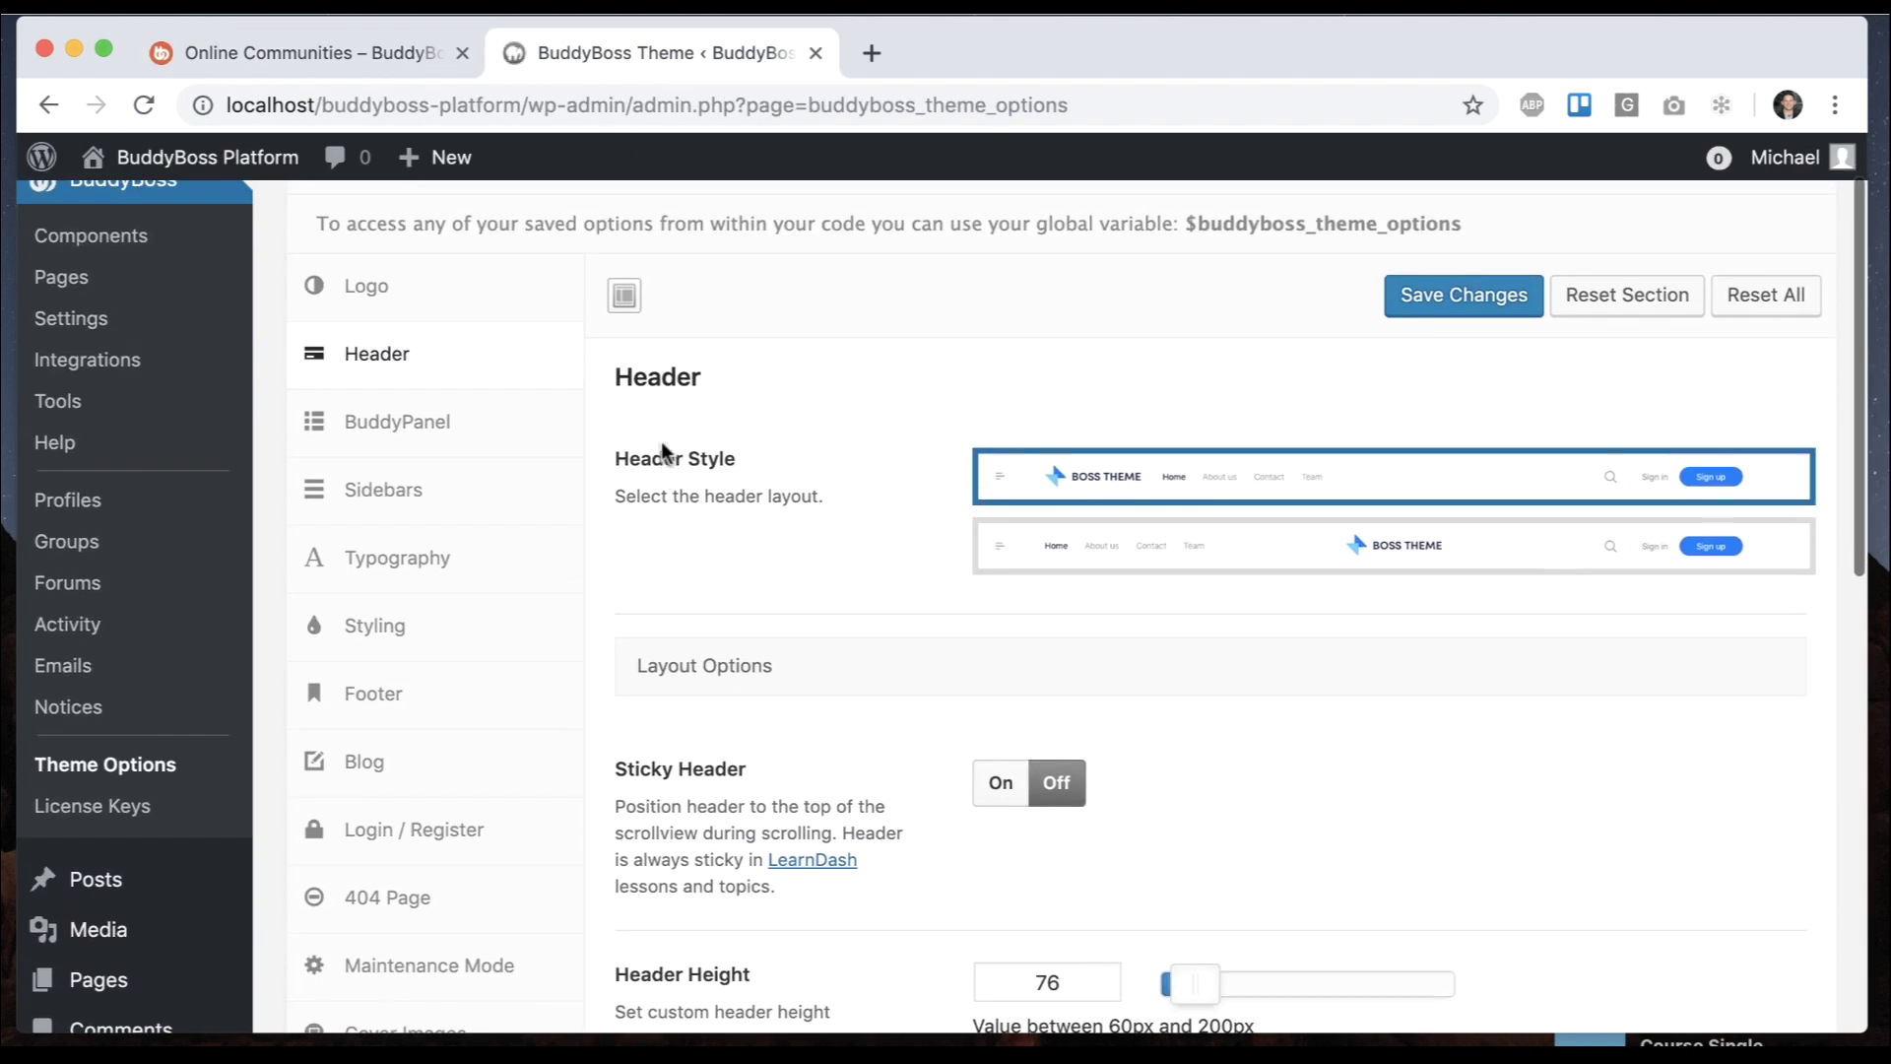
Turn Desktop Logo on, set it to logo-highres.png, and save the changes
{"action": "left_click", "coordinate": [477, 296]}
{"action": "left_click", "coordinate": [1005, 468]}
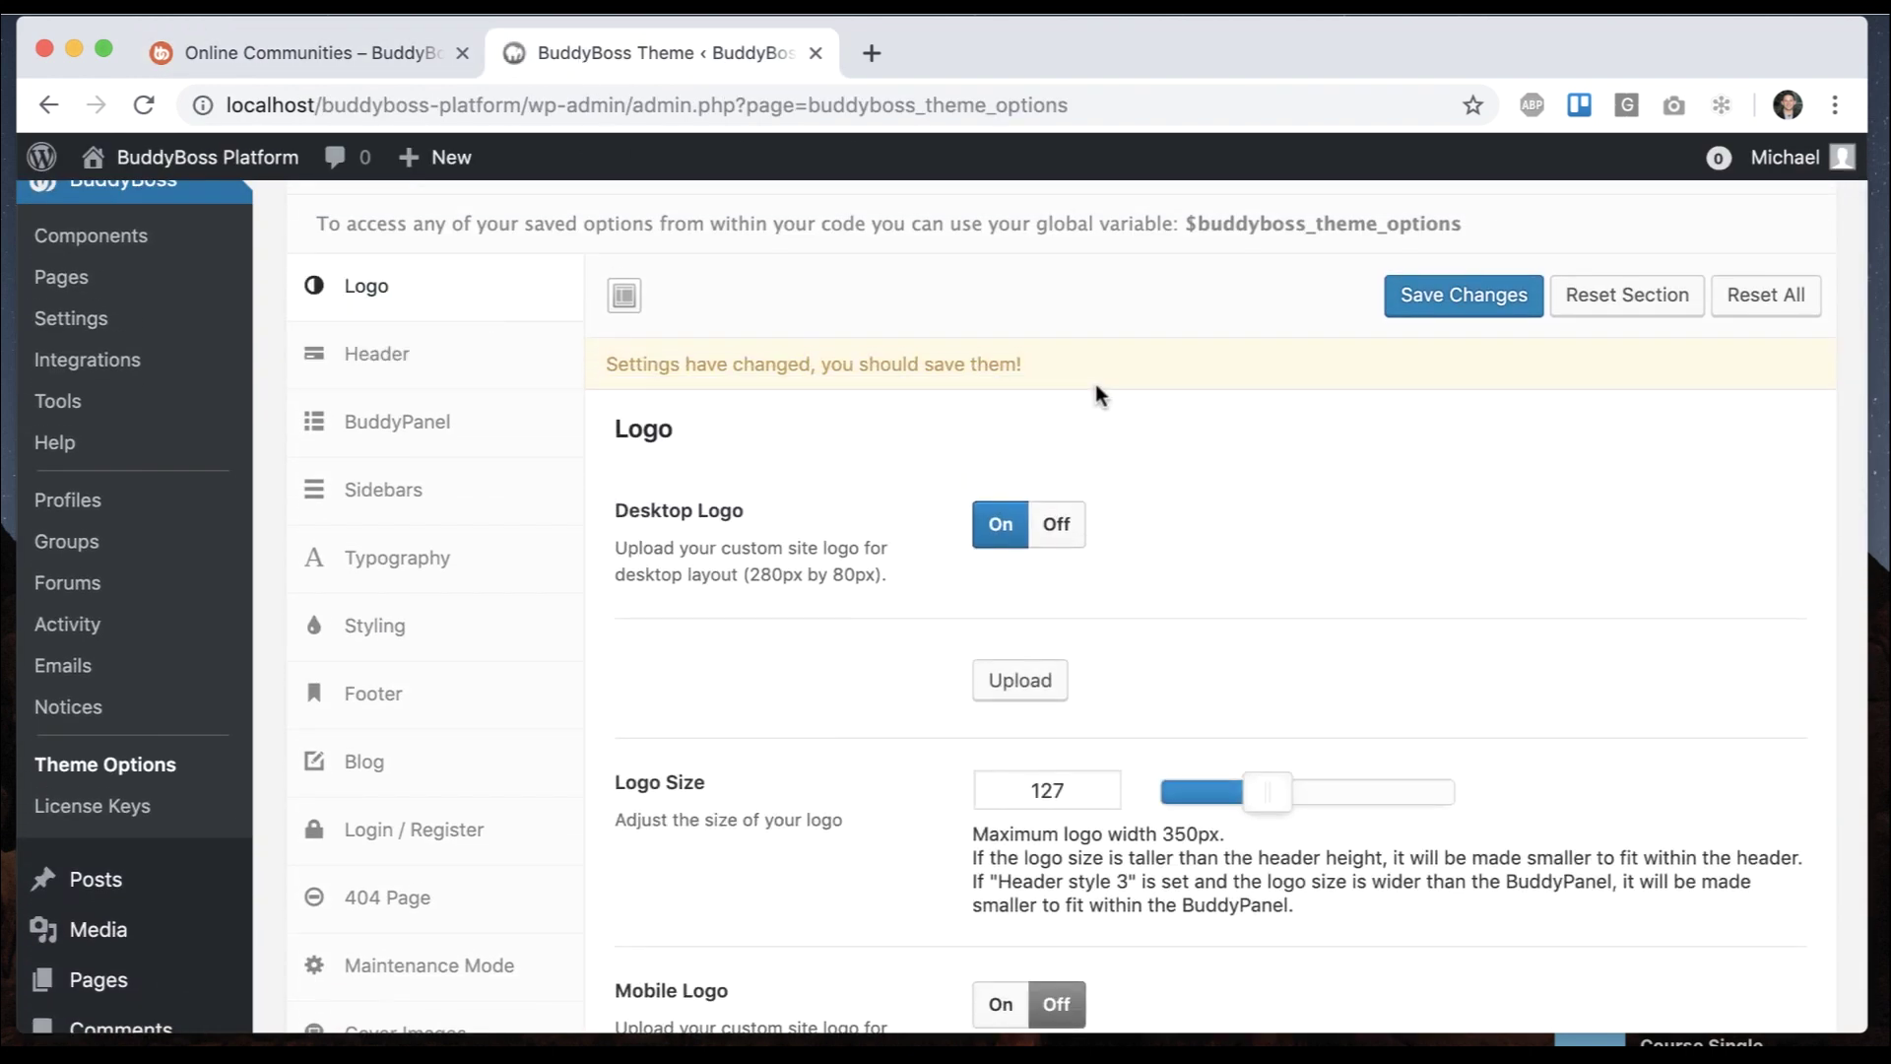
{"action": "left_click", "coordinate": [1021, 687]}
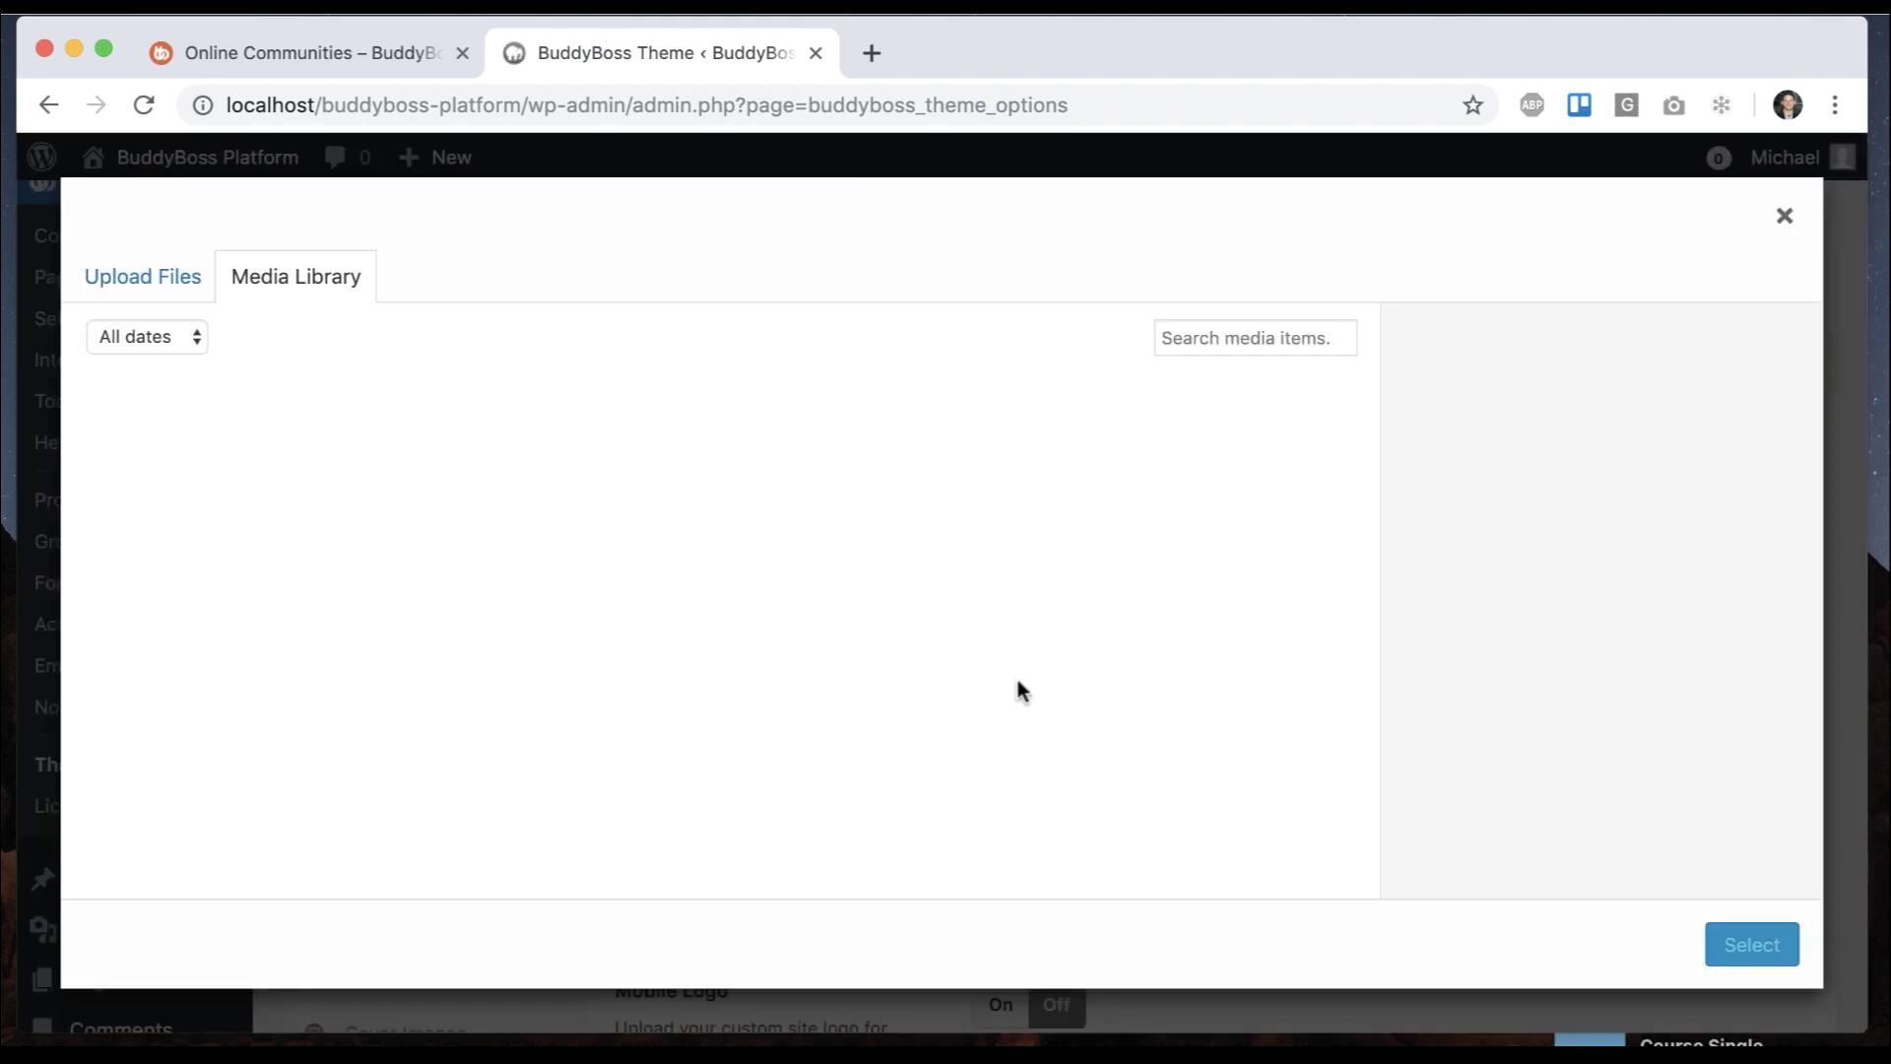
{"action": "left_click", "coordinate": [1042, 519]}
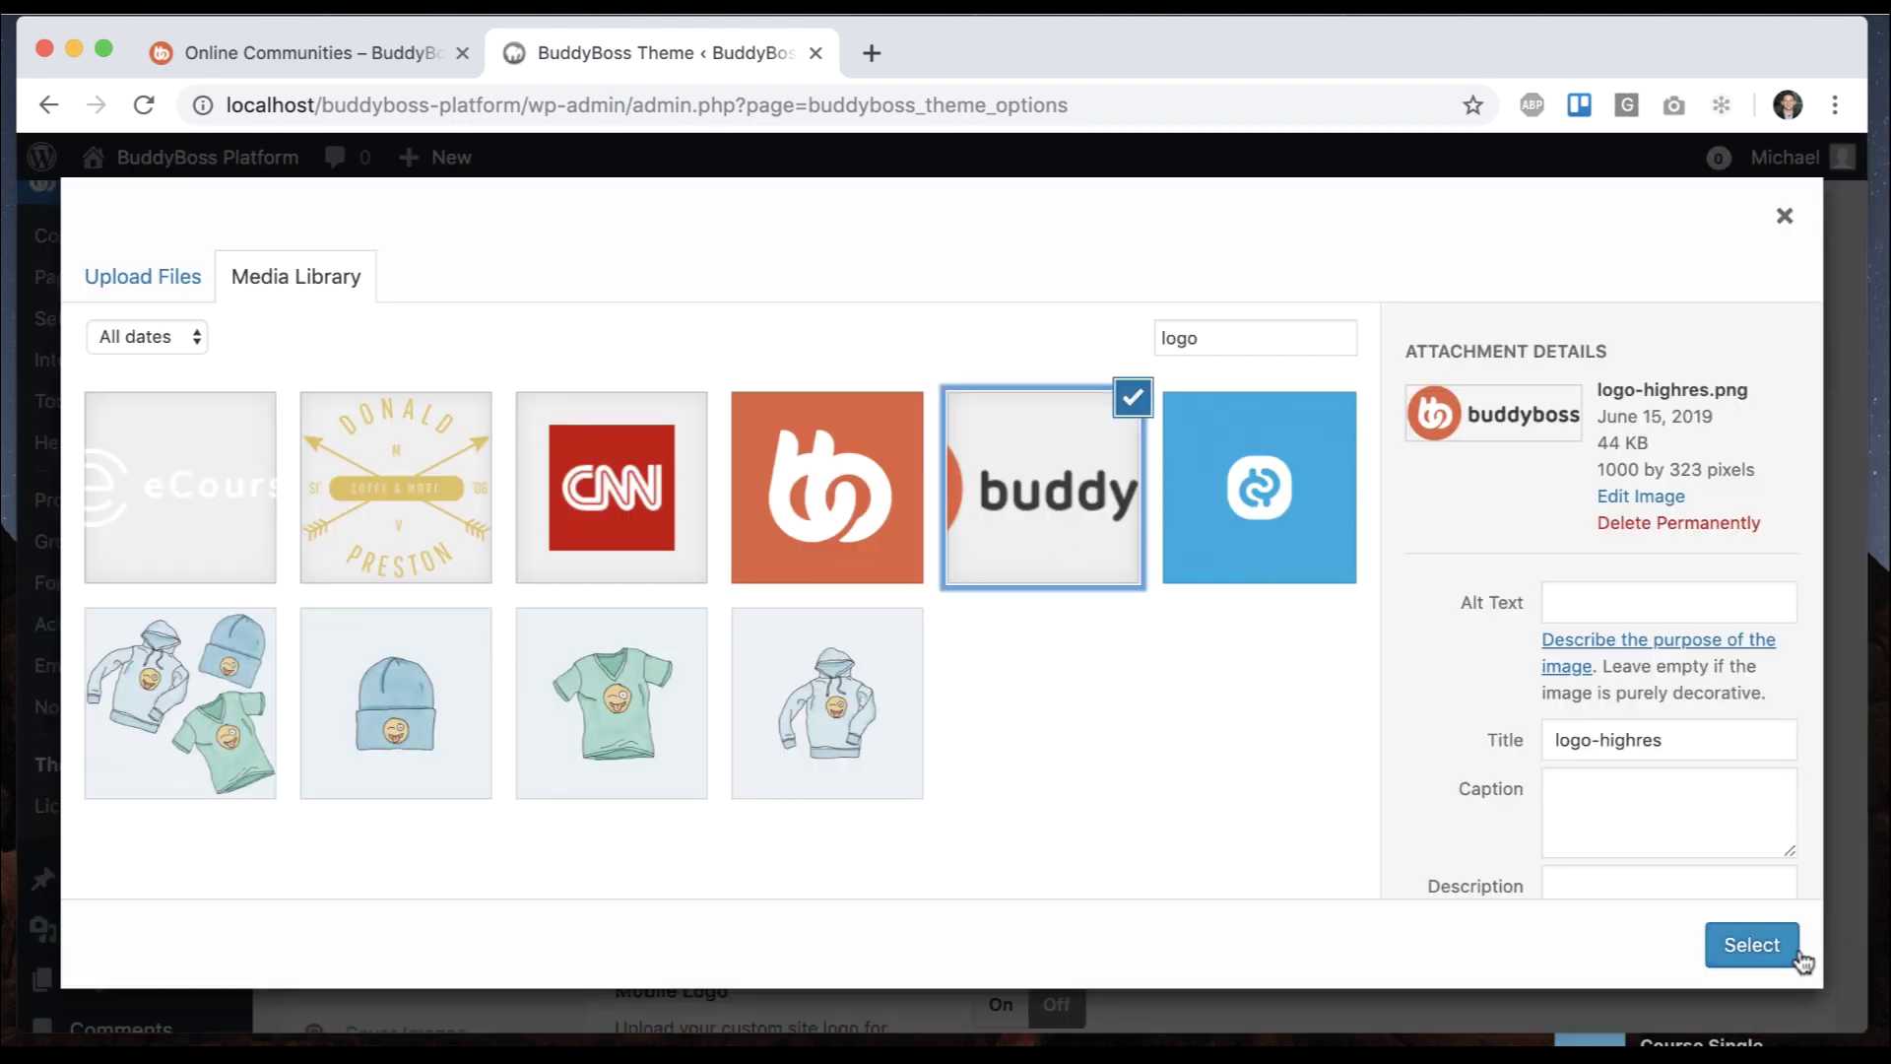
{"action": "left_click", "coordinate": [1751, 944]}
{"action": "scroll", "coordinate": [1302, 859], "scroll_direction": "down", "scroll_amount": 1}
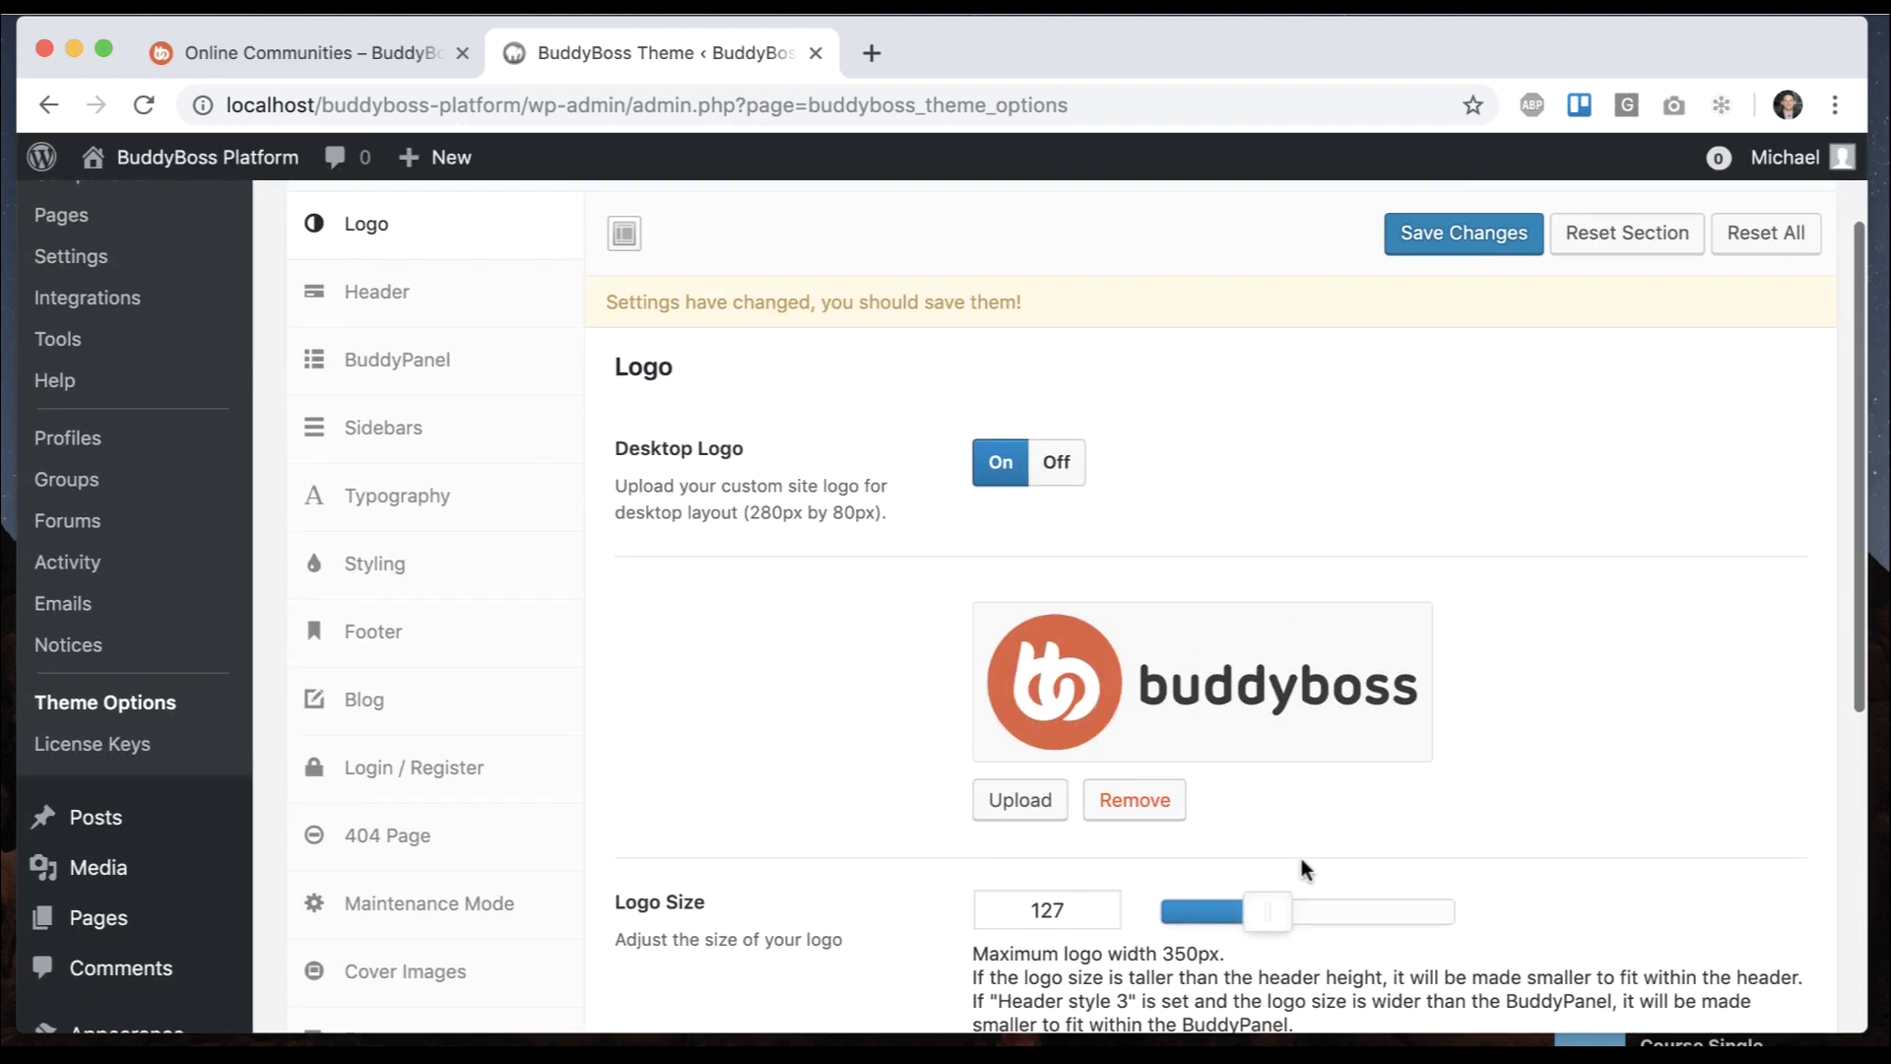
{"action": "left_click", "coordinate": [1430, 237]}
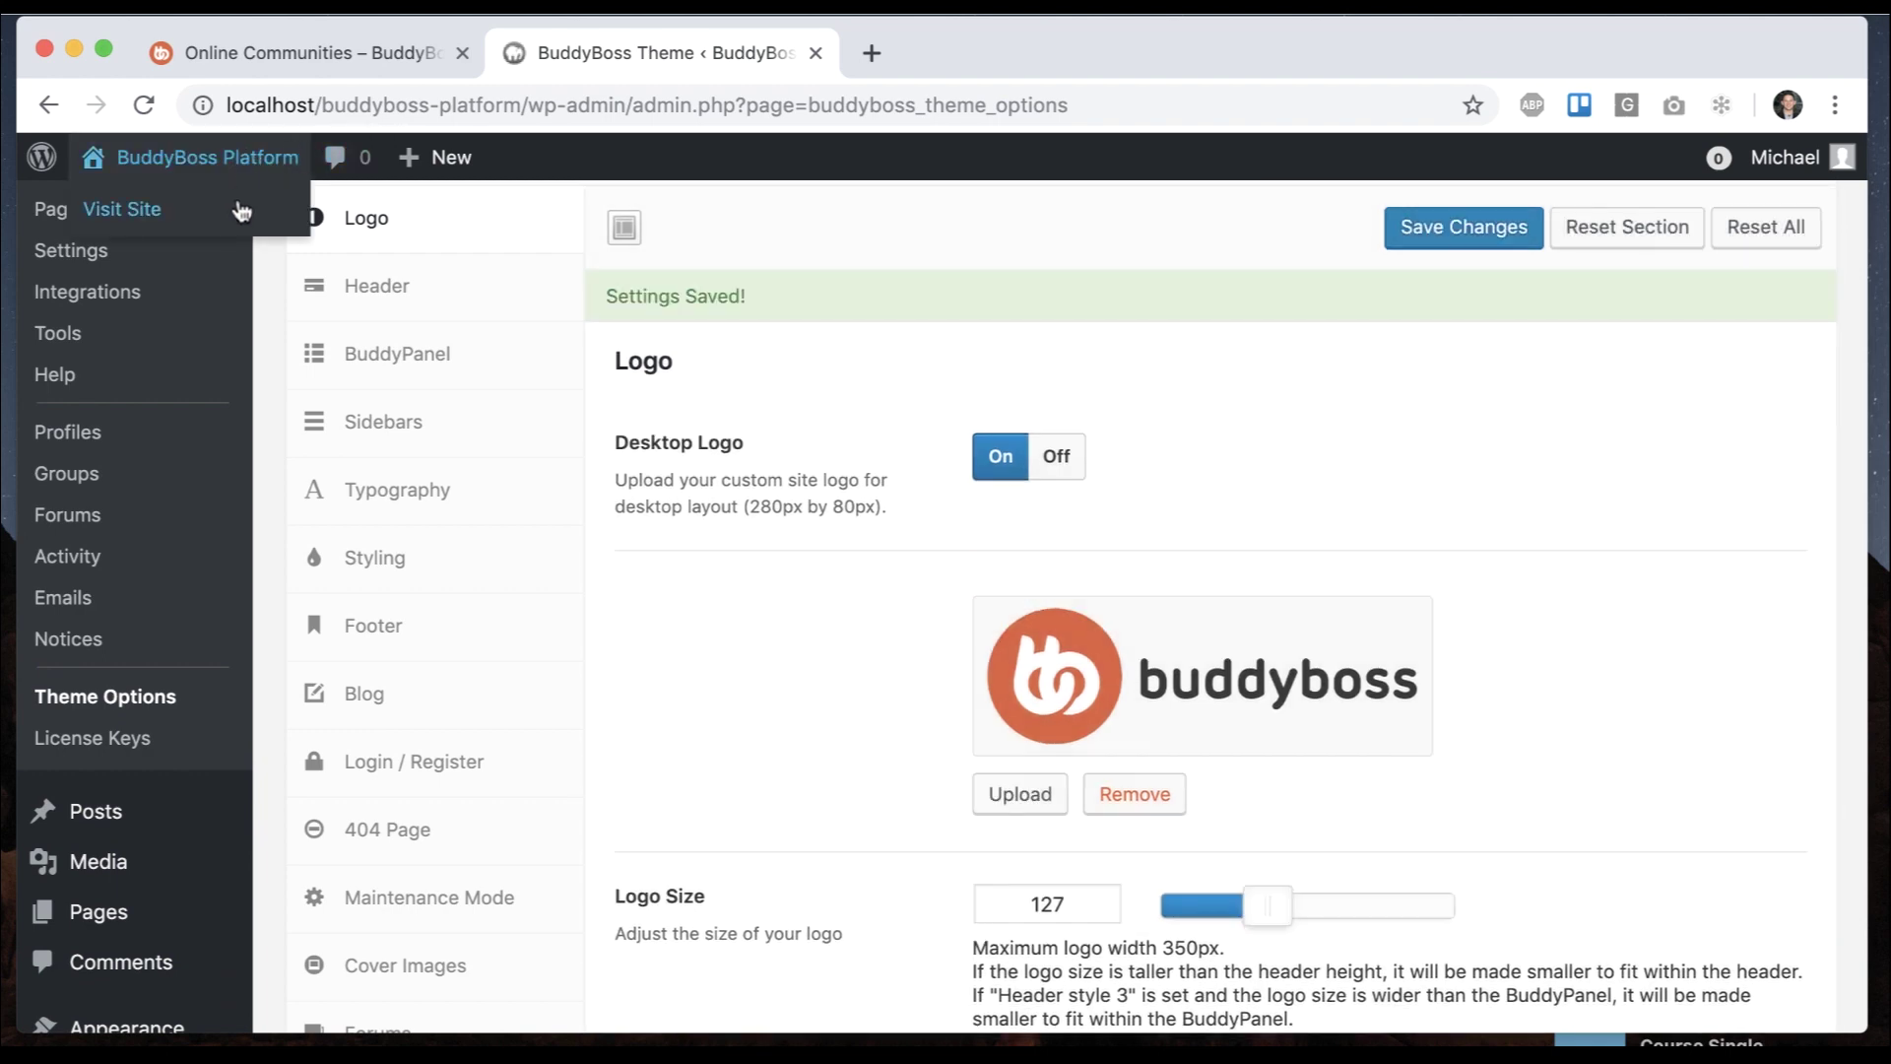
View the new logo on the local site and compare its header with the Online Communities demo
{"action": "left_click", "coordinate": [242, 210], "text": "super"}
{"action": "left_click", "coordinate": [962, 59]}
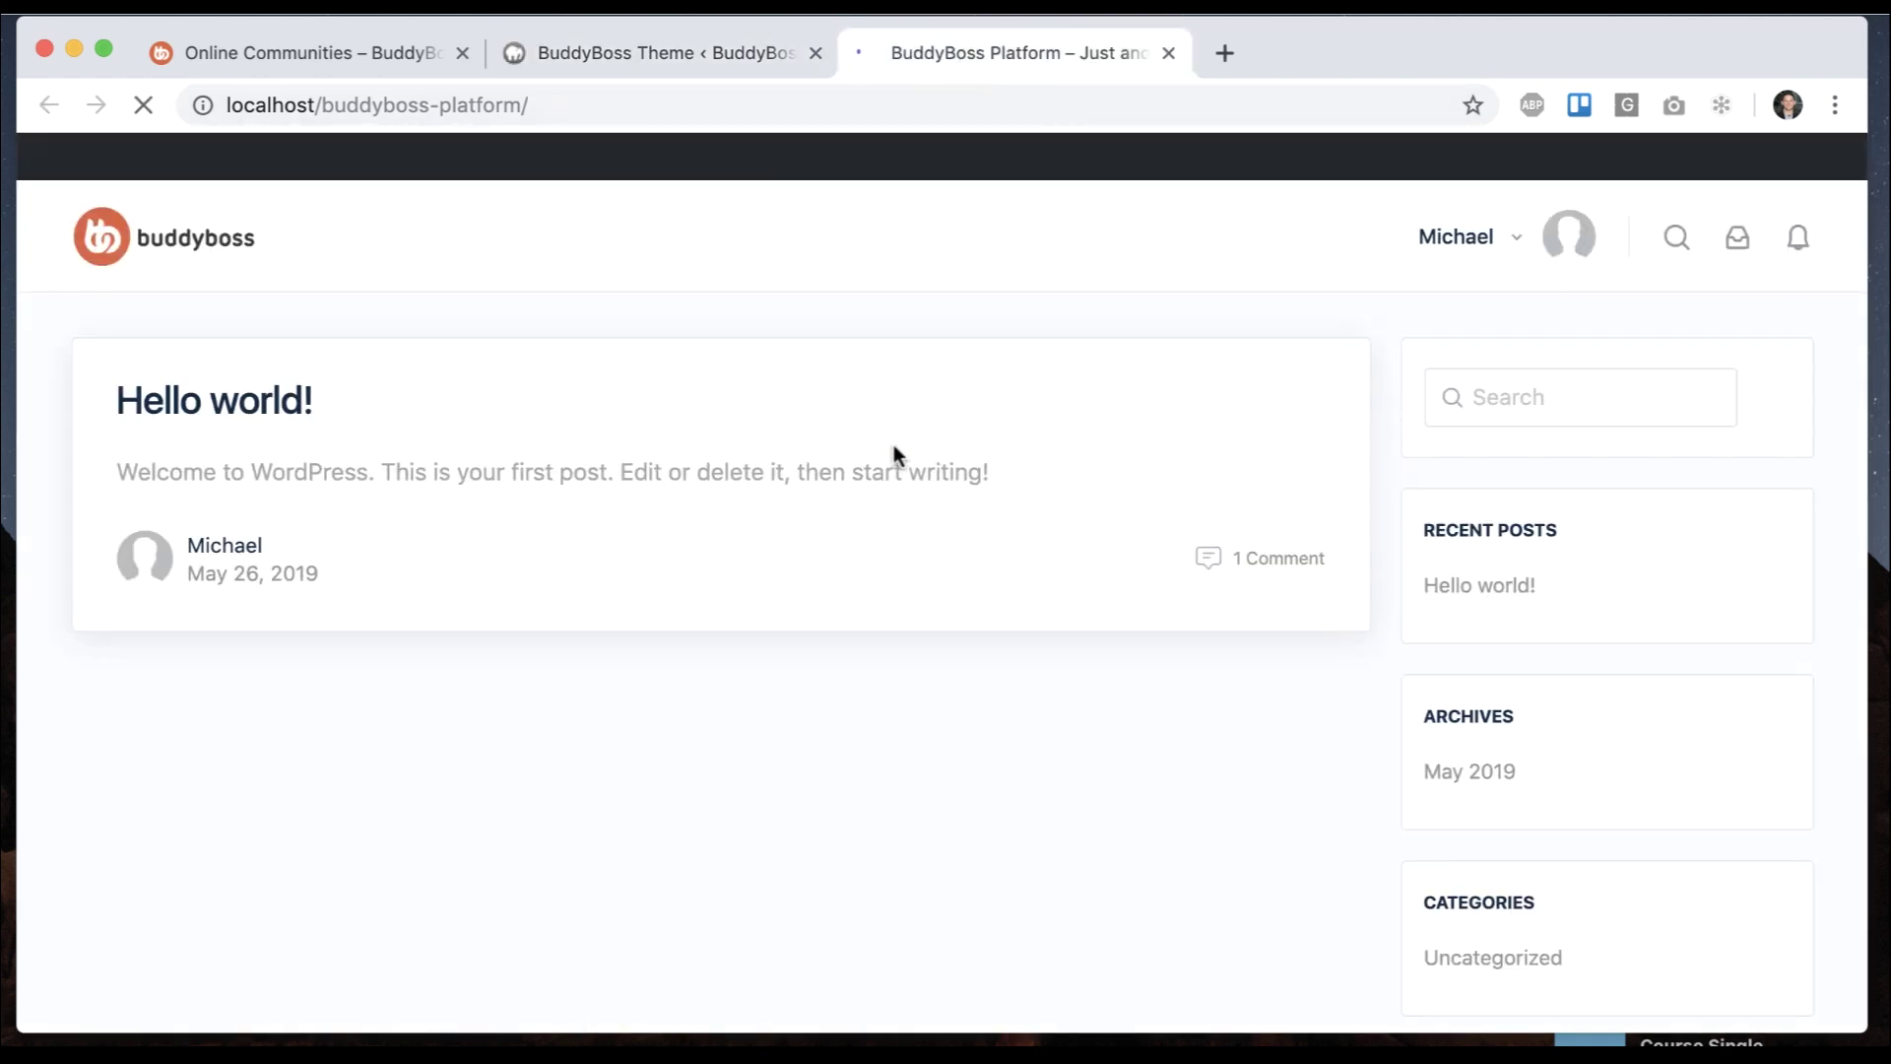
{"action": "left_click", "coordinate": [383, 59]}
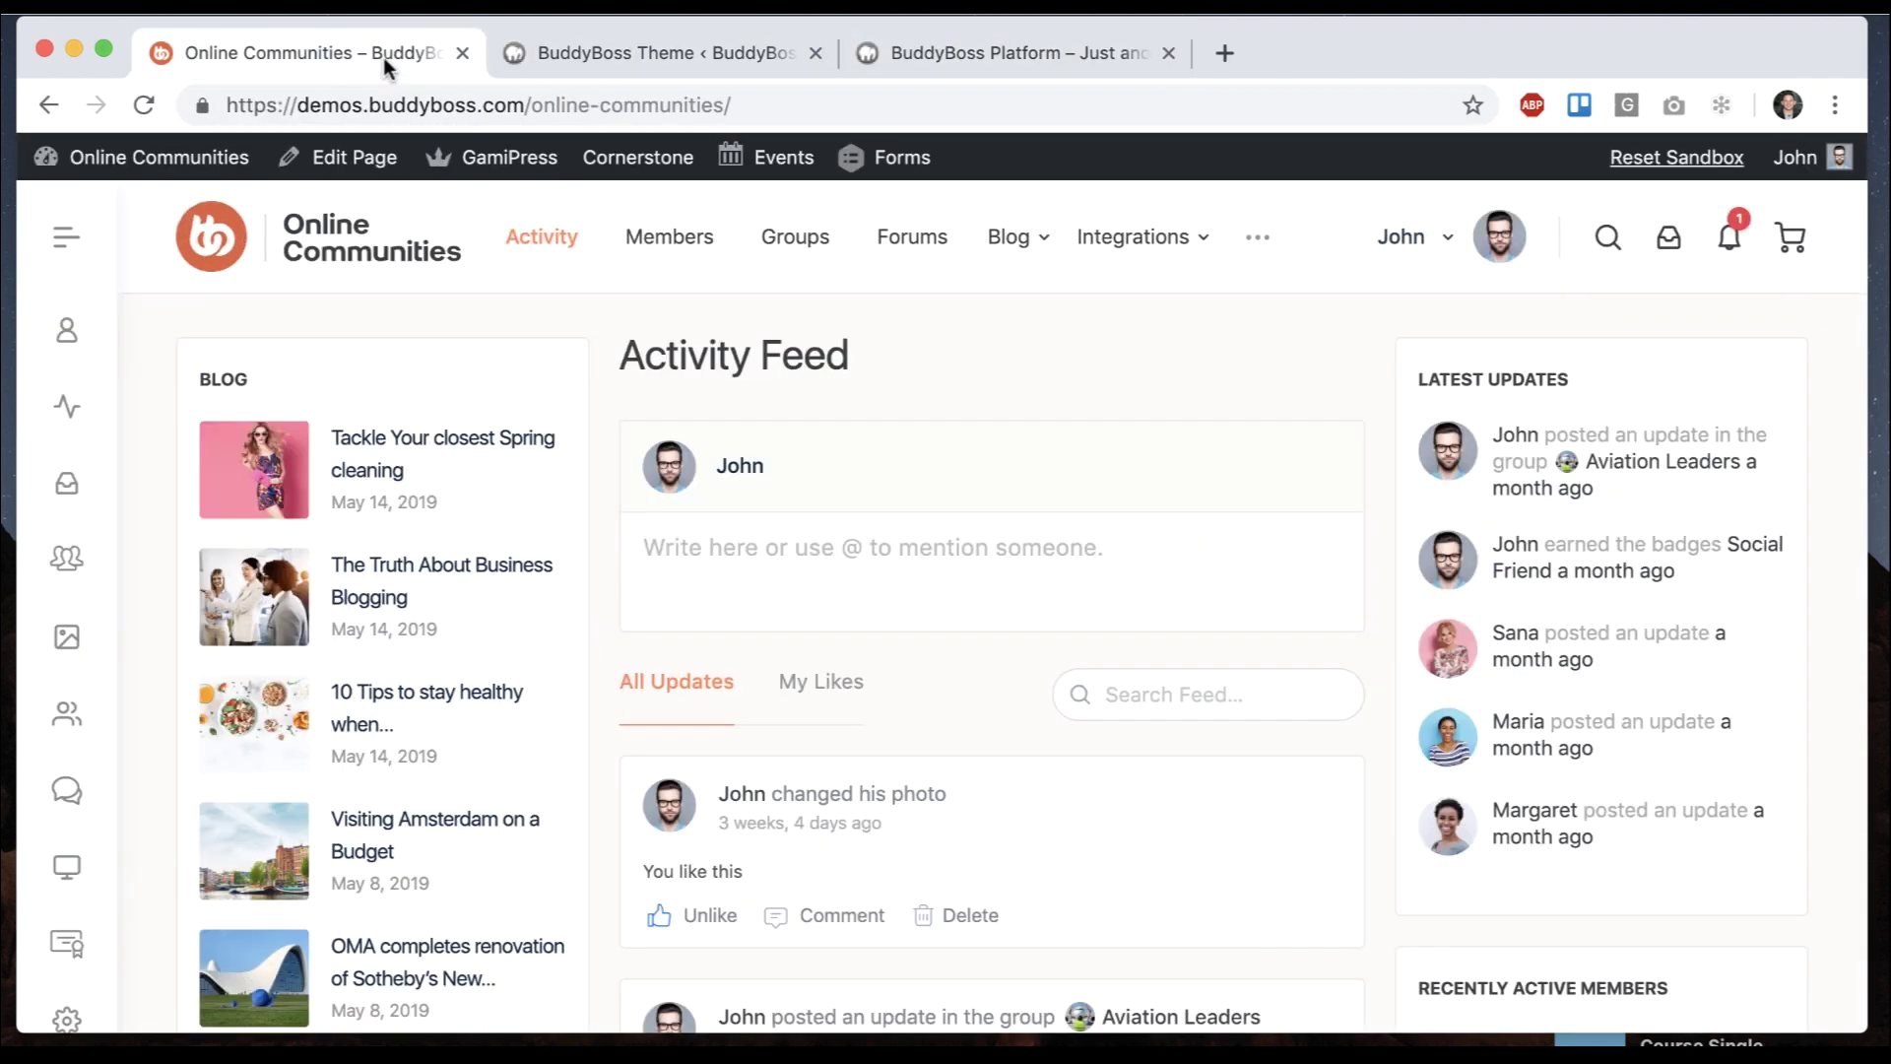
{"action": "left_click", "coordinate": [1026, 63]}
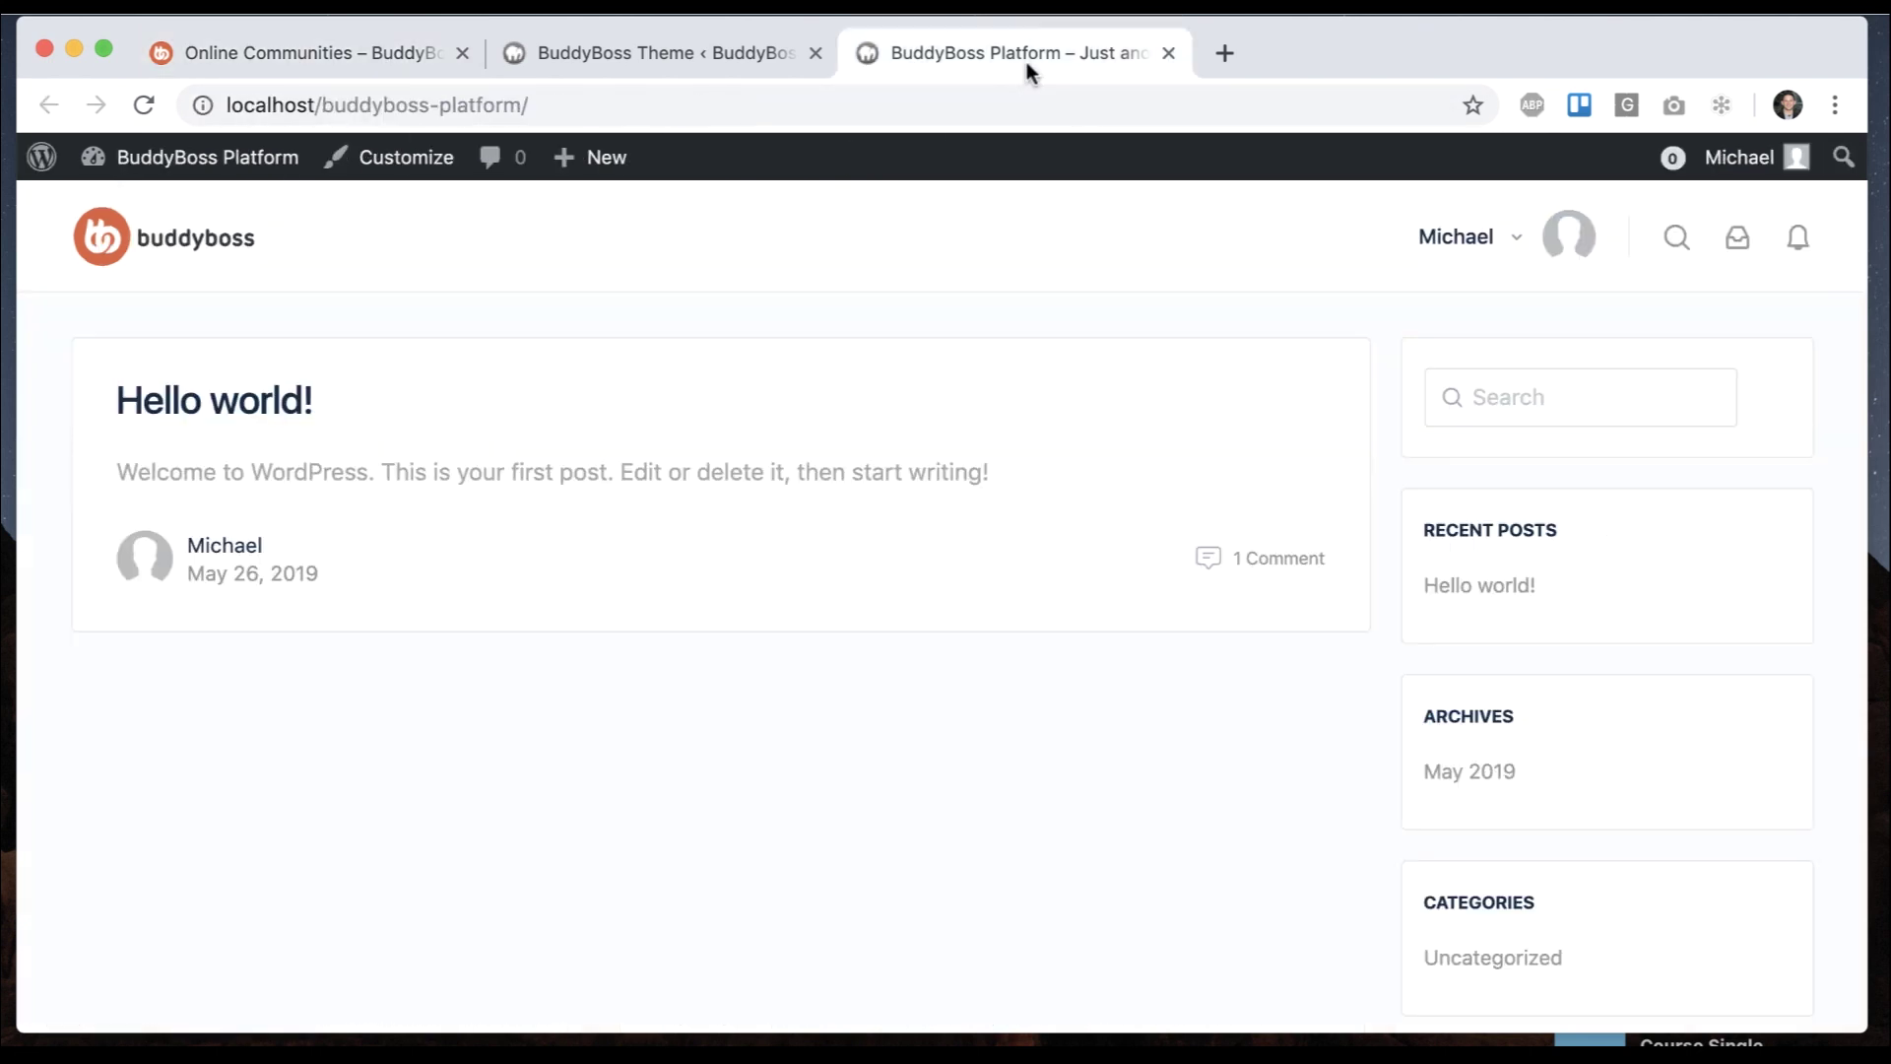
{"action": "left_click", "coordinate": [684, 53]}
{"action": "left_click", "coordinate": [374, 50]}
{"action": "mouse_move", "coordinate": [1040, 239]}
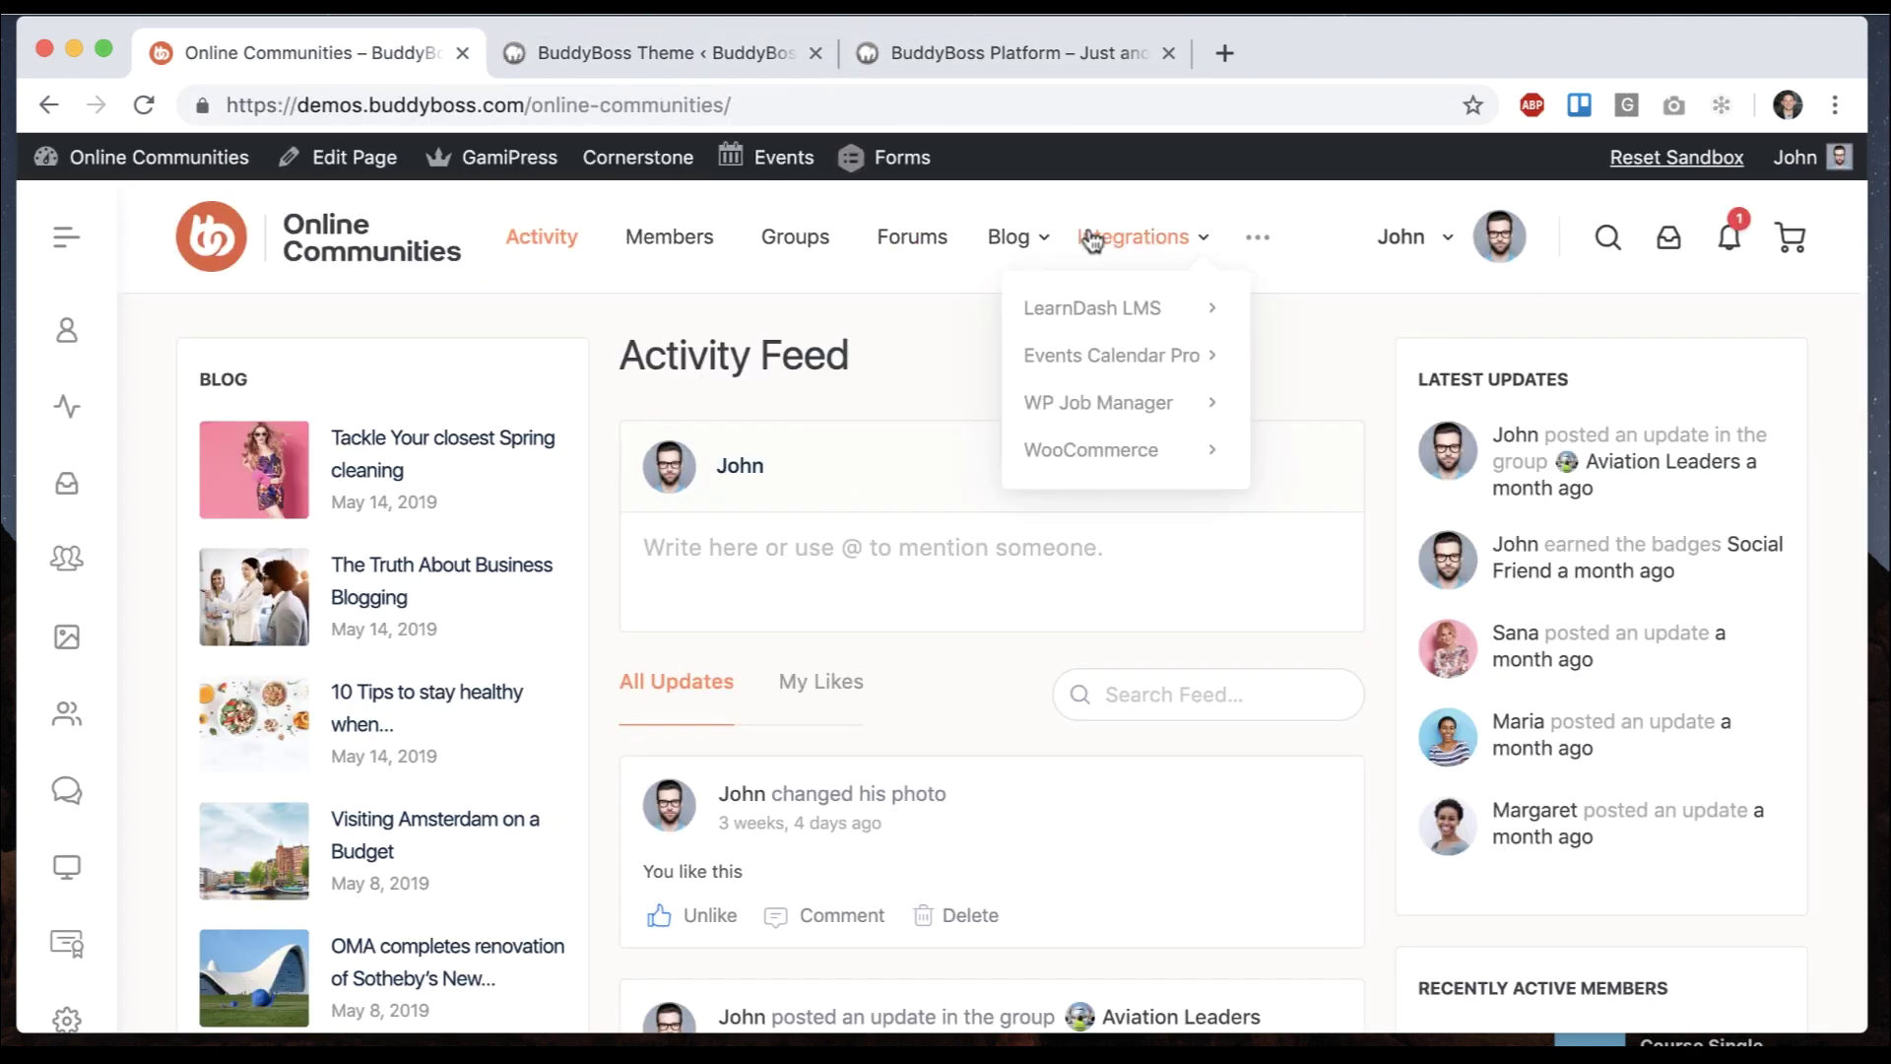
{"action": "left_click", "coordinate": [731, 49]}
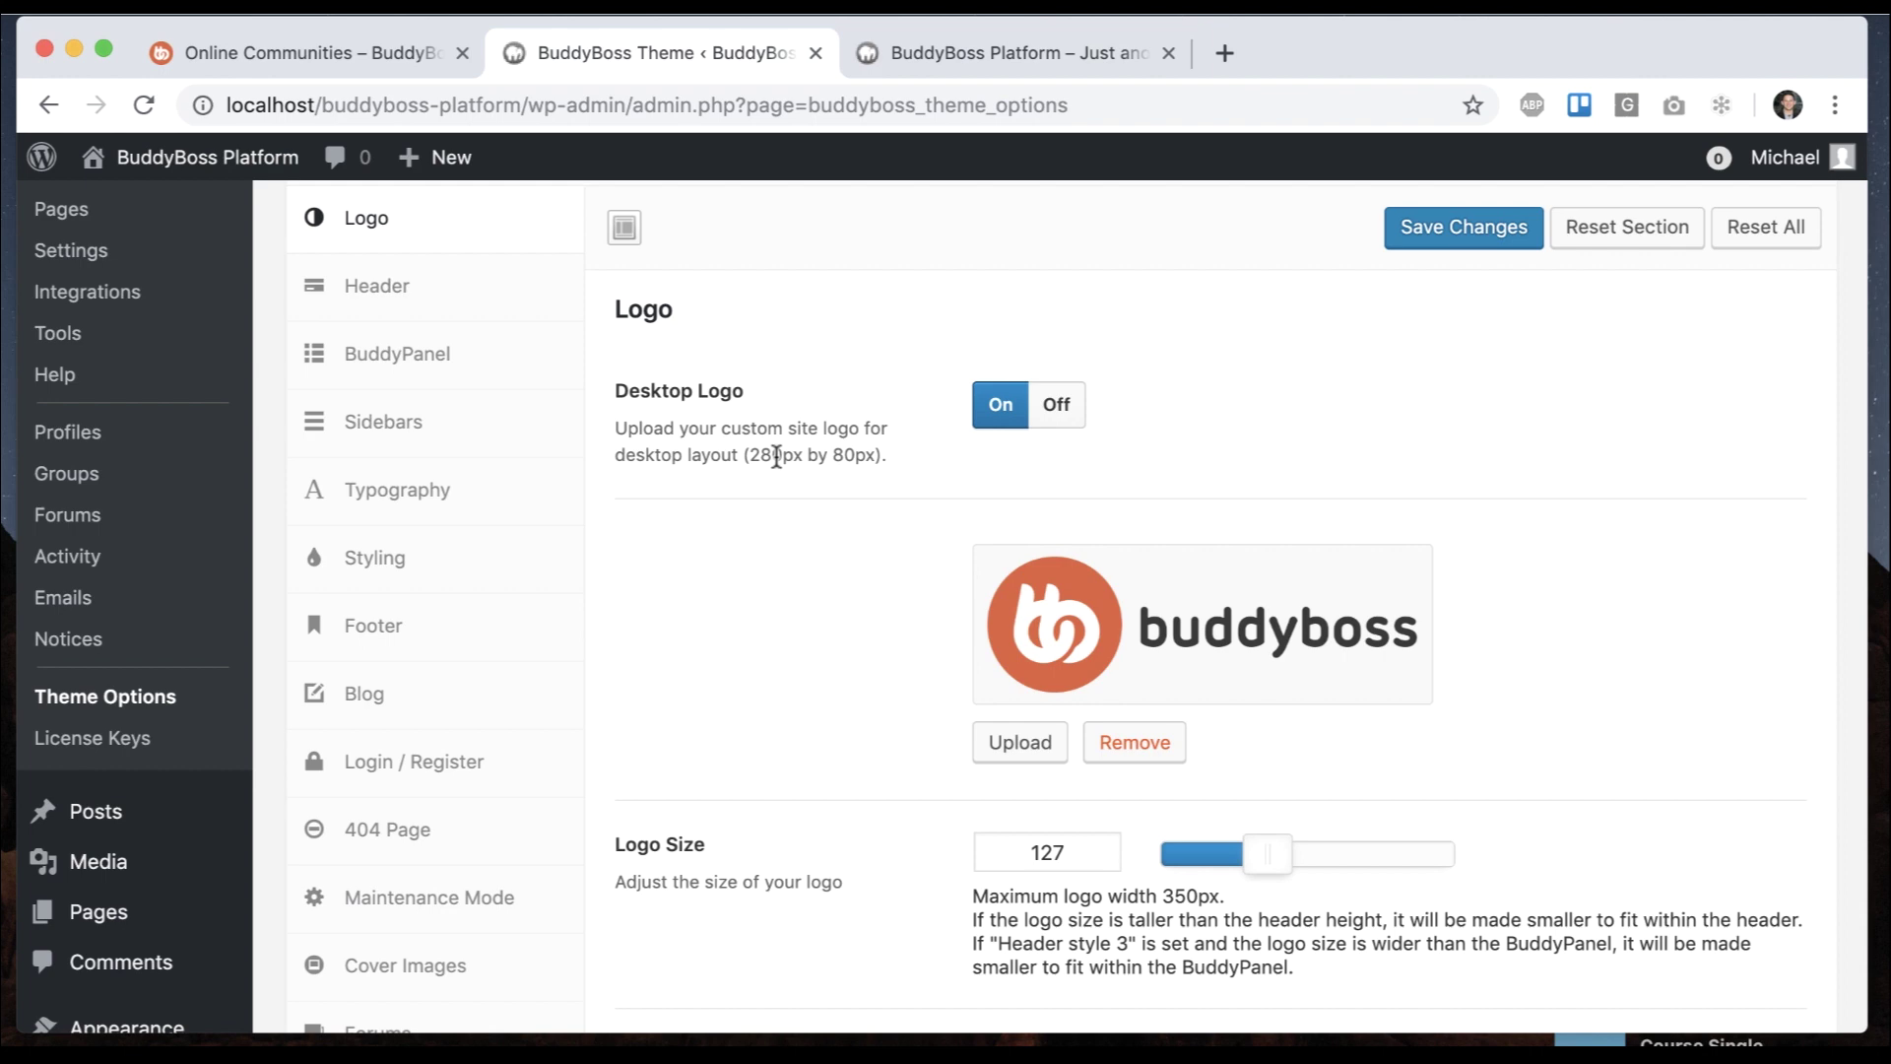
Create and save a new navigation menu named 'Titlebar'
{"action": "scroll", "coordinate": [108, 788], "scroll_direction": "down", "scroll_amount": 3}
{"action": "mouse_move", "coordinate": [147, 832]}
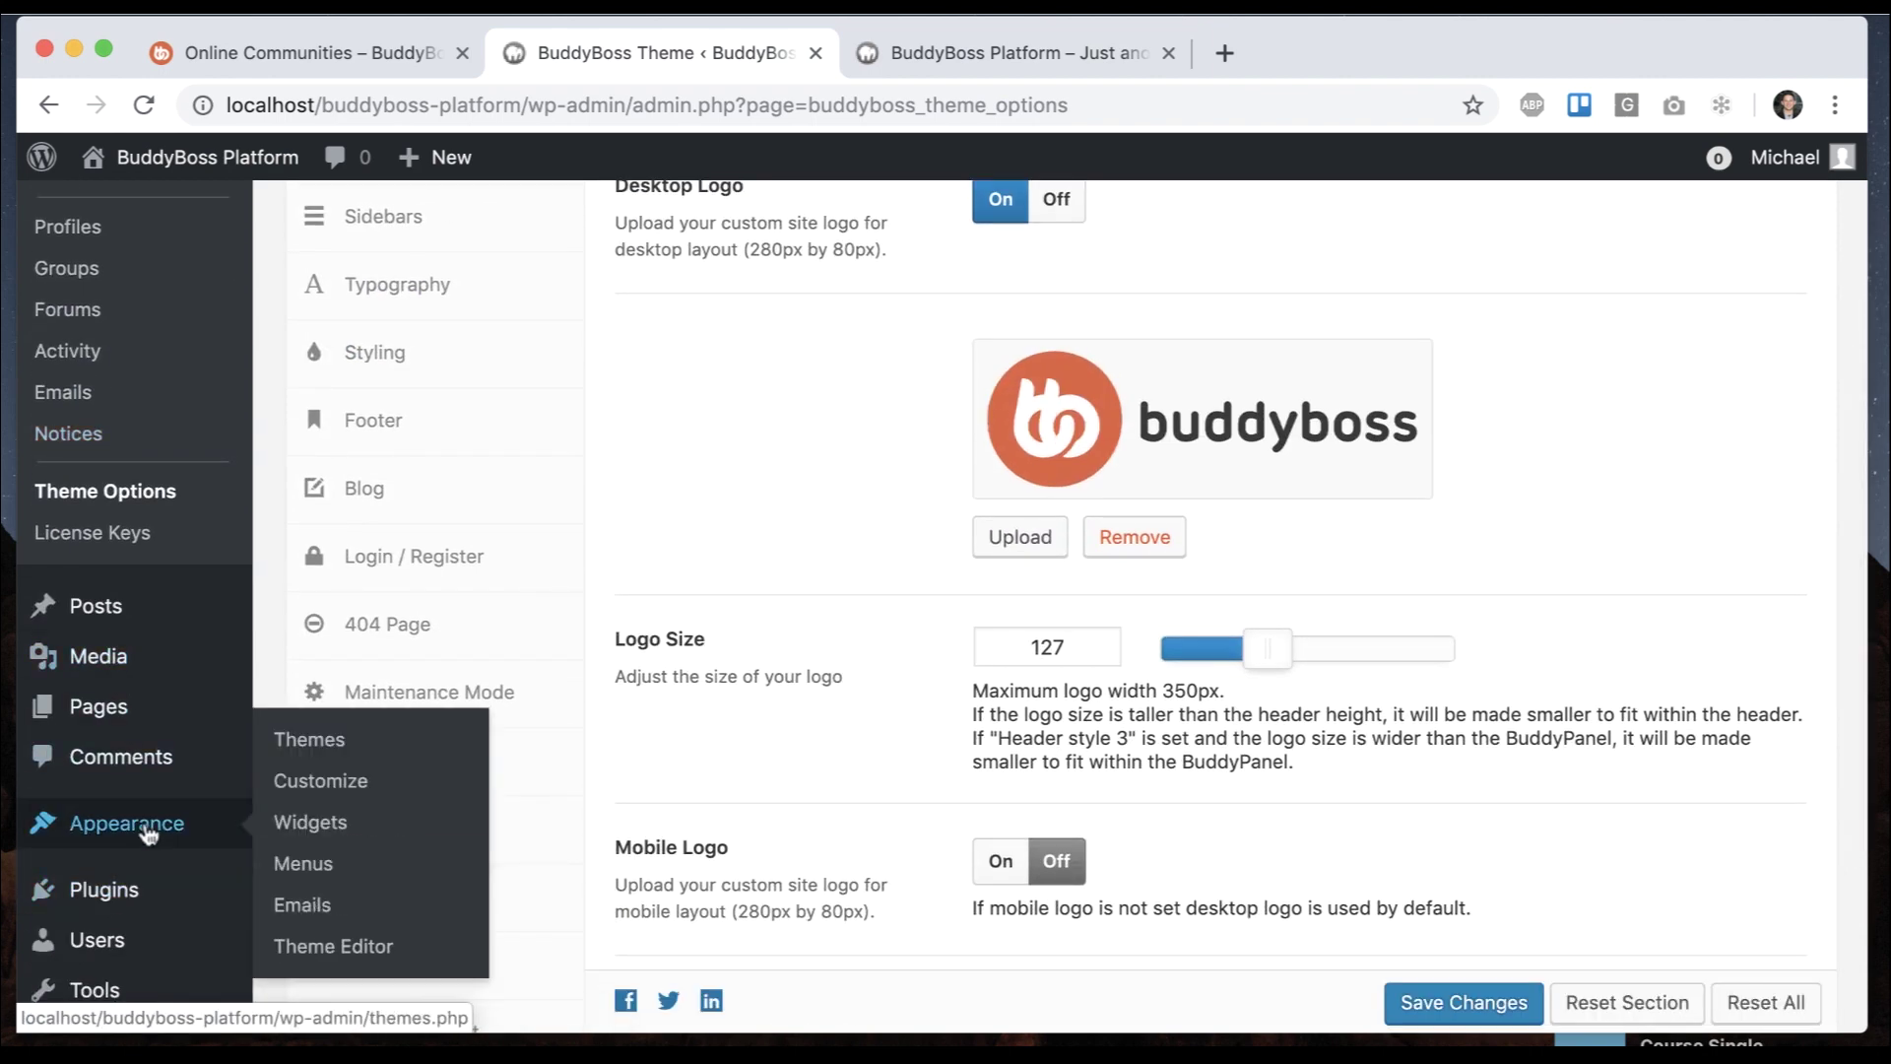
{"action": "left_click", "coordinate": [372, 864]}
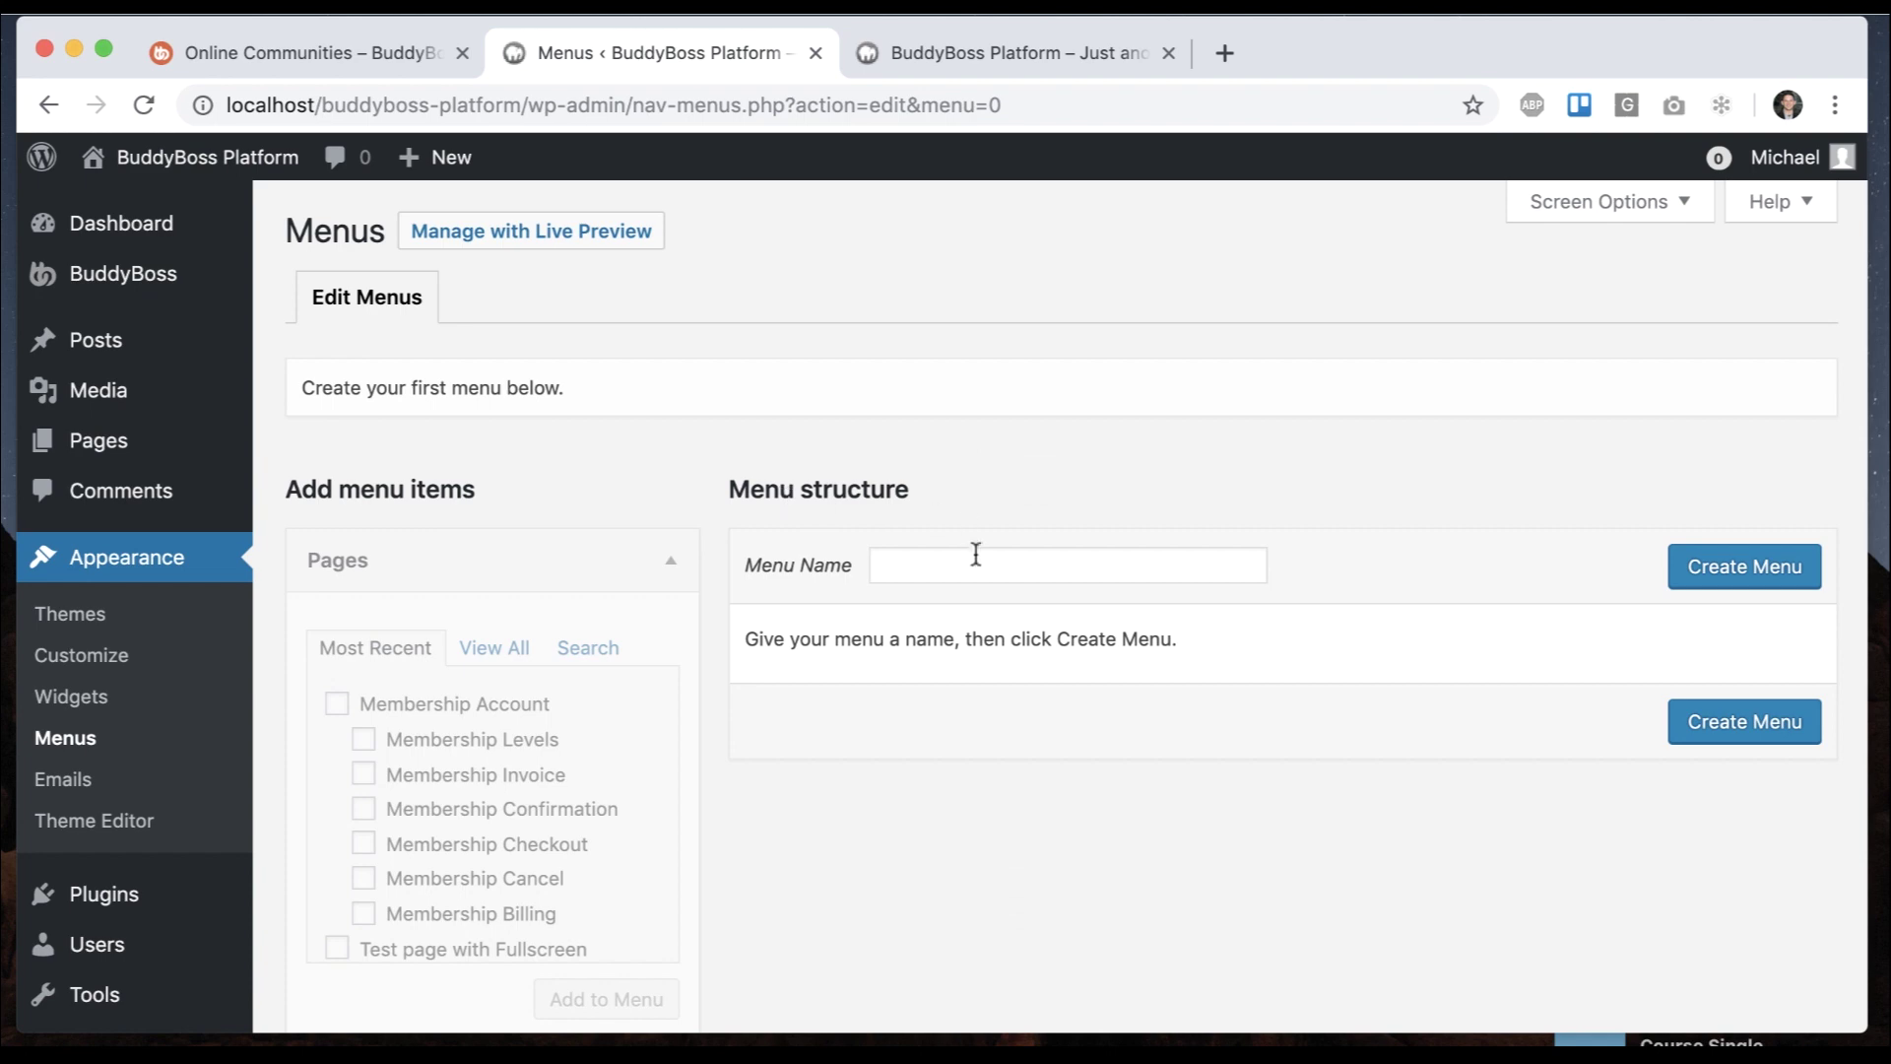
{"action": "left_click", "coordinate": [953, 571]}
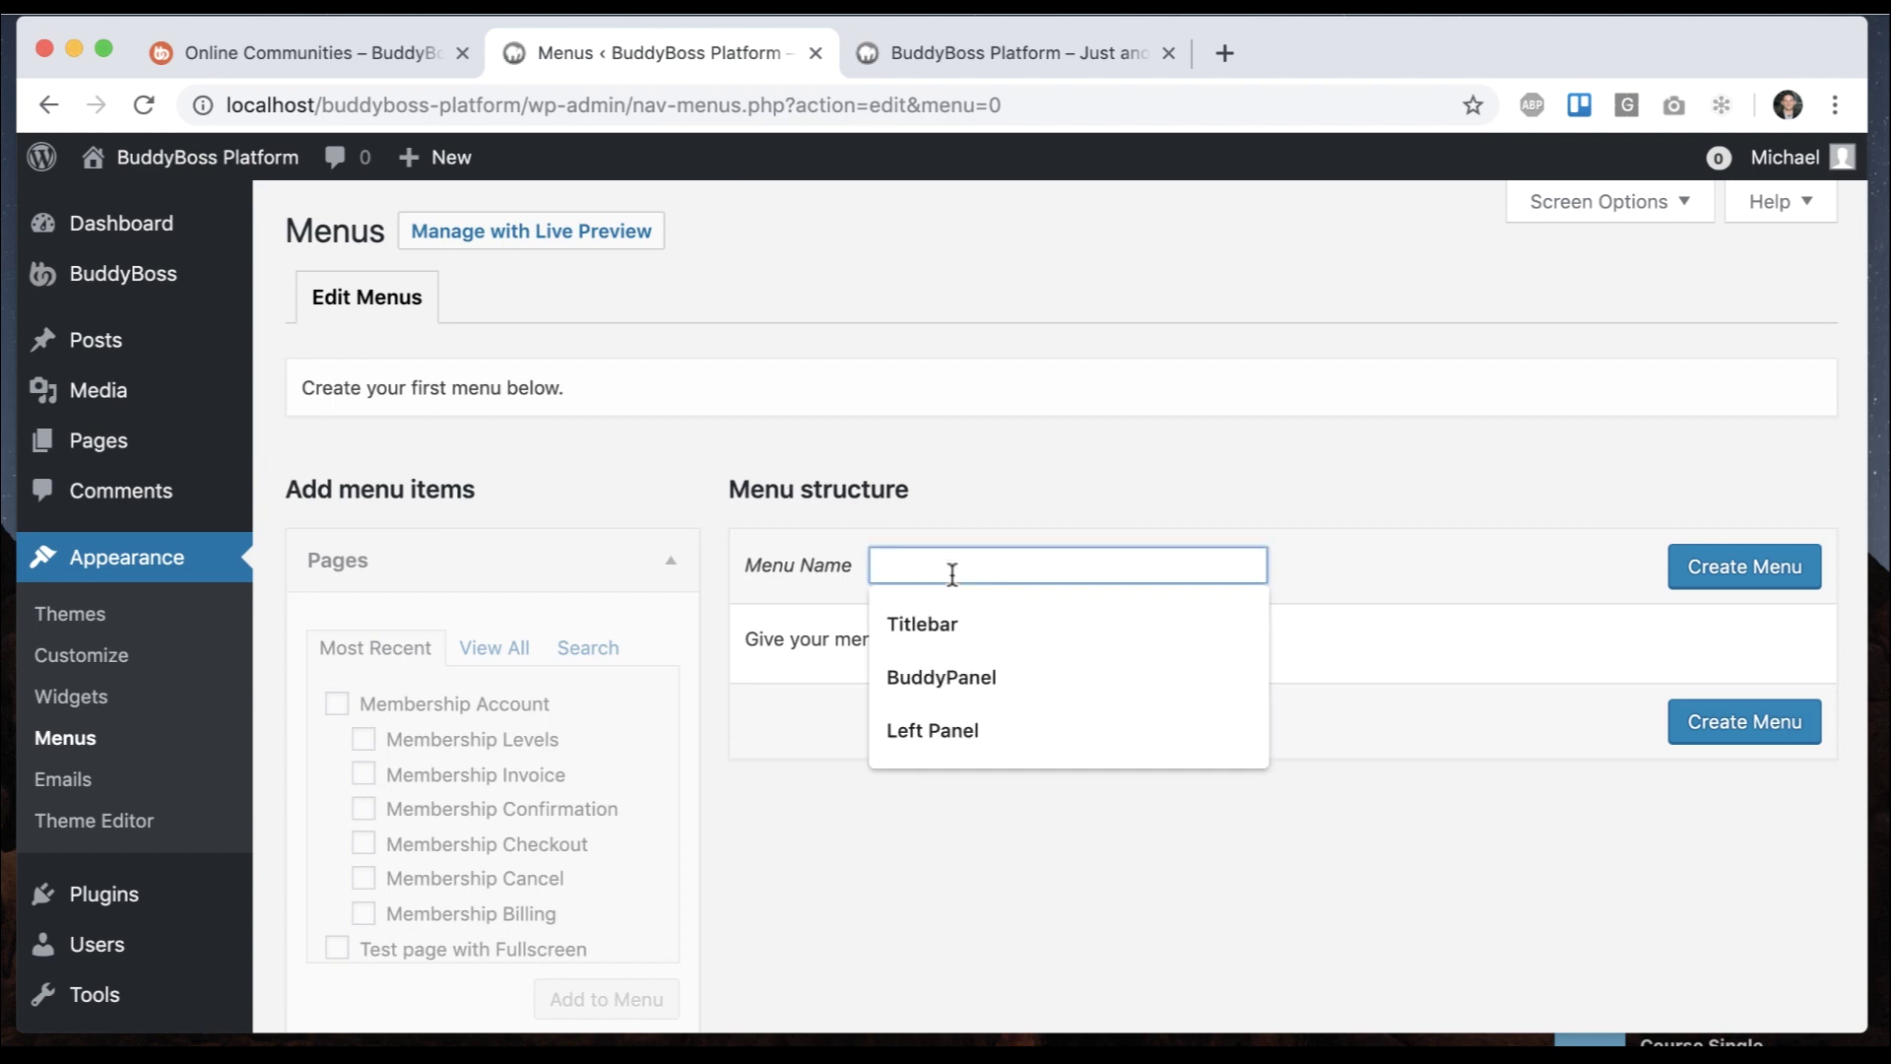
{"action": "type", "text": "Titlebar"}
{"action": "left_click", "coordinate": [1060, 380]}
{"action": "scroll", "coordinate": [937, 742], "scroll_direction": "down", "scroll_amount": 2}
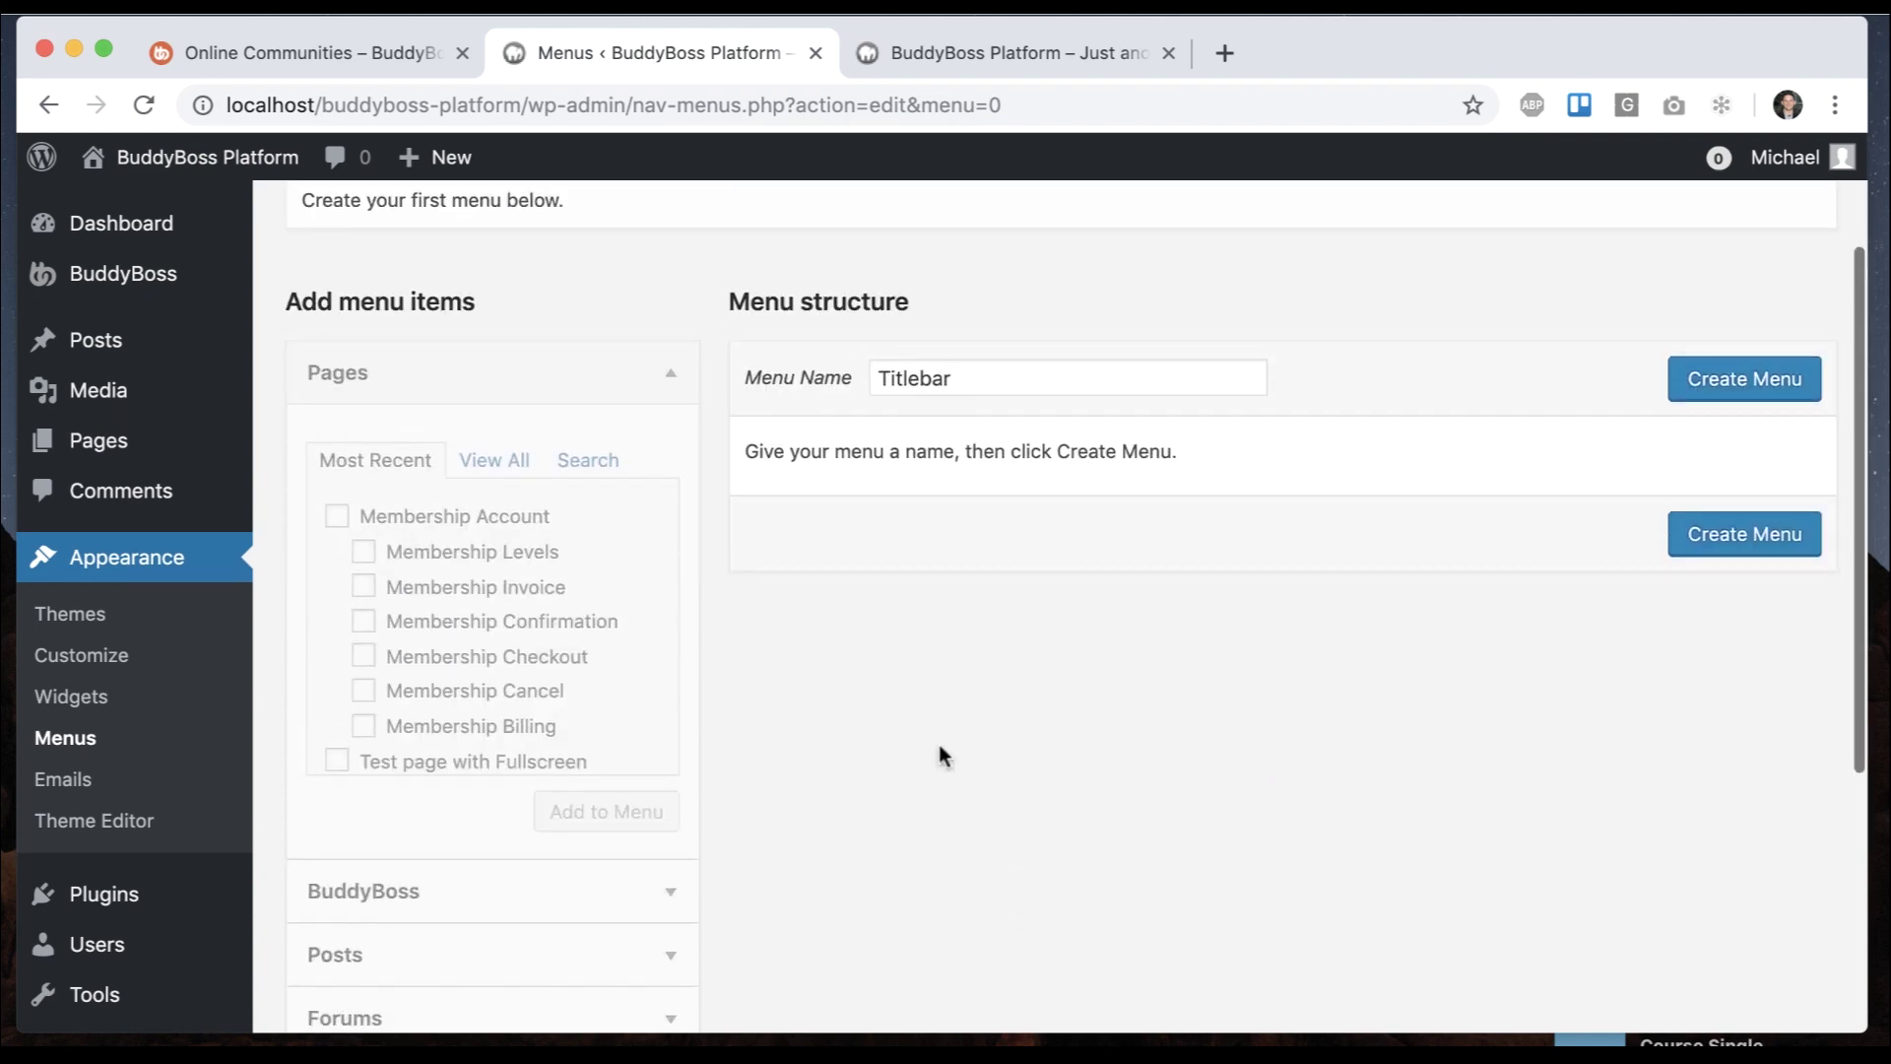
{"action": "left_click", "coordinate": [1724, 390]}
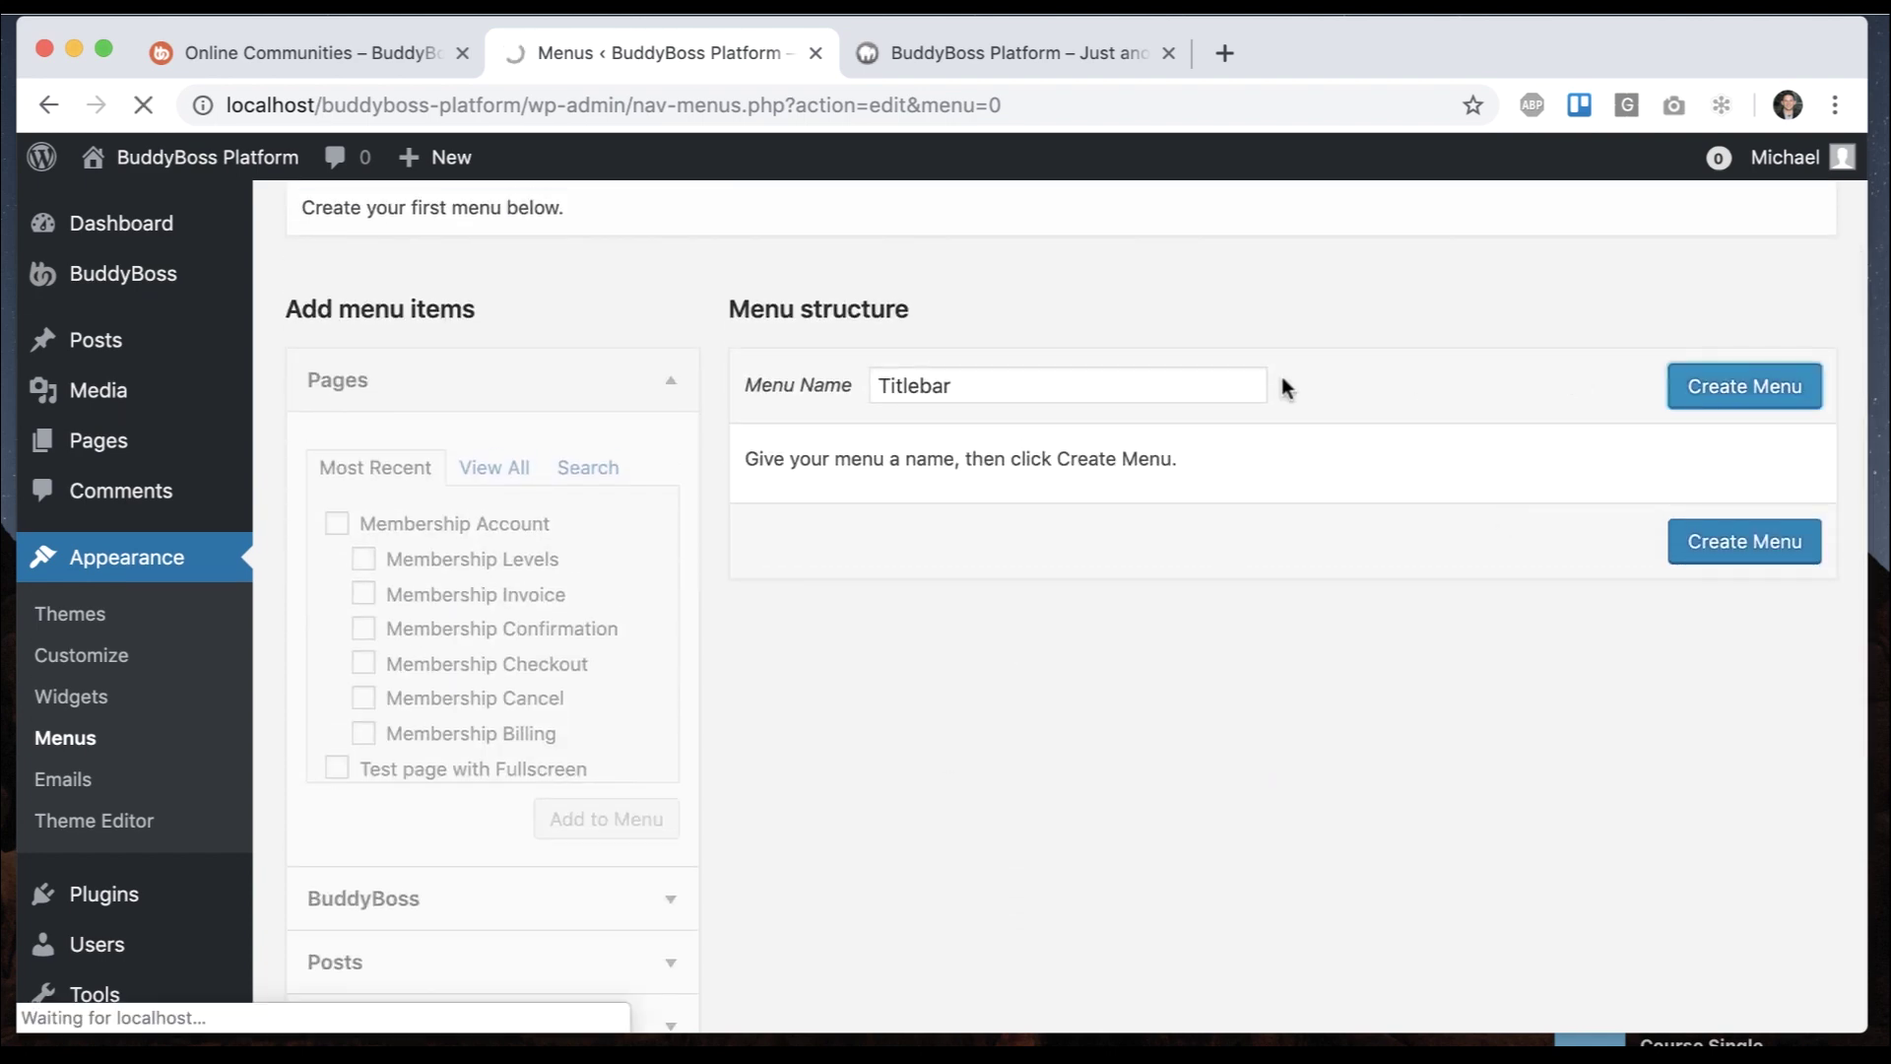
{"action": "scroll", "coordinate": [1202, 409], "scroll_direction": "down", "scroll_amount": 1}
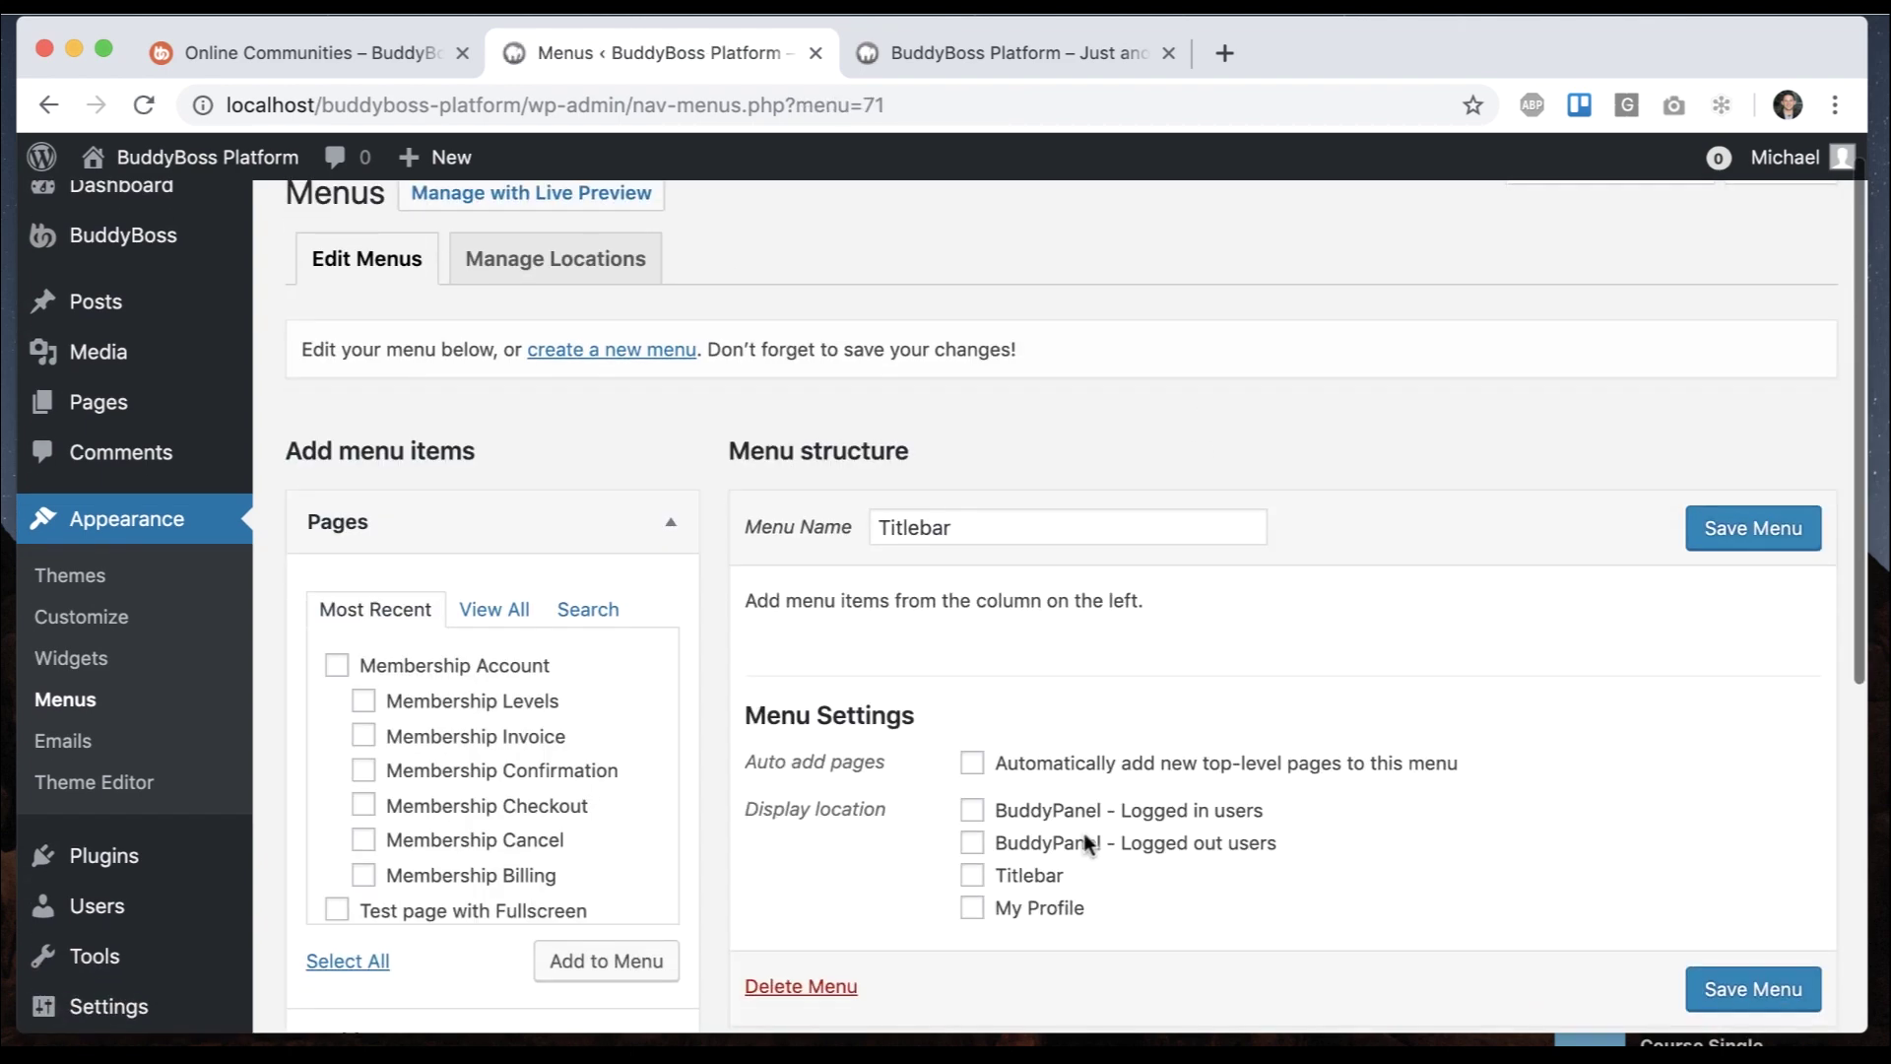
{"action": "left_click", "coordinate": [1750, 533]}
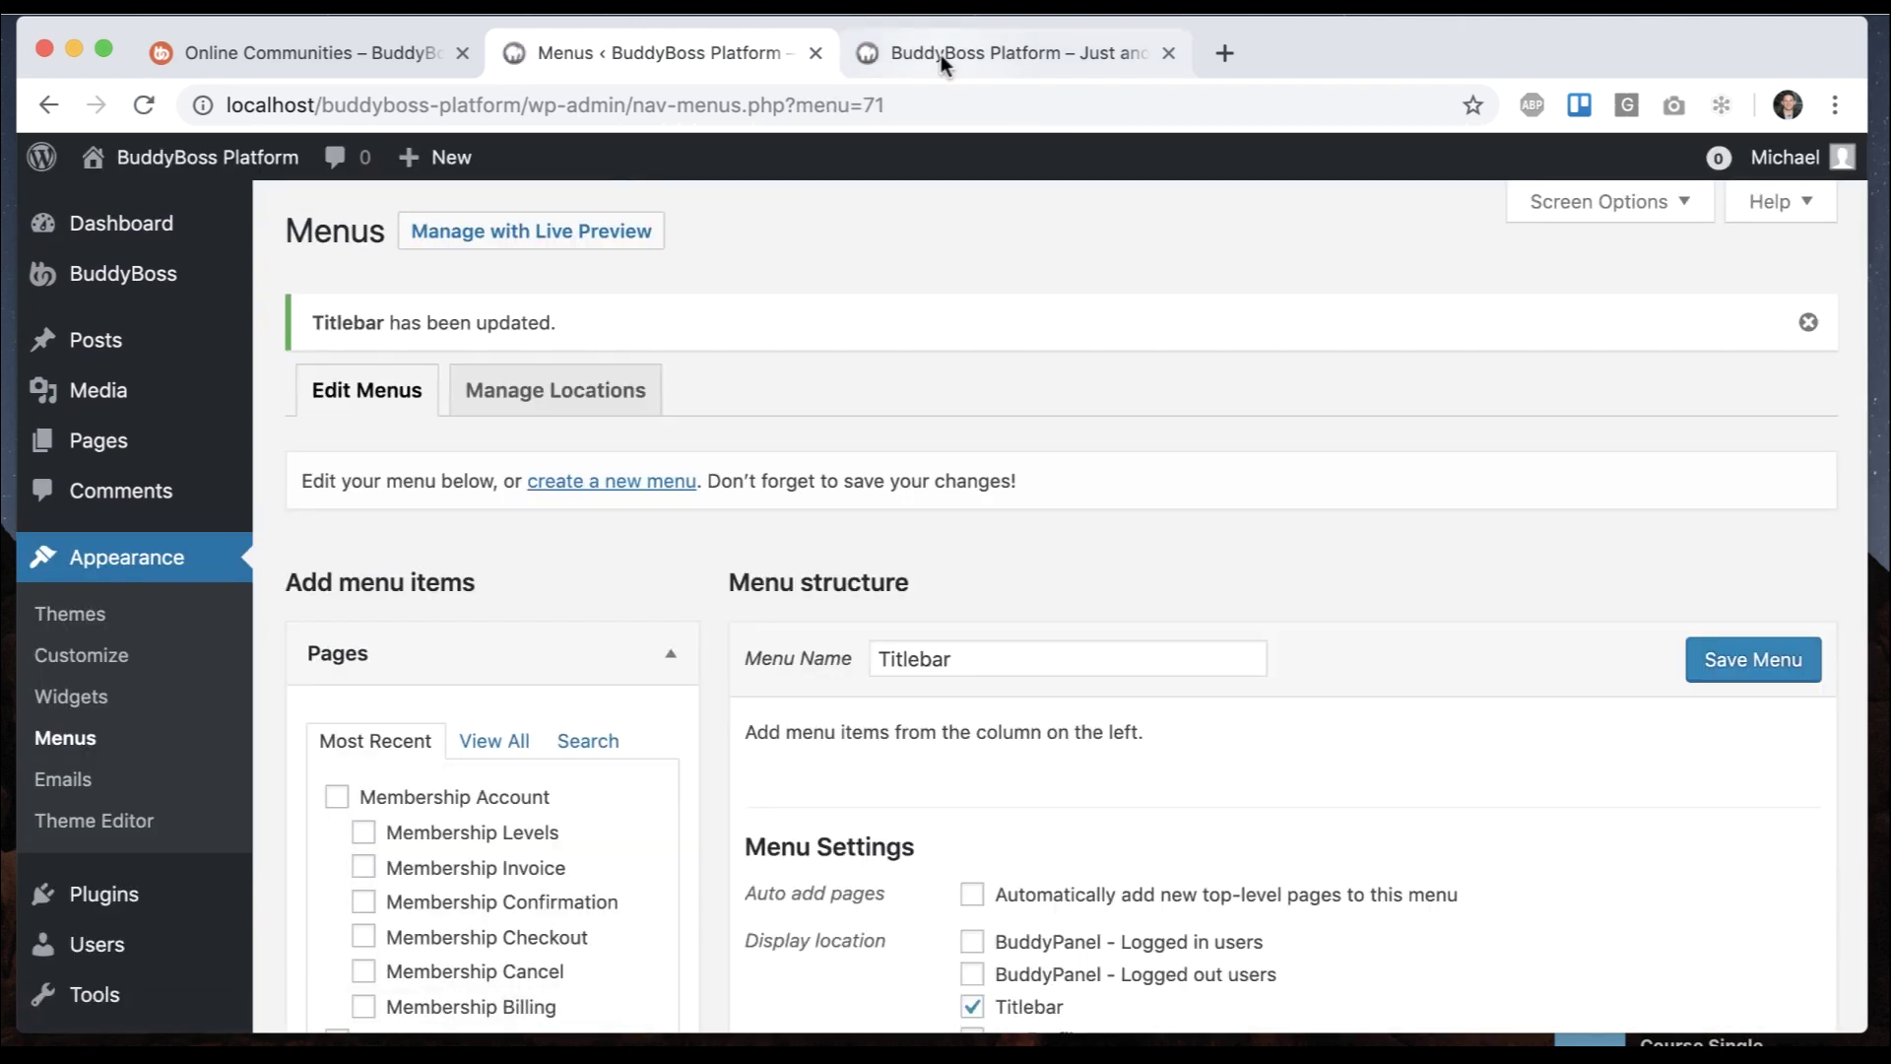
Add the News Feed, Photos and Shop pages to the Titlebar menu and save it
{"action": "left_click", "coordinate": [942, 55]}
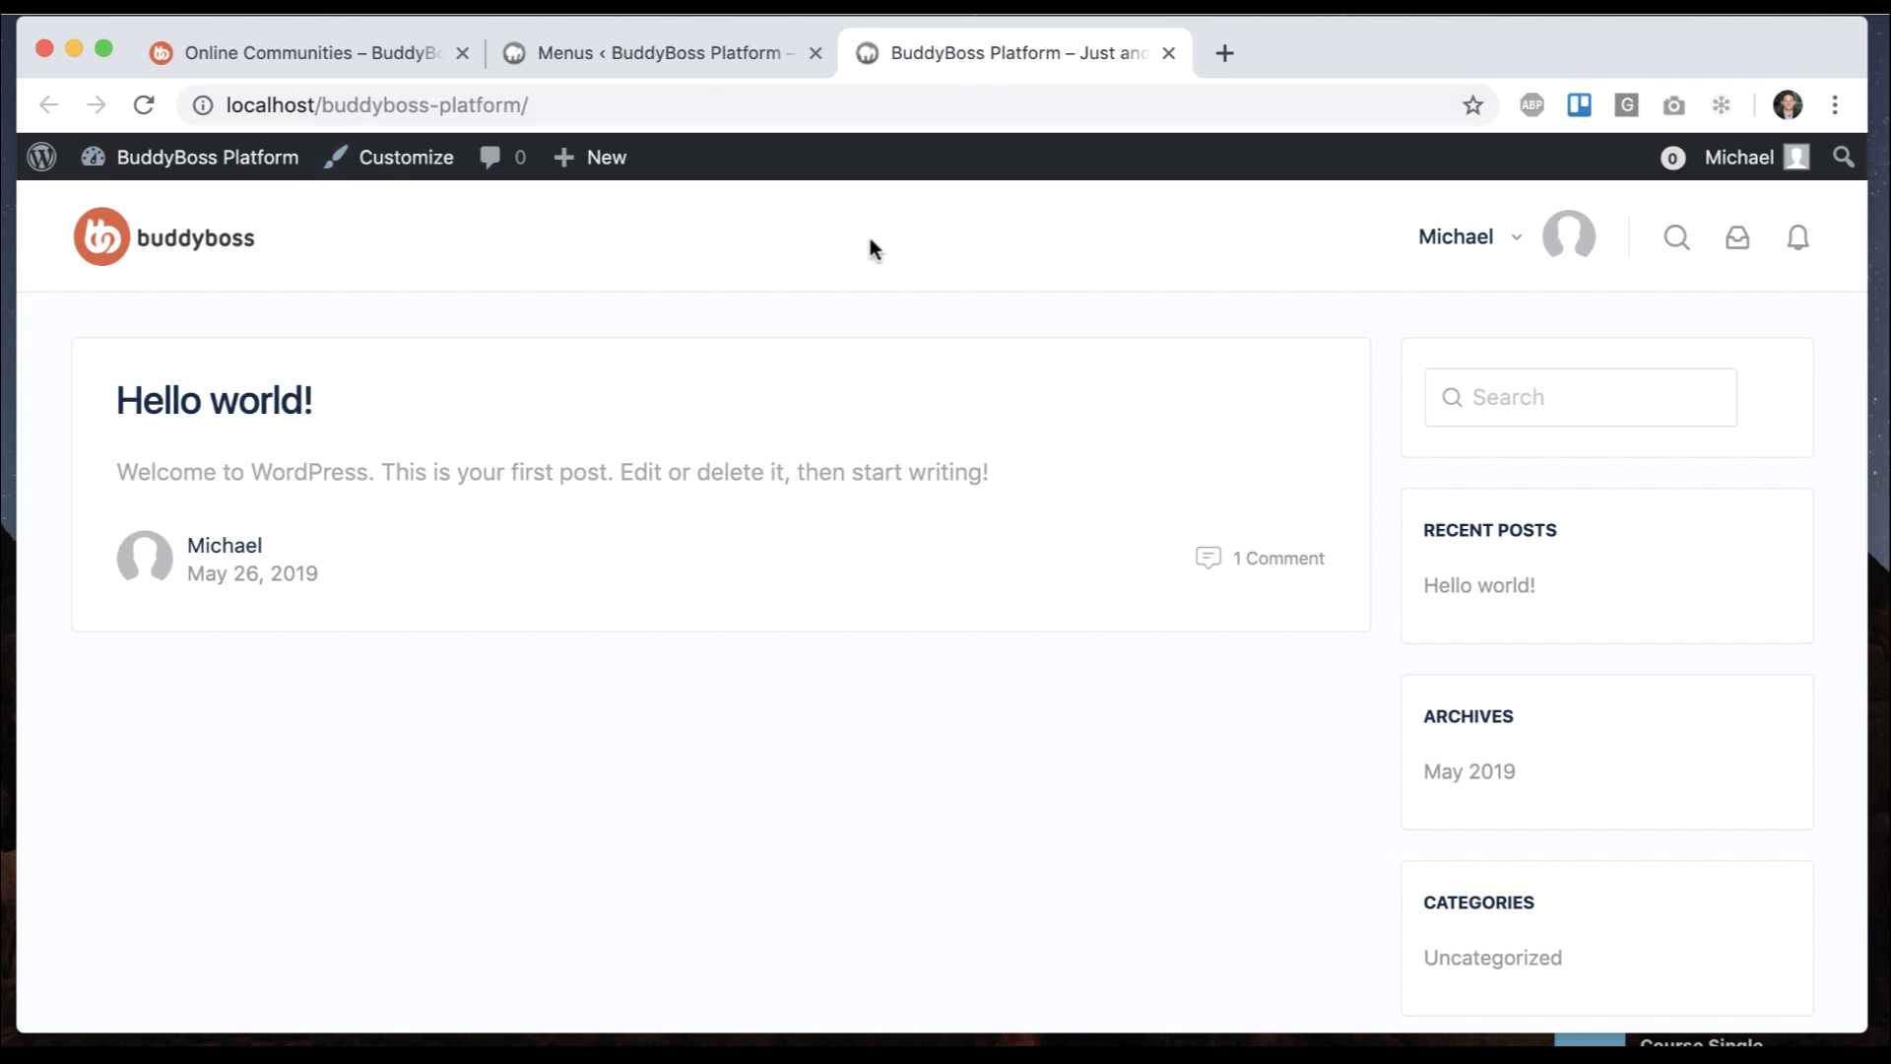
{"action": "left_click", "coordinate": [631, 49]}
{"action": "scroll", "coordinate": [552, 650], "scroll_direction": "down", "scroll_amount": 5}
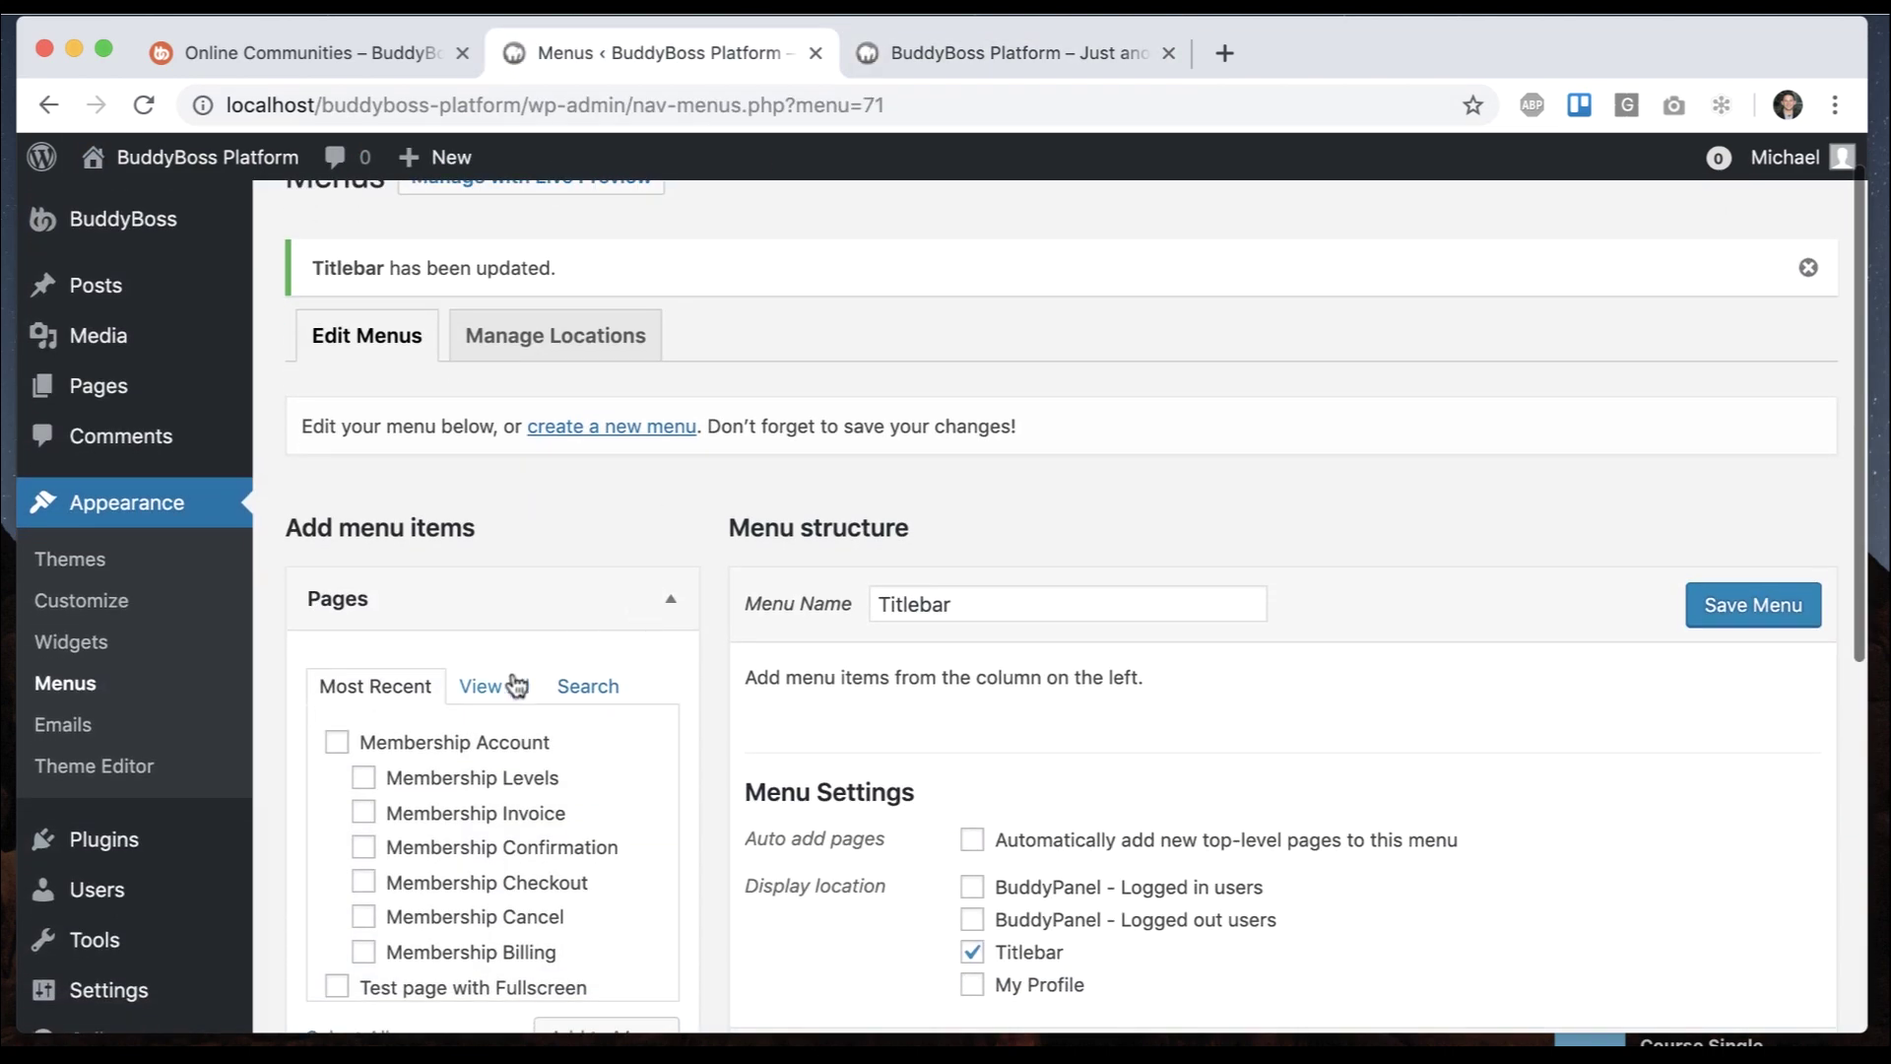
{"action": "left_click", "coordinate": [493, 450]}
{"action": "scroll", "coordinate": [492, 610], "scroll_direction": "down", "scroll_amount": 3}
{"action": "left_click", "coordinate": [433, 586]}
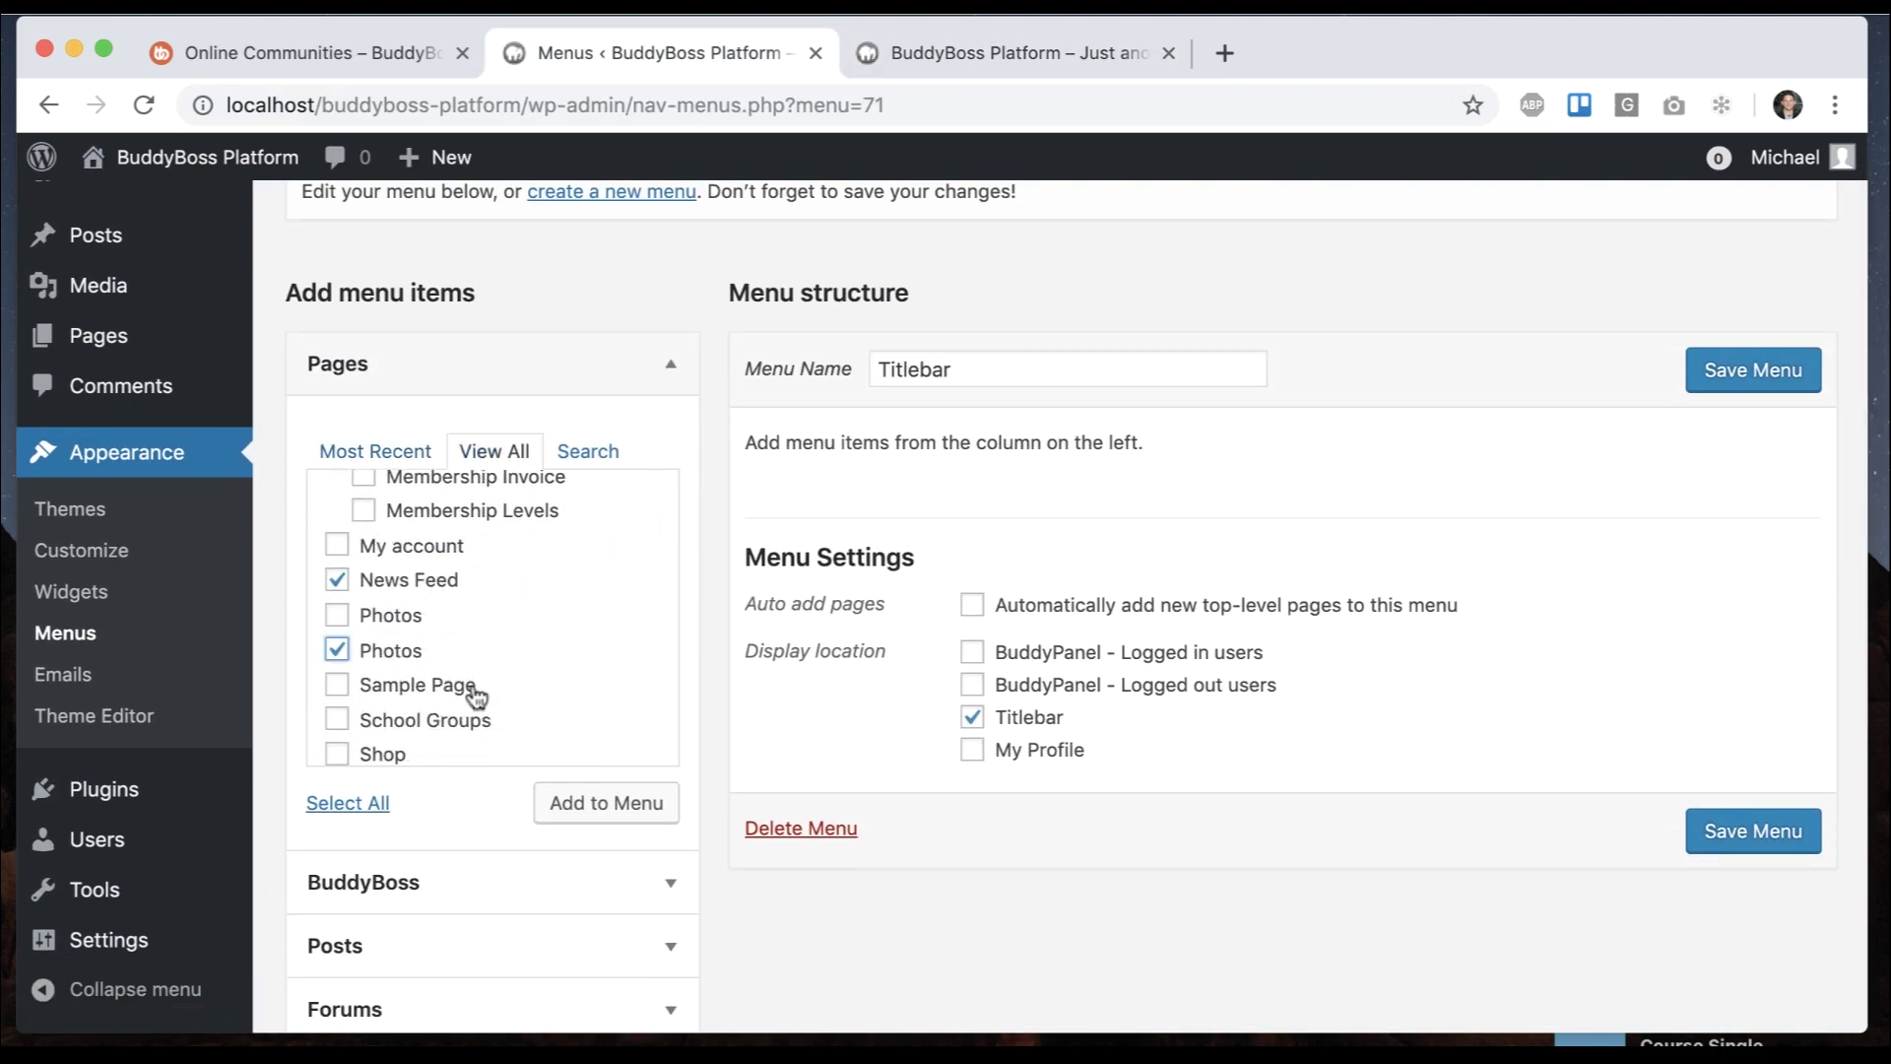
{"action": "left_click", "coordinate": [384, 754]}
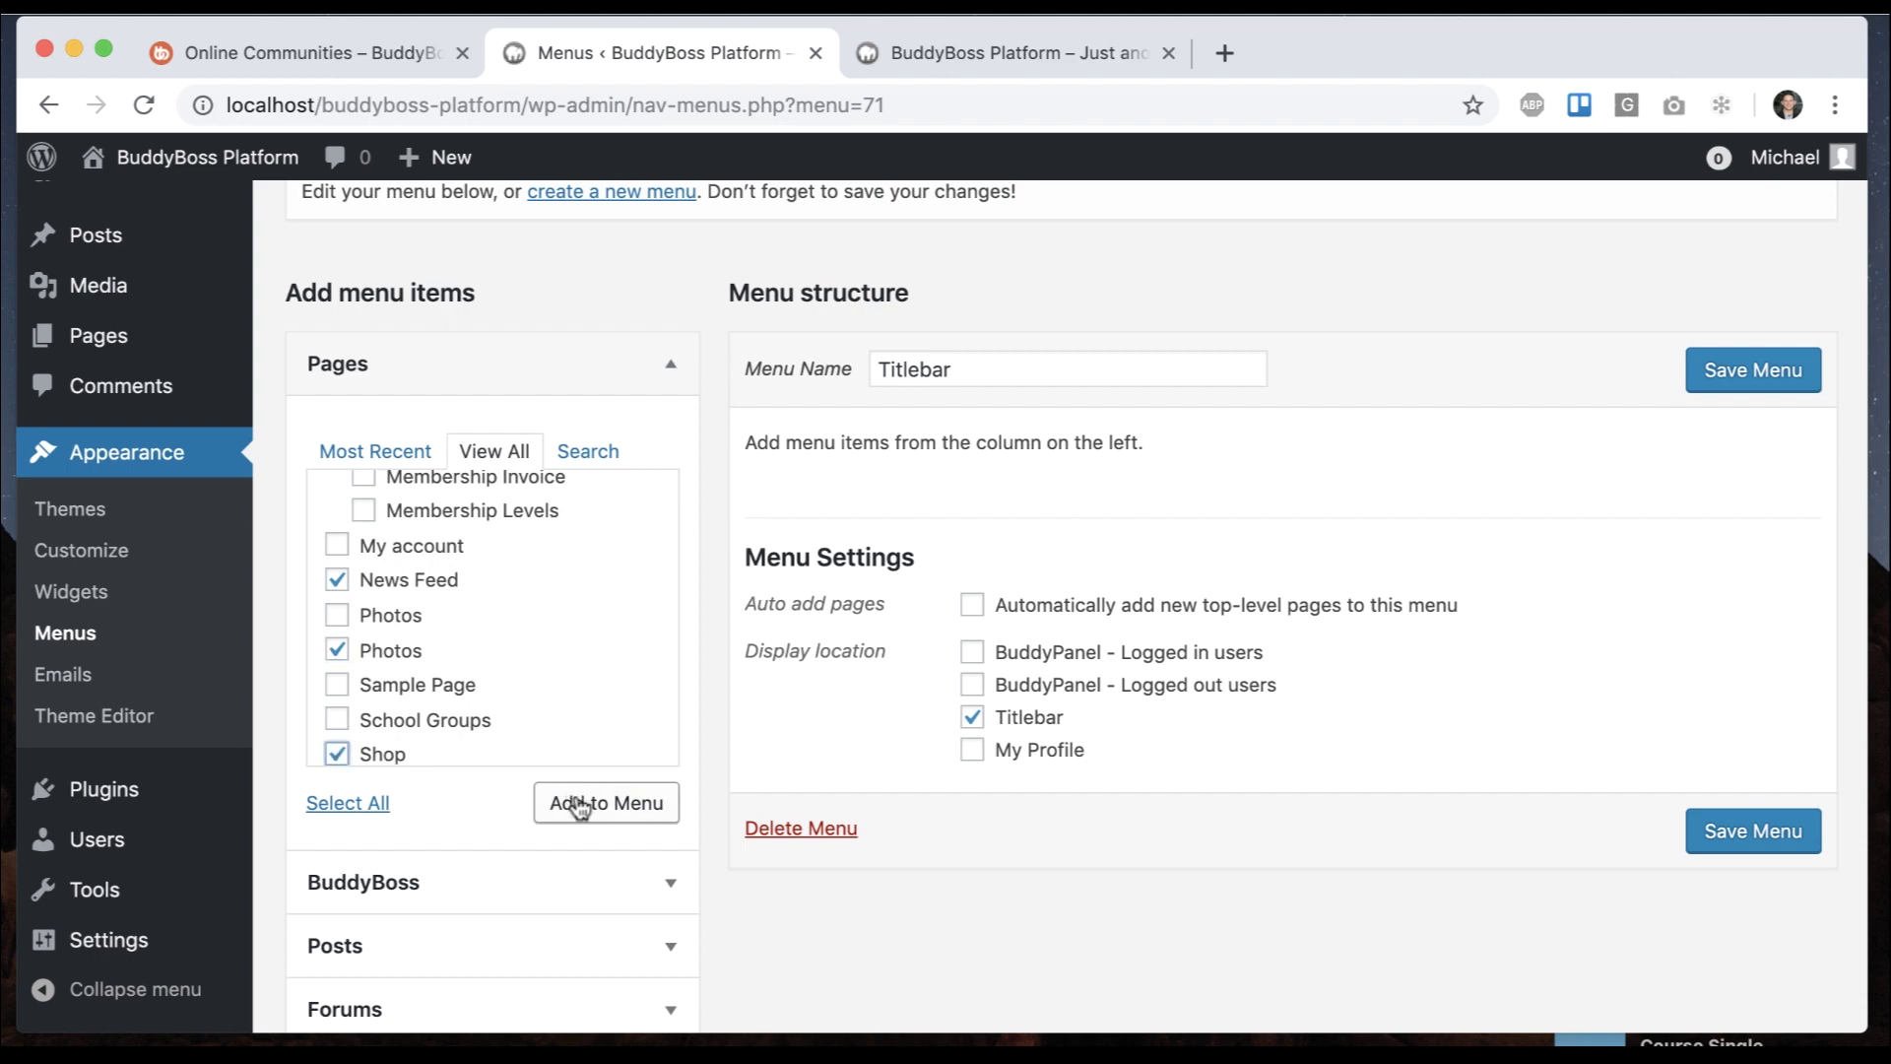
{"action": "left_click", "coordinate": [551, 802]}
{"action": "left_click", "coordinate": [1726, 394]}
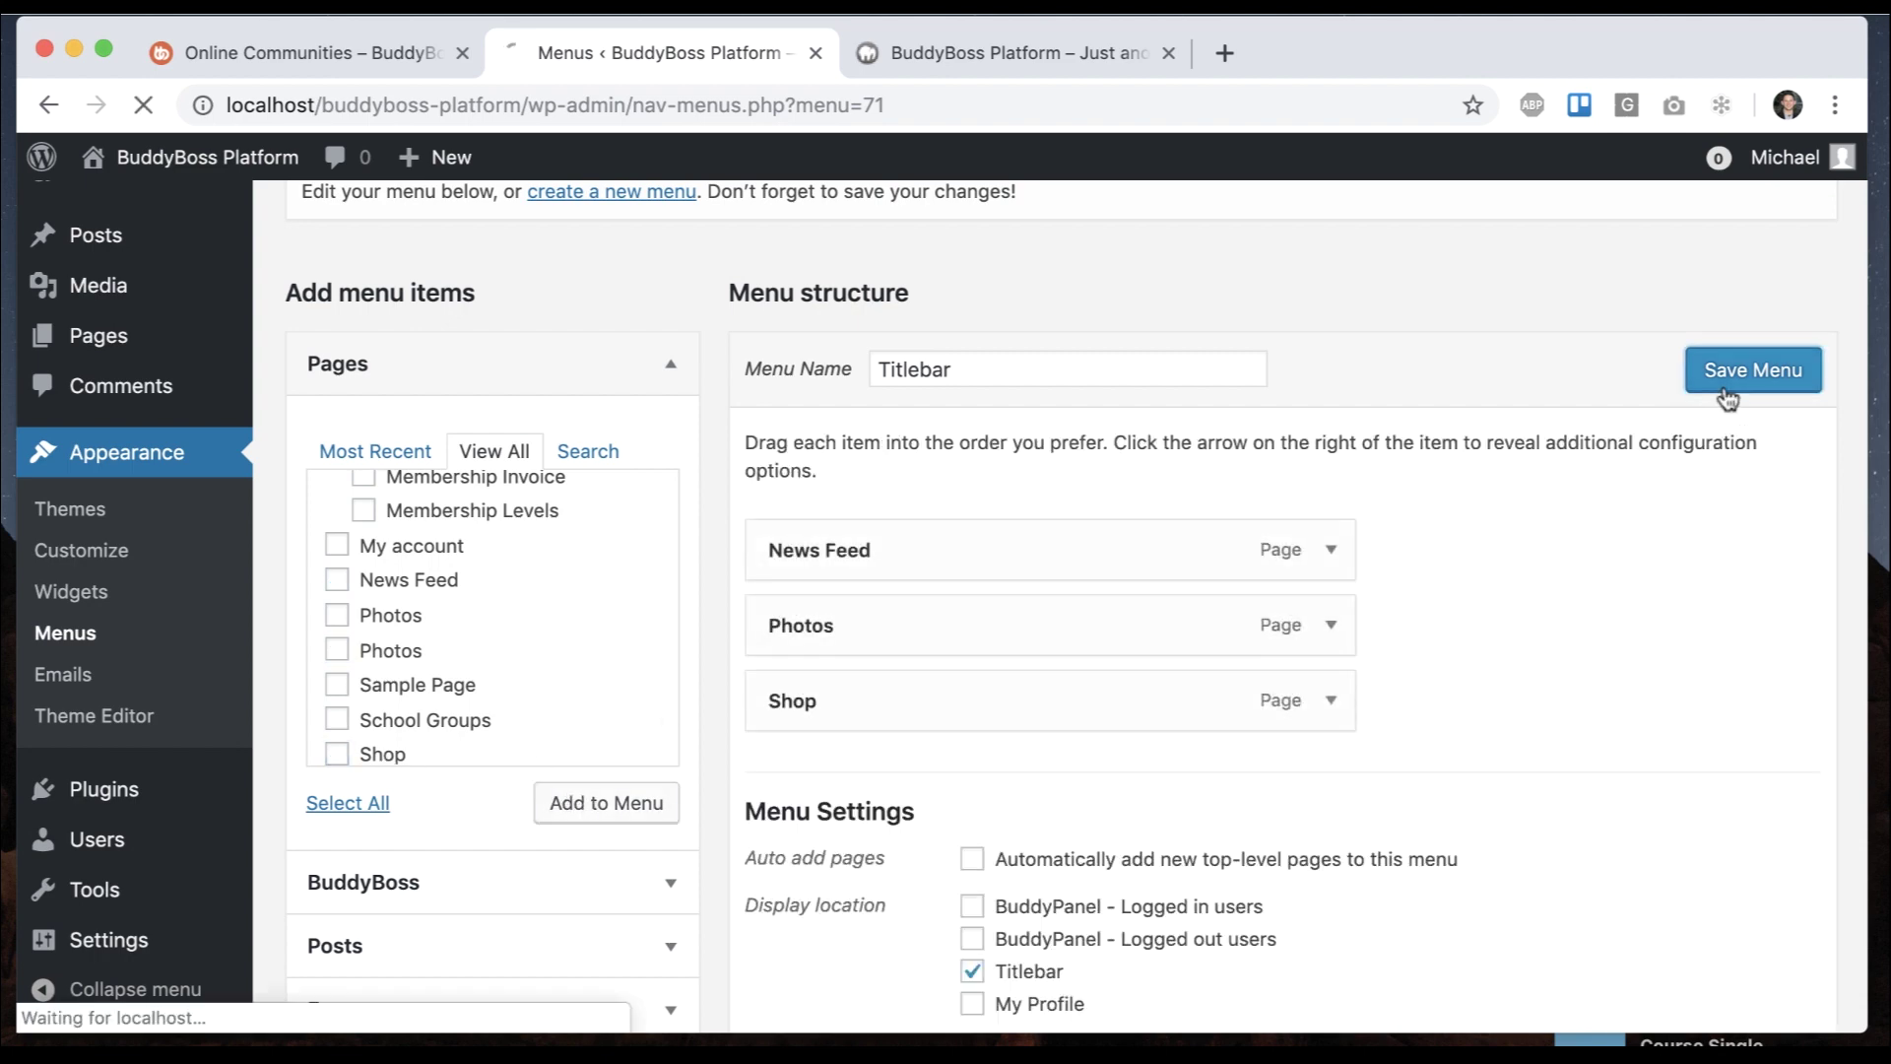
{"action": "left_click", "coordinate": [1008, 54]}
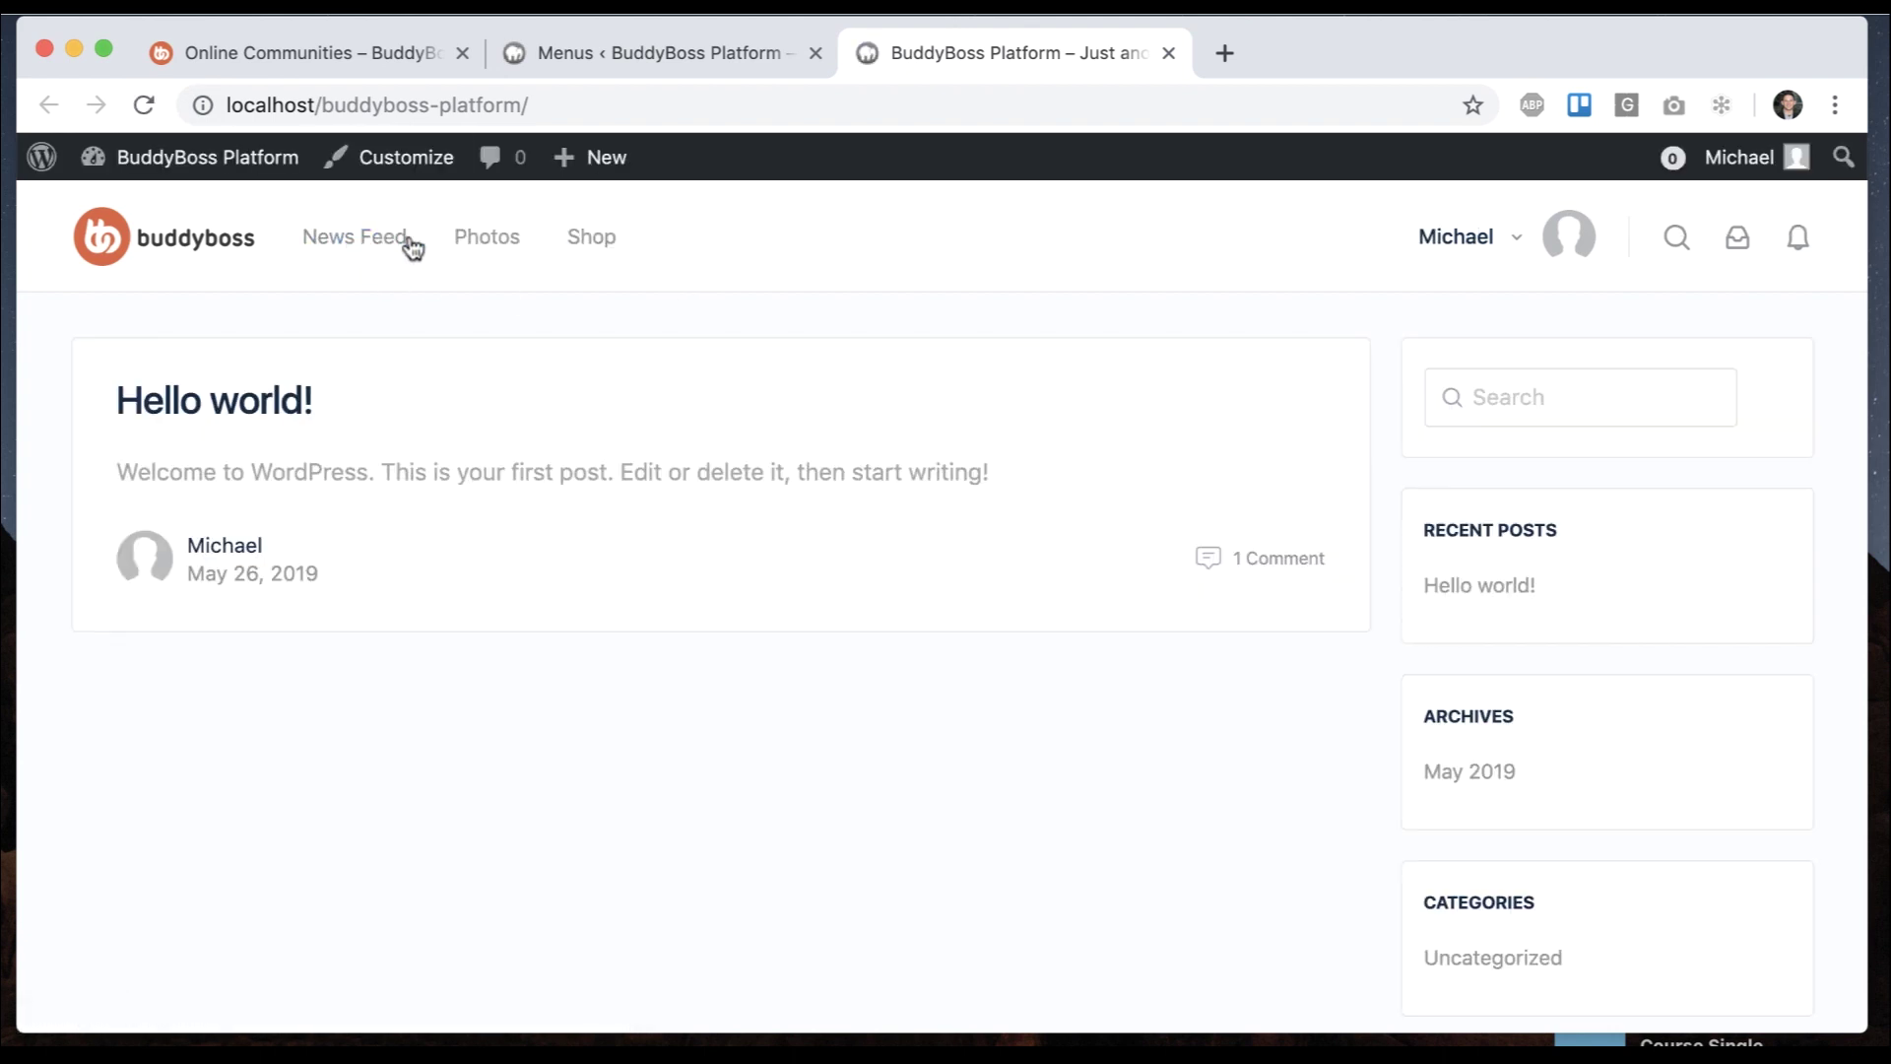
Compare the local header links with the demo, checking the messages and cart dropdowns
{"action": "left_click", "coordinate": [392, 65]}
{"action": "mouse_move", "coordinate": [1194, 253]}
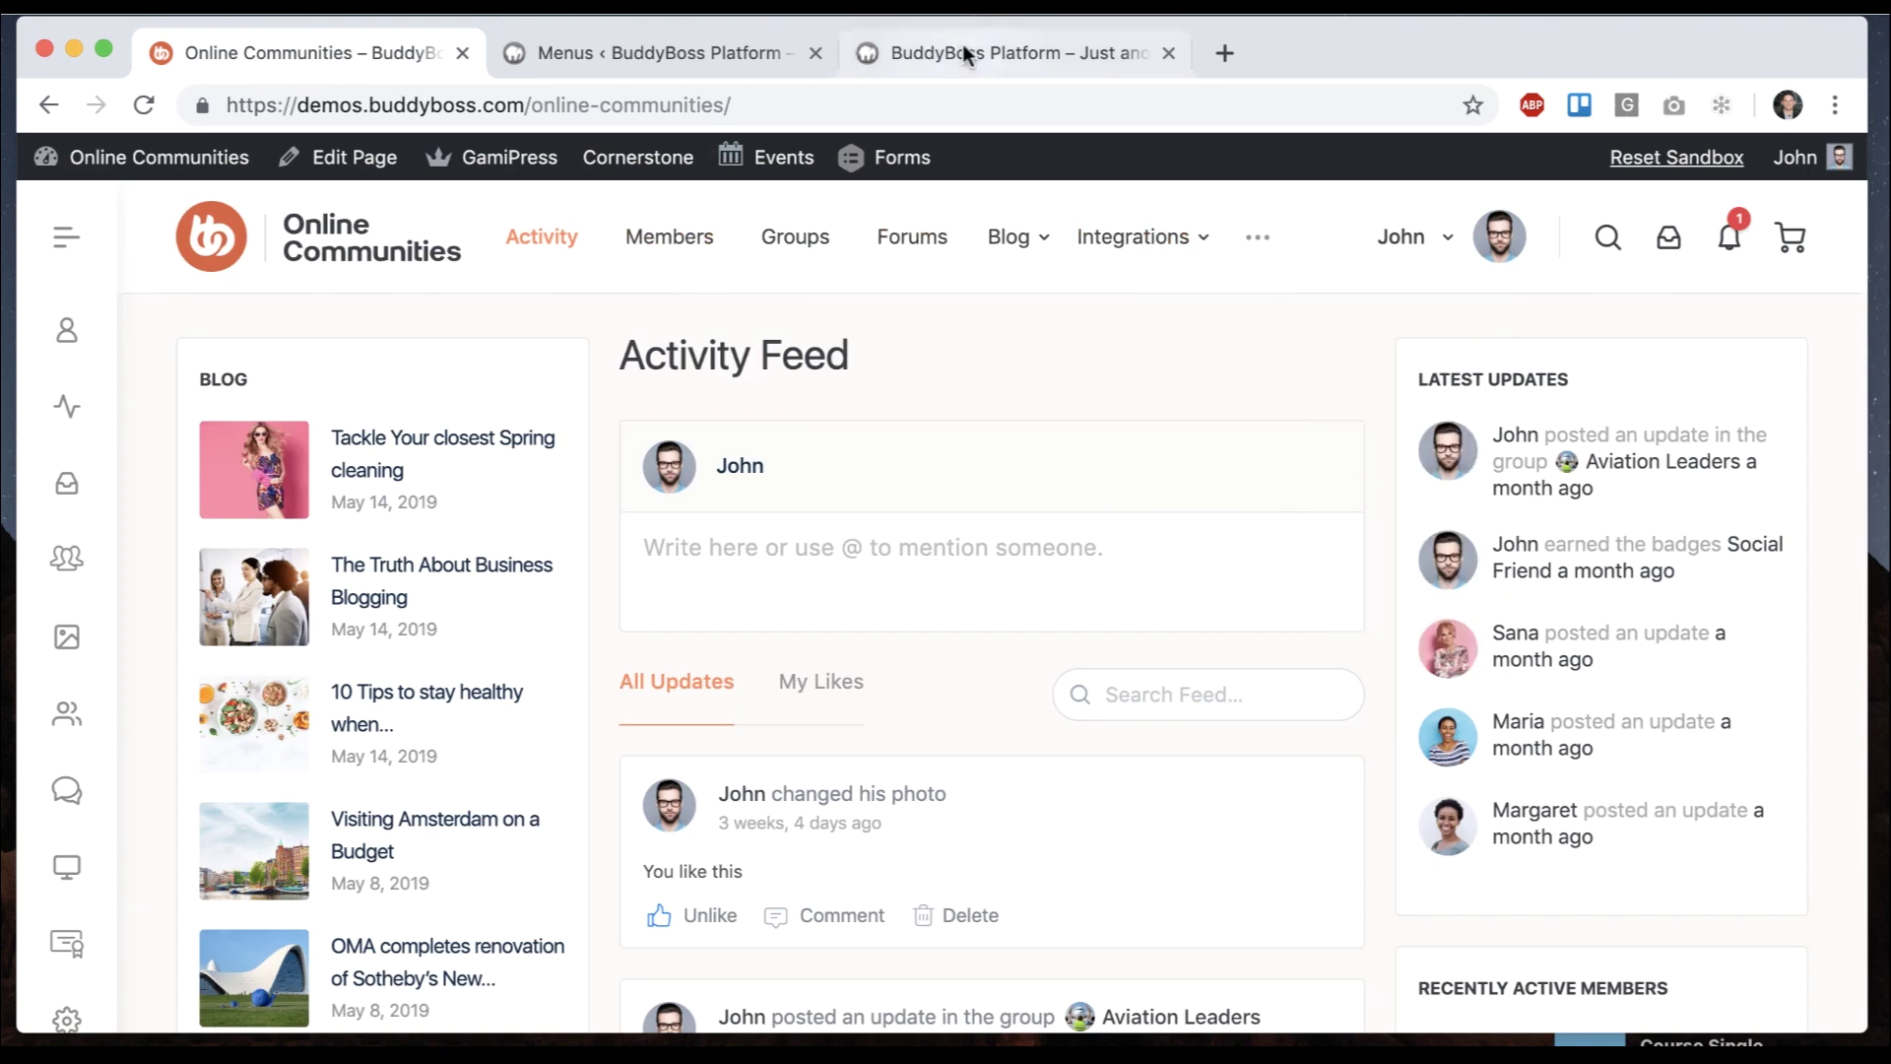
{"action": "left_click", "coordinate": [876, 53]}
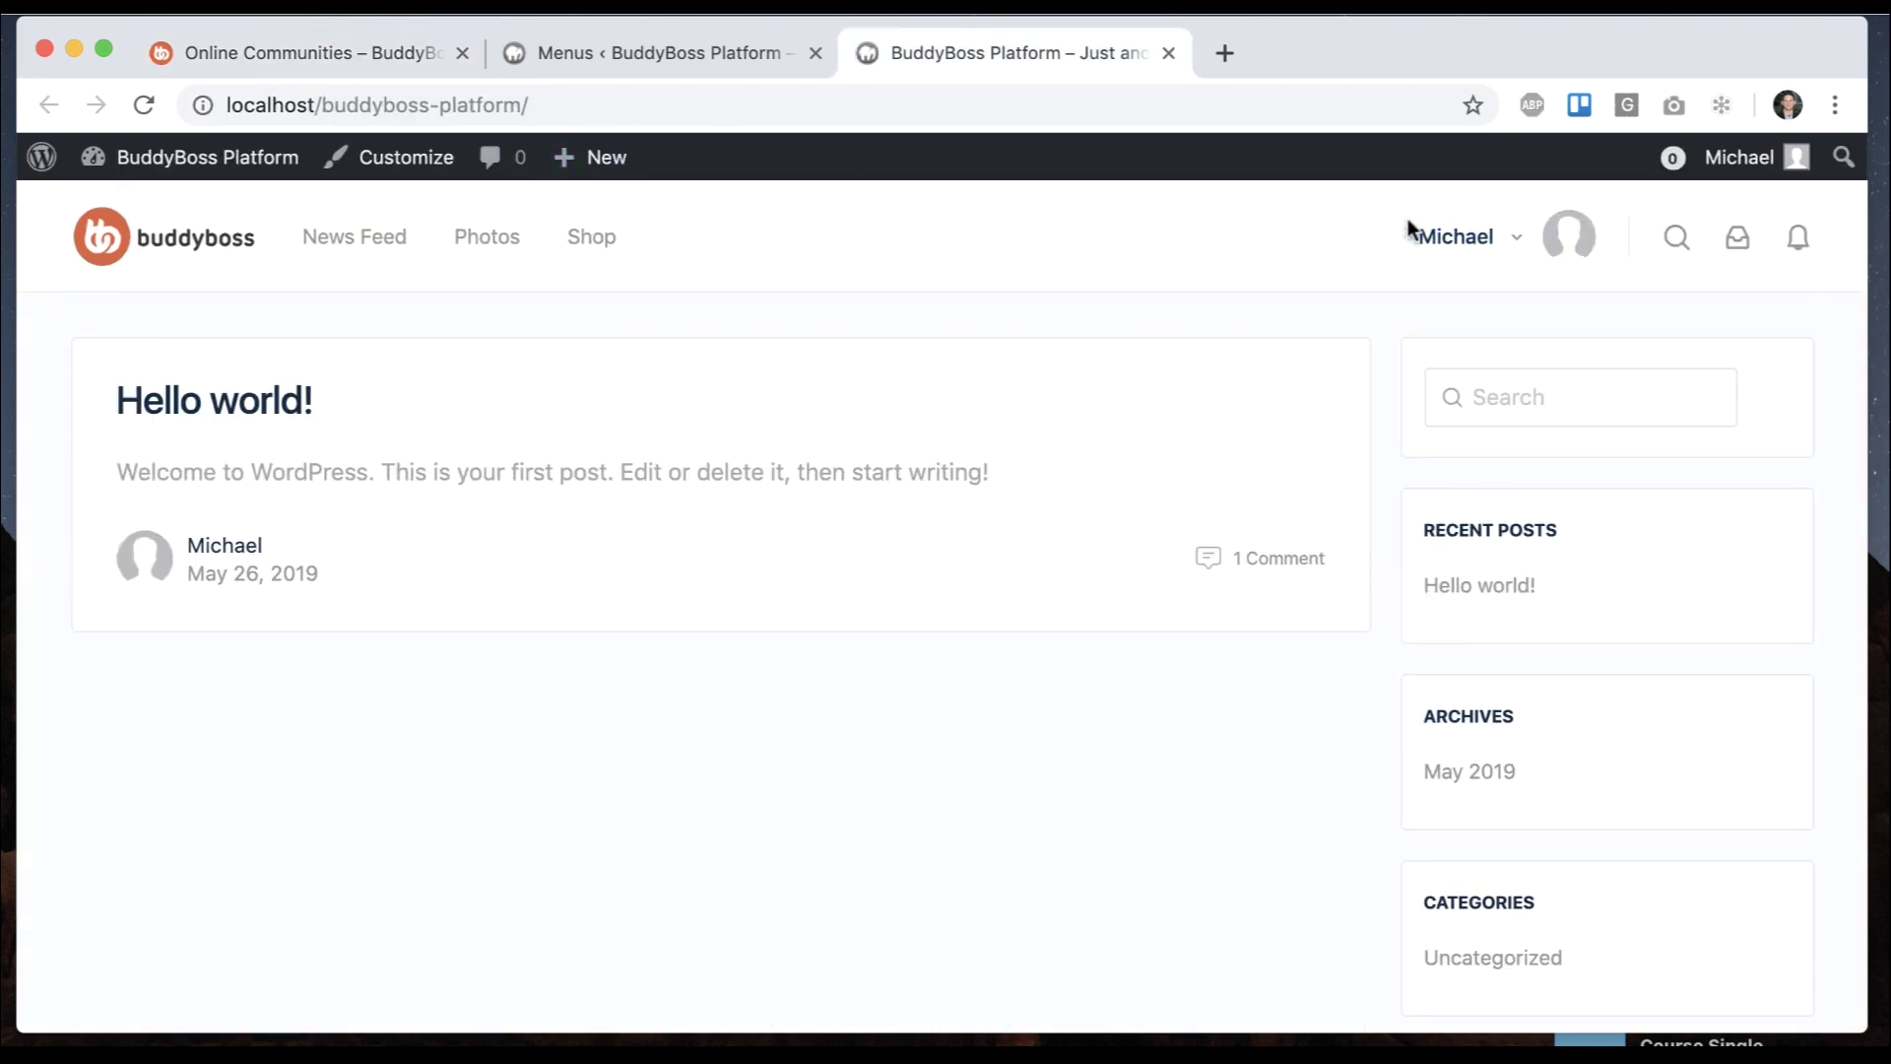
{"action": "left_click", "coordinate": [1739, 248]}
{"action": "left_click", "coordinate": [1737, 242]}
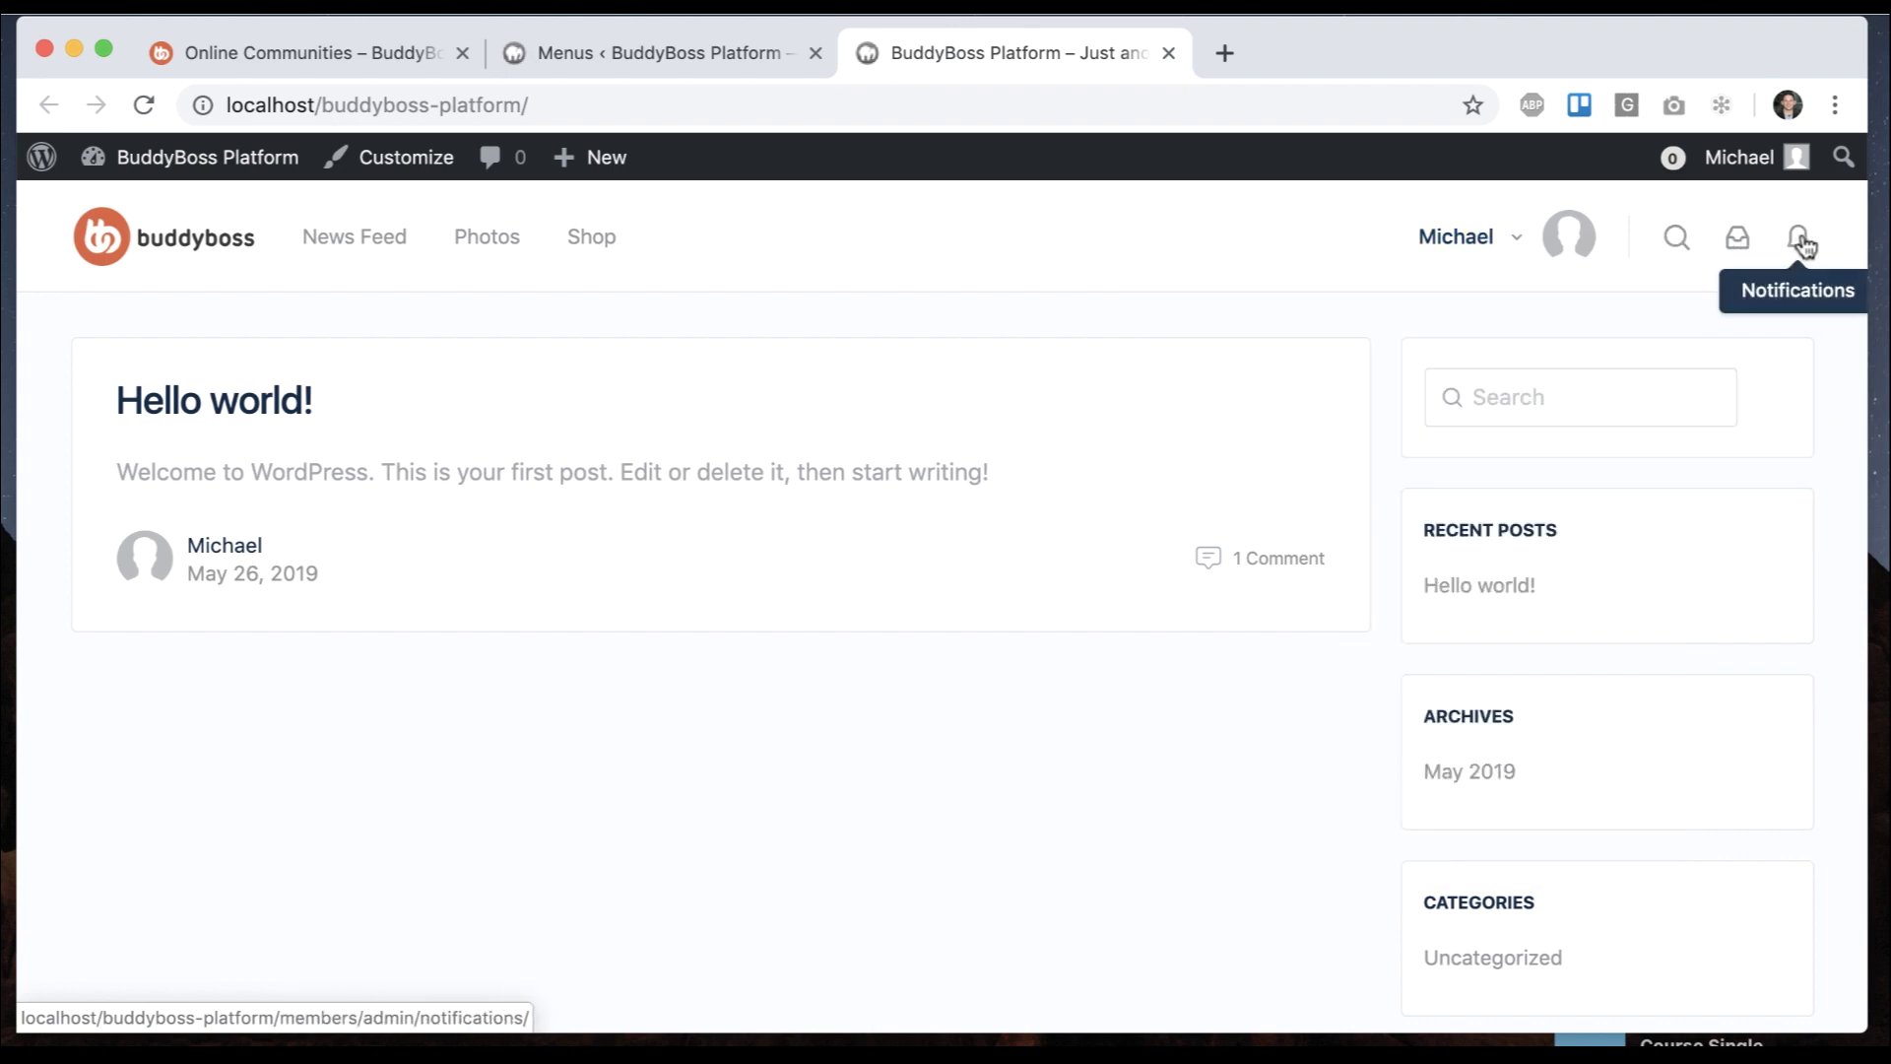
{"action": "left_click", "coordinate": [331, 61]}
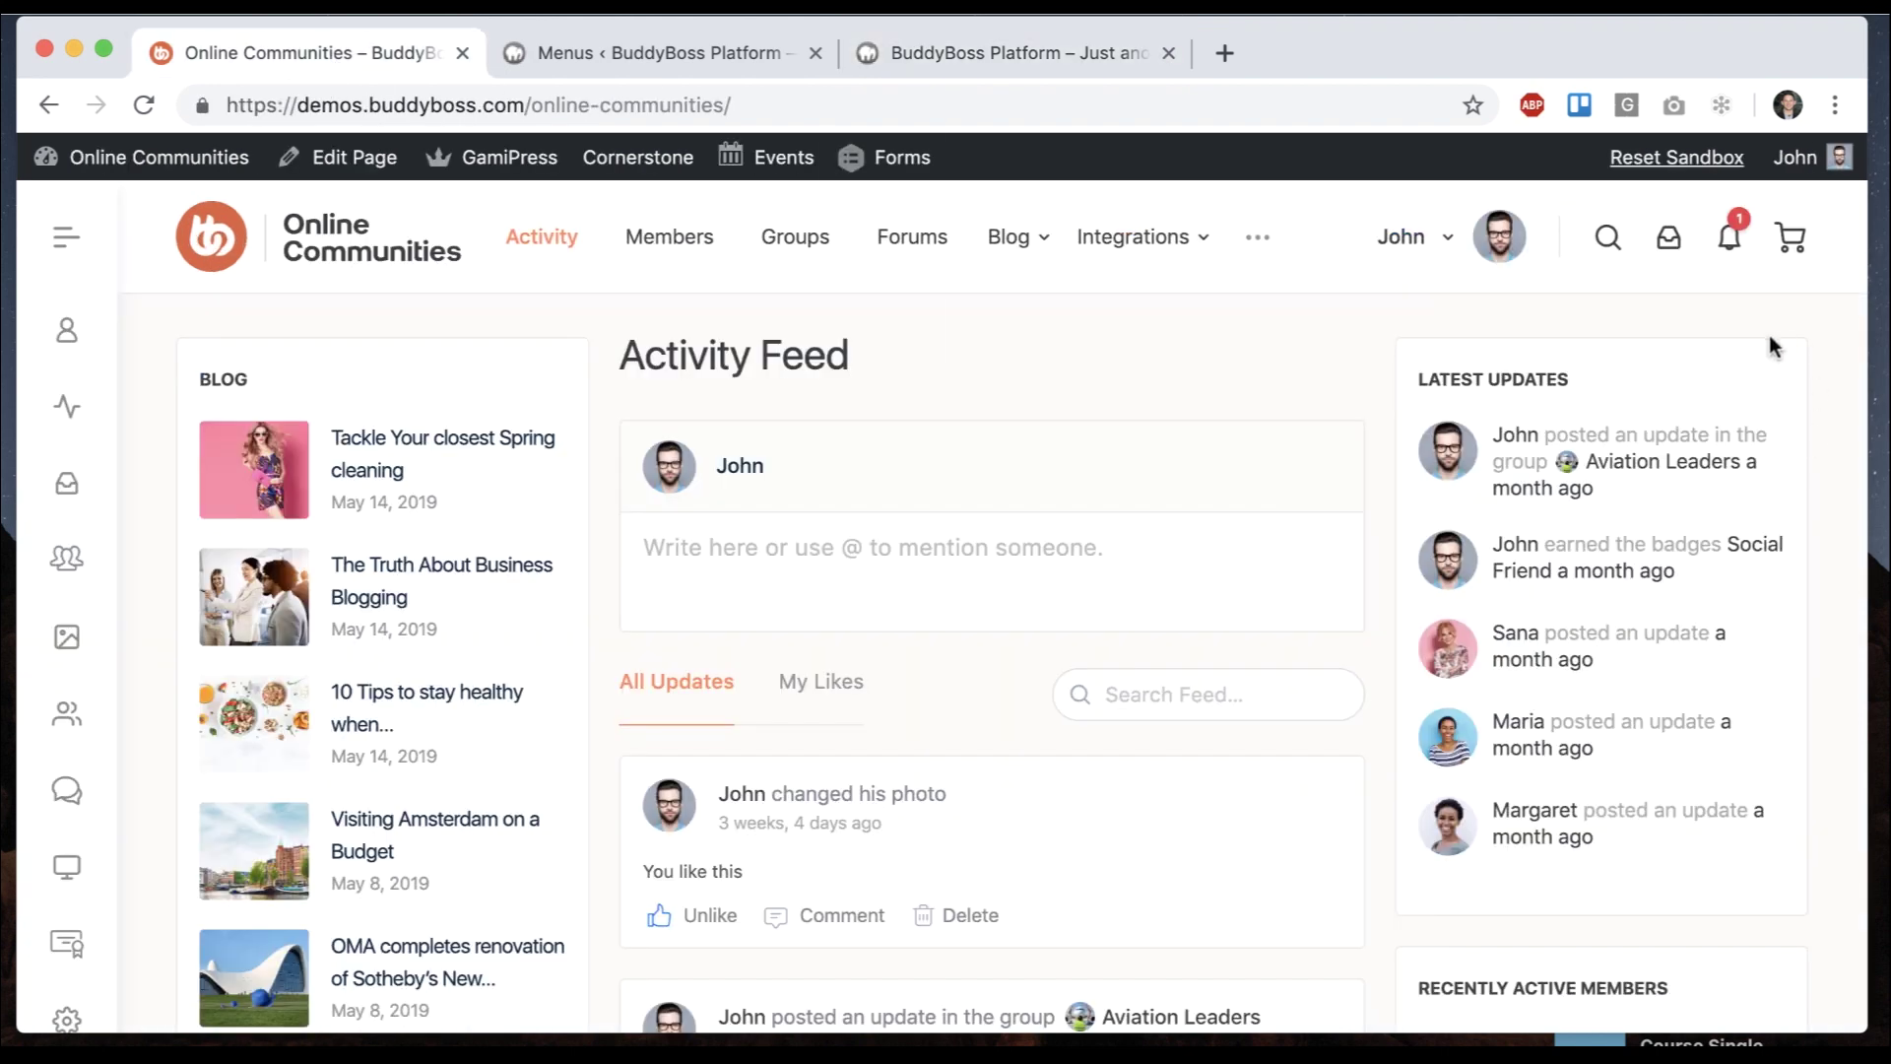
{"action": "left_click", "coordinate": [1793, 244]}
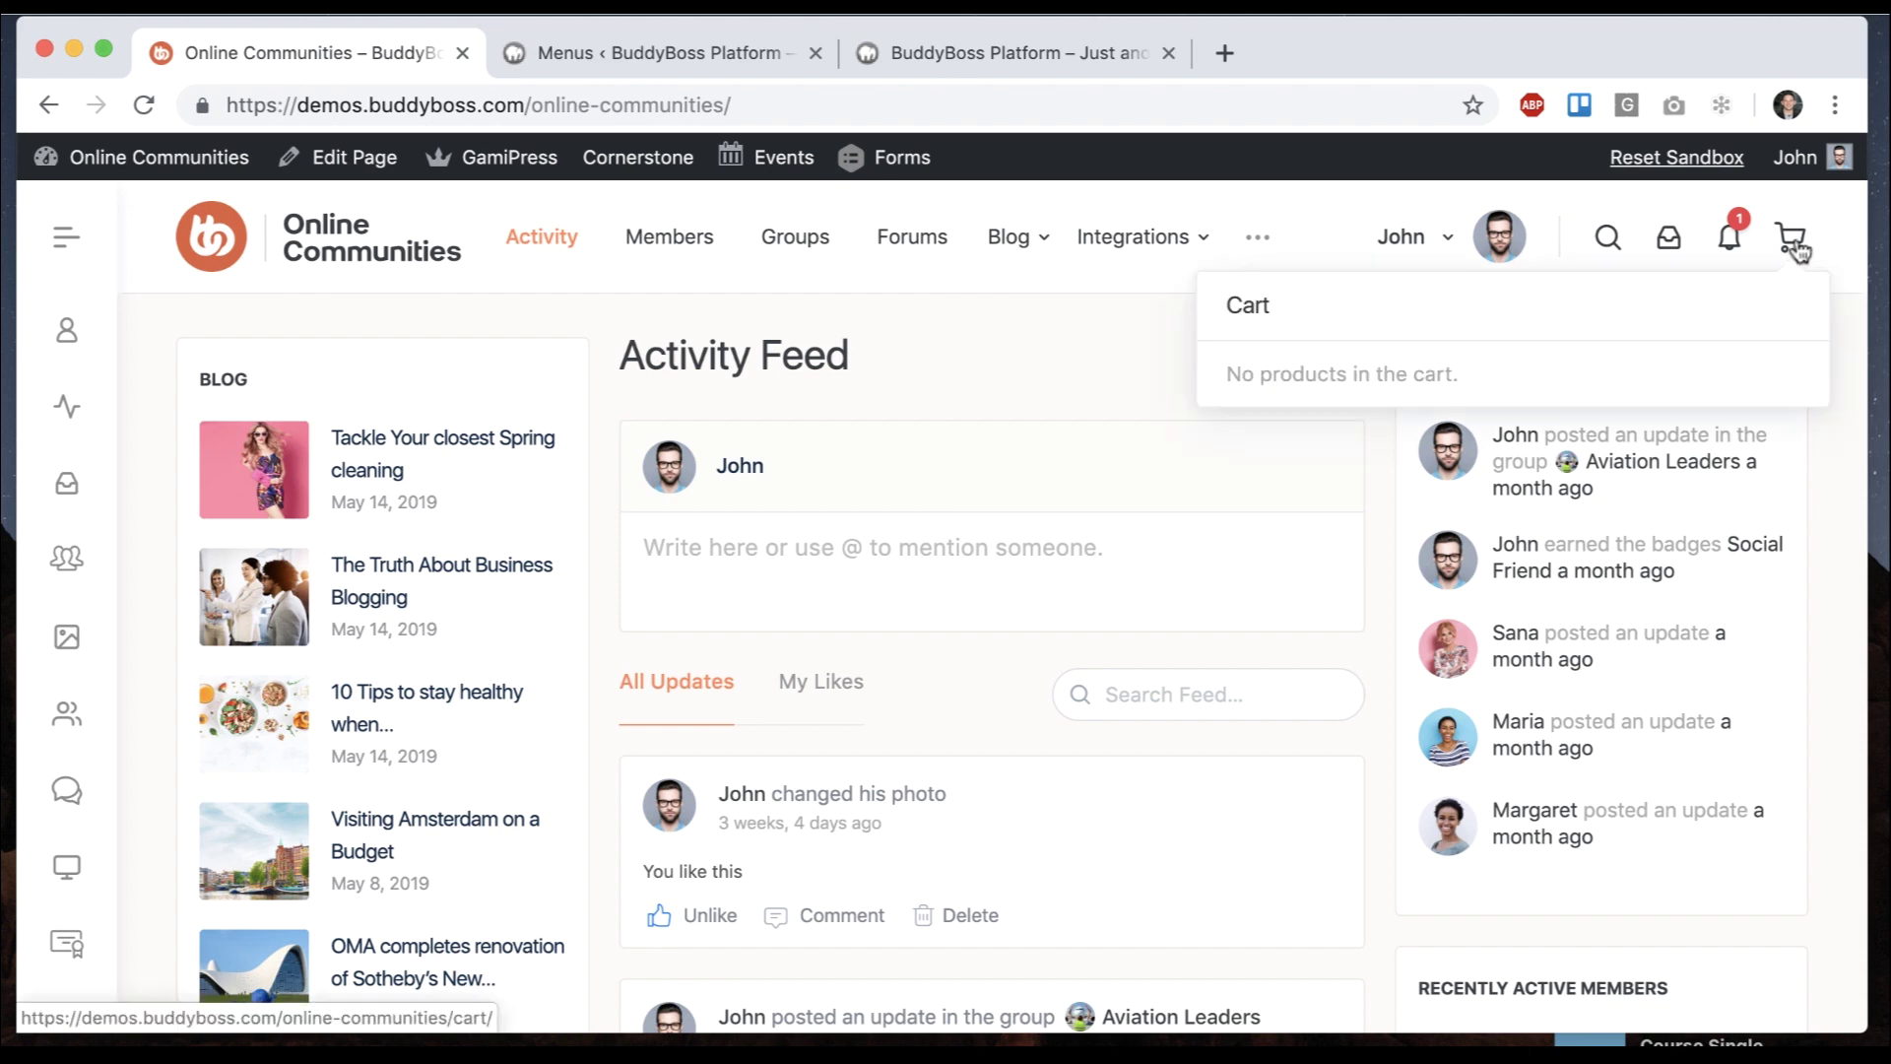
{"action": "left_click", "coordinate": [701, 43]}
{"action": "scroll", "coordinate": [422, 512], "scroll_direction": "down", "scroll_amount": 3}
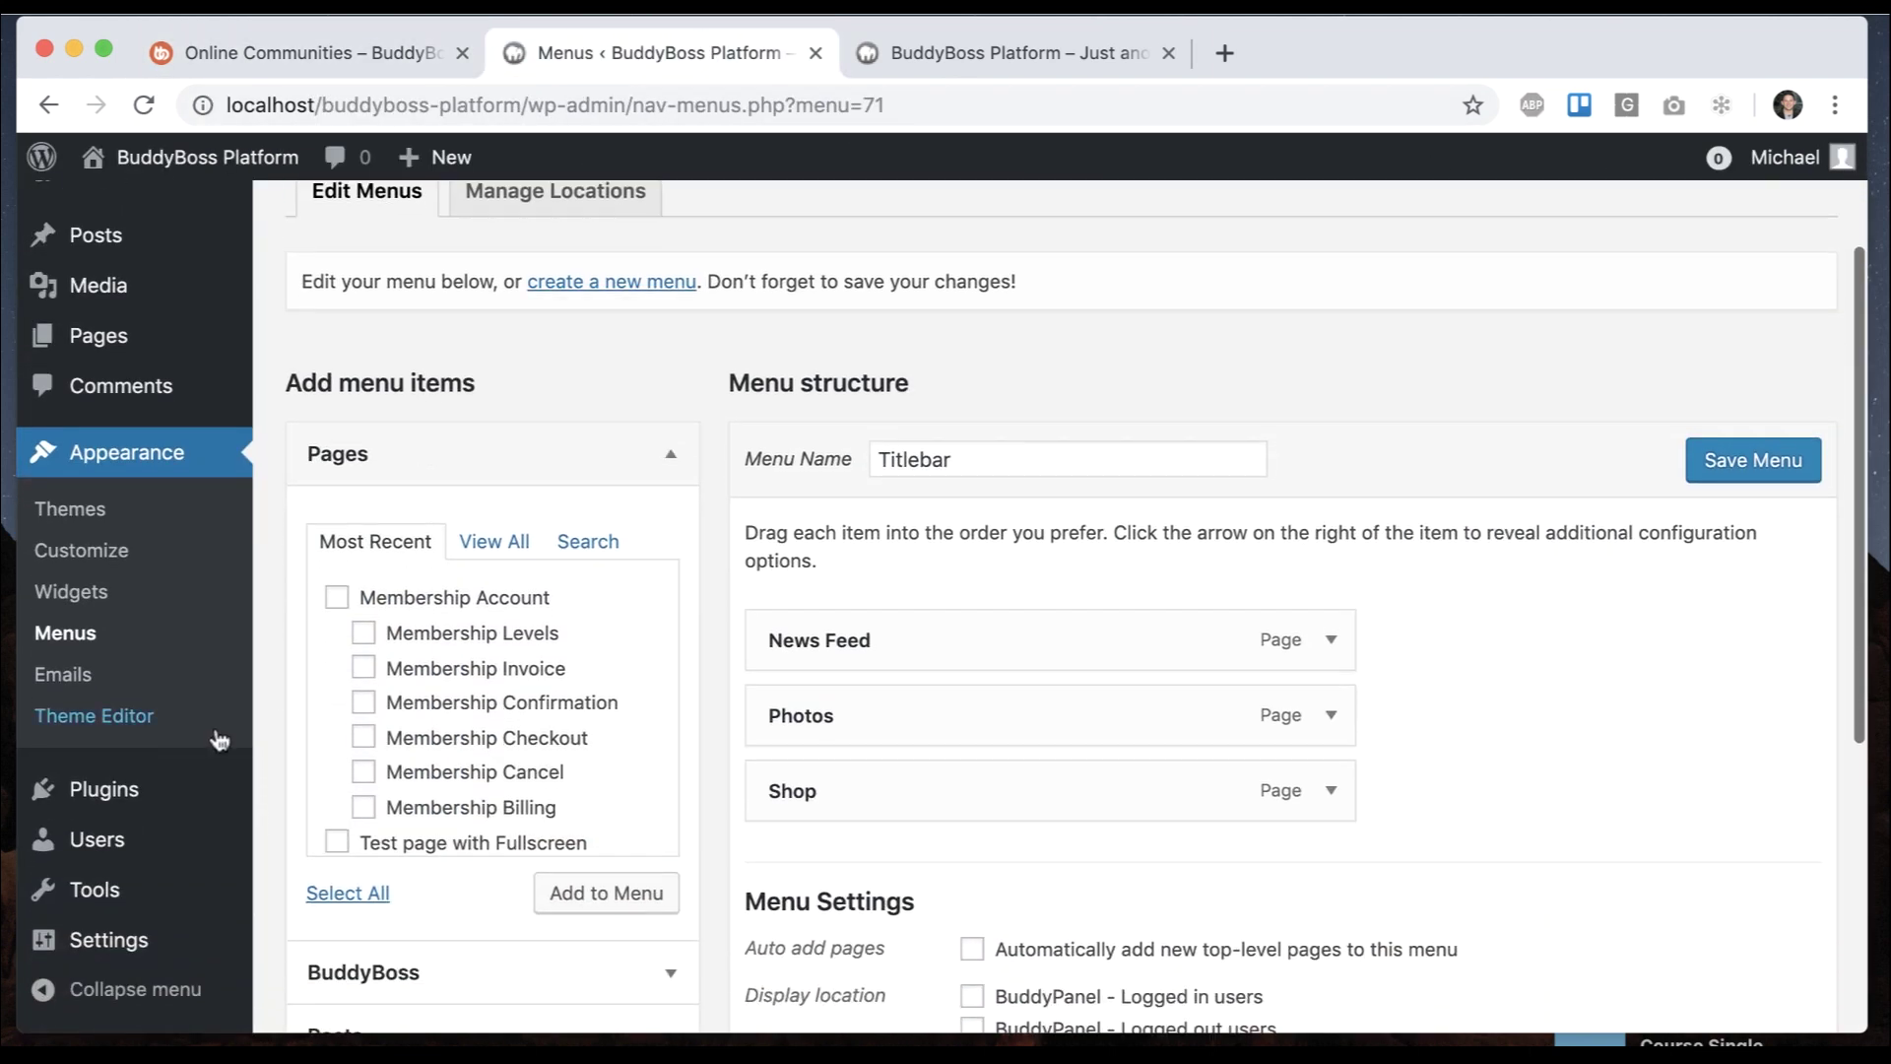
Activate the WooCommerce plugin and reload the local front page to show the cart
{"action": "left_click", "coordinate": [181, 788]}
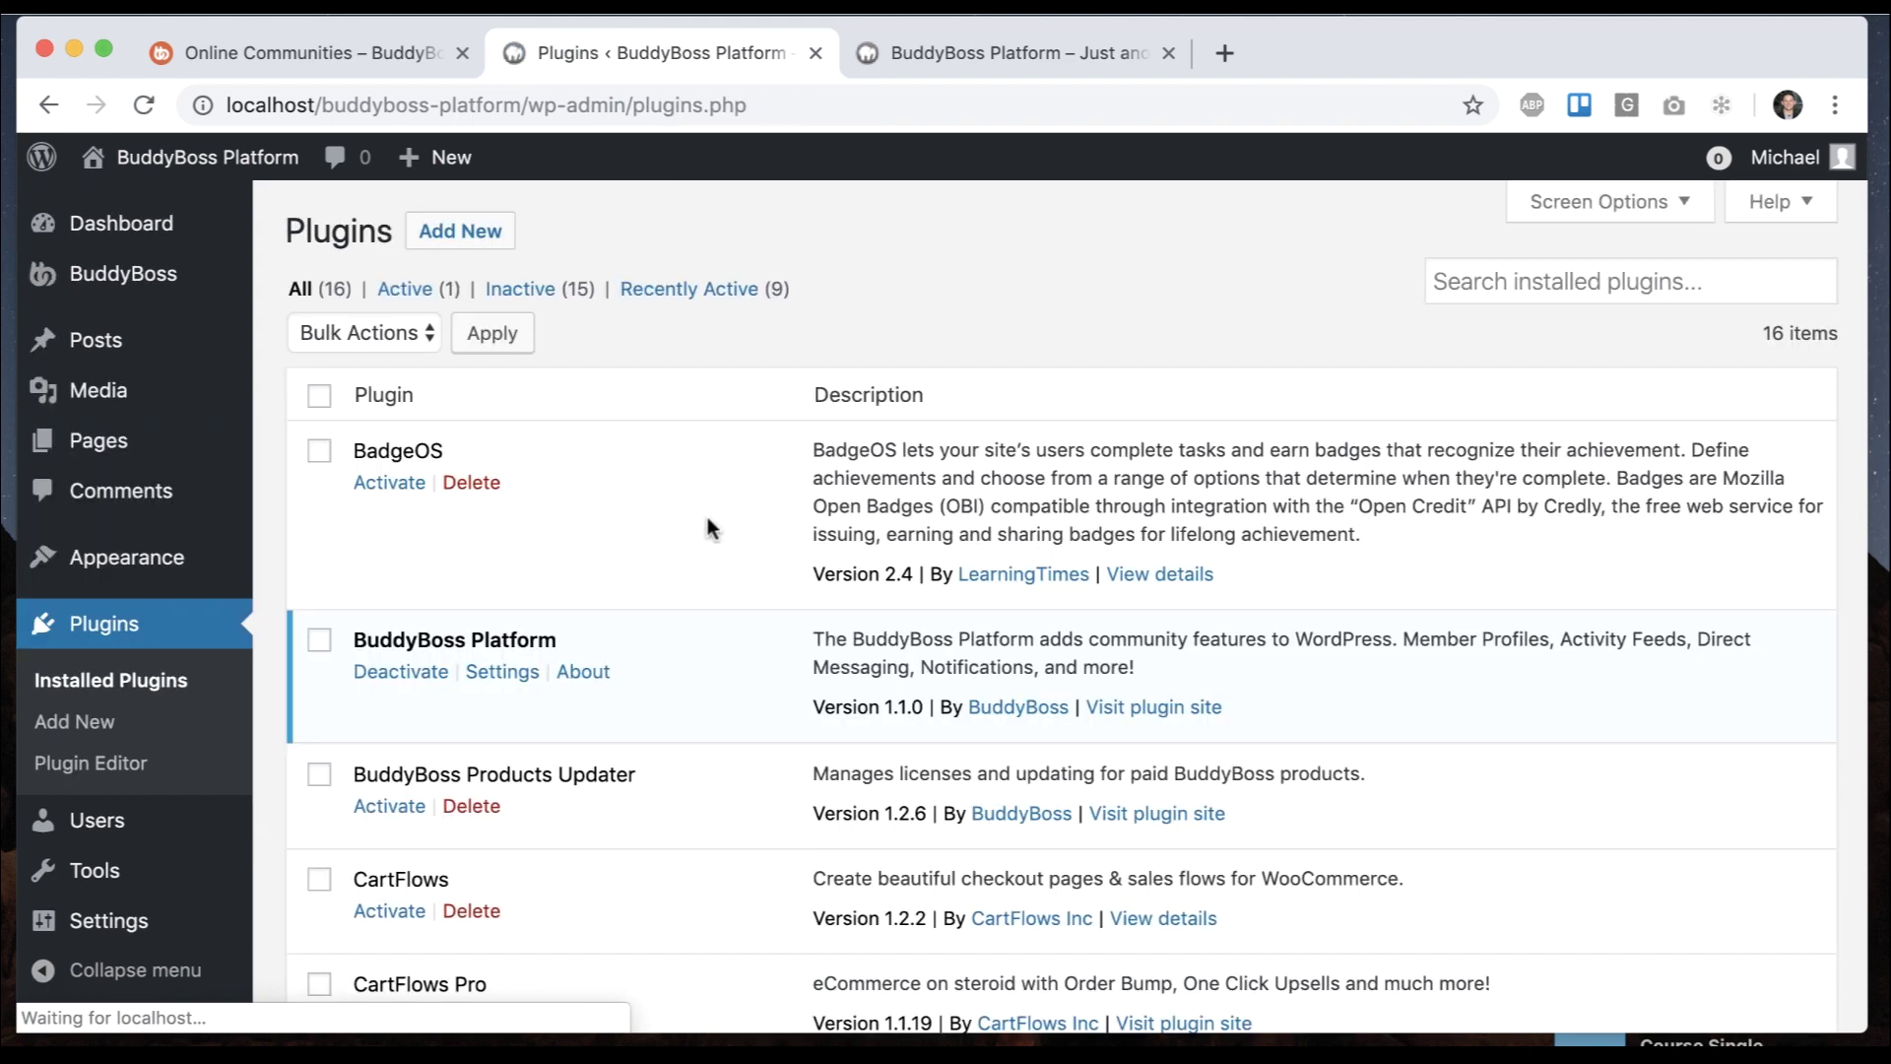
{"action": "scroll", "coordinate": [709, 528], "scroll_direction": "down", "scroll_amount": 10}
{"action": "left_click", "coordinate": [392, 612]}
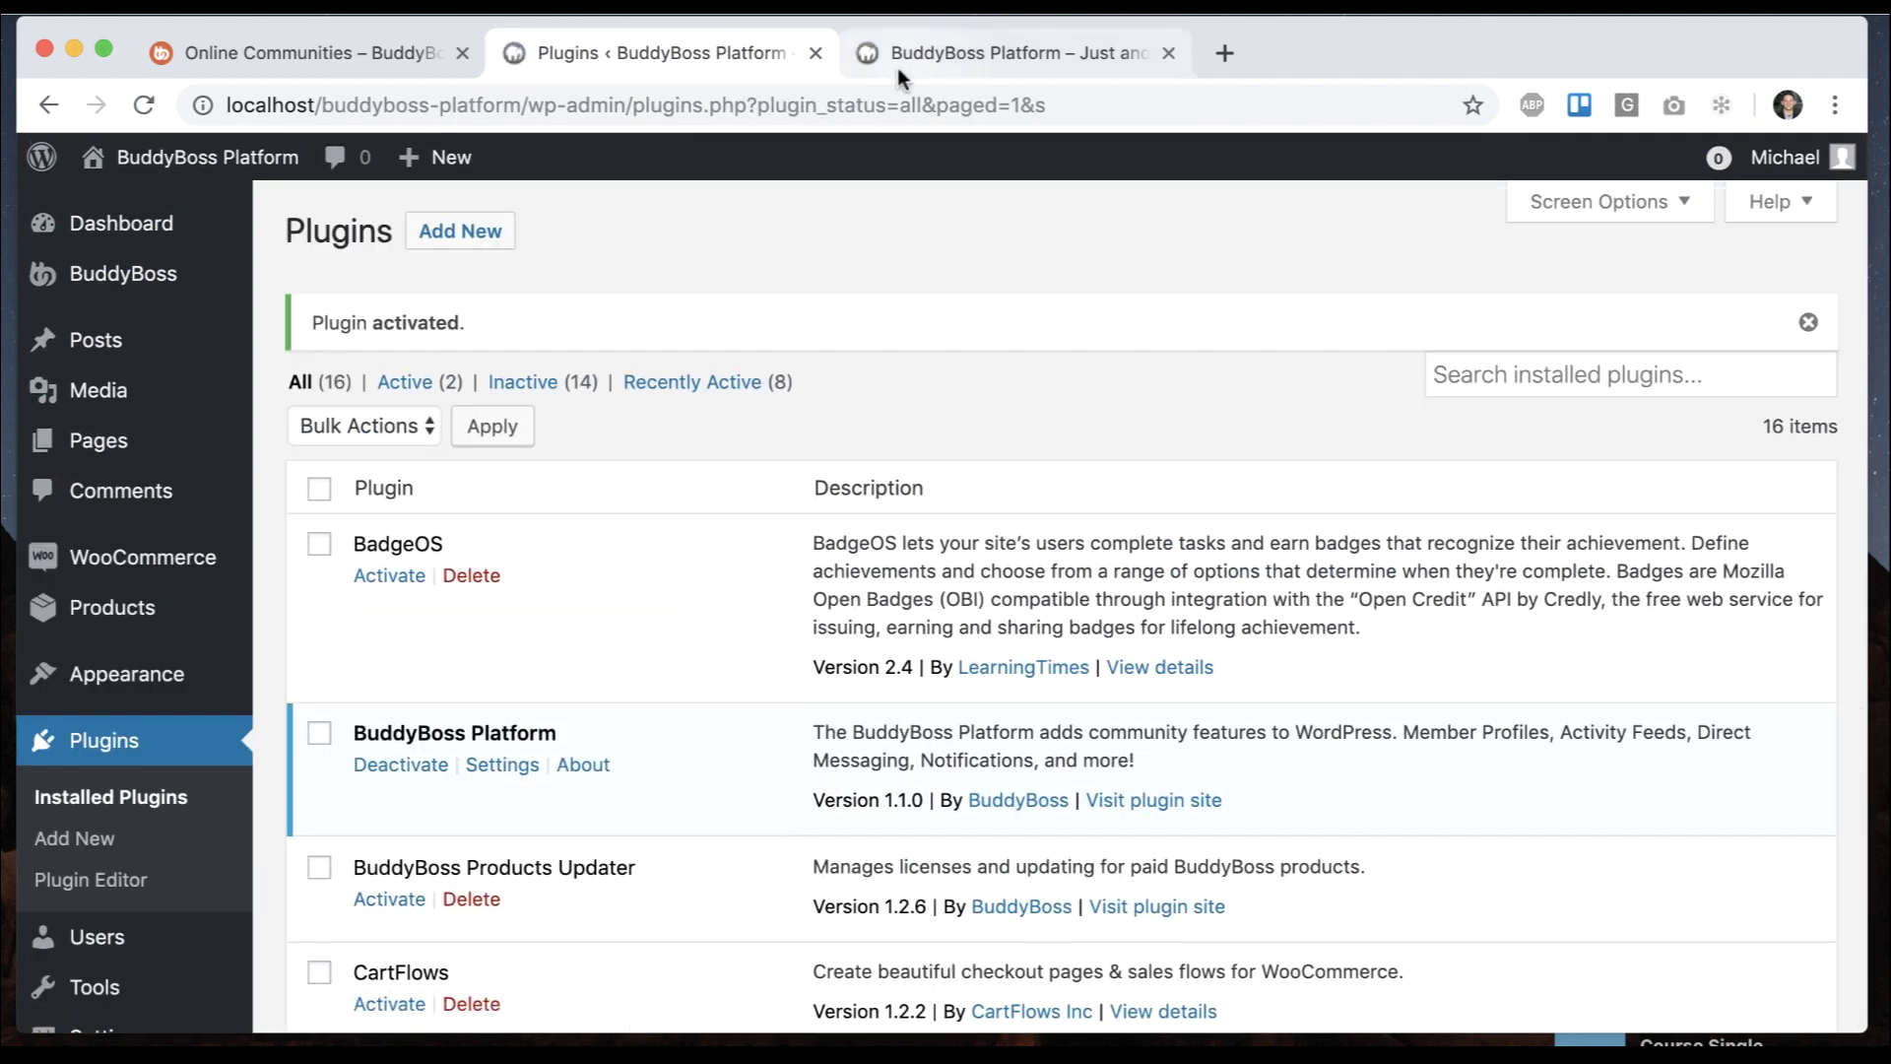
{"action": "left_click", "coordinate": [896, 59]}
{"action": "key", "text": "super+r"}
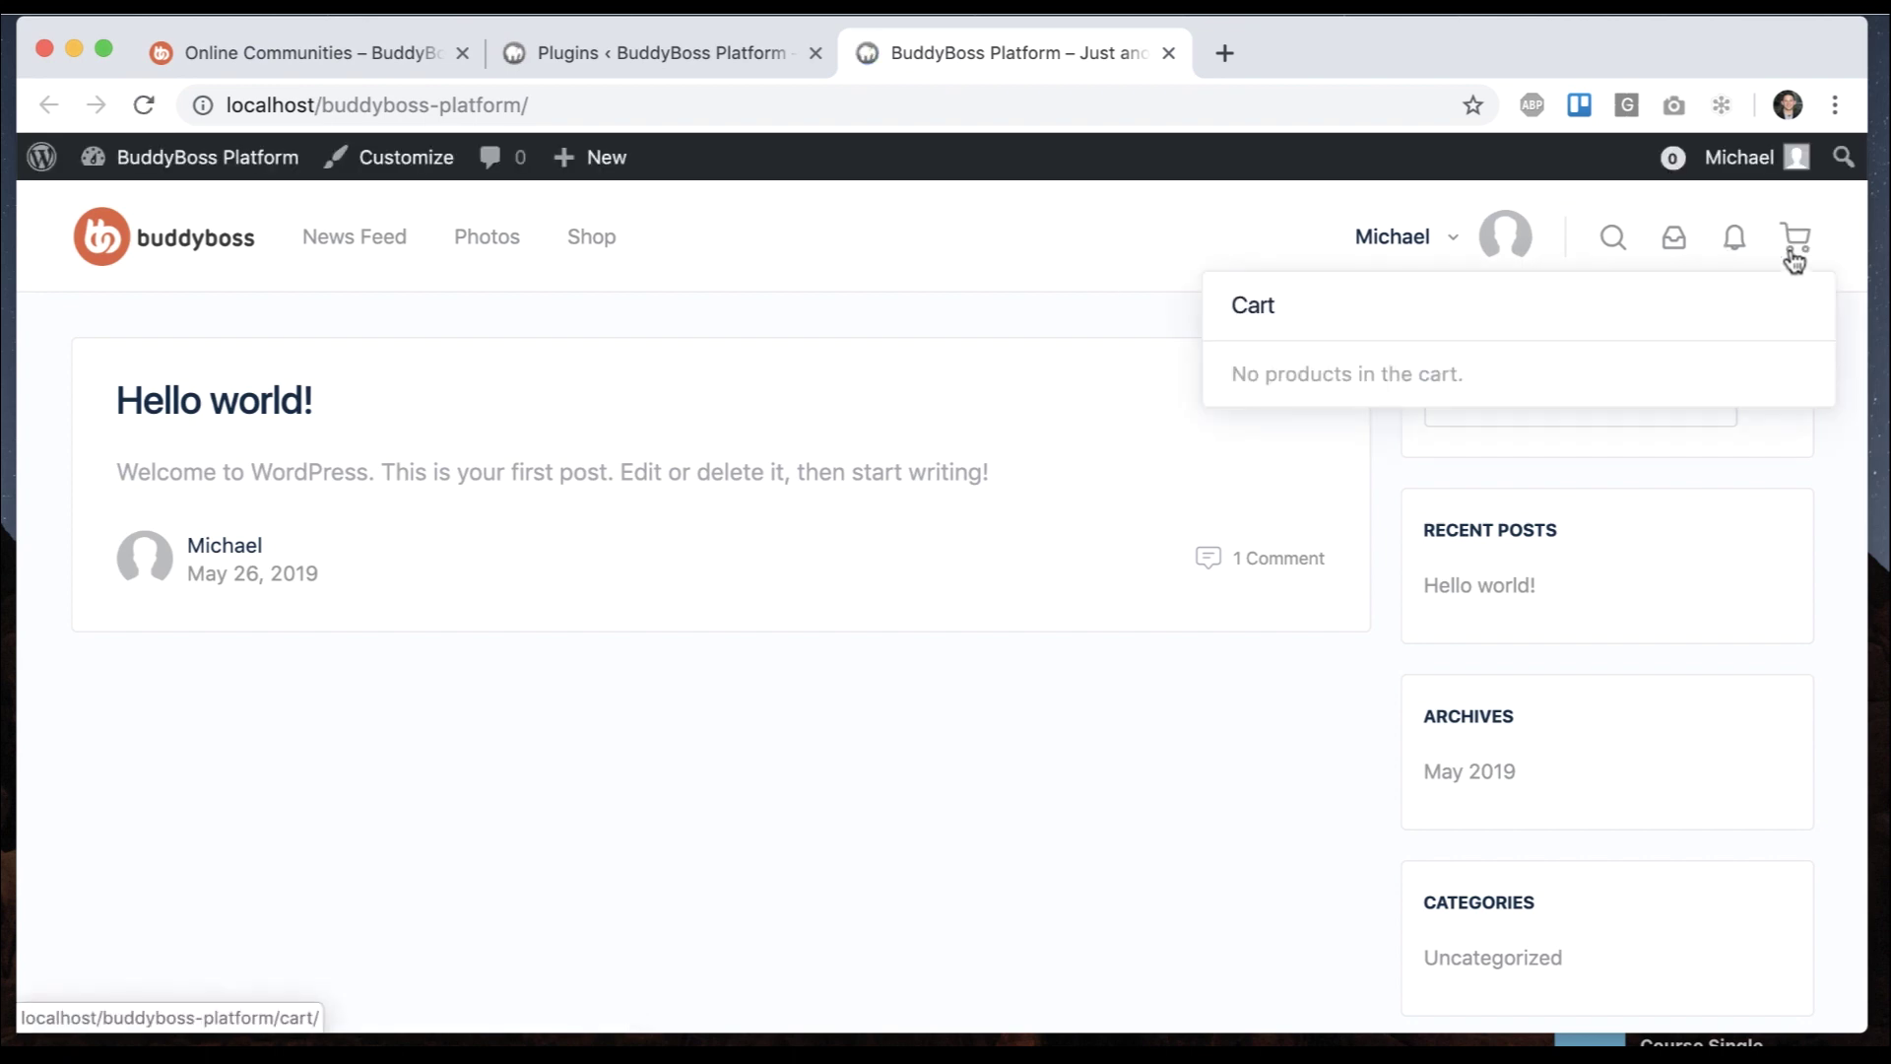
Expand and collapse the demo's side panel, then return to the Plugins page
{"action": "left_click", "coordinate": [352, 54]}
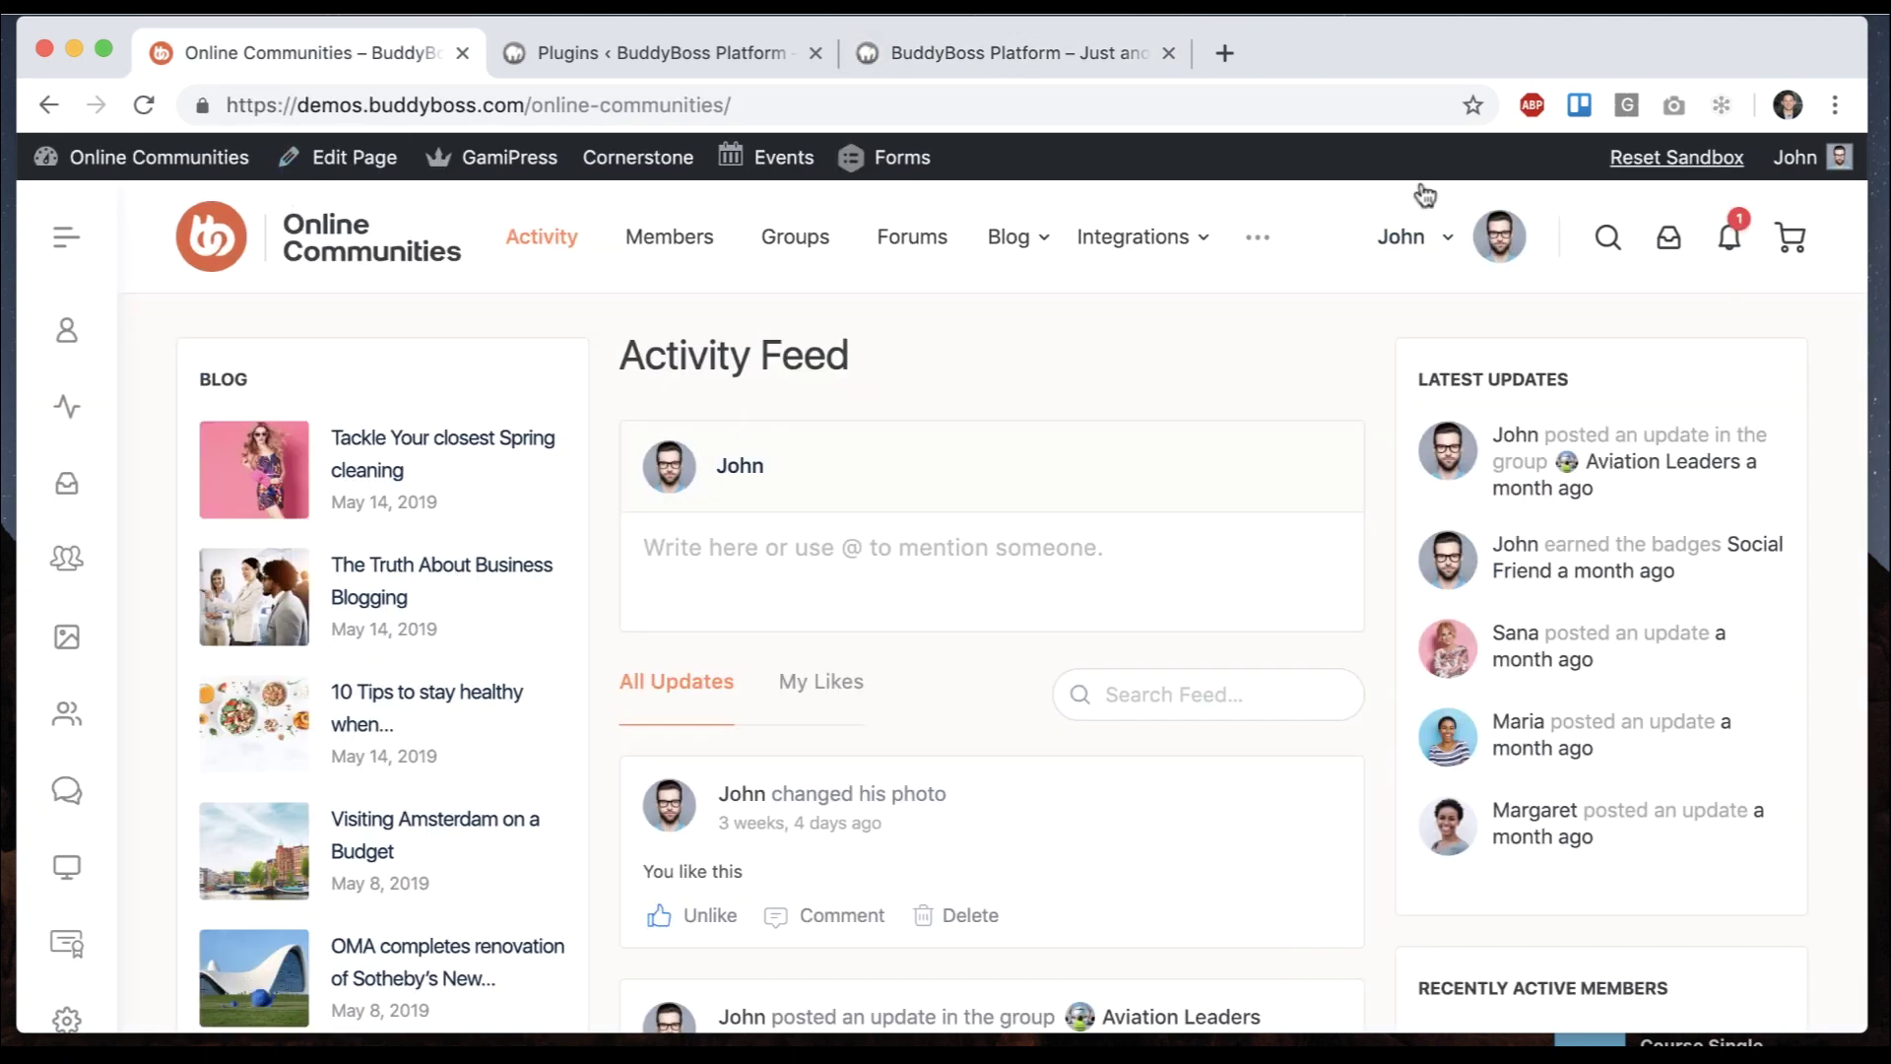
{"action": "left_click", "coordinate": [71, 240]}
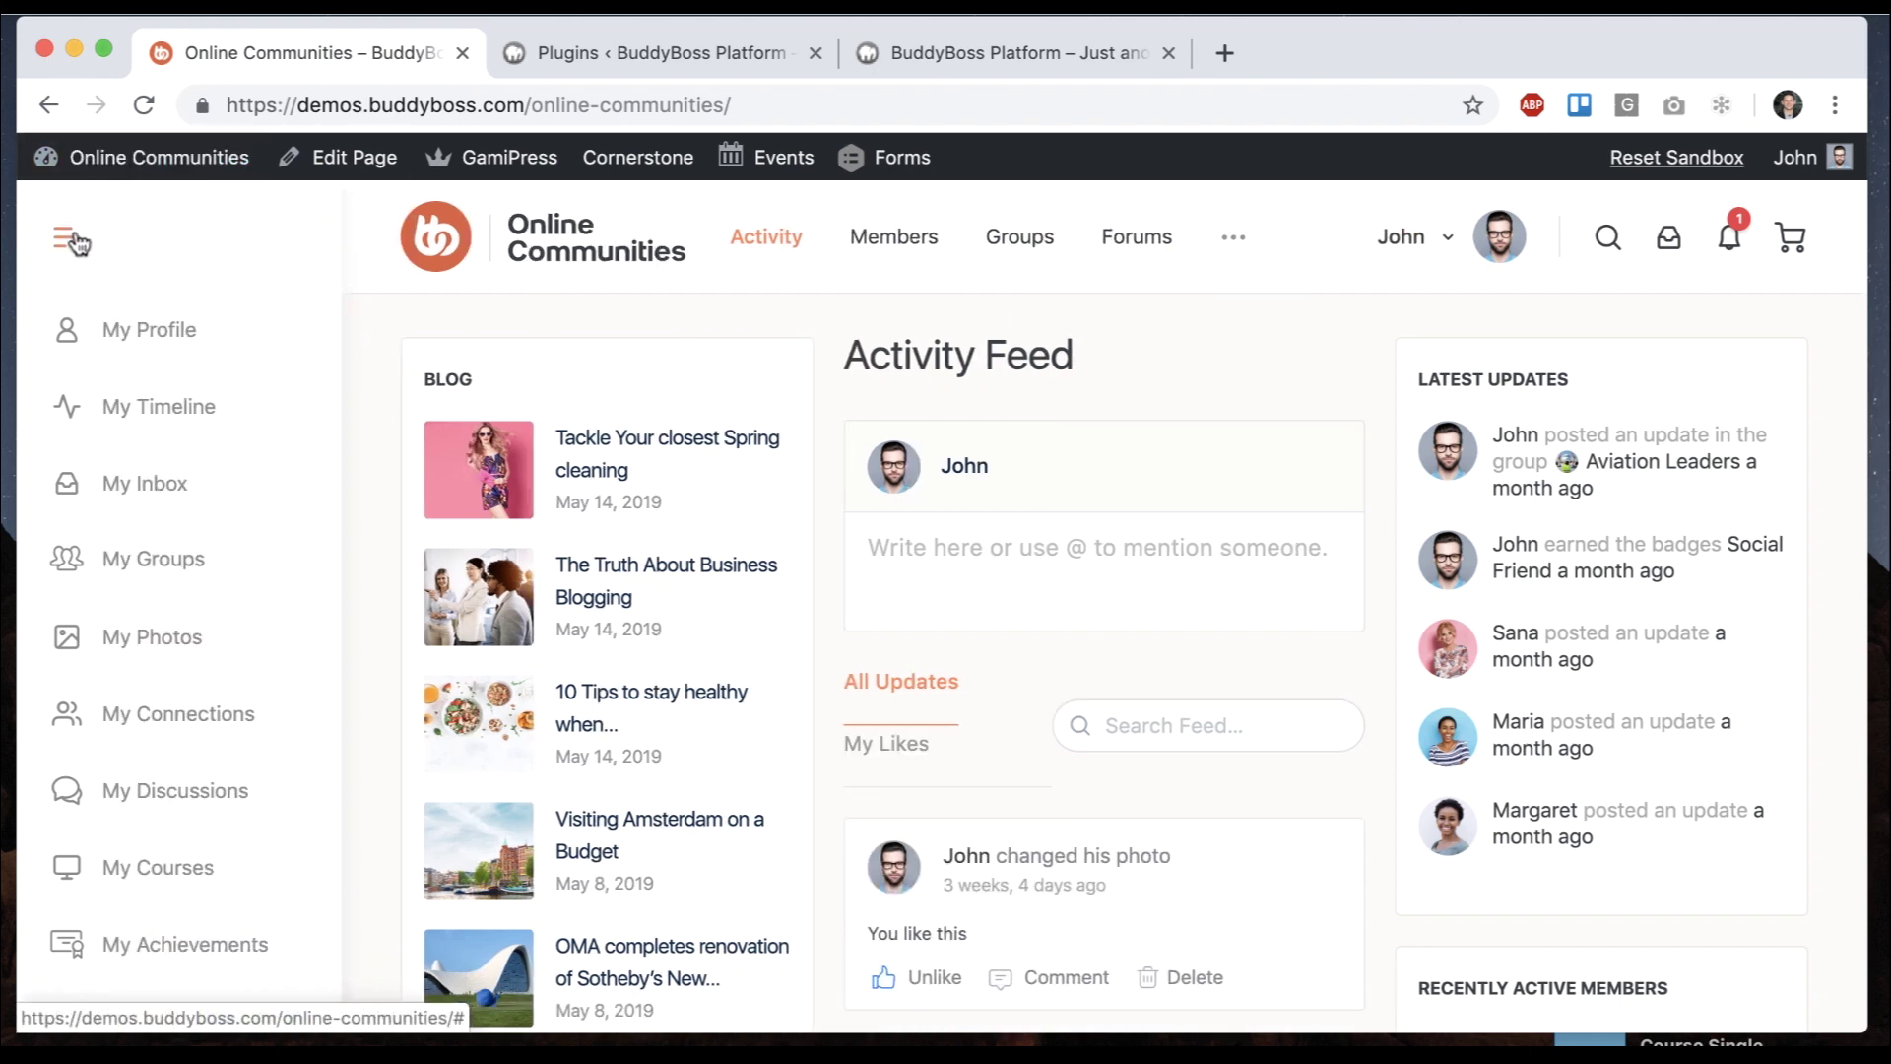
{"action": "left_click", "coordinate": [73, 239]}
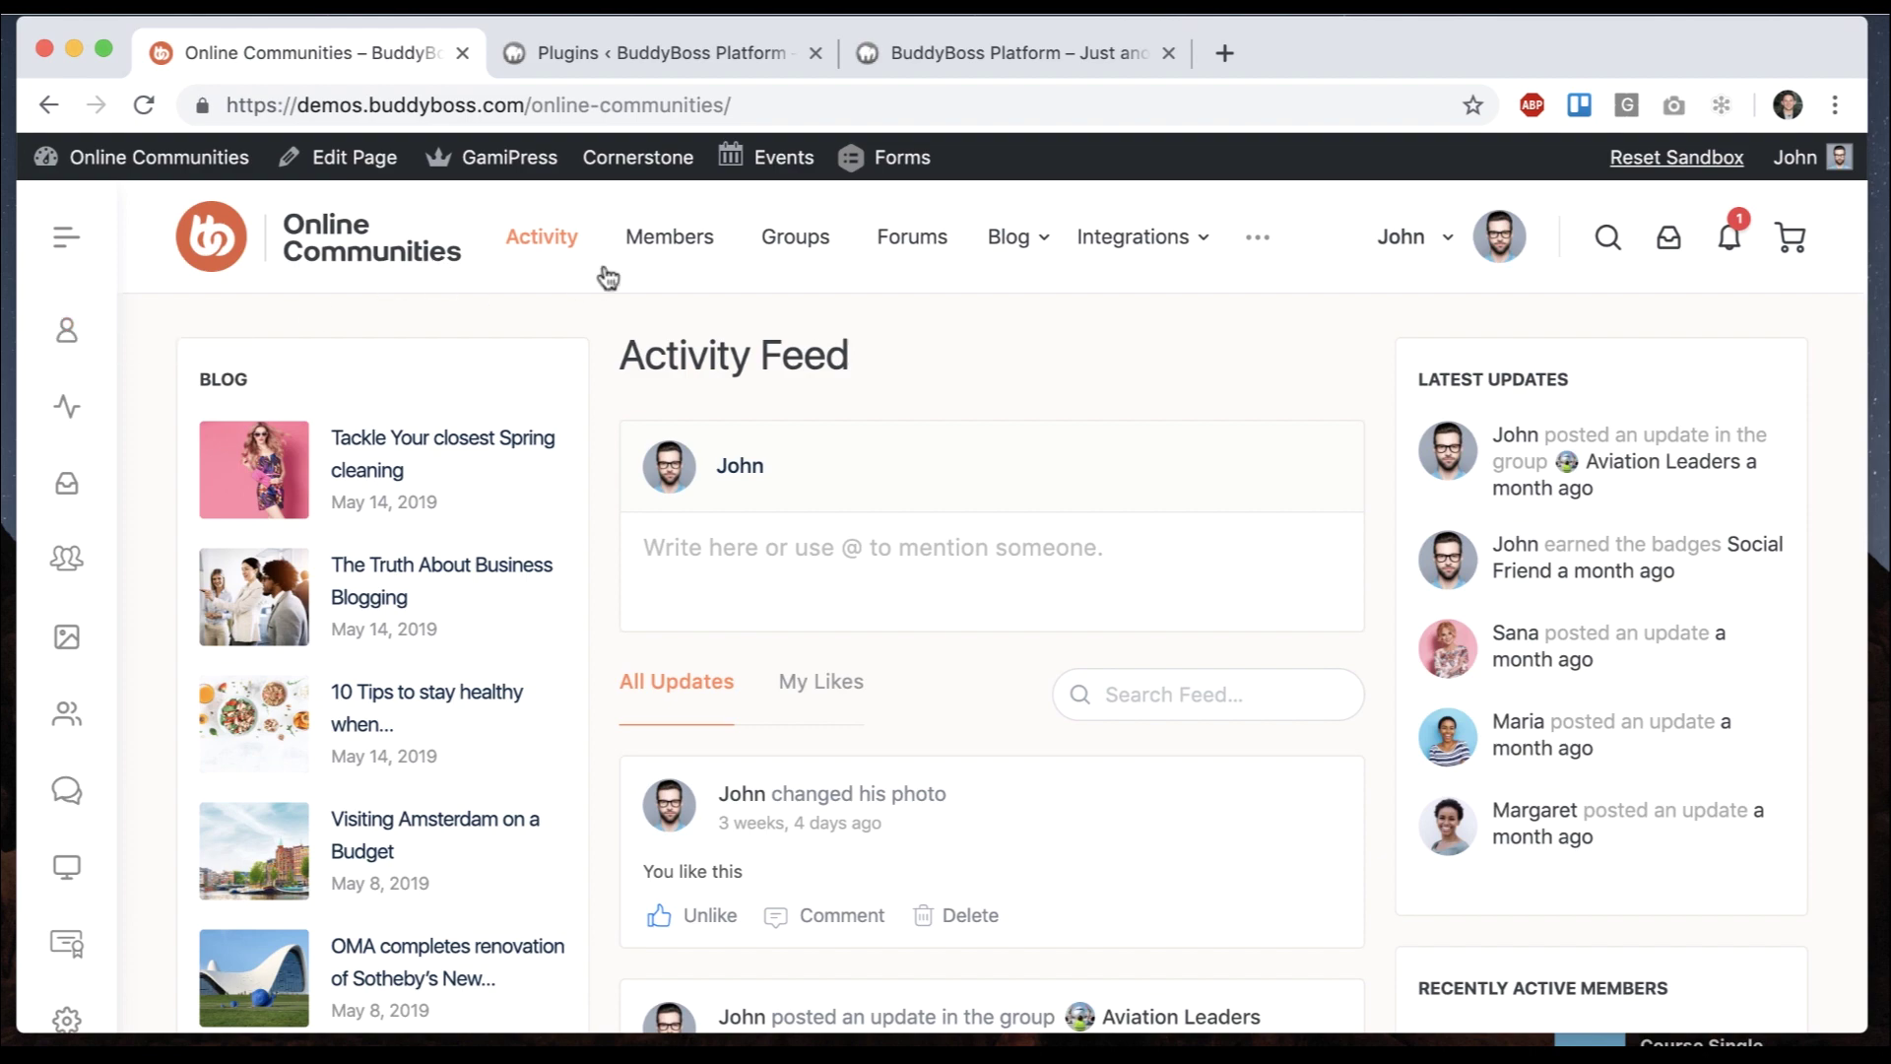
{"action": "left_click", "coordinate": [626, 52]}
Create a new menu named 'BuddyPanel'
{"action": "mouse_move", "coordinate": [157, 666]}
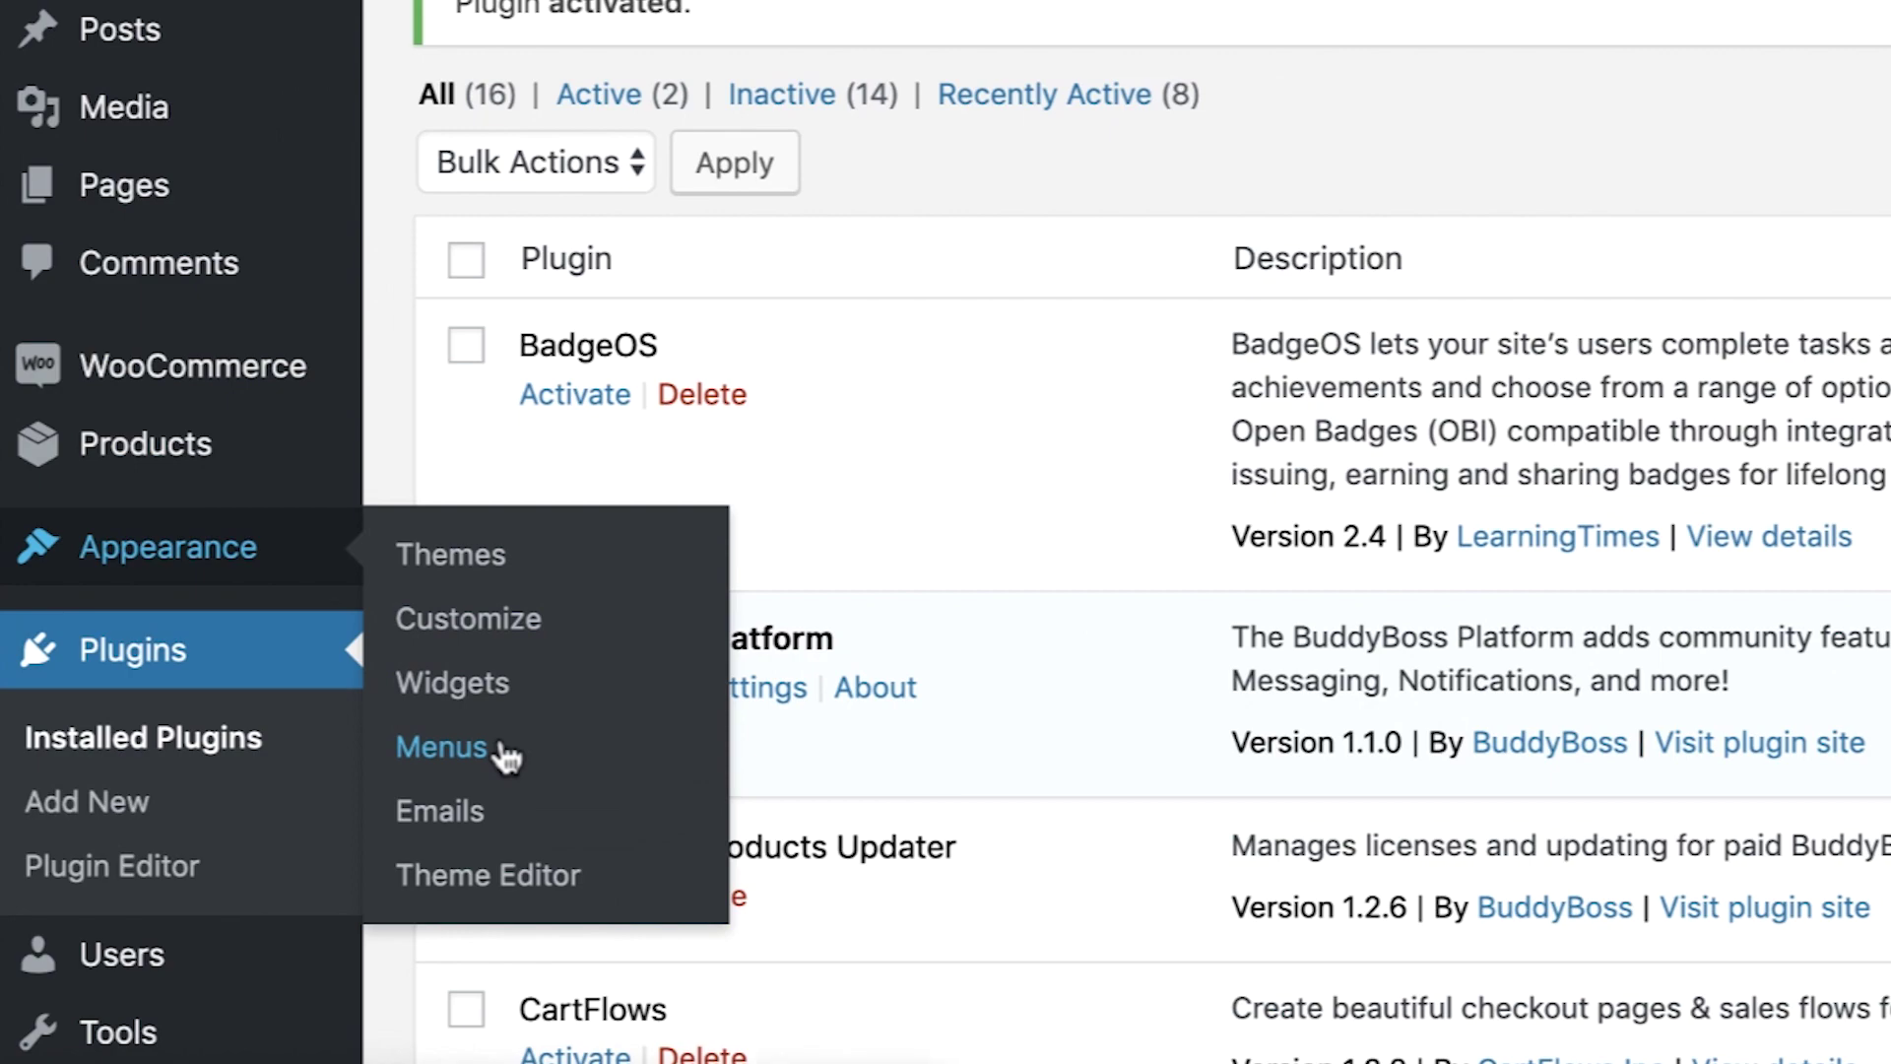
{"action": "left_click", "coordinate": [300, 794]}
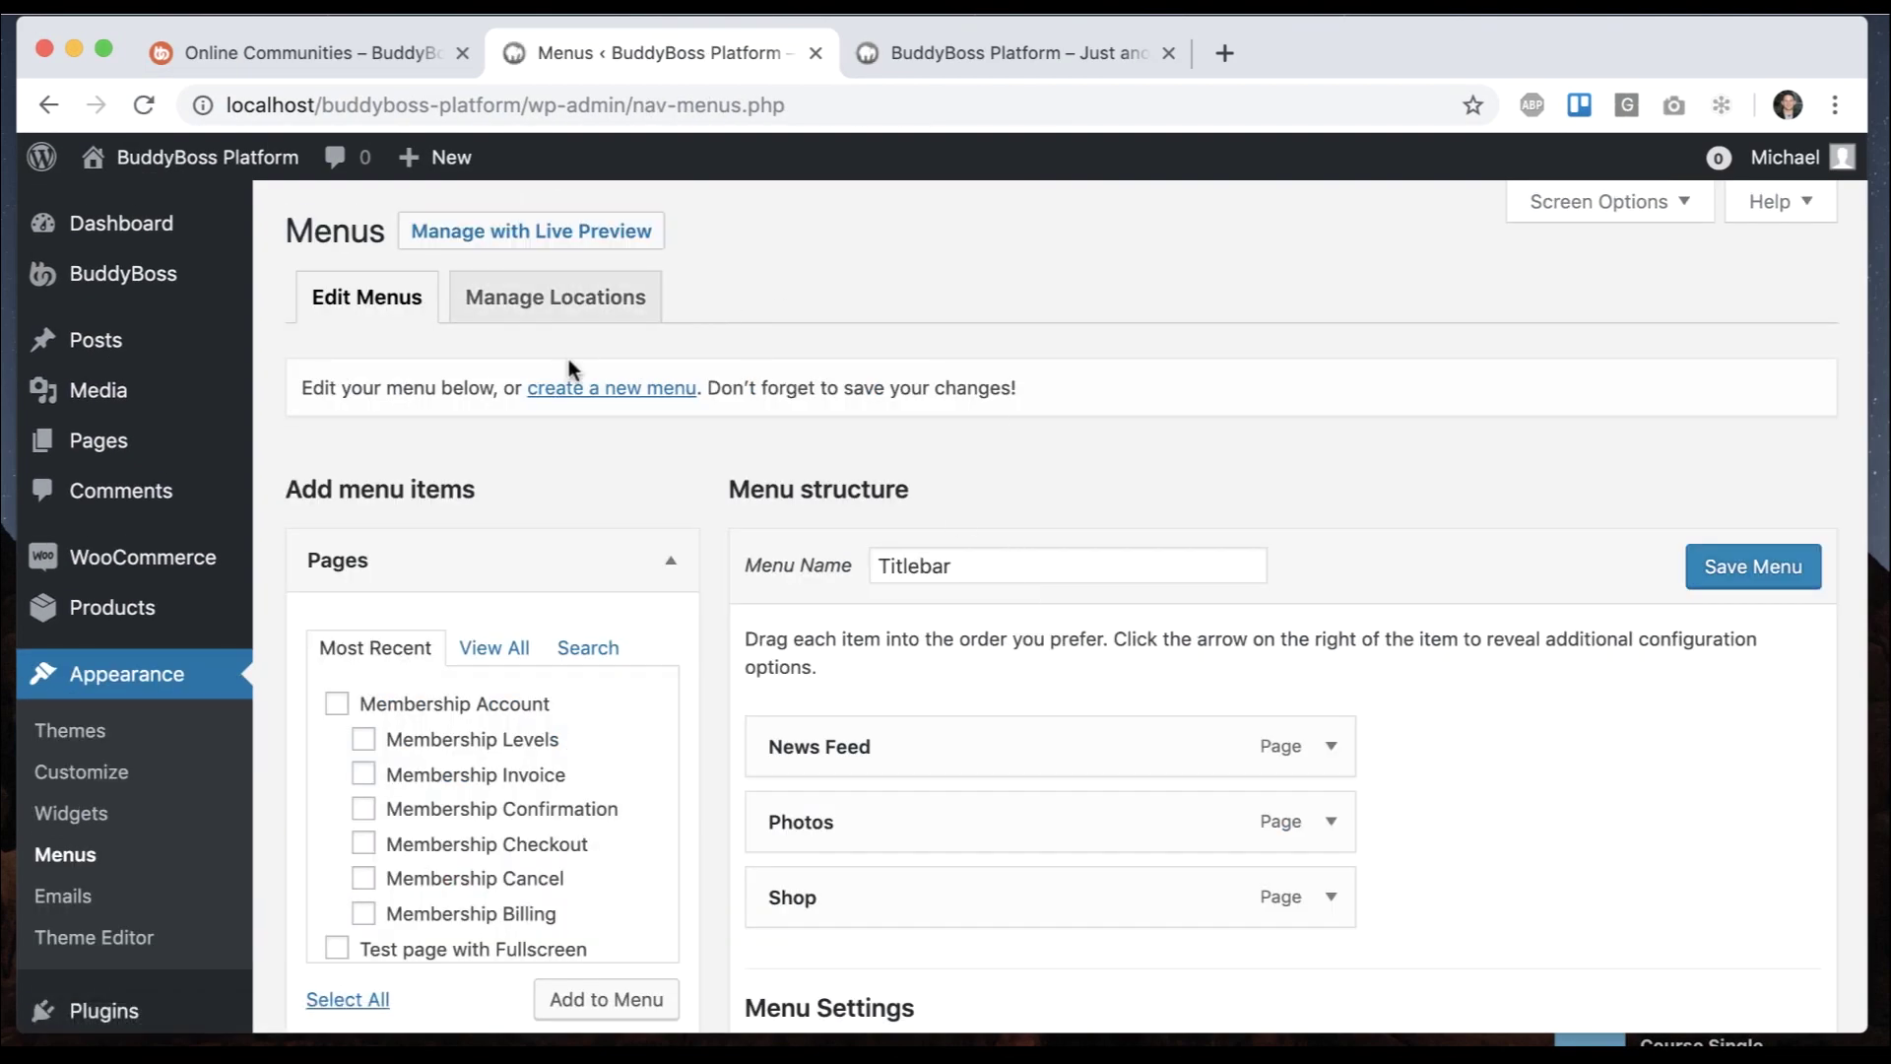
{"action": "left_click", "coordinate": [608, 384]}
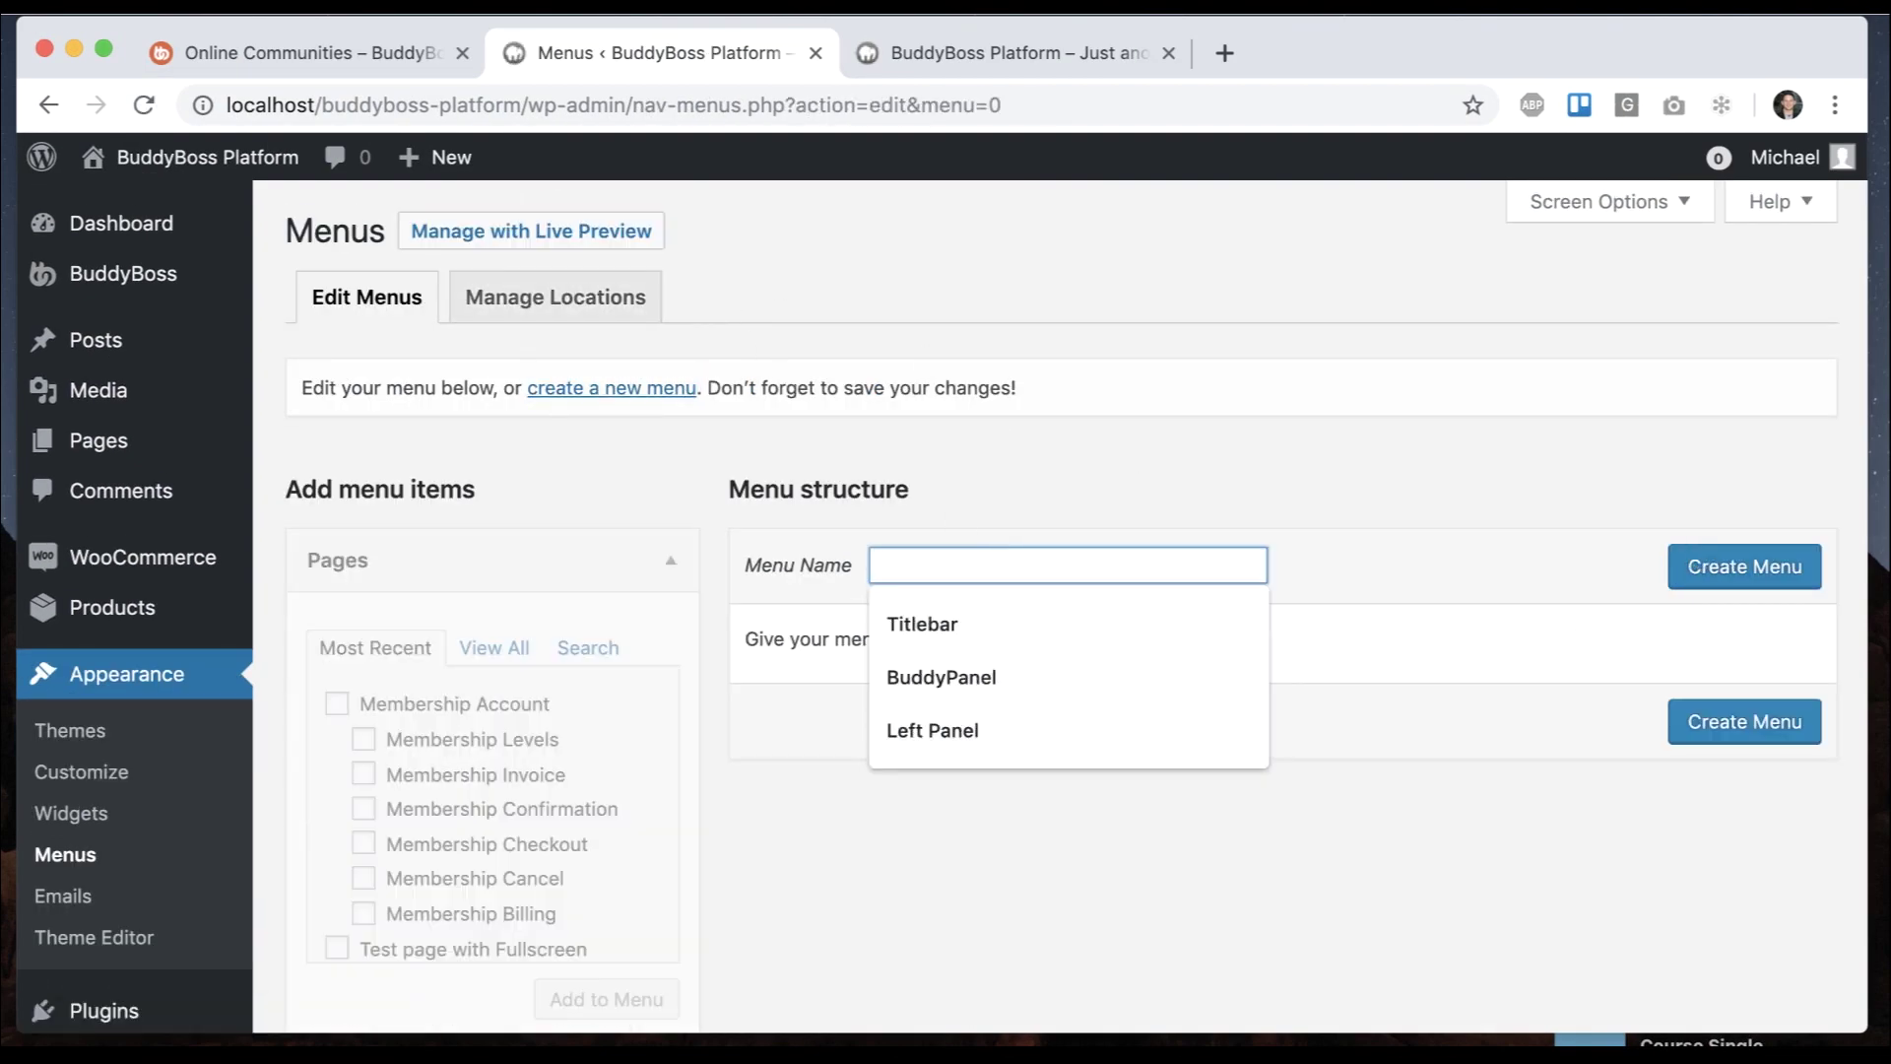
{"action": "type", "text": "BuddyPanel"}
{"action": "key", "text": "Return"}
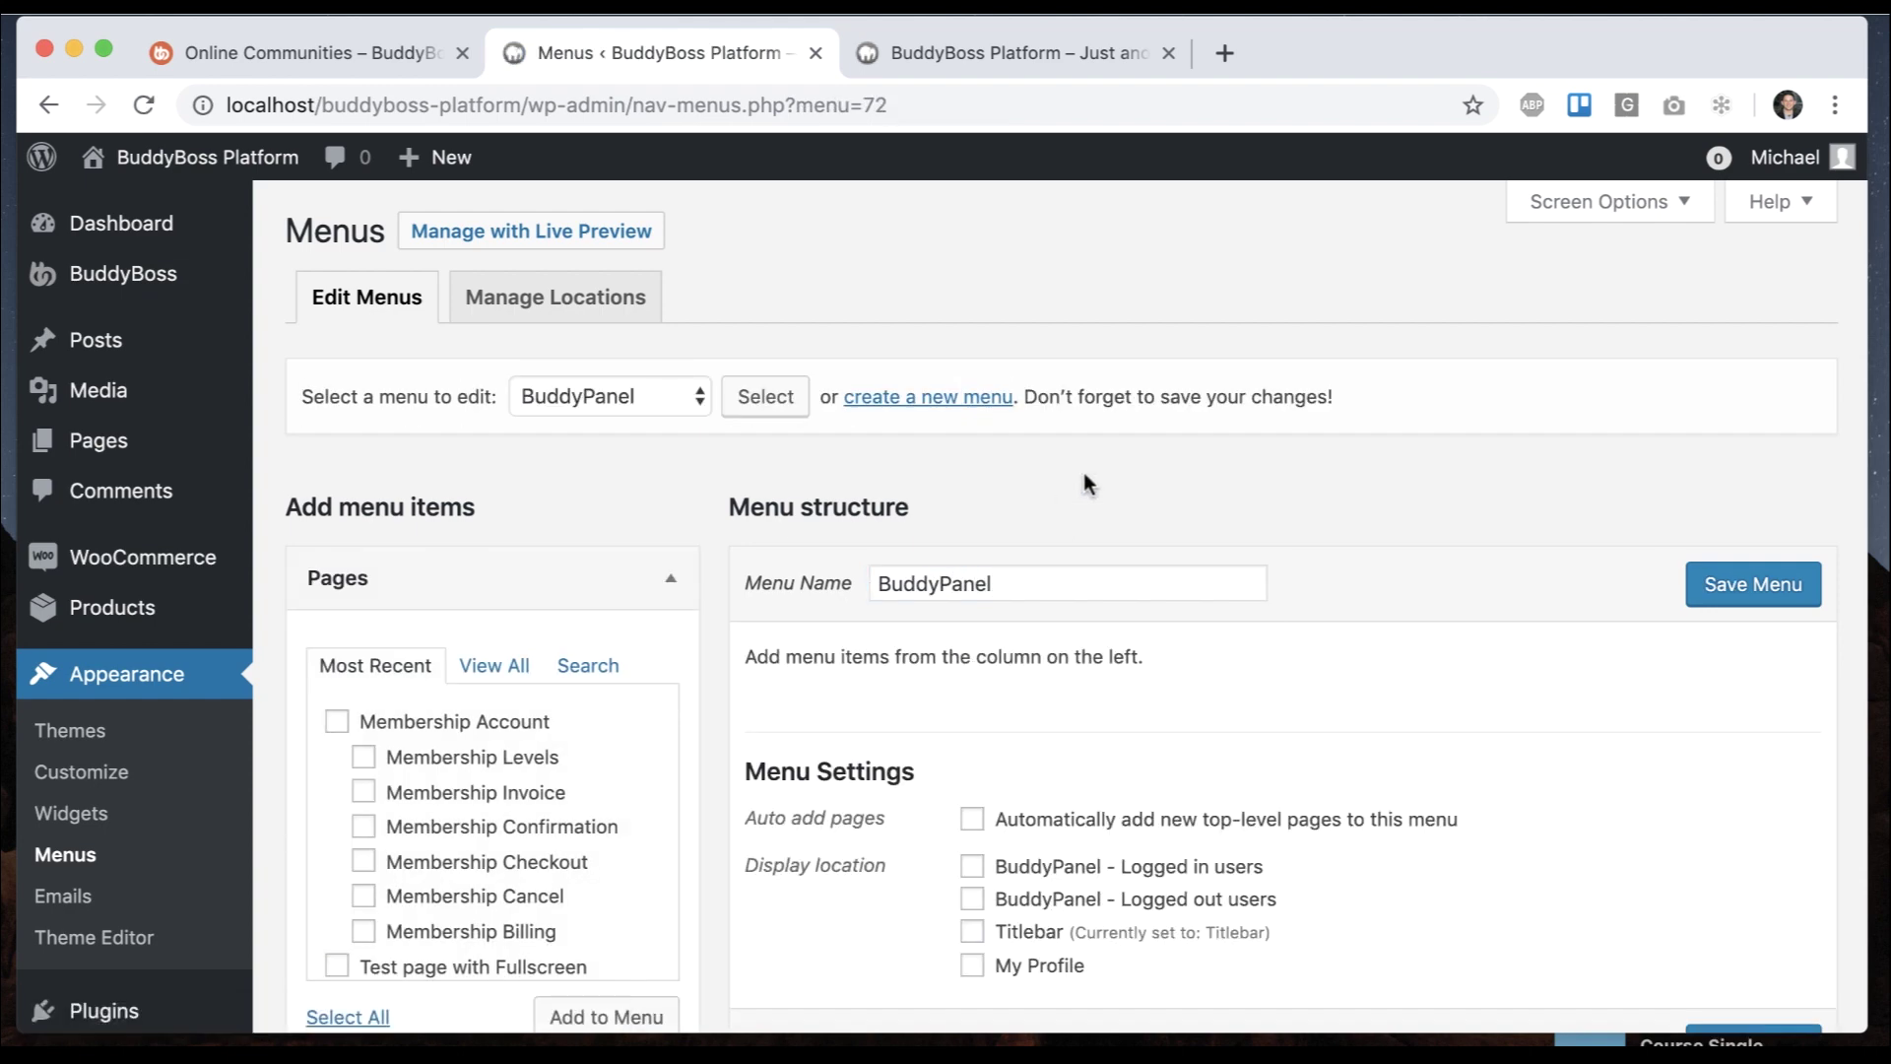
Add the six BuddyBoss profile links, assign BuddyPanel - Logged in users, and save
{"action": "scroll", "coordinate": [1084, 471], "scroll_direction": "down", "scroll_amount": 1}
{"action": "scroll", "coordinate": [926, 669], "scroll_direction": "down", "scroll_amount": 6}
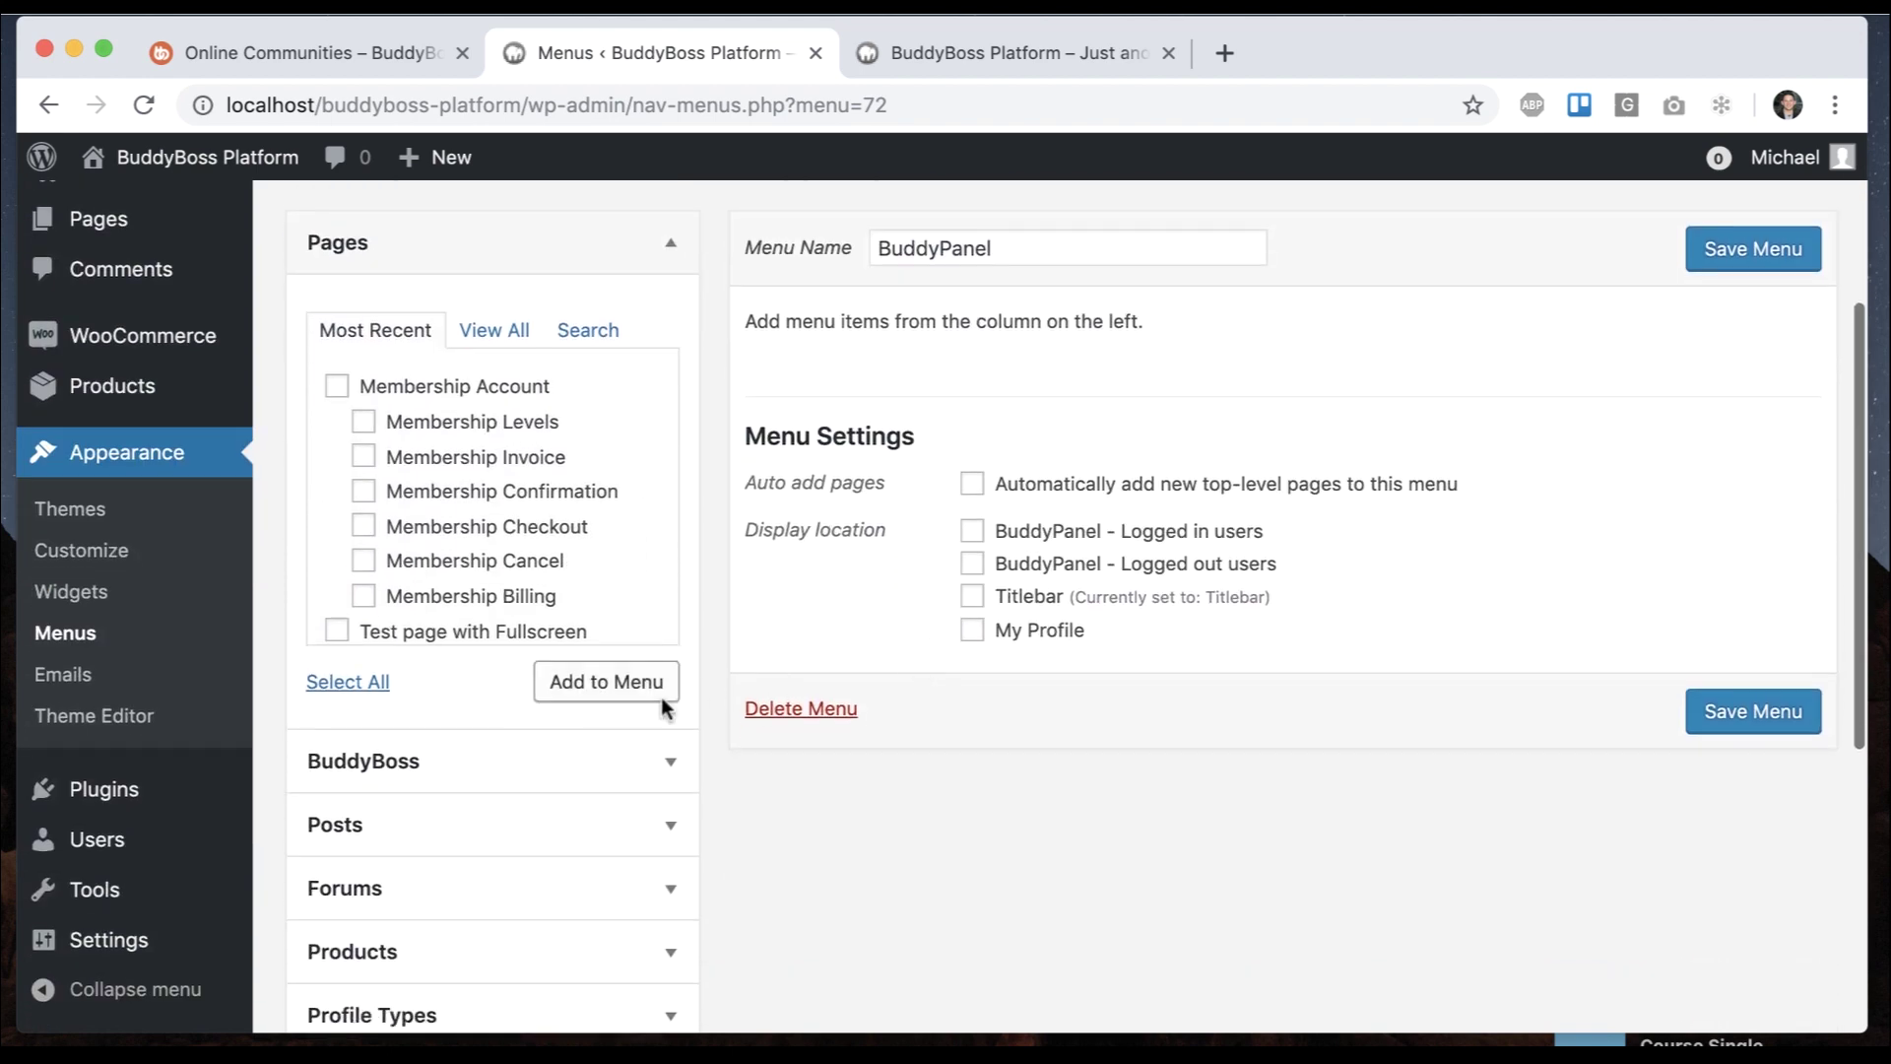
{"action": "left_click", "coordinate": [528, 785]}
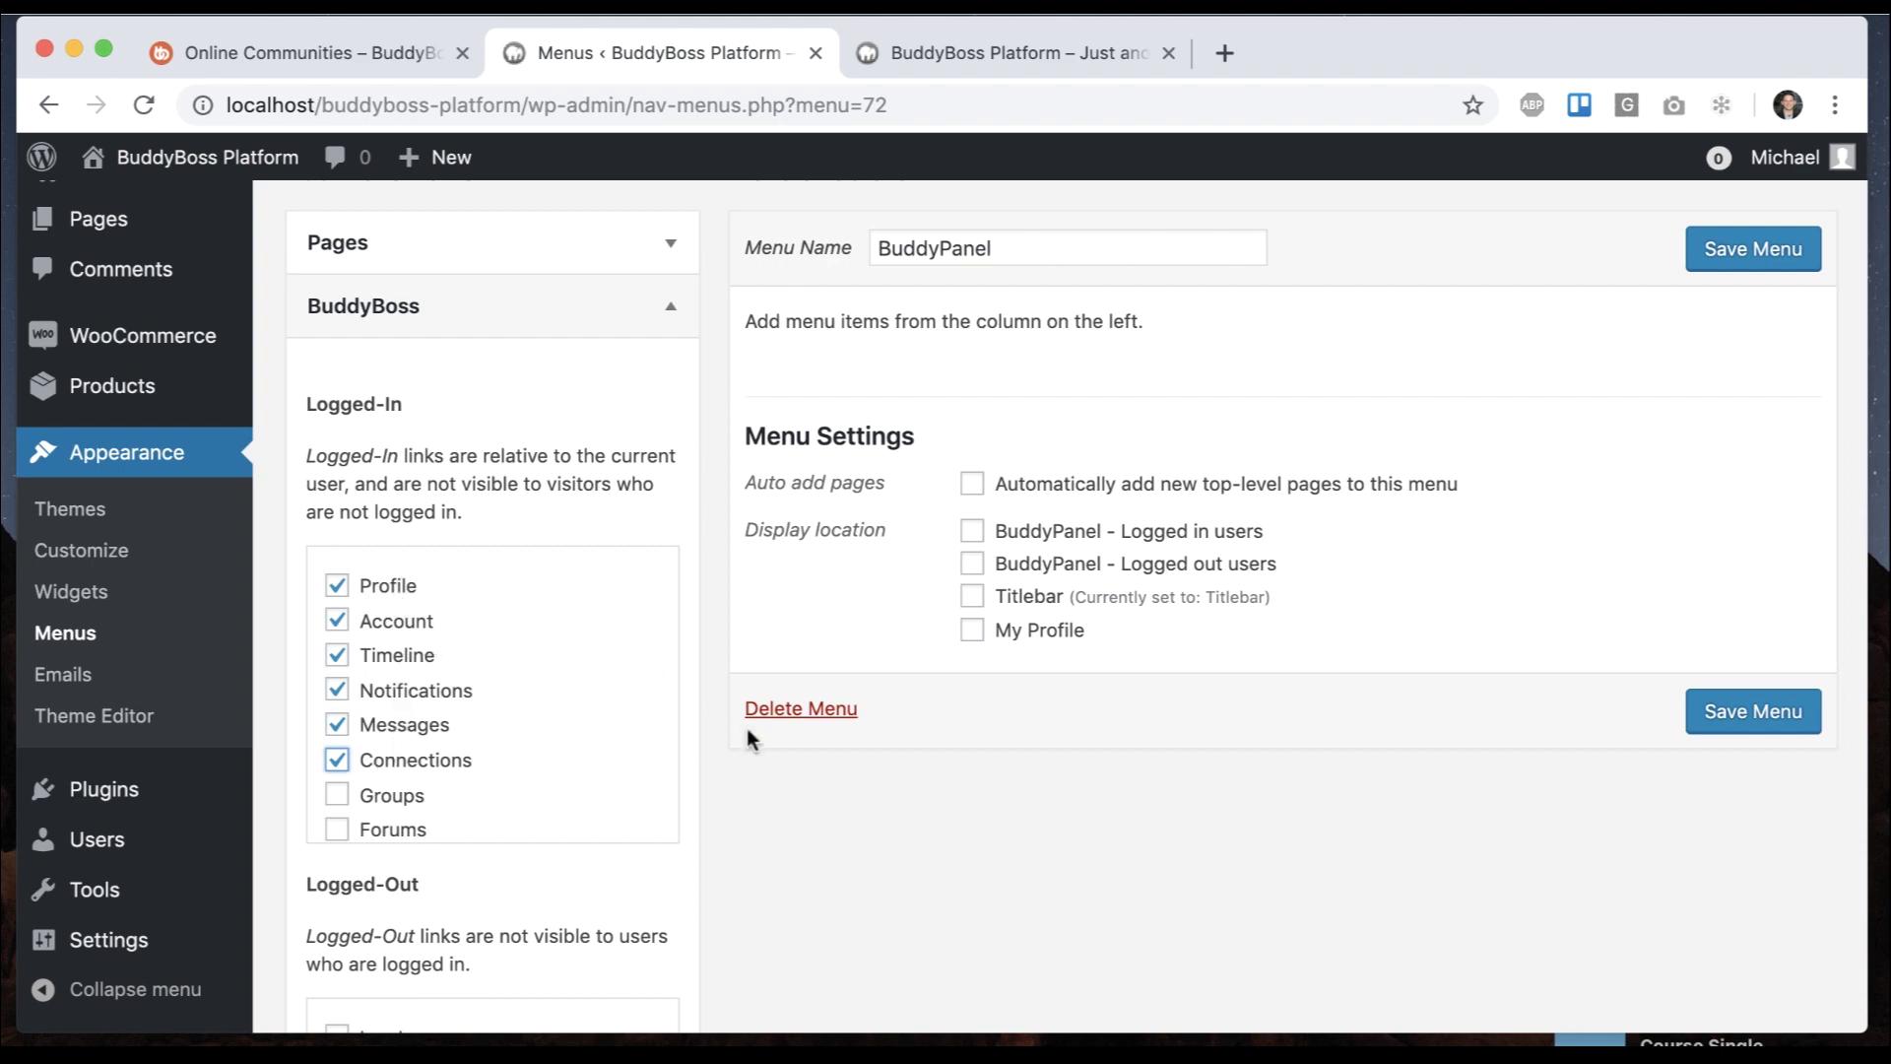
{"action": "scroll", "coordinate": [746, 729], "scroll_direction": "down", "scroll_amount": 4}
{"action": "left_click", "coordinate": [624, 764]}
{"action": "scroll", "coordinate": [1024, 594], "scroll_direction": "up", "scroll_amount": 4}
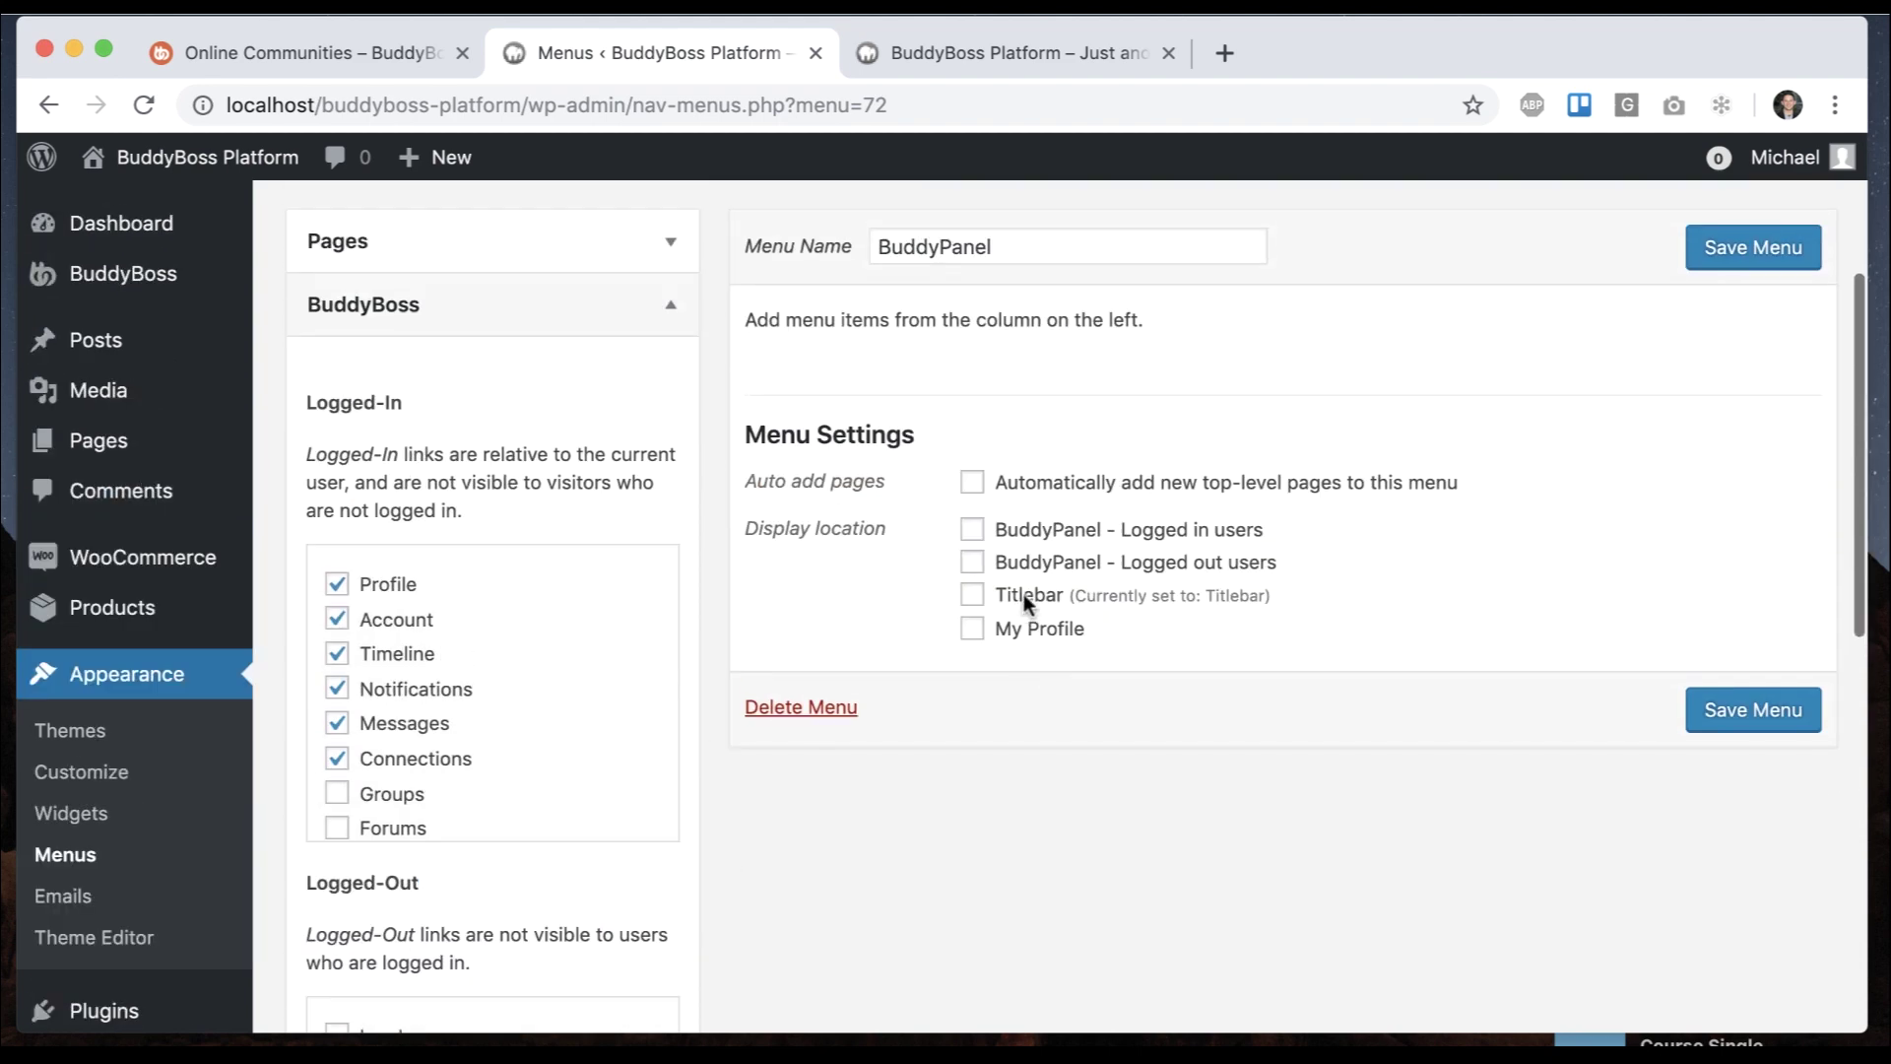
{"action": "scroll", "coordinate": [1157, 807], "scroll_direction": "down", "scroll_amount": 2}
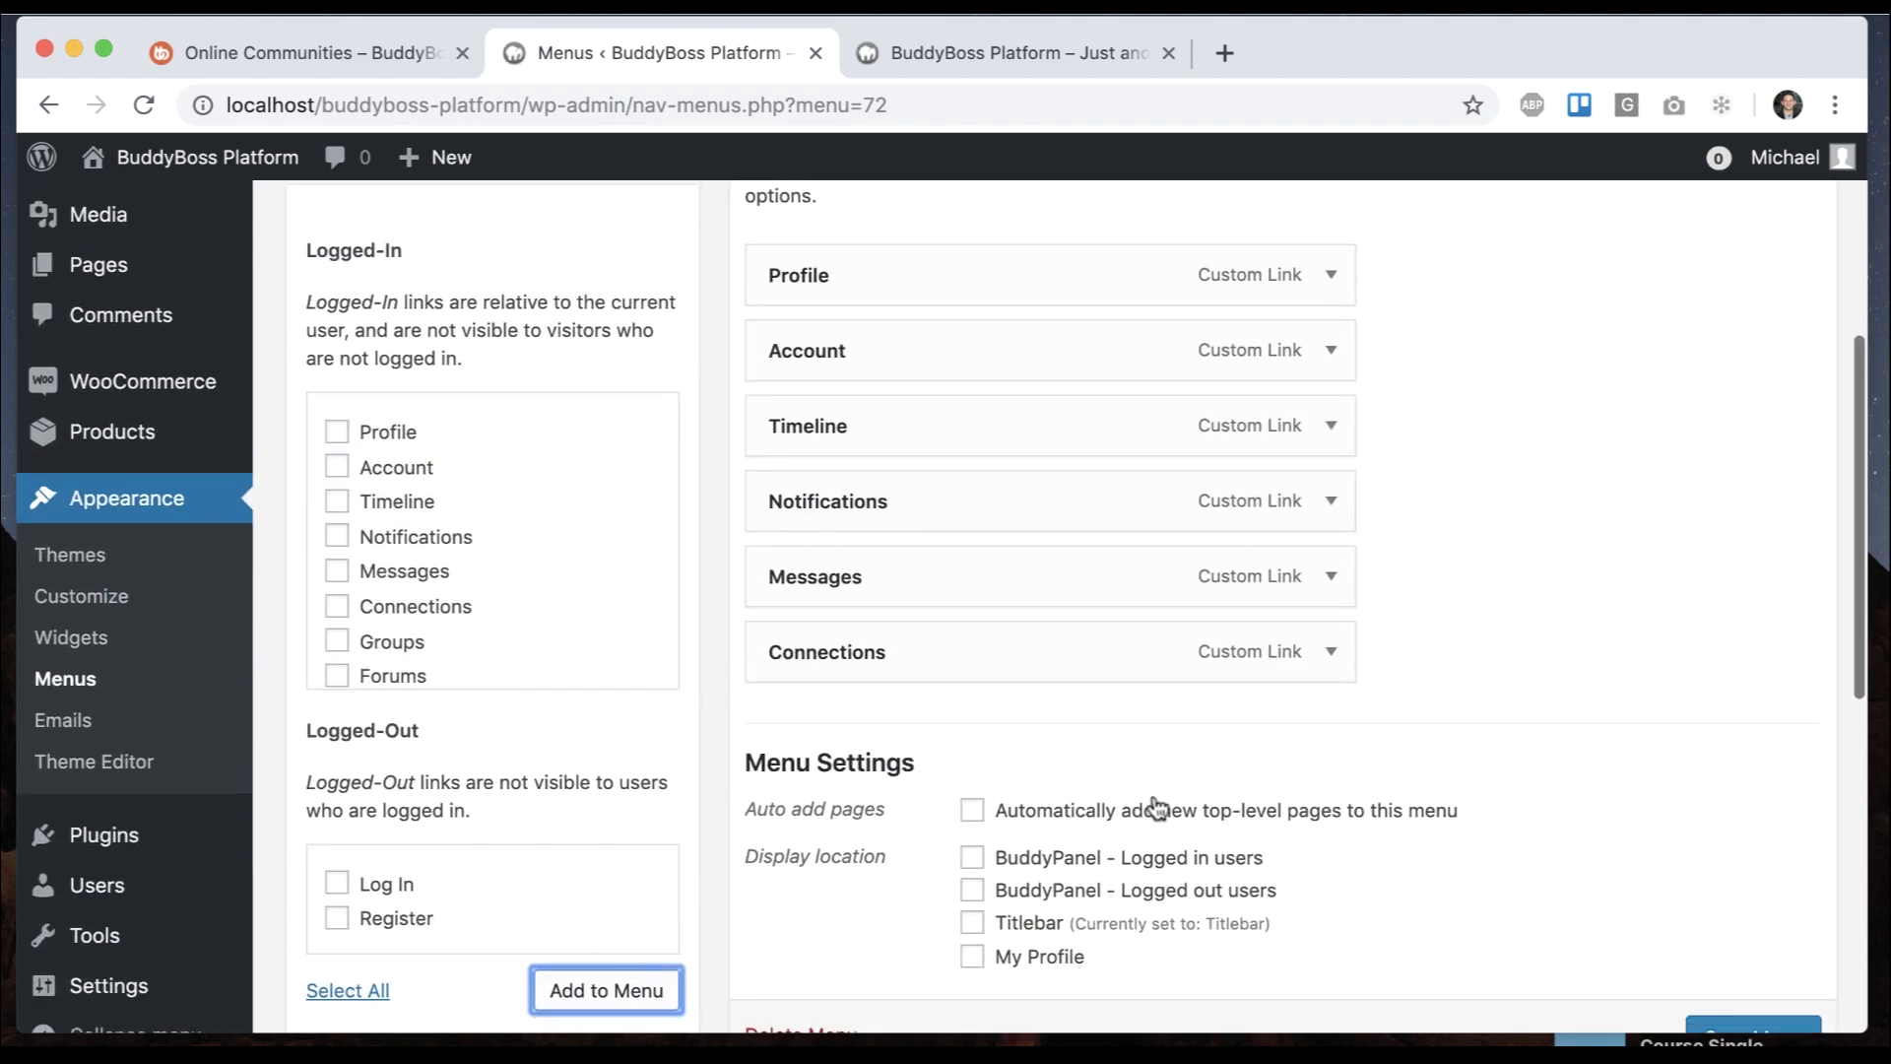
{"action": "left_click", "coordinate": [1133, 859]}
{"action": "scroll", "coordinate": [1487, 740], "scroll_direction": "down", "scroll_amount": 3}
{"action": "left_click", "coordinate": [1745, 800]}
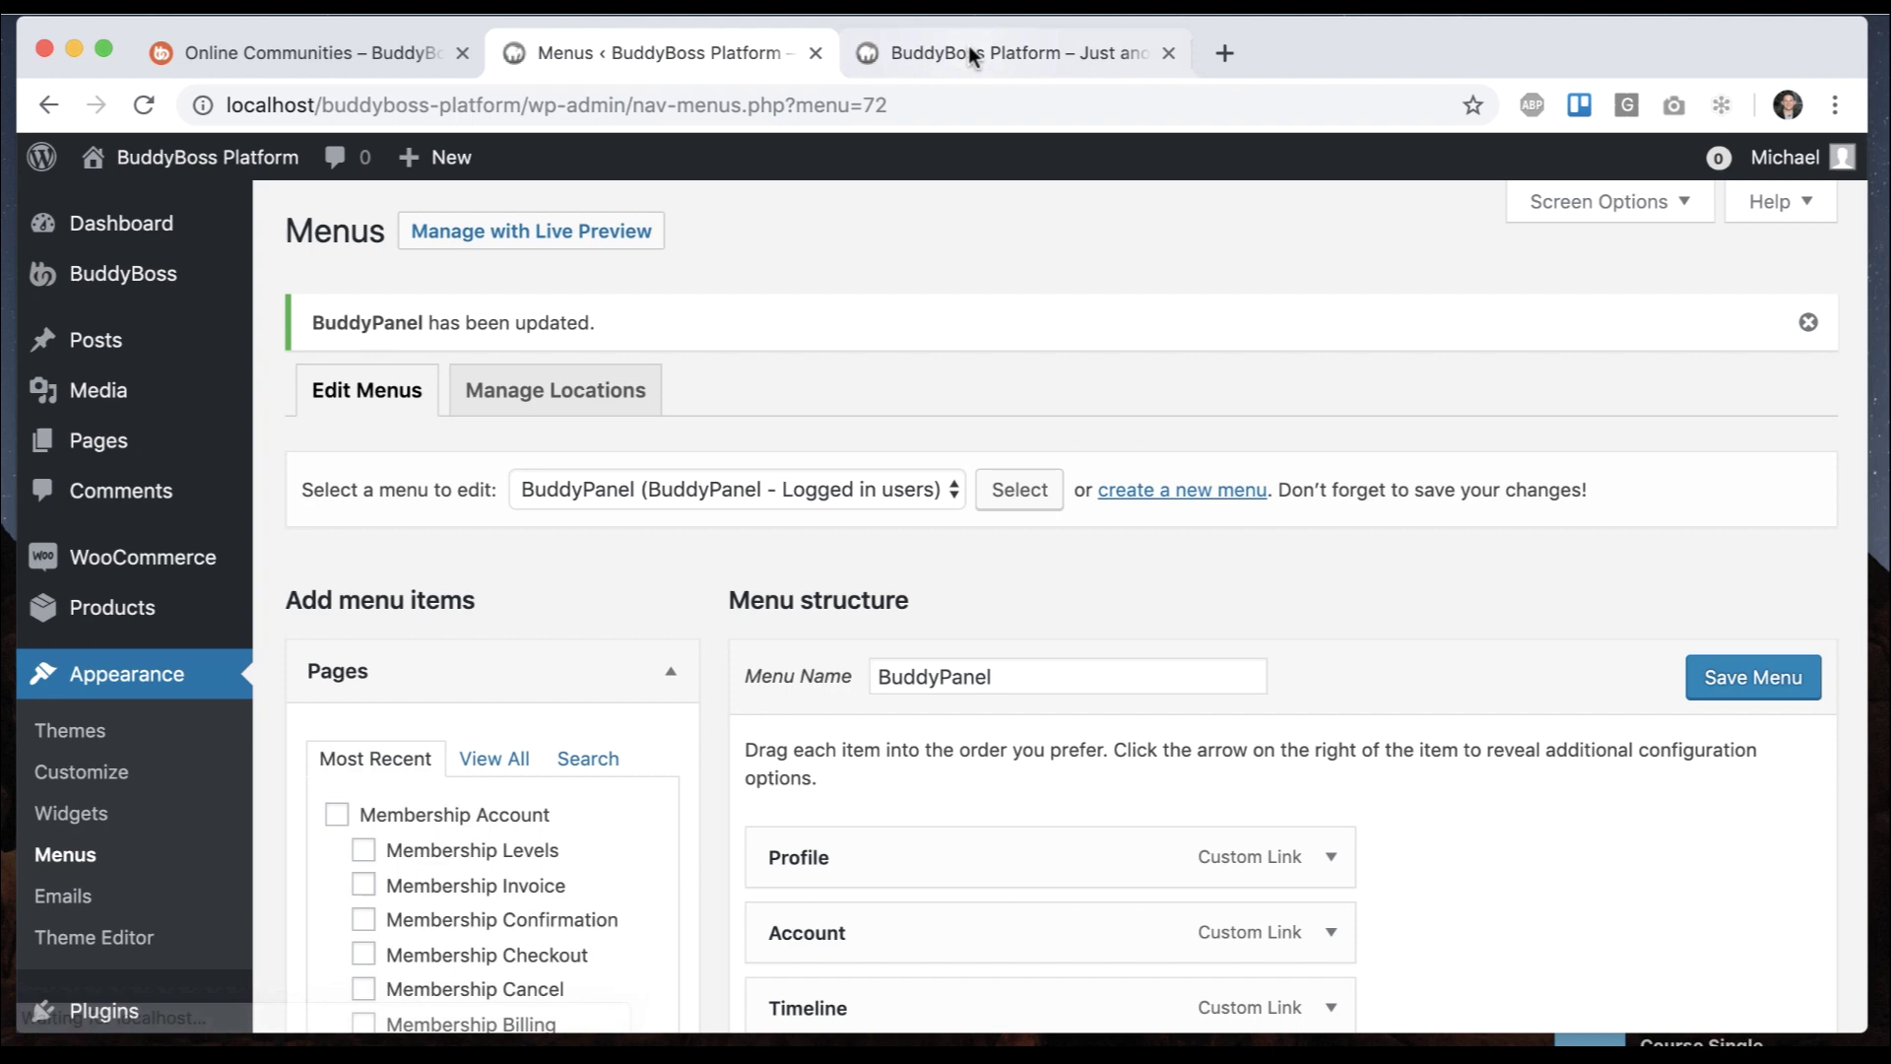
Reload the local site to expand the new BuddyPanel, compare it with the demo, and return to Menus
{"action": "left_click", "coordinate": [967, 49]}
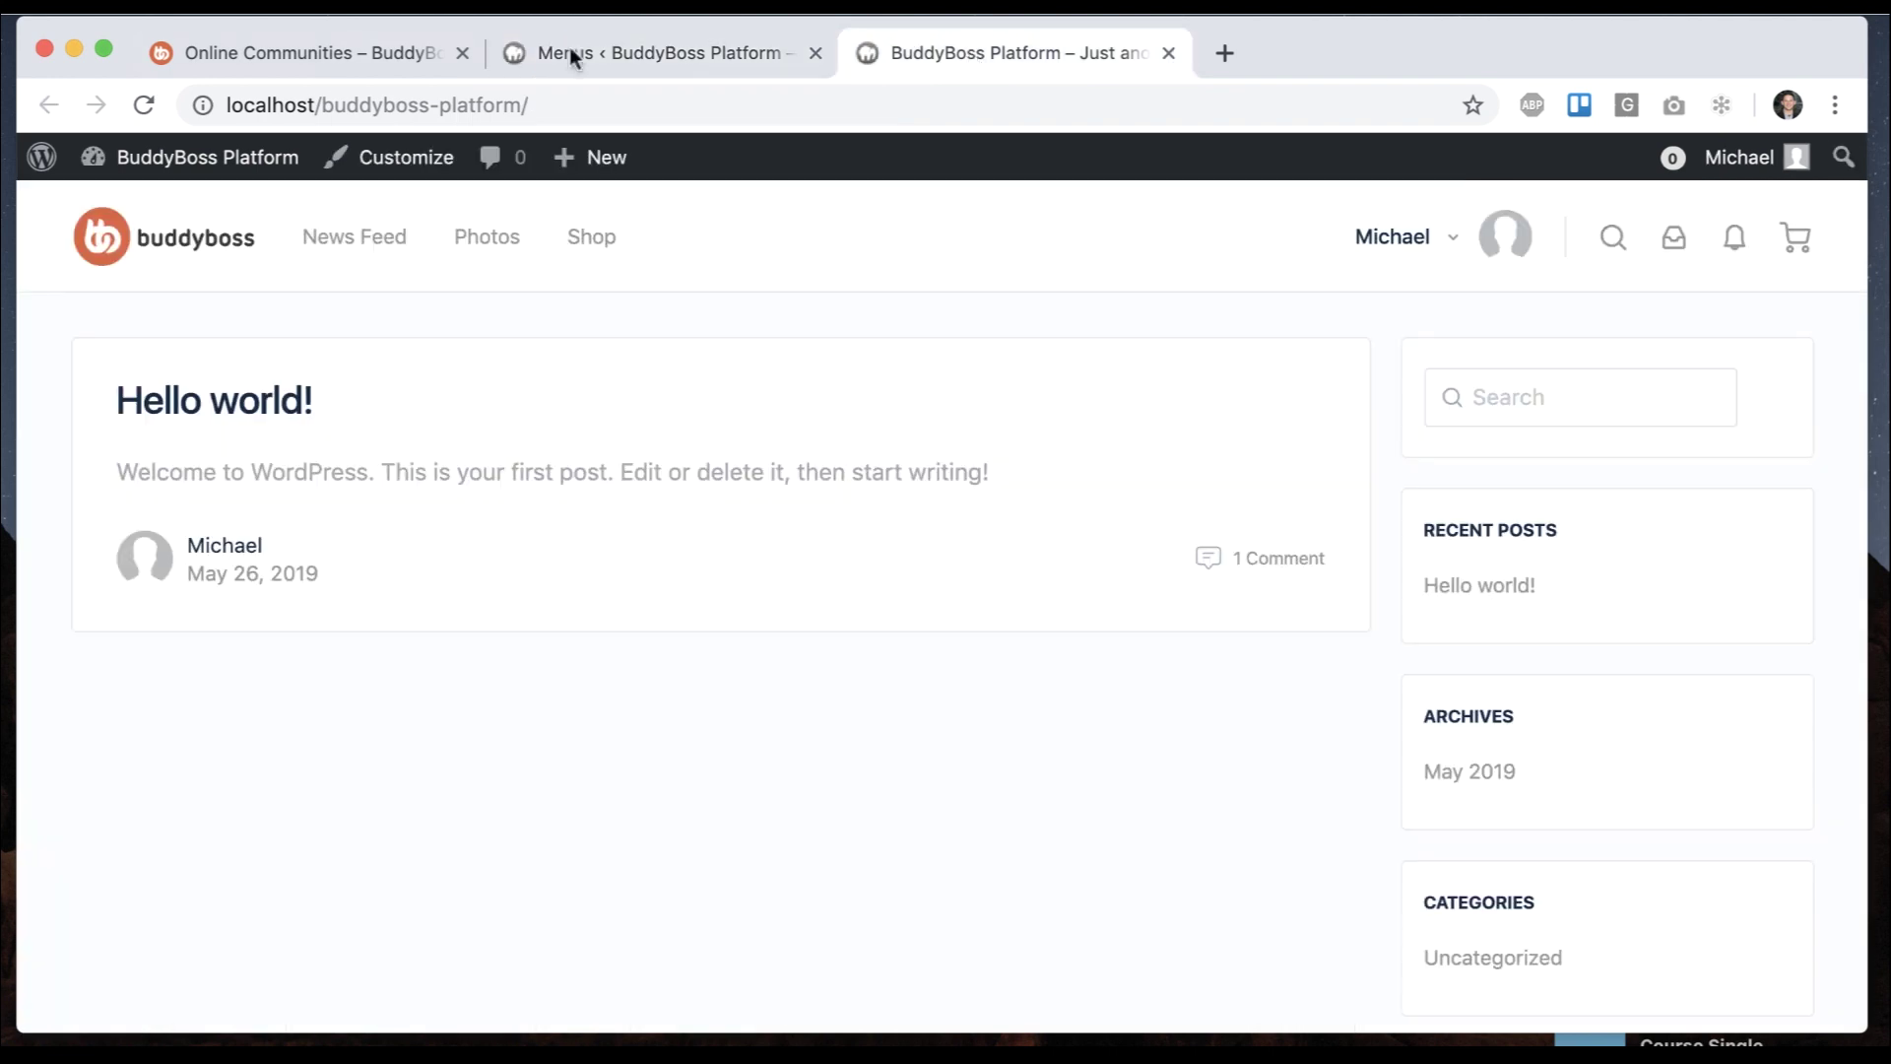
{"action": "left_click", "coordinate": [144, 104]}
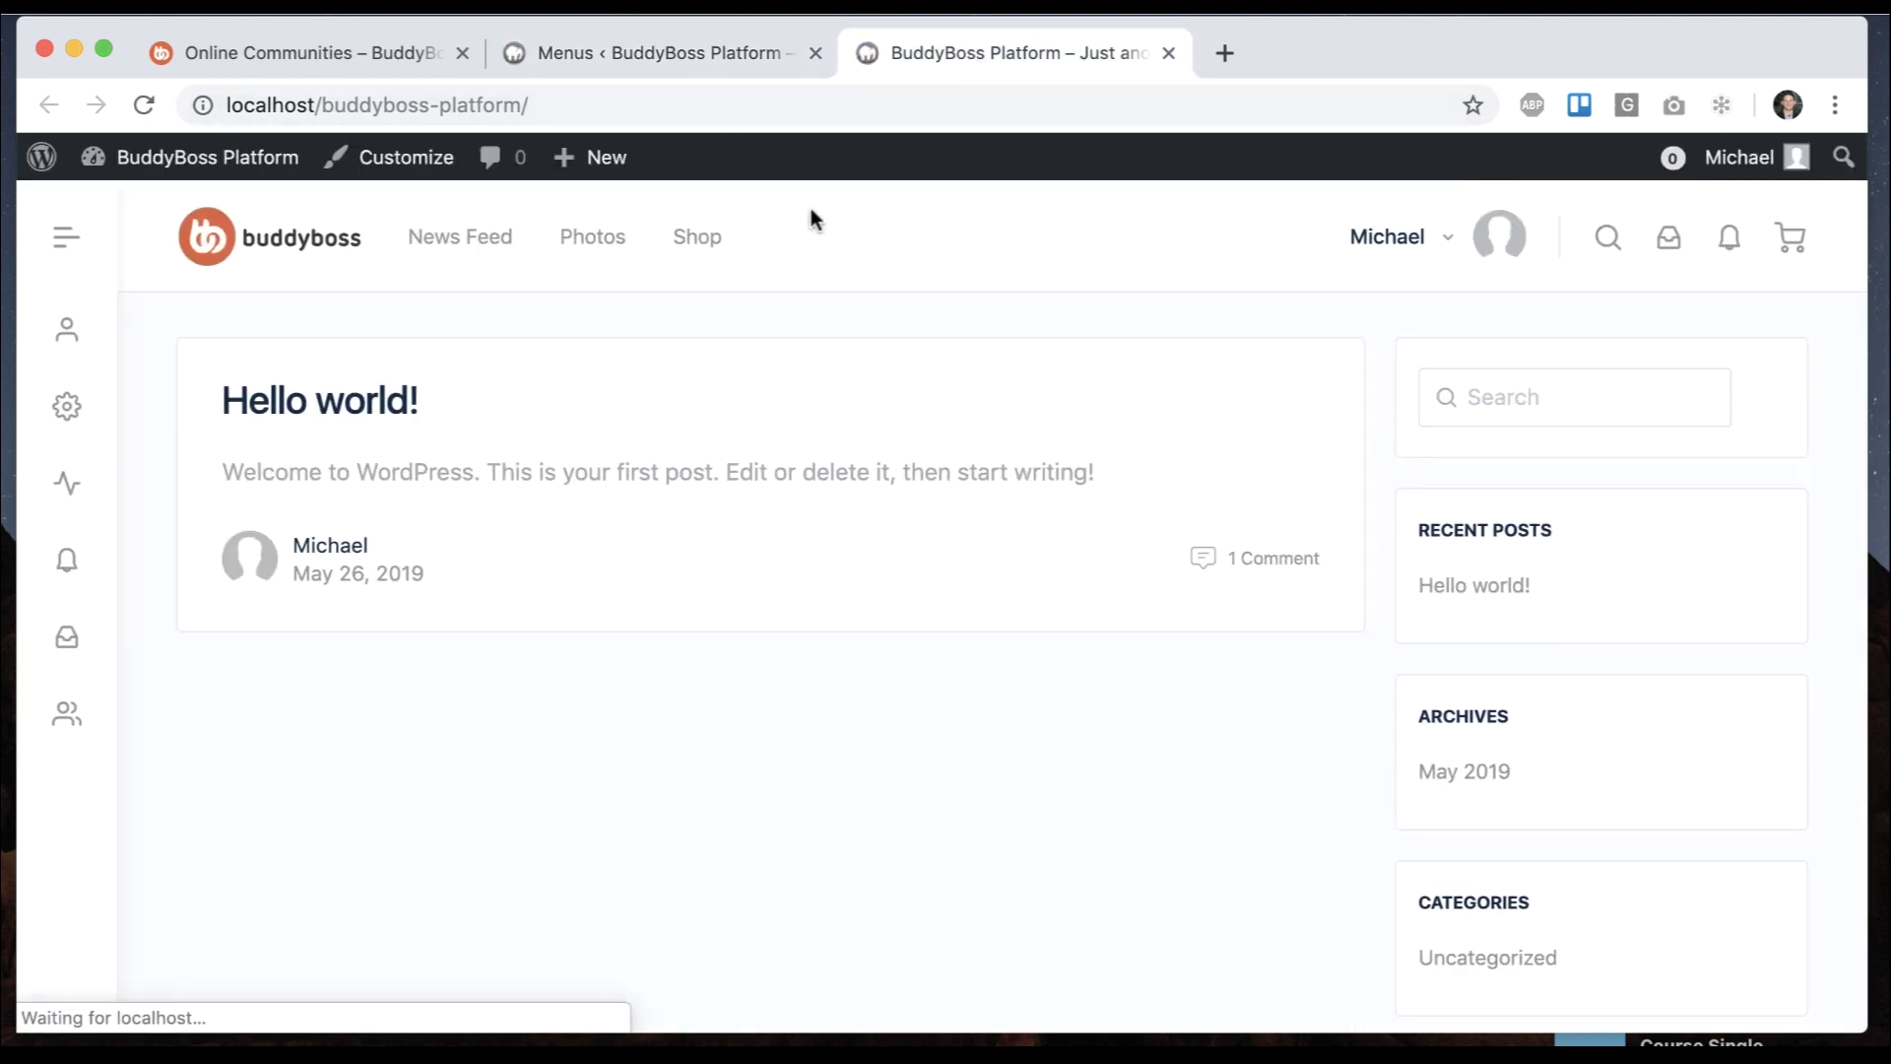
{"action": "left_click", "coordinate": [79, 234]}
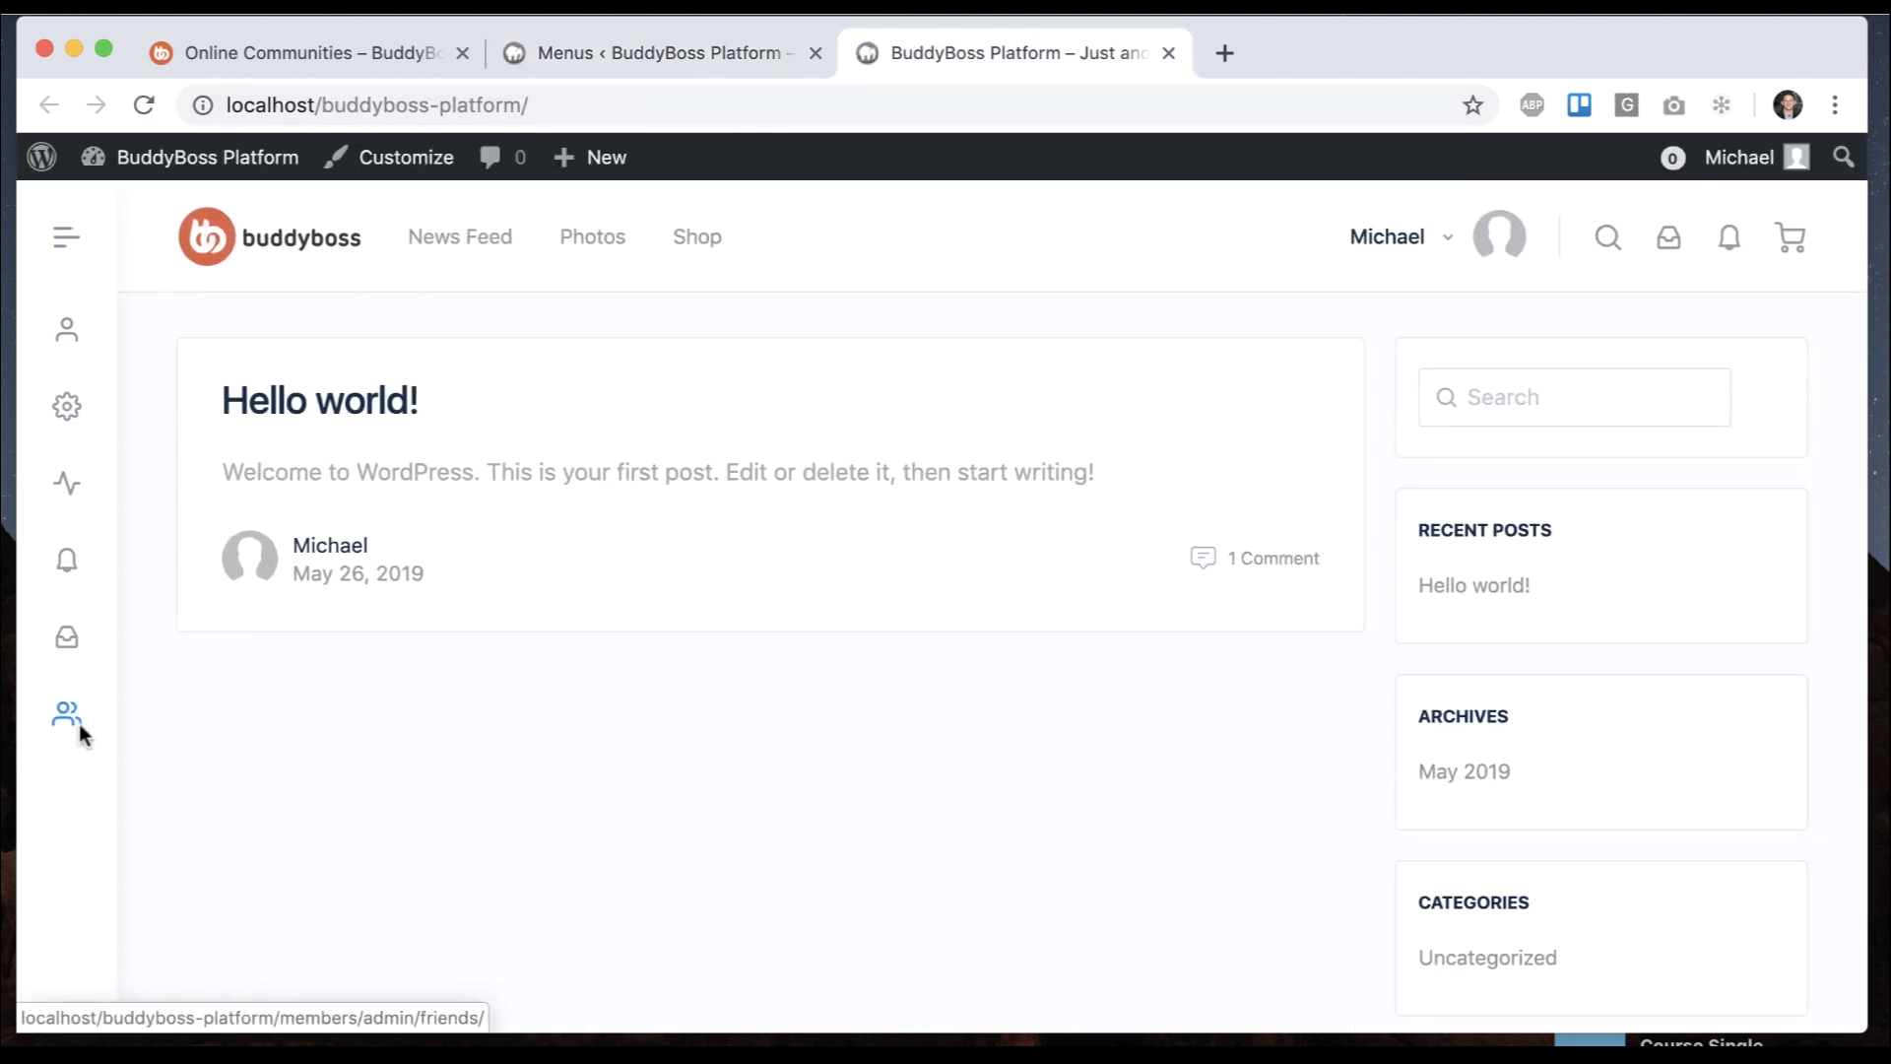
{"action": "left_click", "coordinate": [388, 54]}
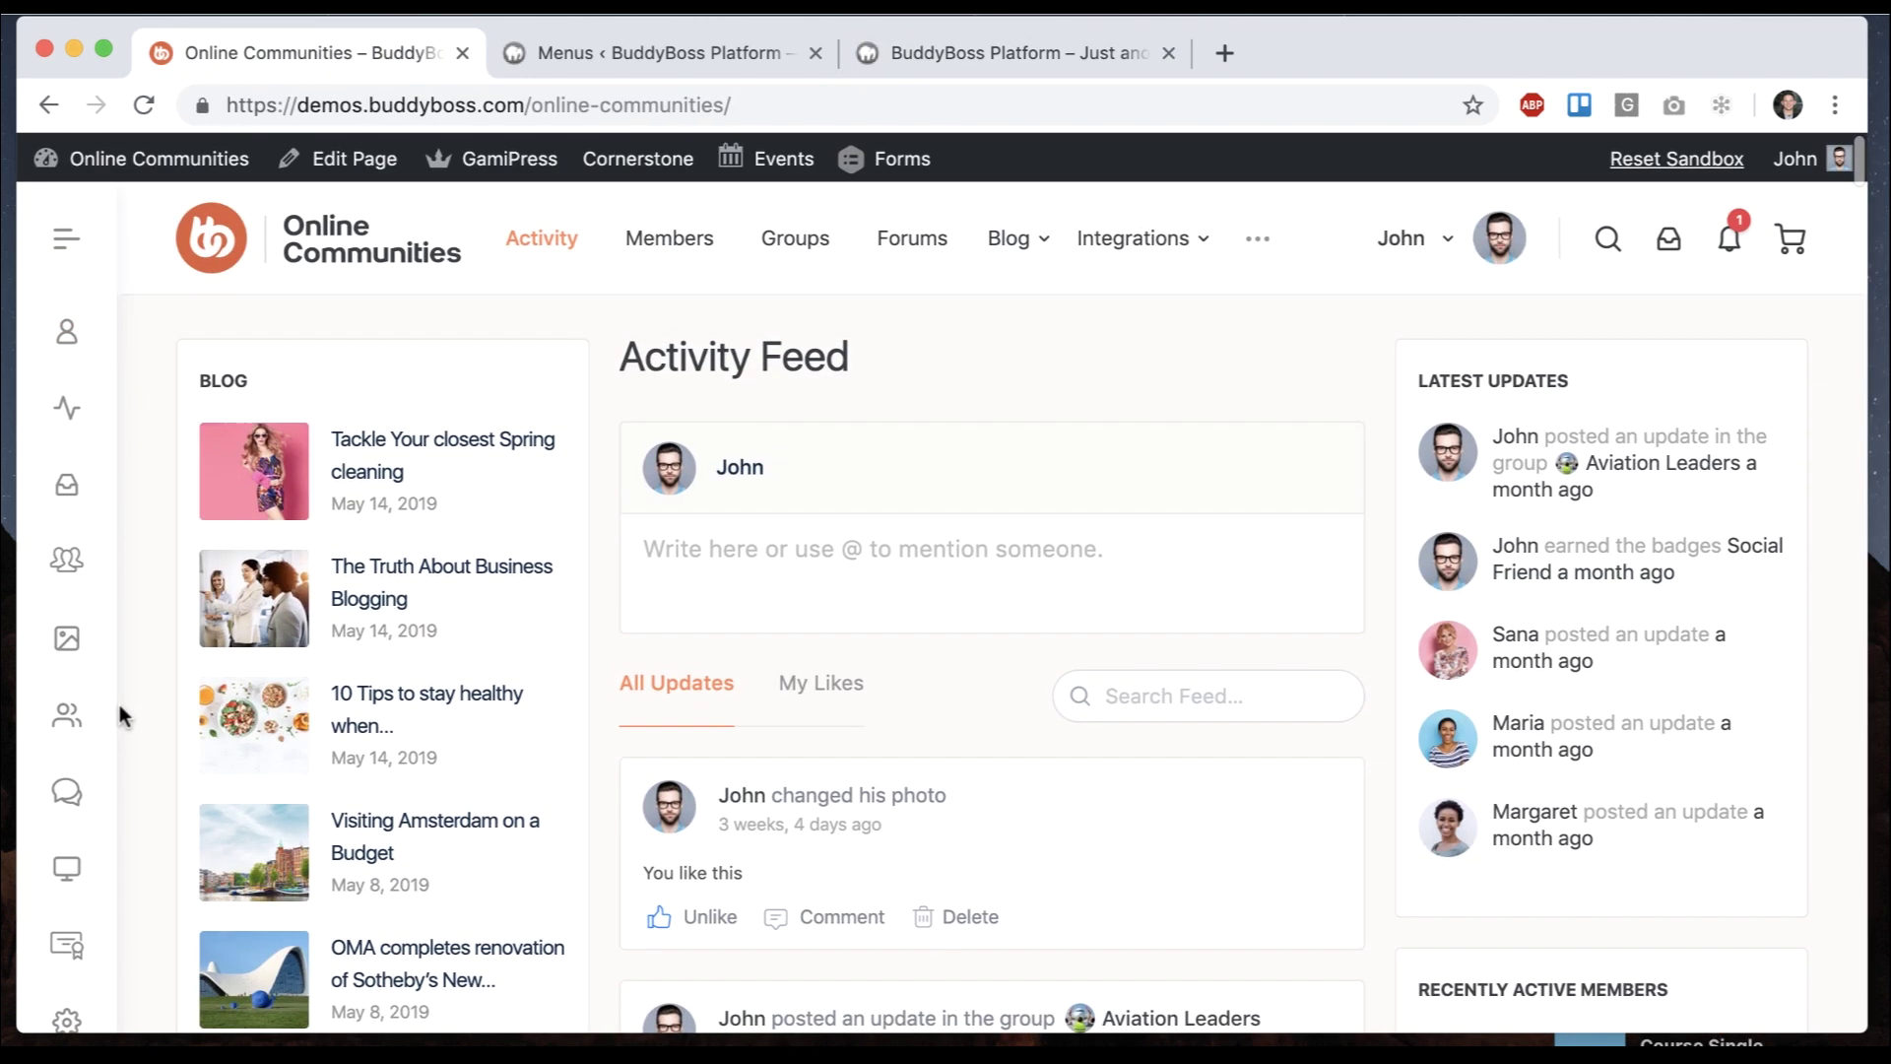
{"action": "scroll", "coordinate": [72, 434], "scroll_direction": "down", "scroll_amount": 1}
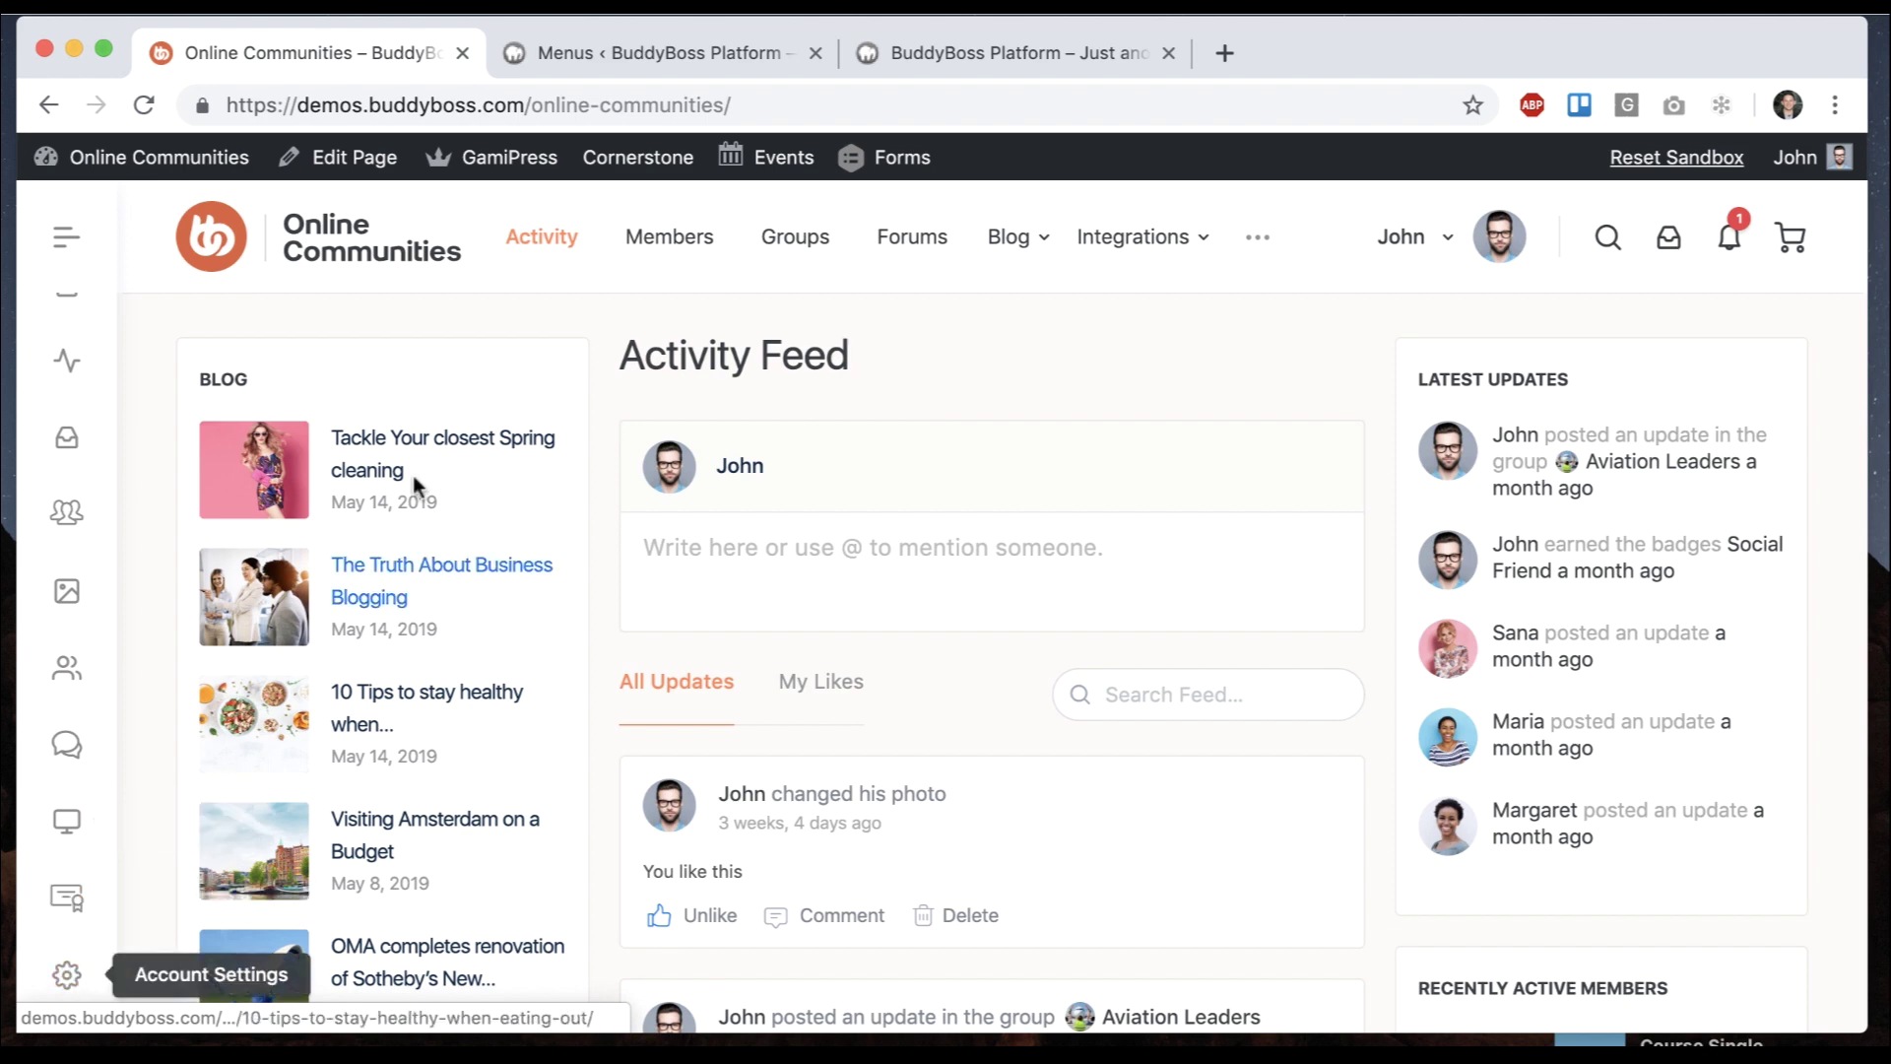
{"action": "left_click", "coordinate": [737, 51]}
Add the BuddyBoss Account link to the BuddyPanel menu
{"action": "scroll", "coordinate": [844, 634], "scroll_direction": "down", "scroll_amount": 5}
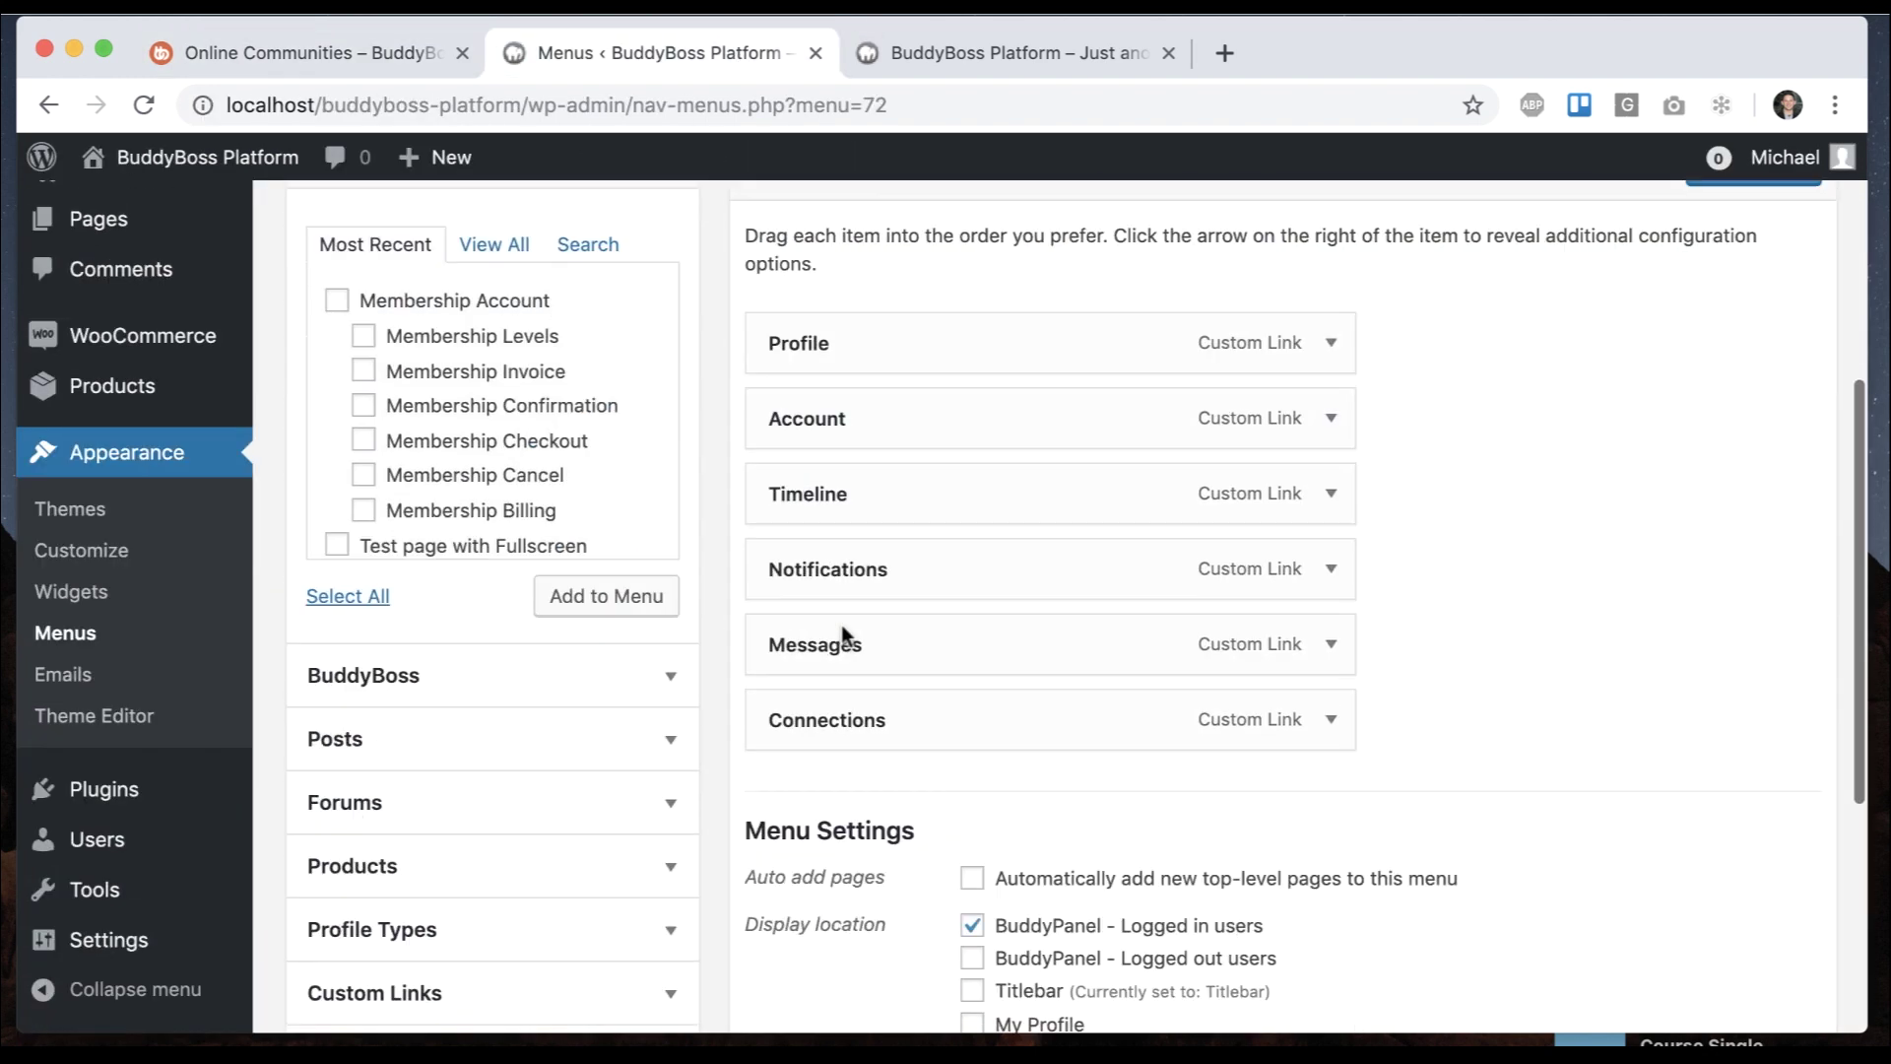
{"action": "scroll", "coordinate": [841, 620], "scroll_direction": "up", "scroll_amount": 2}
{"action": "scroll", "coordinate": [731, 278], "scroll_direction": "down", "scroll_amount": 5}
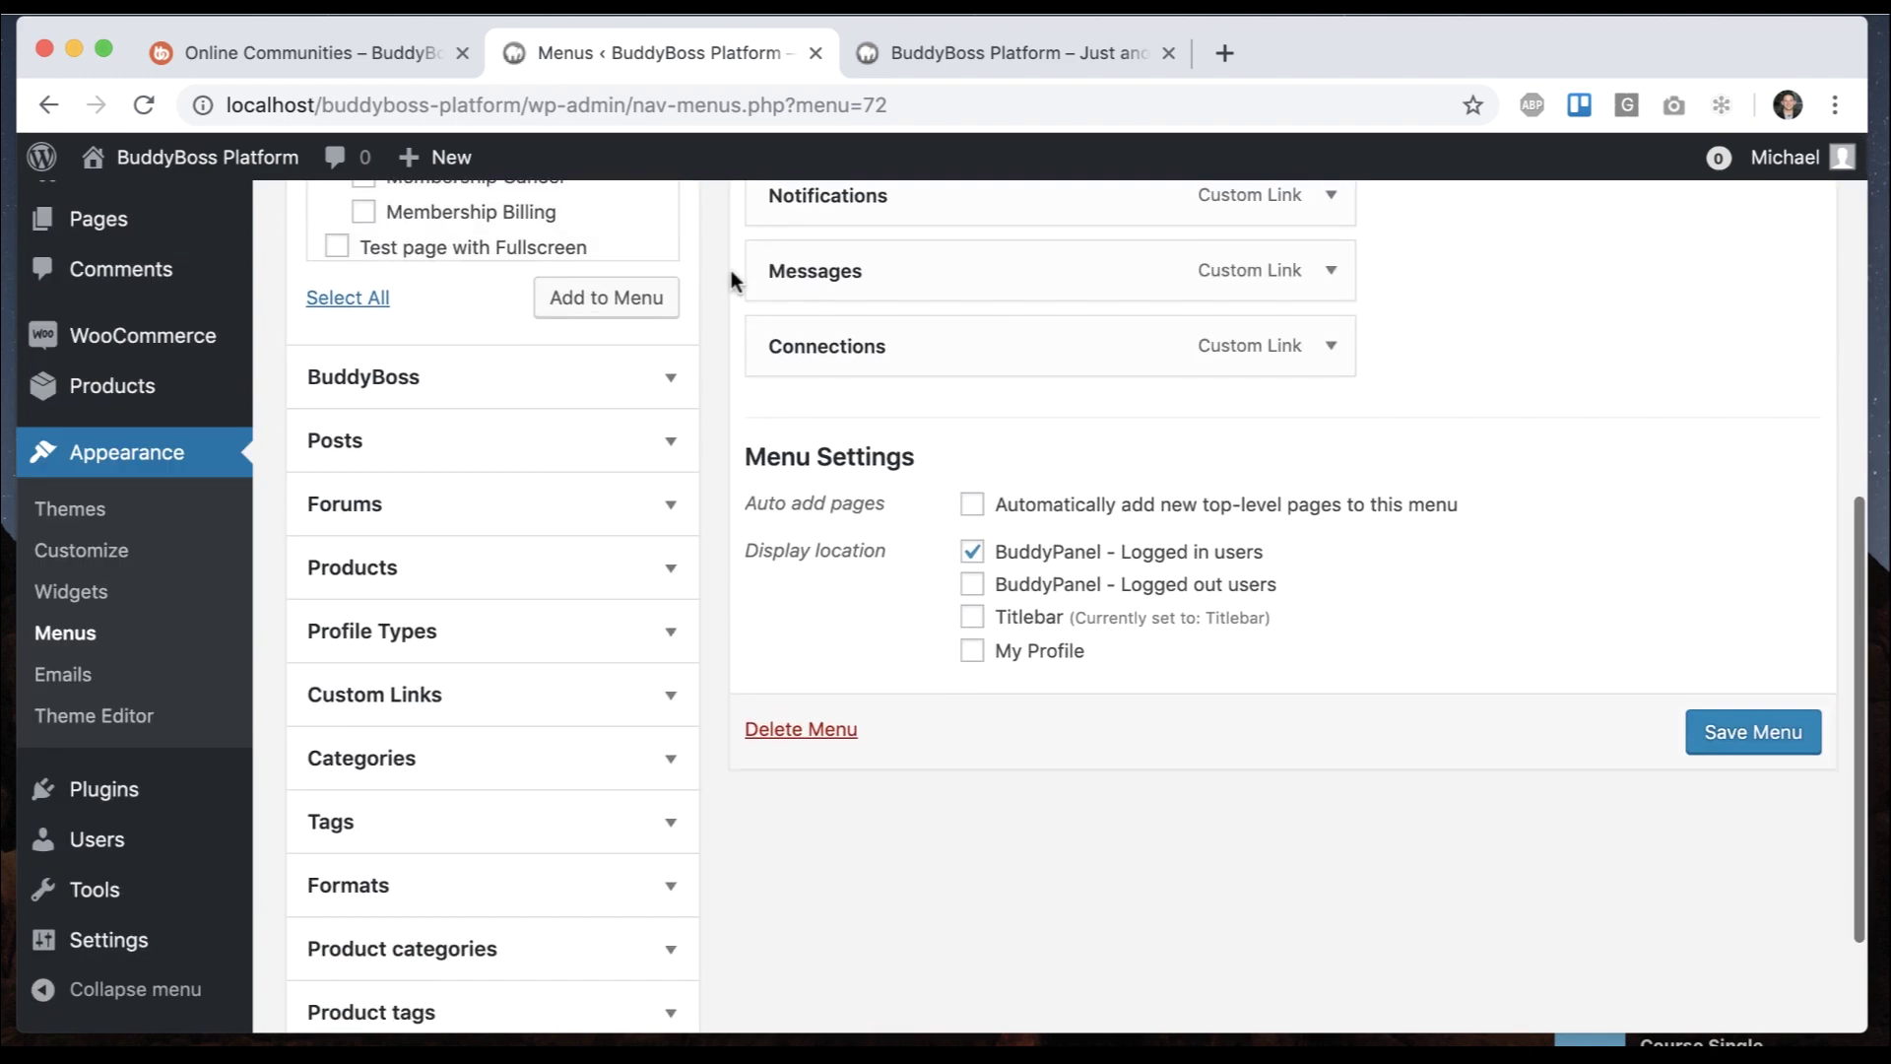
{"action": "left_click", "coordinate": [597, 374]}
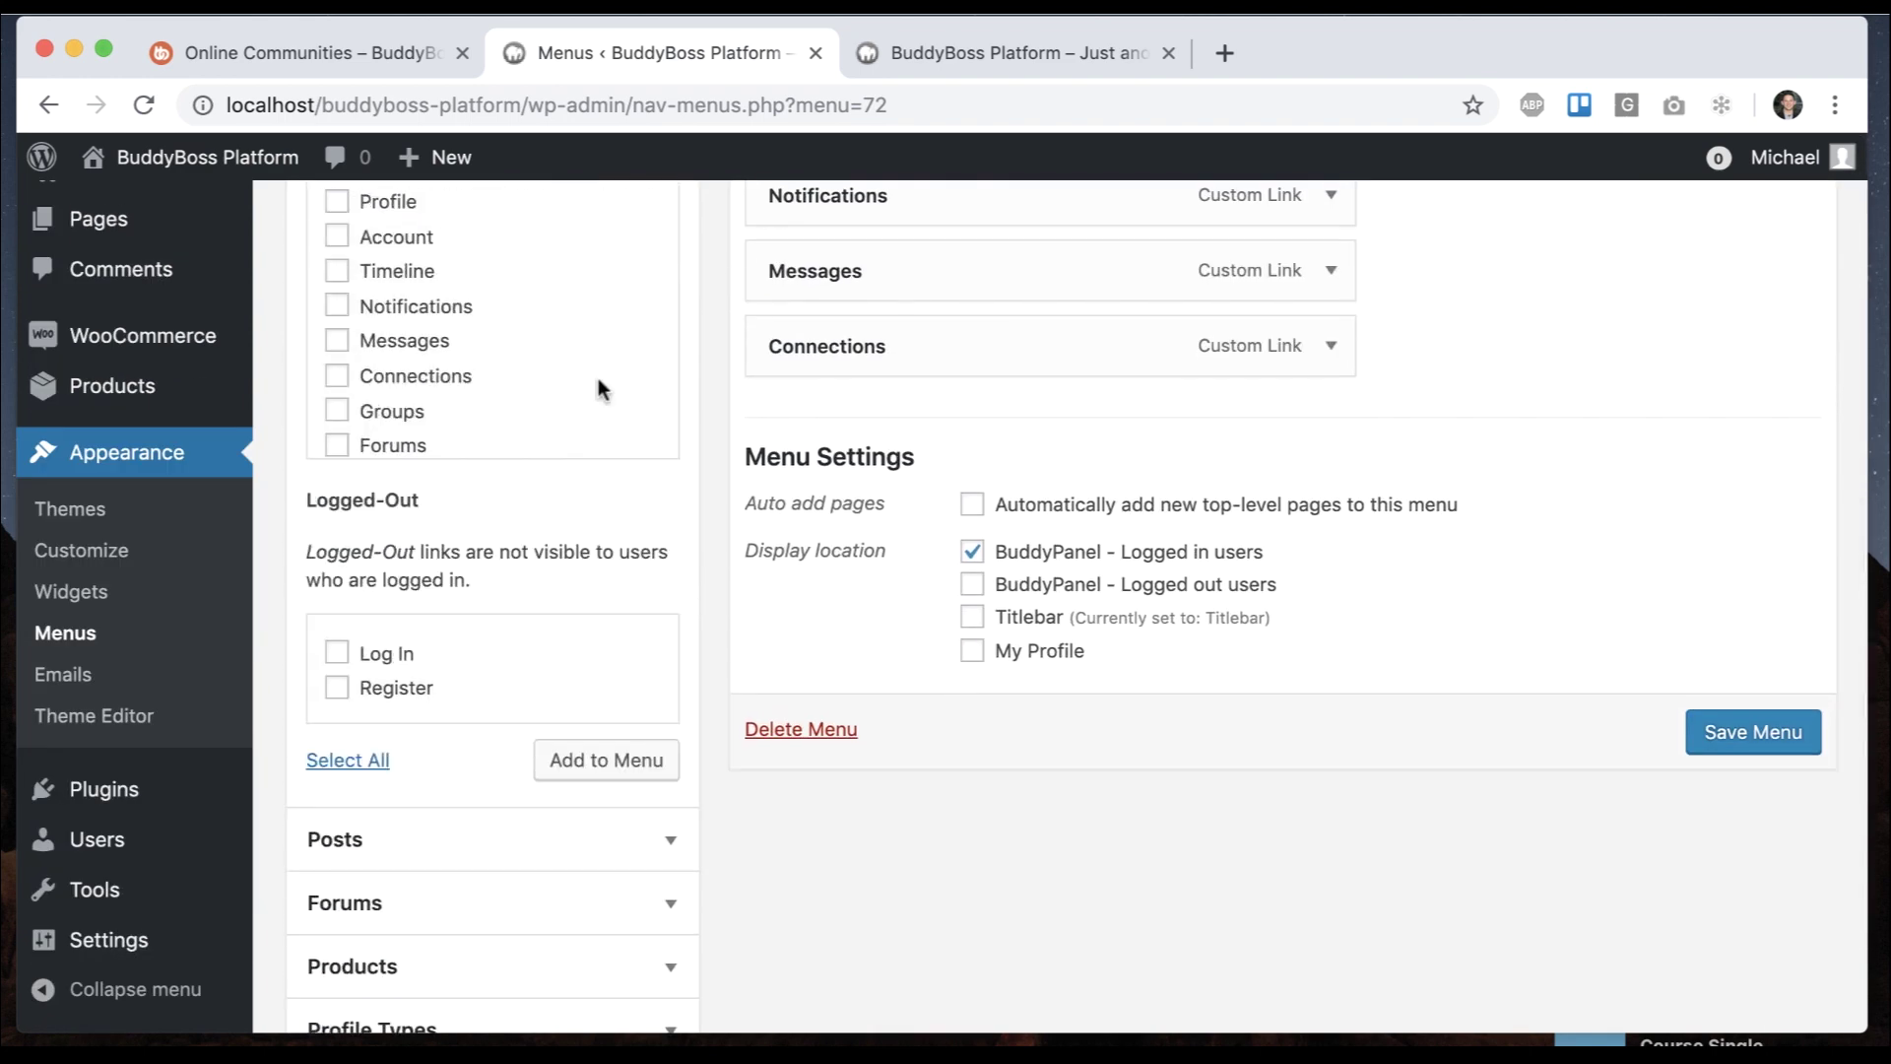
{"action": "scroll", "coordinate": [599, 382], "scroll_direction": "up", "scroll_amount": 2}
{"action": "left_click", "coordinate": [410, 394]}
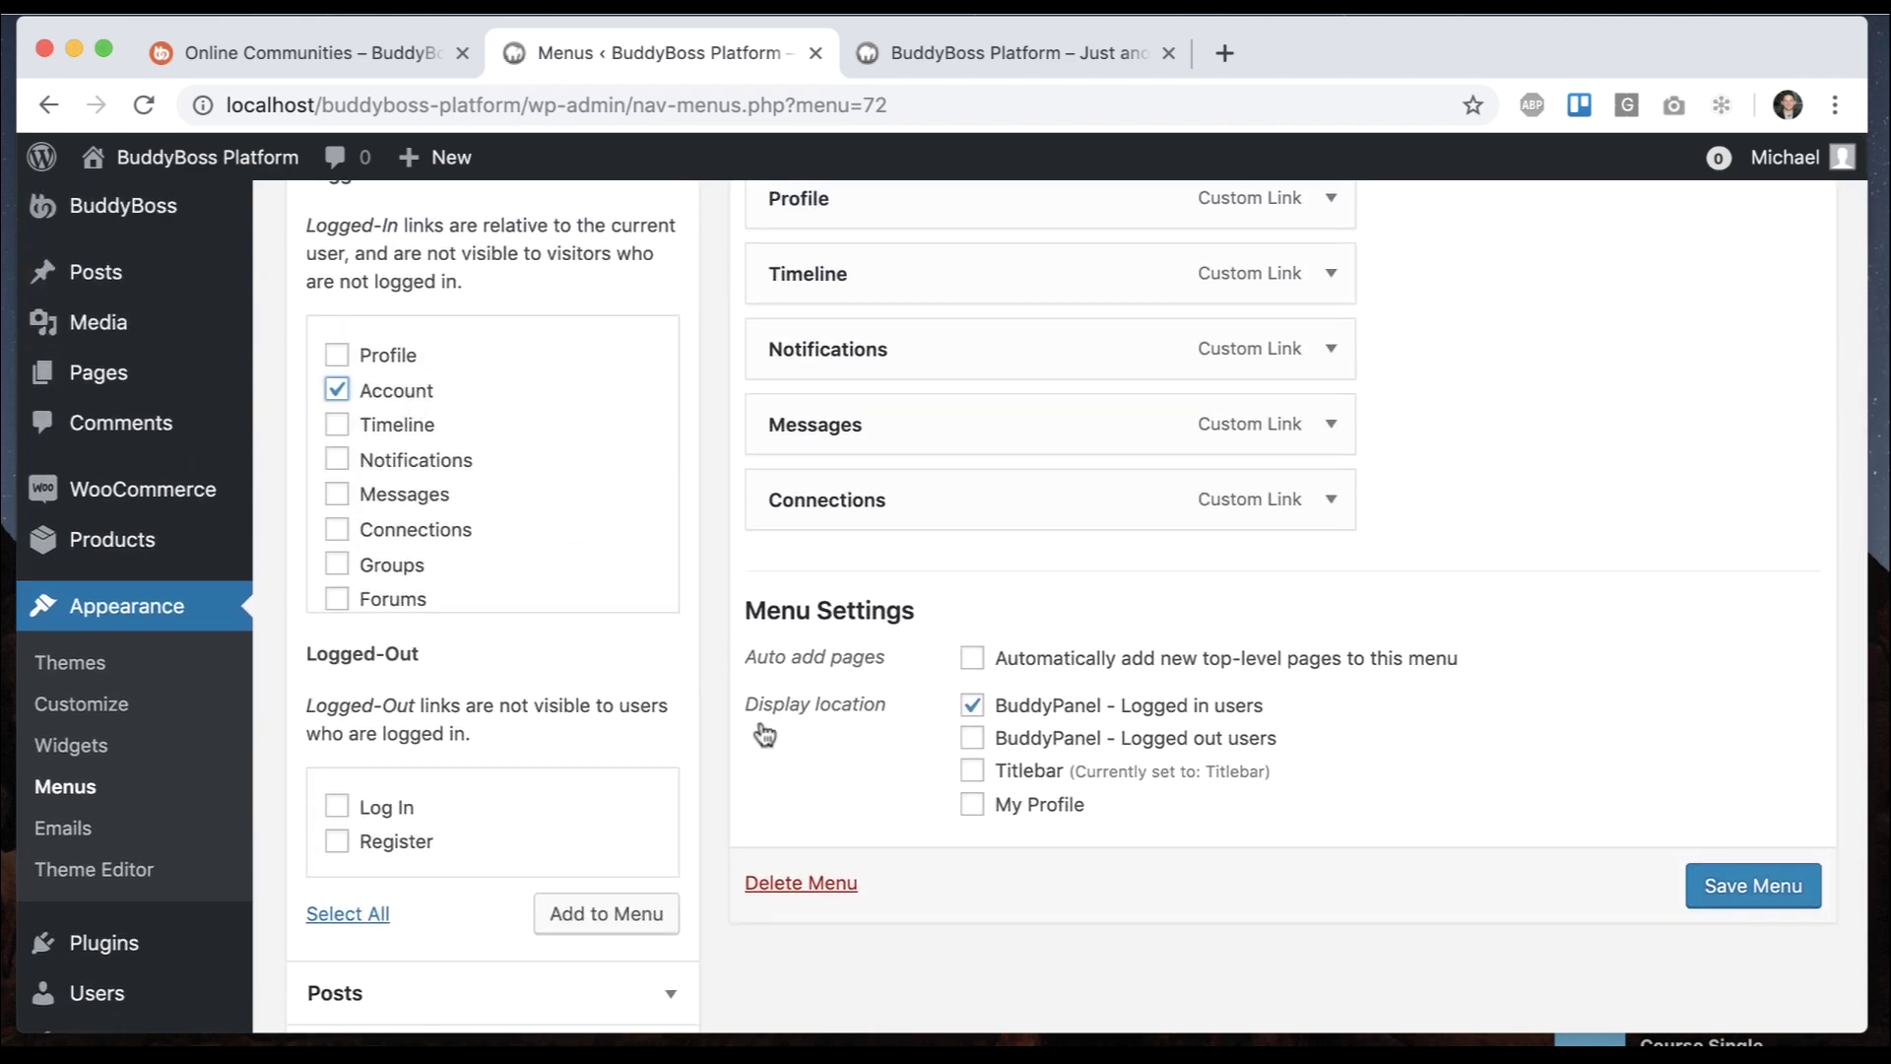
{"action": "left_click", "coordinate": [596, 921]}
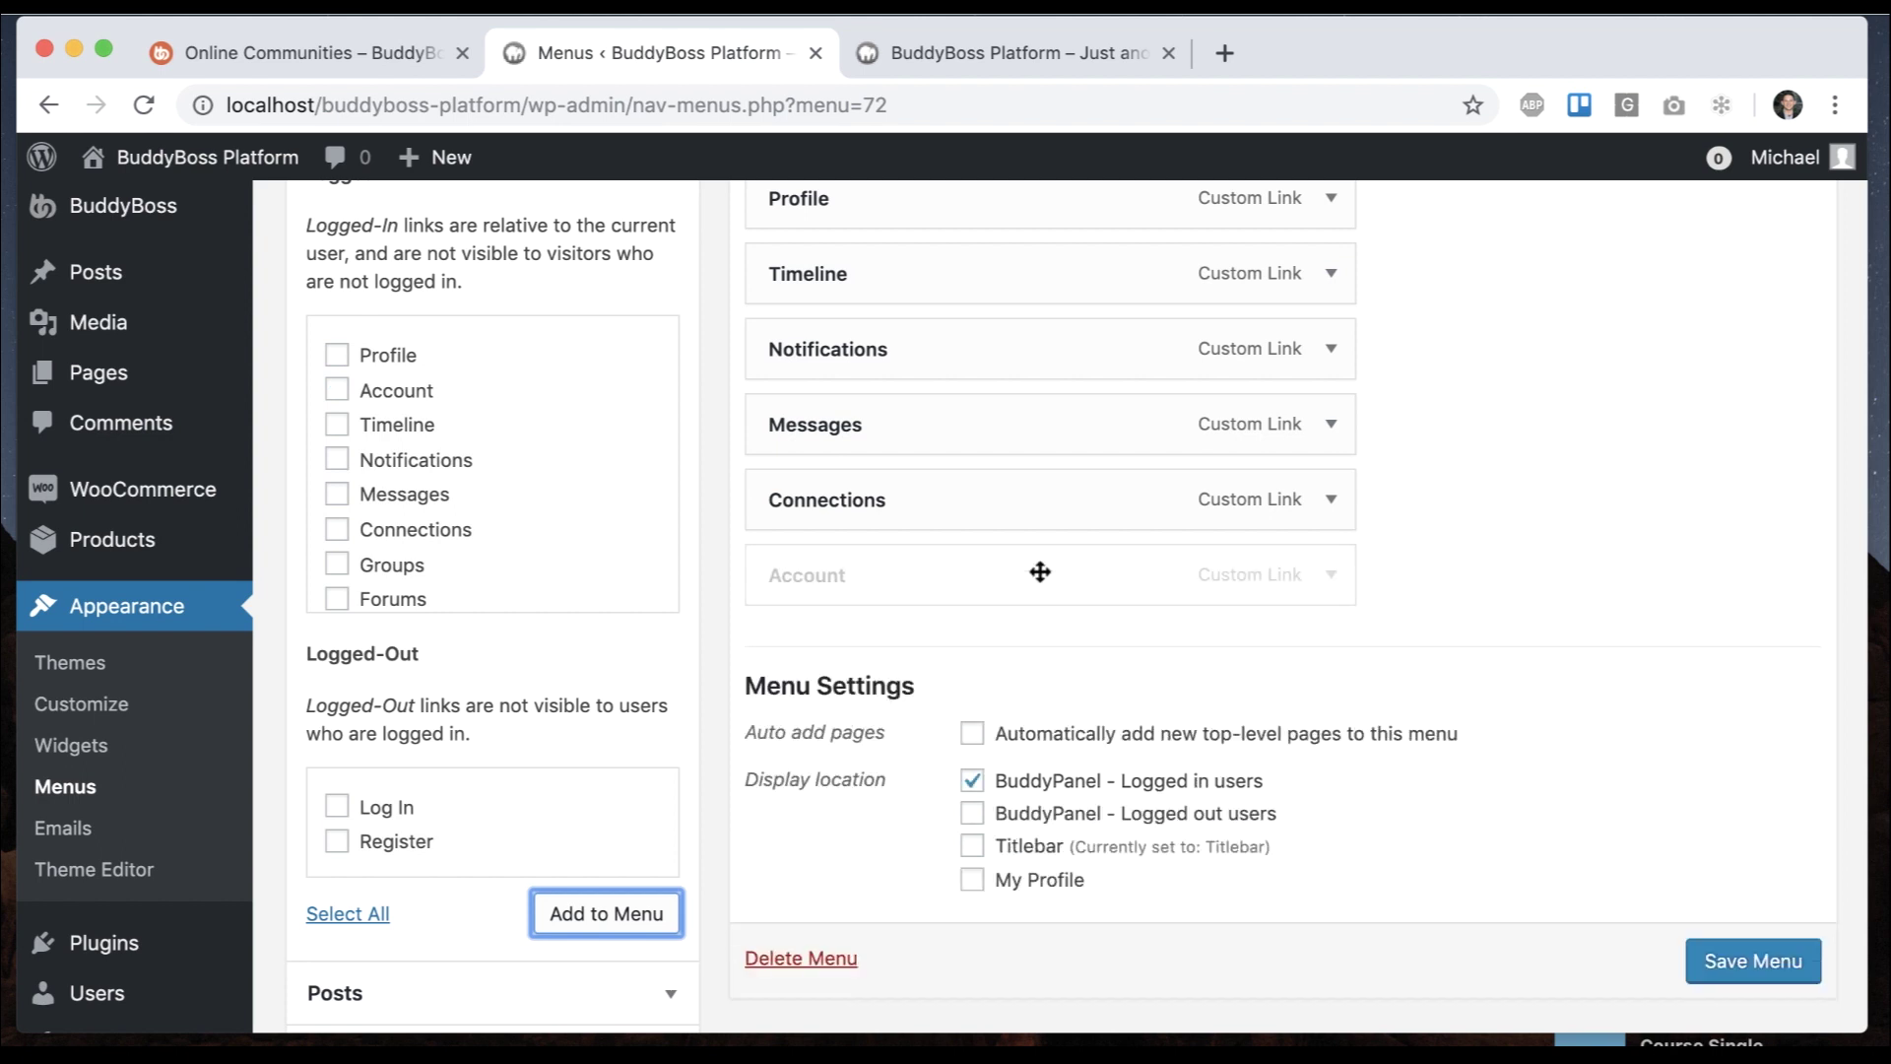
Set the Account item to Stick to Bottom, save the menu, and check the front end
{"action": "left_click", "coordinate": [1335, 581]}
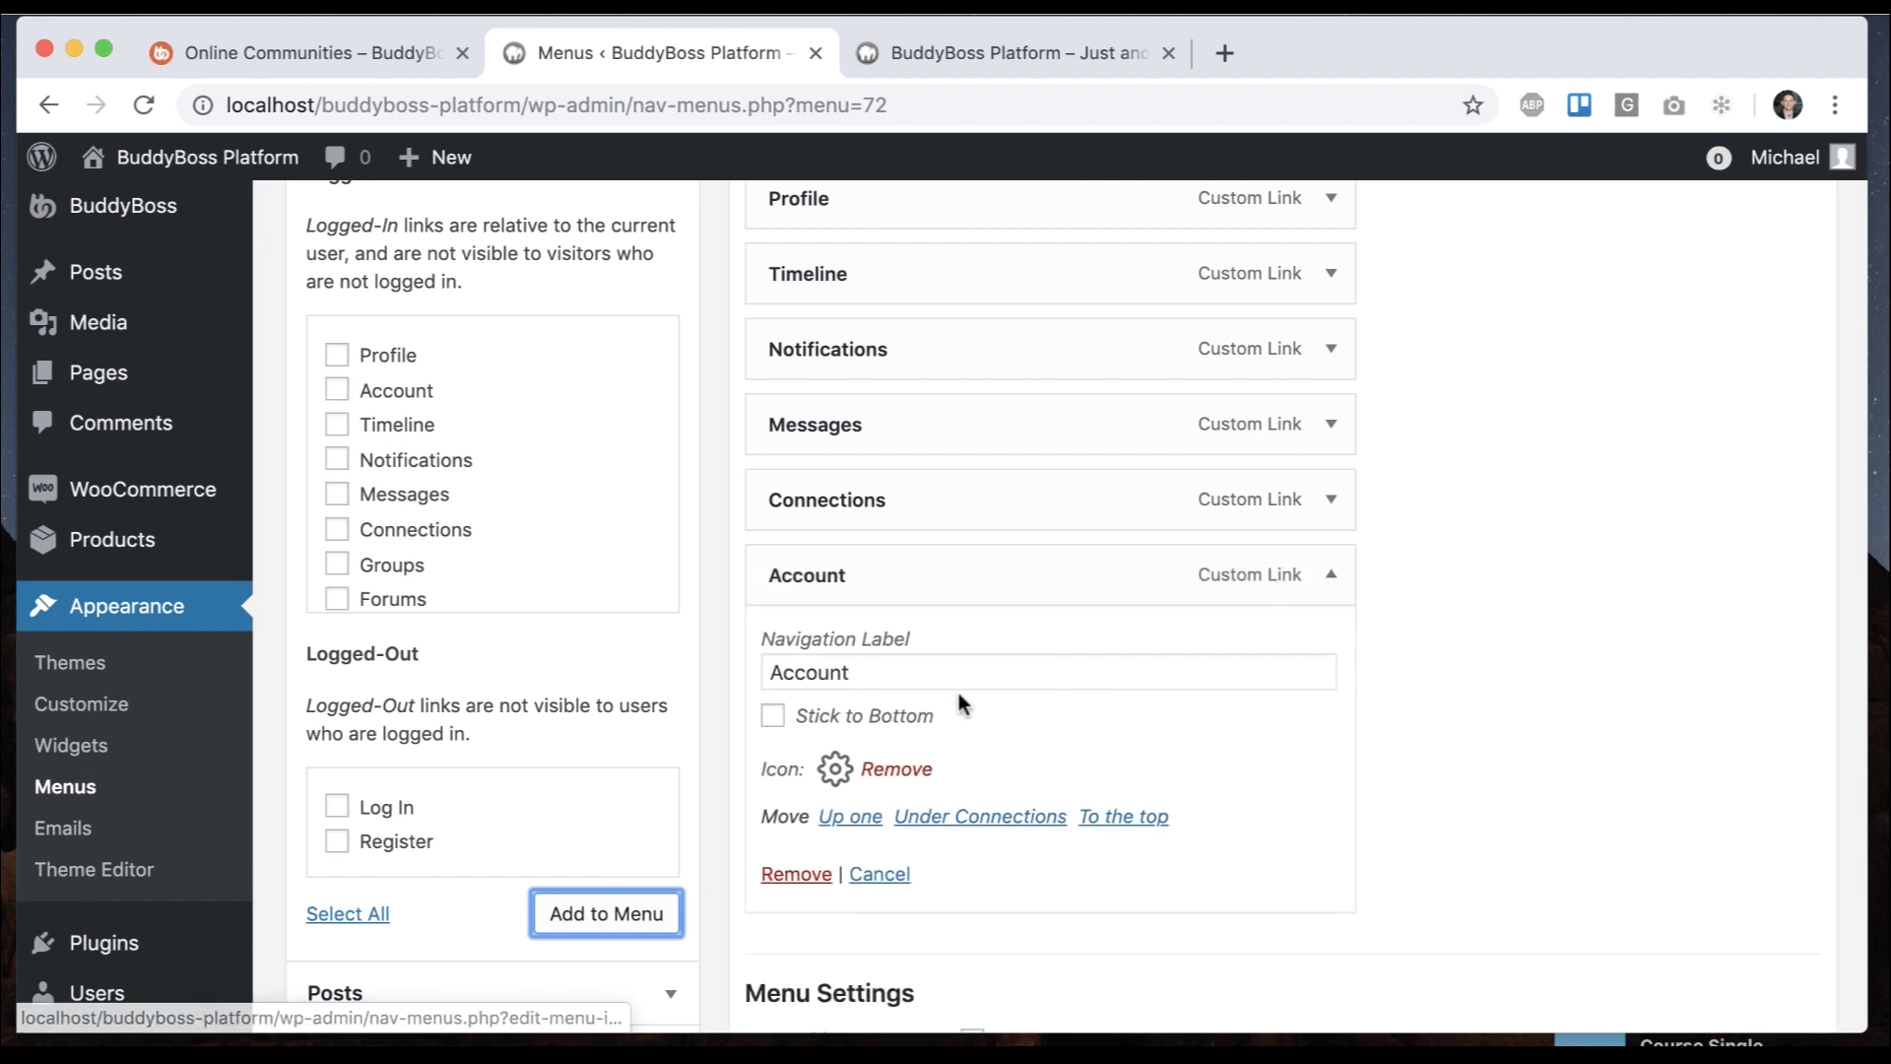
{"action": "left_click", "coordinate": [900, 722]}
{"action": "left_click", "coordinate": [1330, 589]}
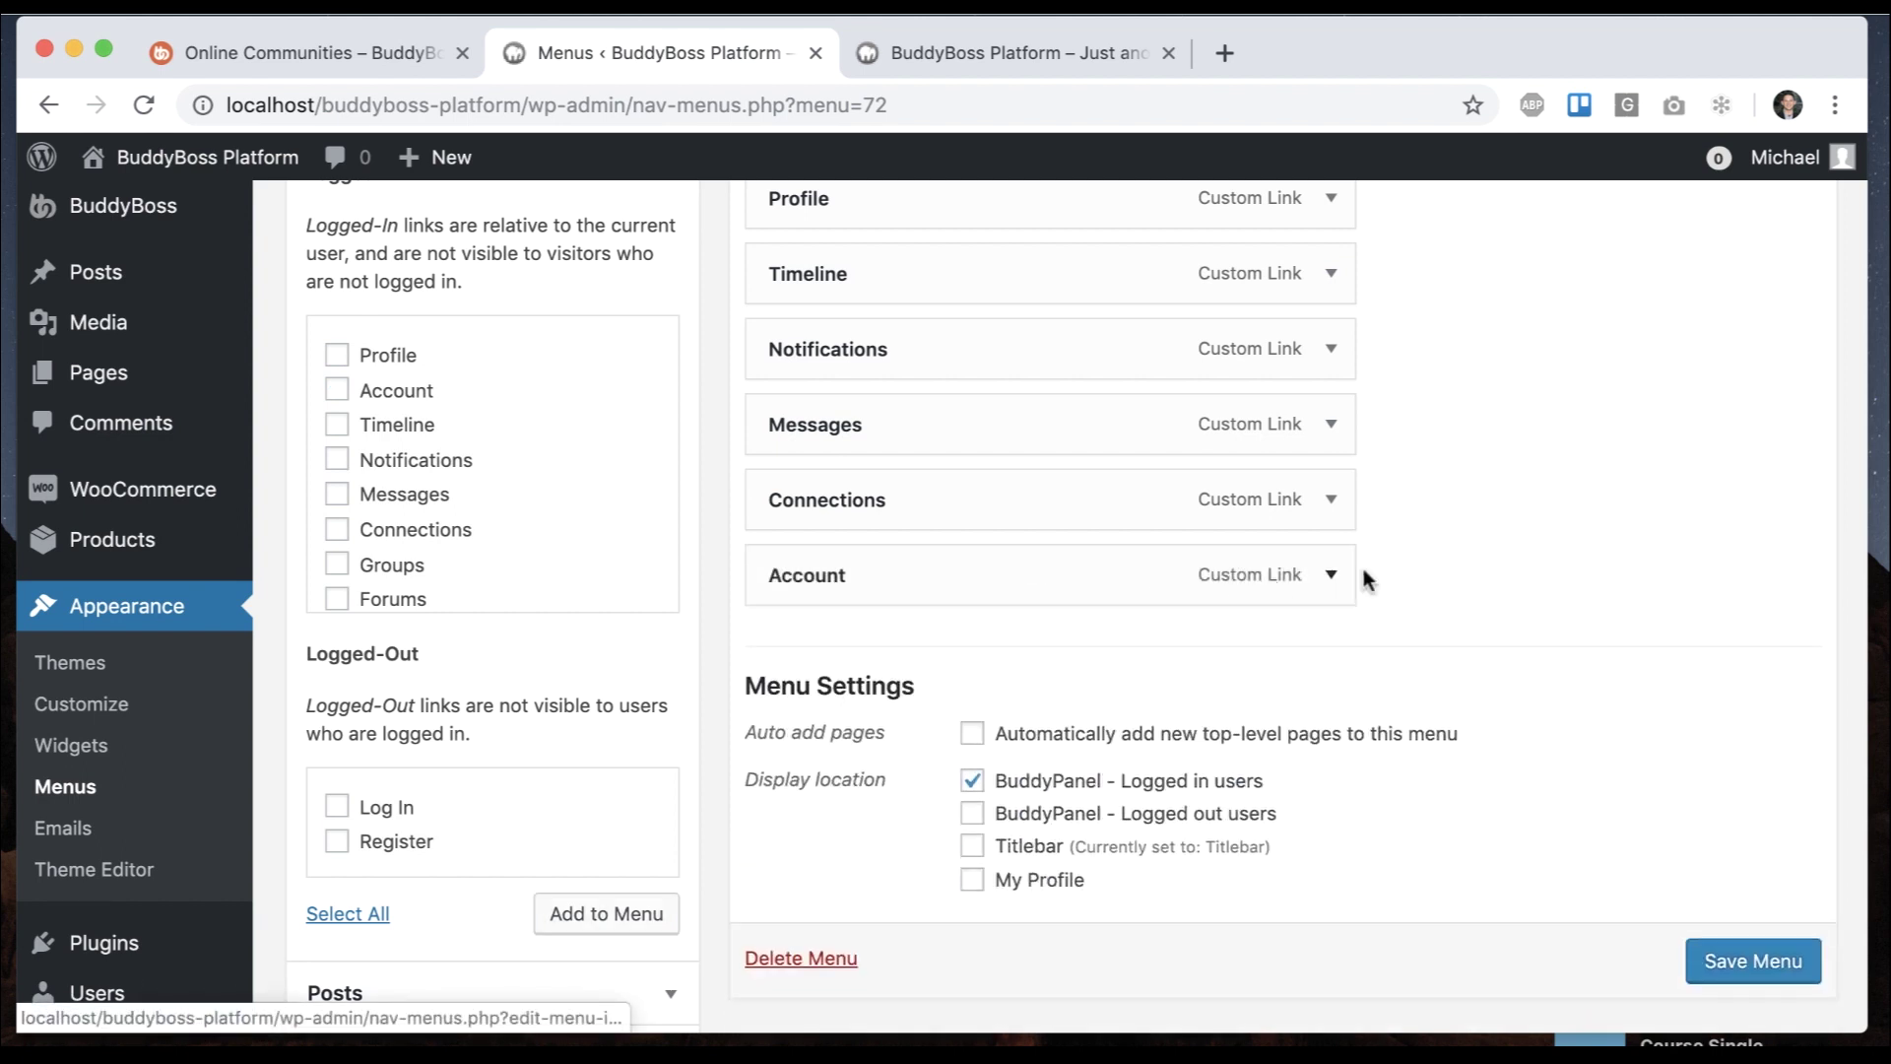
{"action": "left_click", "coordinate": [1749, 963]}
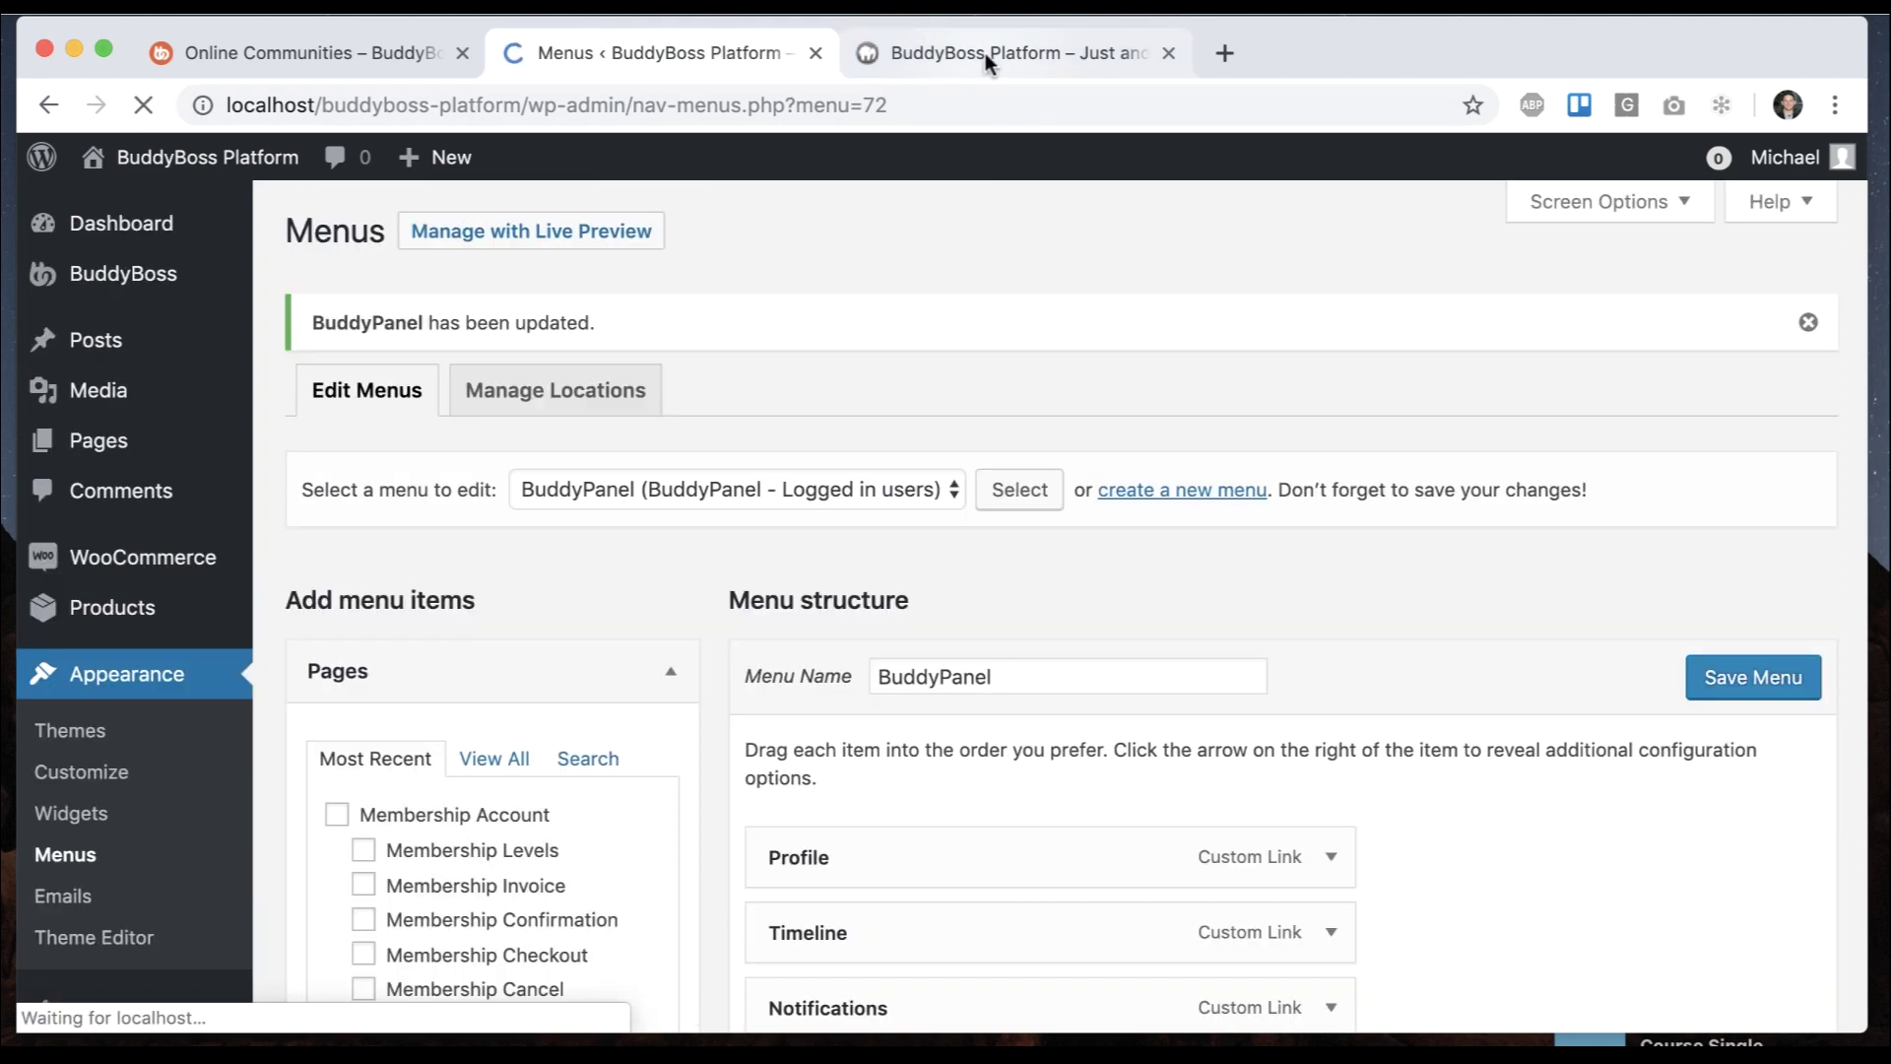
{"action": "left_click", "coordinate": [985, 54]}
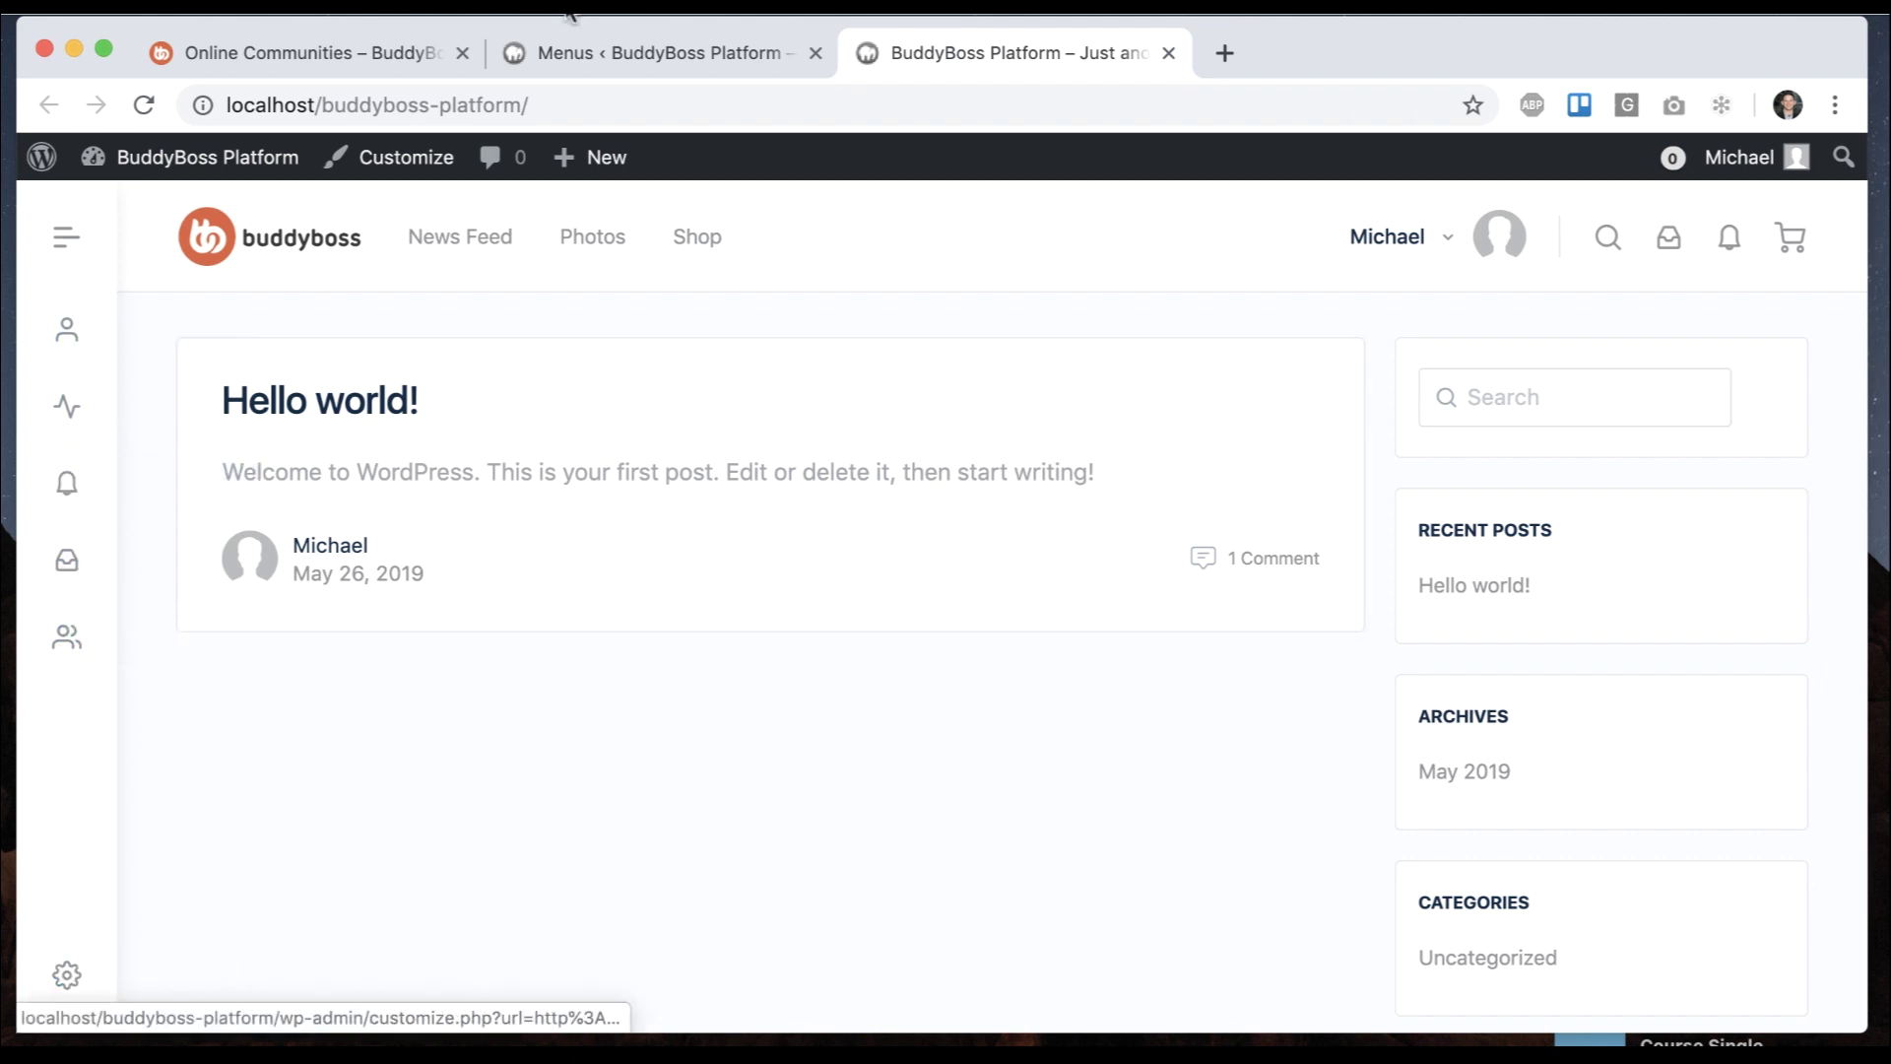
{"action": "left_click", "coordinate": [613, 55]}
Browse the Profile item's icon choices without changing its icon, then compare the local and demo front pages
{"action": "scroll", "coordinate": [1231, 711], "scroll_direction": "down", "scroll_amount": 3}
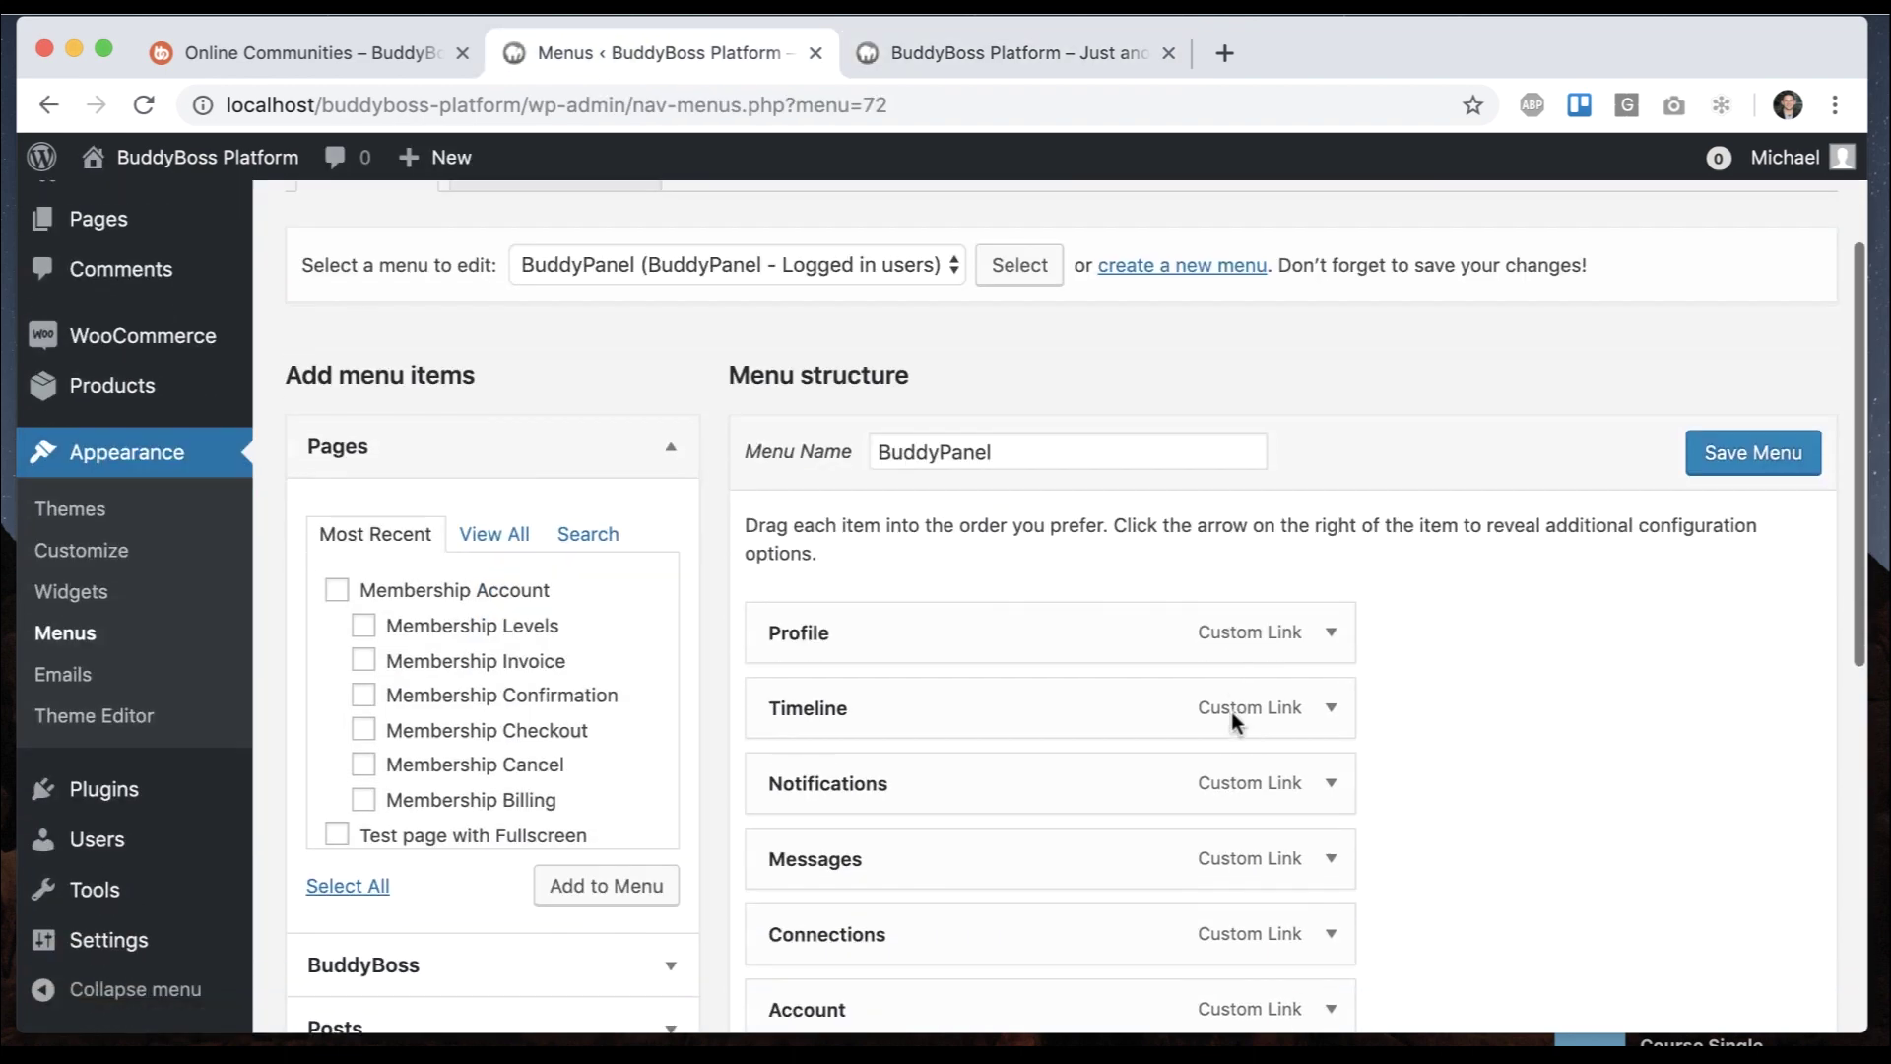
{"action": "left_click", "coordinate": [1330, 595]}
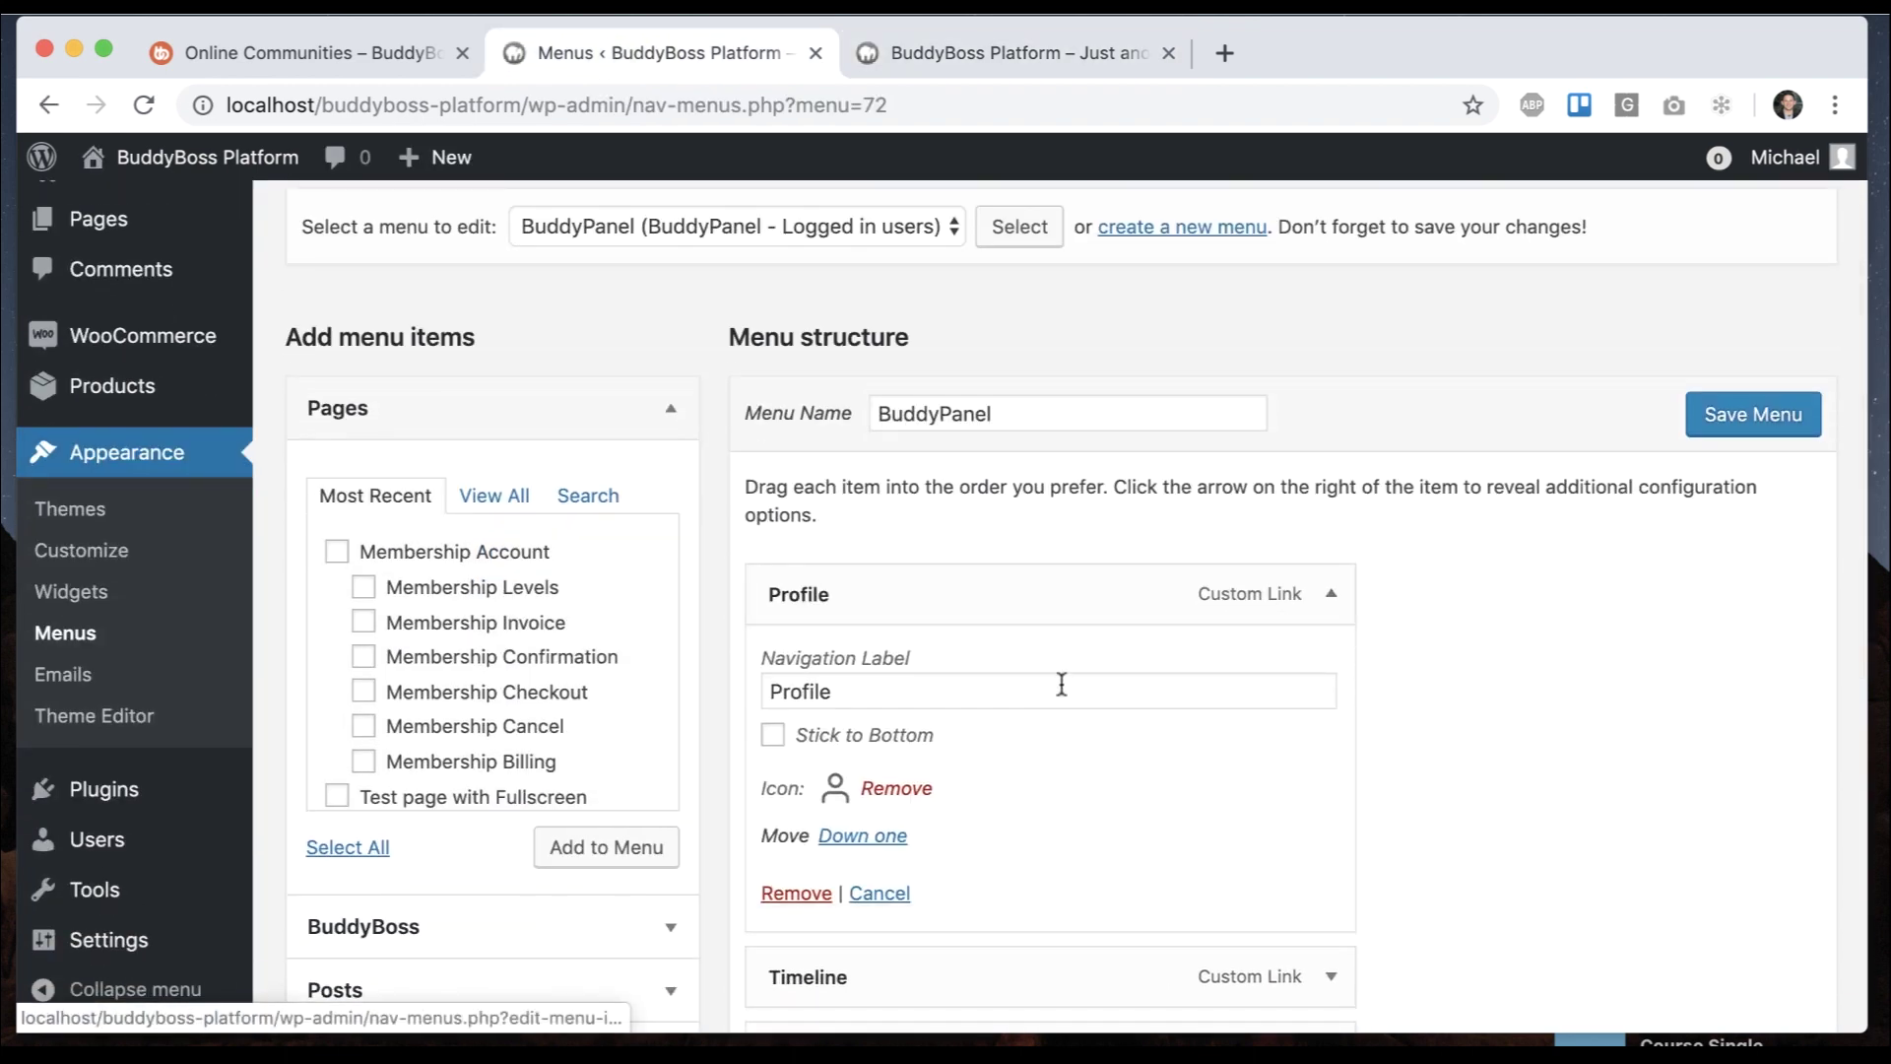
{"action": "left_click", "coordinate": [839, 793]}
{"action": "left_click", "coordinate": [836, 789]}
{"action": "scroll", "coordinate": [806, 696], "scroll_direction": "down", "scroll_amount": 10}
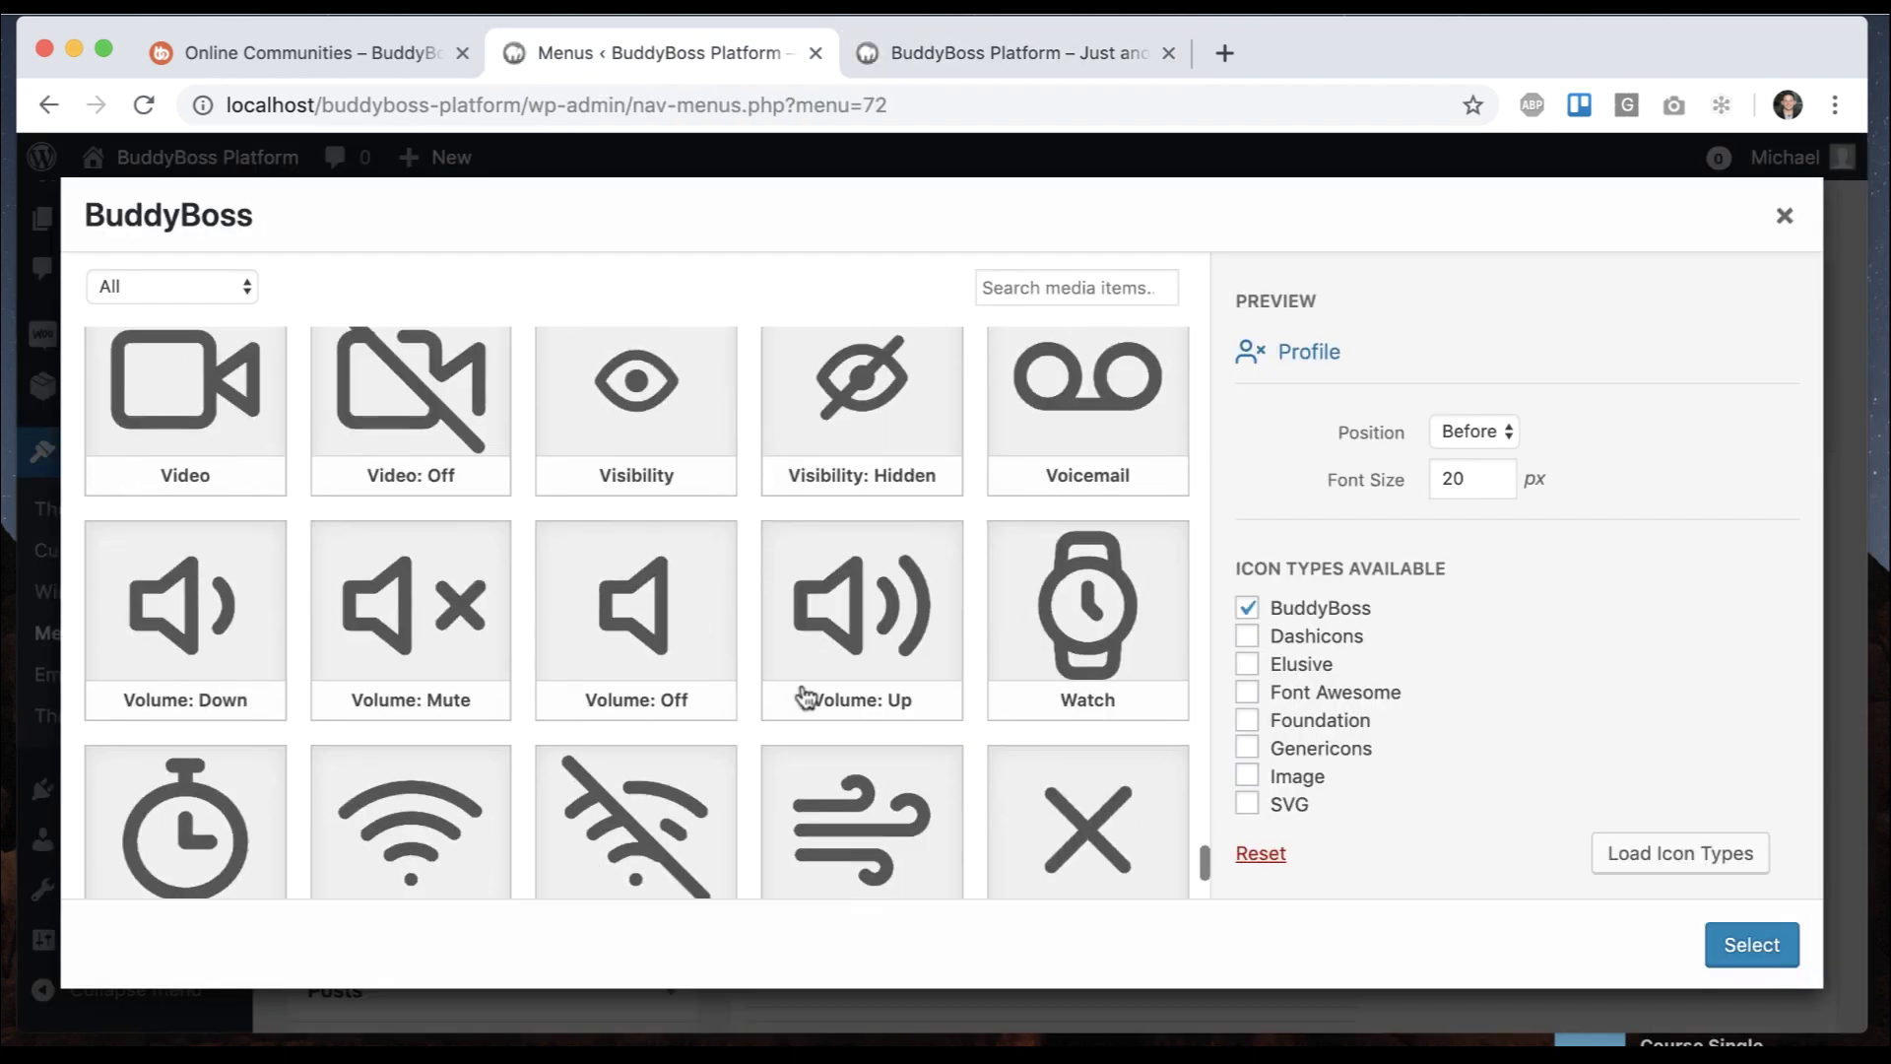
{"action": "scroll", "coordinate": [806, 695], "scroll_direction": "down", "scroll_amount": 2}
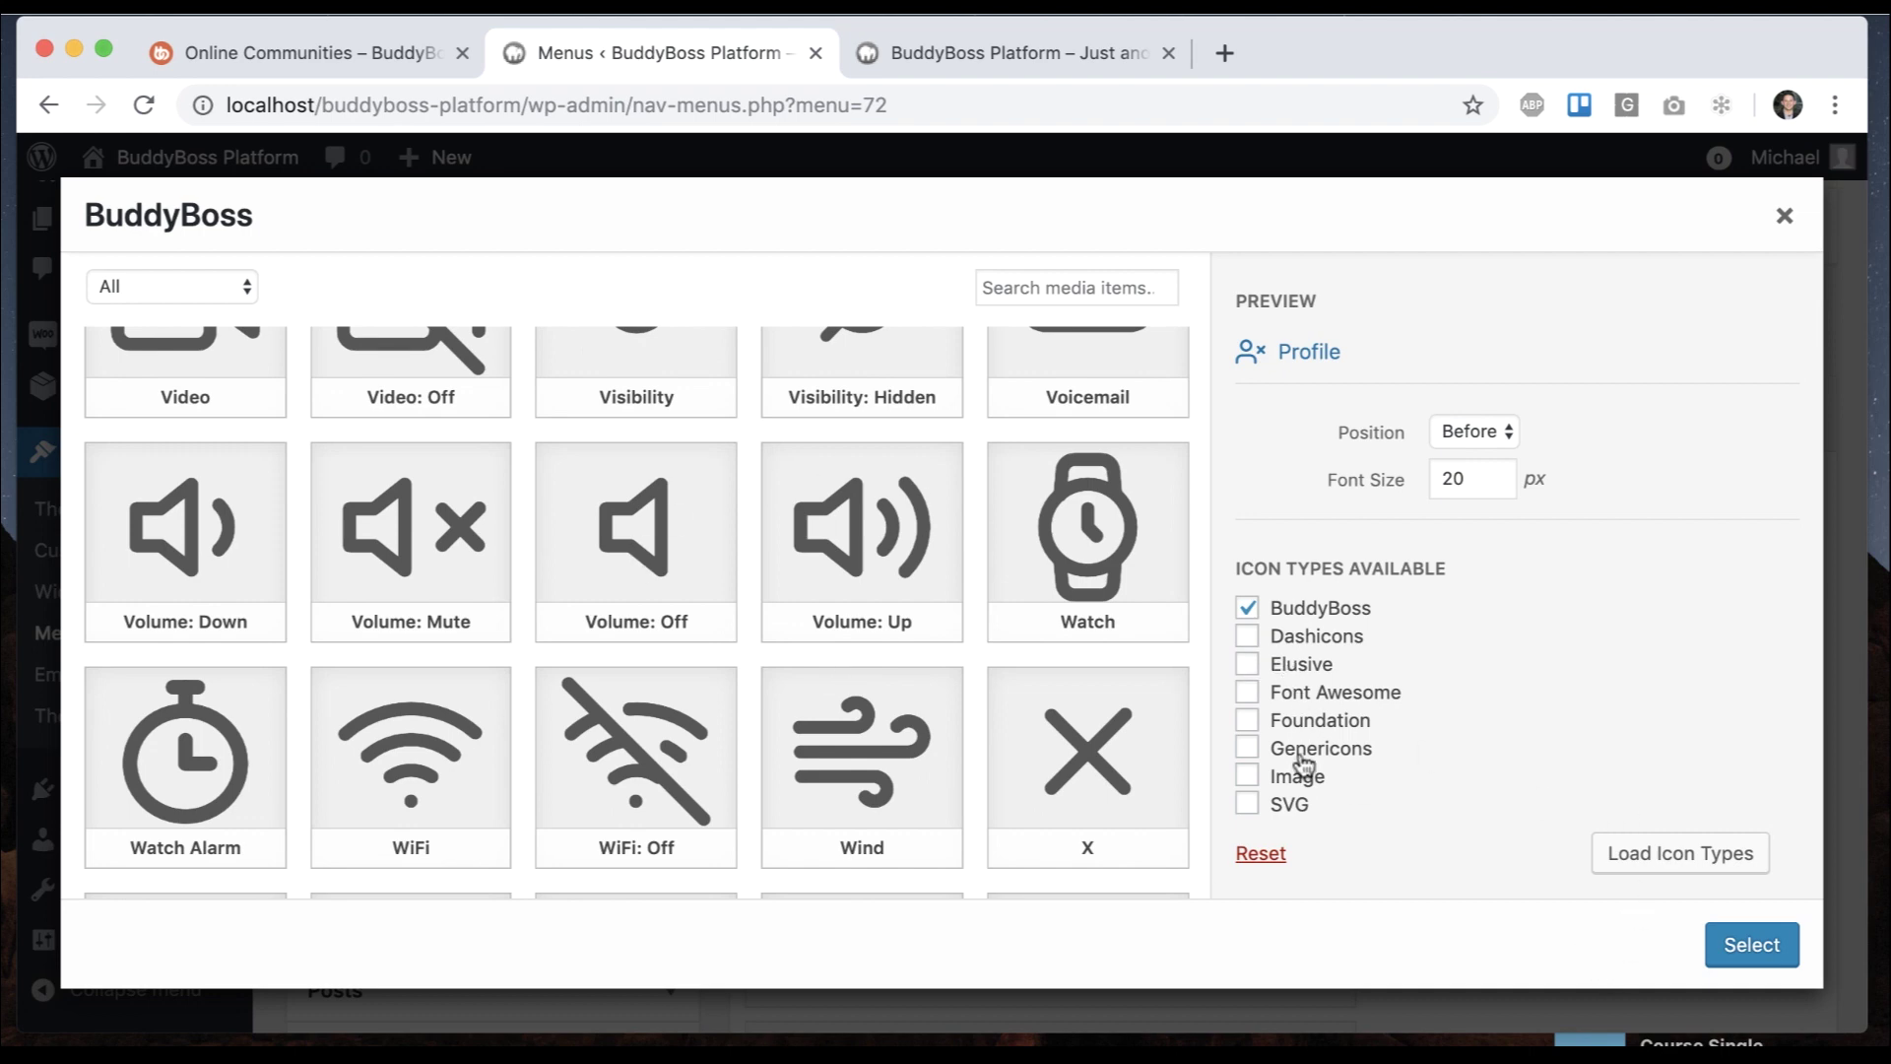
{"action": "left_click", "coordinate": [1784, 215]}
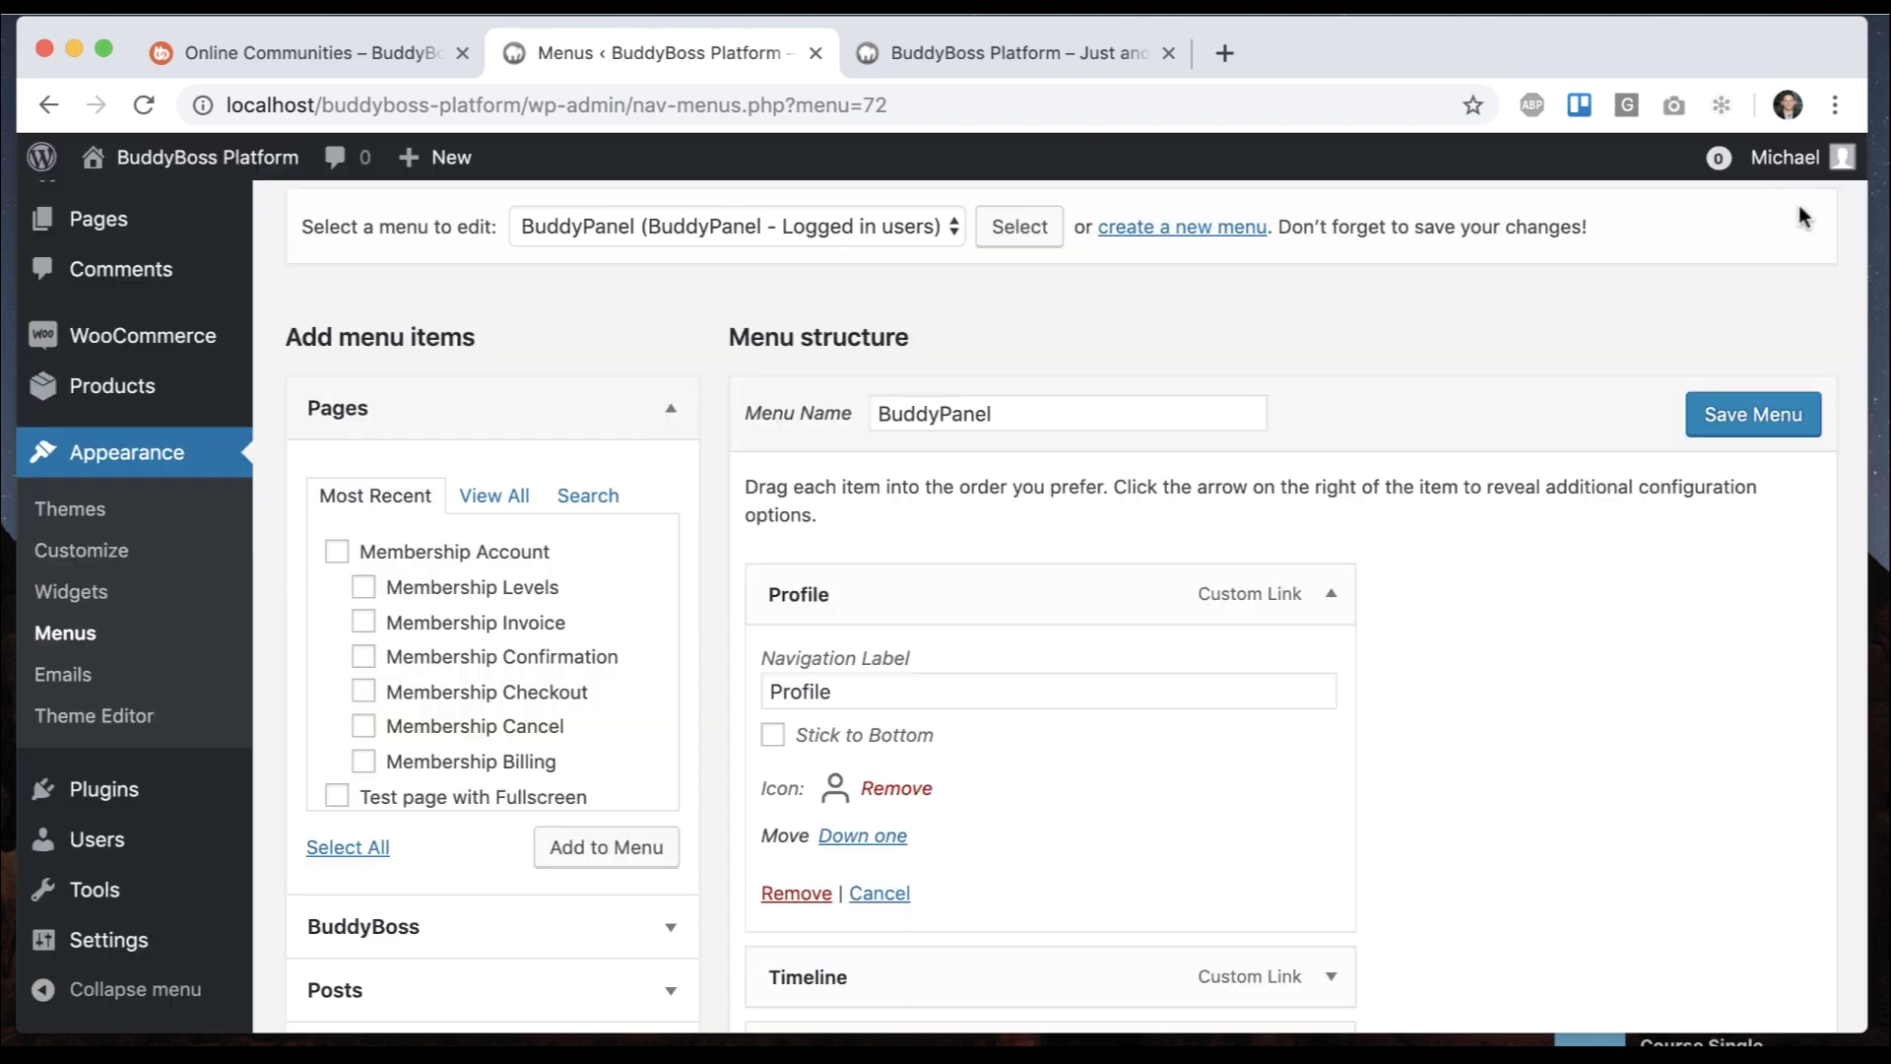
{"action": "left_click", "coordinate": [983, 53]}
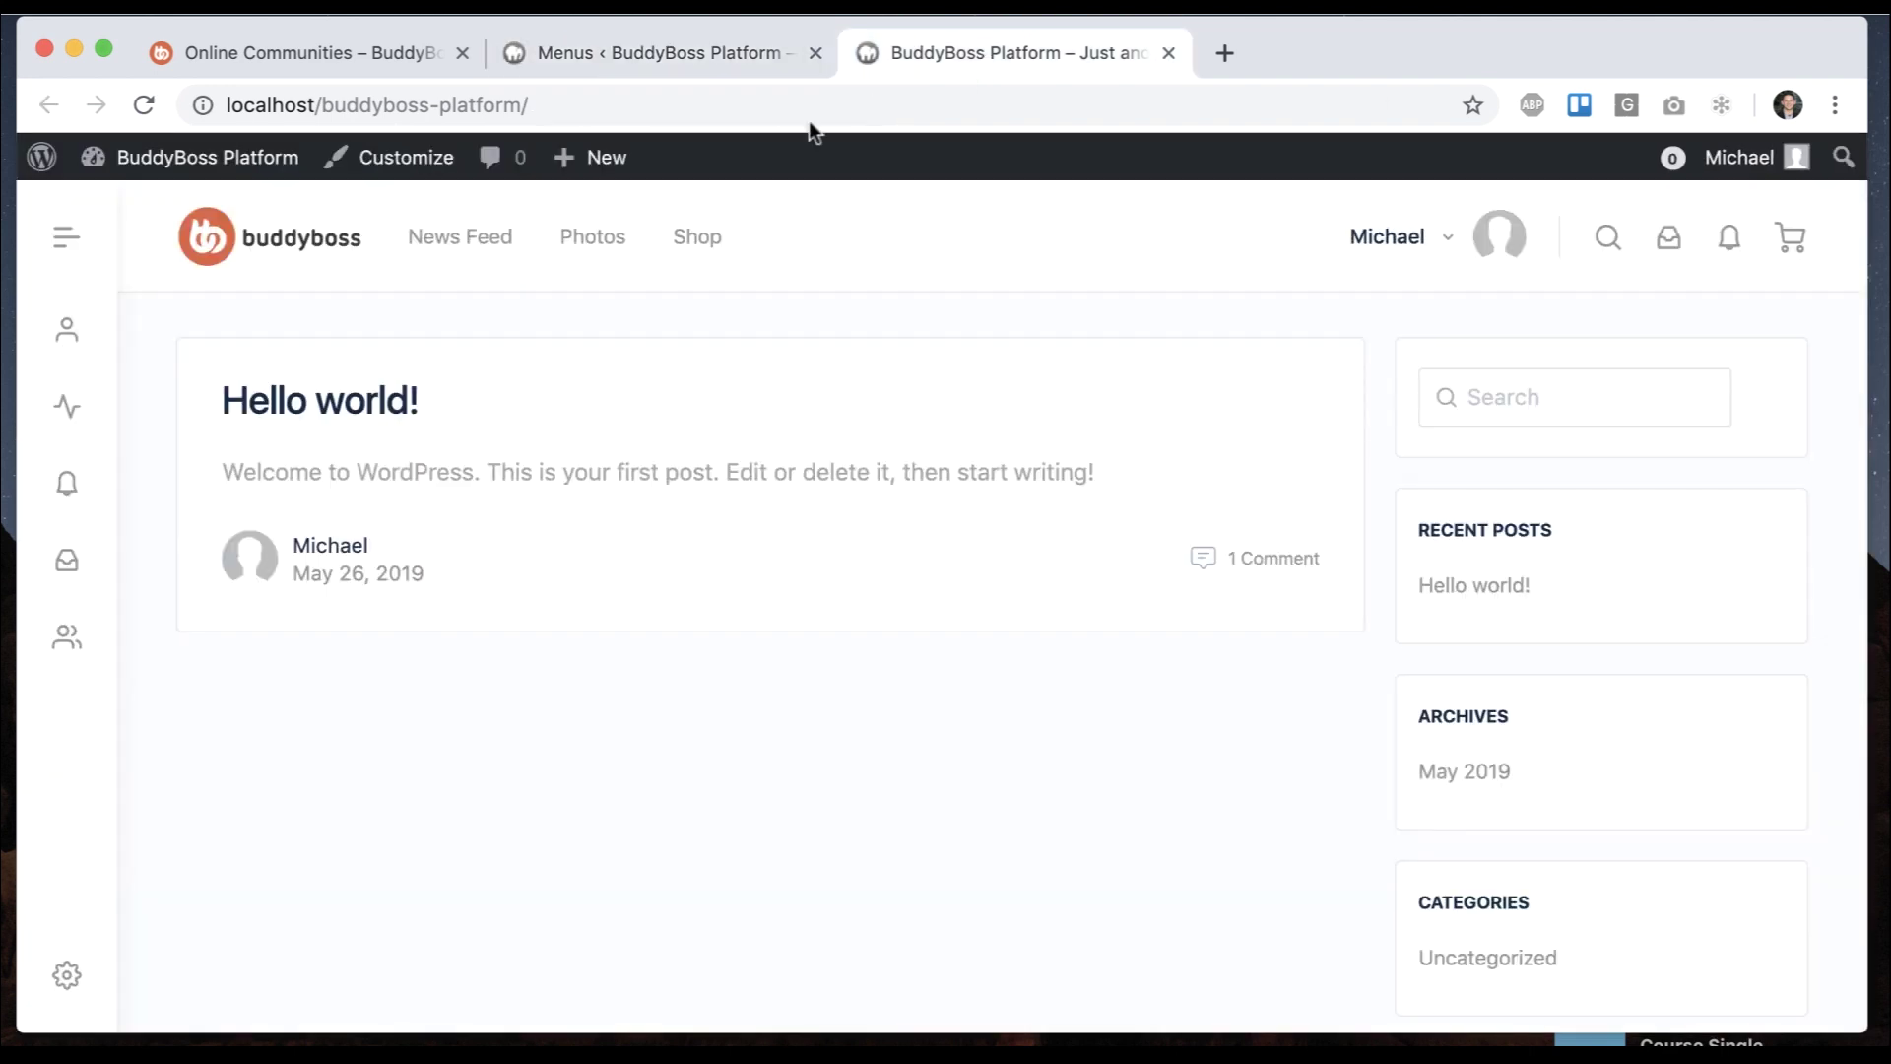
{"action": "left_click", "coordinate": [363, 39]}
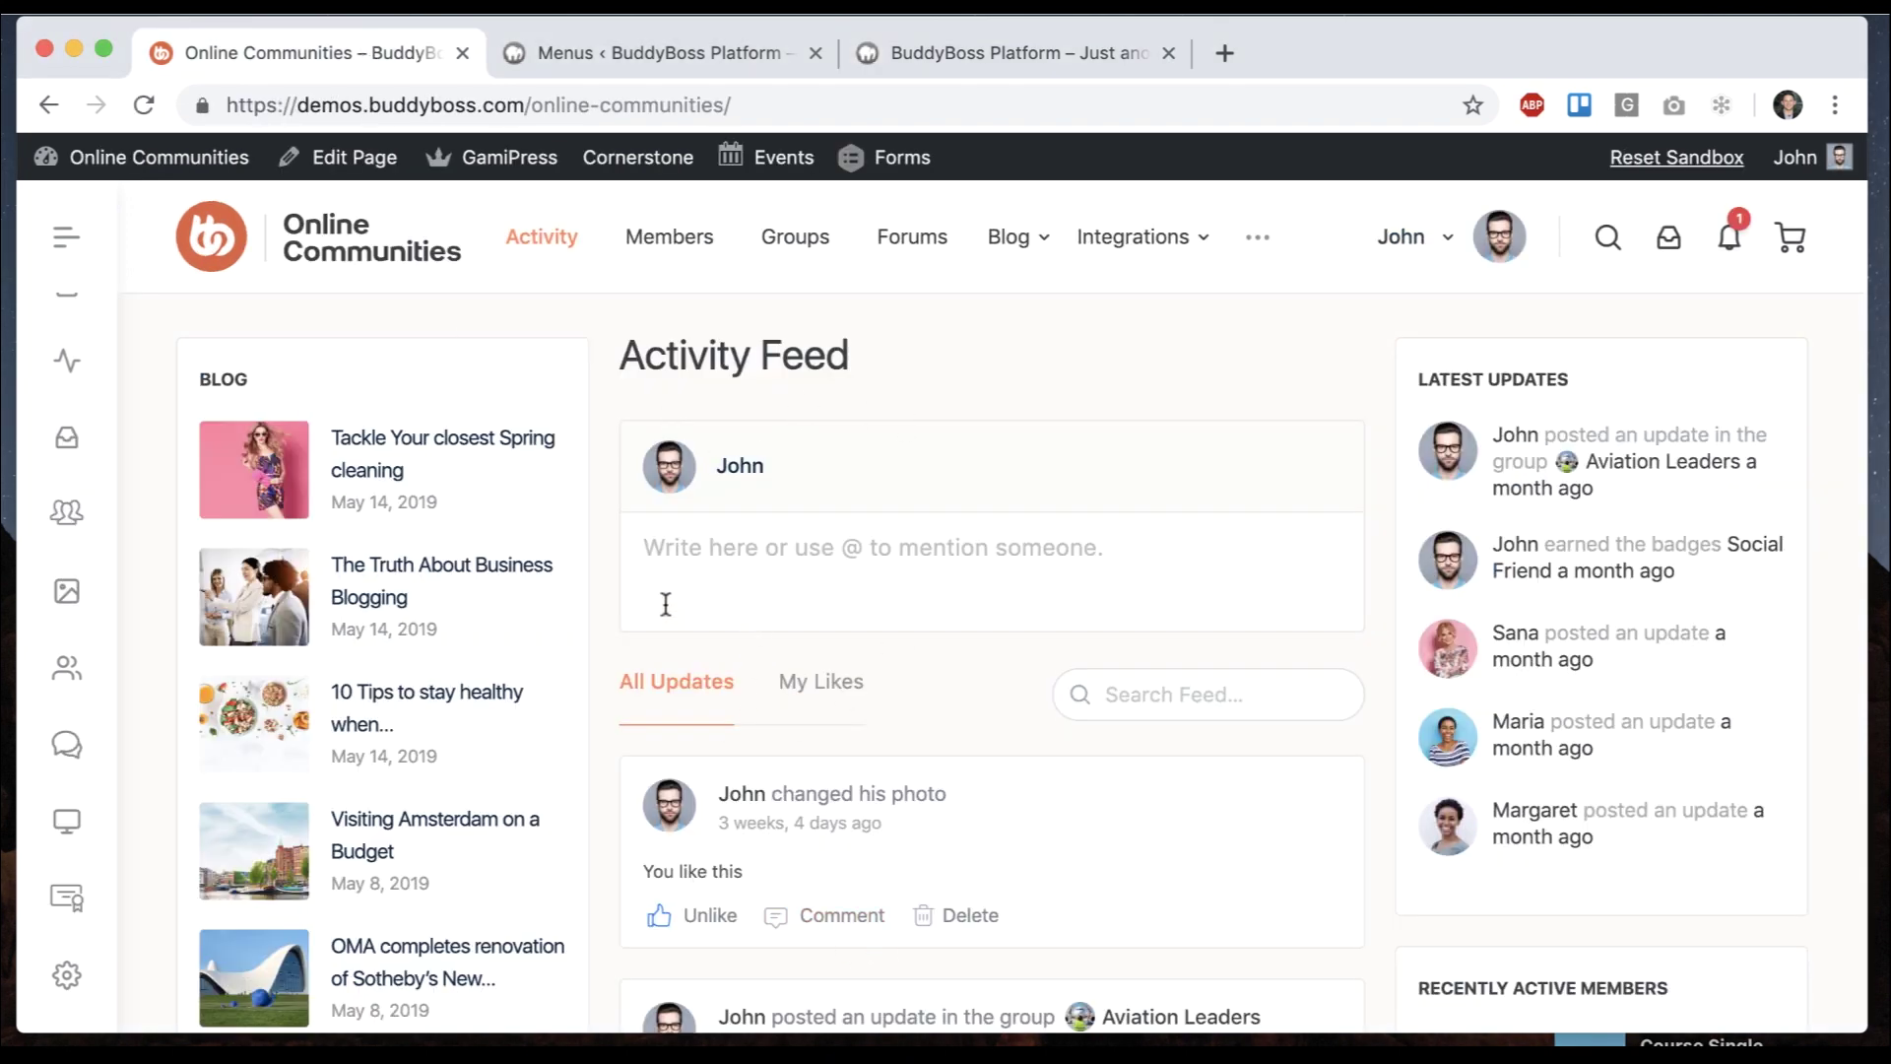
Open and cancel the demo Activity Feed post box, then return to the local Menus editor
{"action": "left_click", "coordinate": [1017, 532]}
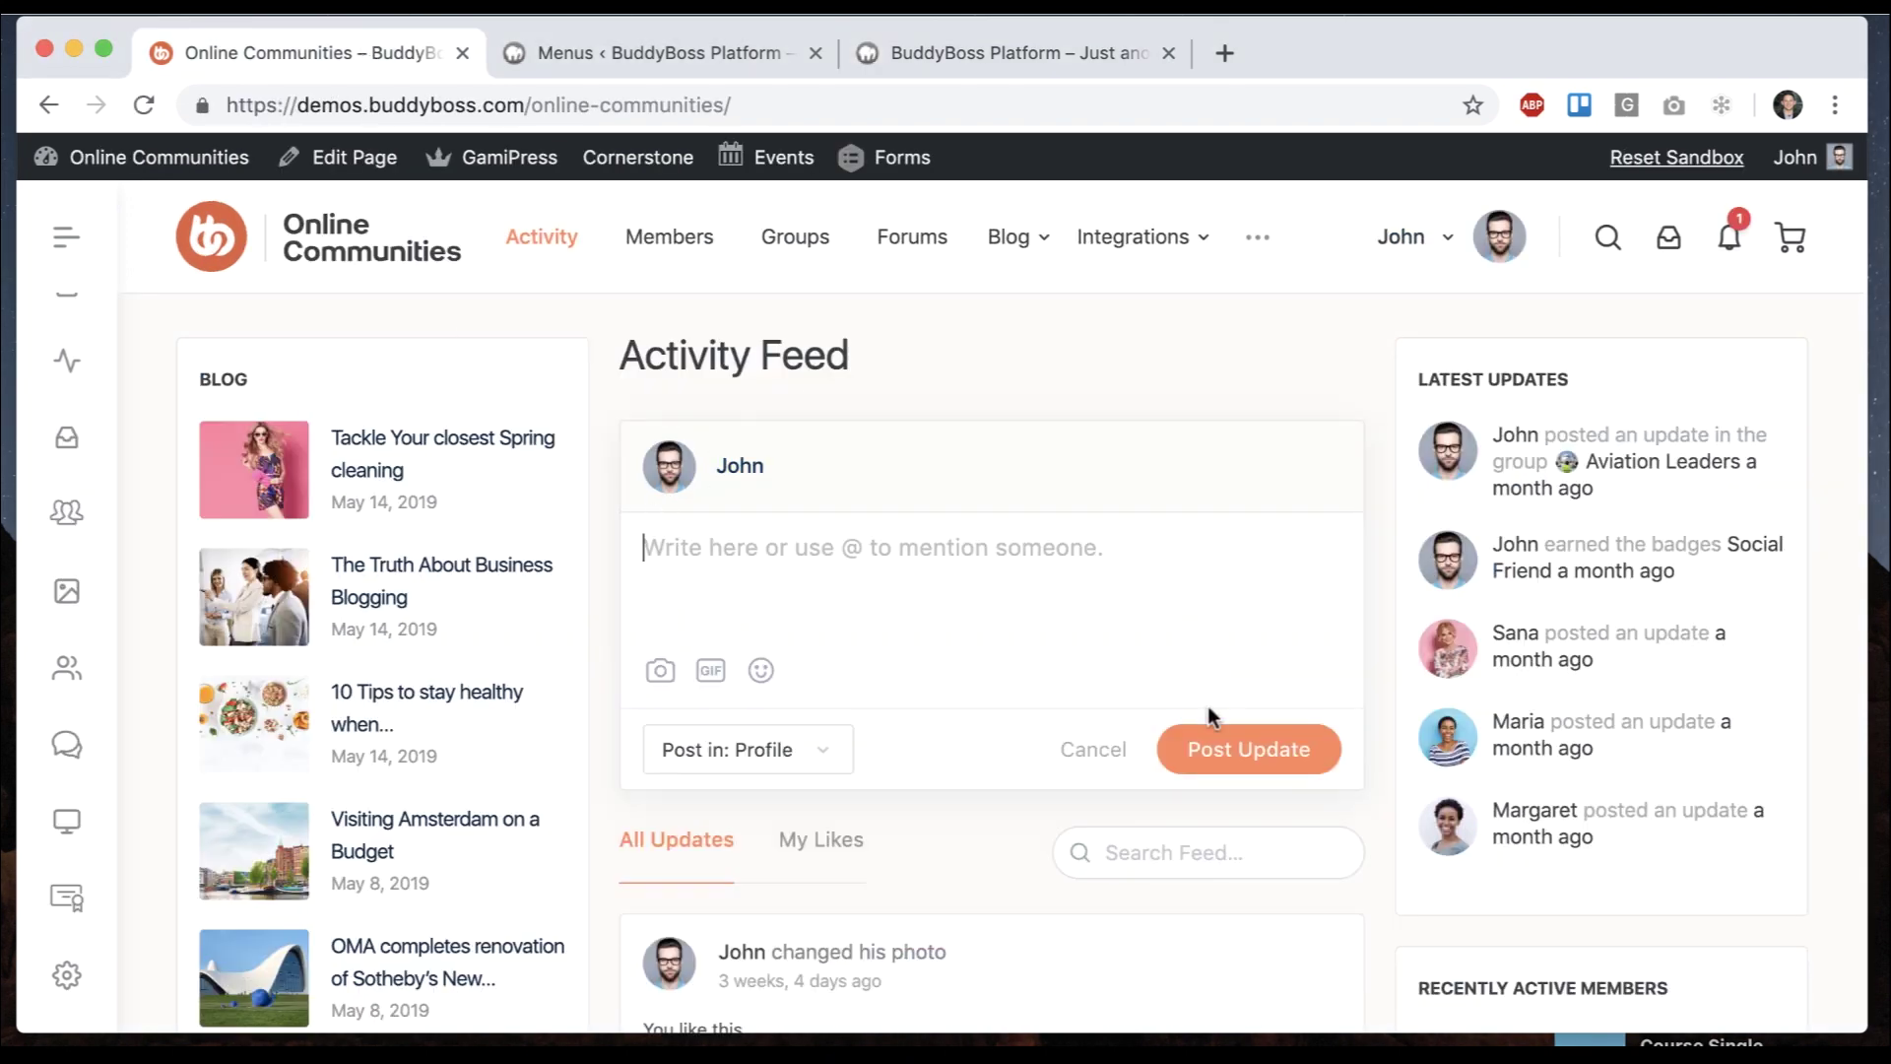
{"action": "left_click", "coordinate": [1088, 750]}
{"action": "scroll", "coordinate": [1083, 741], "scroll_direction": "down", "scroll_amount": 4}
{"action": "scroll", "coordinate": [1084, 741], "scroll_direction": "up", "scroll_amount": 4}
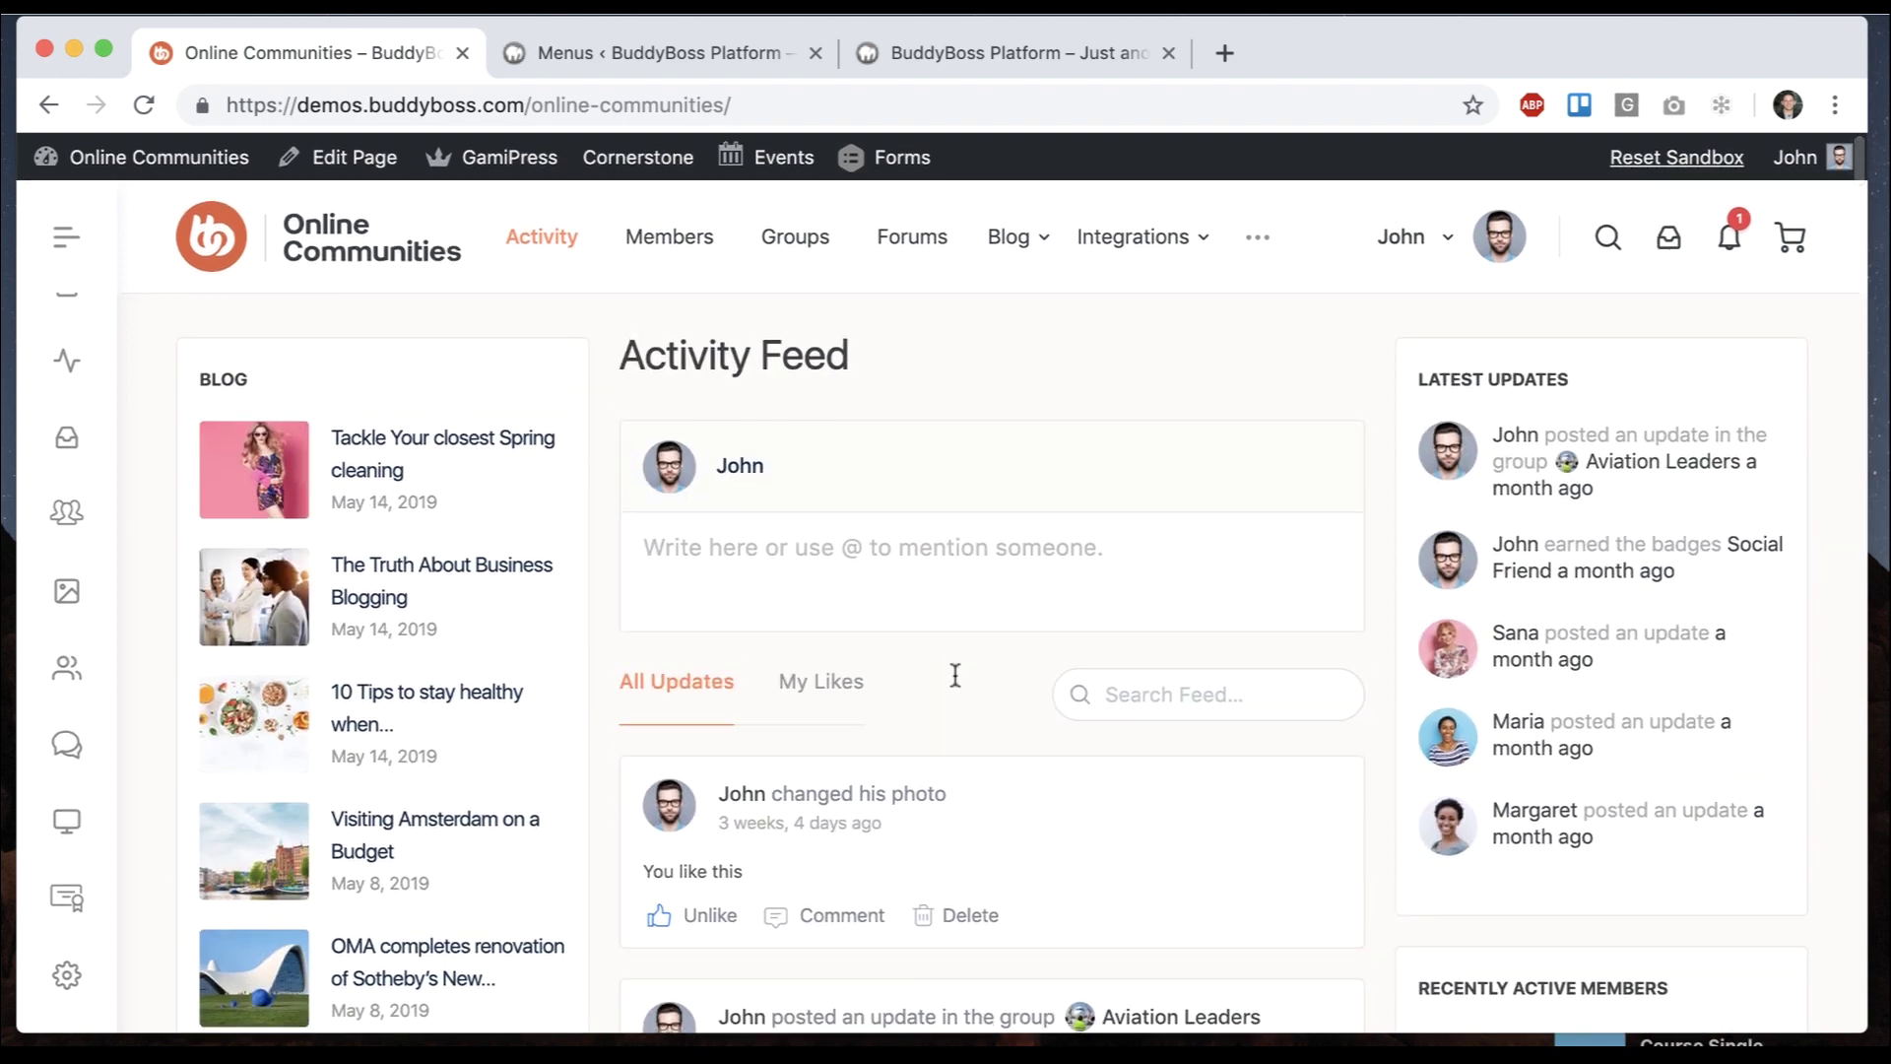
{"action": "left_click", "coordinate": [681, 49]}
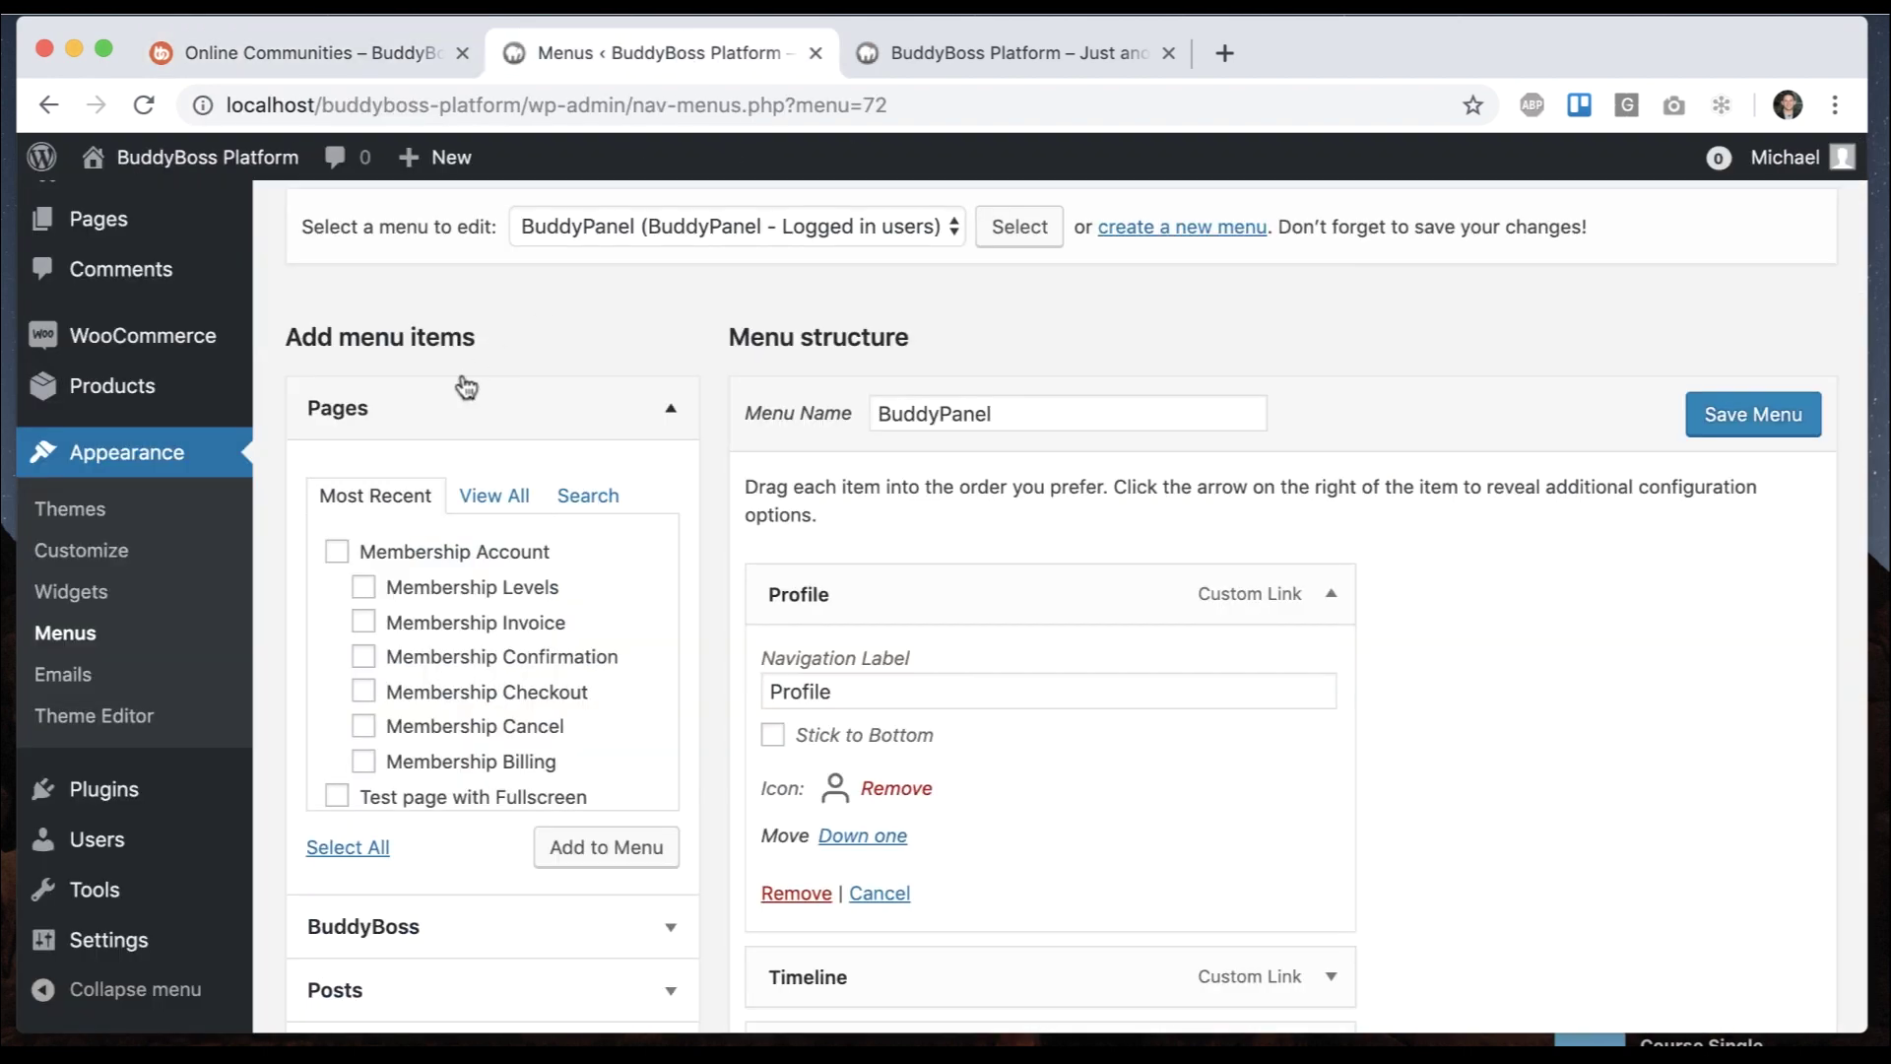
{"action": "scroll", "coordinate": [467, 387], "scroll_direction": "up", "scroll_amount": 3}
{"action": "mouse_move", "coordinate": [207, 268]}
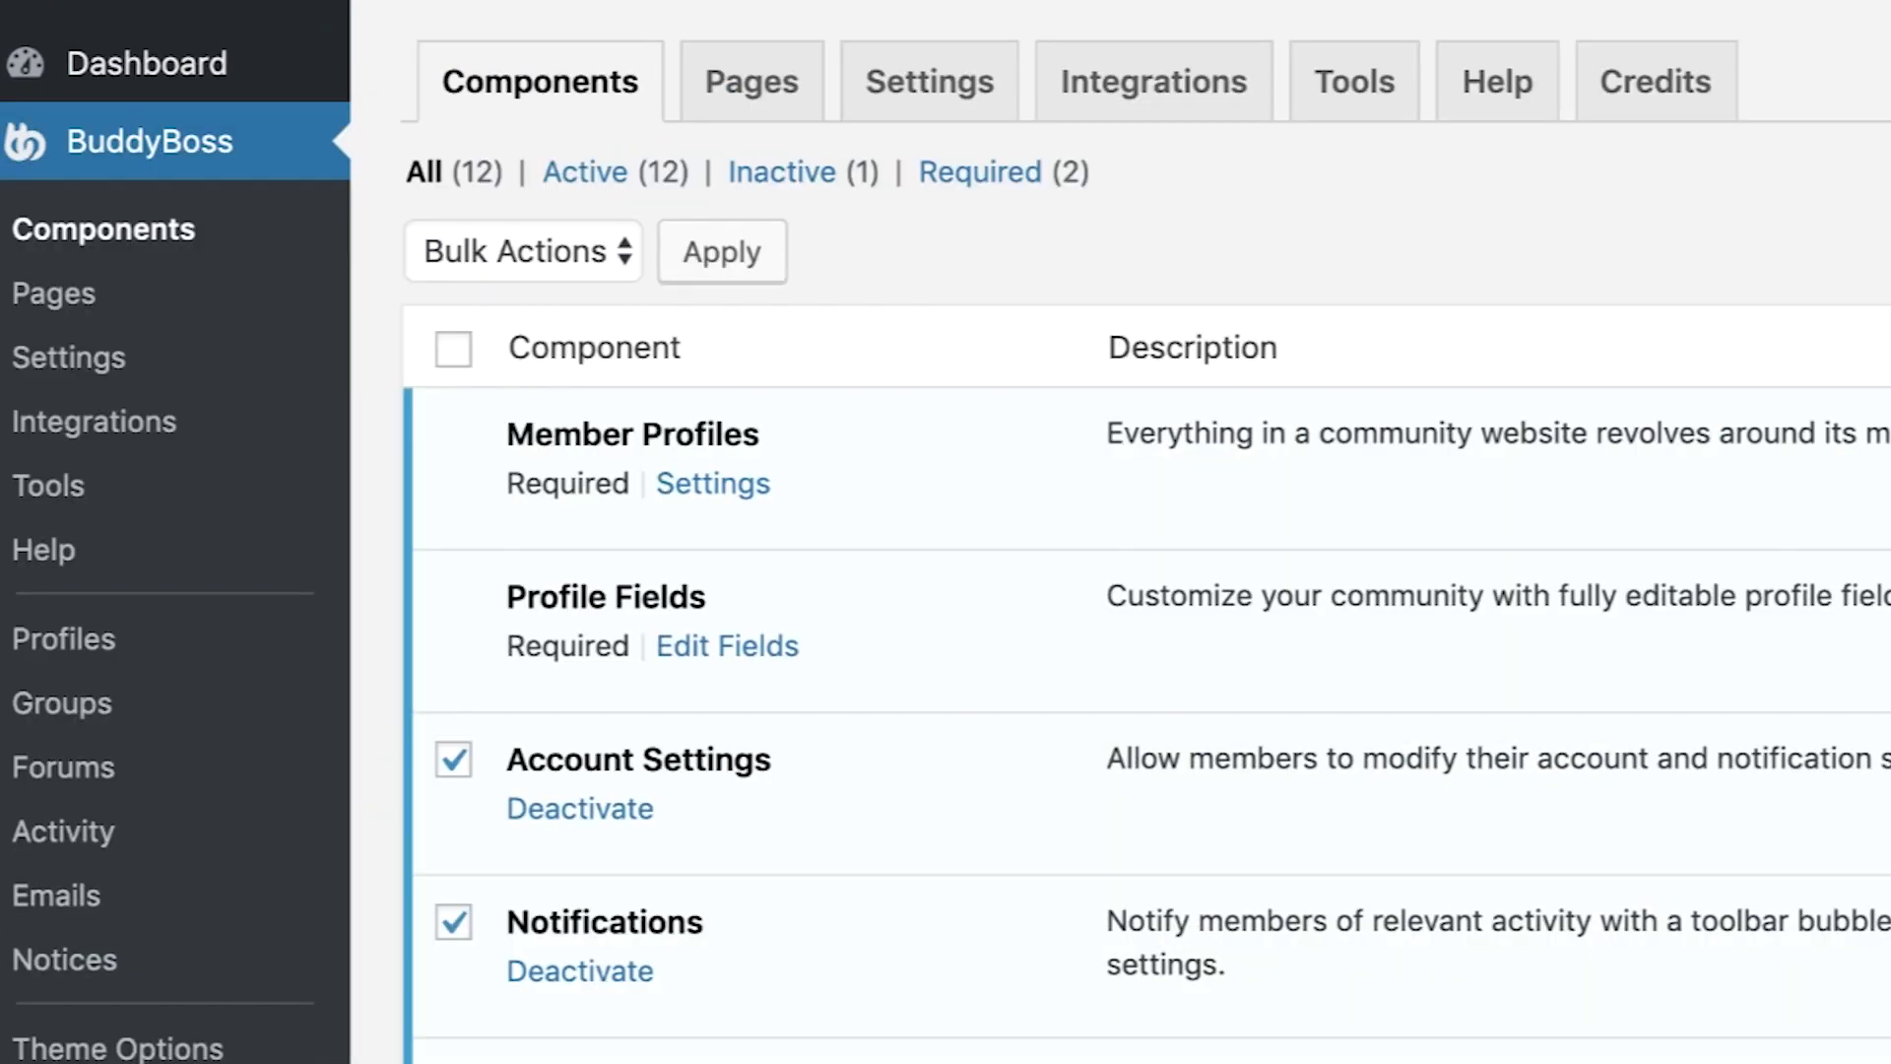
Review the active BuddyBoss components, including Activity Feeds, then go to Reading Settings
{"action": "scroll", "coordinate": [351, 793], "scroll_direction": "down", "scroll_amount": 2}
{"action": "scroll", "coordinate": [351, 794], "scroll_direction": "down", "scroll_amount": 3}
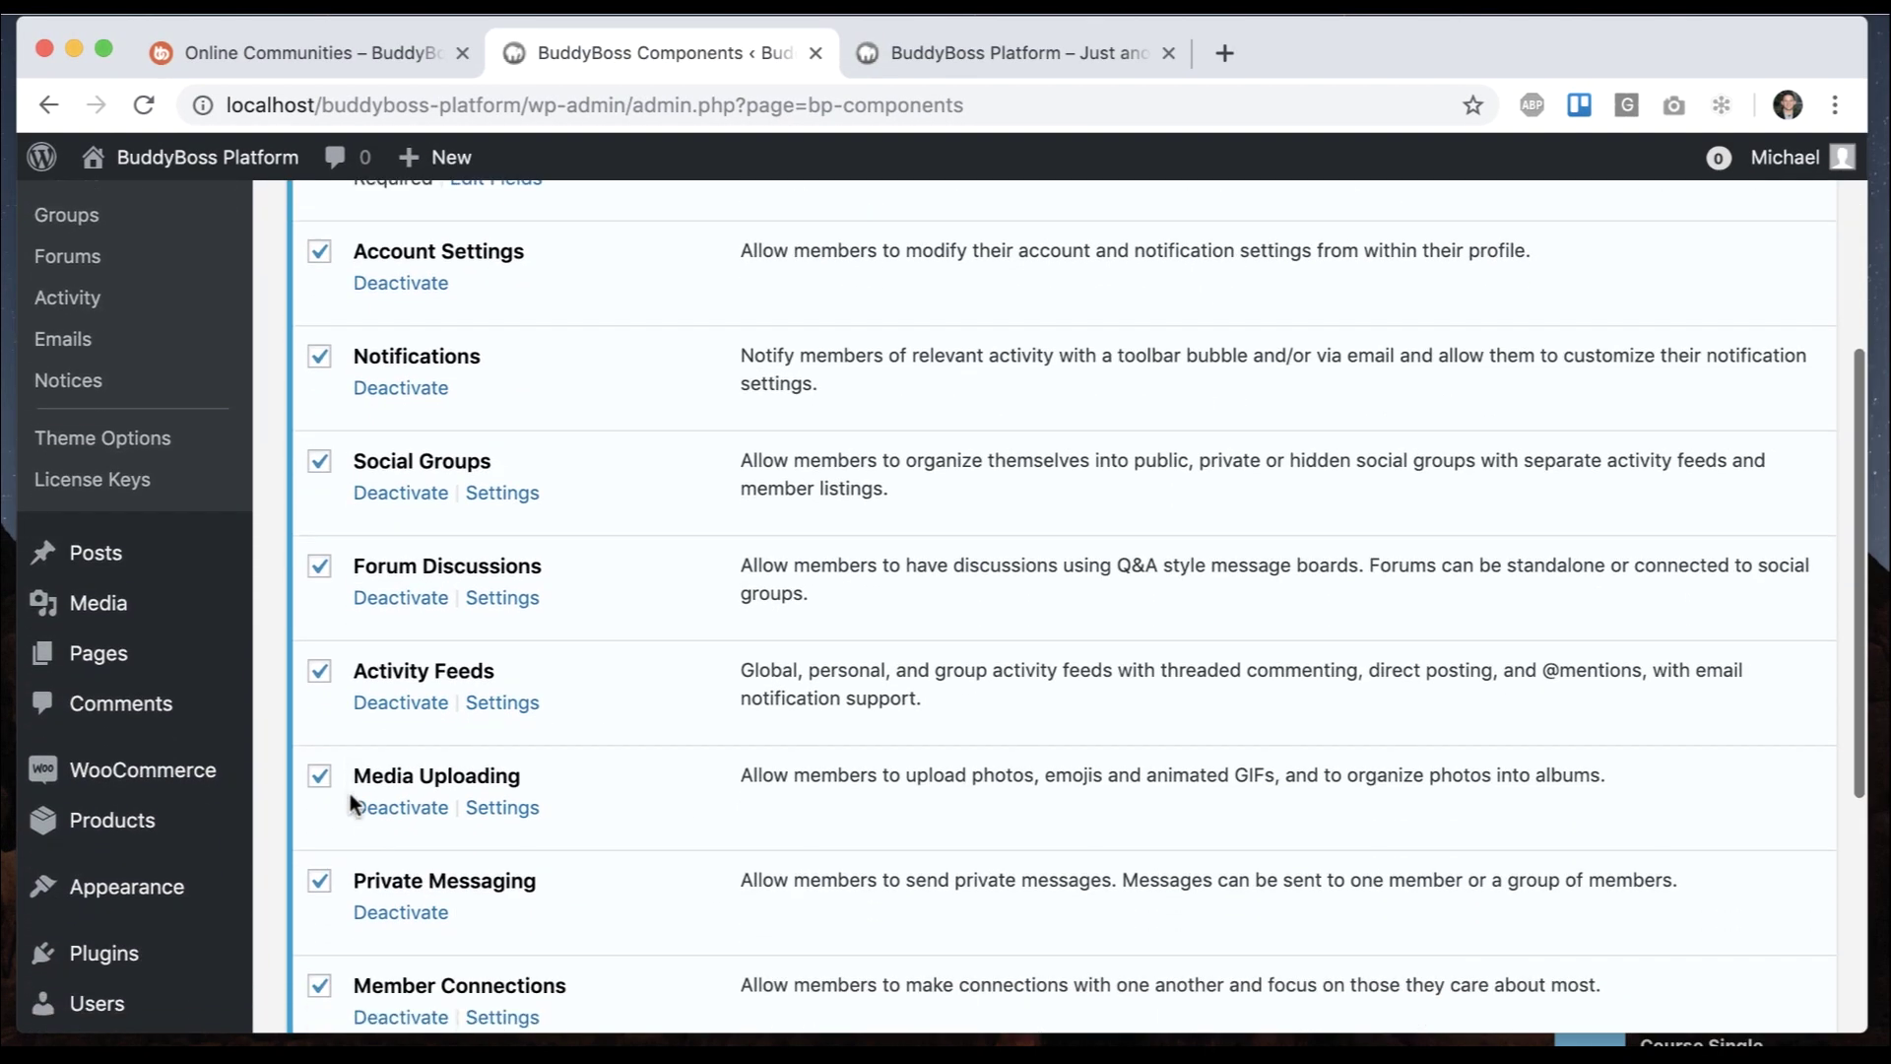
{"action": "left_click_drag", "start_coordinate": [353, 672], "coordinate": [519, 683]}
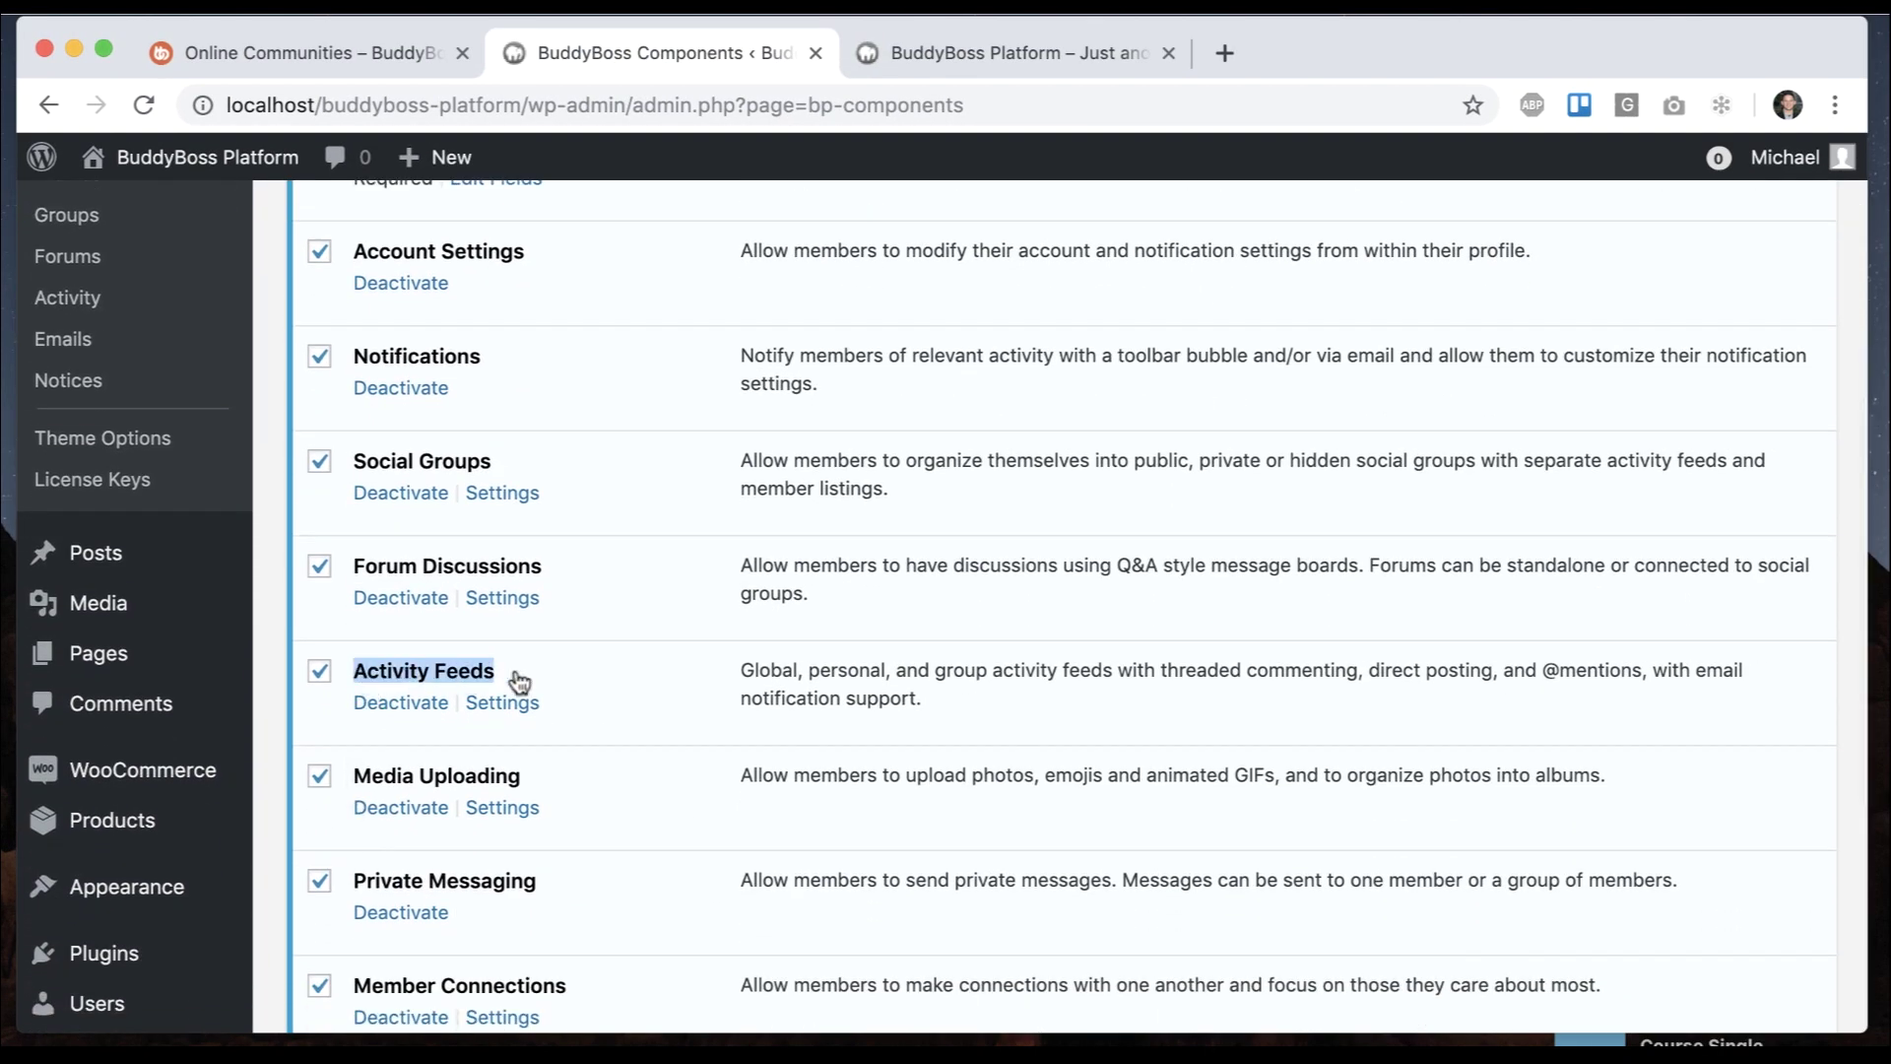
{"action": "left_click", "coordinate": [614, 695]}
{"action": "scroll", "coordinate": [613, 686], "scroll_direction": "down", "scroll_amount": 4}
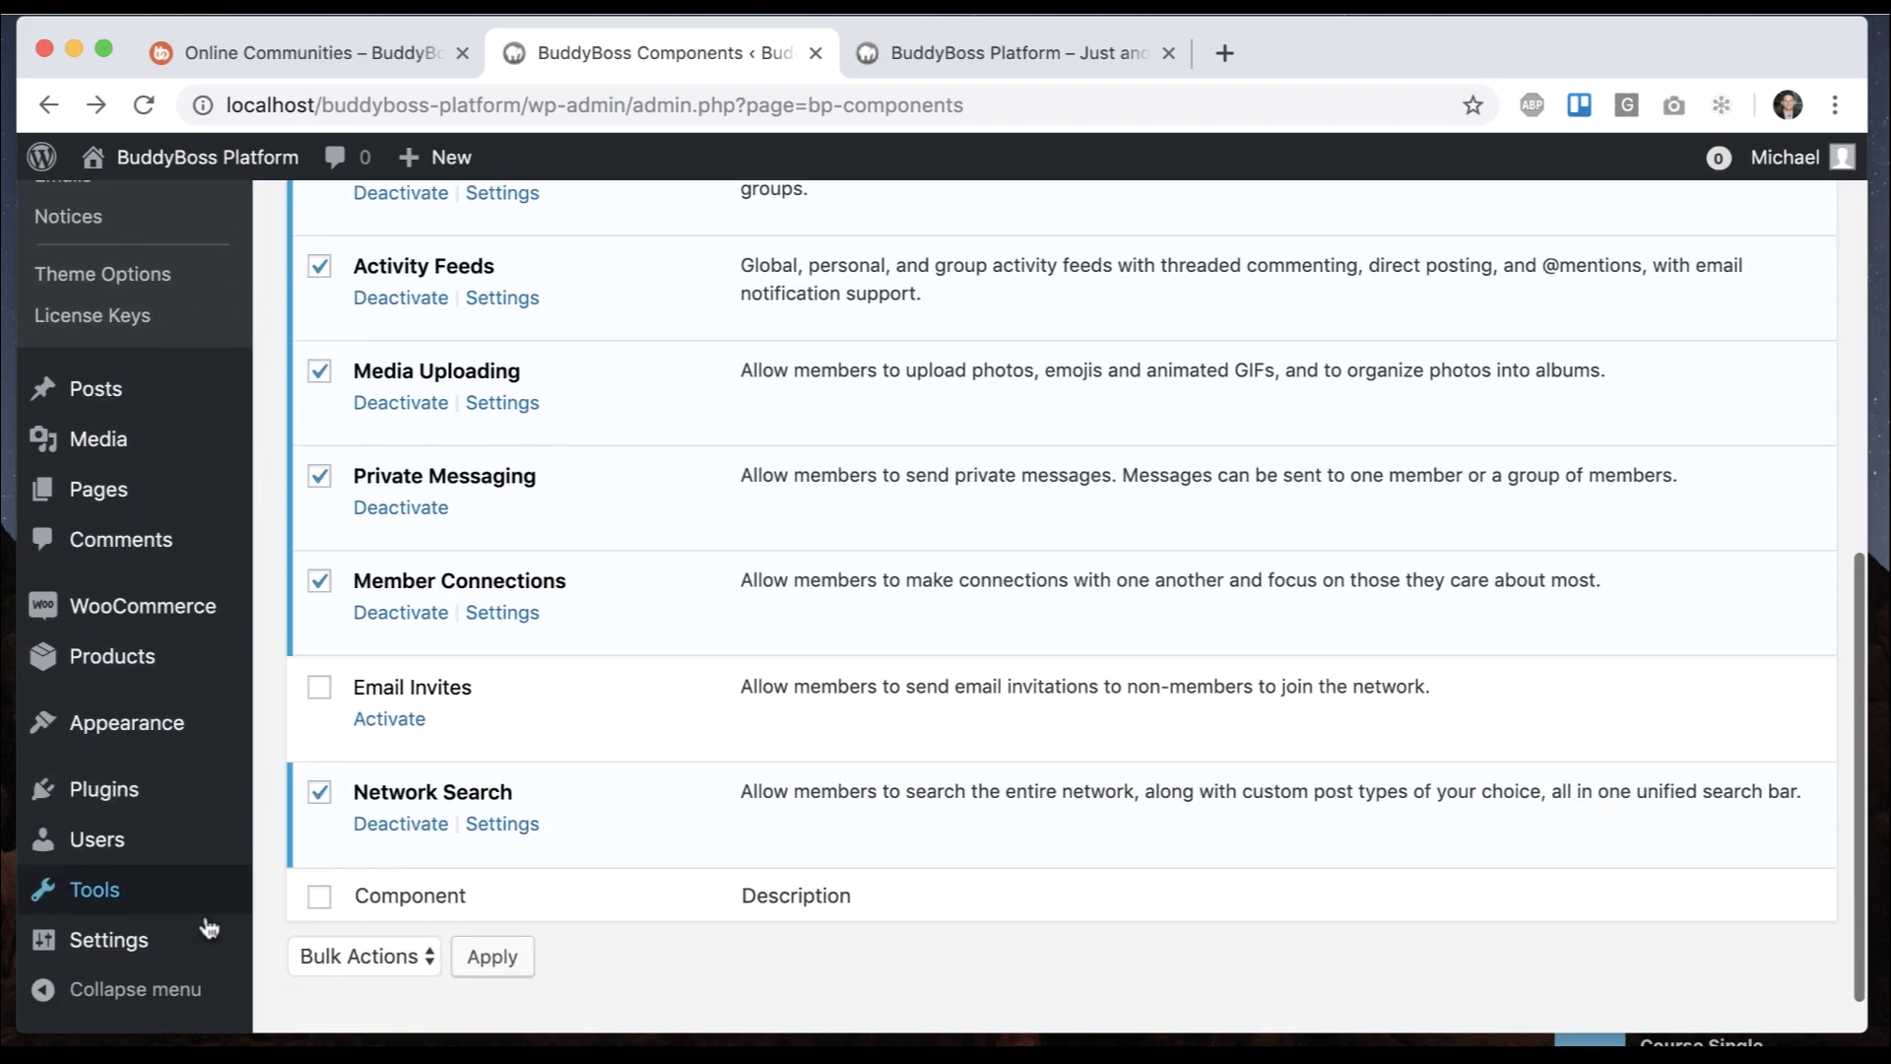
{"action": "mouse_move", "coordinate": [84, 941]}
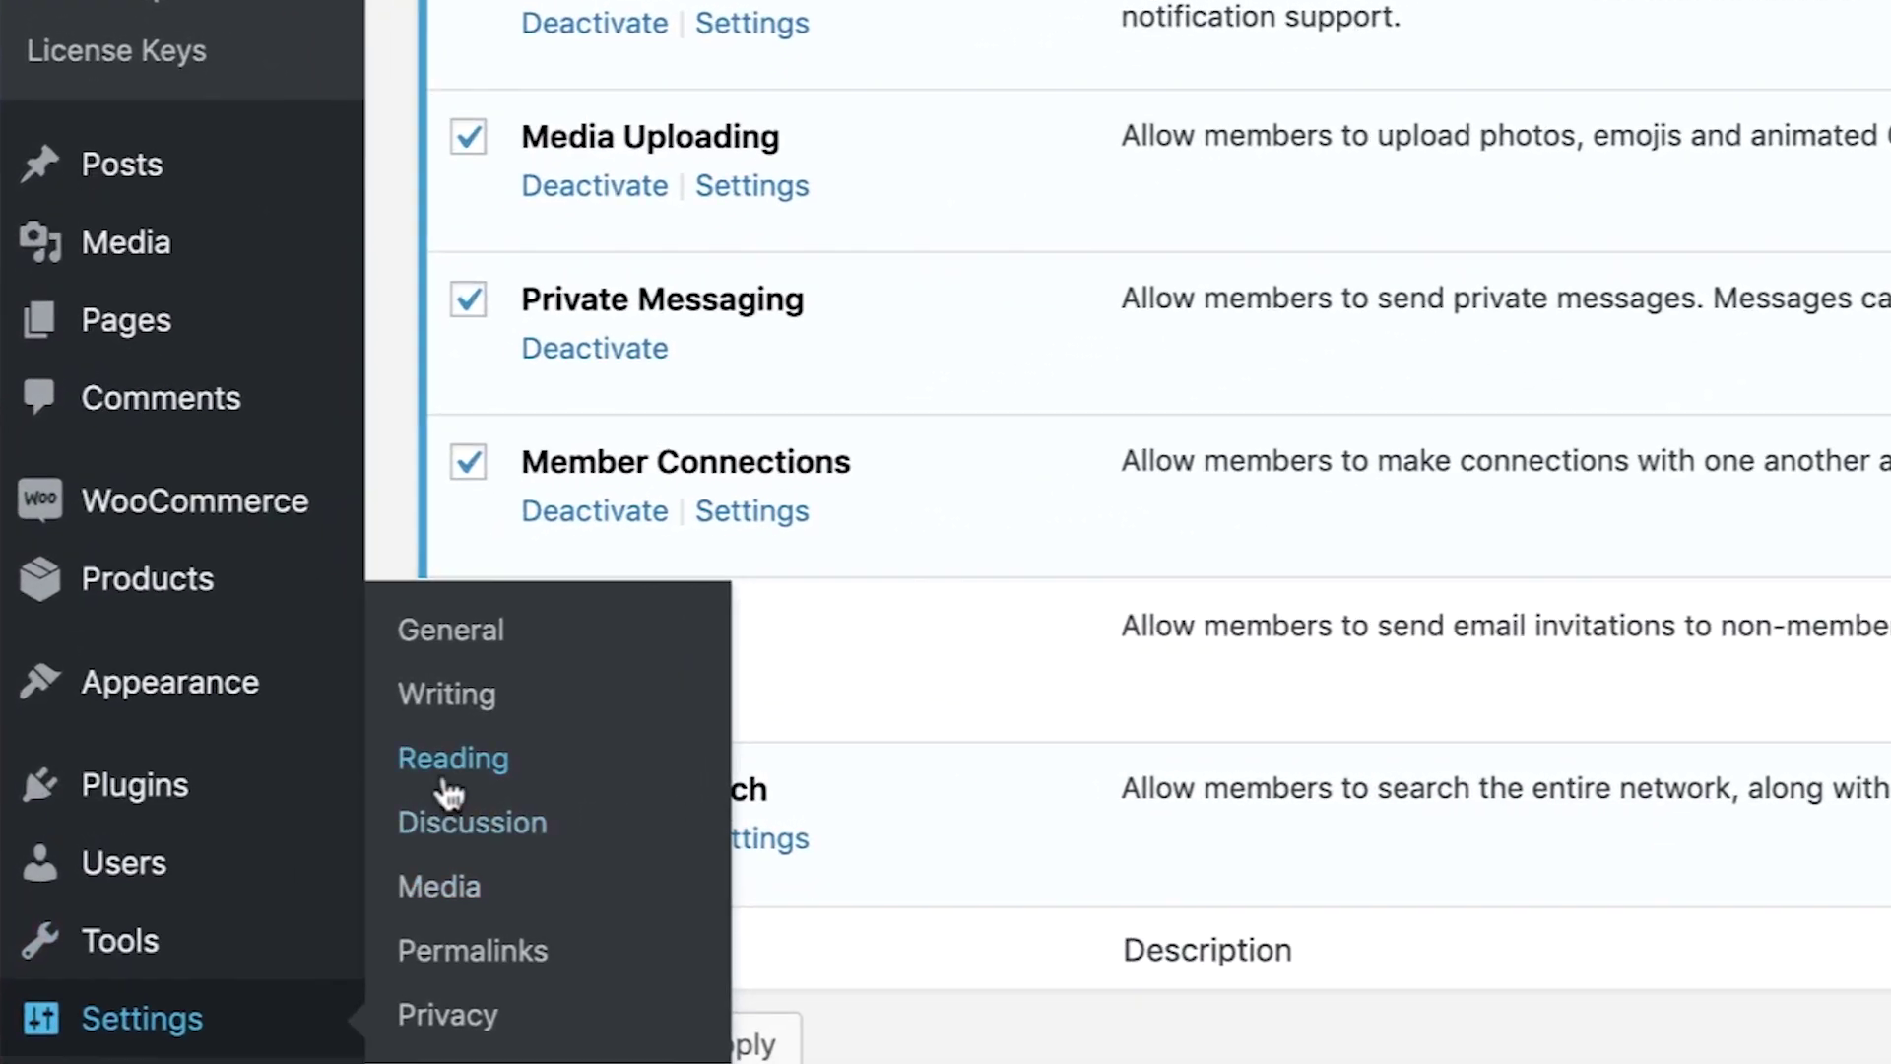
{"action": "left_click", "coordinate": [446, 776]}
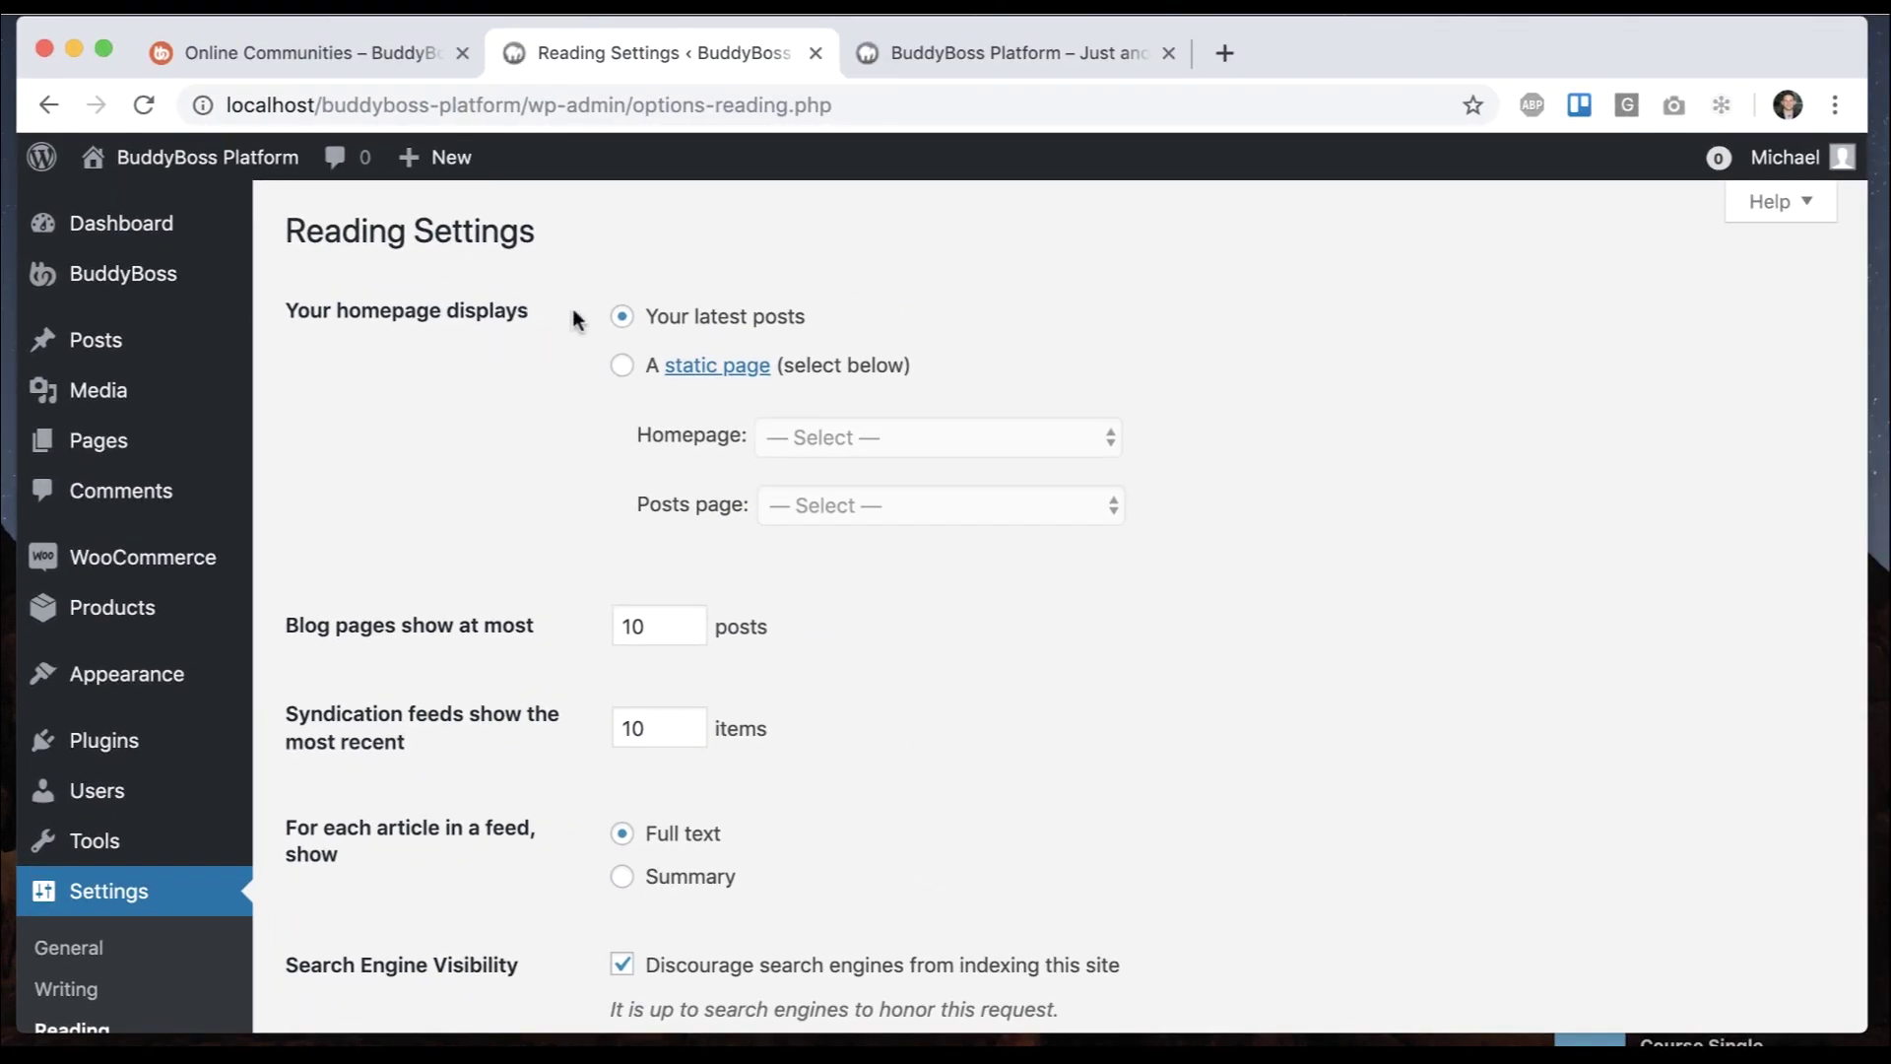
Set the homepage to a static page, News Feed, and save Reading Settings
{"action": "left_click", "coordinate": [623, 367]}
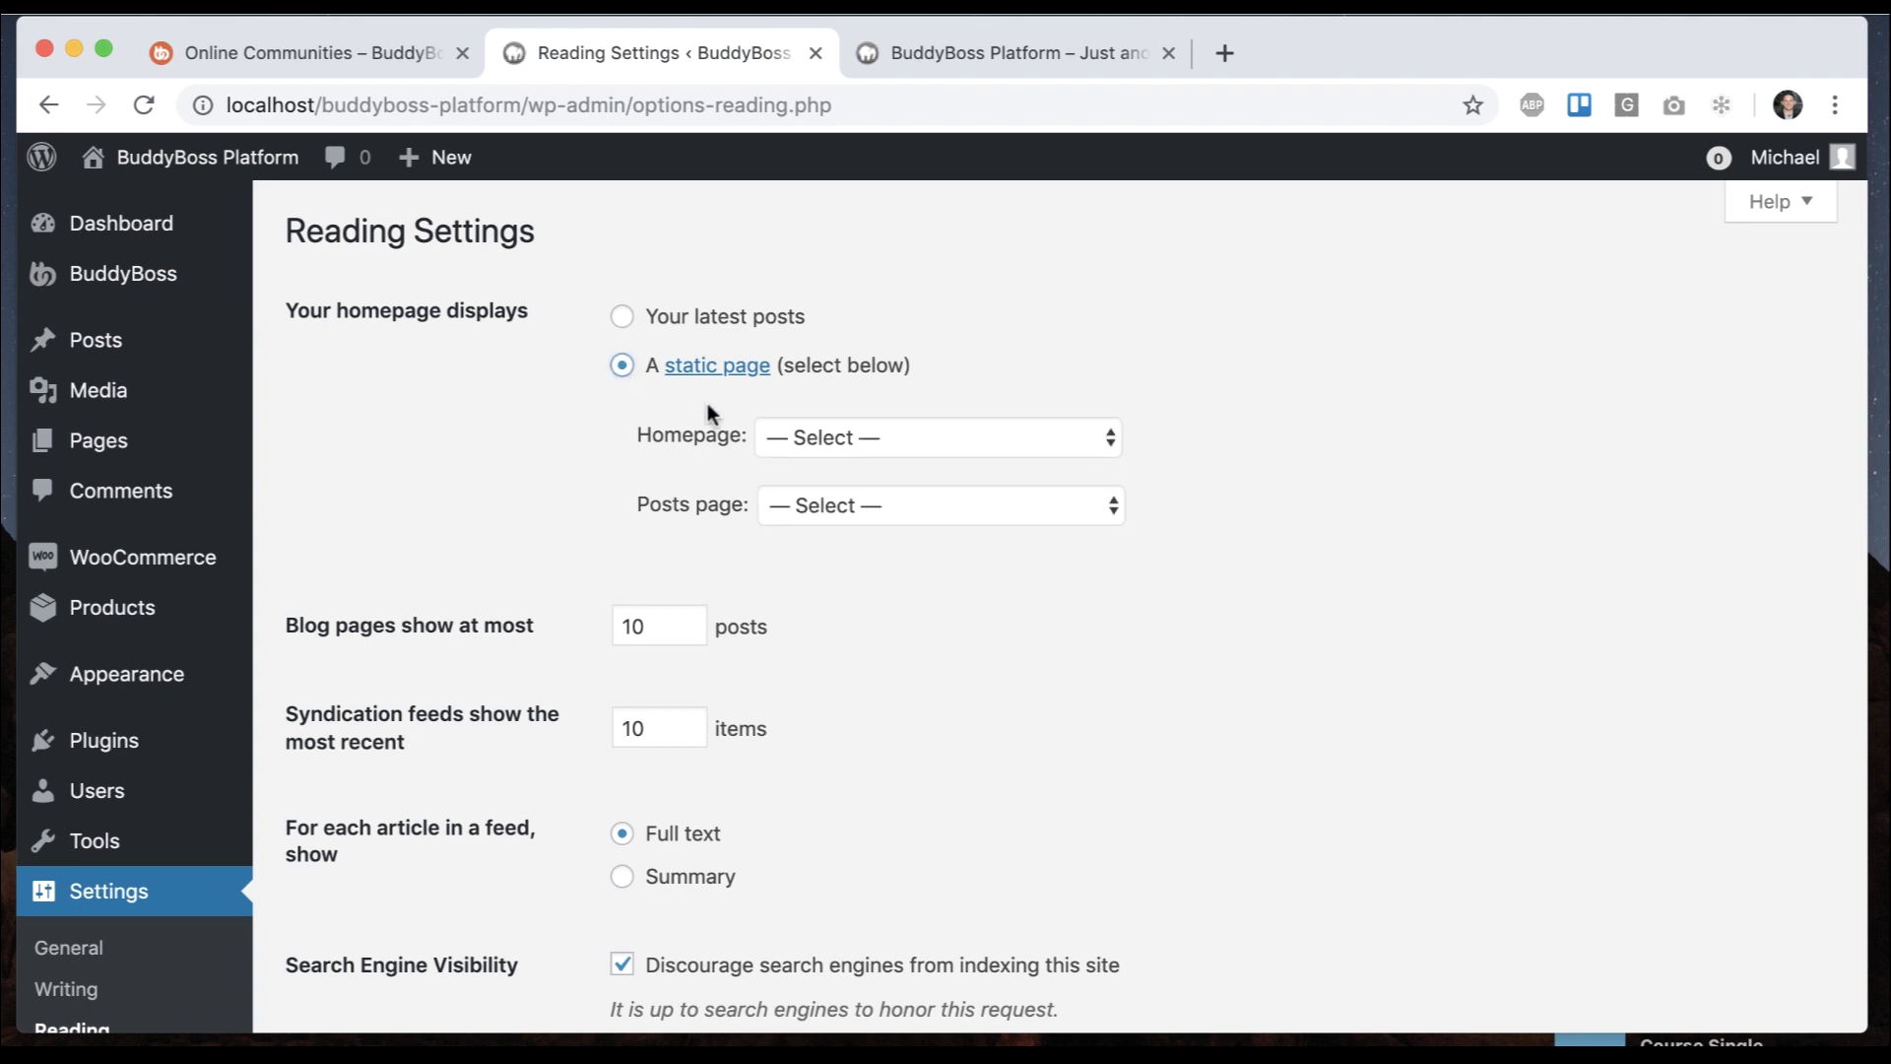
{"action": "left_click", "coordinate": [862, 437]}
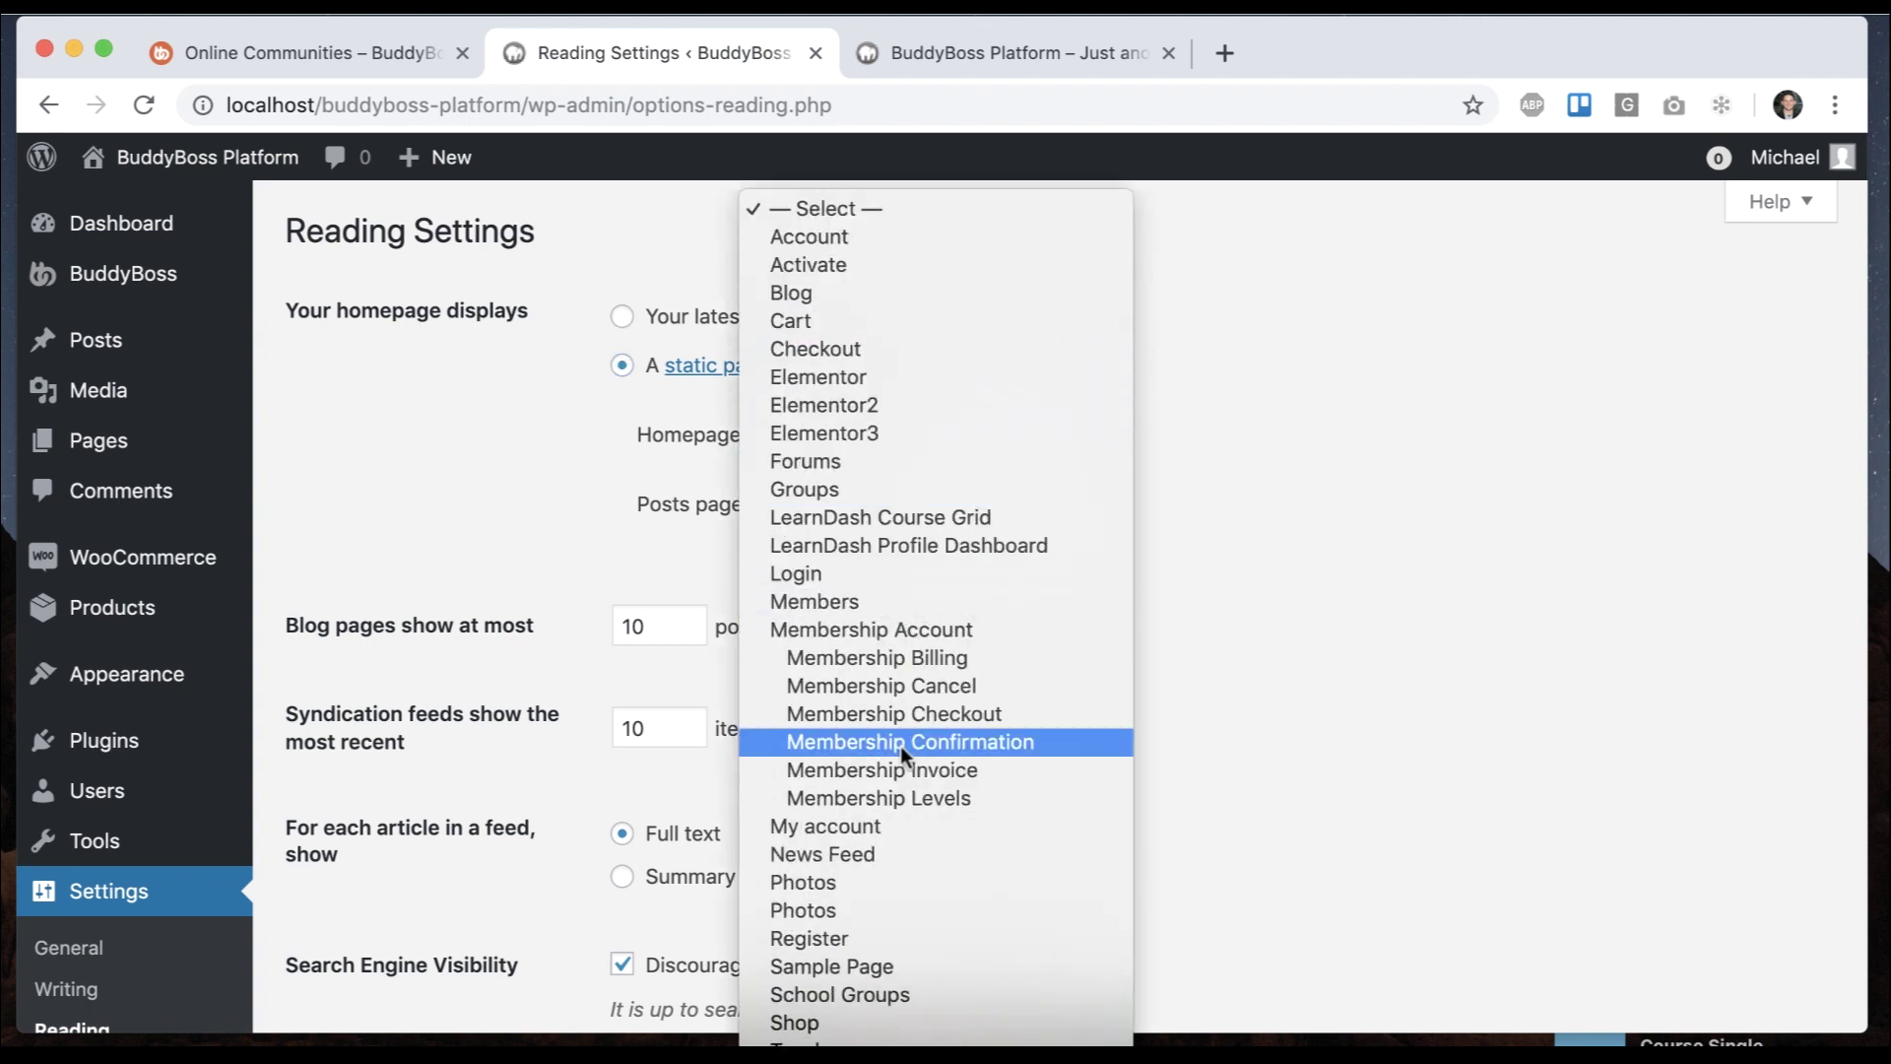
{"action": "left_click", "coordinate": [871, 851]}
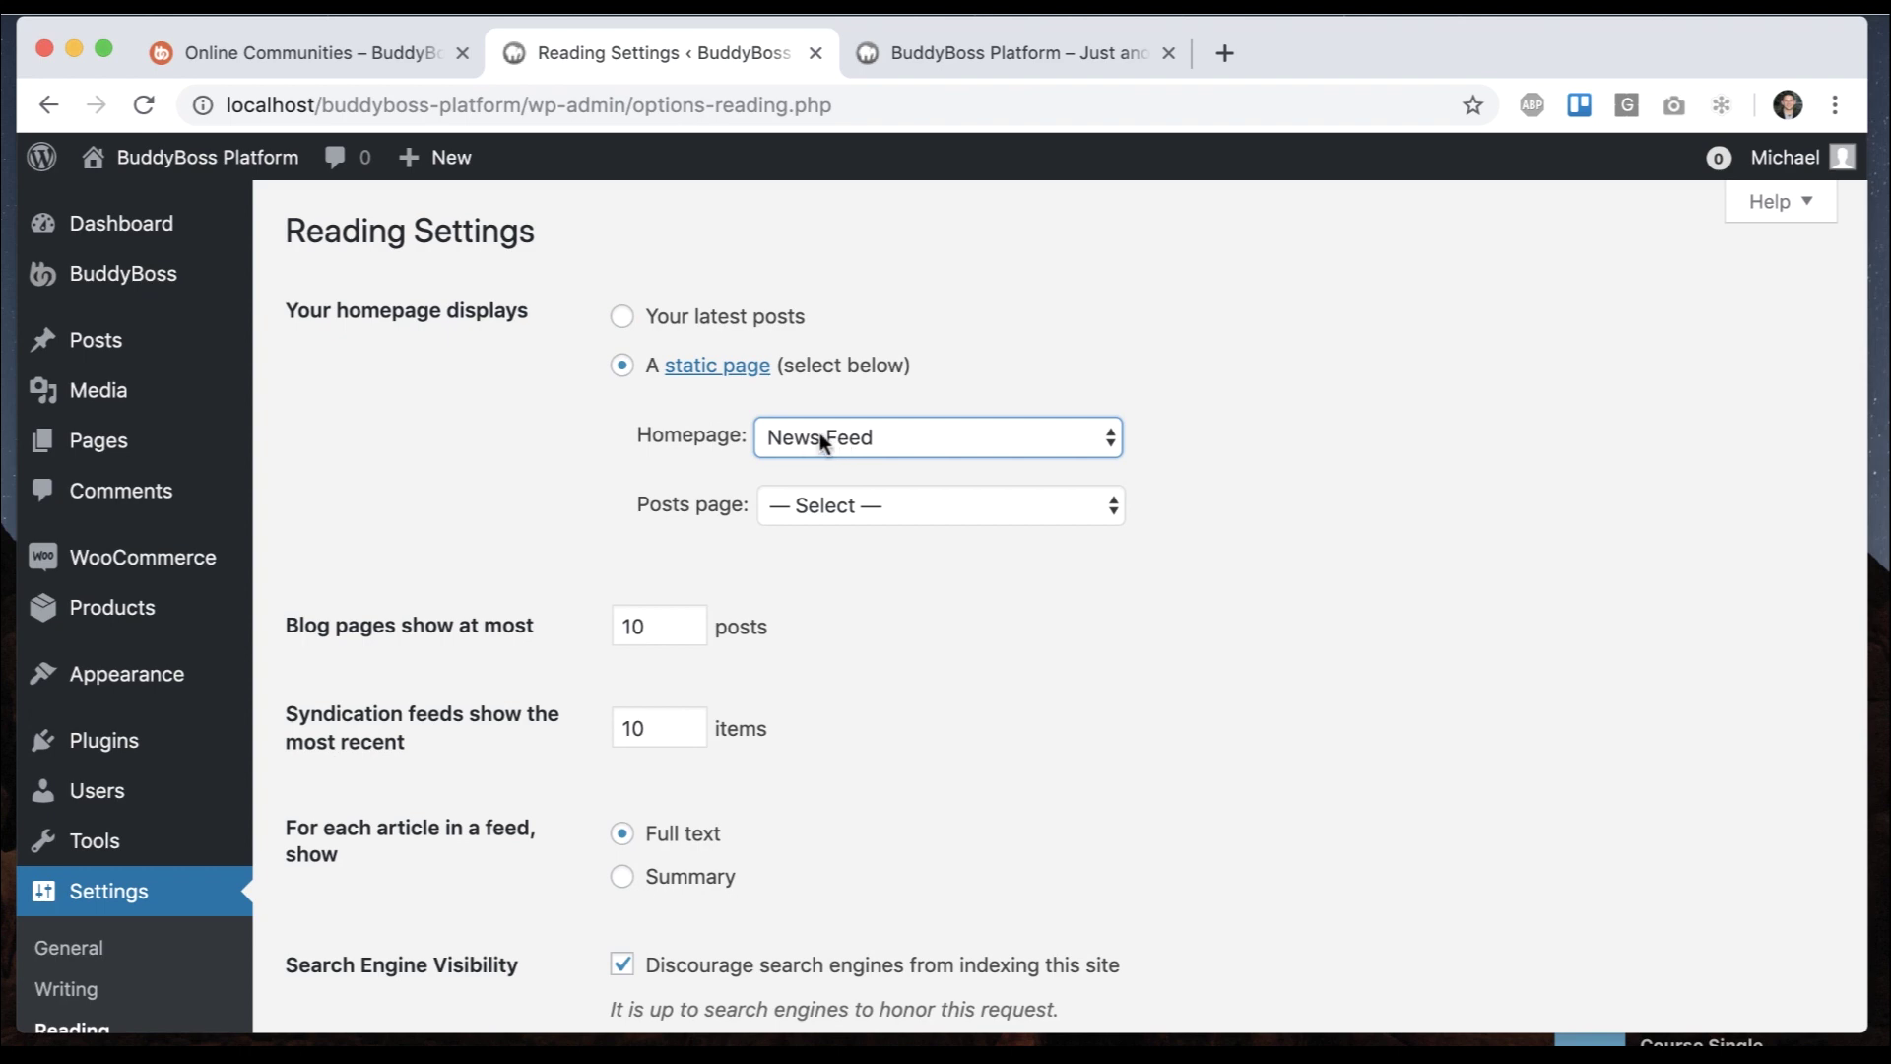
{"action": "scroll", "coordinate": [857, 492], "scroll_direction": "down", "scroll_amount": 5}
{"action": "left_click", "coordinate": [405, 831]}
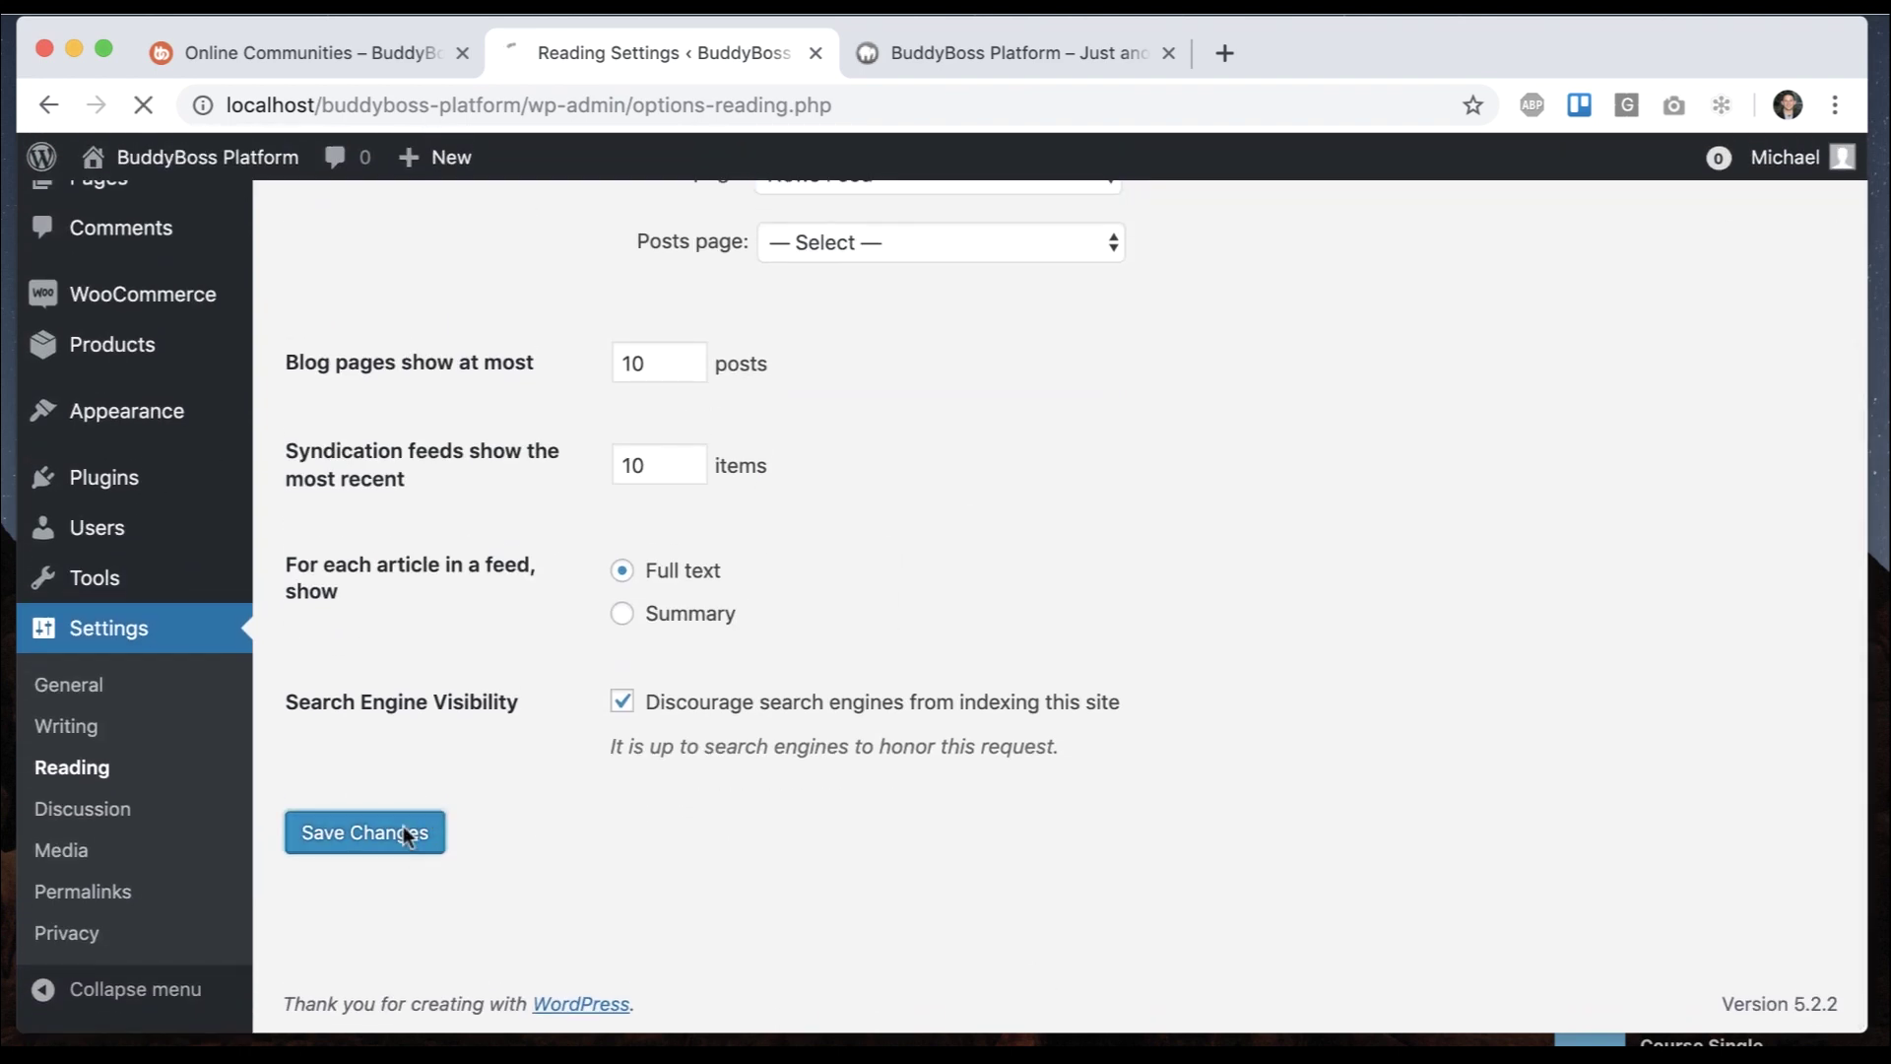
View and reload the local home page so the News Feed updates load
{"action": "left_click", "coordinate": [989, 48]}
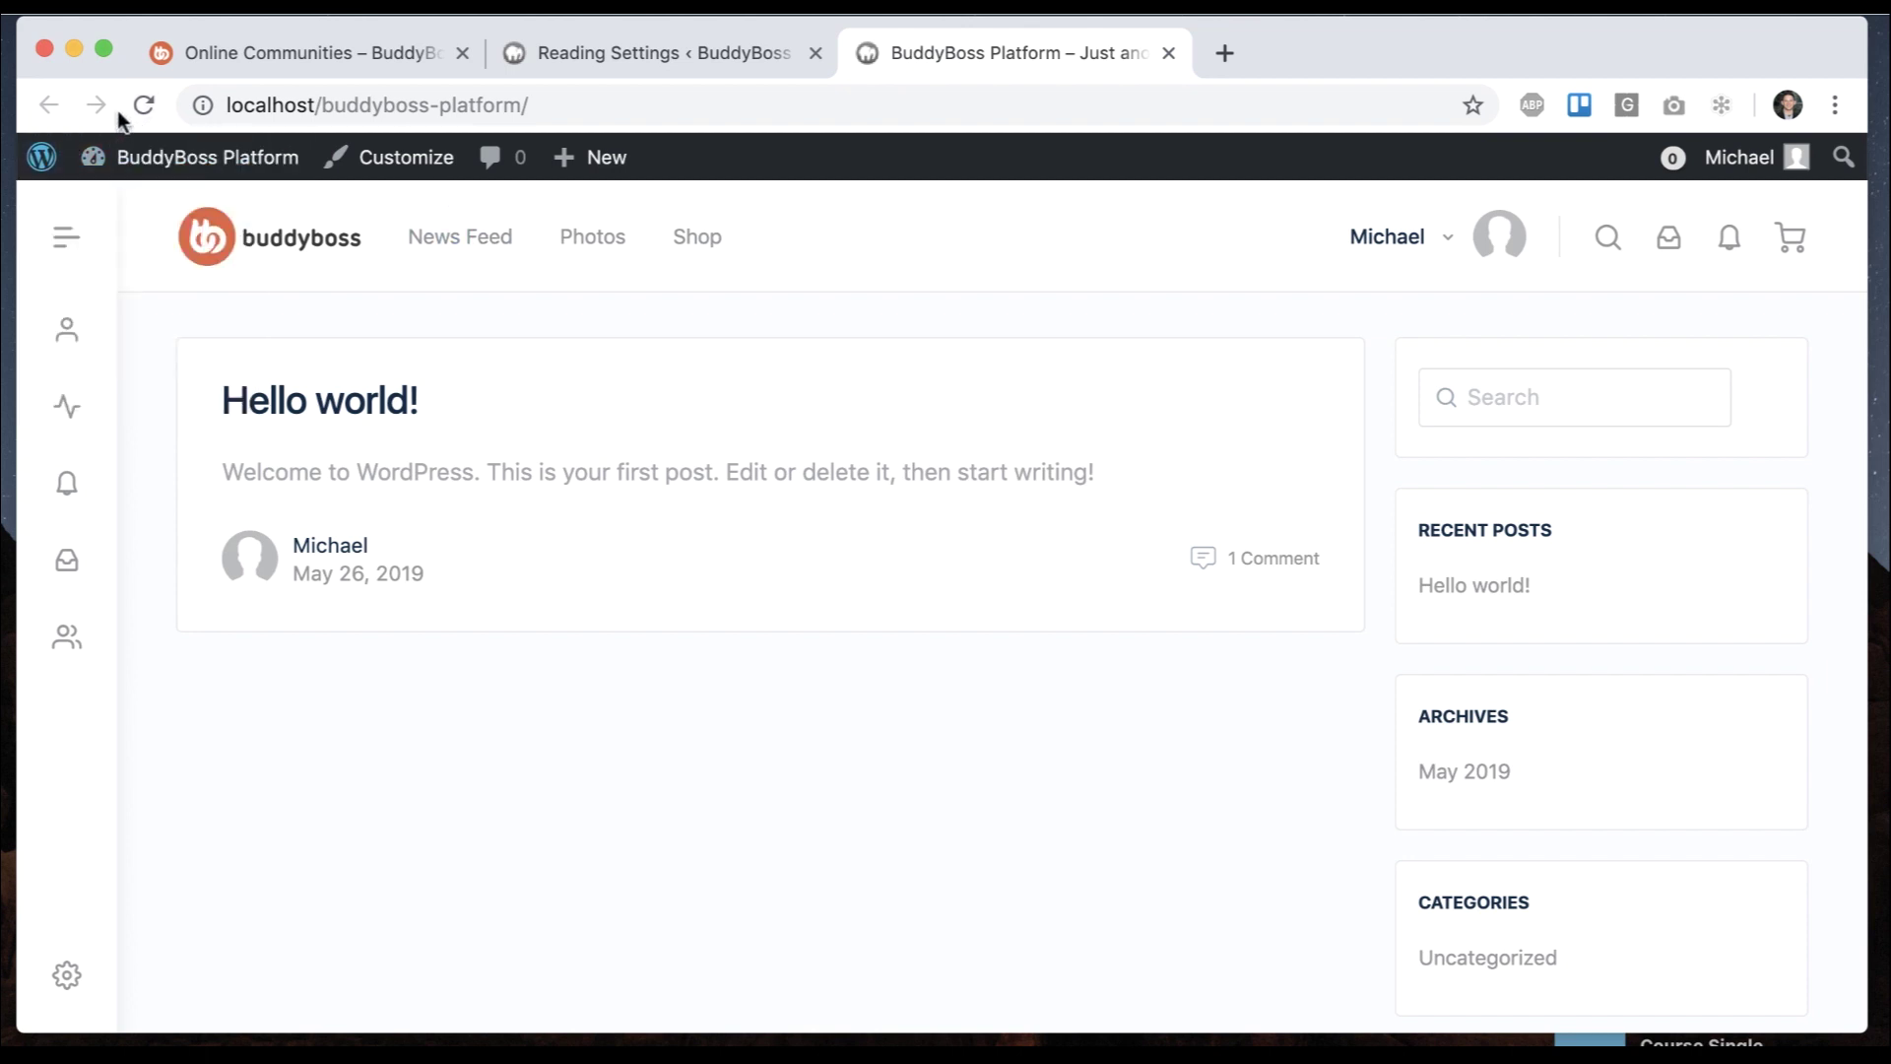
{"action": "left_click", "coordinate": [148, 105]}
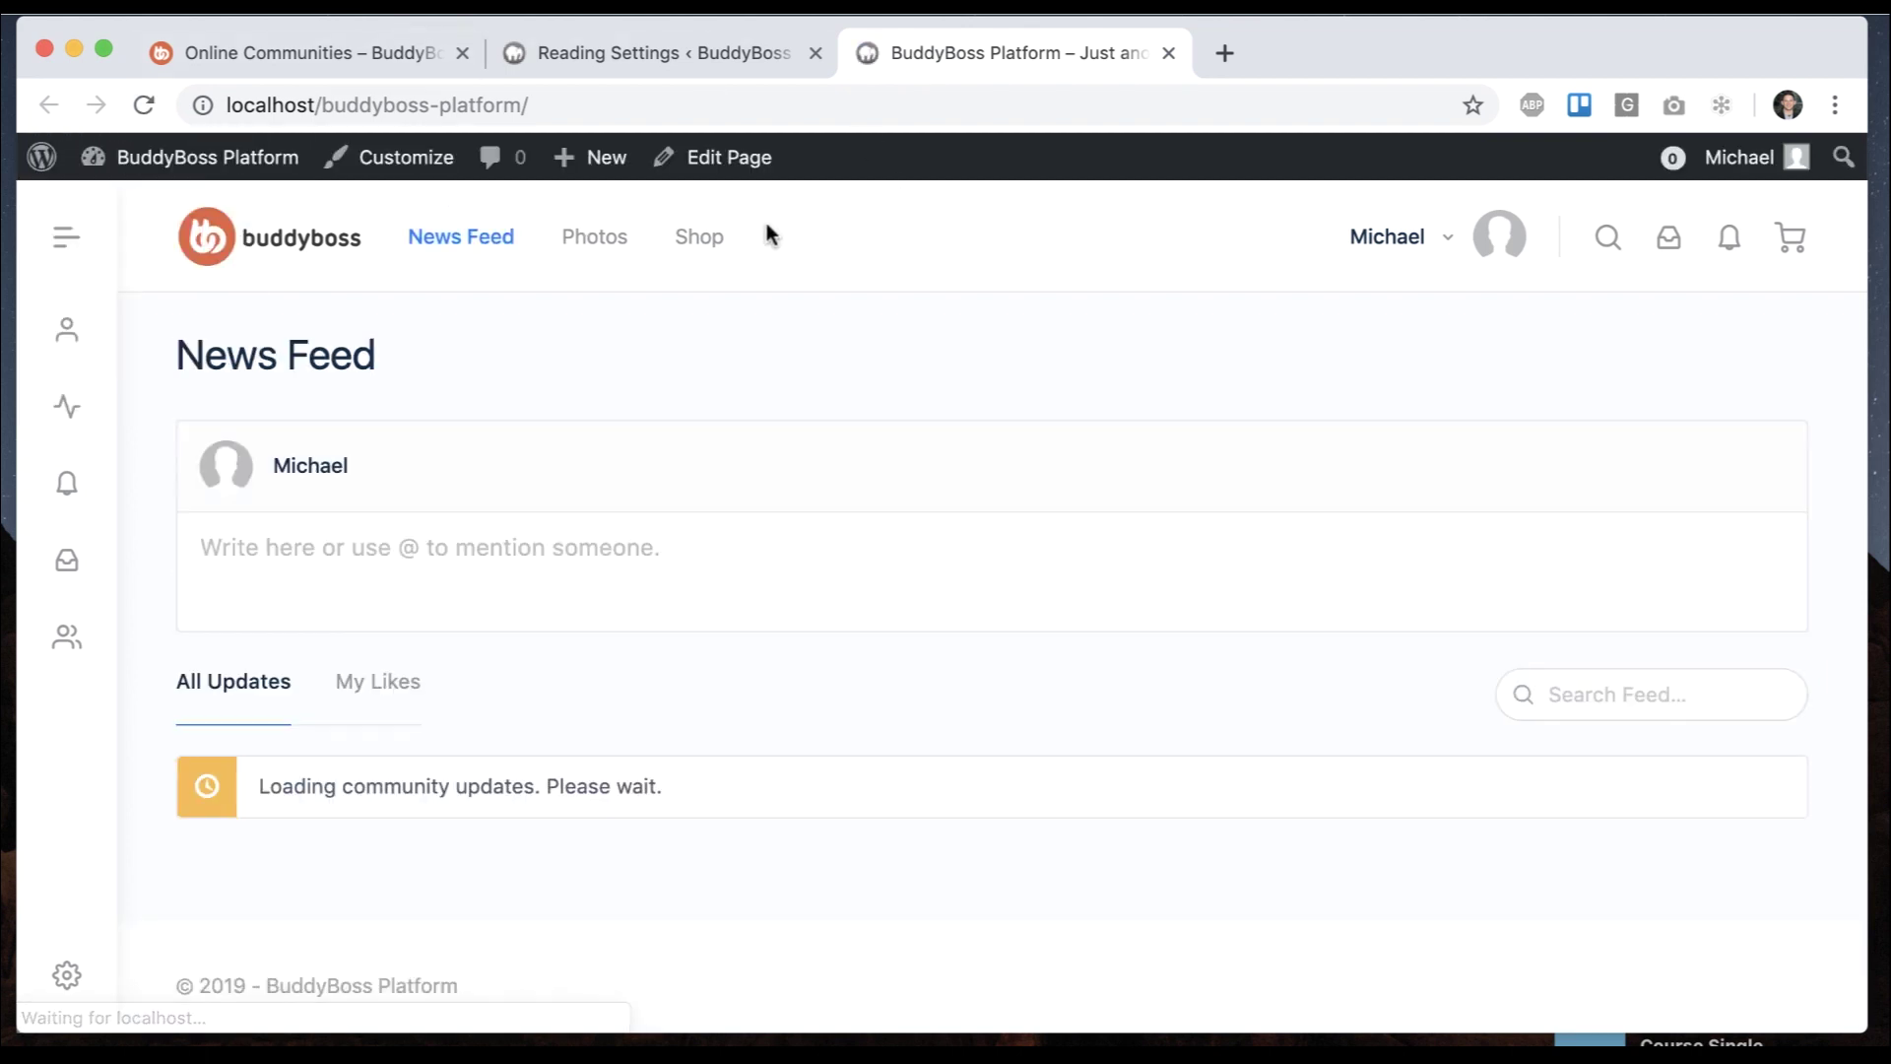
{"action": "left_click", "coordinate": [301, 248]}
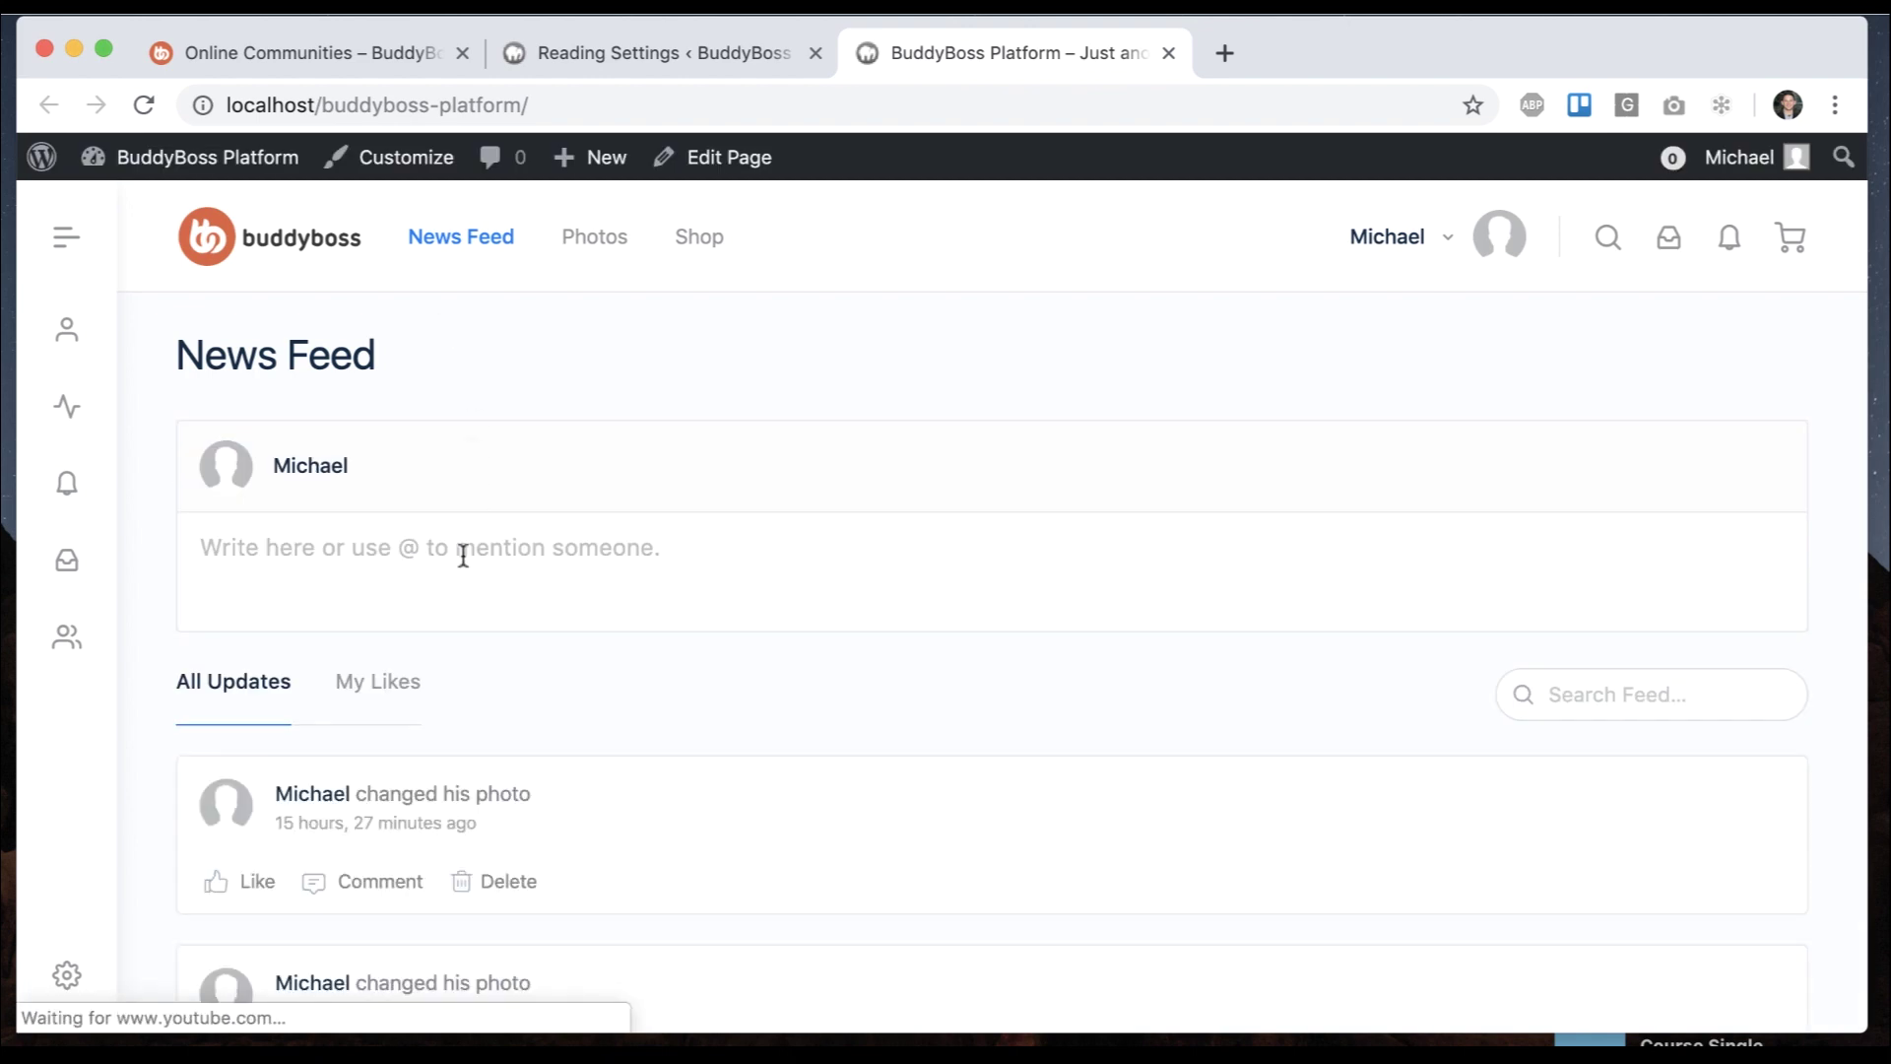
{"action": "scroll", "coordinate": [460, 558], "scroll_direction": "down", "scroll_amount": 5}
{"action": "scroll", "coordinate": [460, 561], "scroll_direction": "up", "scroll_amount": 6}
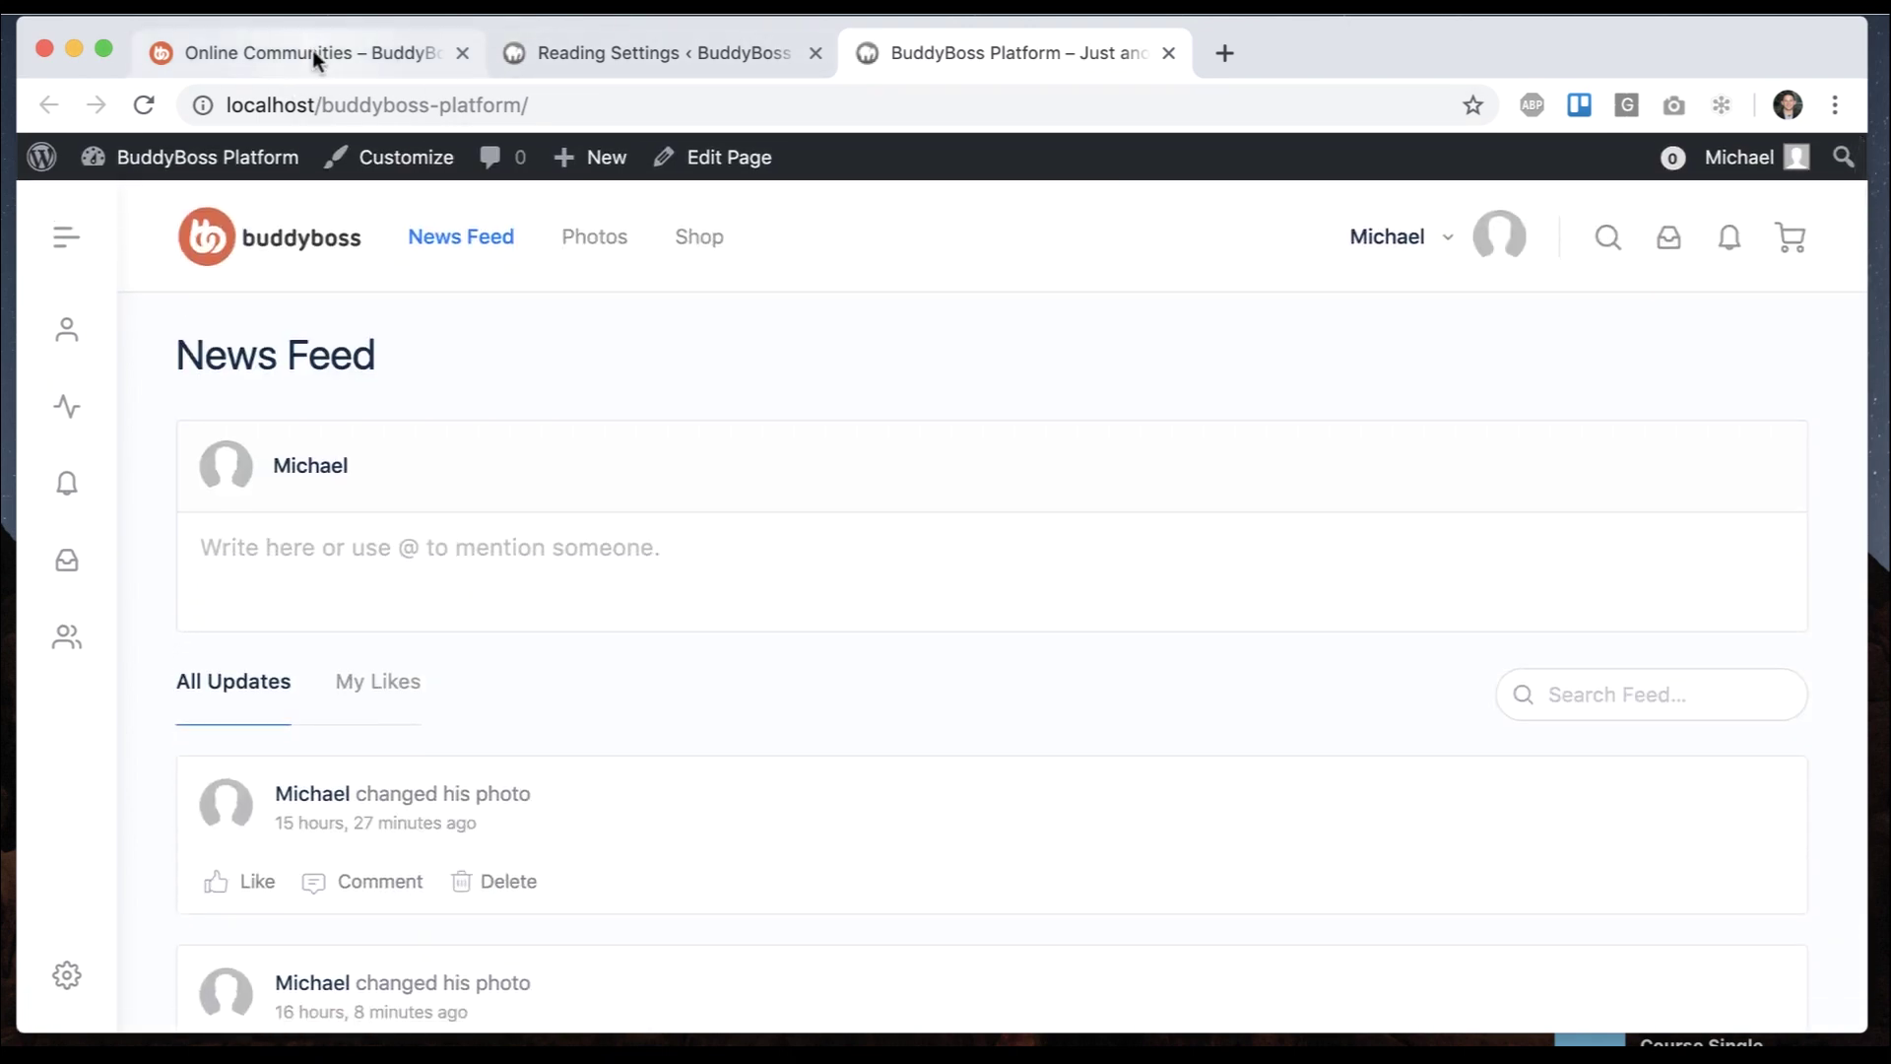
{"action": "left_click", "coordinate": [311, 52]}
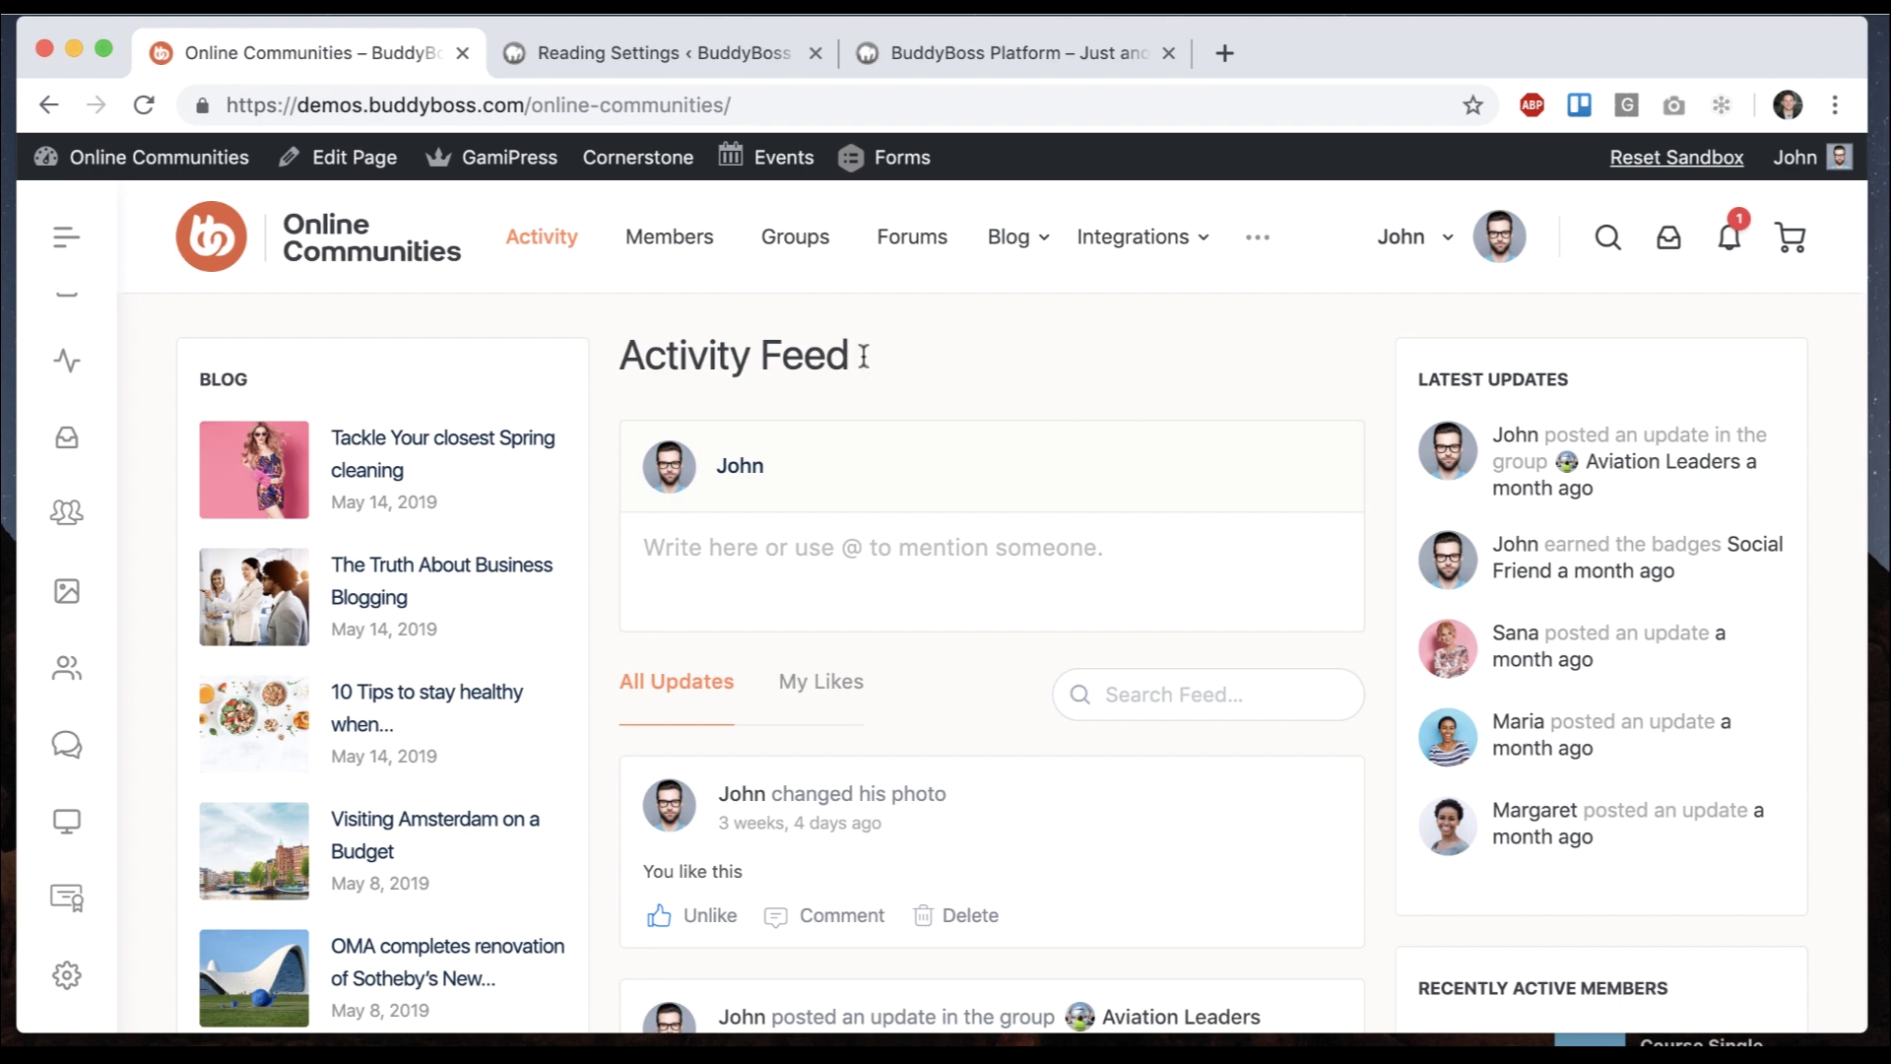
Retitle the local home page from 'News Feed' to 'Activity Feed' and update it
{"action": "left_click_drag", "start_coordinate": [614, 340], "coordinate": [817, 353]}
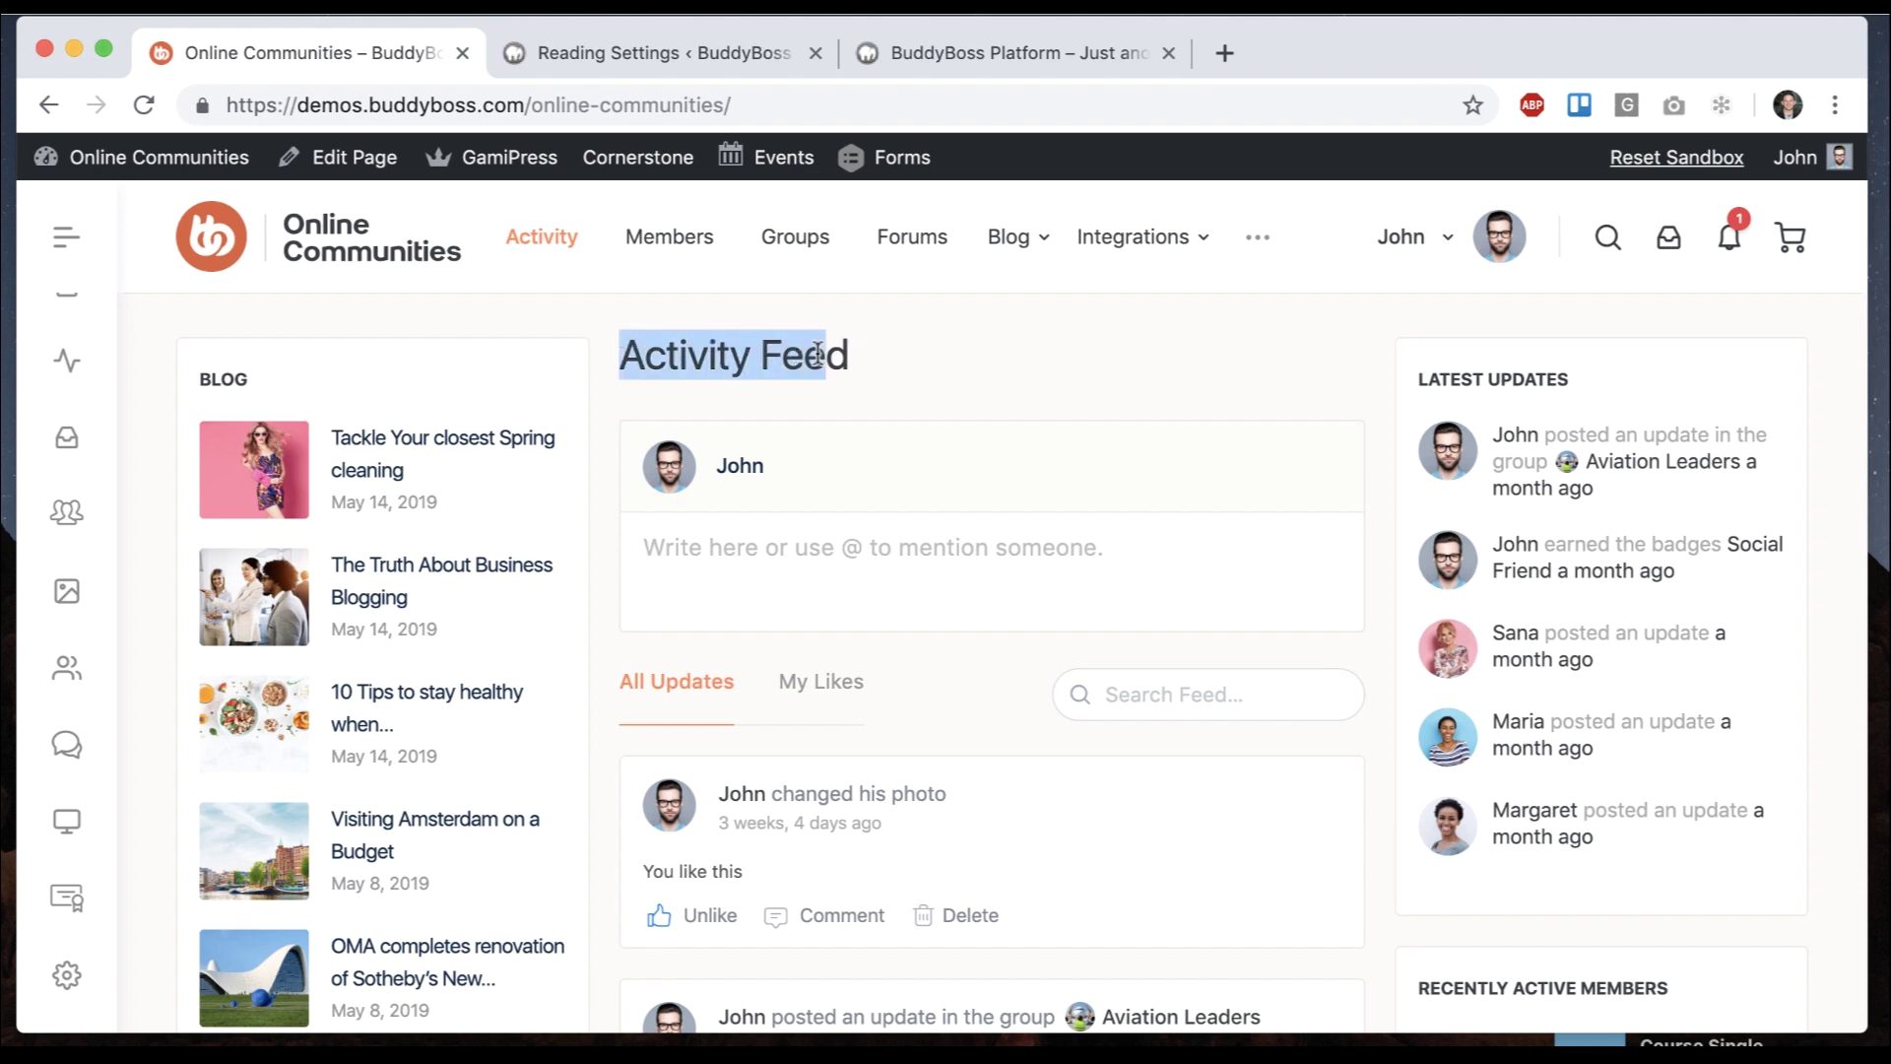
{"action": "left_click", "coordinate": [907, 356]}
{"action": "left_click", "coordinate": [904, 51]}
{"action": "left_click", "coordinate": [734, 156]}
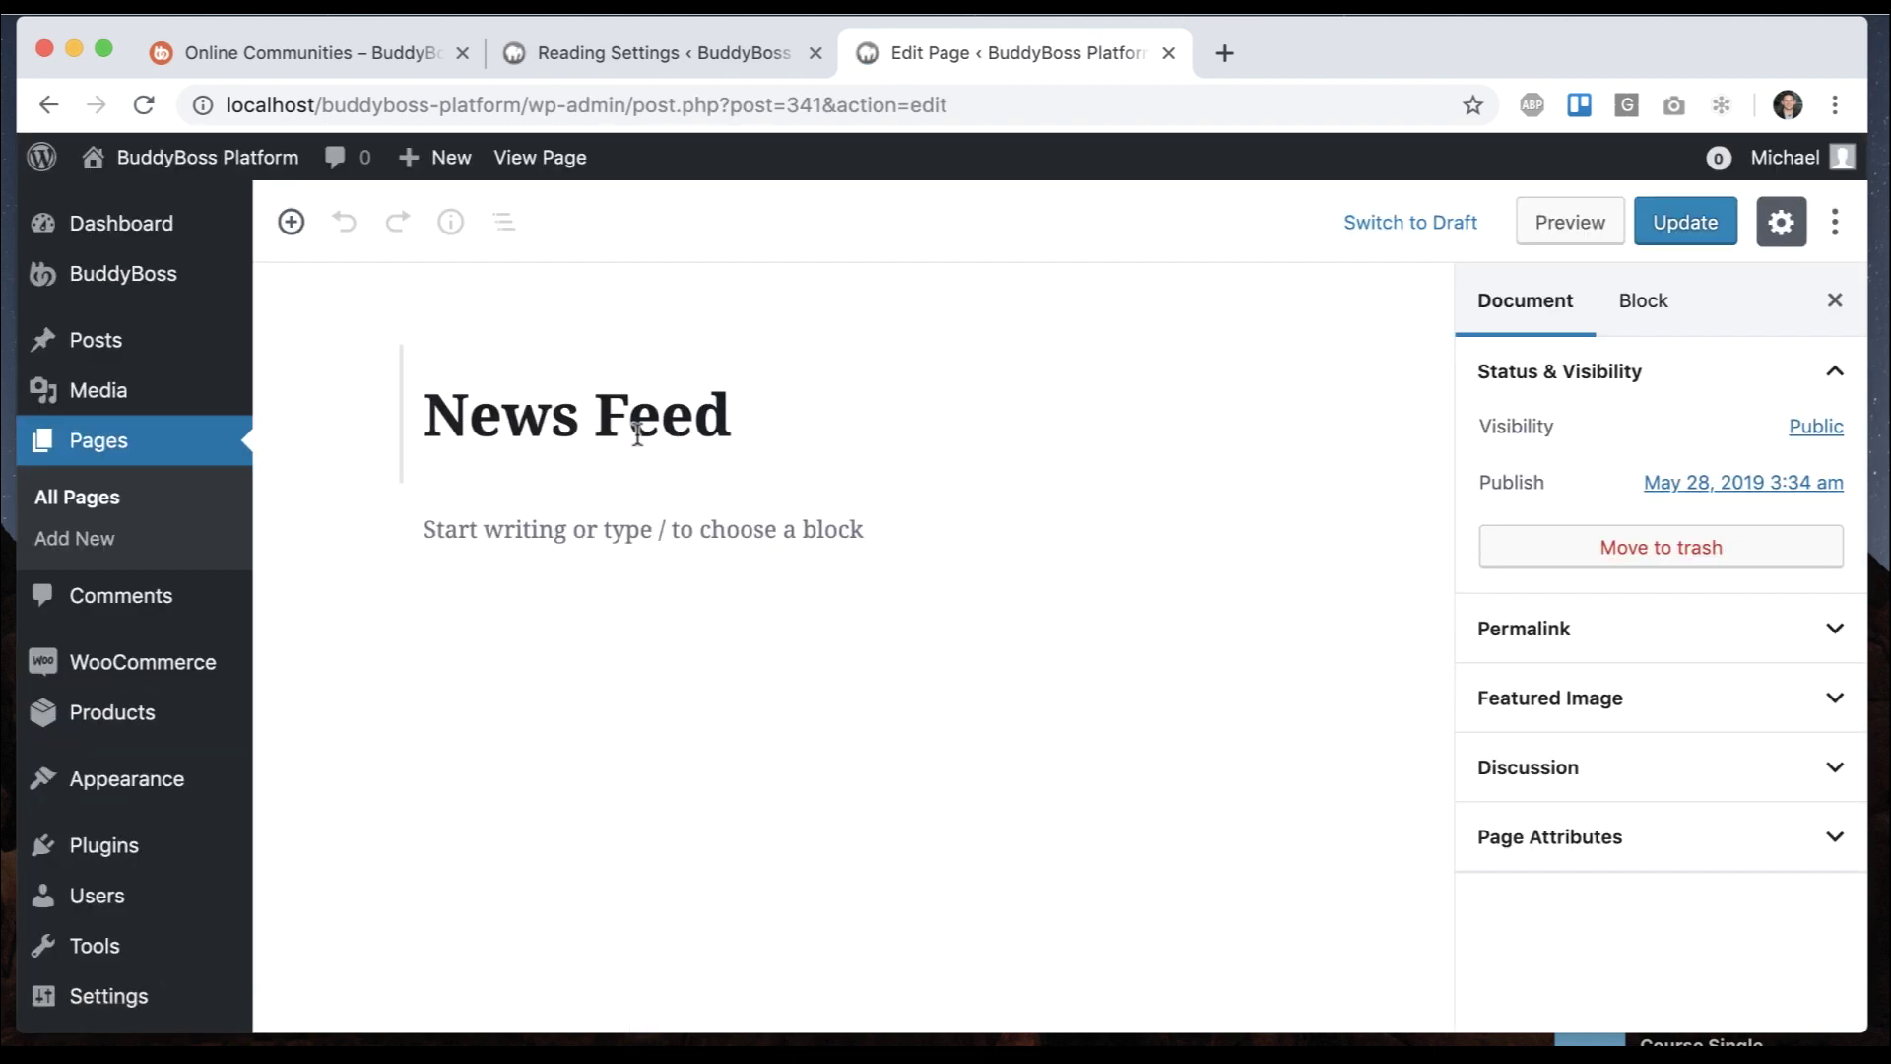
{"action": "double_click", "coordinate": [468, 404]}
{"action": "type", "text": "Activity"}
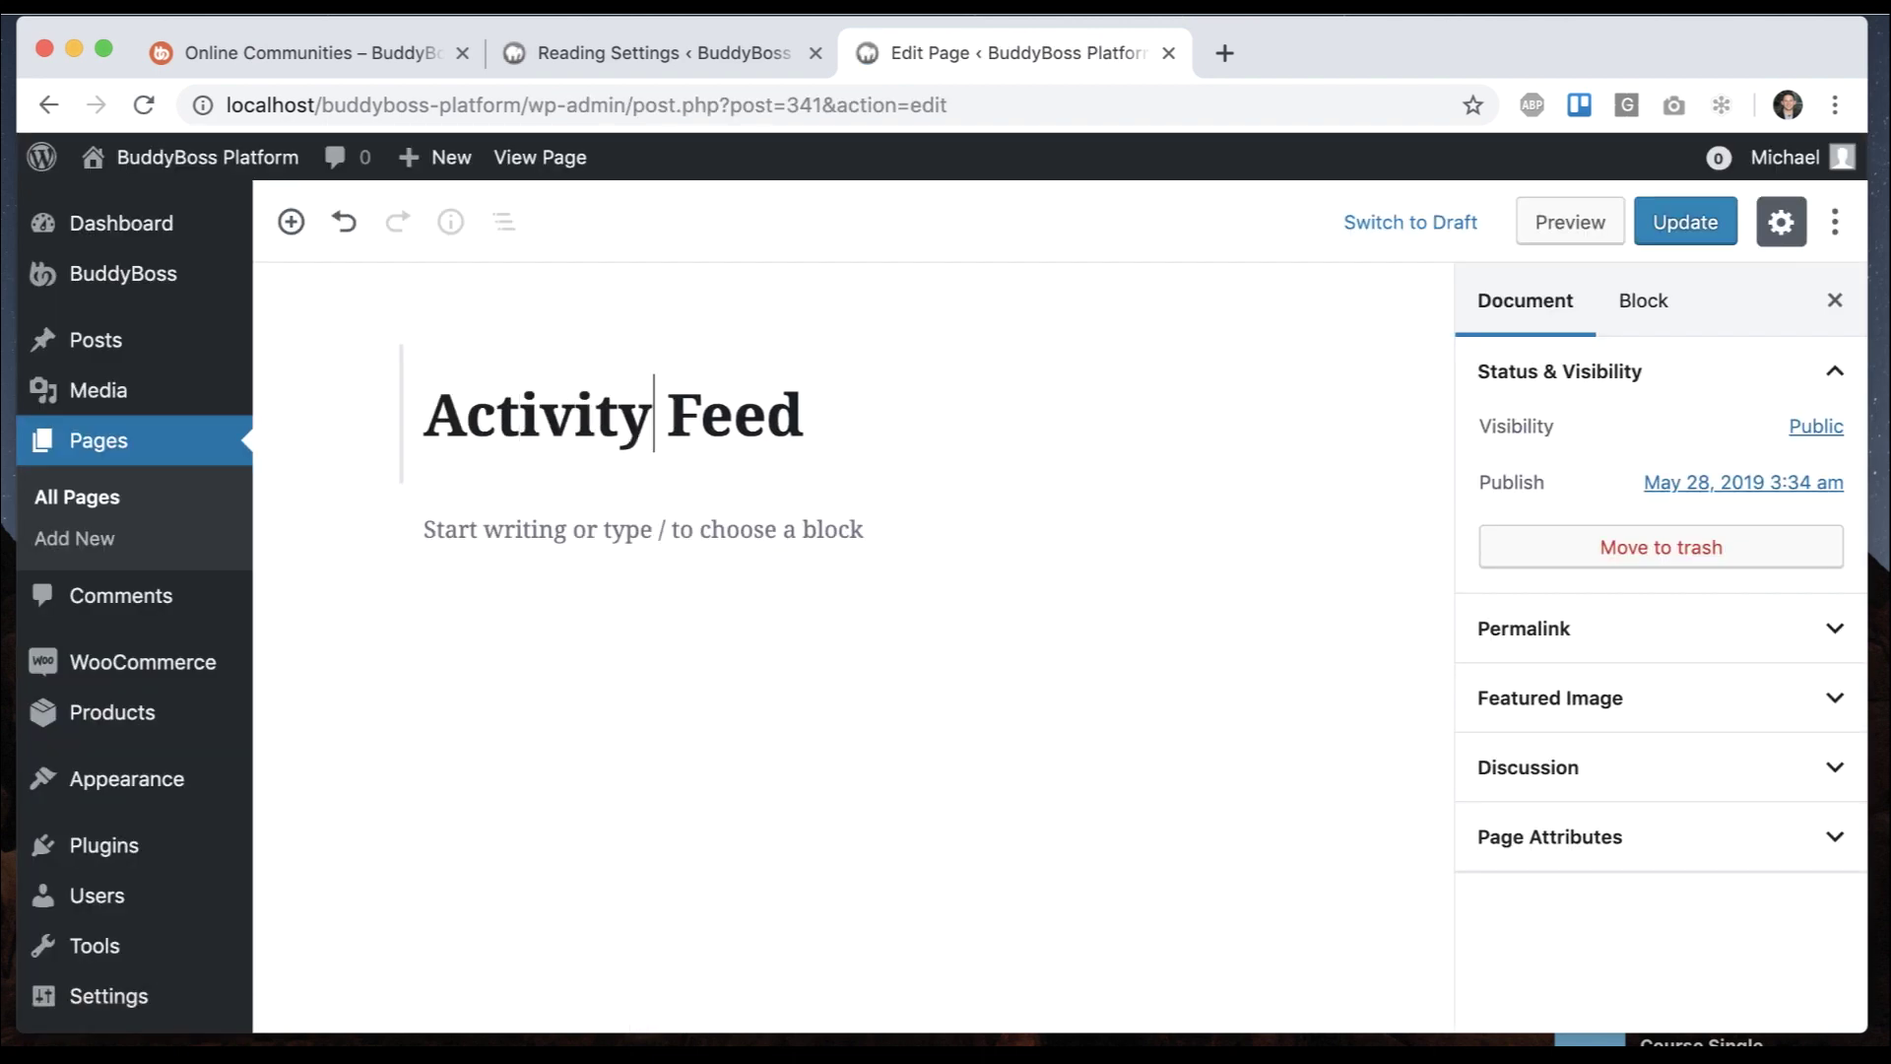
{"action": "left_click", "coordinate": [1685, 222]}
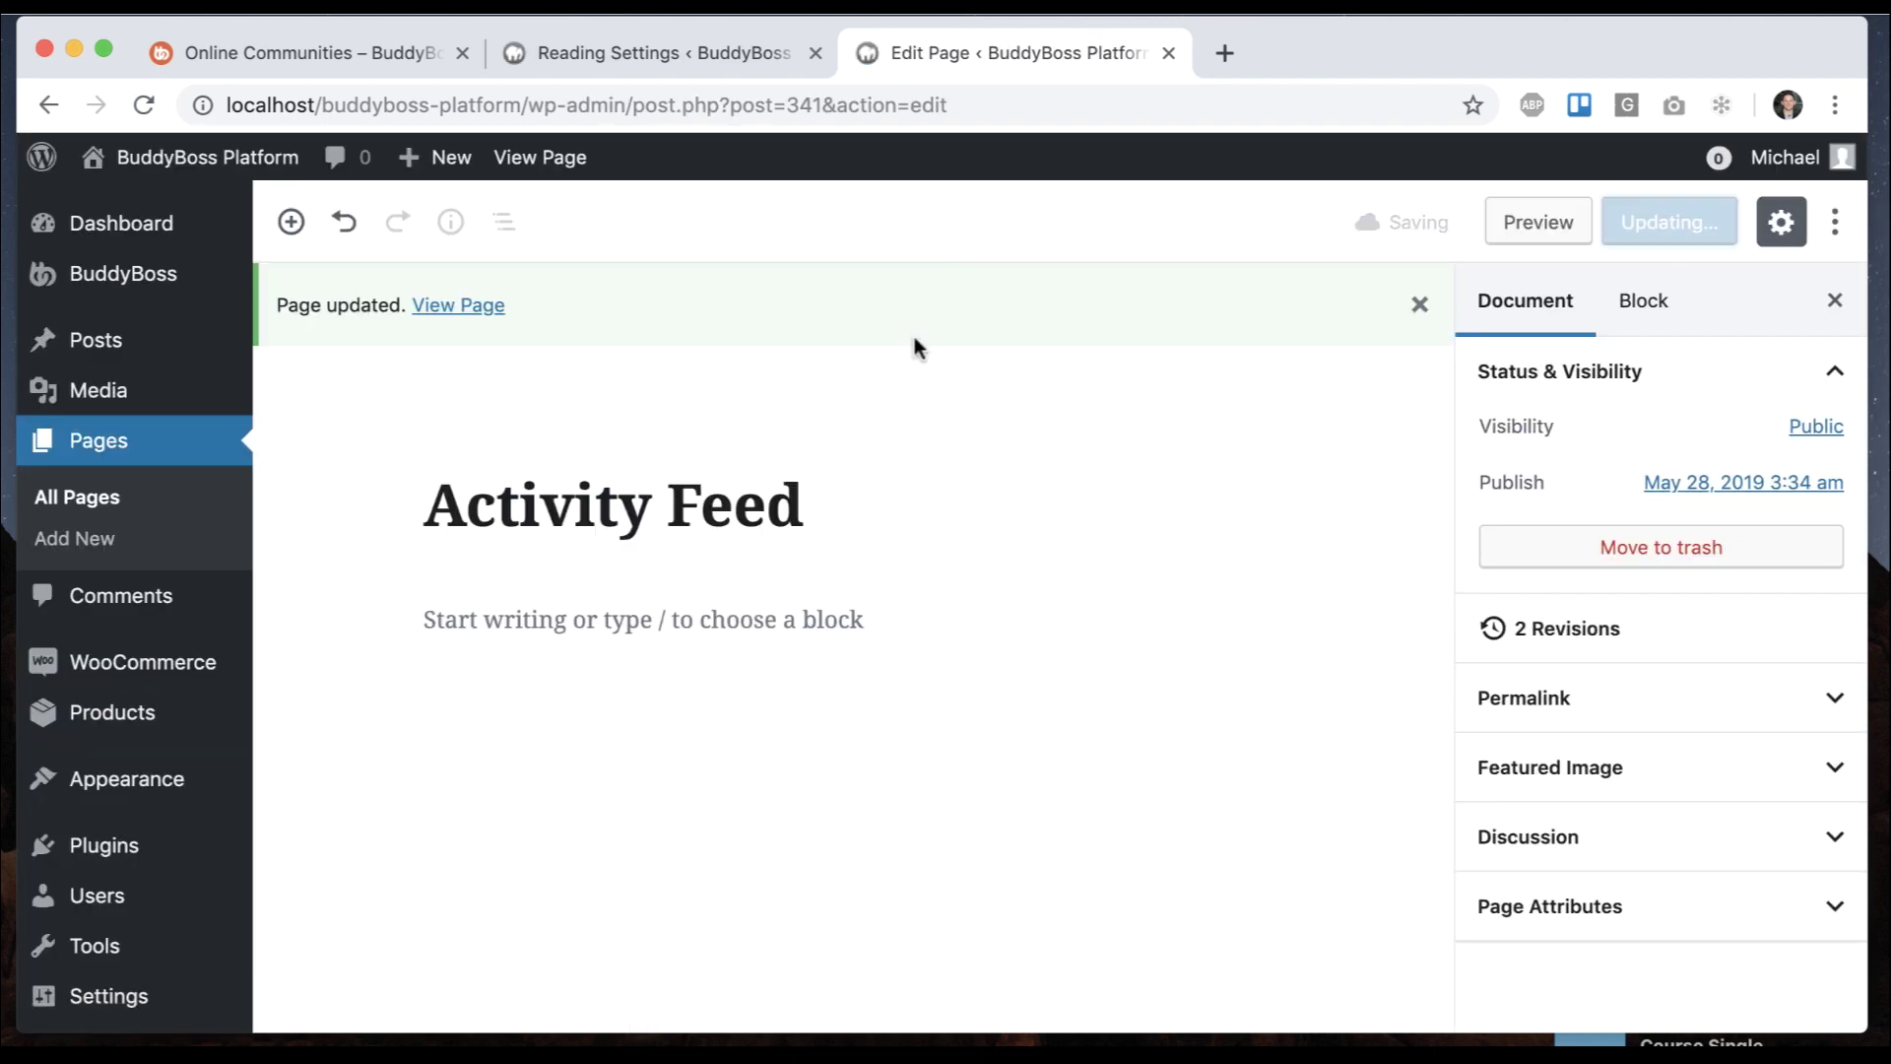
{"action": "left_click", "coordinate": [562, 169]}
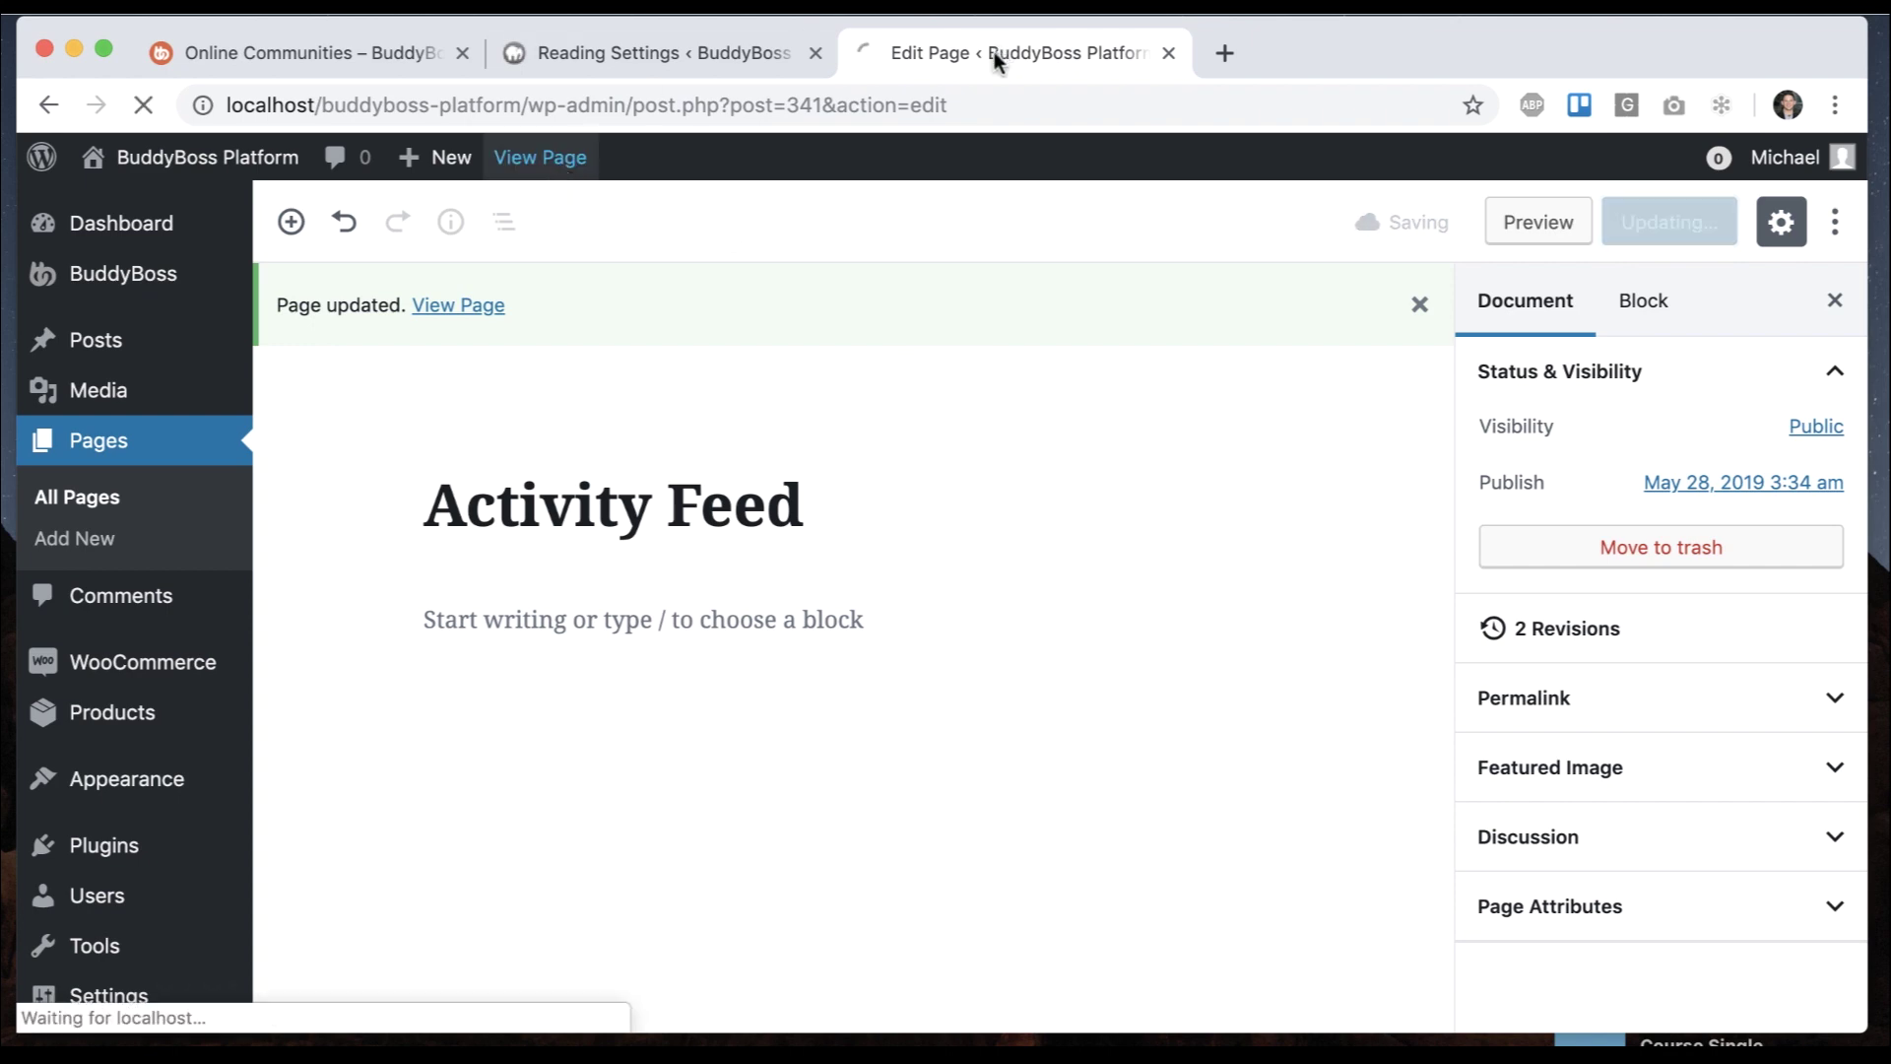
Compare the local and demo post composers, then return to Reading Settings
{"action": "left_click", "coordinate": [310, 55]}
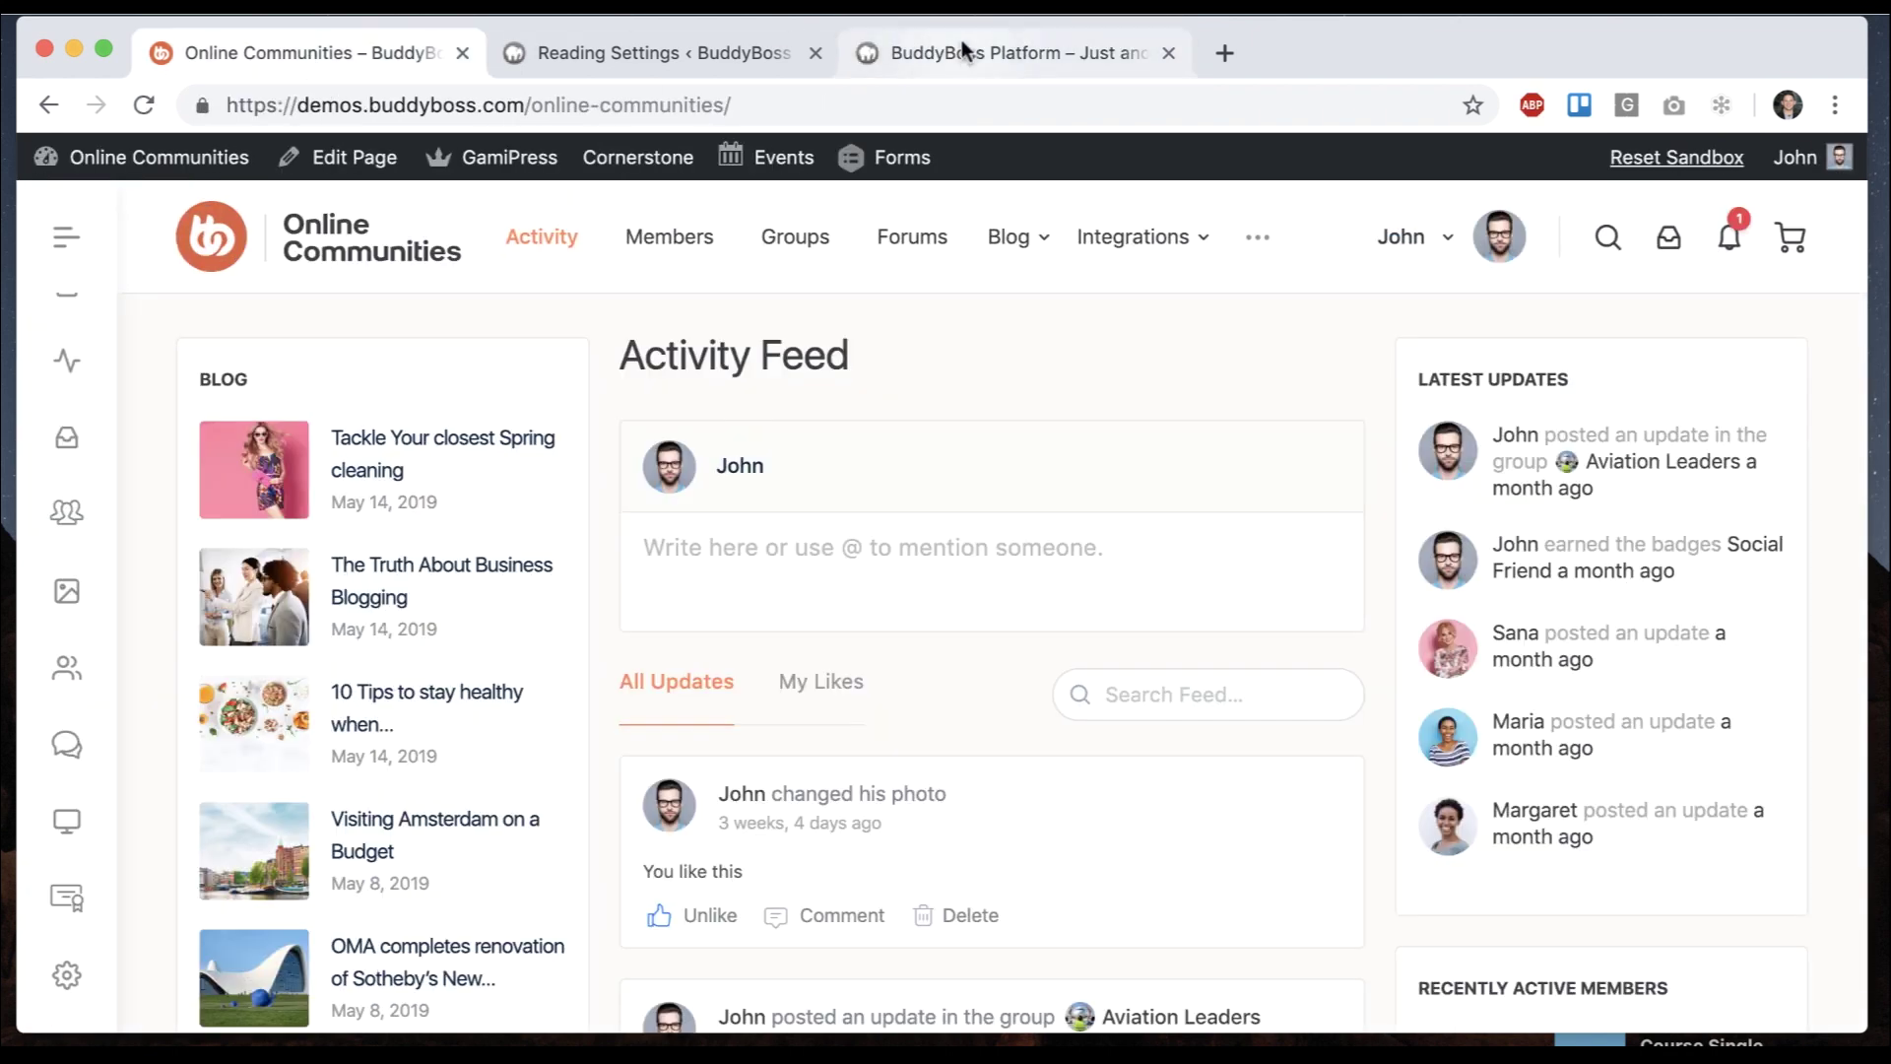
{"action": "left_click", "coordinate": [973, 55]}
{"action": "left_click", "coordinate": [593, 541]}
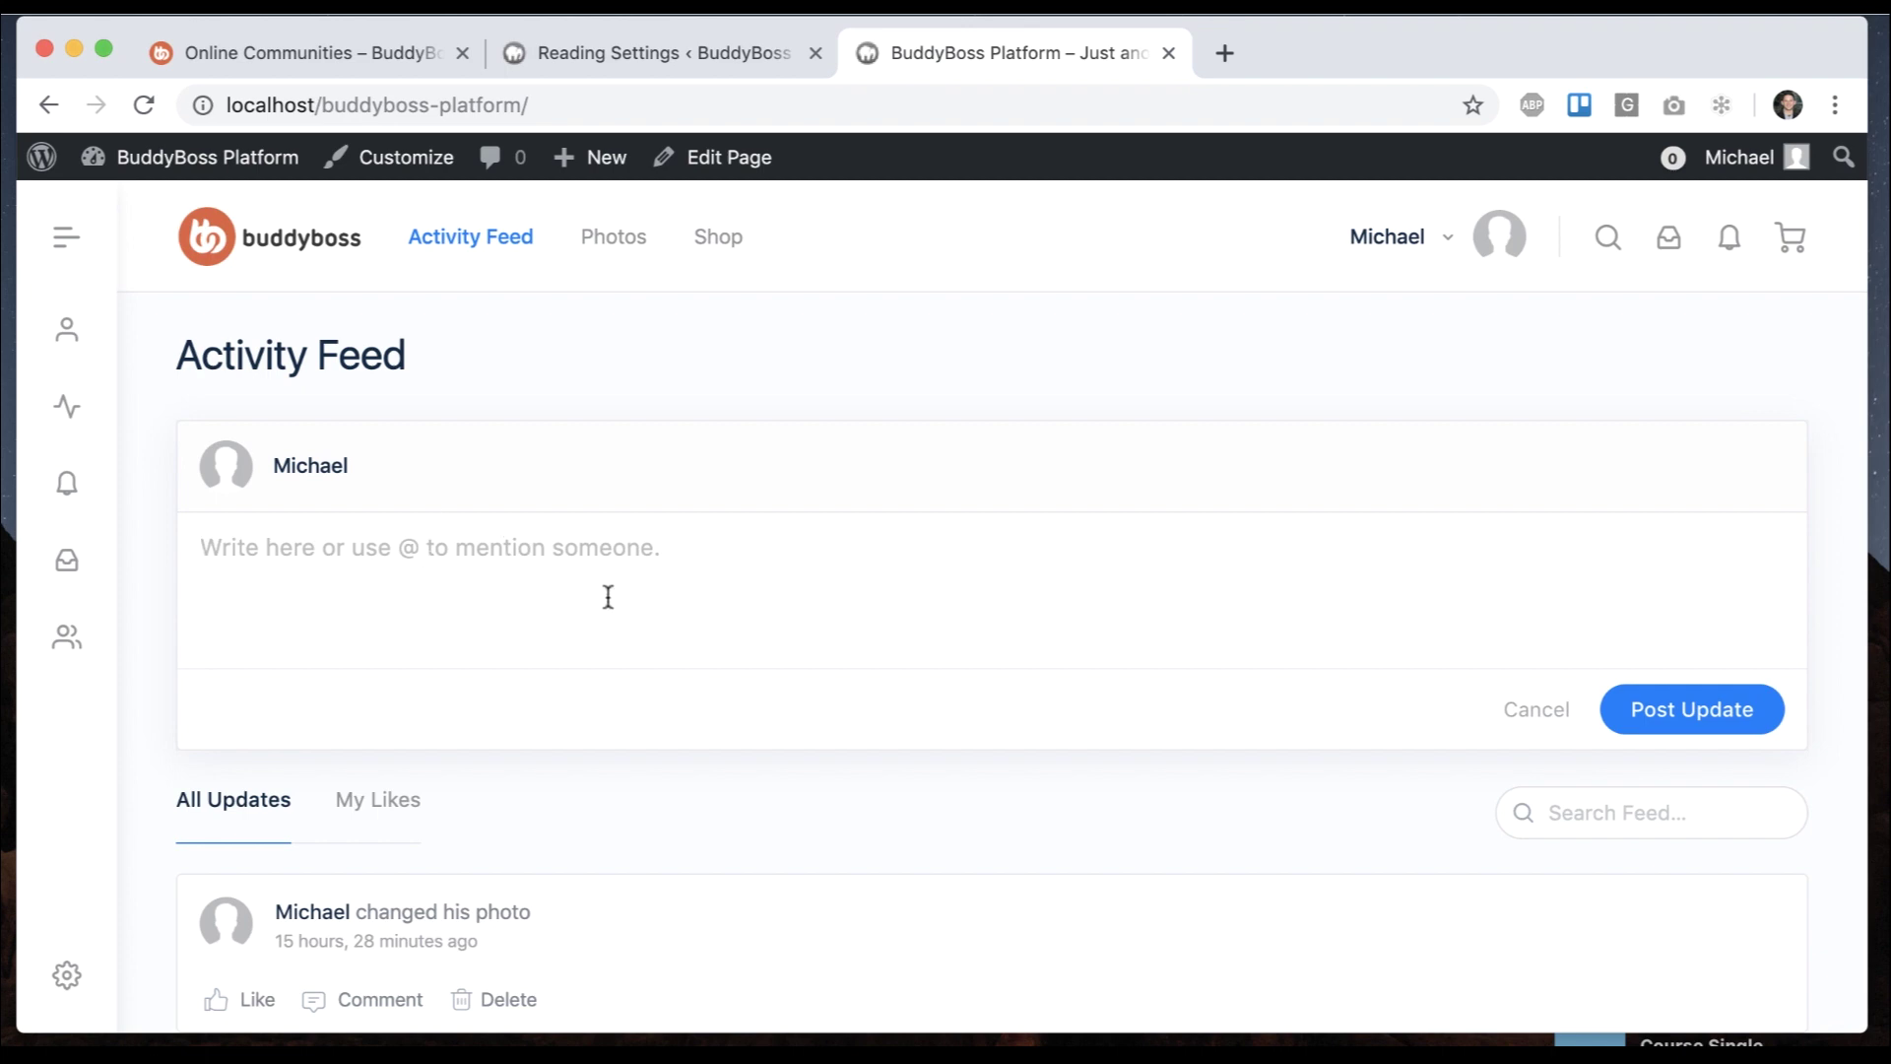
{"action": "left_click", "coordinate": [317, 59]}
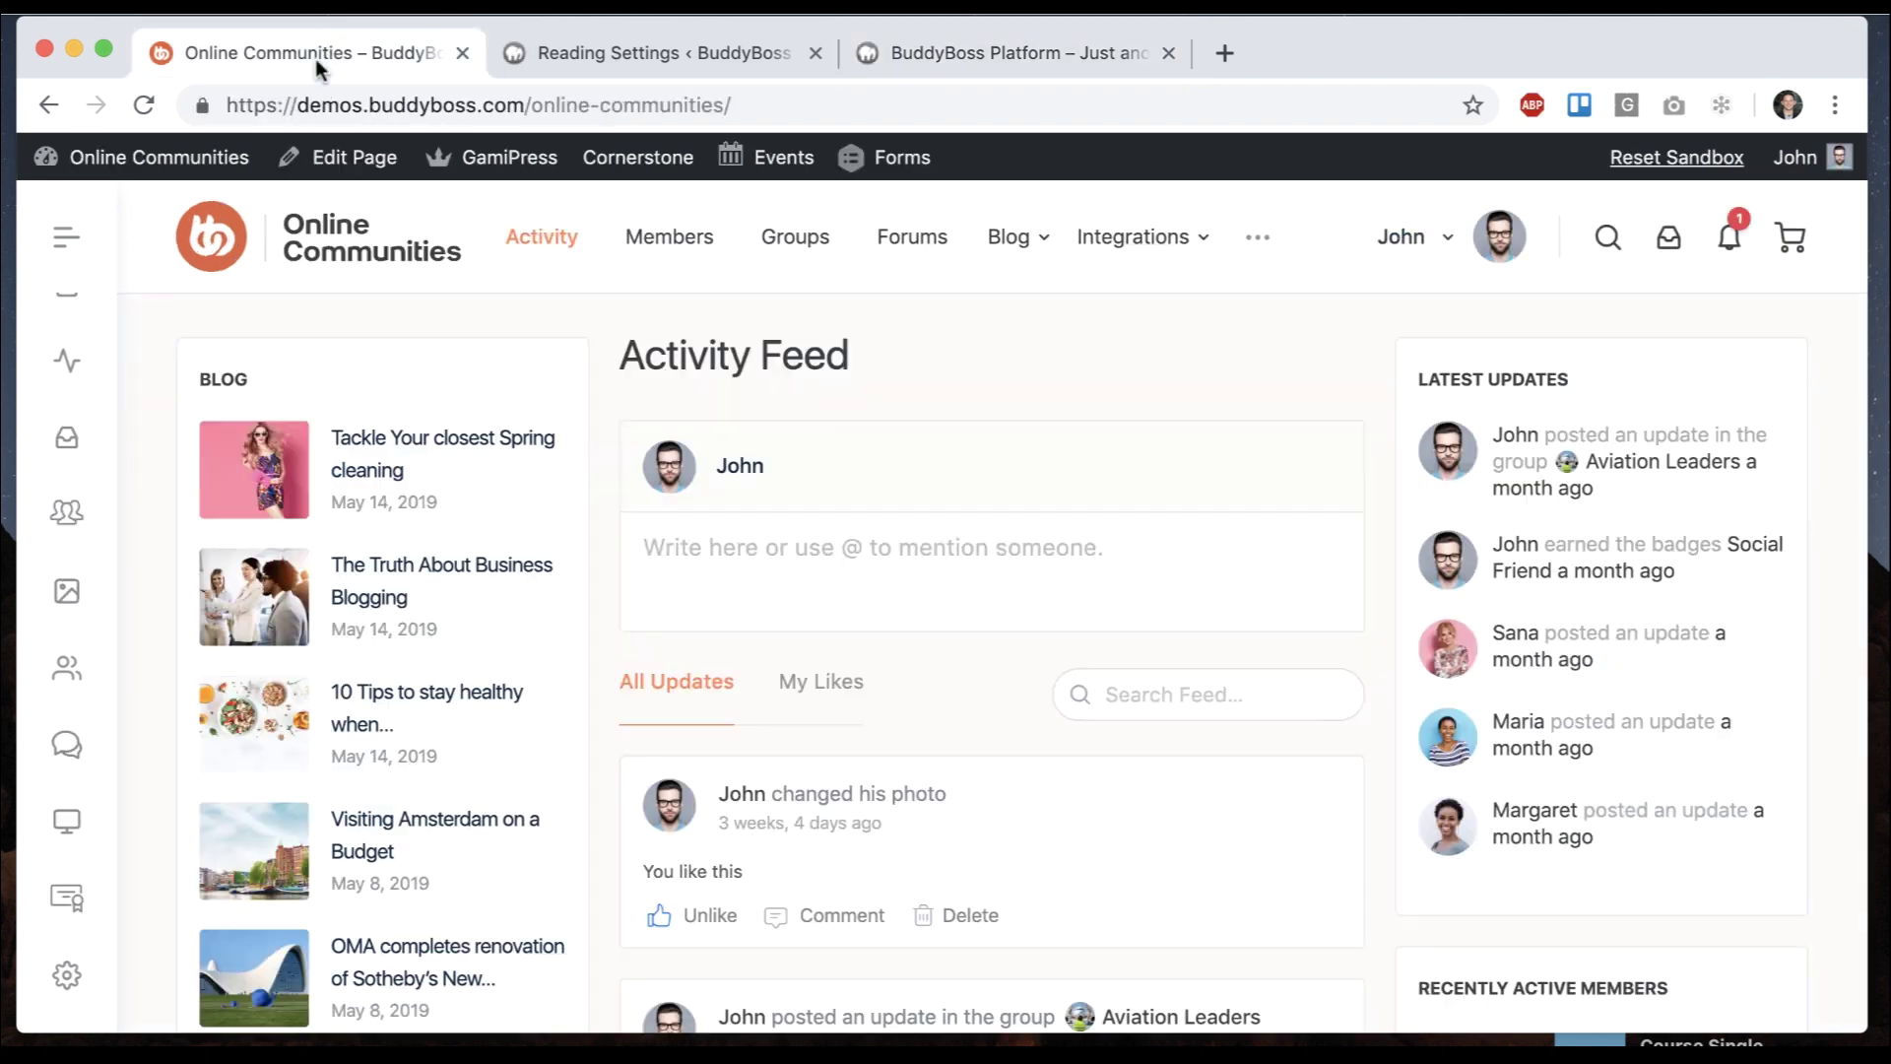
{"action": "left_click", "coordinate": [743, 584]}
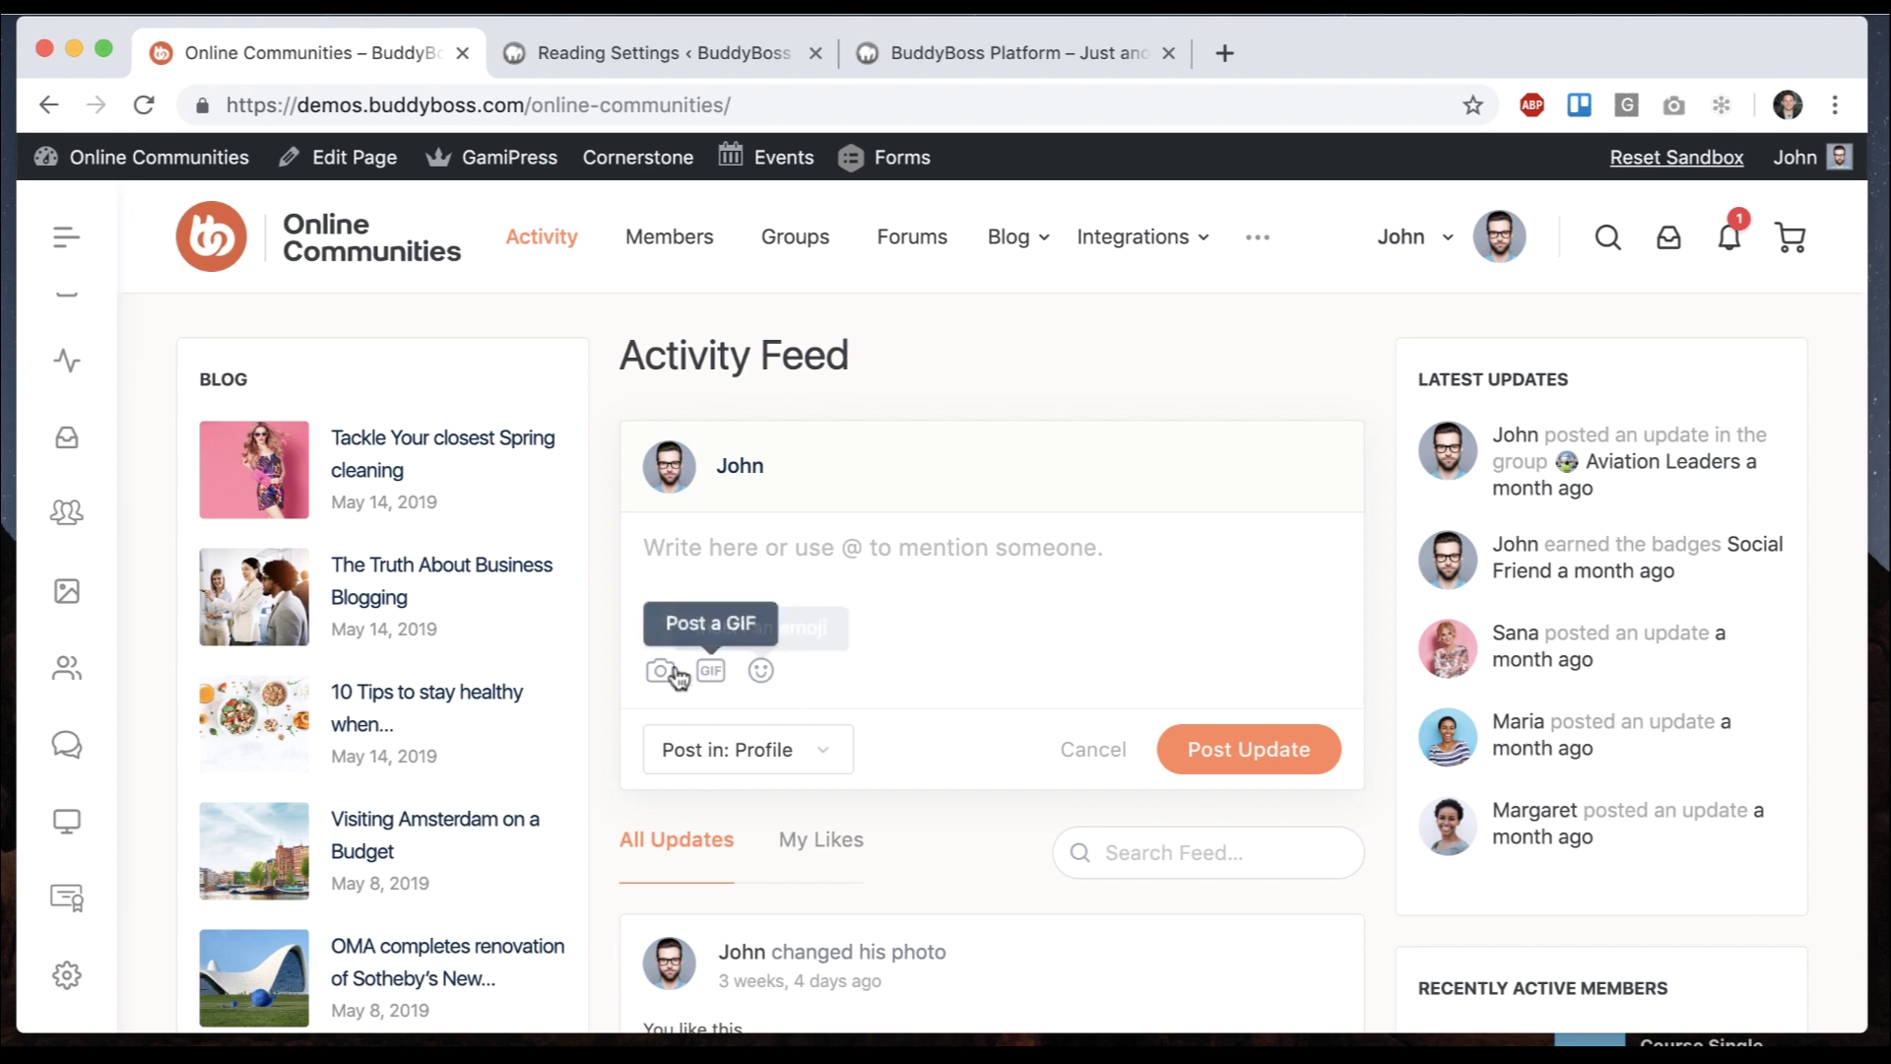
{"action": "left_click", "coordinate": [595, 49]}
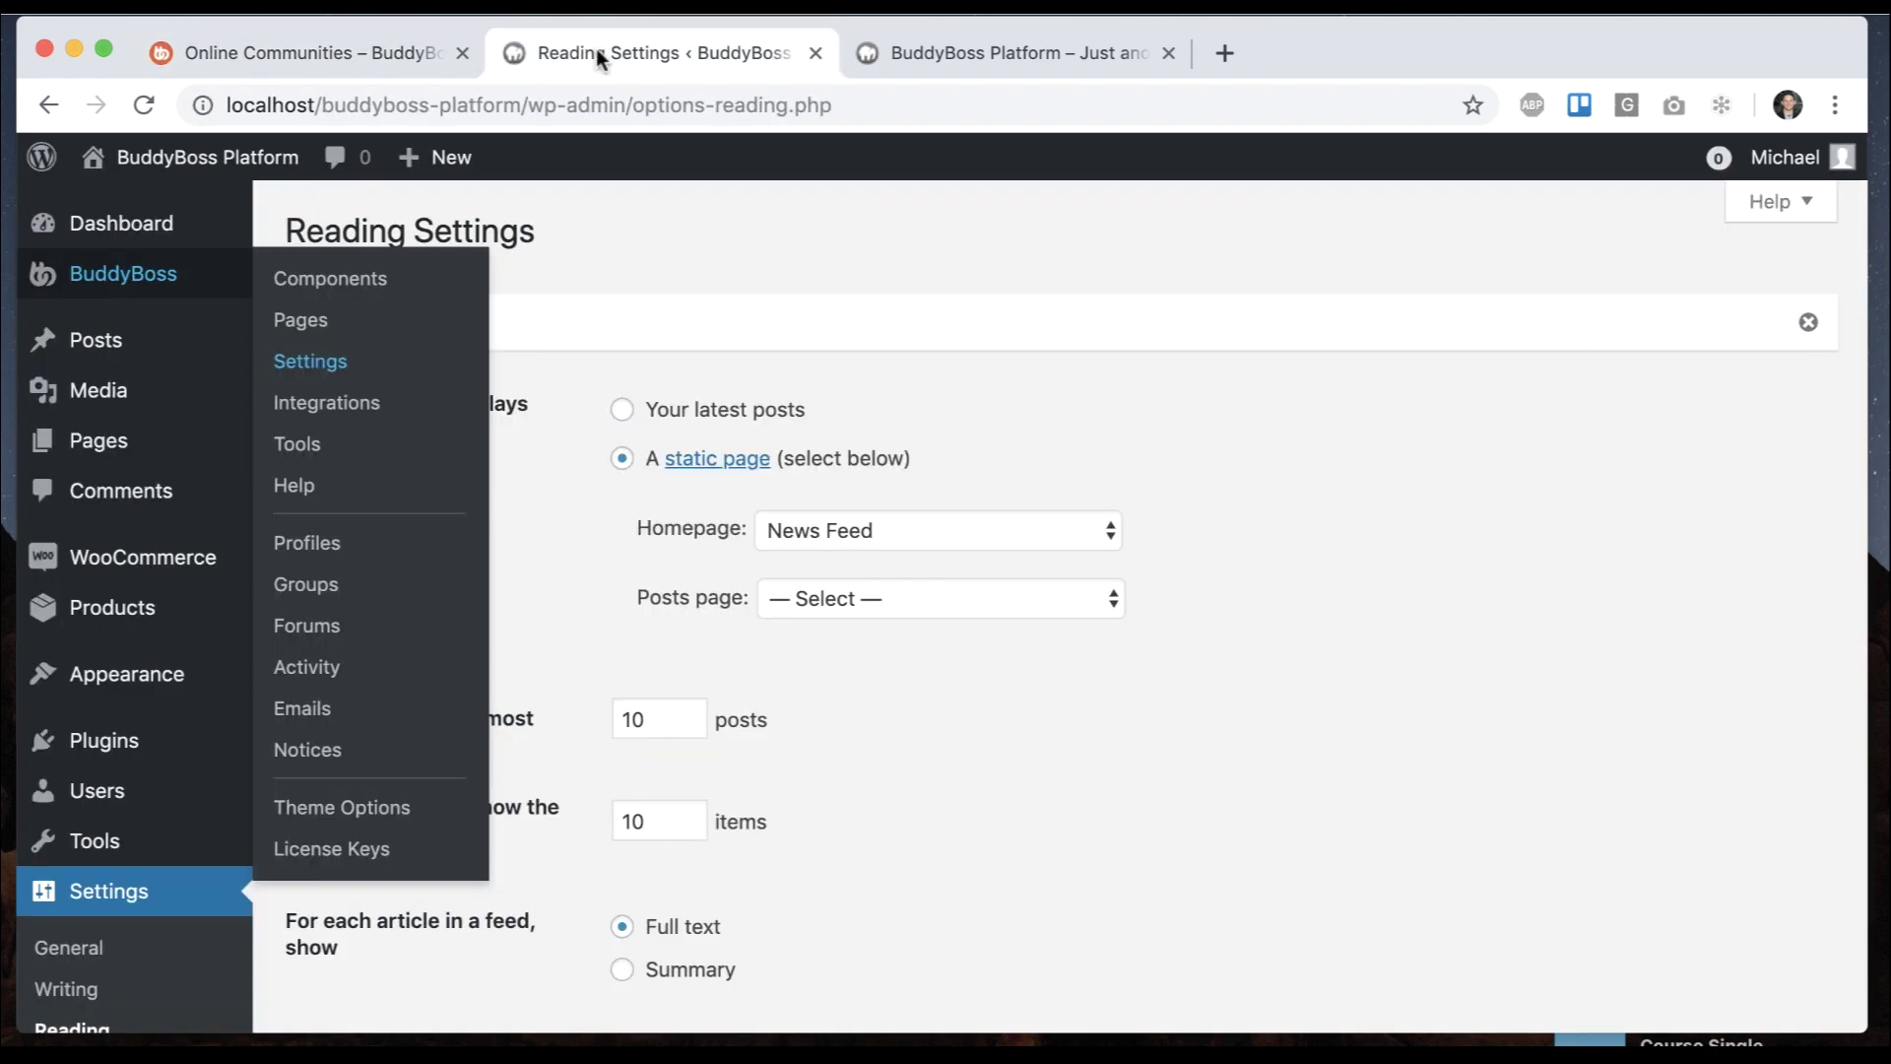
Open the BuddyBoss Media Uploading settings and save them
{"action": "scroll", "coordinate": [536, 581], "scroll_direction": "down", "scroll_amount": 1}
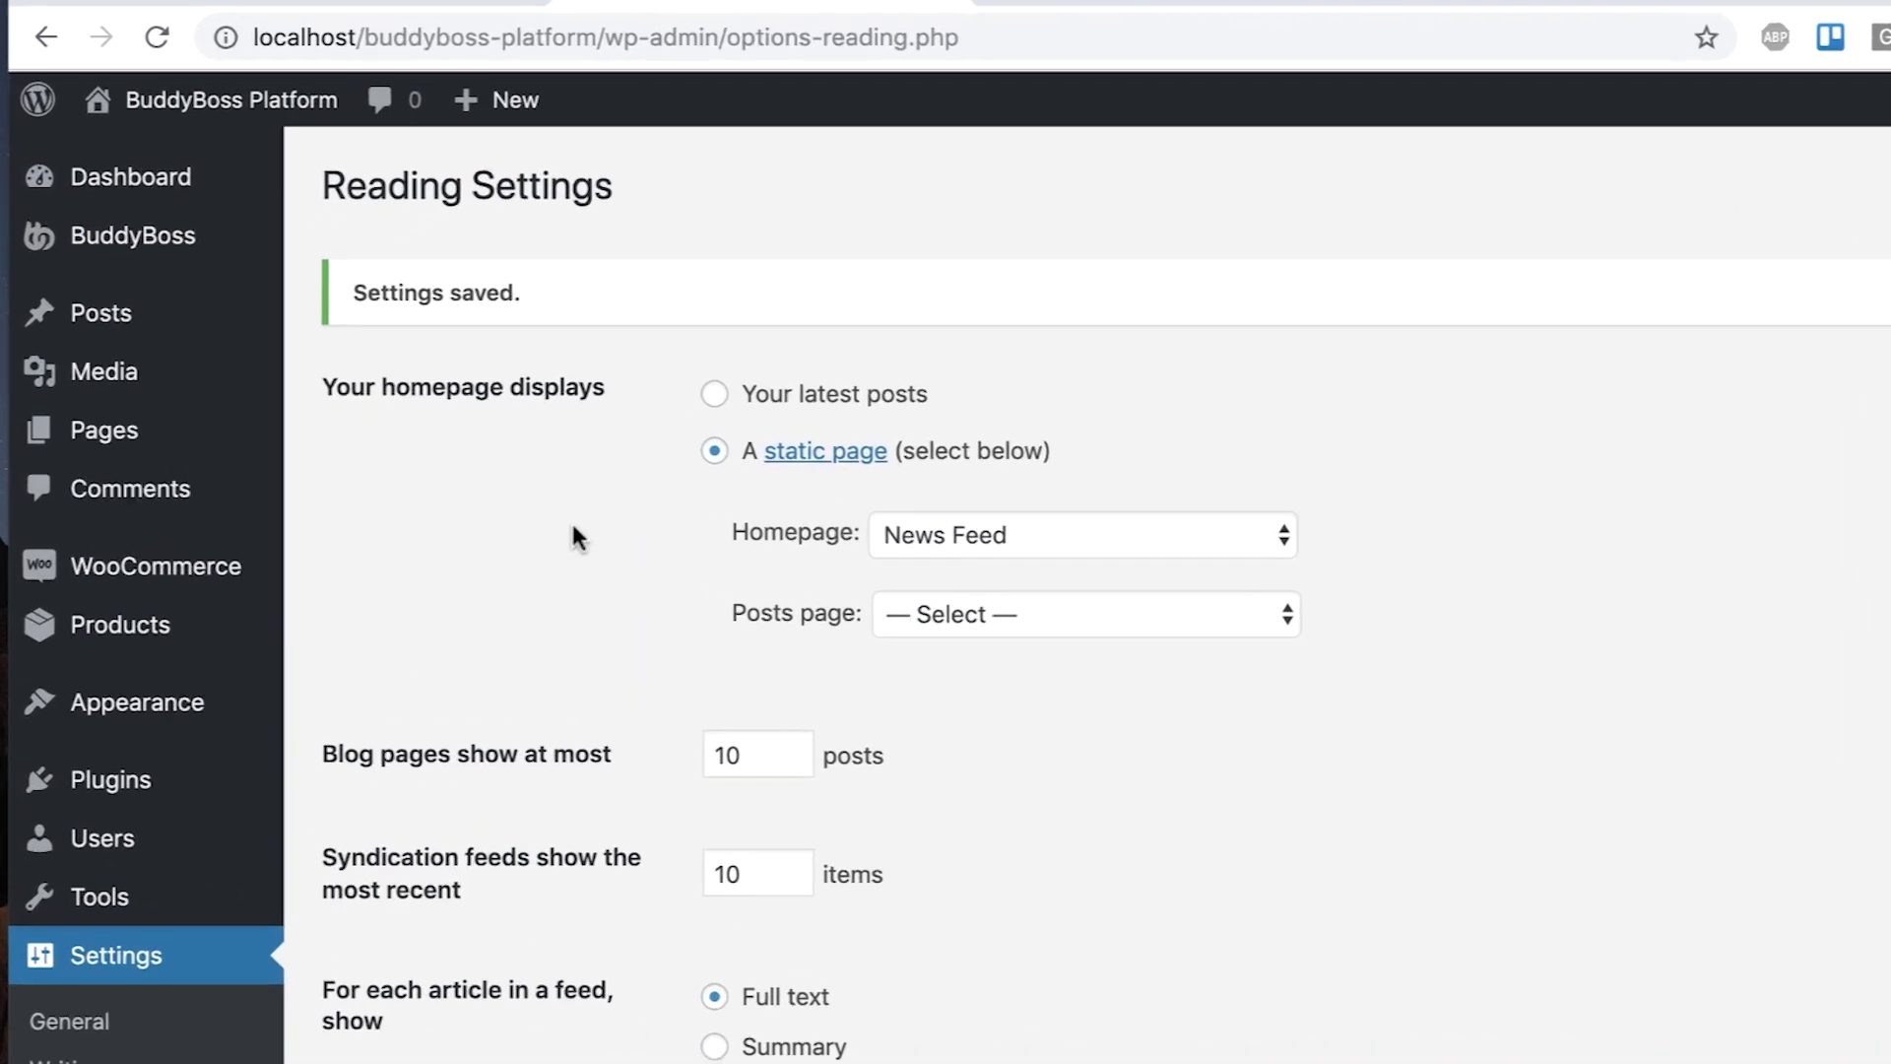
{"action": "mouse_move", "coordinate": [197, 248]}
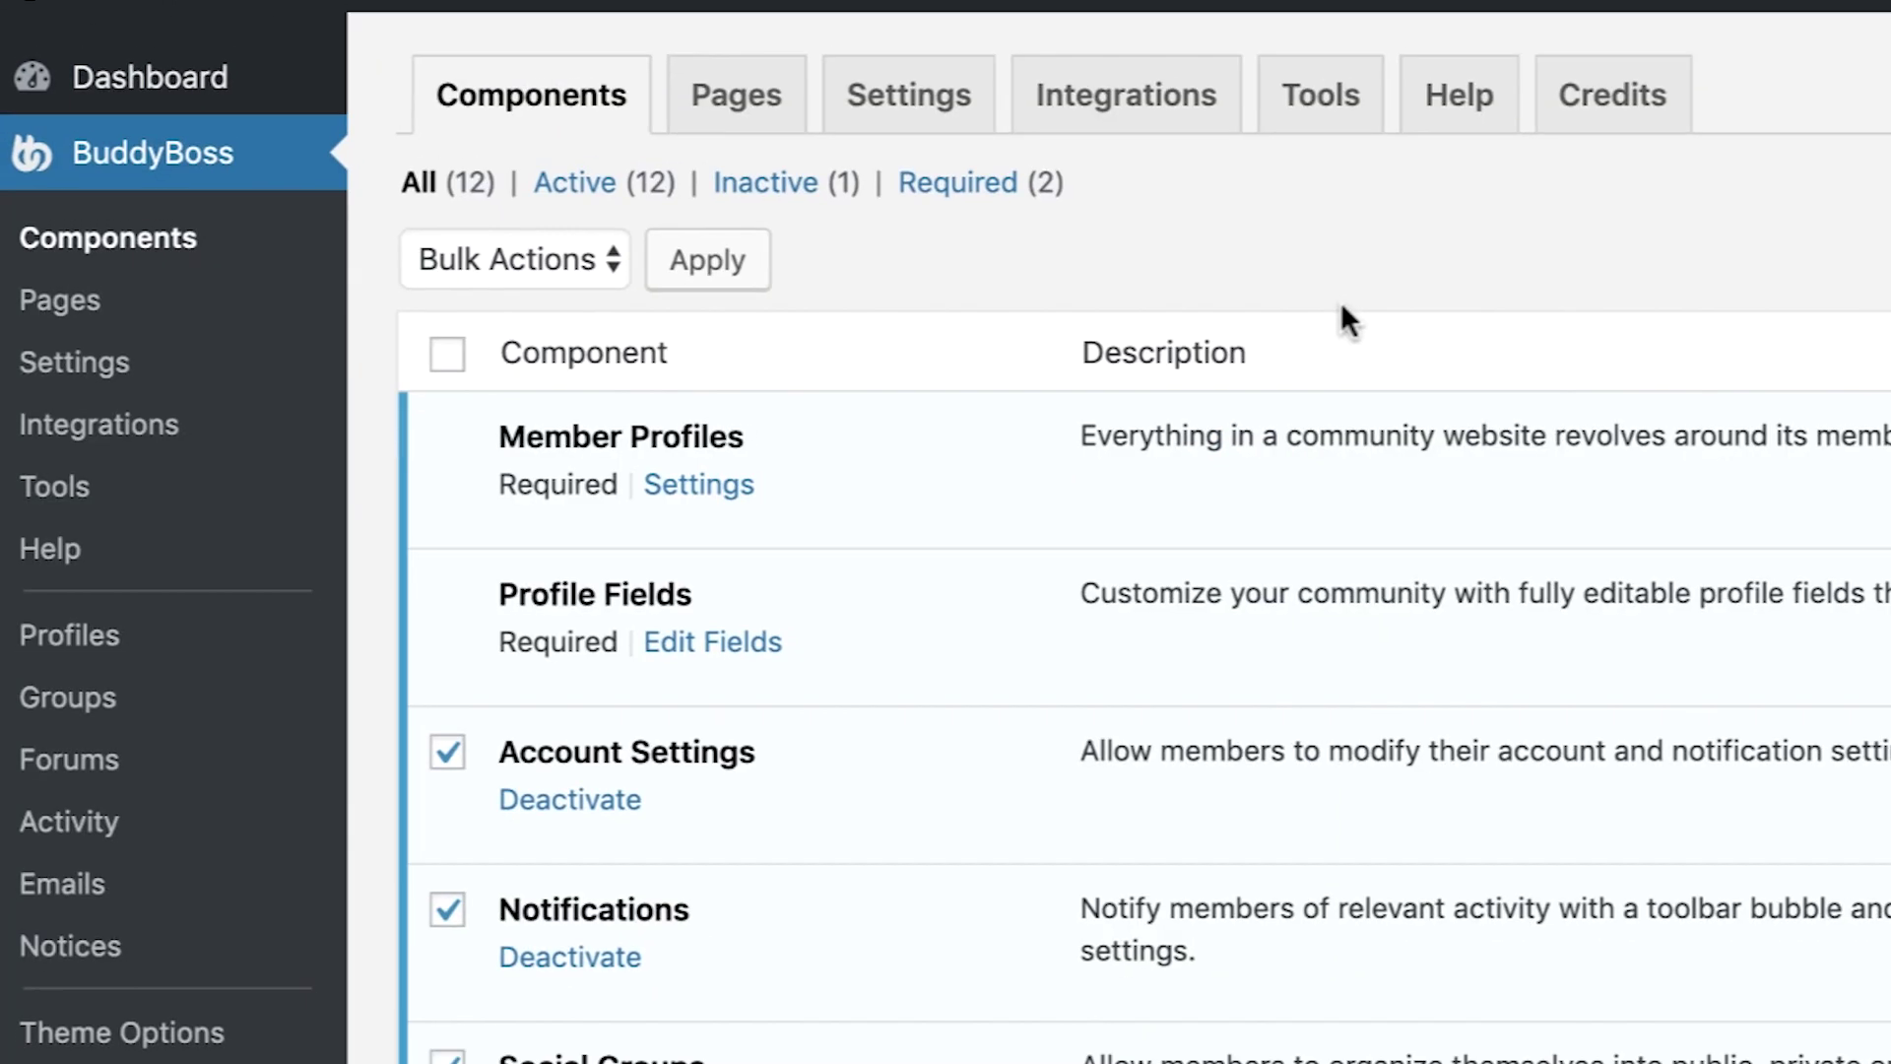
{"action": "scroll", "coordinate": [1182, 335], "scroll_direction": "down", "scroll_amount": 3}
{"action": "scroll", "coordinate": [1051, 357], "scroll_direction": "down", "scroll_amount": 5}
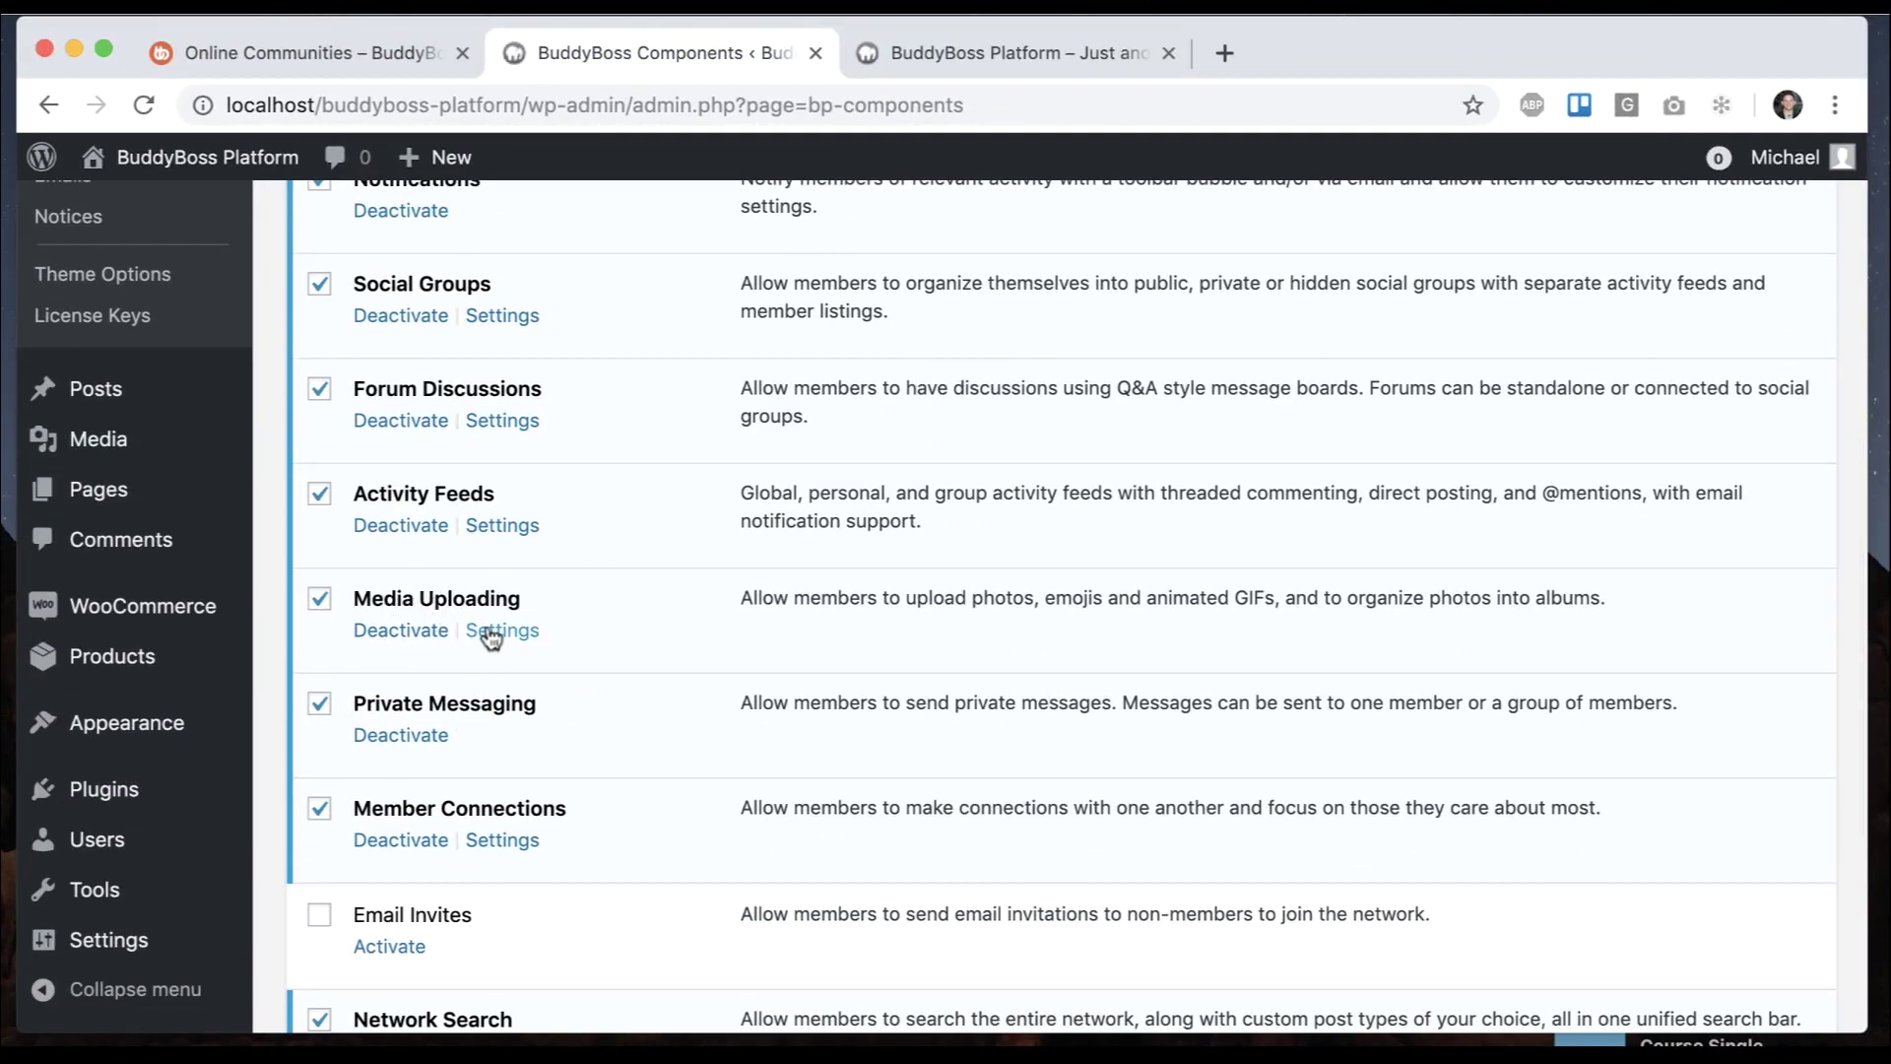
{"action": "left_click", "coordinate": [491, 637]}
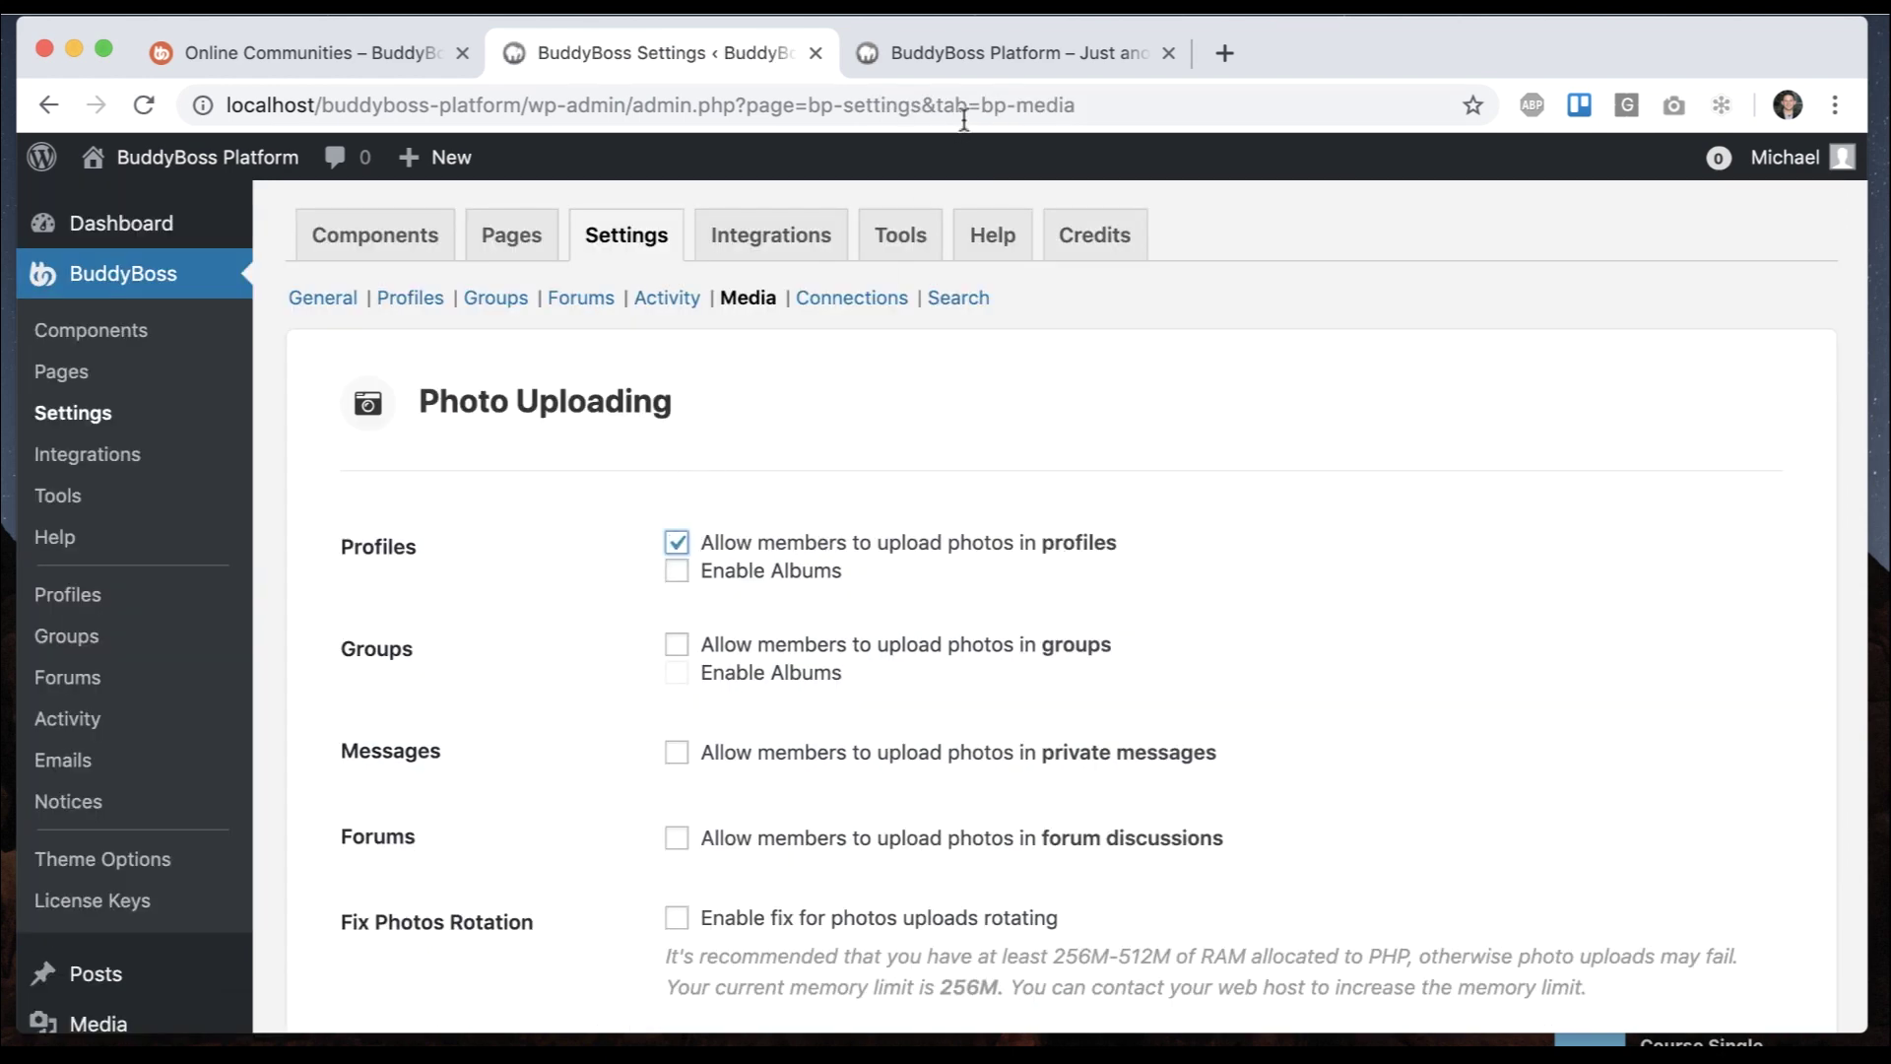
{"action": "scroll", "coordinate": [630, 551], "scroll_direction": "down", "scroll_amount": 6}
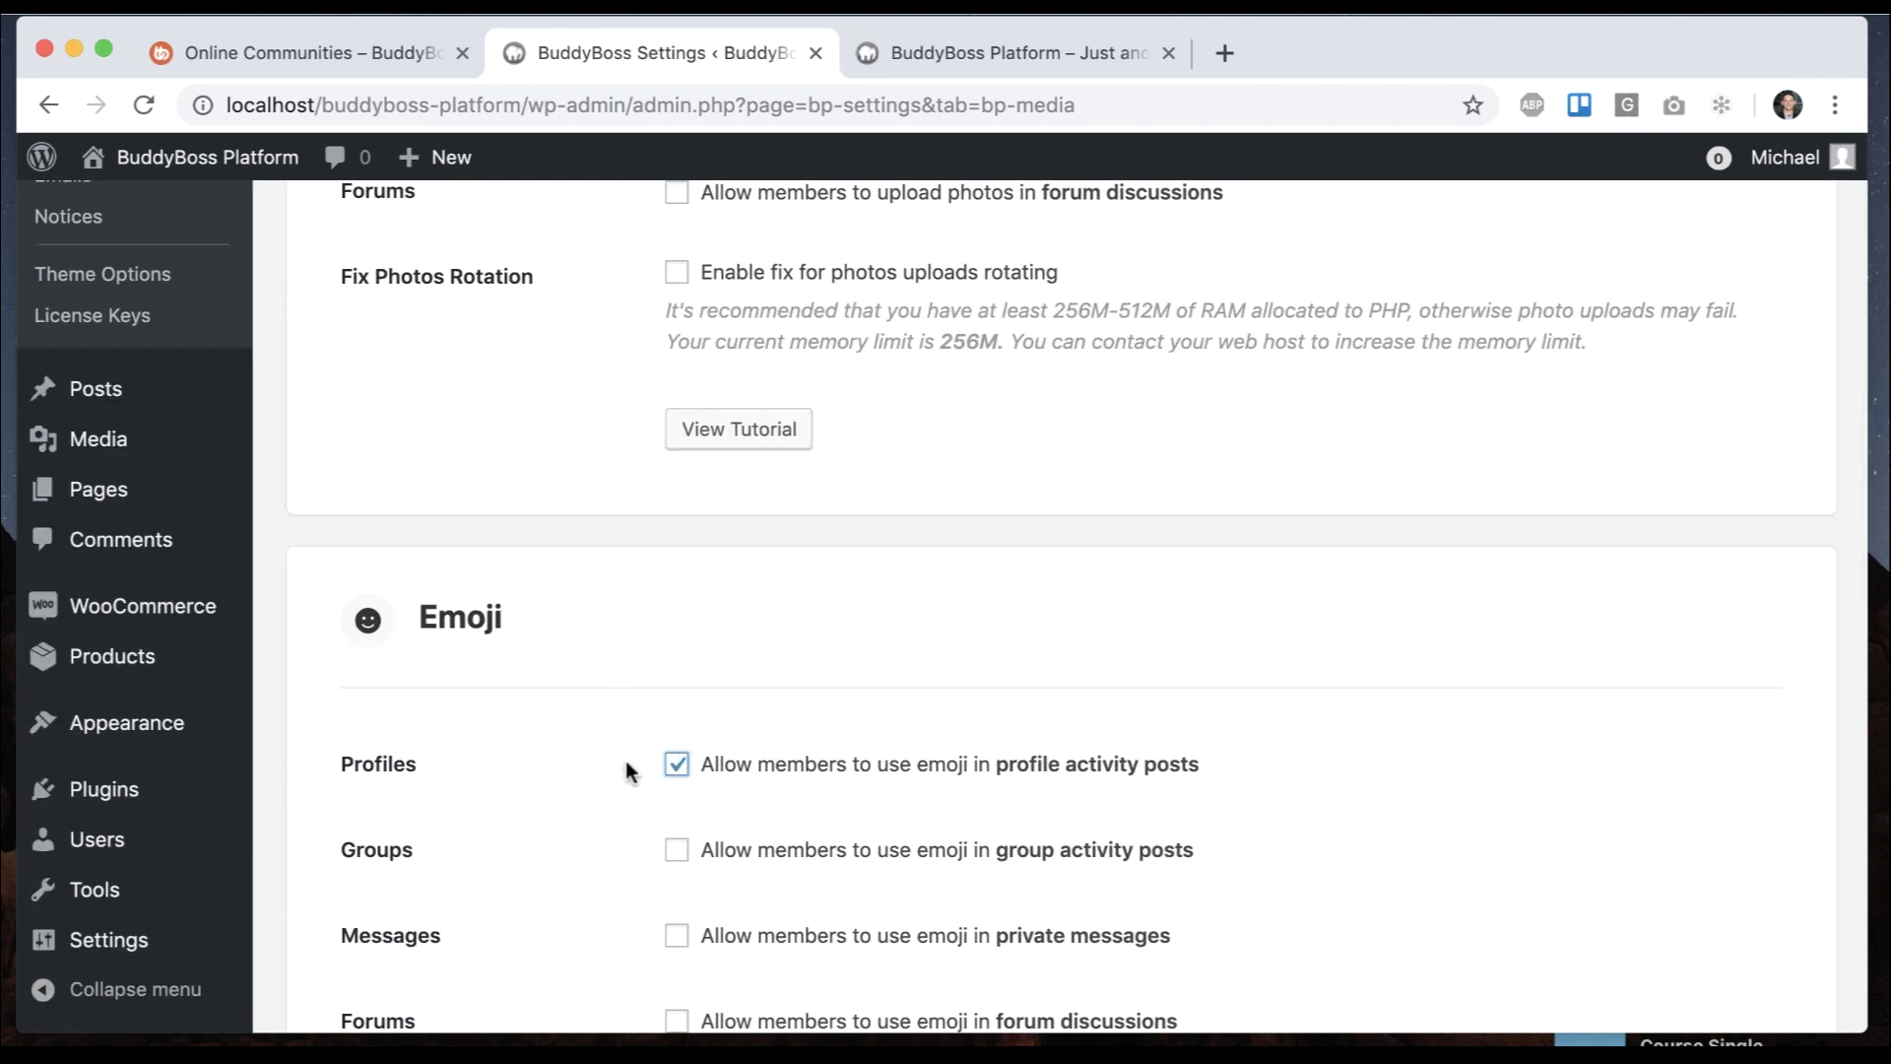
{"action": "scroll", "coordinate": [631, 771], "scroll_direction": "down", "scroll_amount": 12}
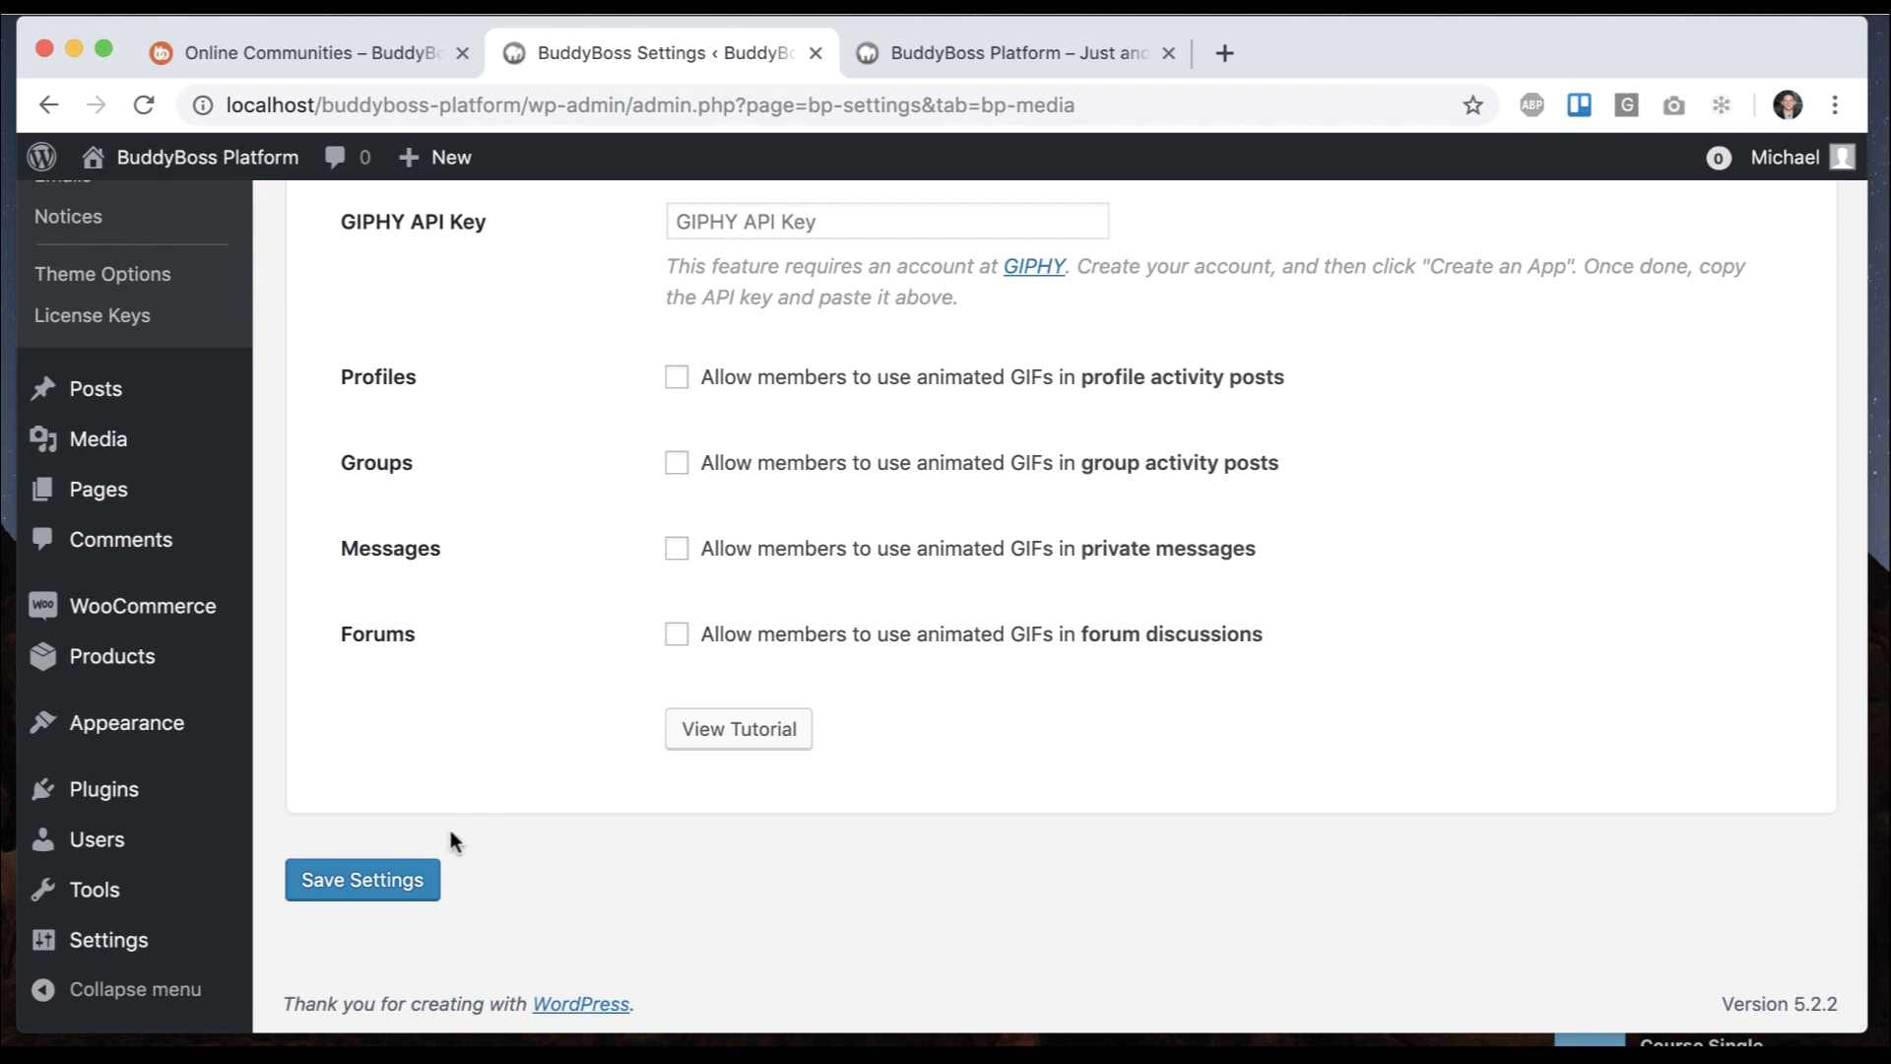
{"action": "left_click", "coordinate": [382, 879]}
Check that the local Activity Feed composer now offers photo and emoji options
{"action": "left_click", "coordinate": [948, 49]}
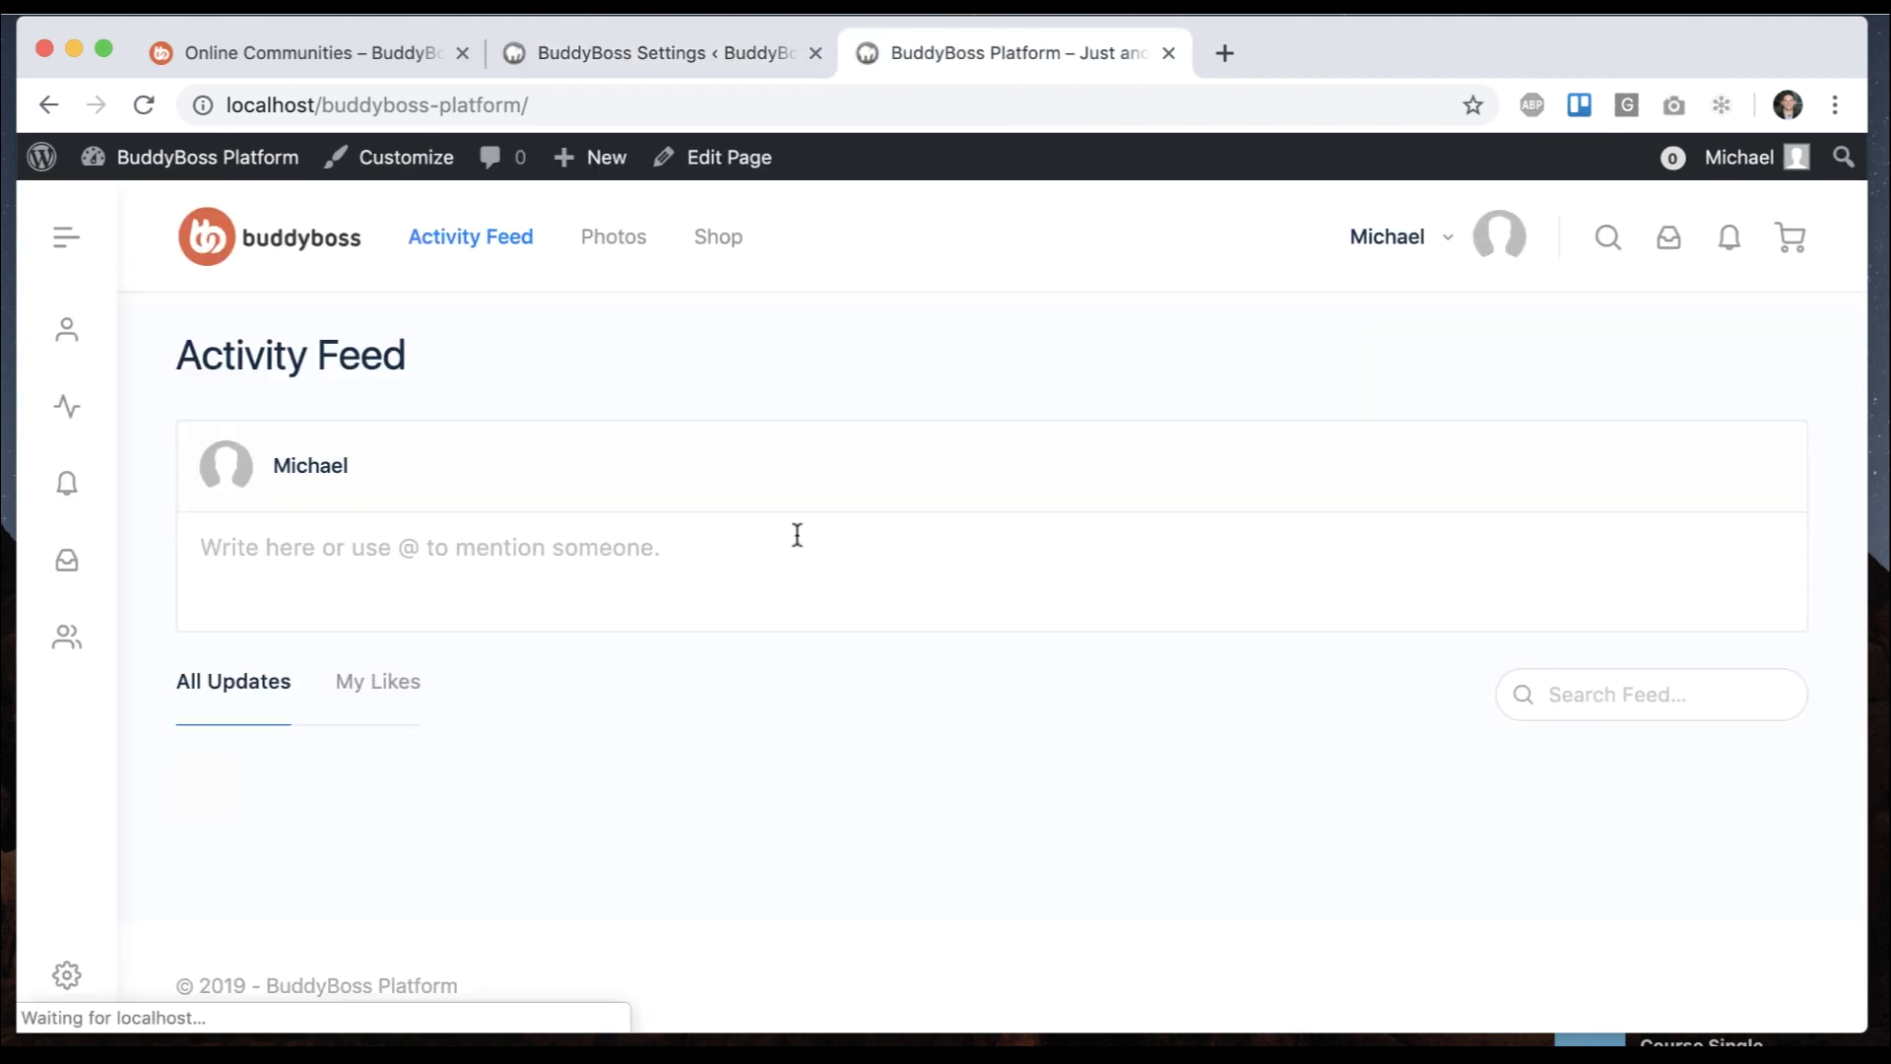
{"action": "left_click", "coordinate": [796, 535]}
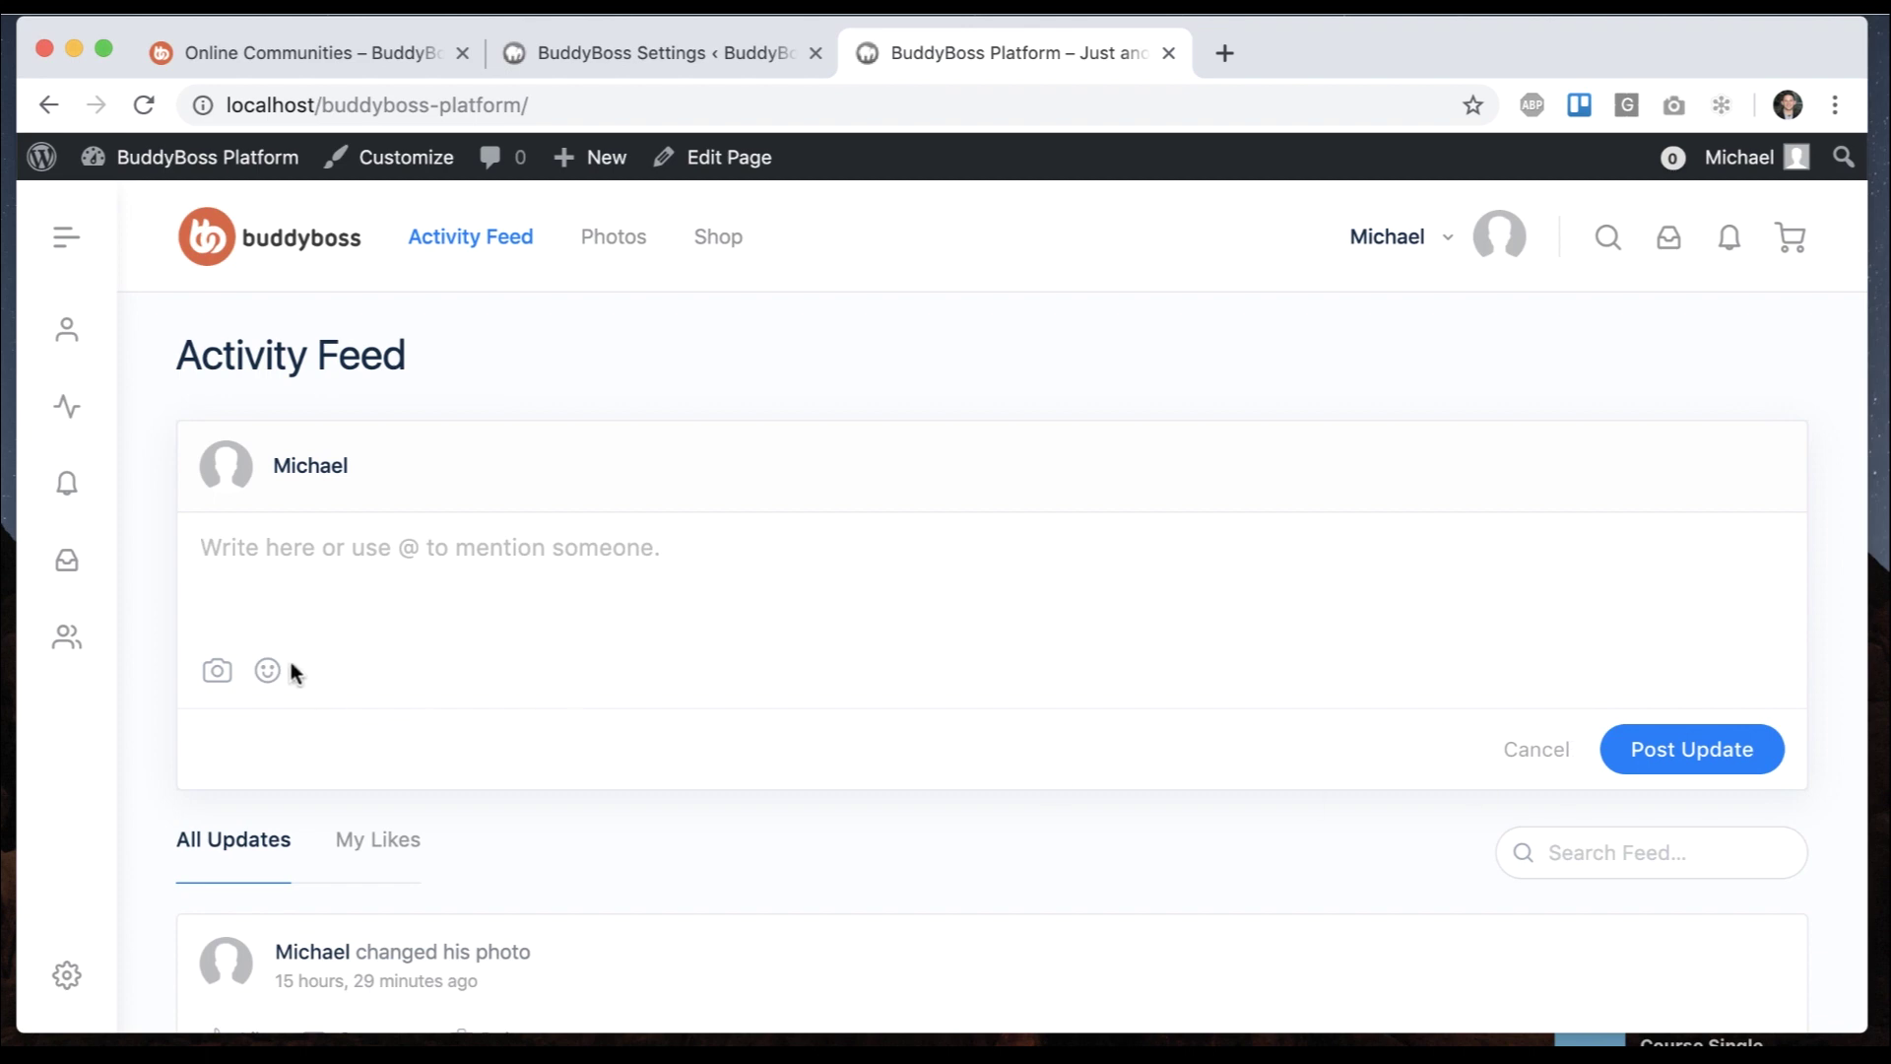
{"action": "left_click", "coordinate": [802, 282]}
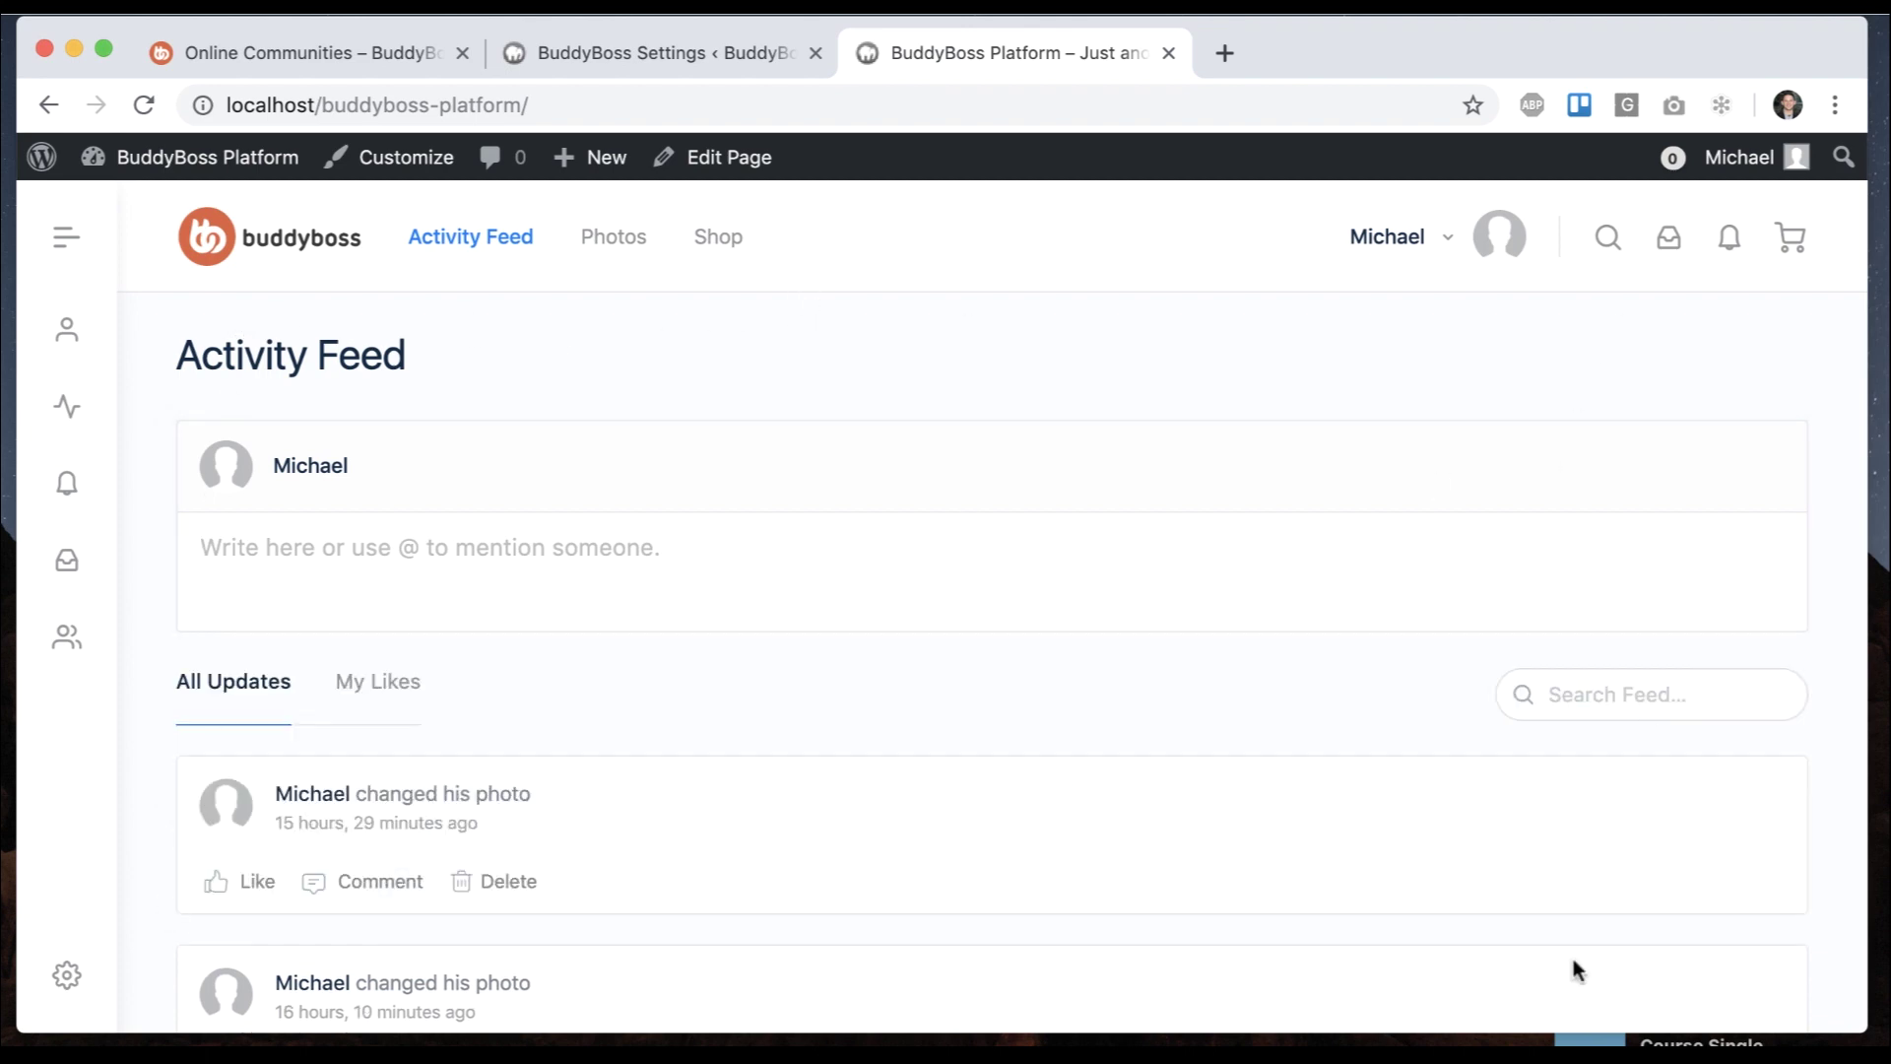
{"action": "key", "text": "super+1"}
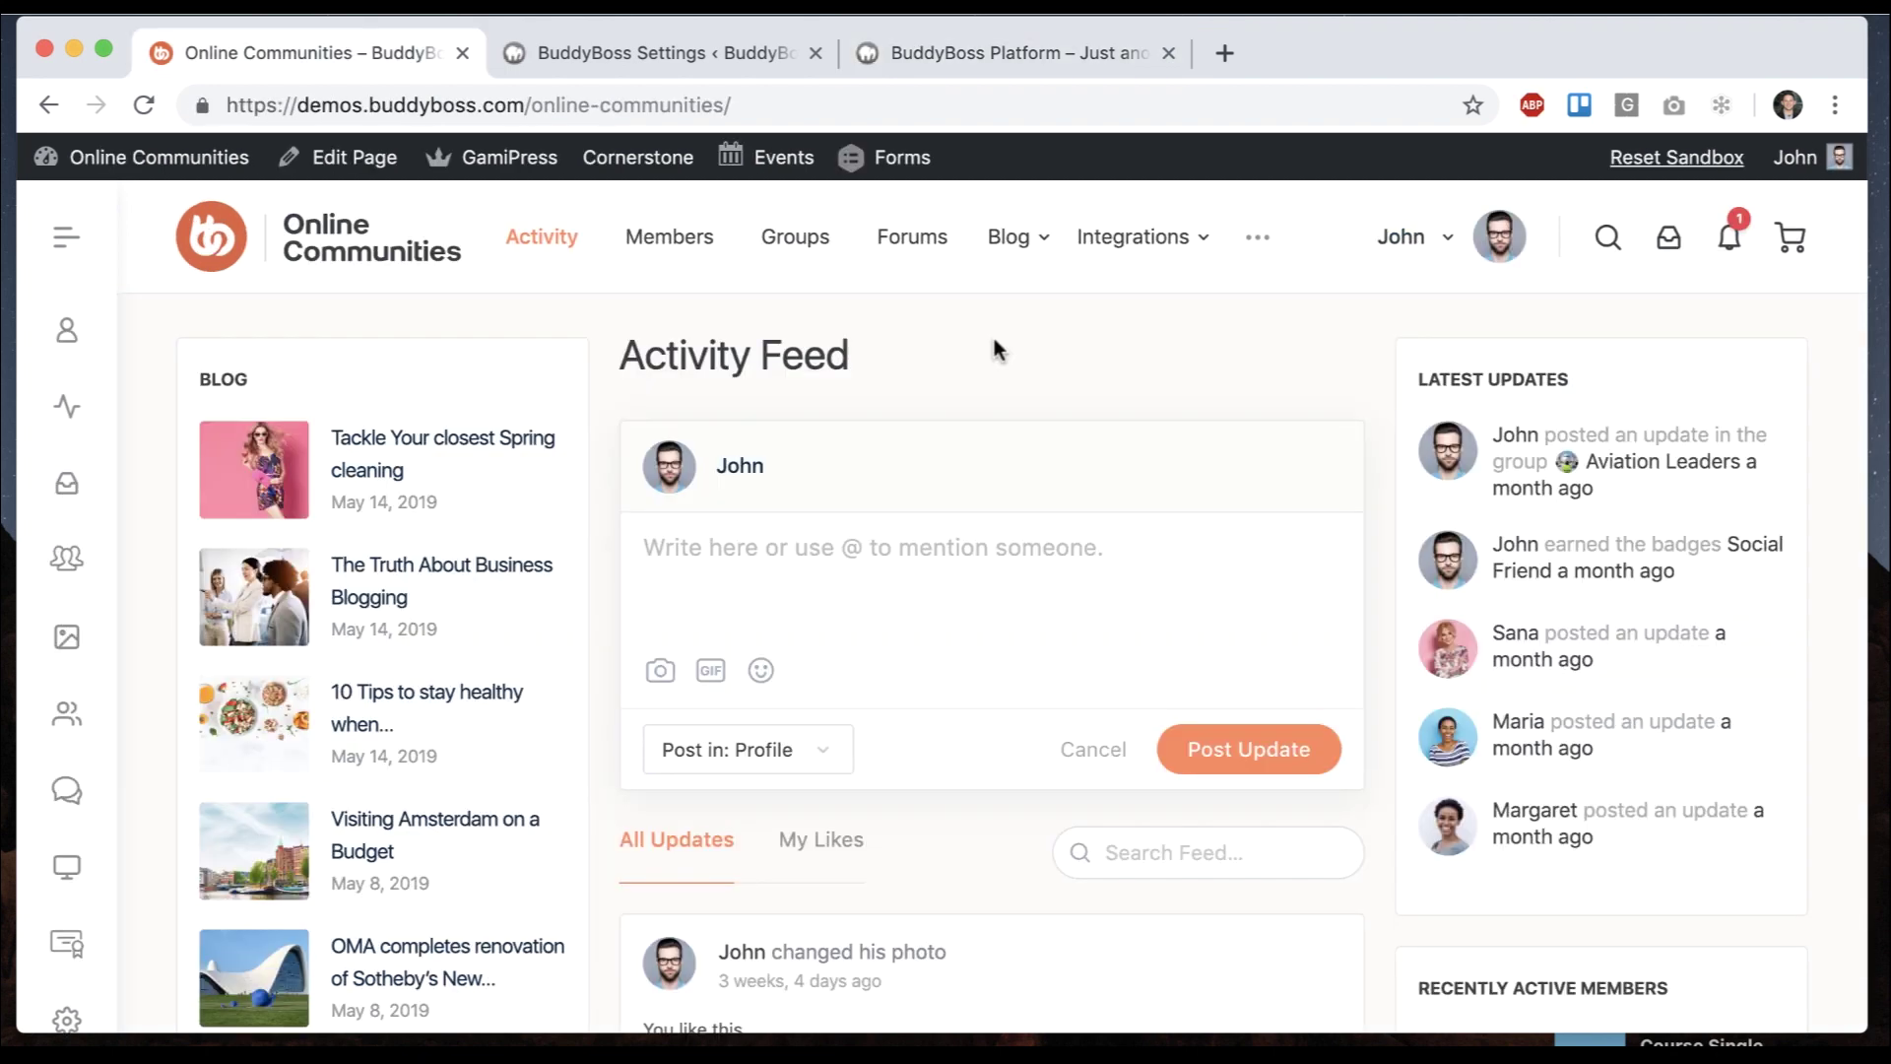
Inspect the demo's Activity → Directory Left sidebar on its Widgets admin page
{"action": "mouse_move", "coordinate": [180, 160]}
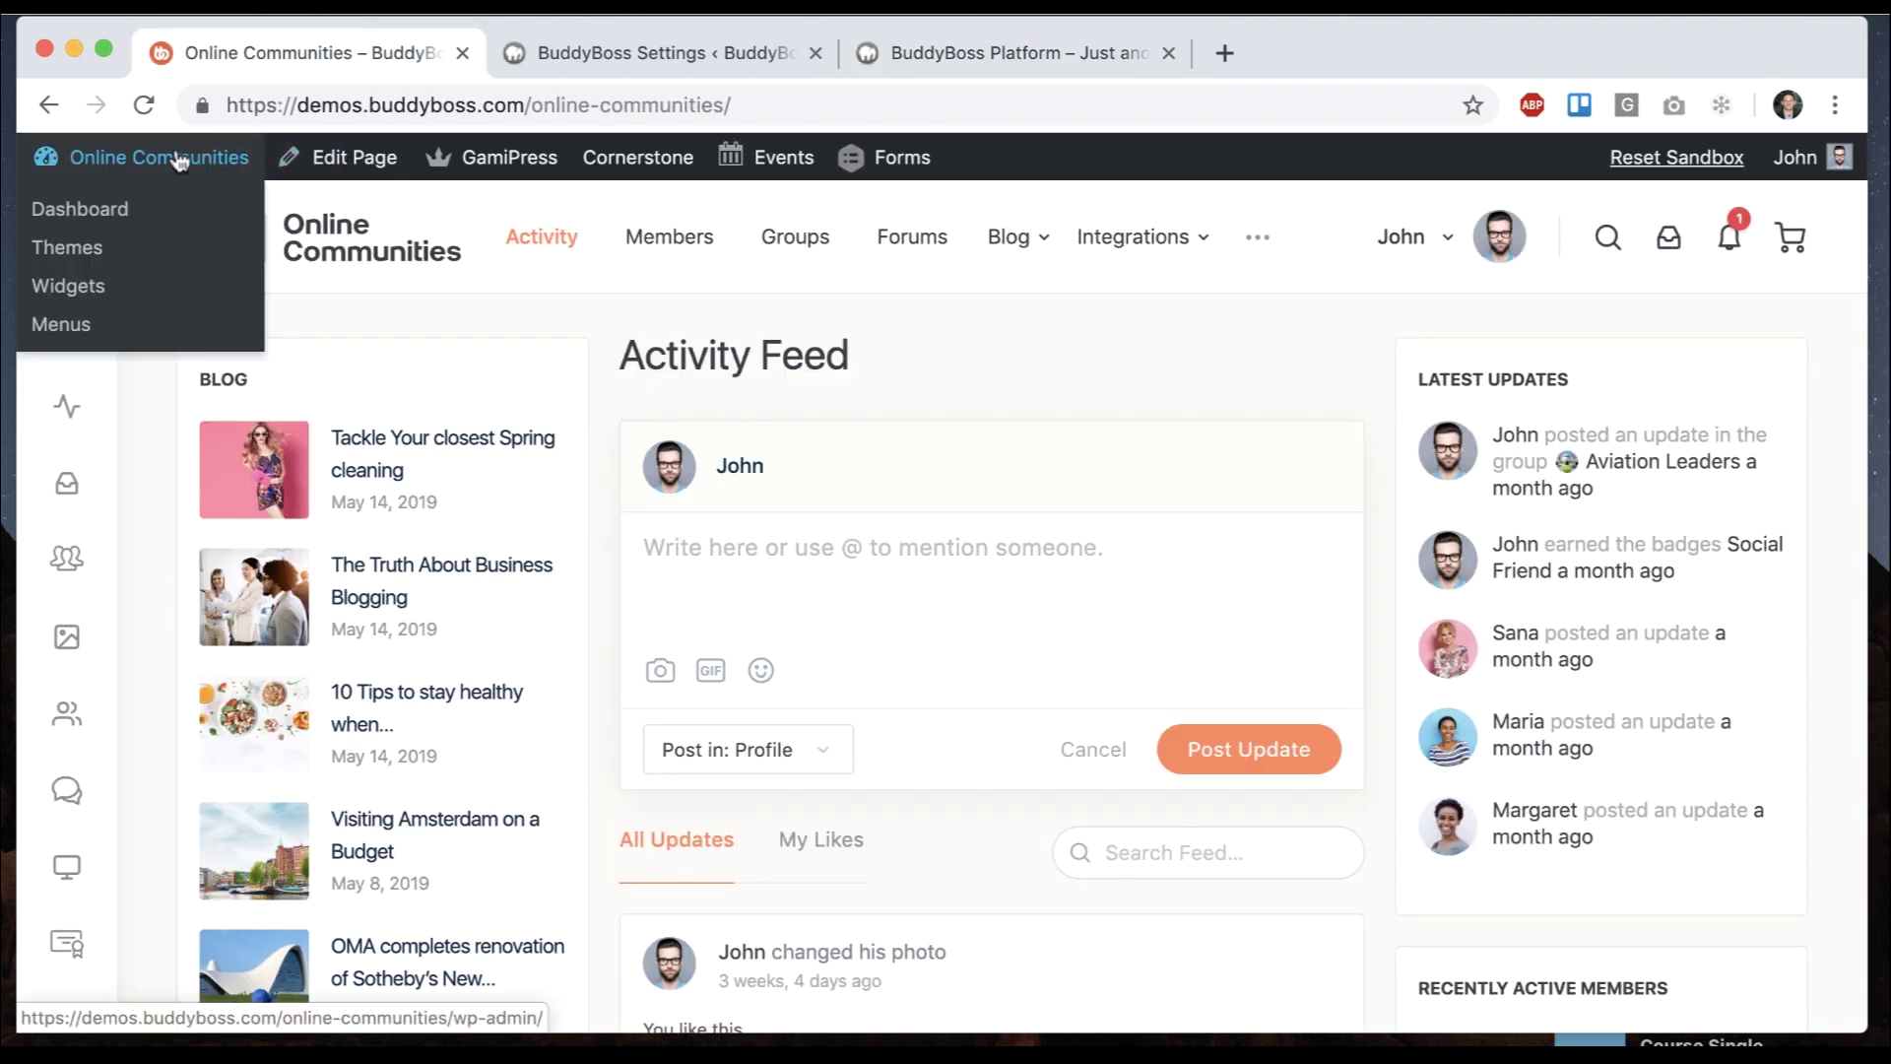
{"action": "left_click", "coordinate": [89, 285], "text": "super"}
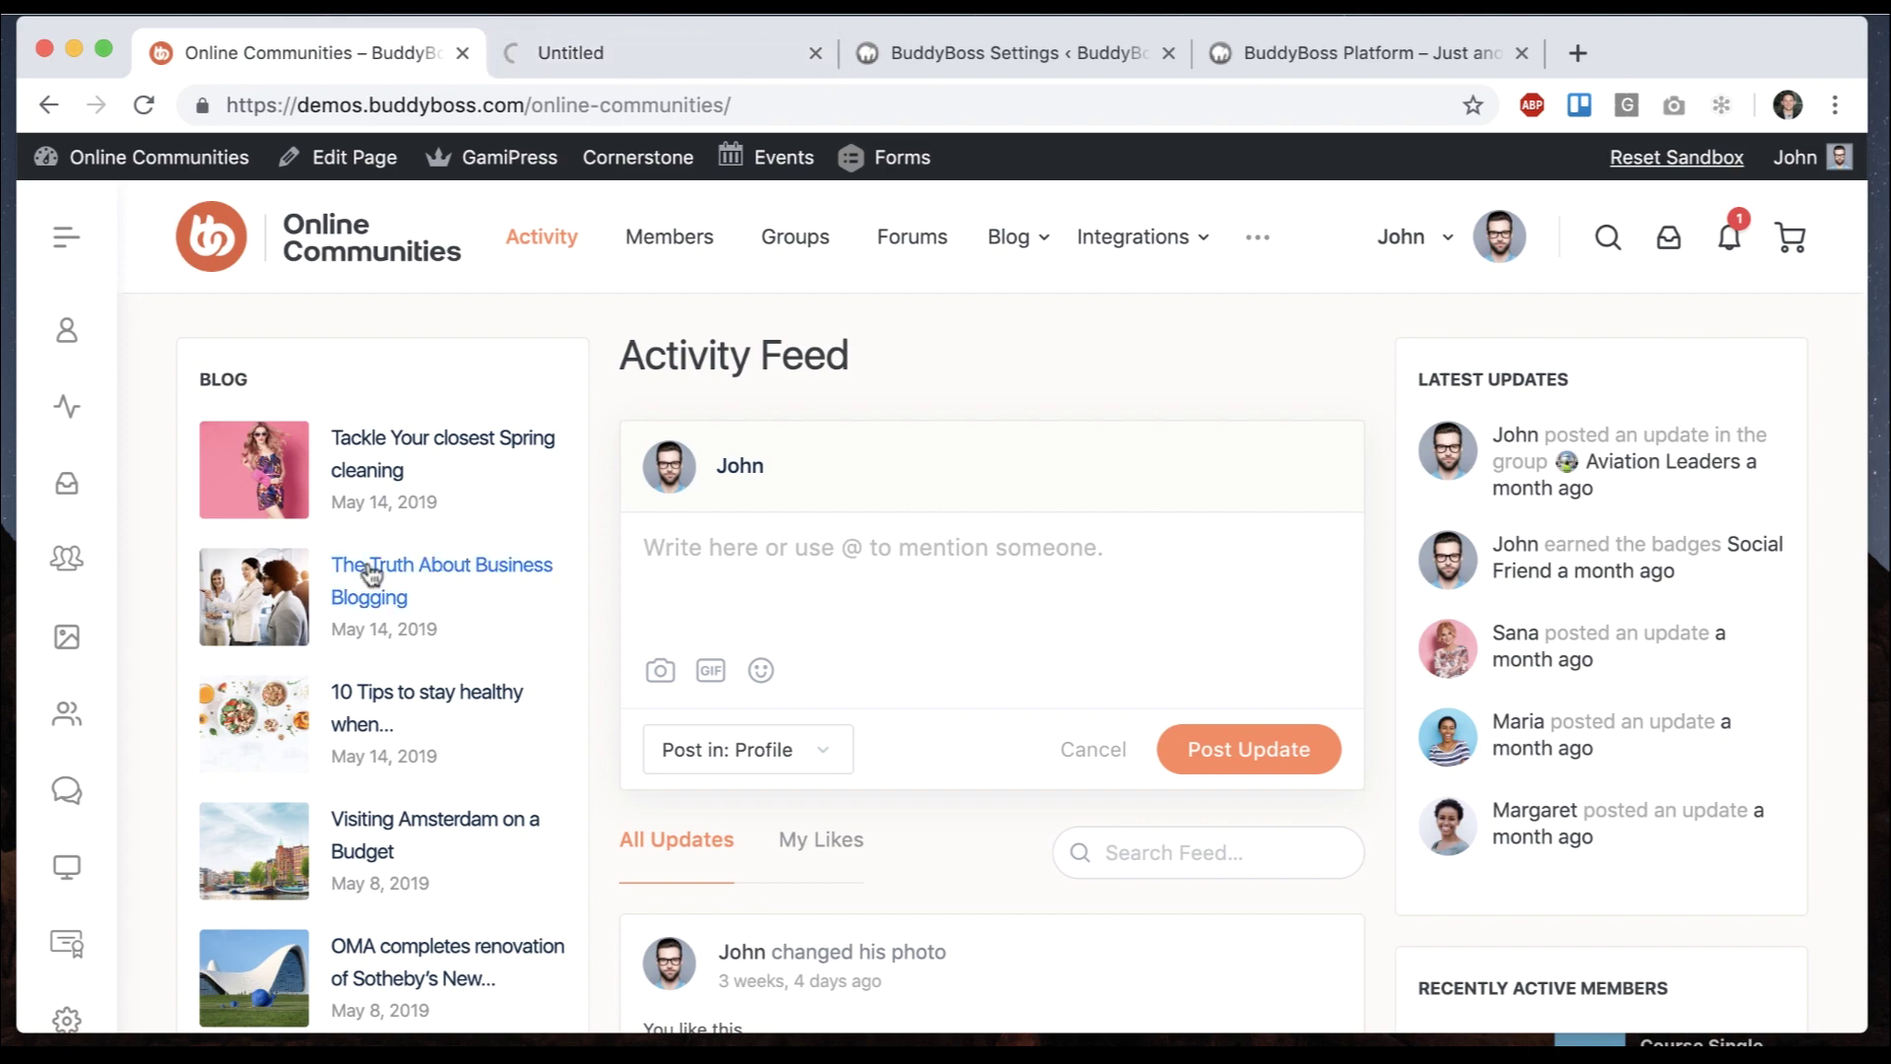
{"action": "scroll", "coordinate": [1597, 595], "scroll_direction": "down", "scroll_amount": 5}
{"action": "scroll", "coordinate": [1597, 595], "scroll_direction": "up", "scroll_amount": 5}
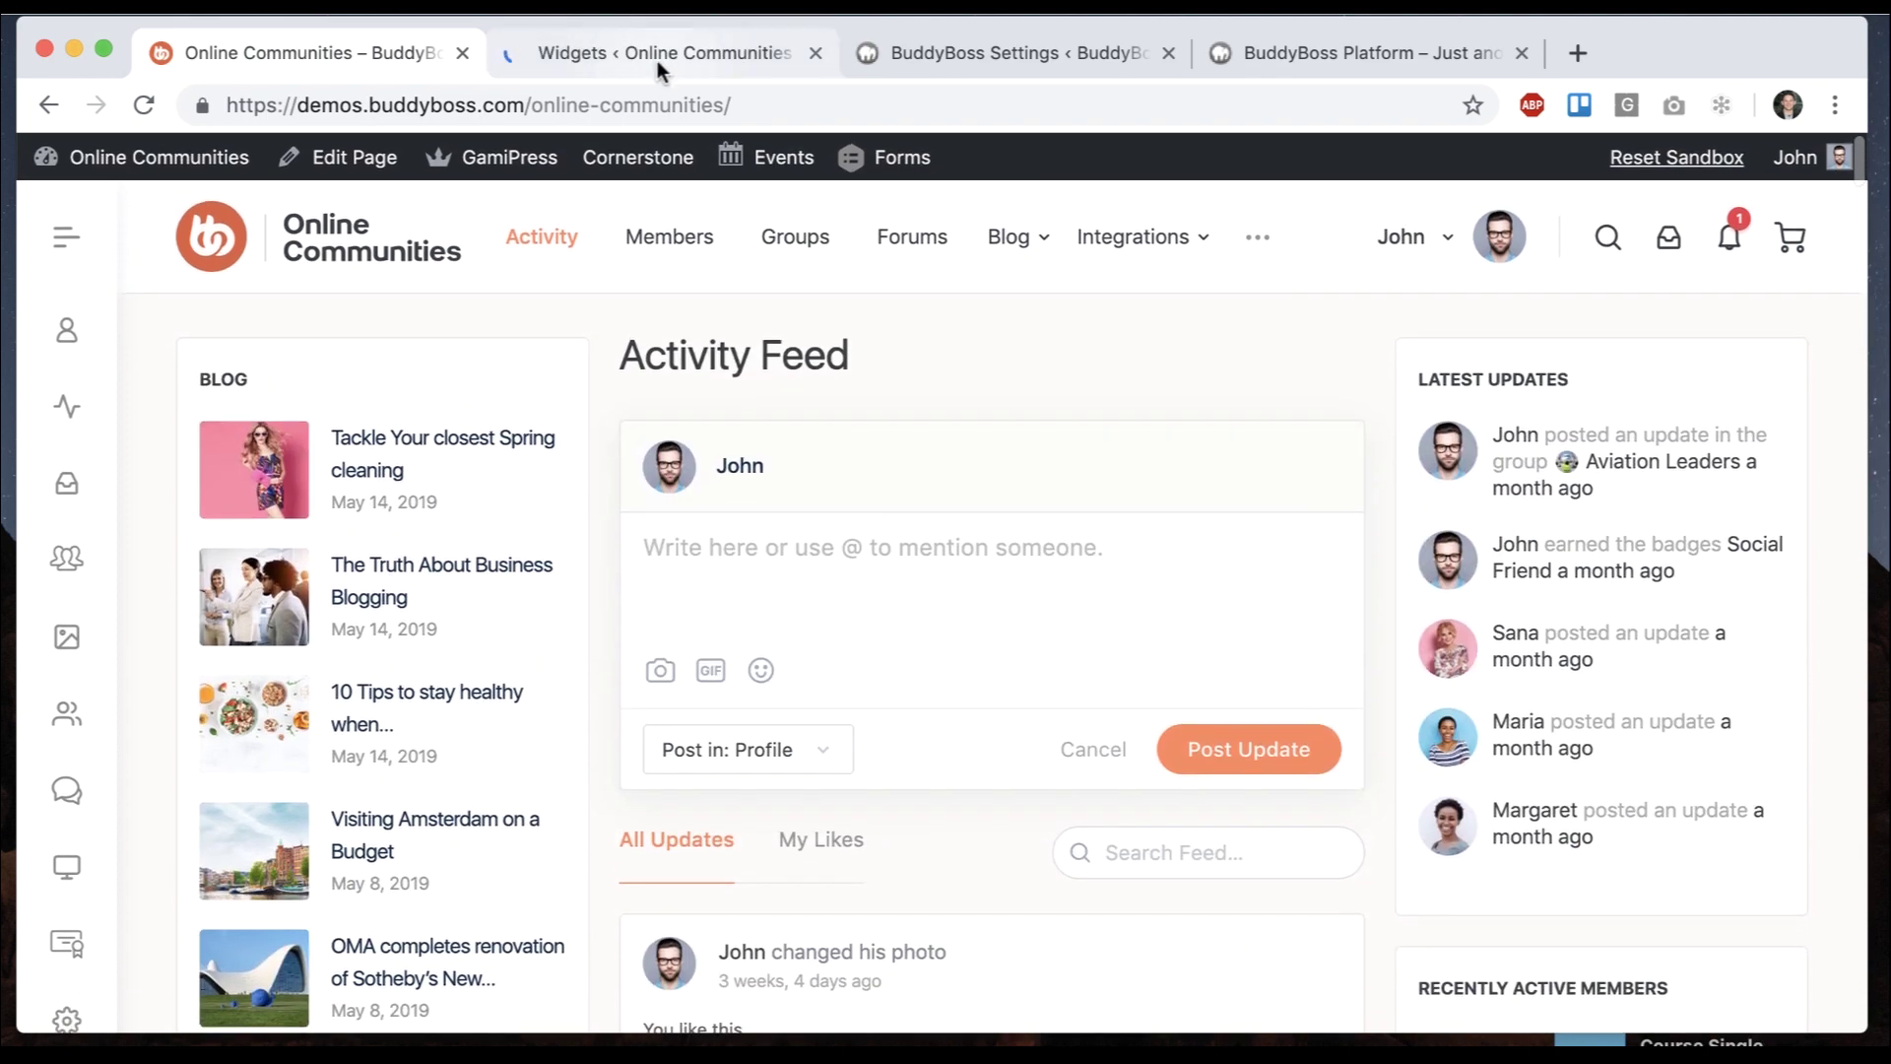
{"action": "left_click", "coordinate": [652, 51]}
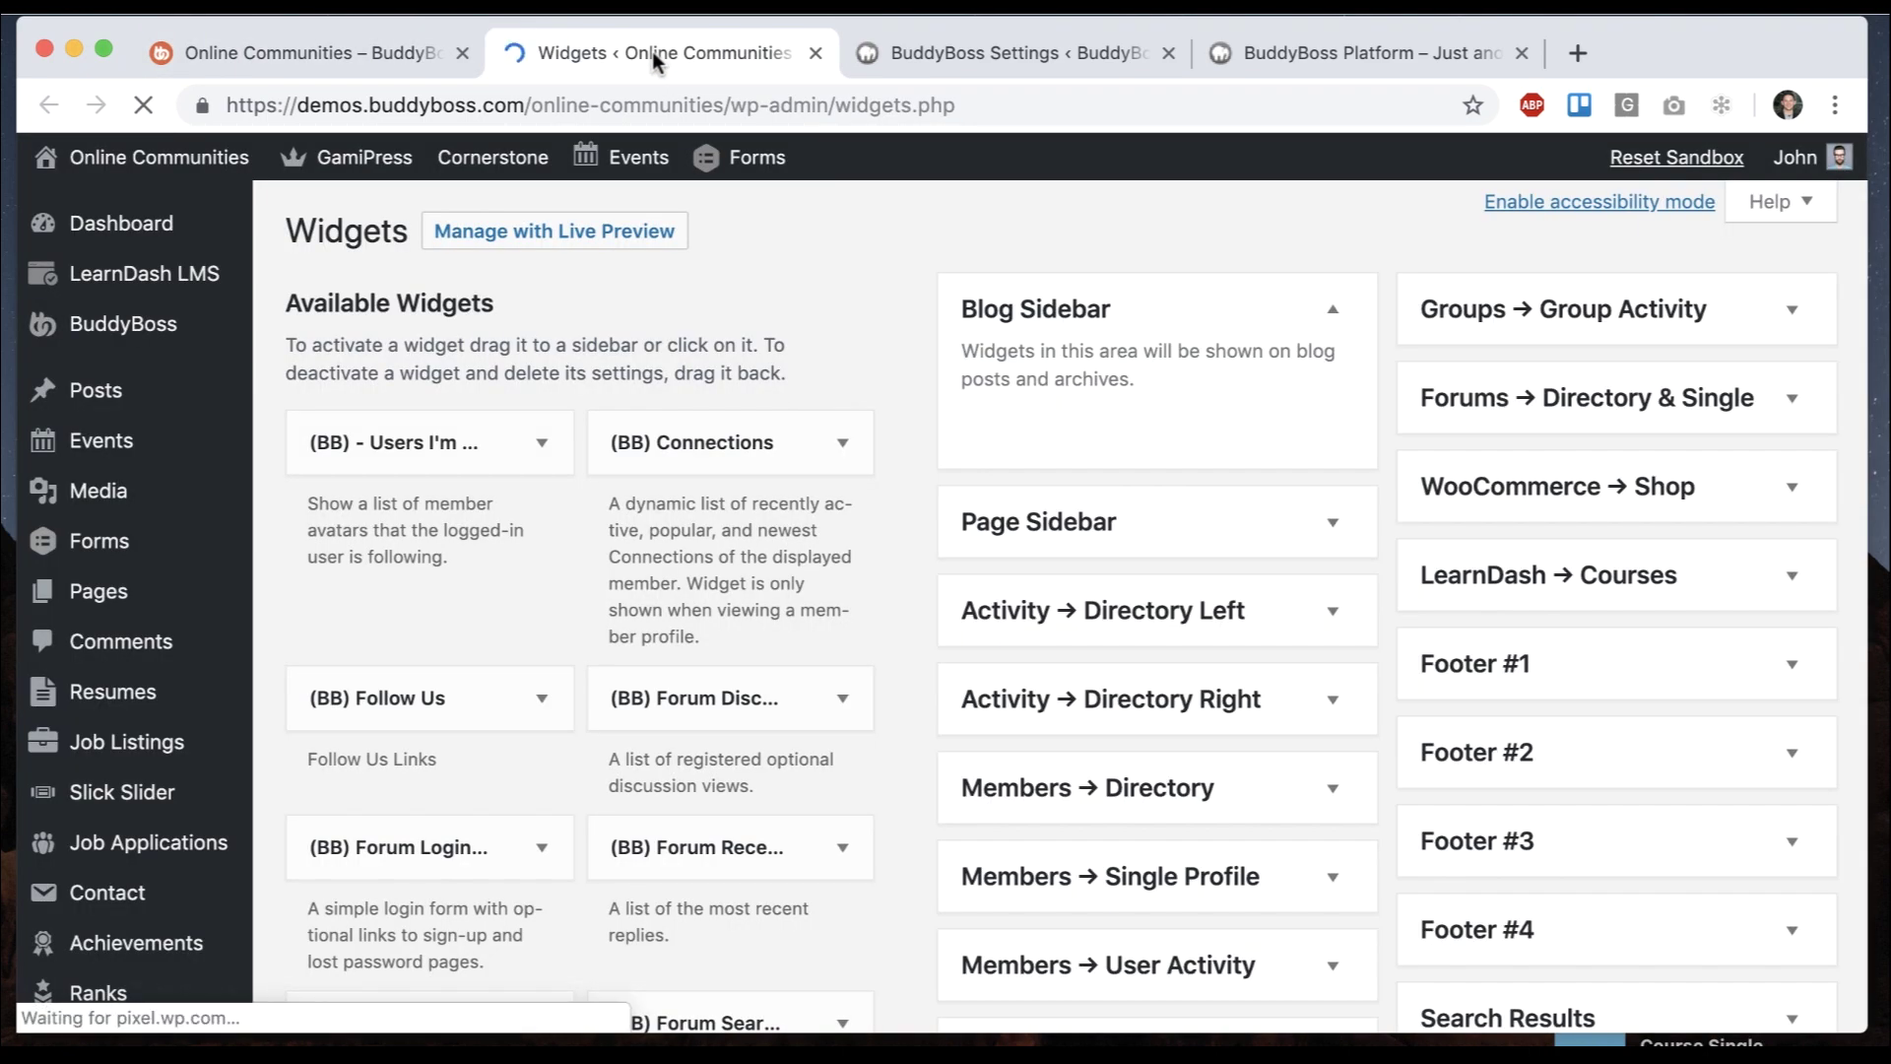
{"action": "scroll", "coordinate": [1067, 532], "scroll_direction": "down", "scroll_amount": 1}
{"action": "left_click", "coordinate": [1066, 532]}
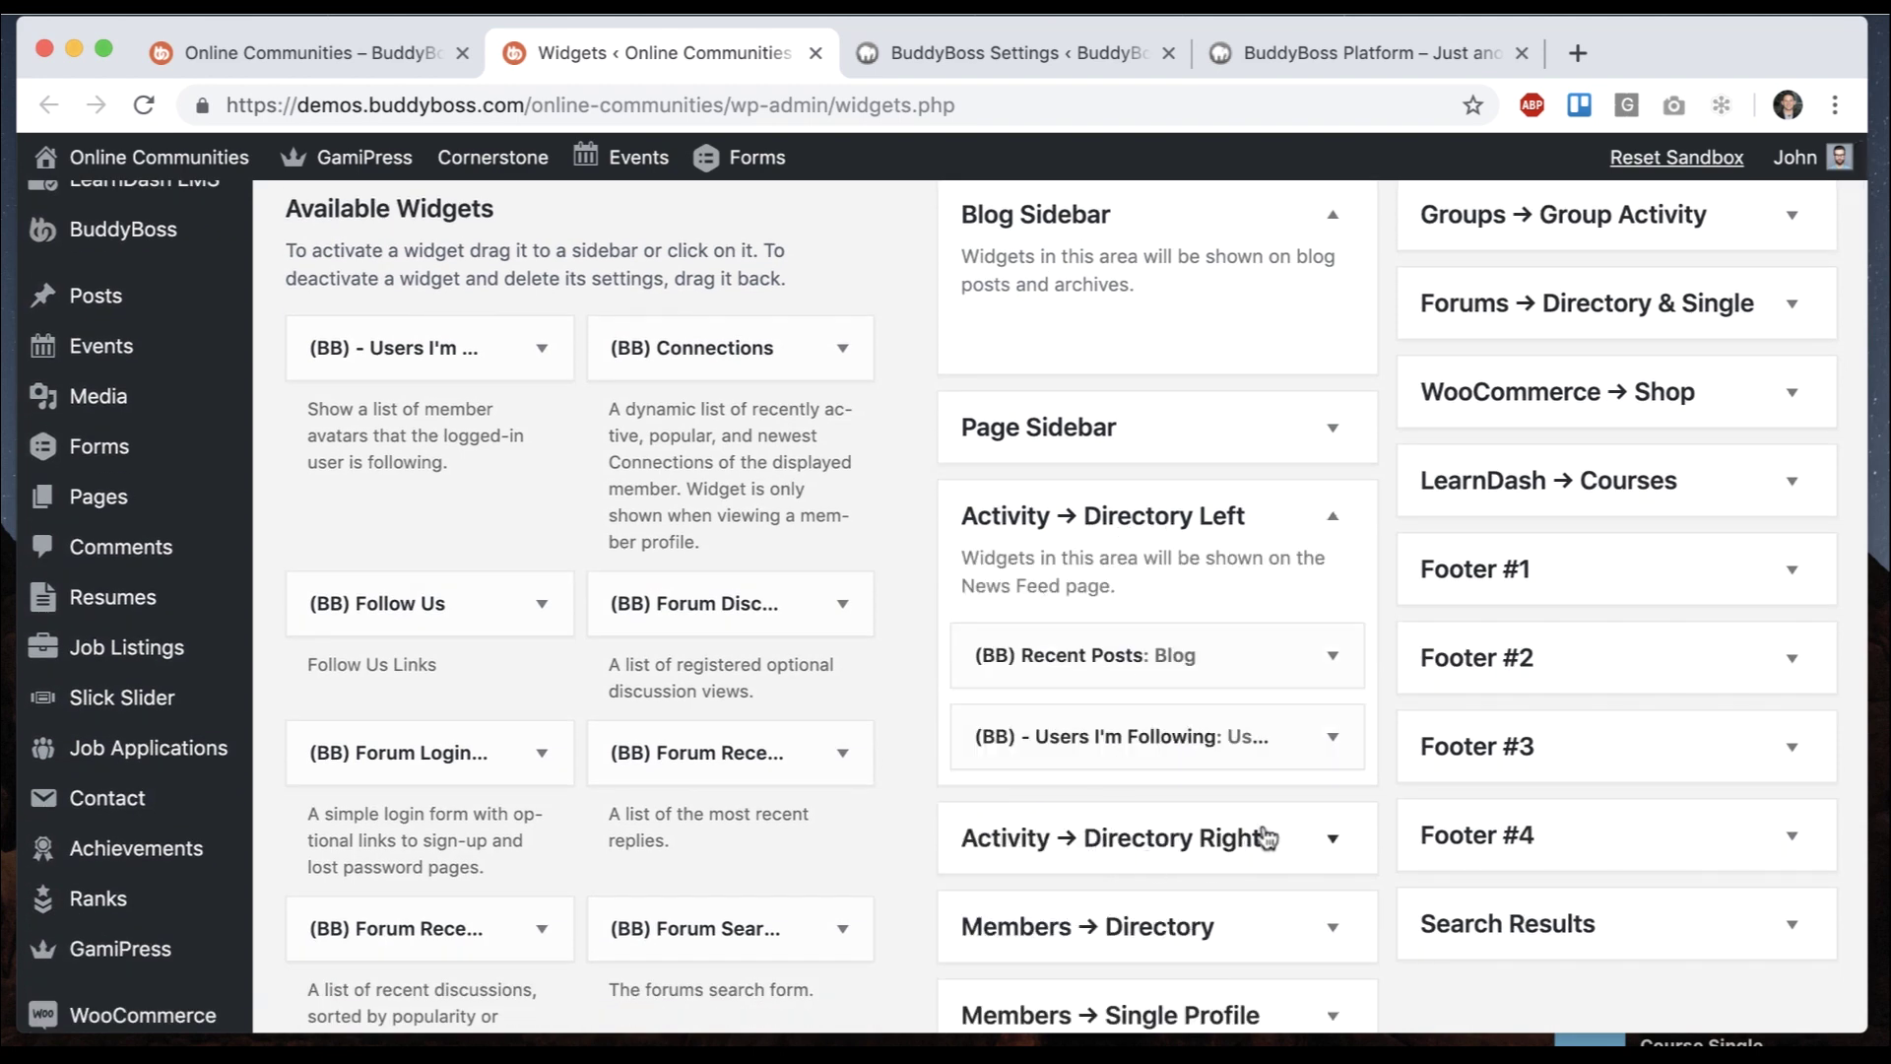
{"action": "scroll", "coordinate": [1221, 512], "scroll_direction": "down", "scroll_amount": 1}
Open the local Widgets page and expand the Activity → Directory Left sidebar
{"action": "left_click", "coordinate": [1034, 53]}
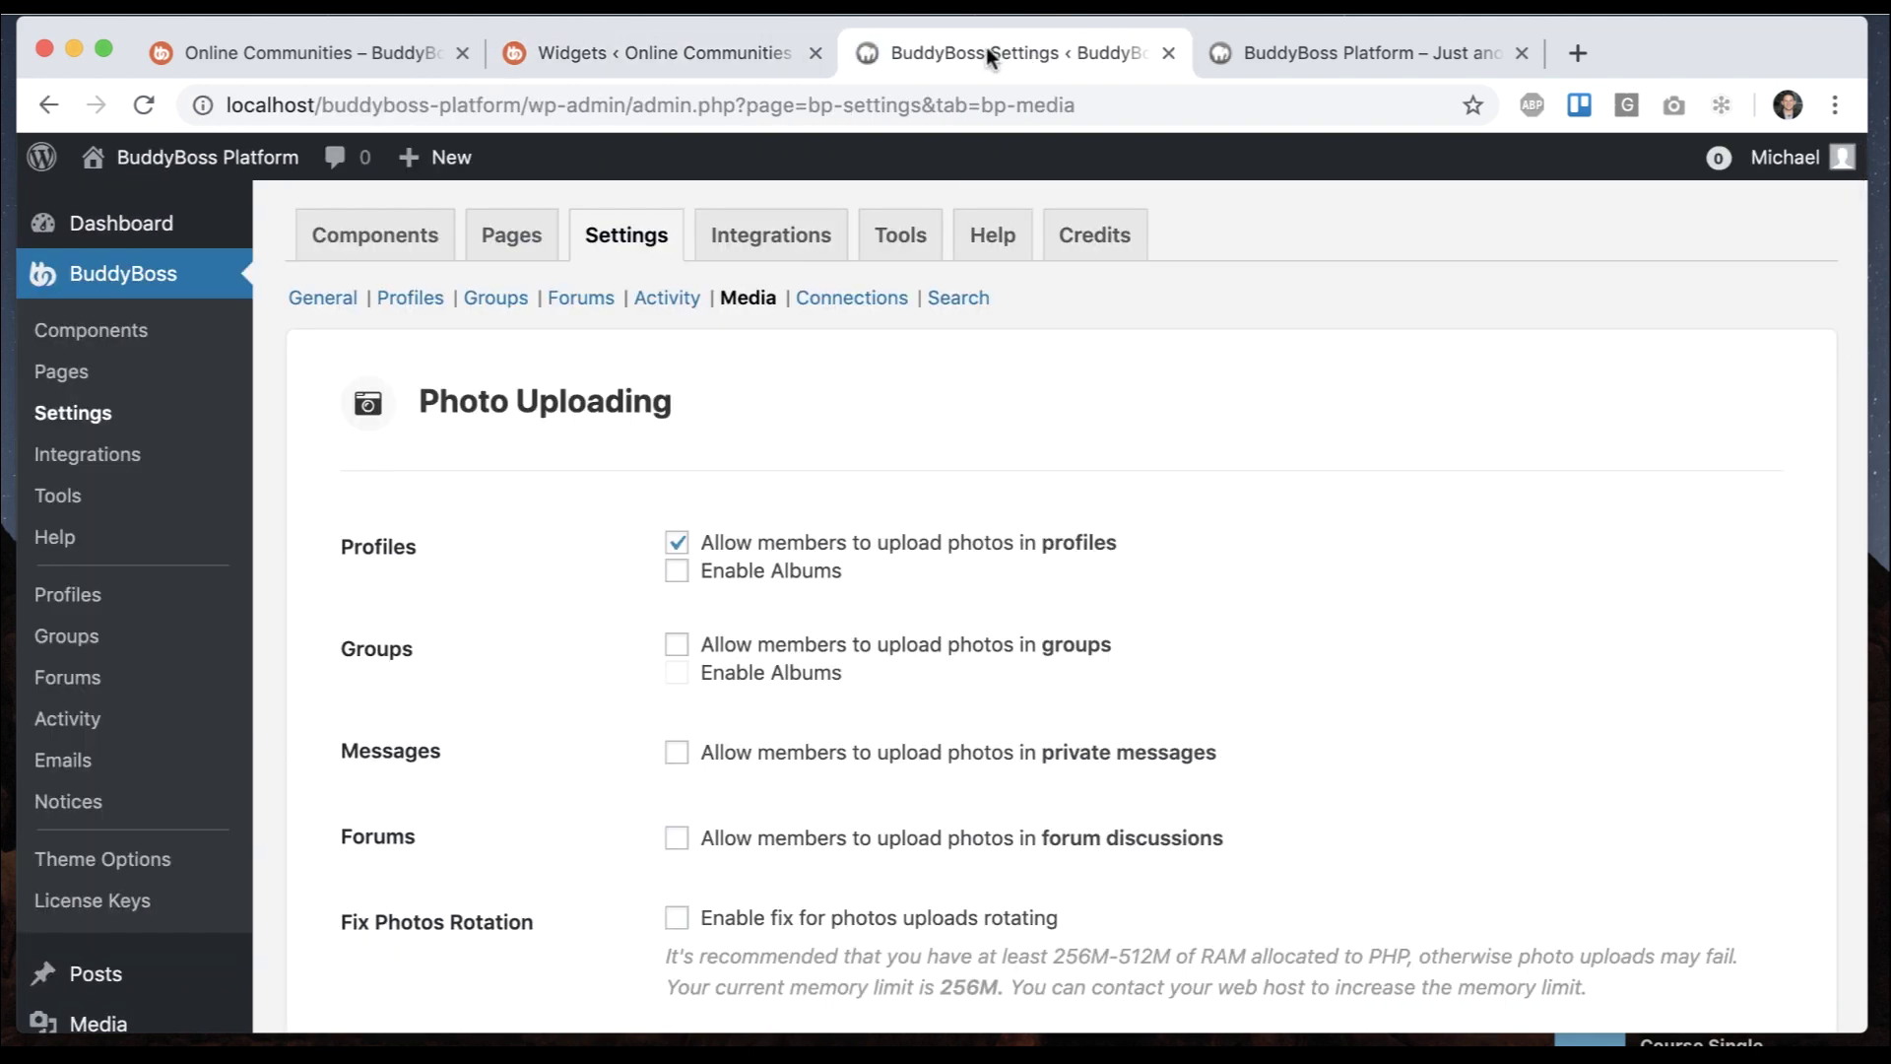
{"action": "scroll", "coordinate": [371, 616], "scroll_direction": "down", "scroll_amount": 8}
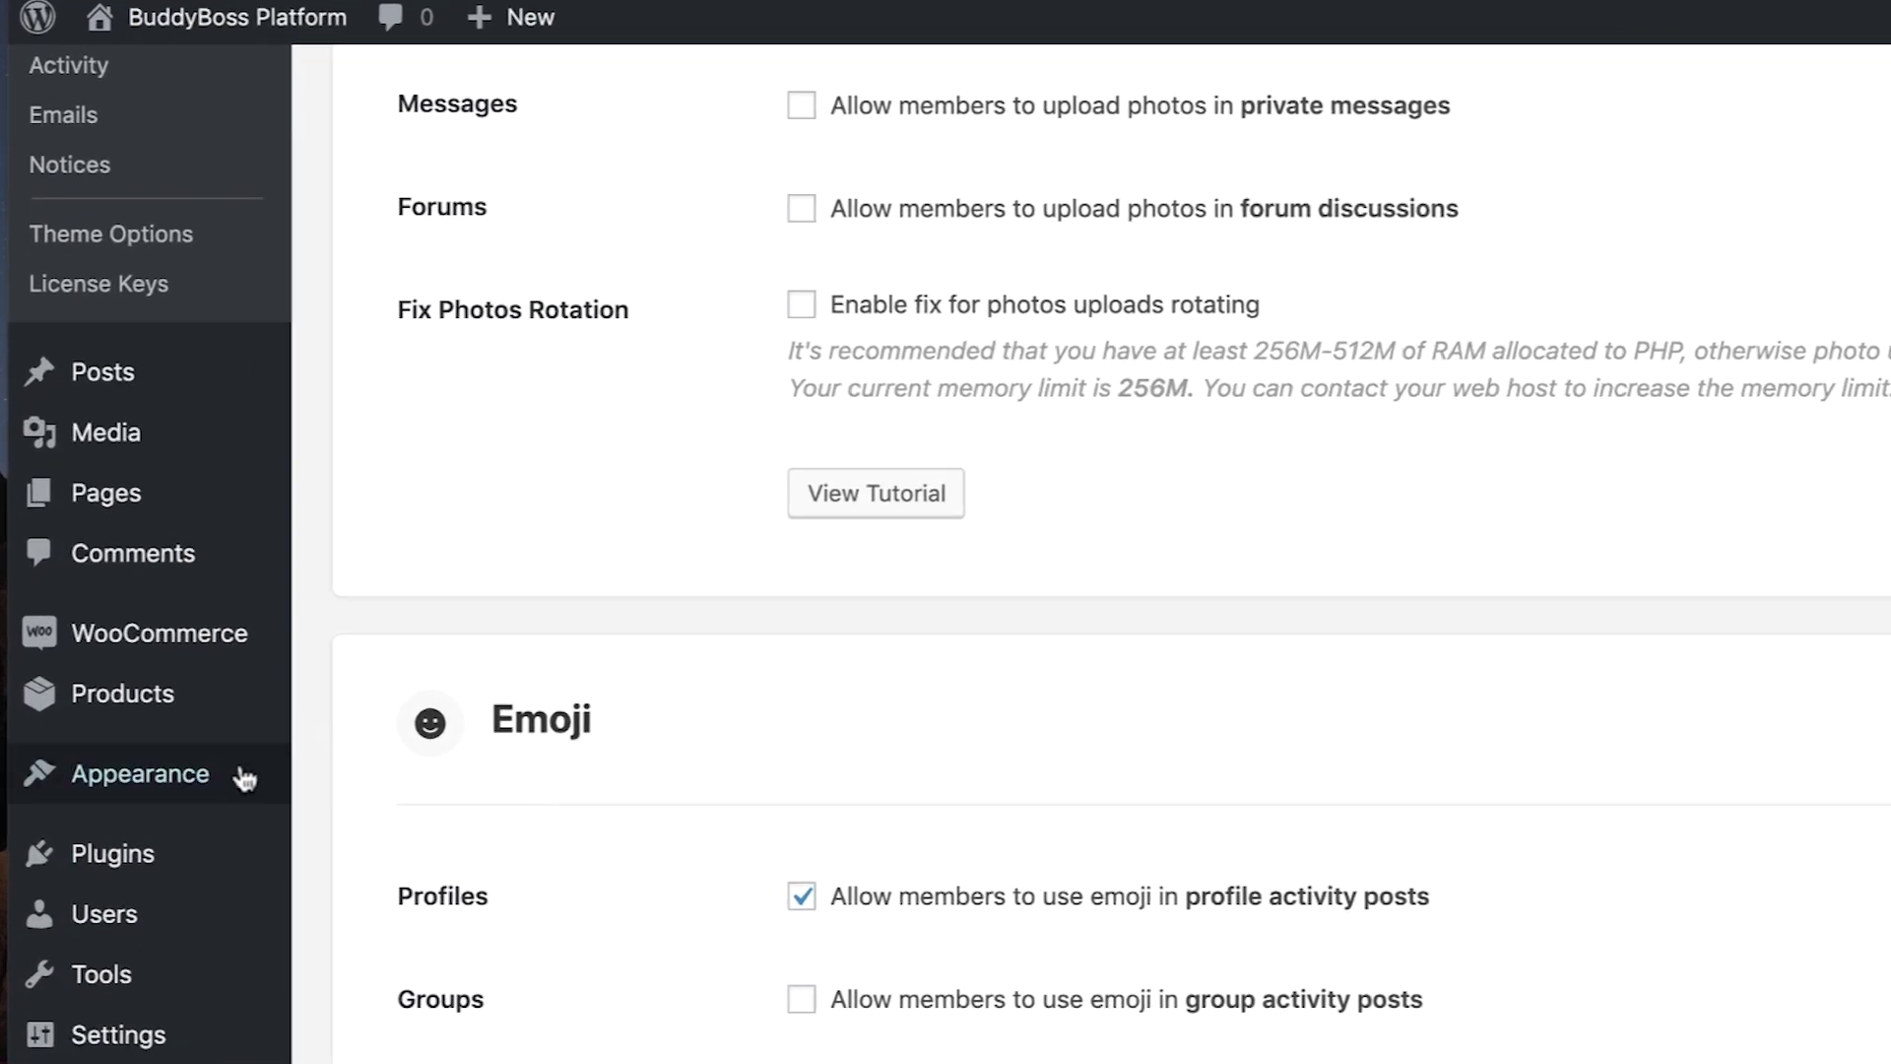
{"action": "mouse_move", "coordinate": [183, 796]}
{"action": "left_click", "coordinate": [331, 817]}
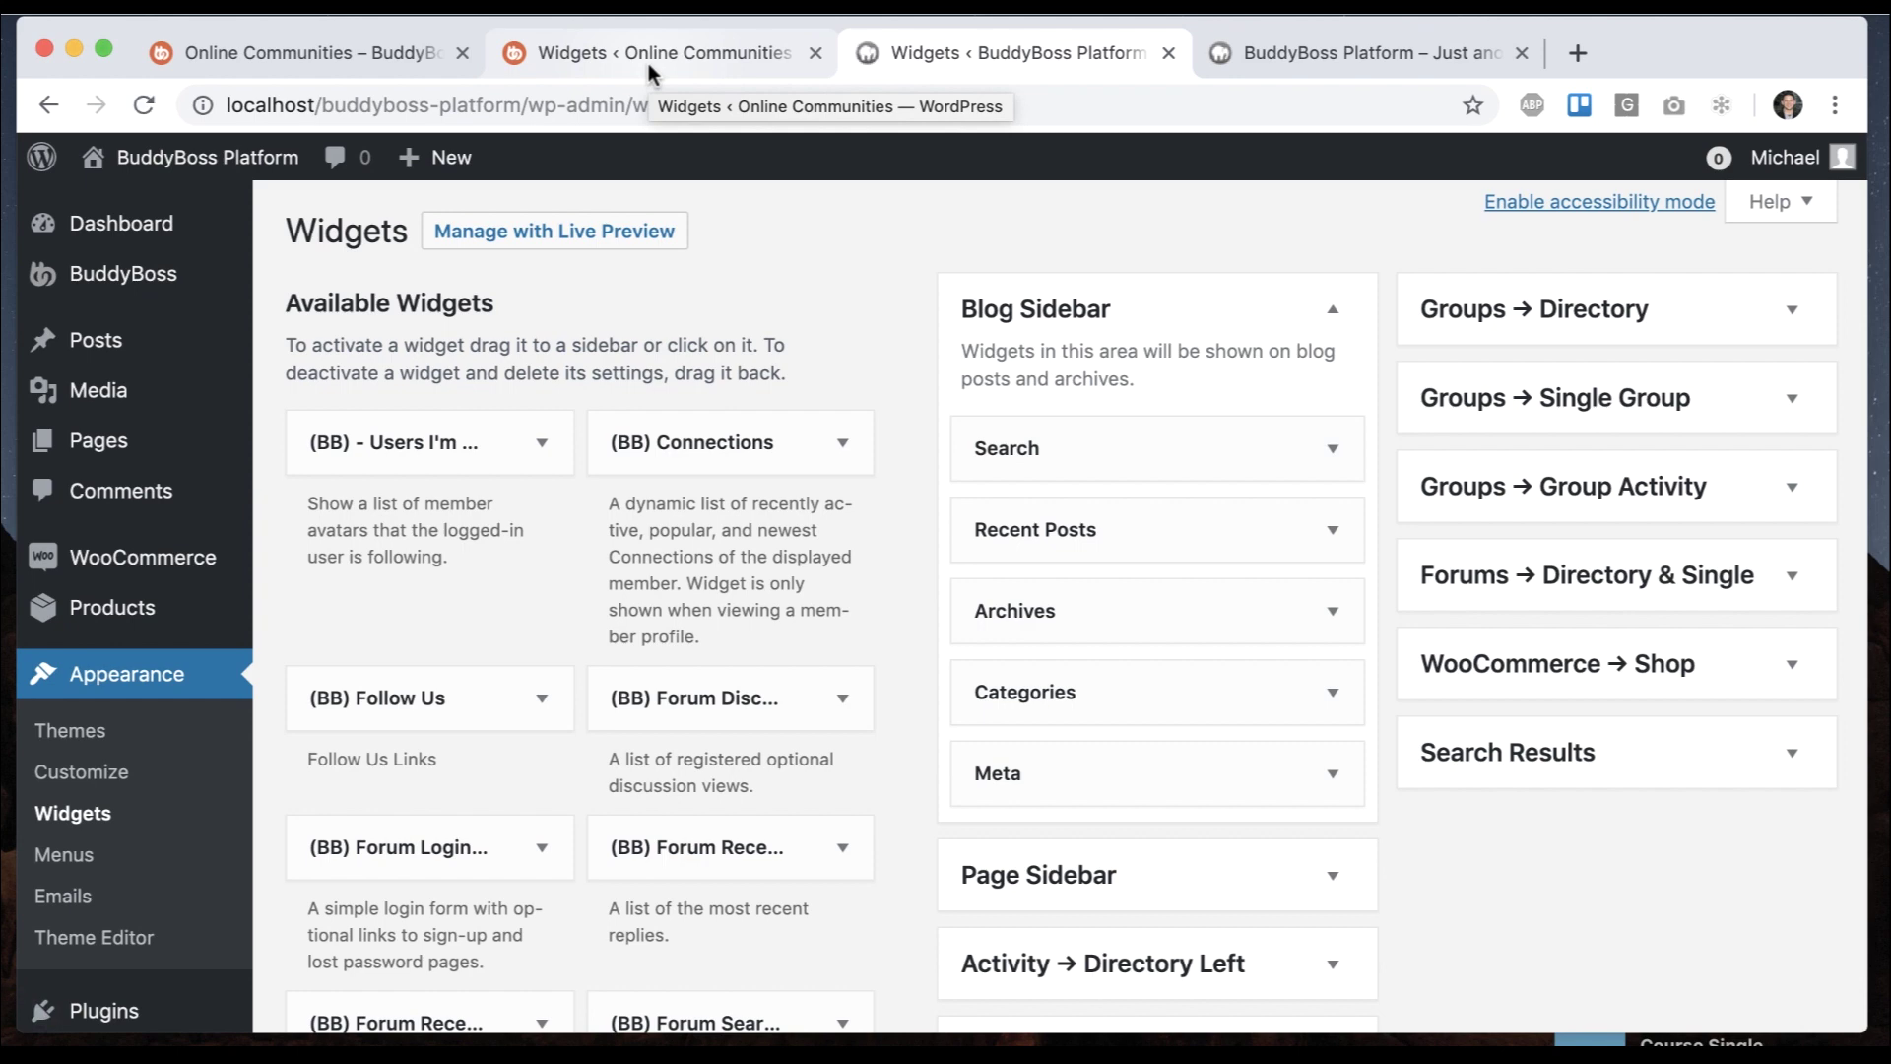
{"action": "left_click", "coordinate": [648, 63]}
{"action": "left_click", "coordinate": [1104, 71]}
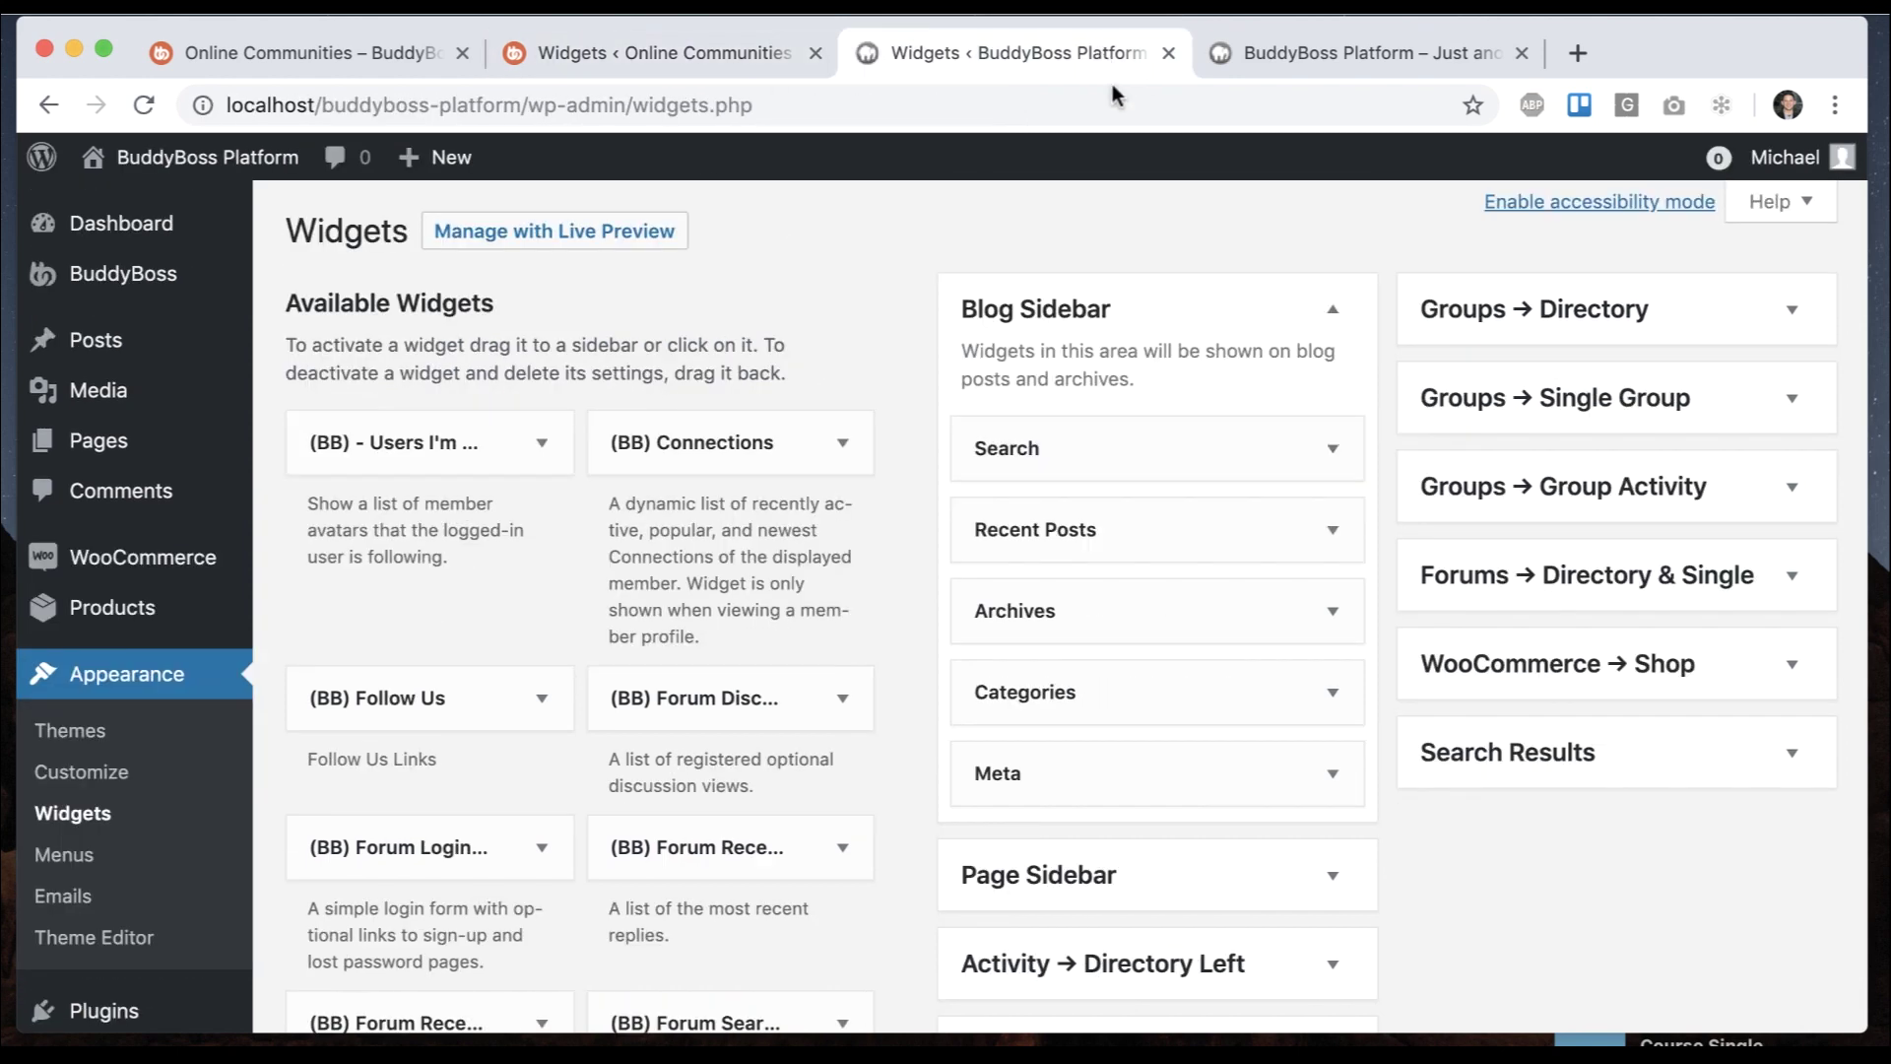
{"action": "scroll", "coordinate": [1119, 359], "scroll_direction": "down", "scroll_amount": 5}
{"action": "left_click", "coordinate": [1057, 604]}
{"action": "scroll", "coordinate": [1057, 605], "scroll_direction": "down", "scroll_amount": 1}
{"action": "scroll", "coordinate": [1056, 611], "scroll_direction": "down", "scroll_amount": 3}
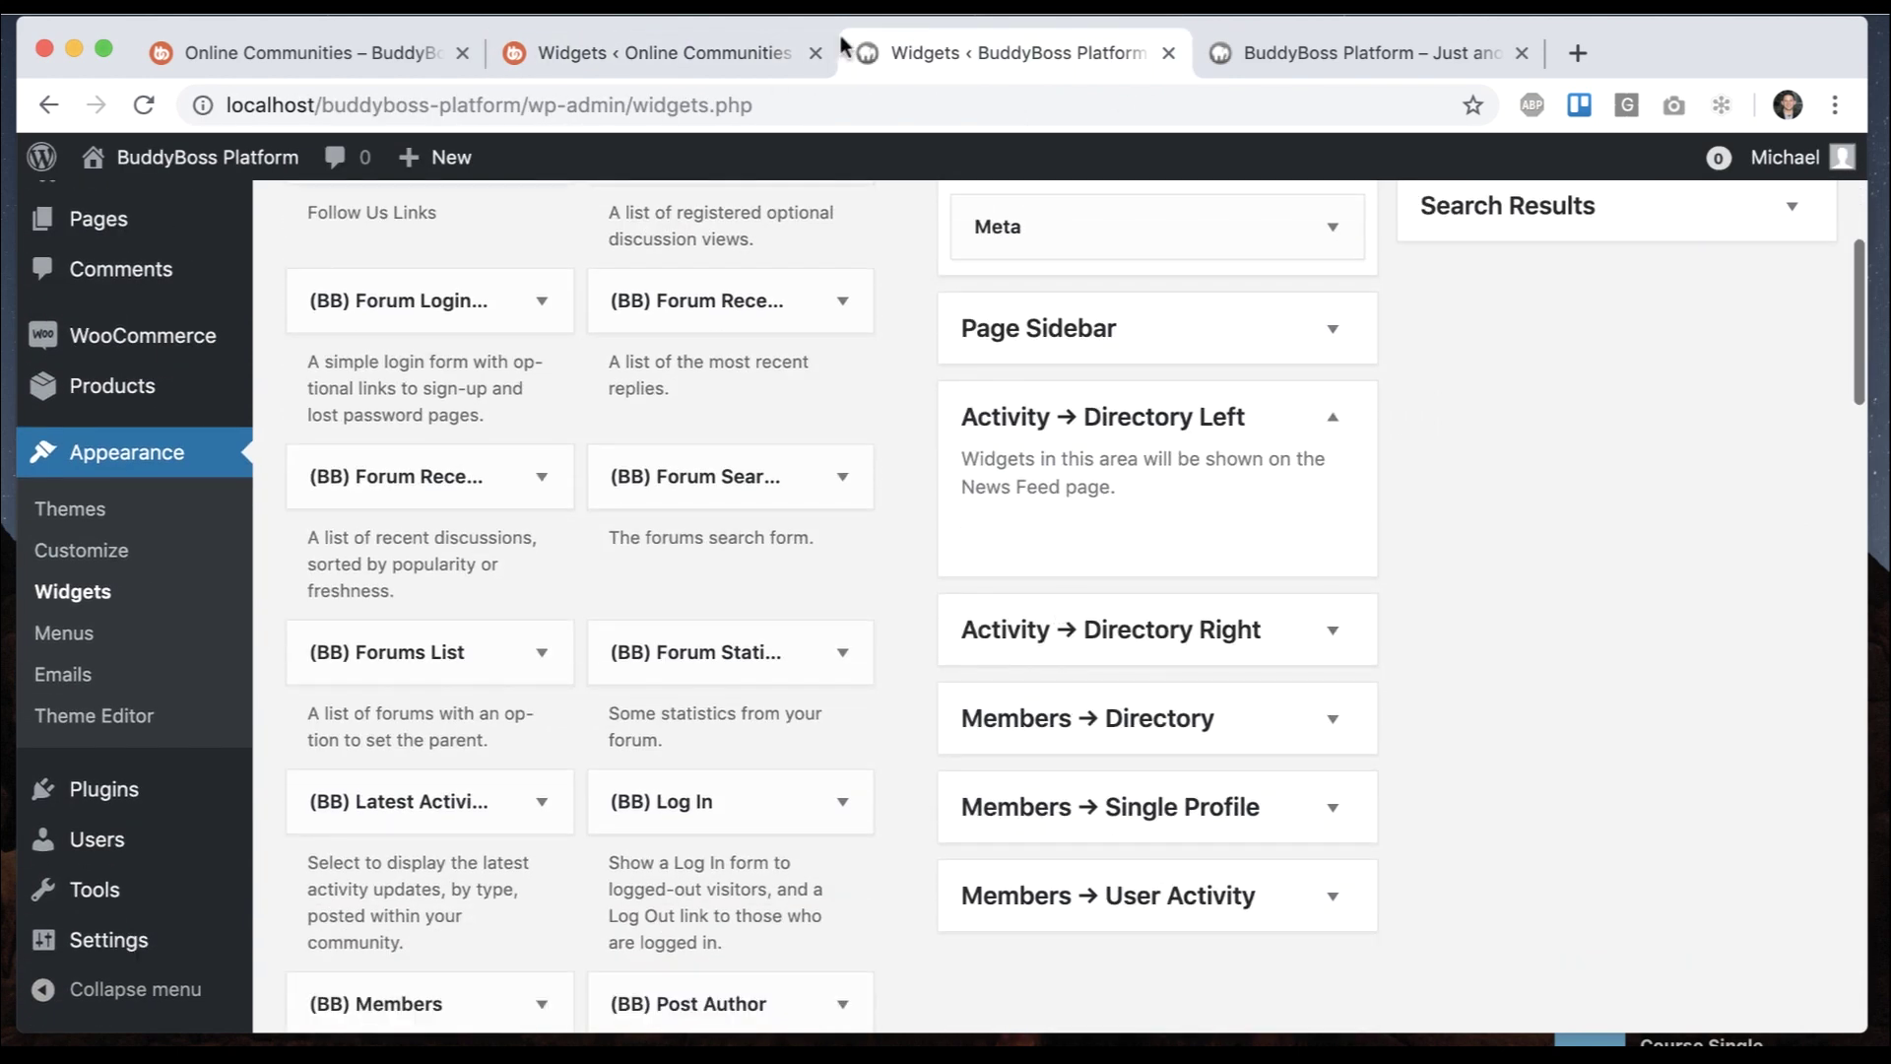
Add a (BB) Recent Posts widget to the local Activity → Directory Left sidebar
{"action": "left_click", "coordinate": [650, 53]}
{"action": "left_click", "coordinate": [1133, 620]}
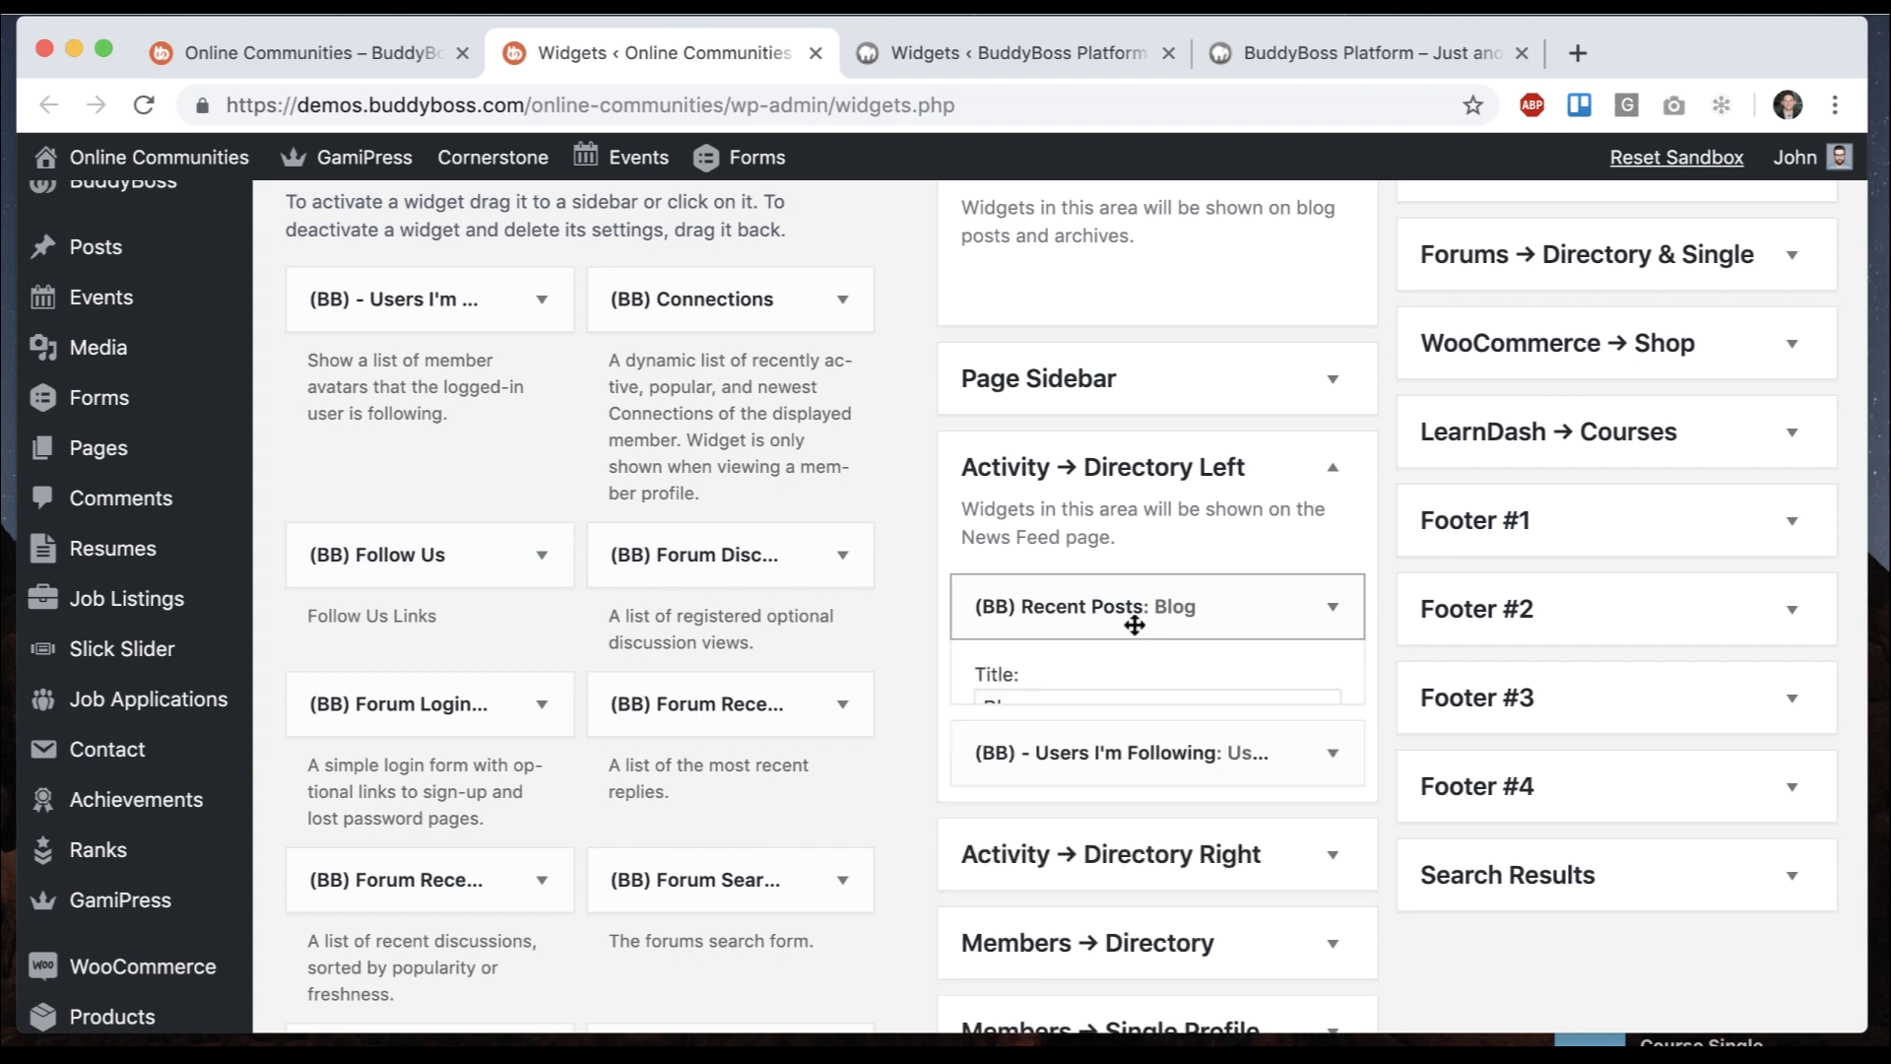
{"action": "left_click", "coordinate": [1133, 610]}
{"action": "left_click", "coordinate": [955, 57]}
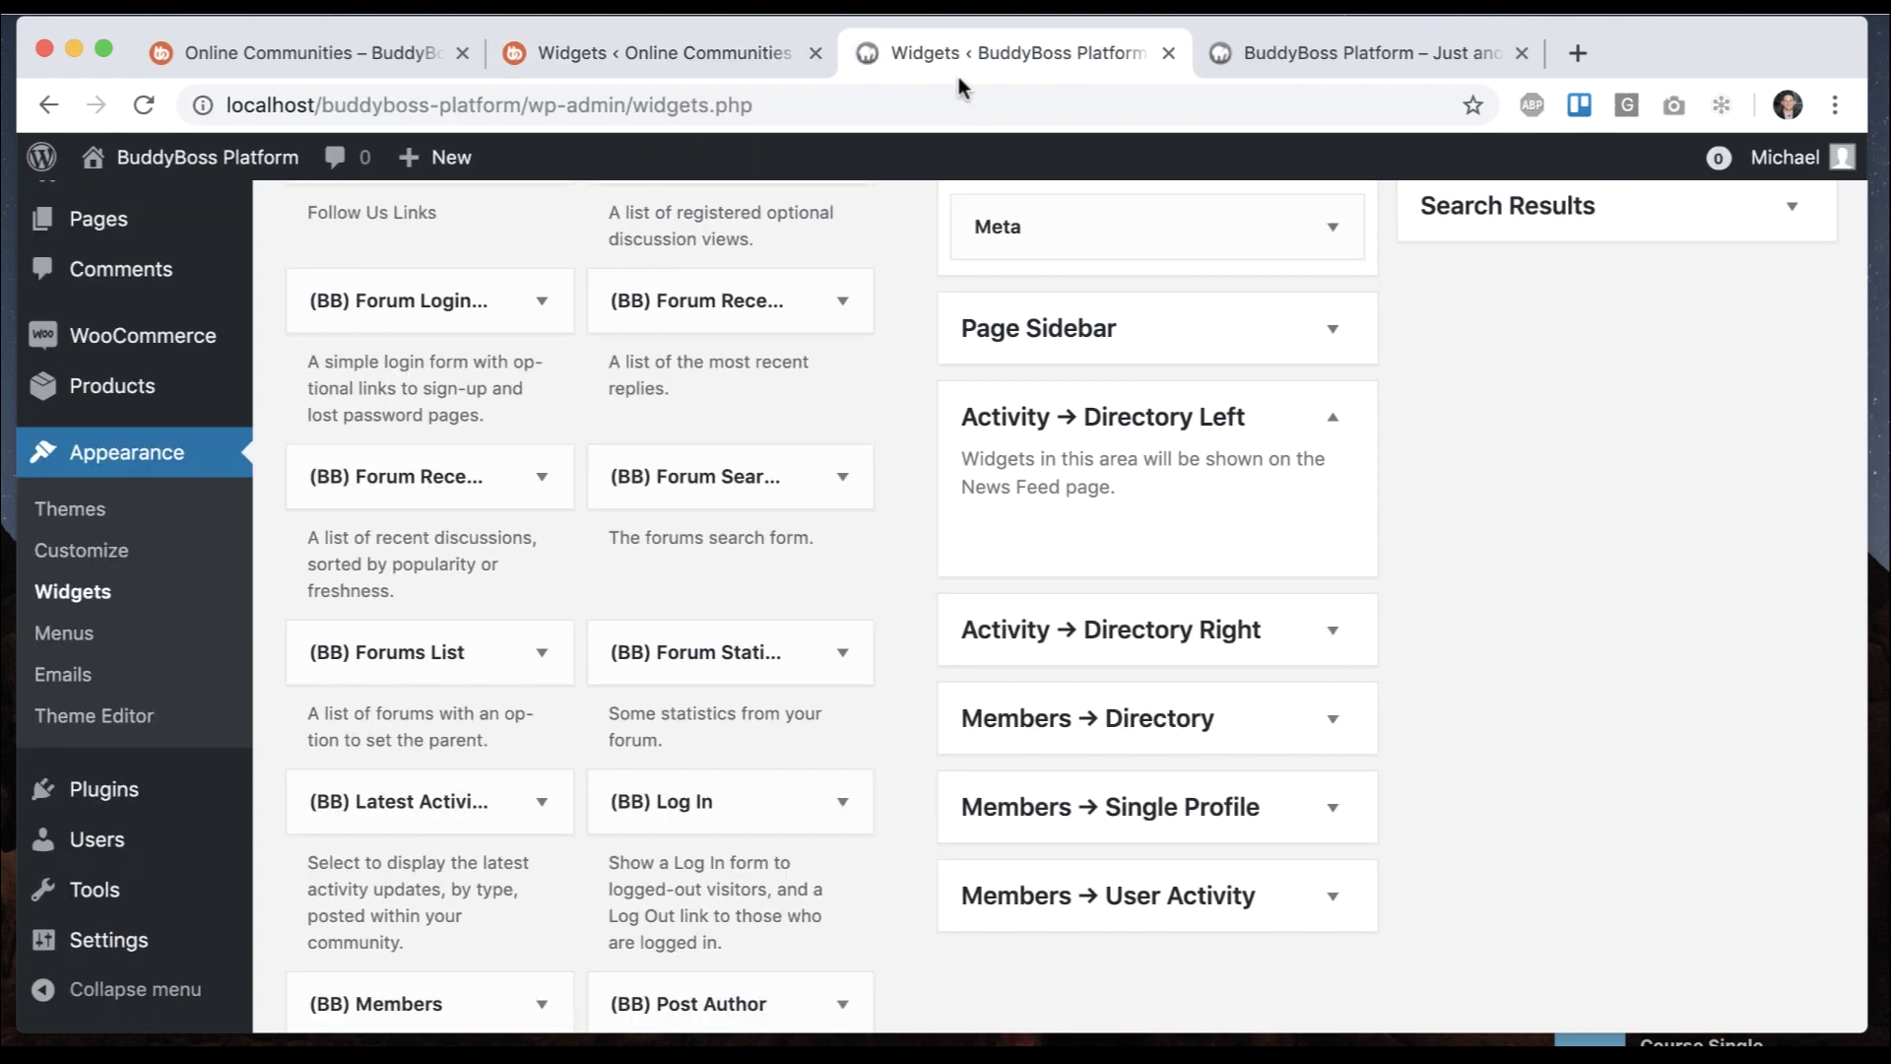
{"action": "scroll", "coordinate": [914, 456], "scroll_direction": "down", "scroll_amount": 6}
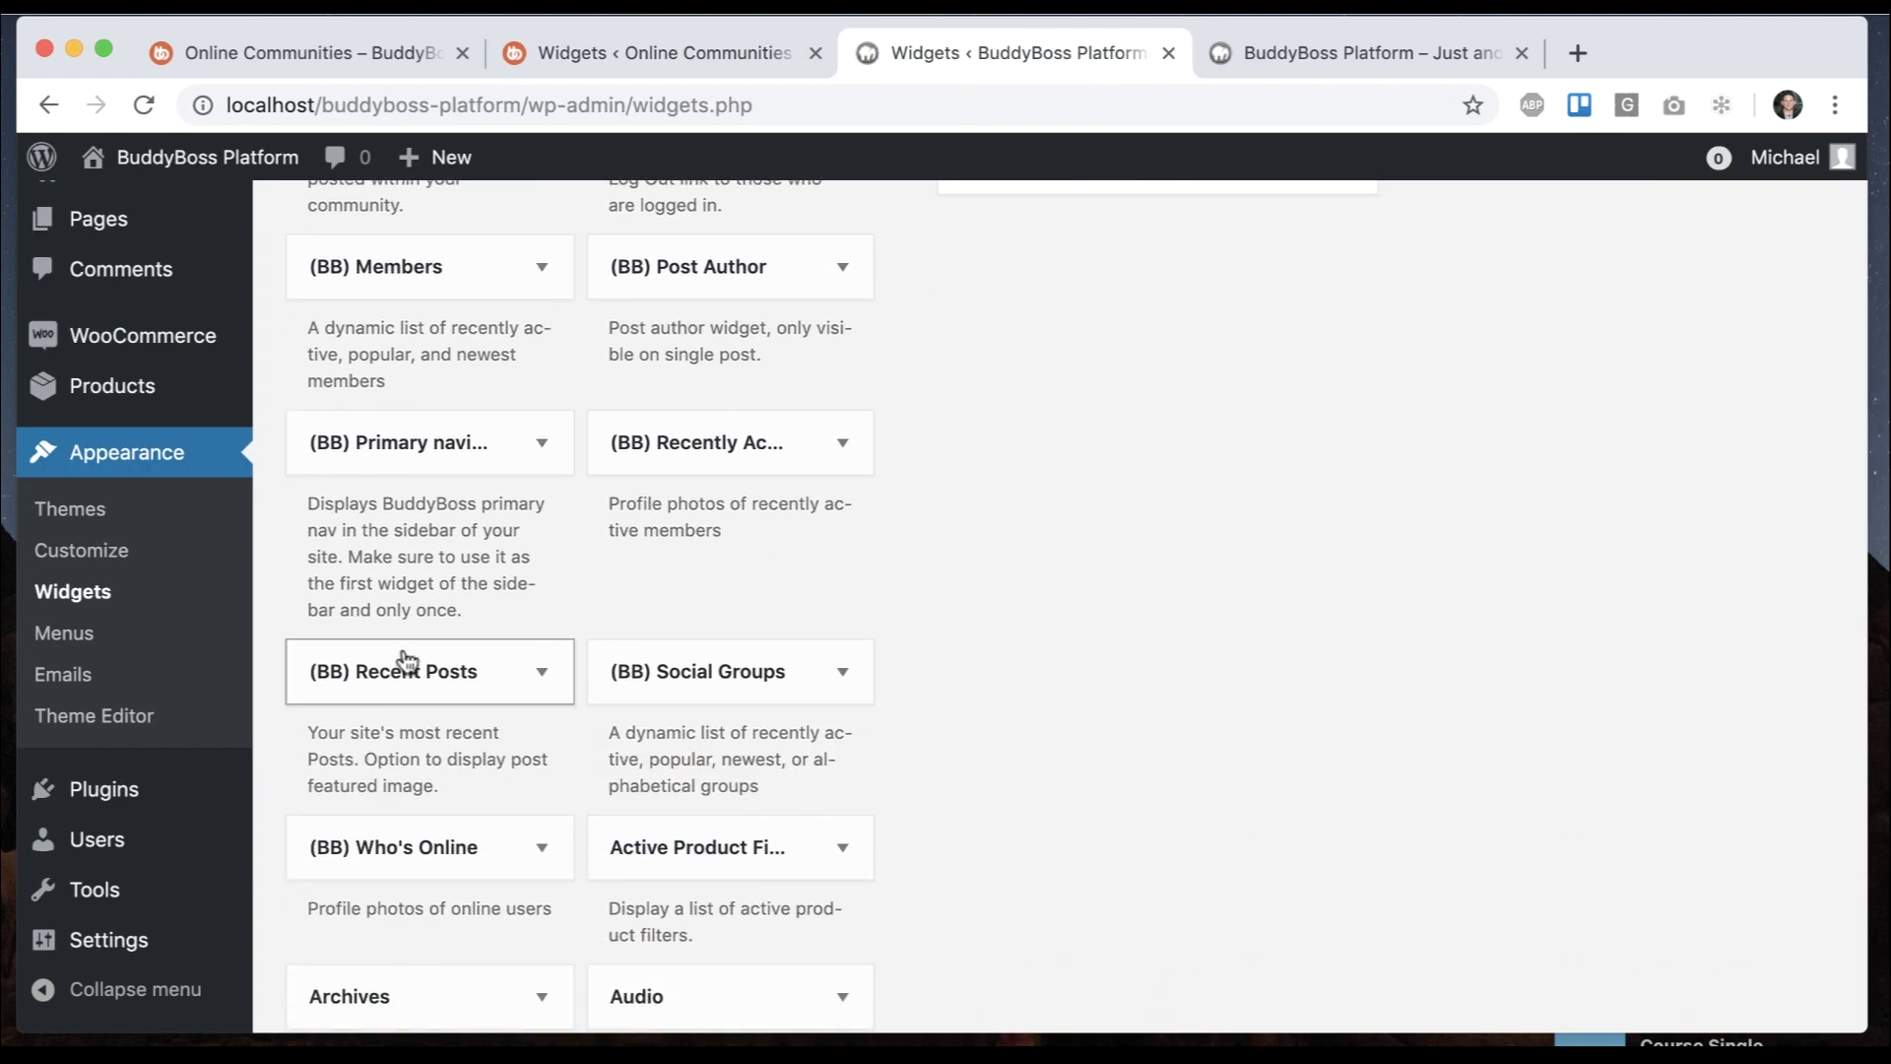
{"action": "left_click_drag", "start_coordinate": [405, 663], "coordinate": [1085, 711]}
{"action": "scroll", "coordinate": [1085, 711], "scroll_direction": "down", "scroll_amount": 4}
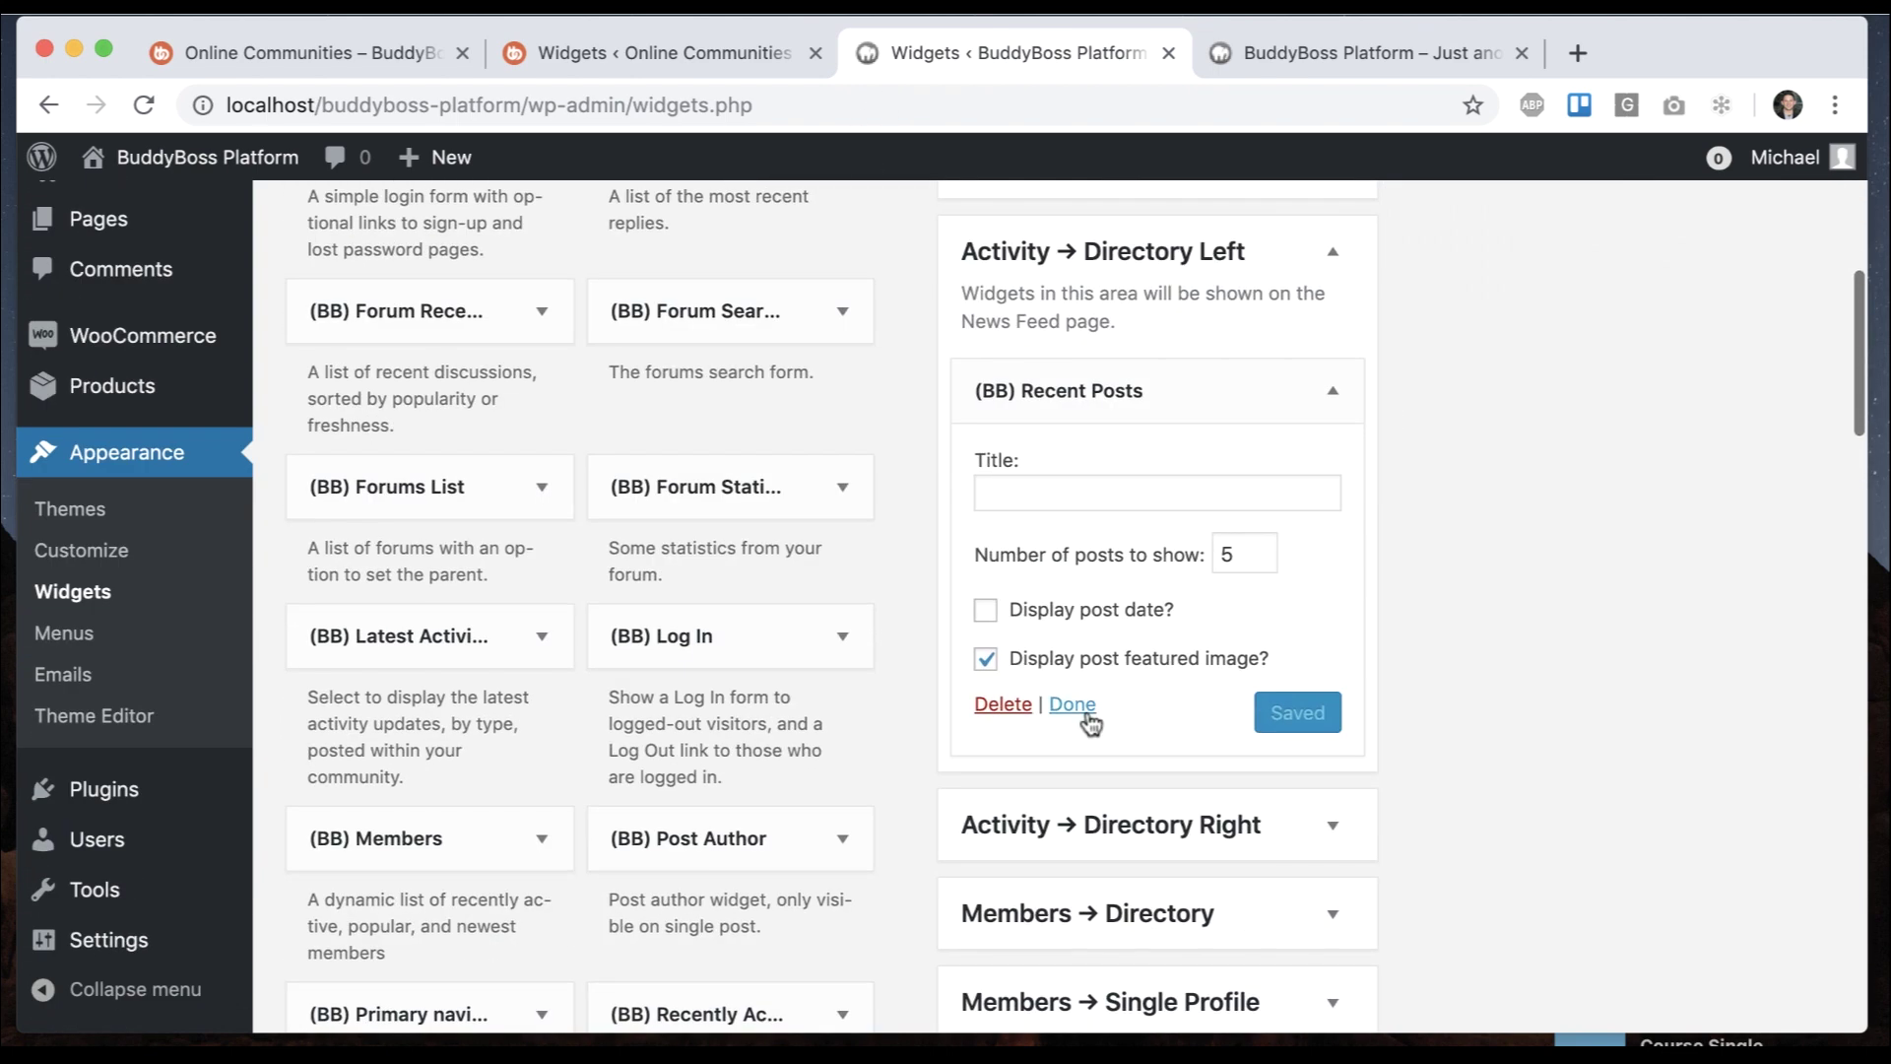
Title the Recent Posts widget 'Blog', enable Display post date, and save
{"action": "left_click", "coordinate": [676, 44]}
{"action": "left_click", "coordinate": [1139, 585]}
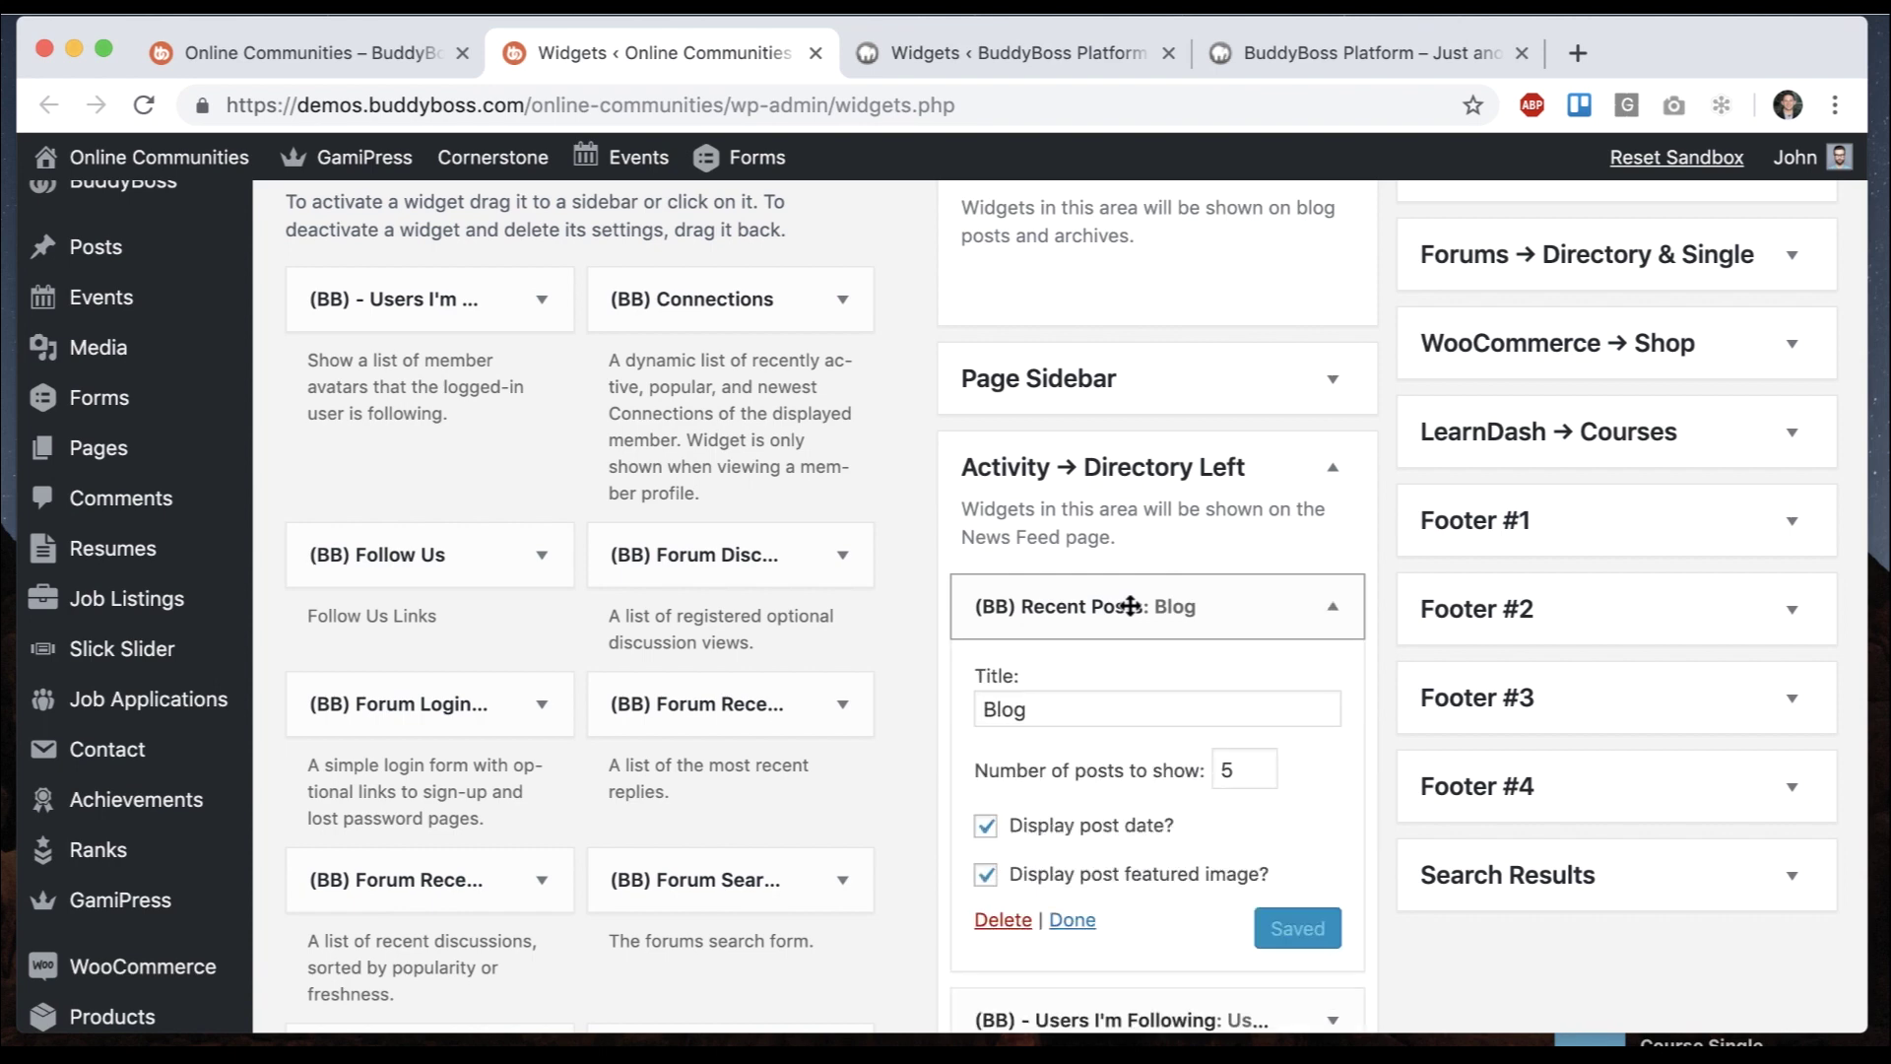
{"action": "scroll", "coordinate": [1093, 641], "scroll_direction": "down", "scroll_amount": 3}
{"action": "left_click", "coordinate": [960, 50]}
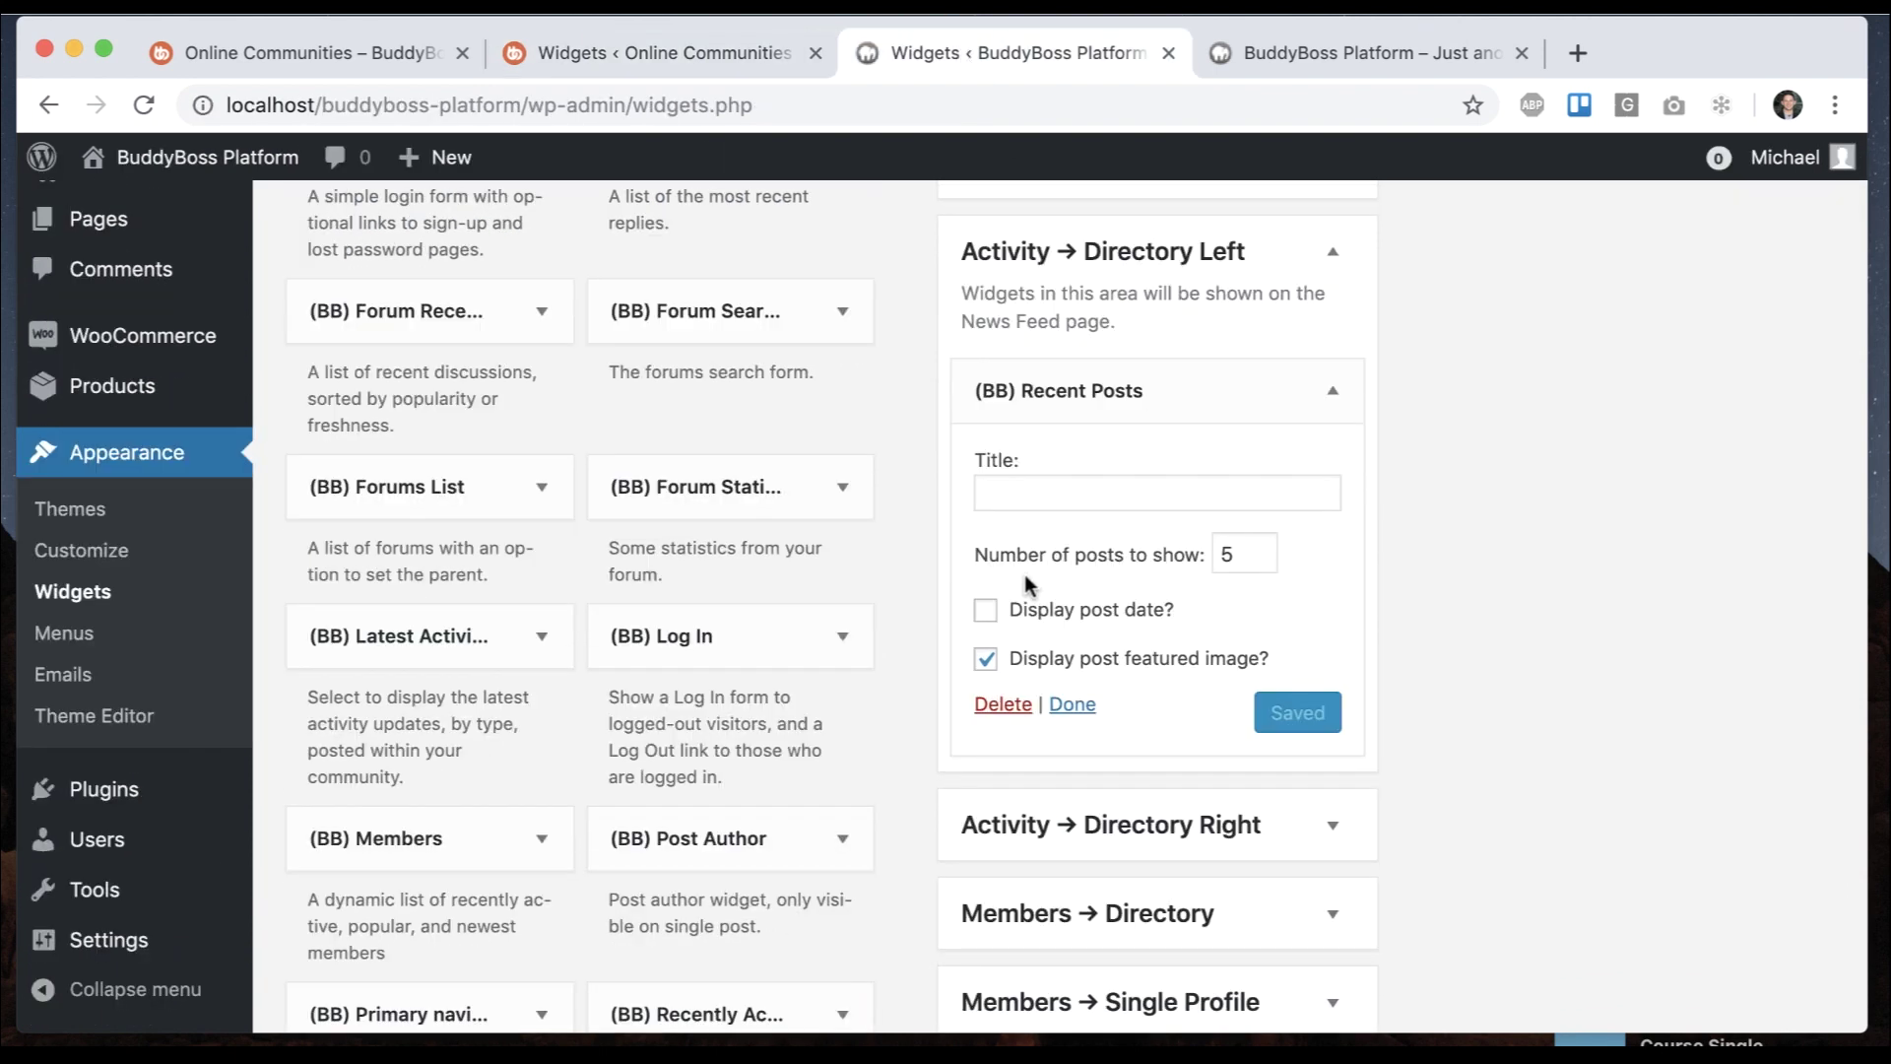
{"action": "left_click", "coordinate": [986, 609]}
{"action": "left_click", "coordinate": [1039, 490]}
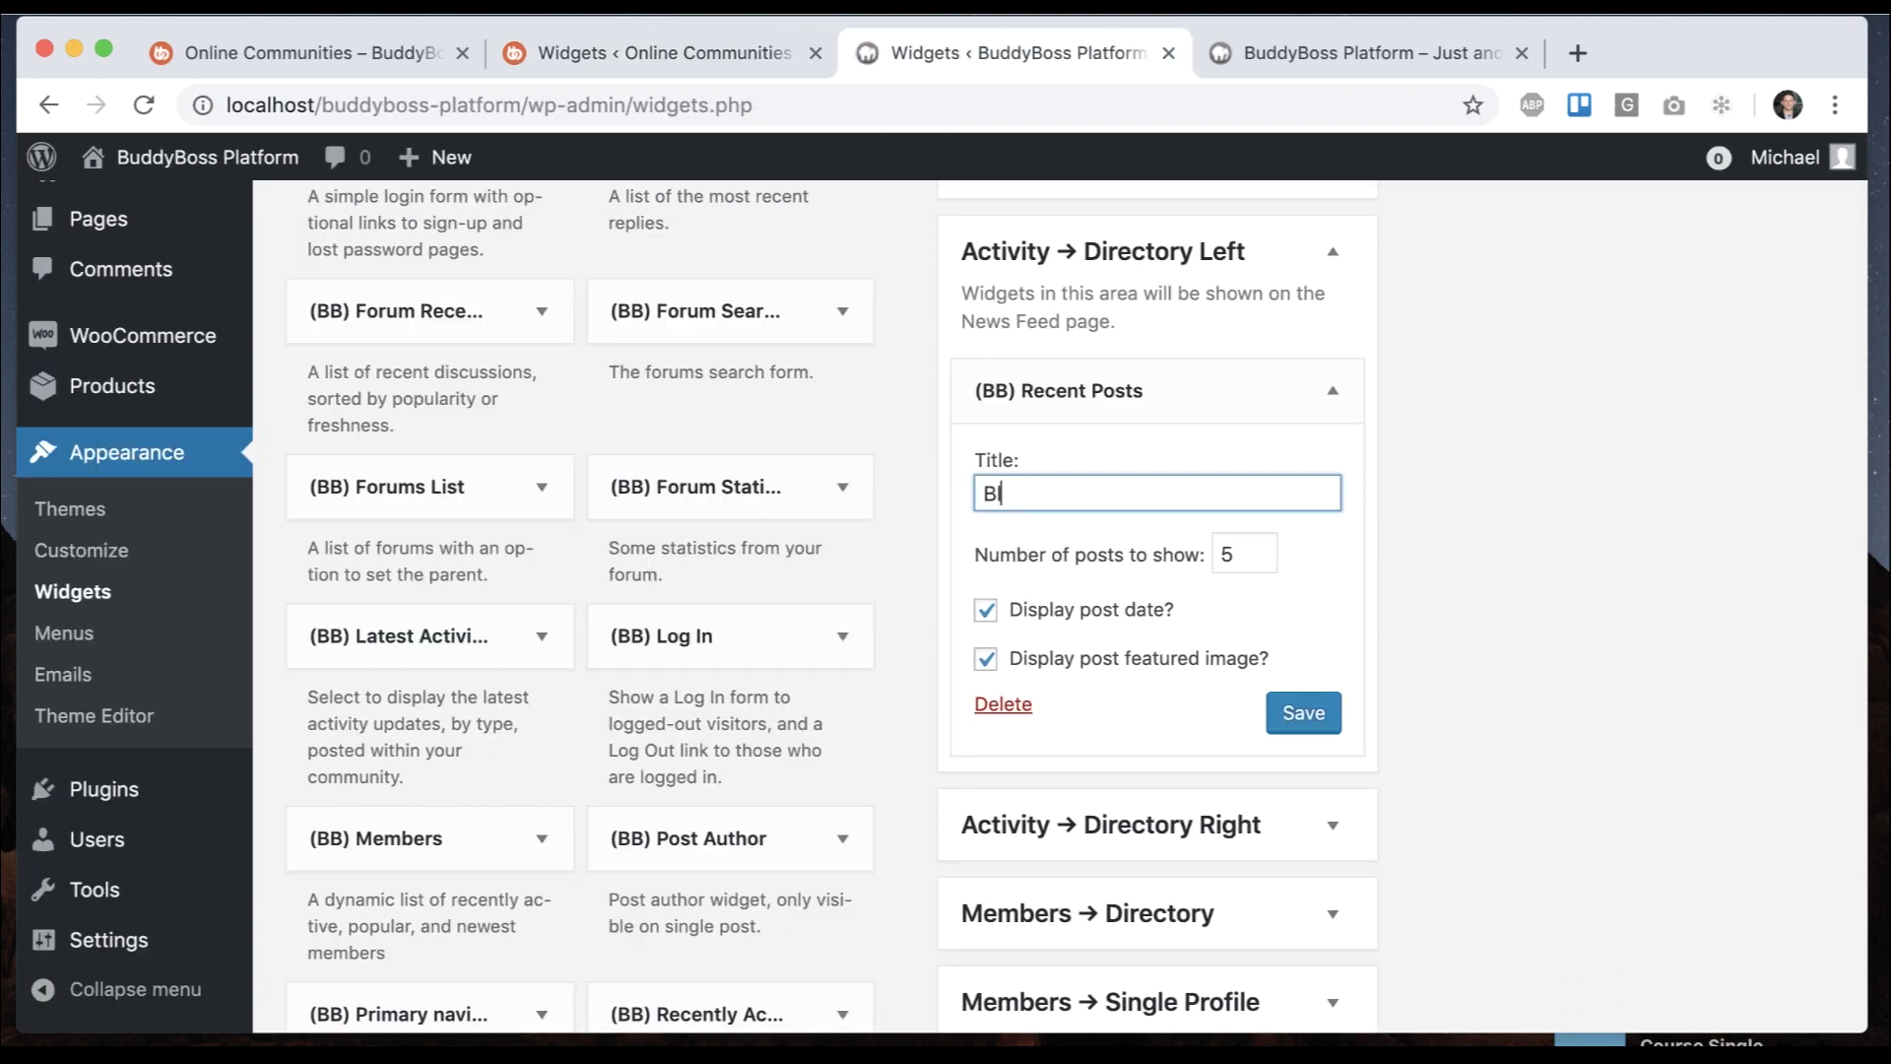
{"action": "left_click", "coordinate": [1293, 705]}
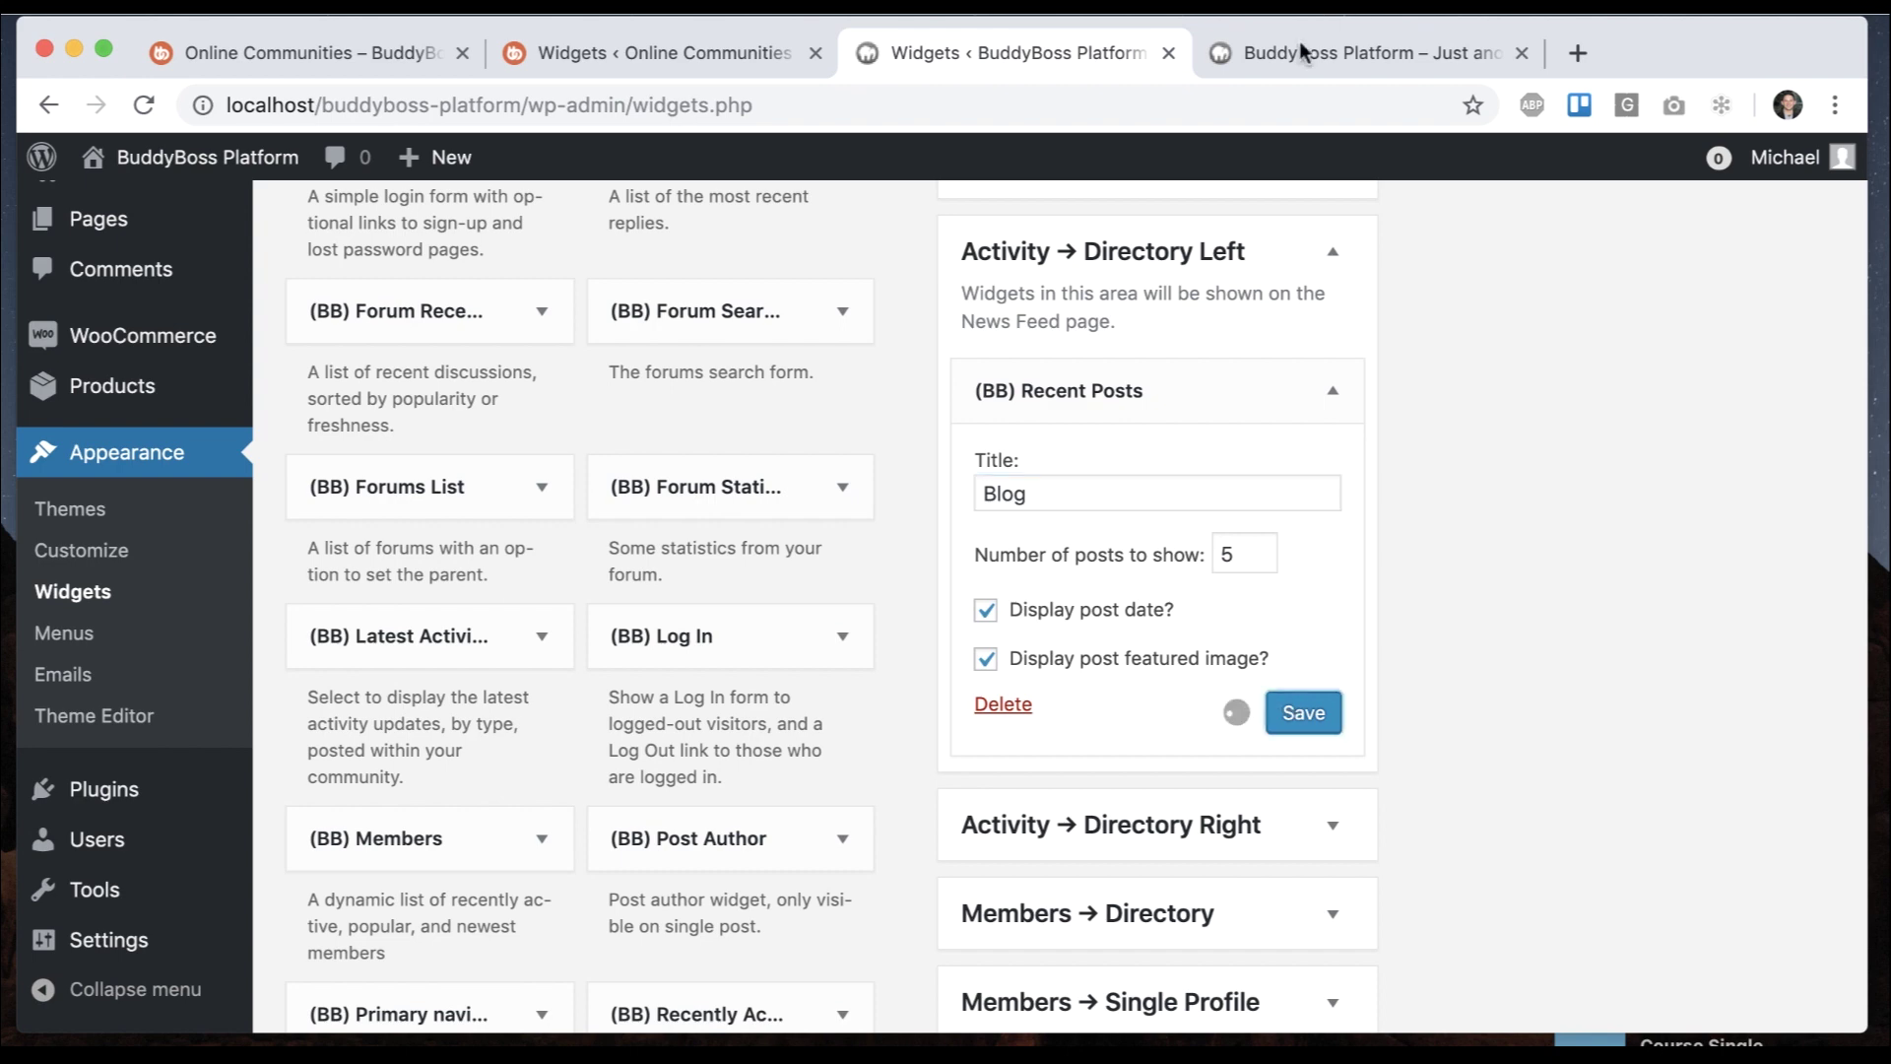
{"action": "left_click", "coordinate": [1333, 390]}
Add a (BB) Users I'm Following widget below Recent Posts in Directory Left
{"action": "left_click", "coordinate": [778, 69]}
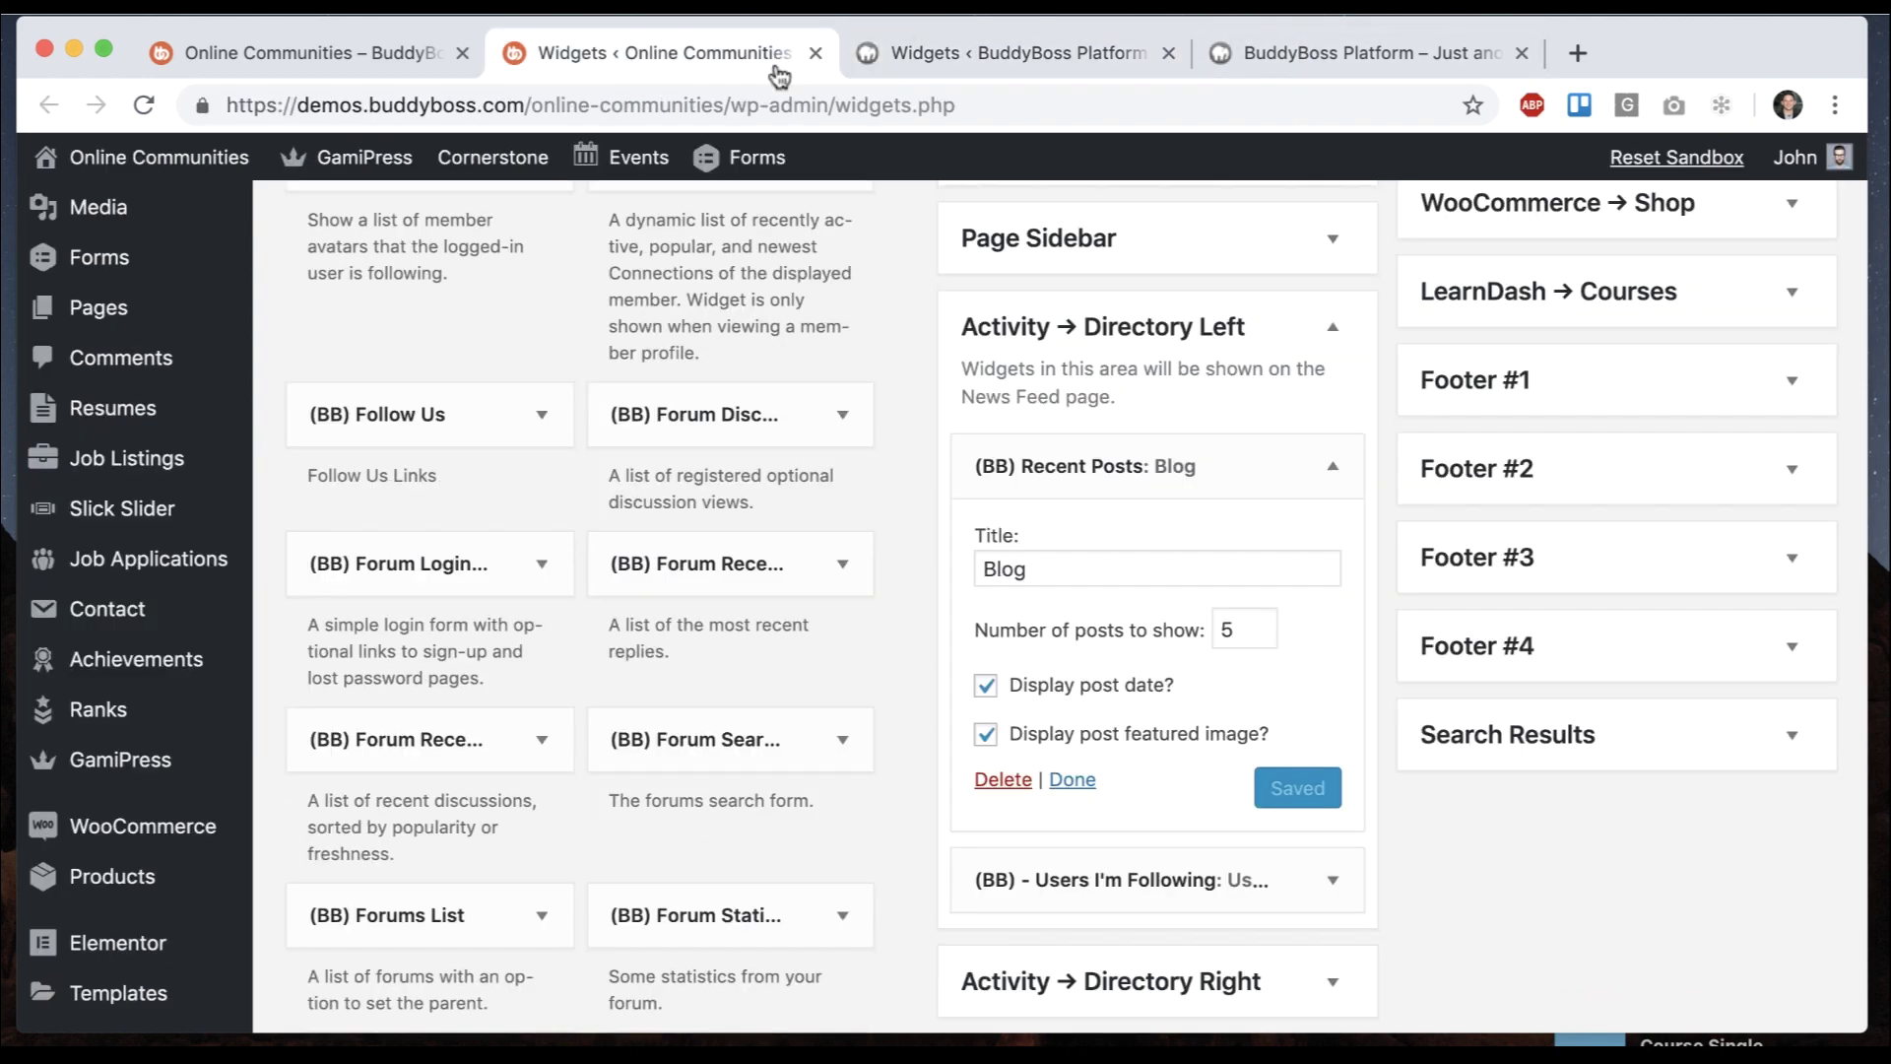
{"action": "left_click", "coordinate": [1266, 472]}
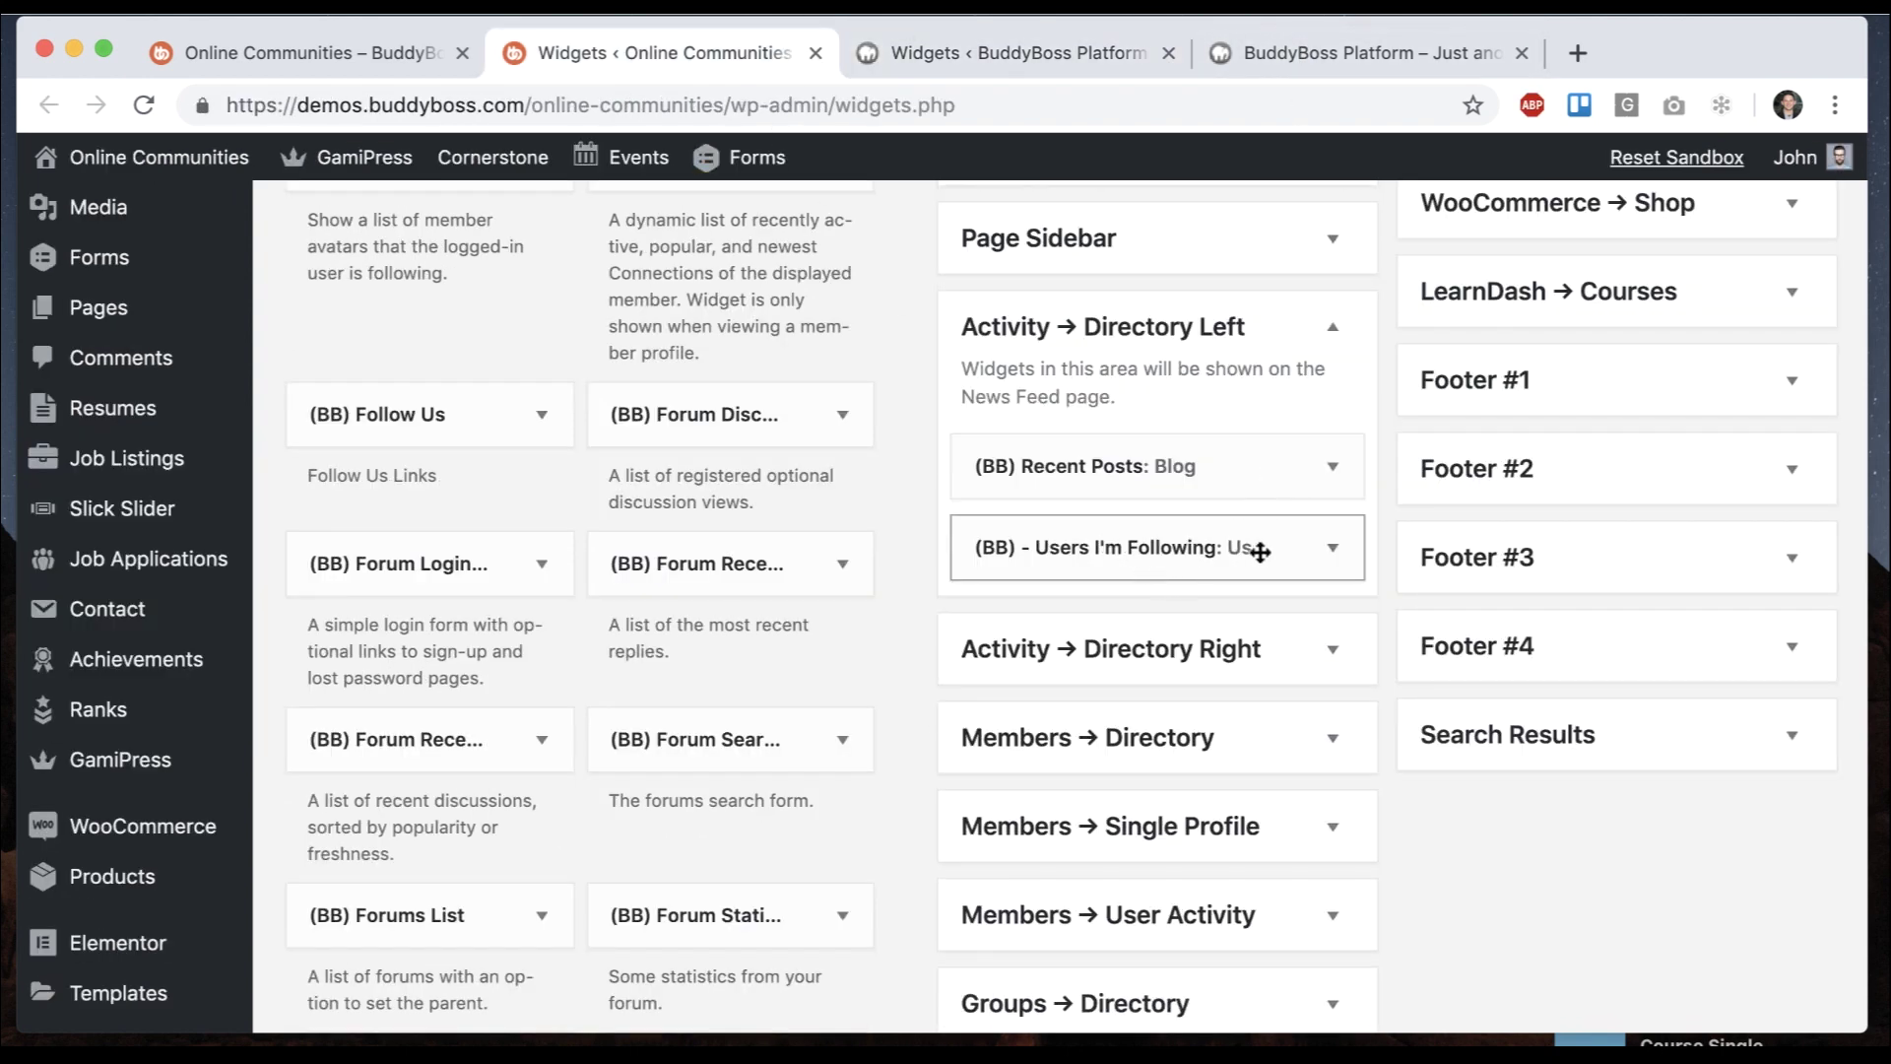
{"action": "left_click", "coordinate": [995, 54]}
{"action": "scroll", "coordinate": [887, 584], "scroll_direction": "up", "scroll_amount": 5}
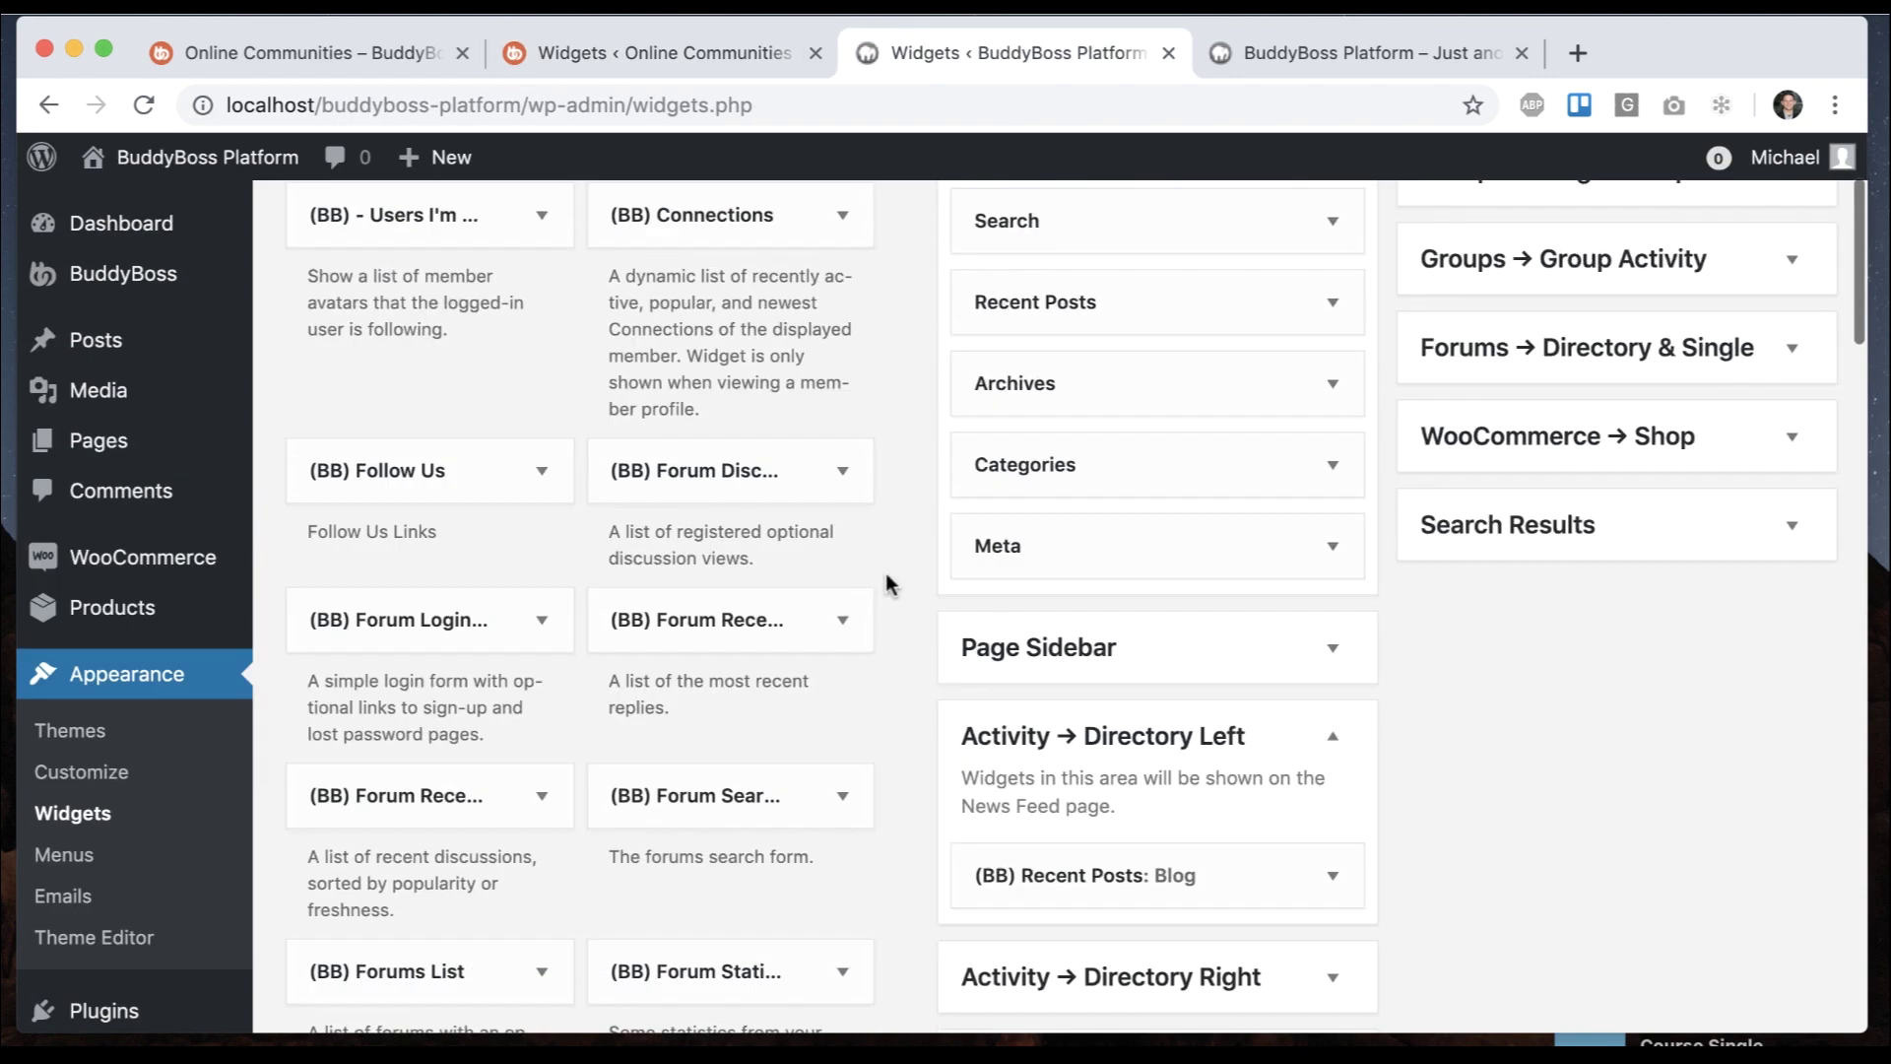
{"action": "scroll", "coordinate": [887, 584], "scroll_direction": "up", "scroll_amount": 3}
{"action": "scroll", "coordinate": [886, 584], "scroll_direction": "down", "scroll_amount": 1}
{"action": "left_click_drag", "start_coordinate": [395, 351], "coordinate": [1119, 693]}
{"action": "scroll", "coordinate": [1211, 684], "scroll_direction": "down", "scroll_amount": 2}
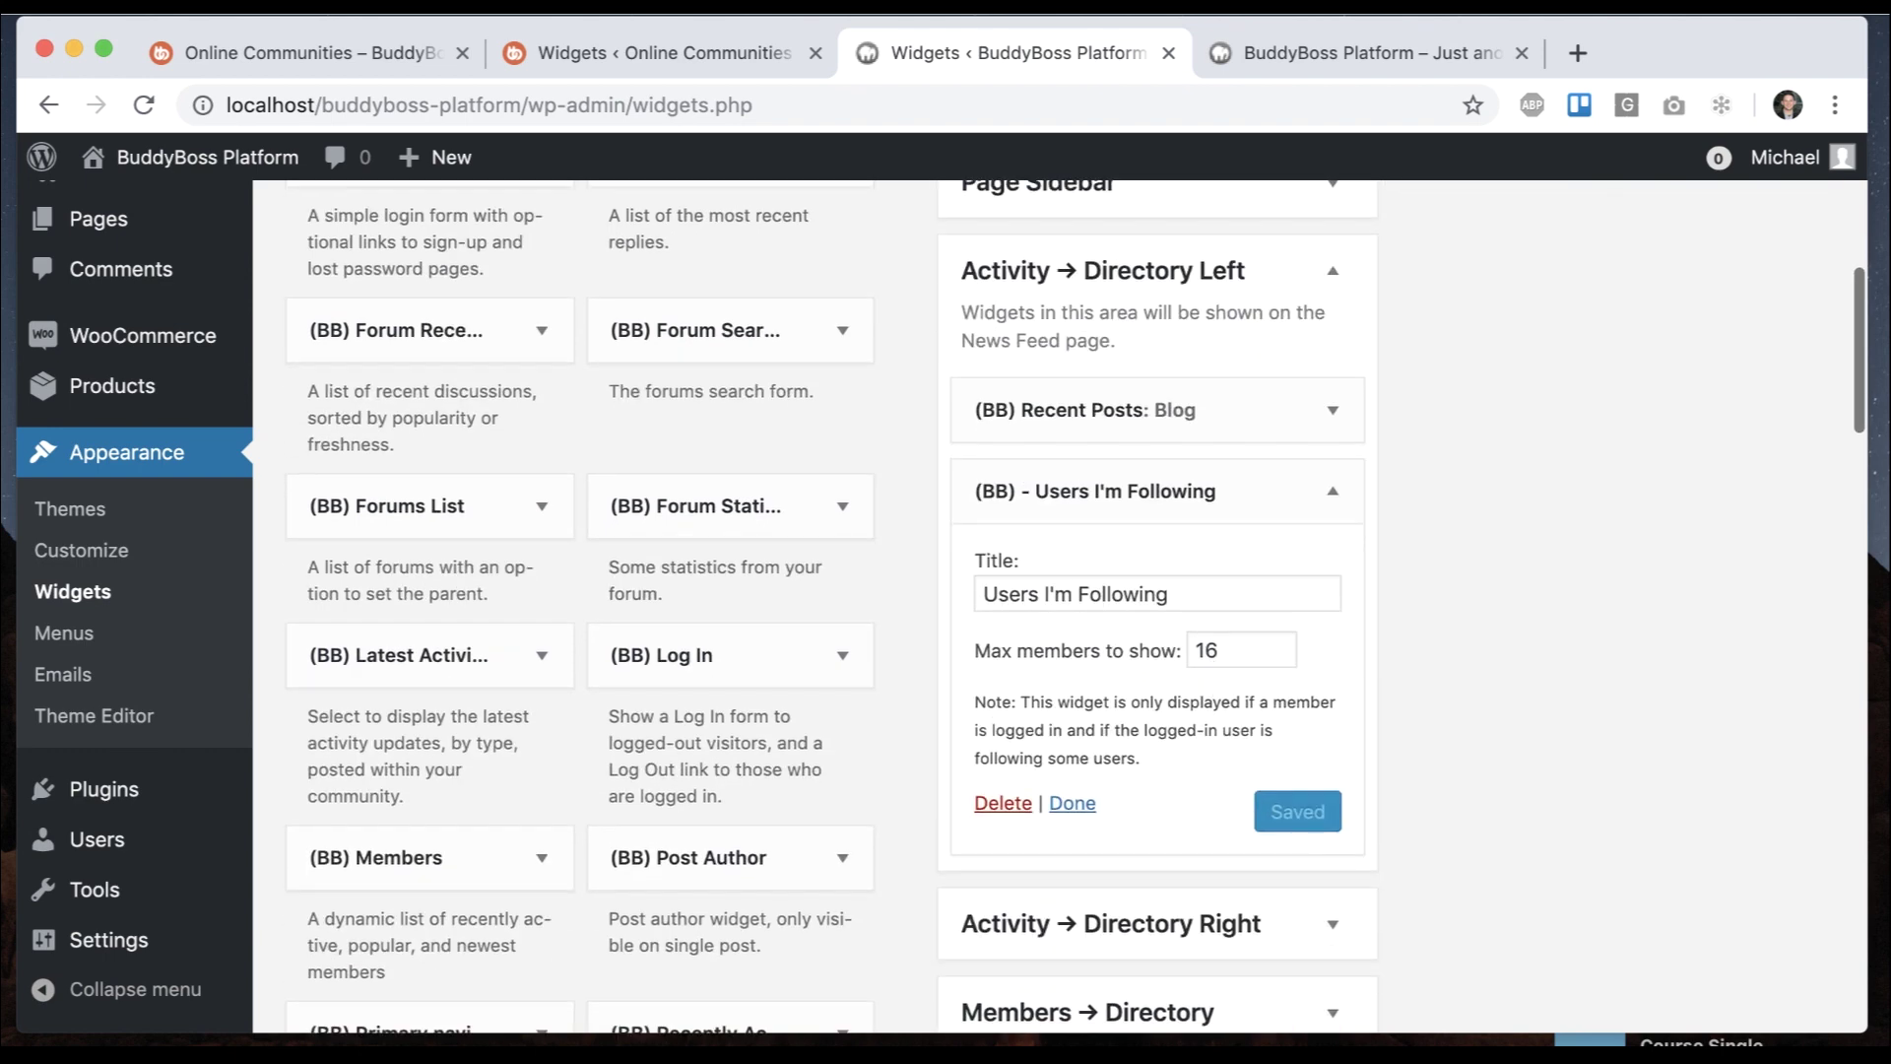
Match the Users I'm Following widget against the demo's settings and collapse it
{"action": "left_click", "coordinate": [718, 52]}
{"action": "left_click", "coordinate": [1211, 548]}
{"action": "scroll", "coordinate": [1211, 554], "scroll_direction": "down", "scroll_amount": 1}
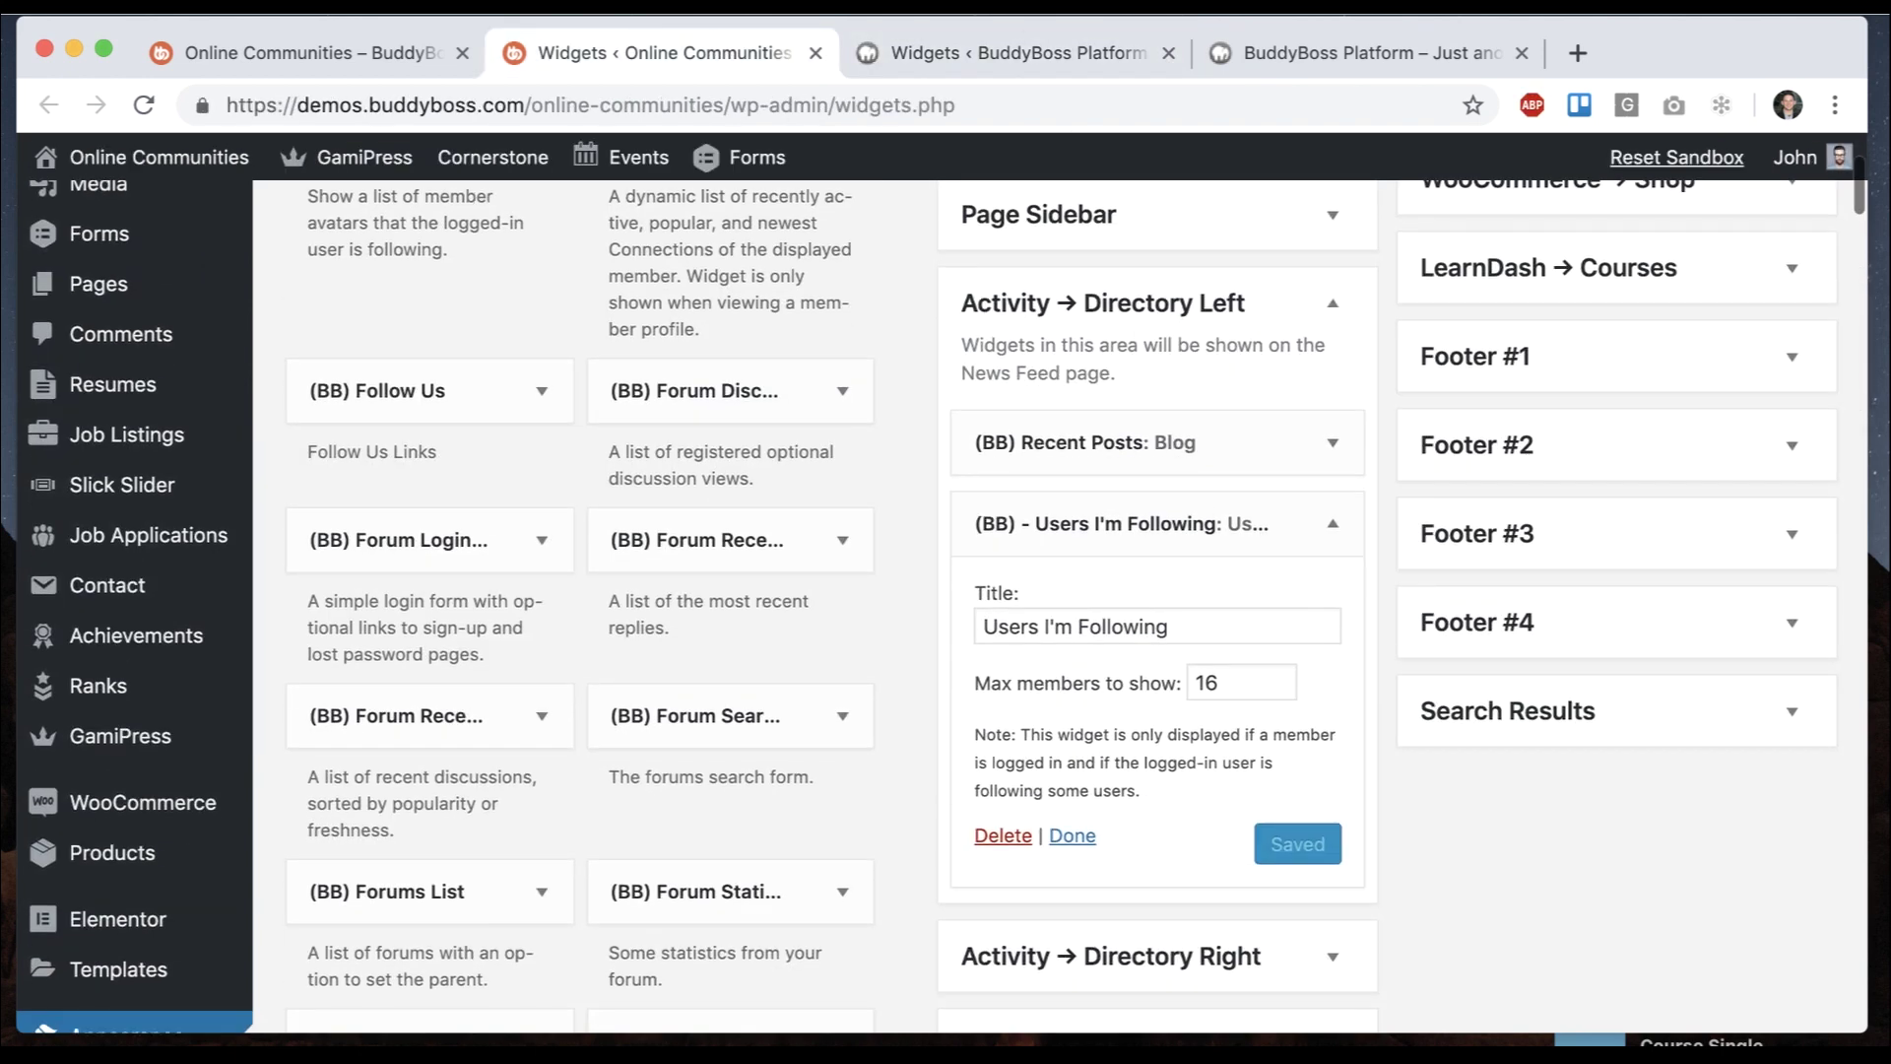
{"action": "left_click", "coordinate": [1019, 52]}
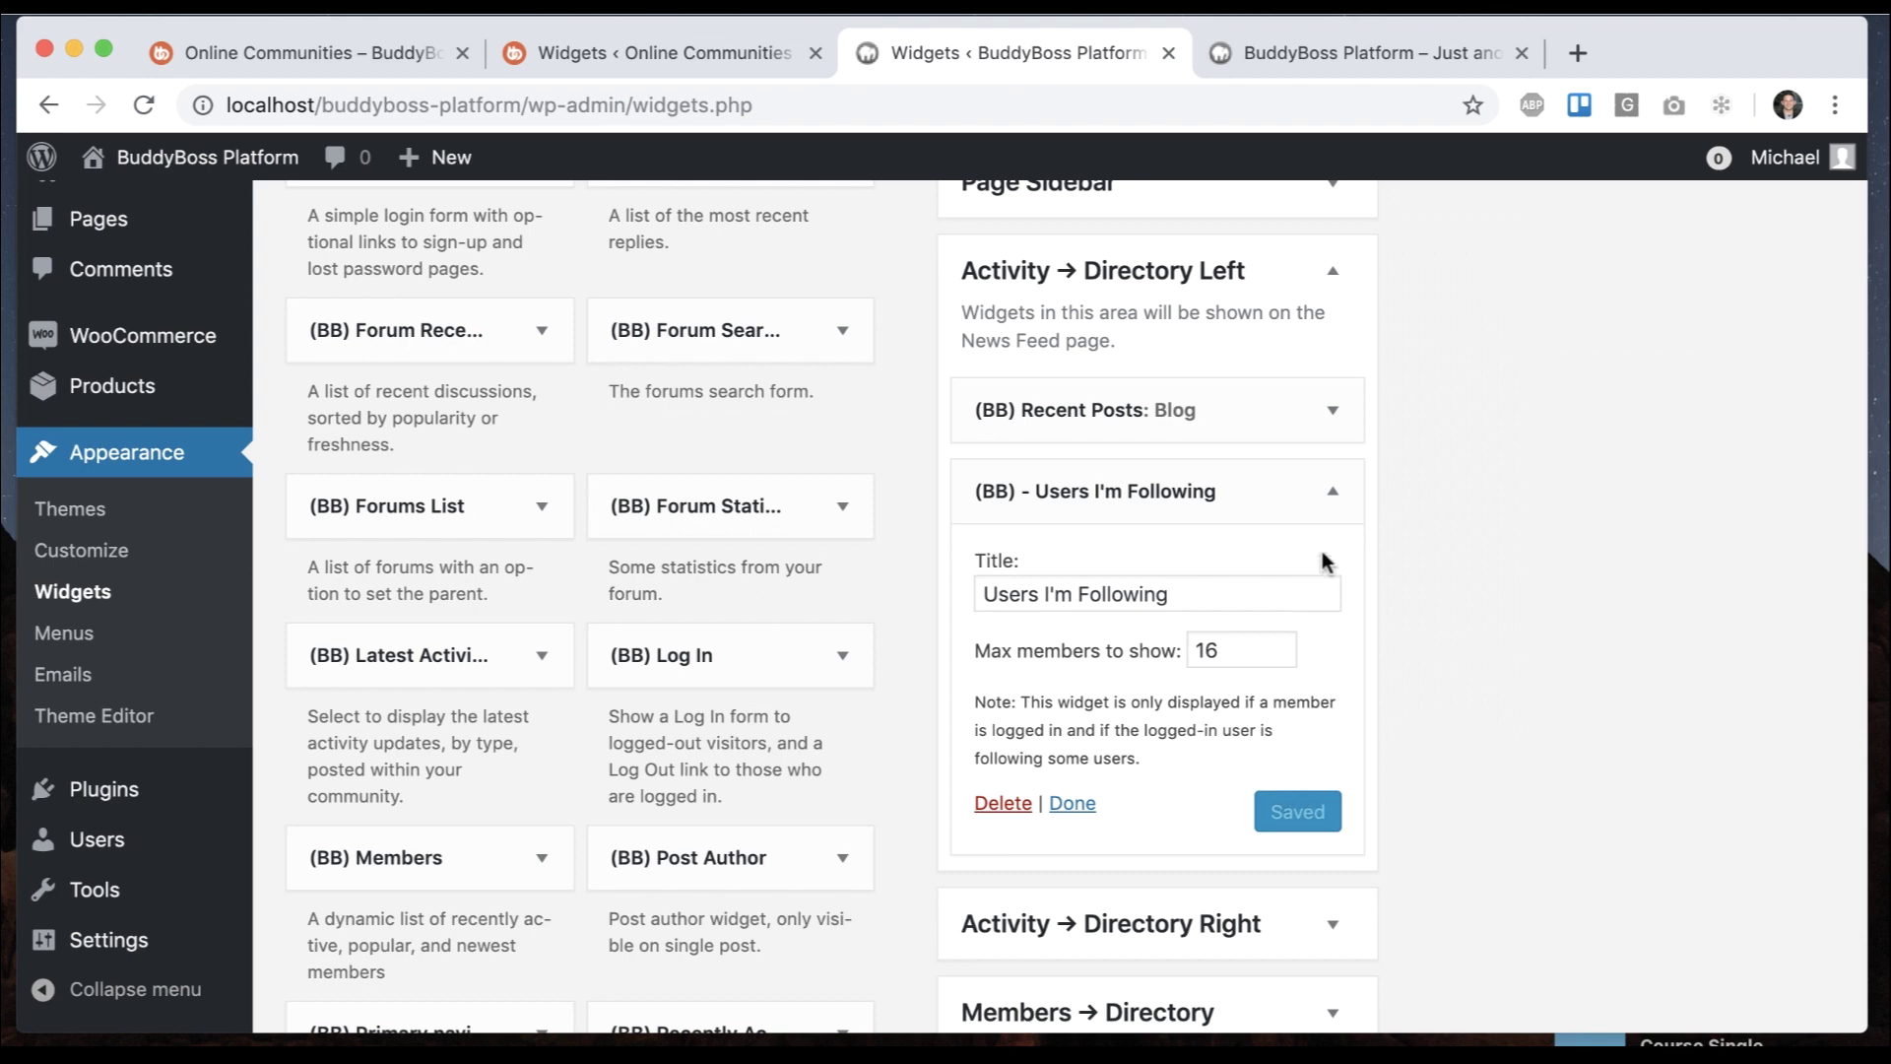
{"action": "left_click", "coordinate": [1333, 489]}
{"action": "left_click", "coordinate": [1310, 50]}
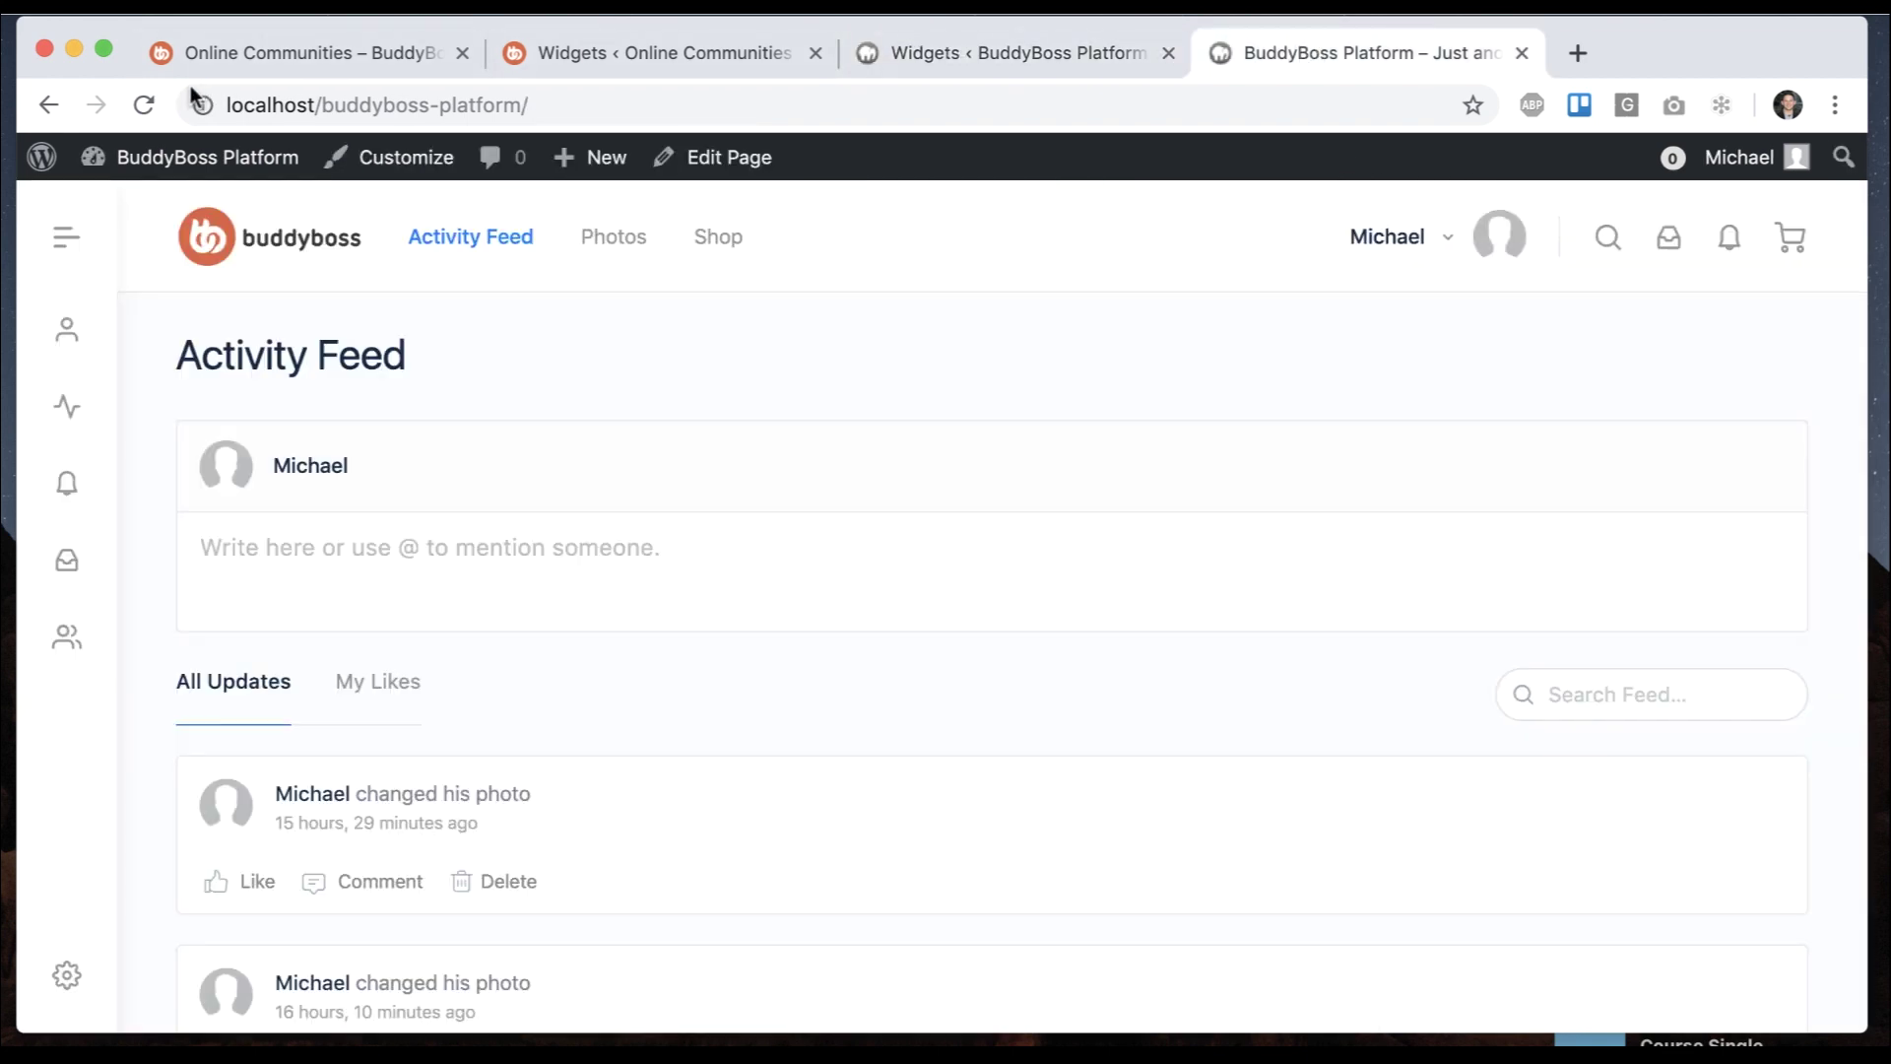
Reload the local Activity Feed and compare its new BLOG sidebar box with the demo
{"action": "left_click", "coordinate": [144, 105]}
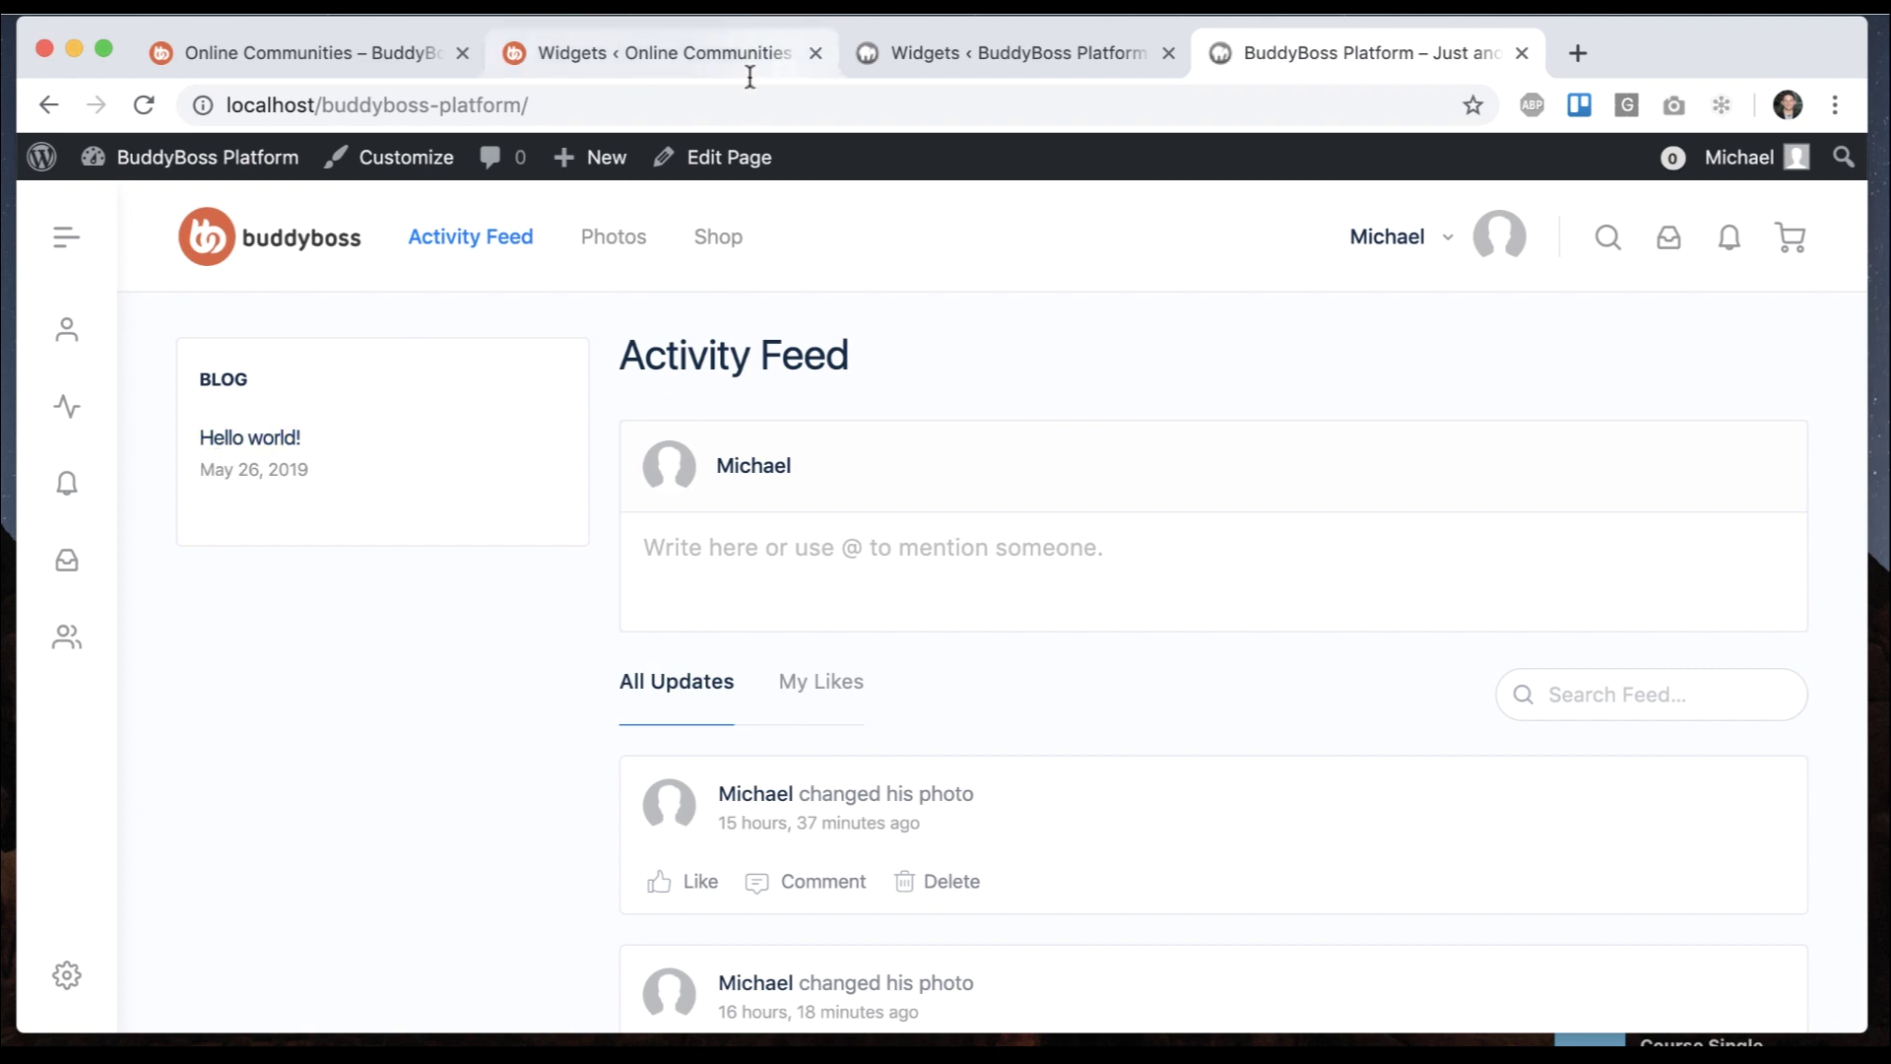
{"action": "left_click", "coordinate": [366, 63]}
{"action": "key", "text": "ctrl+shift+Tab"}
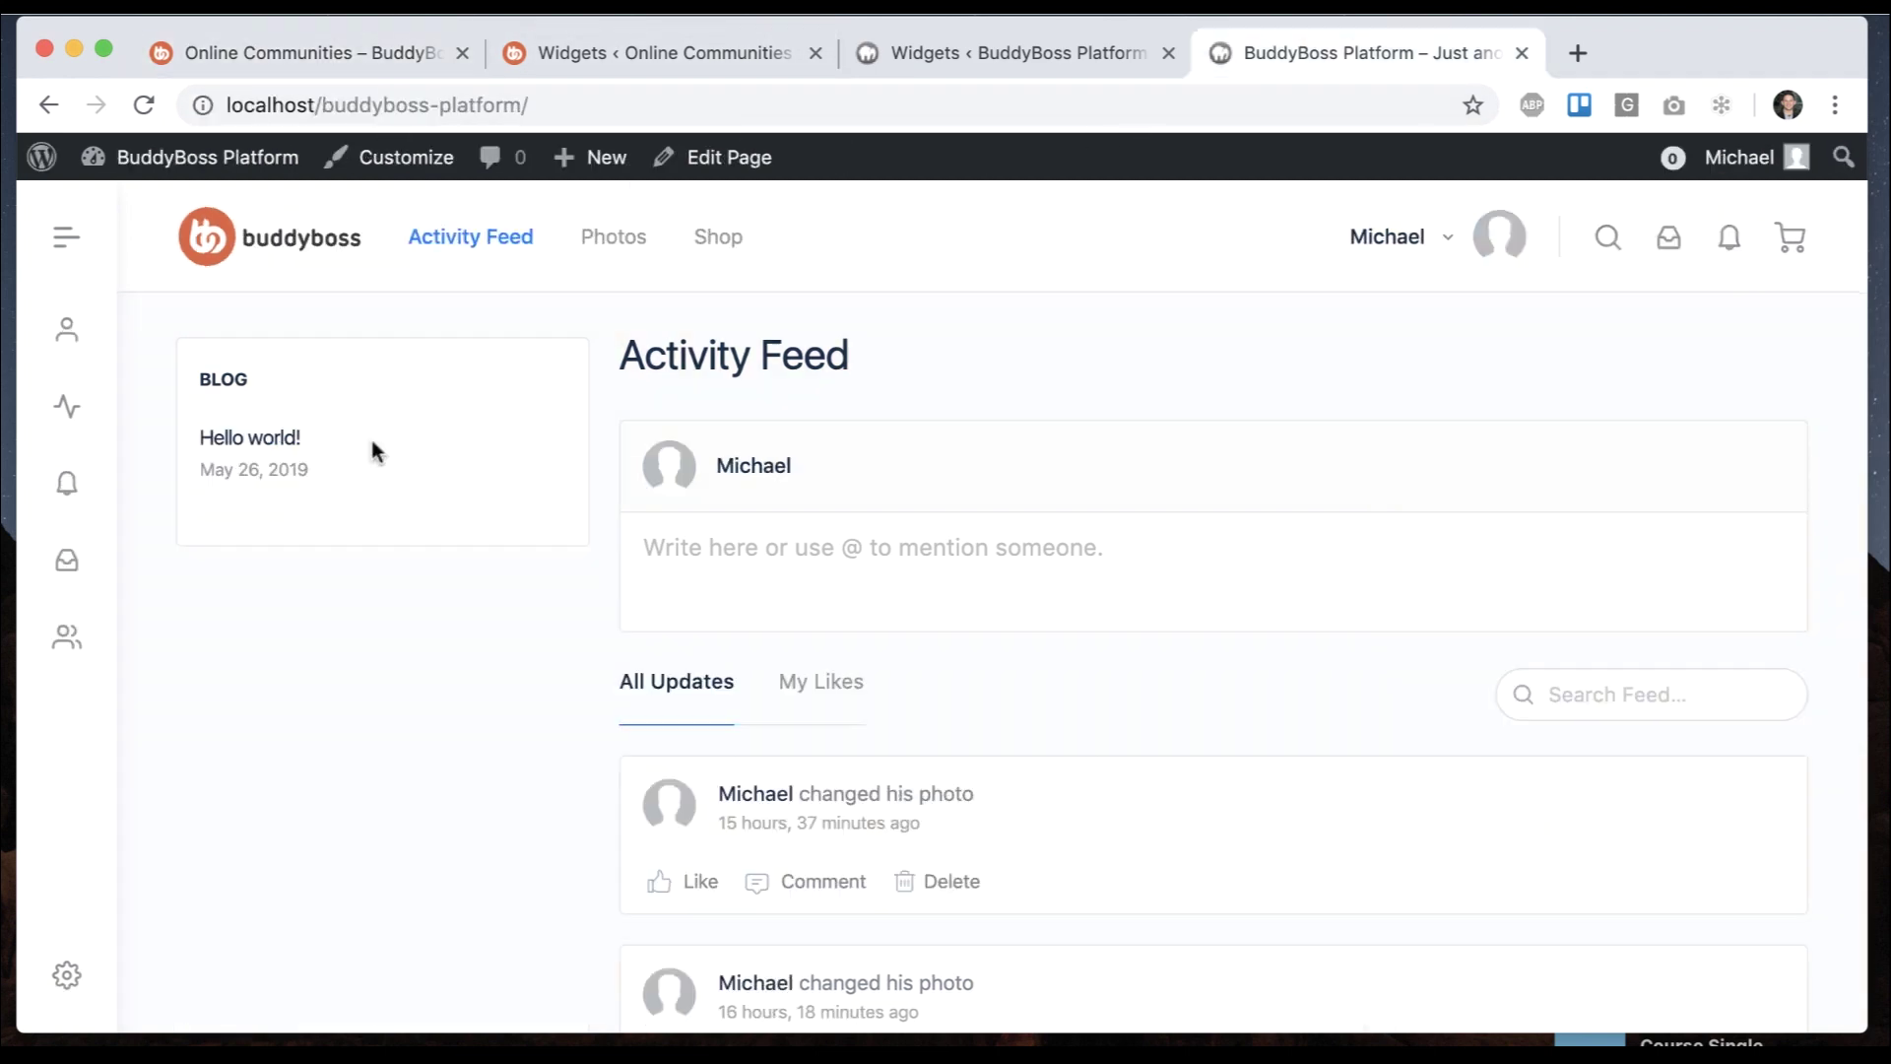
{"action": "left_click", "coordinate": [352, 54]}
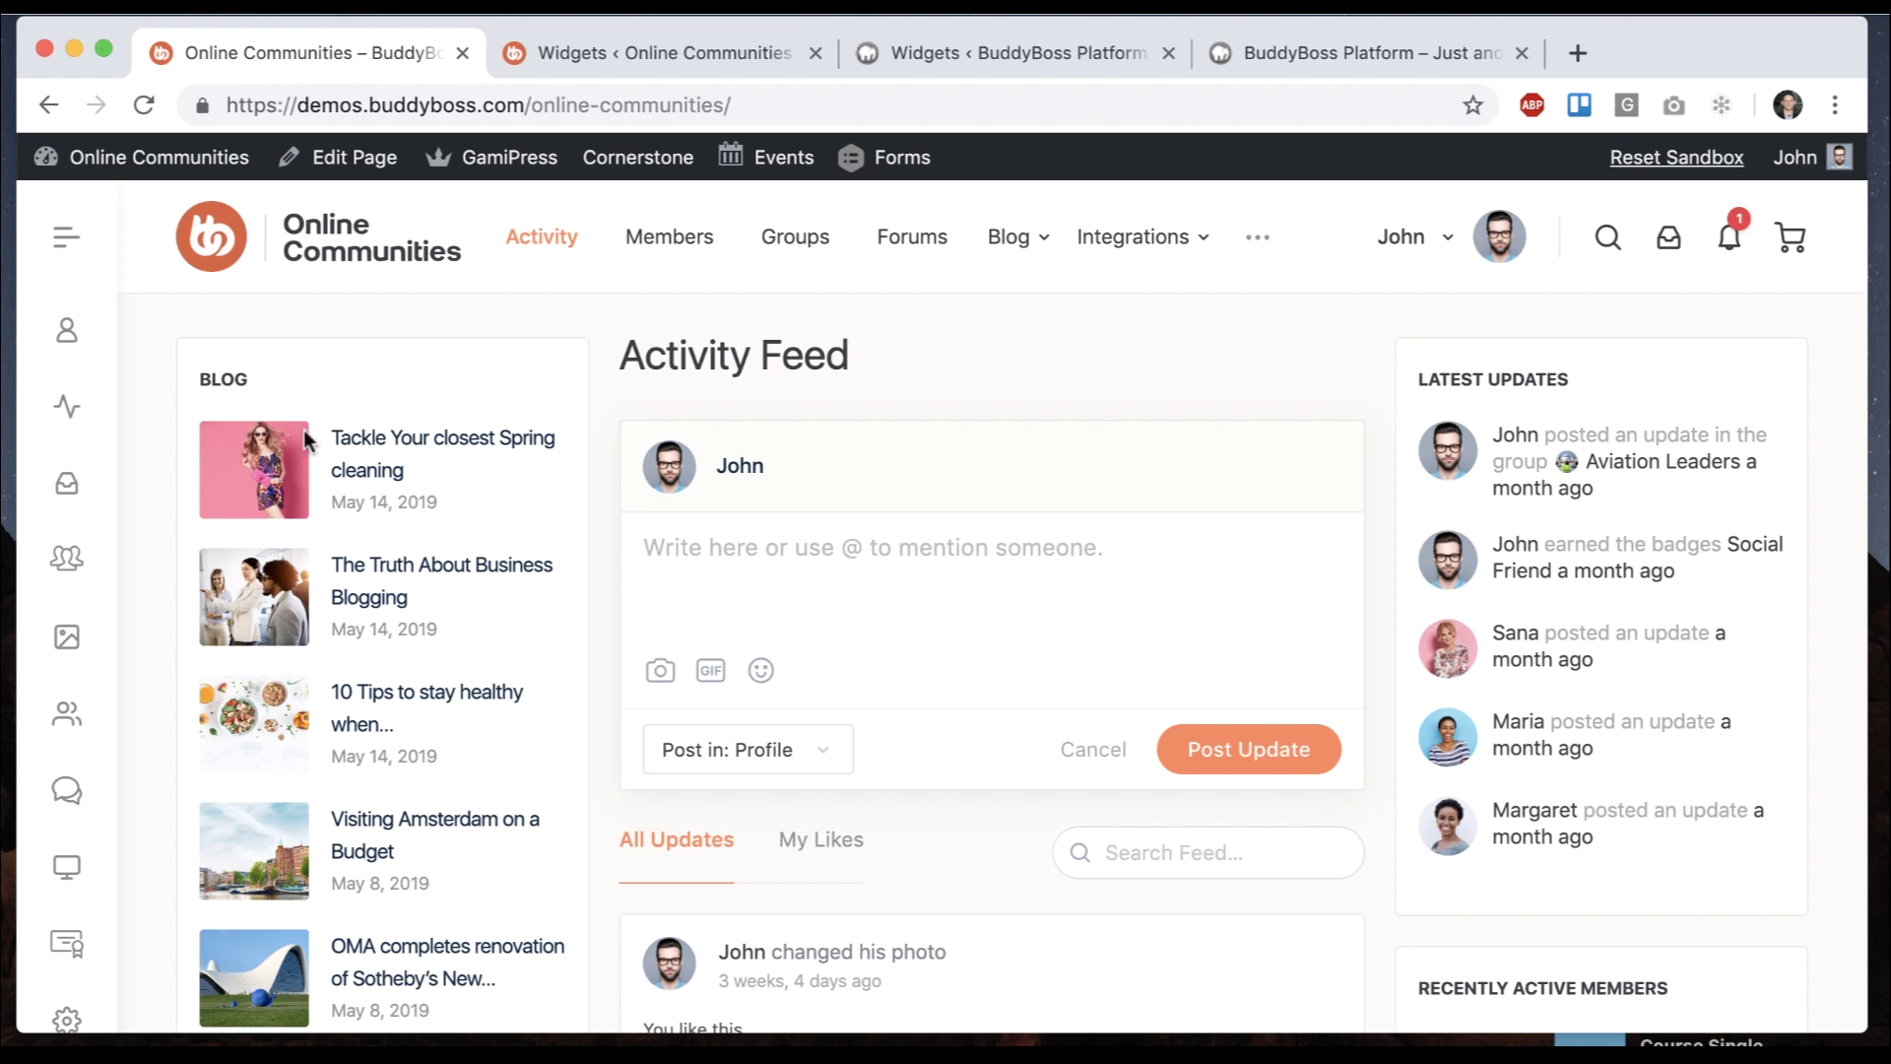
{"action": "left_click", "coordinate": [1269, 49]}
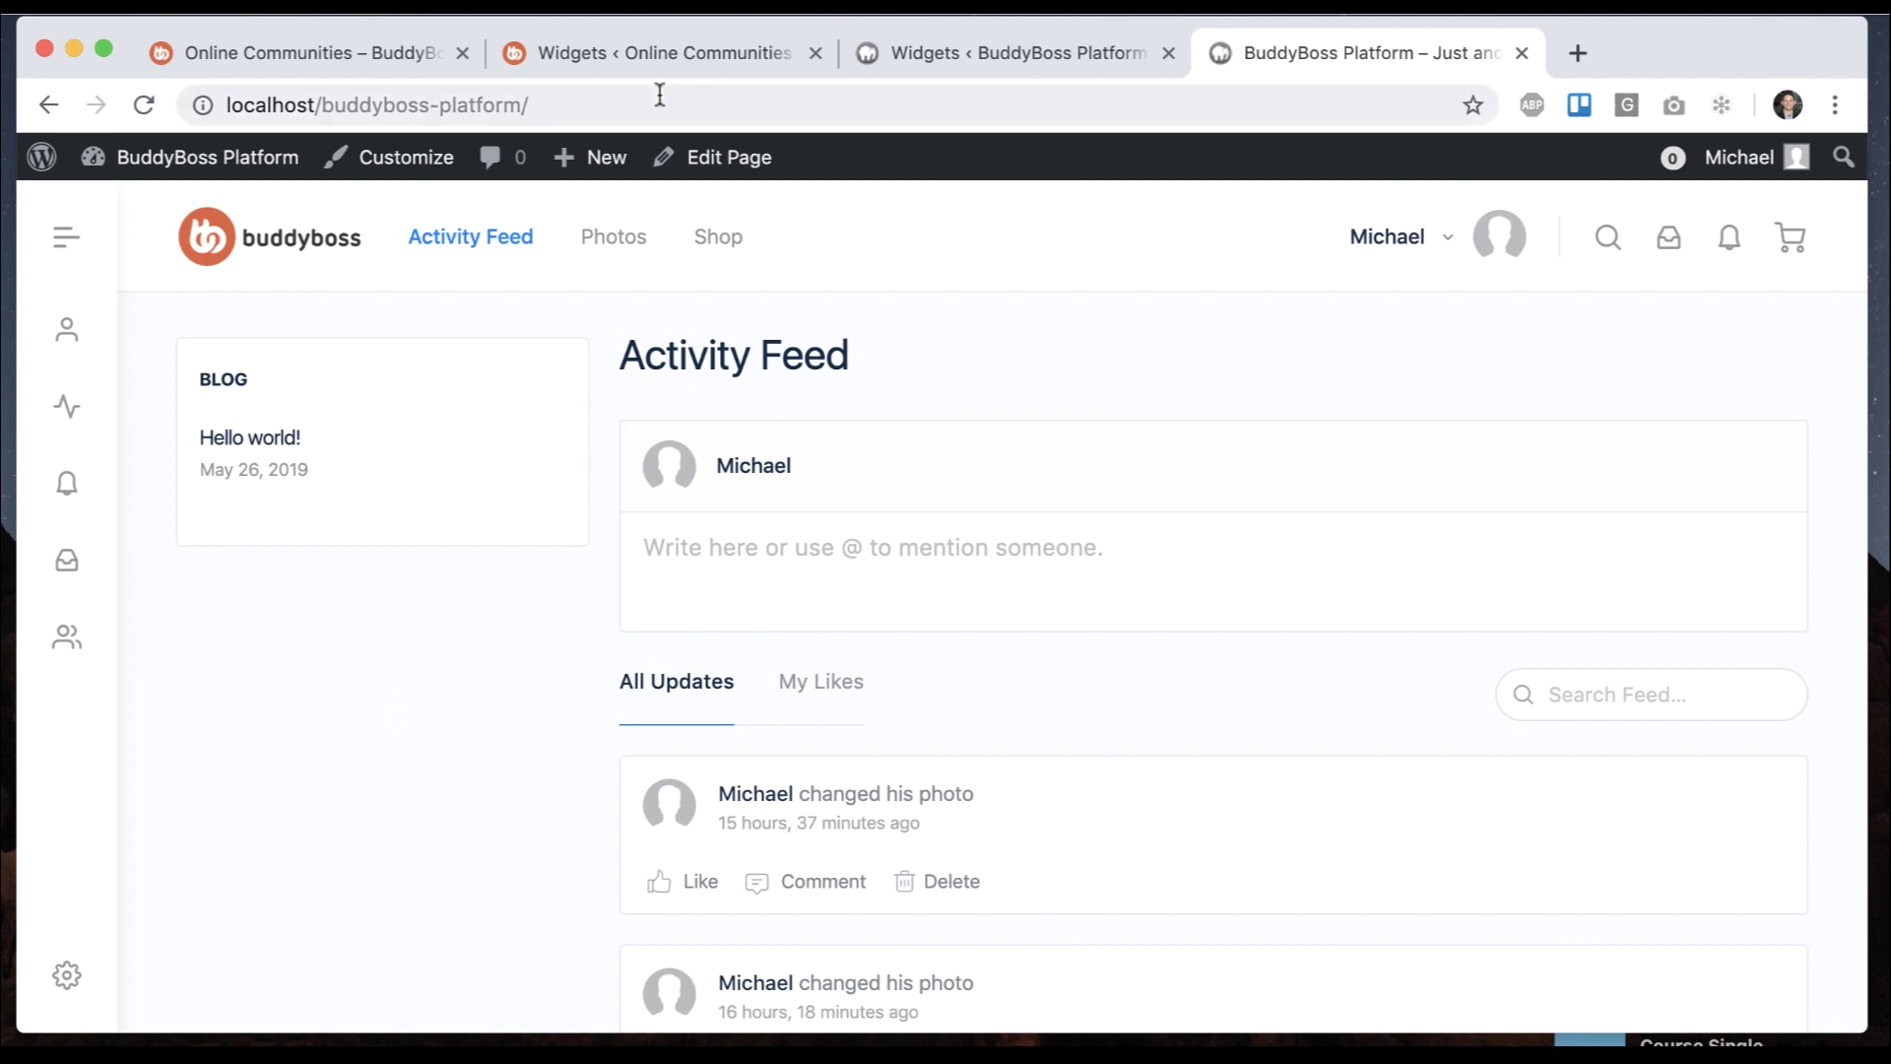
{"action": "left_click", "coordinate": [659, 56]}
Set the tiger photo as the Hello world! post's featured image and update it
{"action": "left_click", "coordinate": [968, 56]}
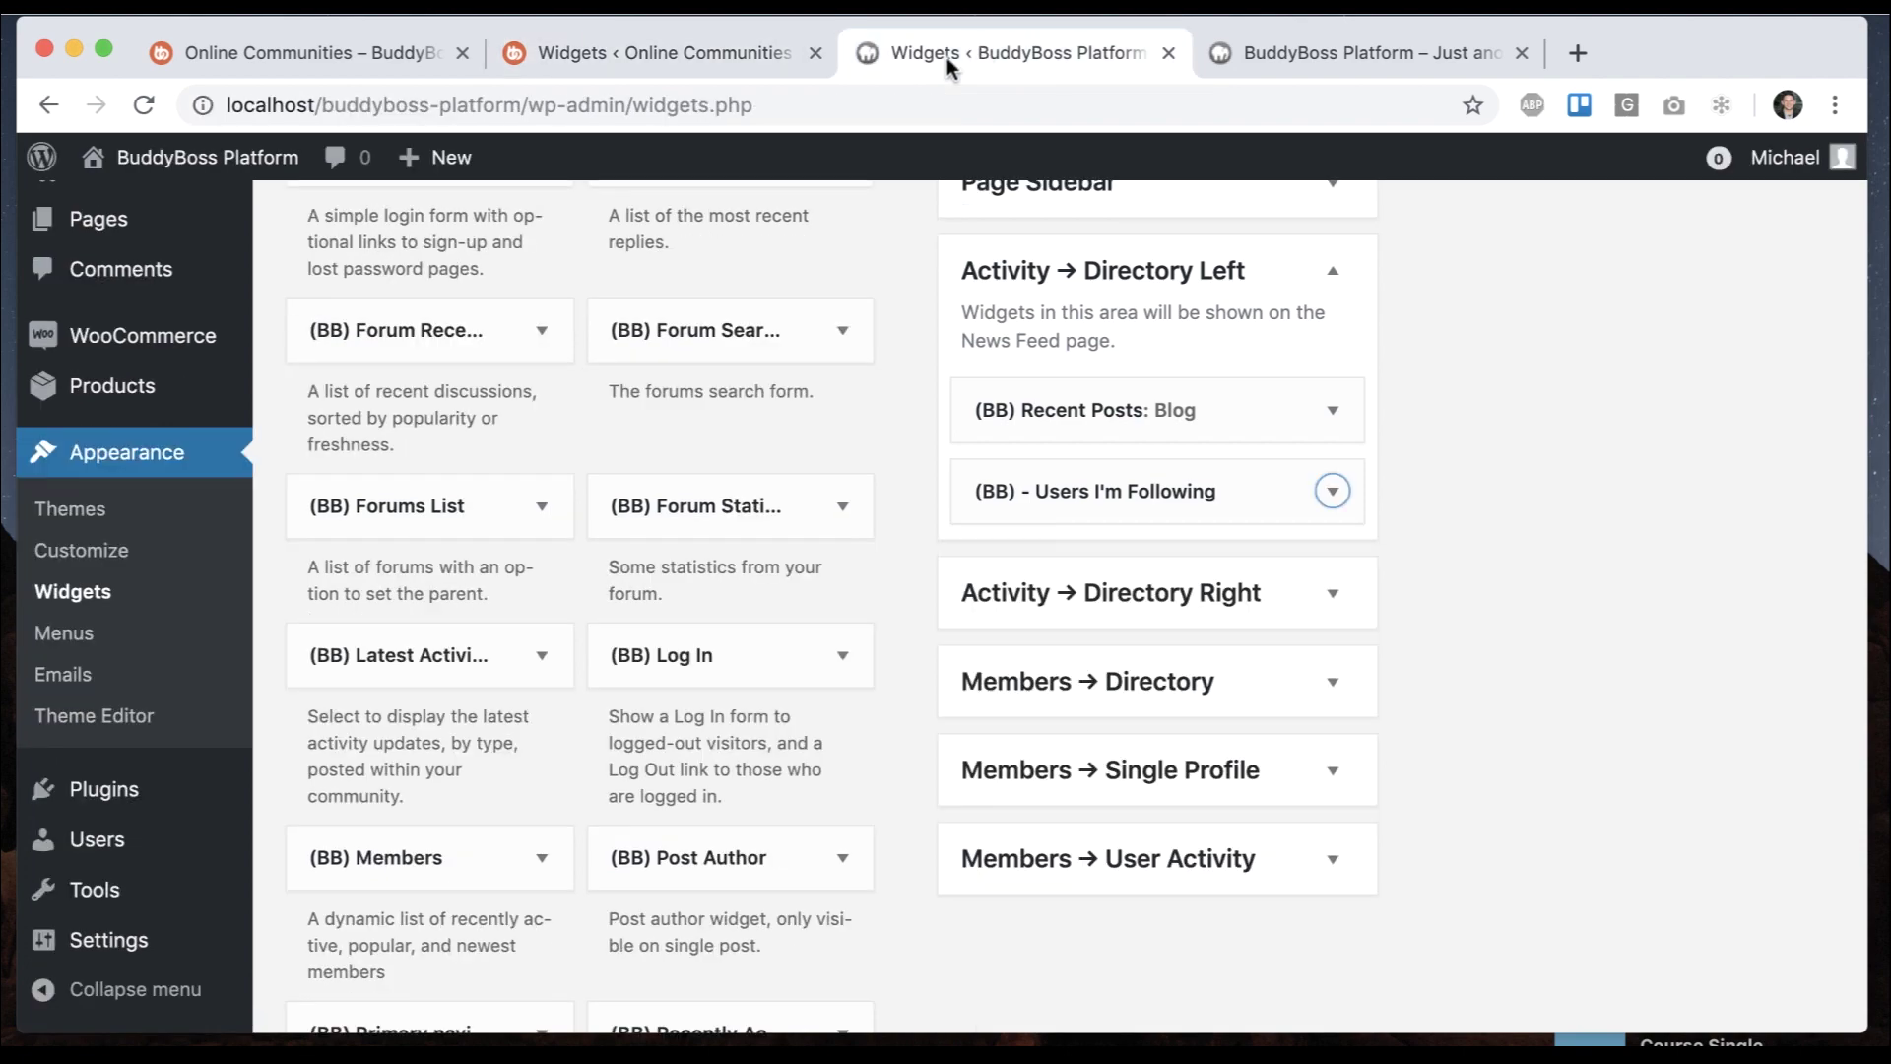
{"action": "scroll", "coordinate": [285, 368], "scroll_direction": "up", "scroll_amount": 3}
{"action": "mouse_move", "coordinate": [55, 434]}
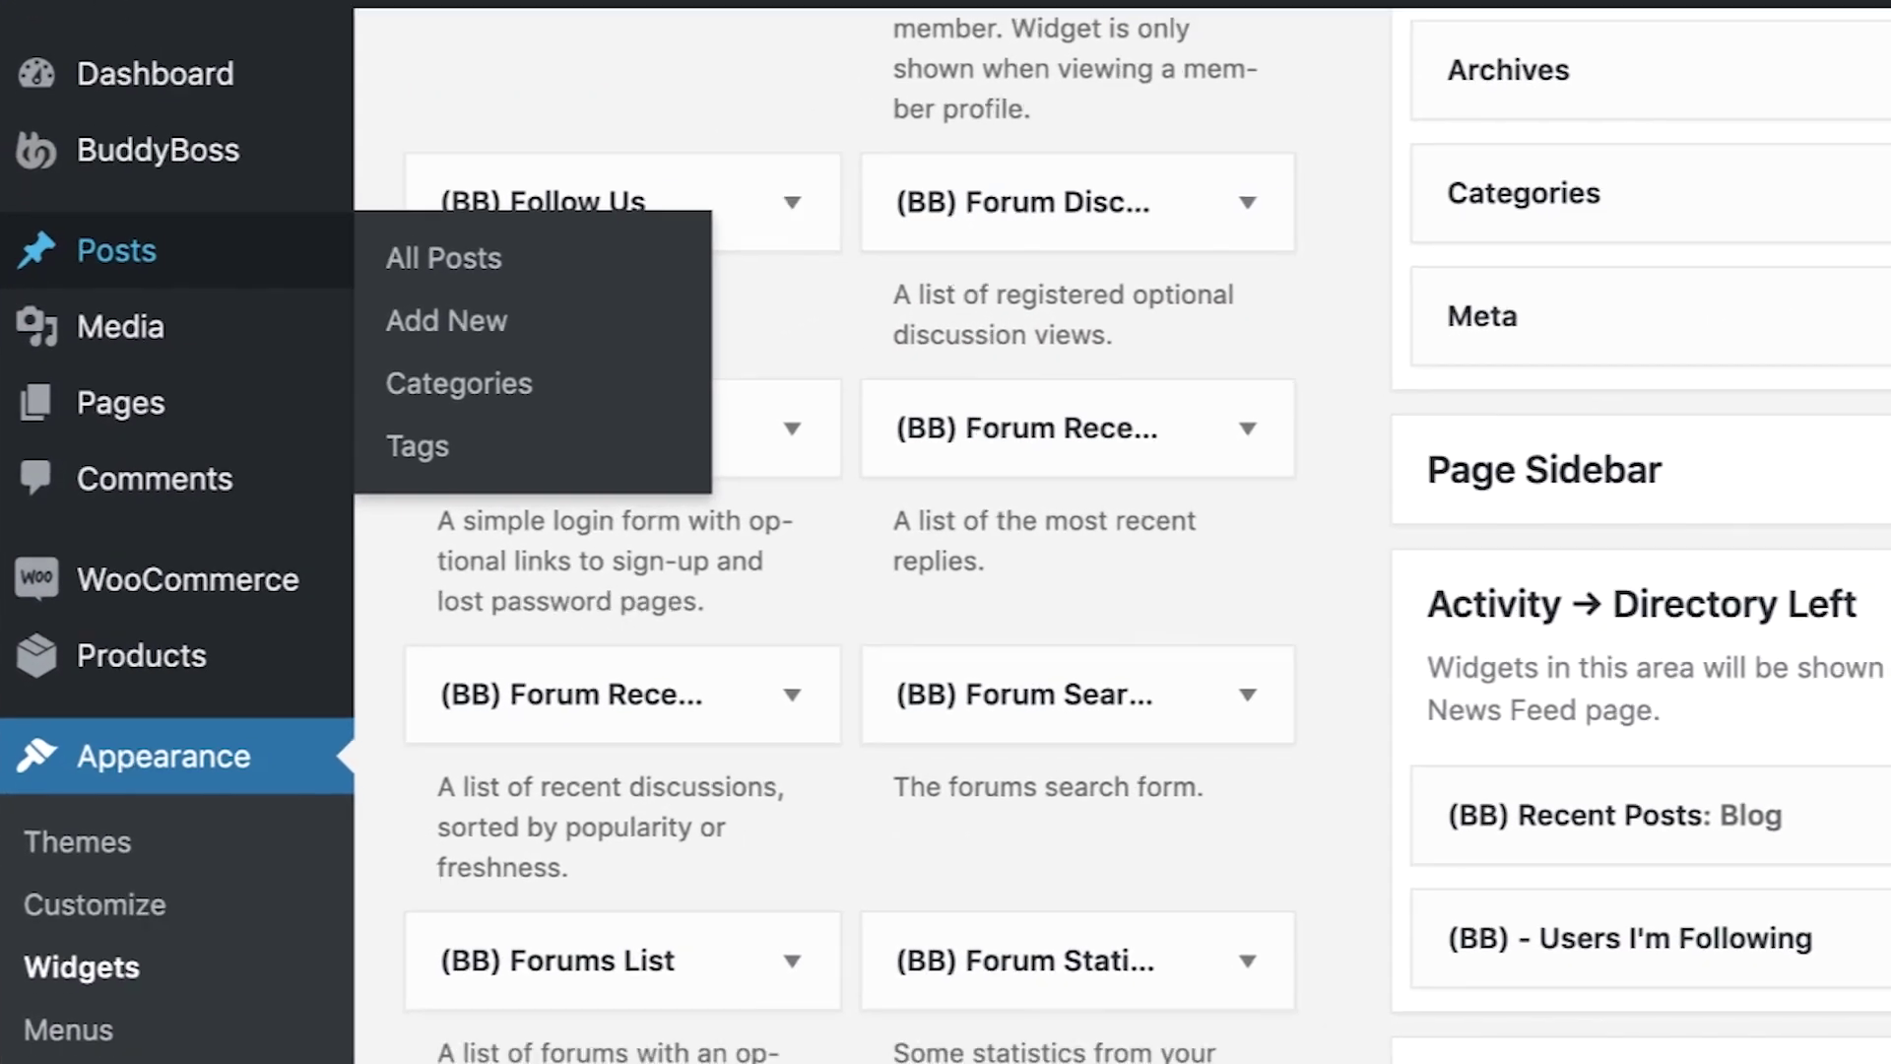
{"action": "left_click", "coordinate": [453, 251]}
{"action": "left_click", "coordinate": [381, 486]}
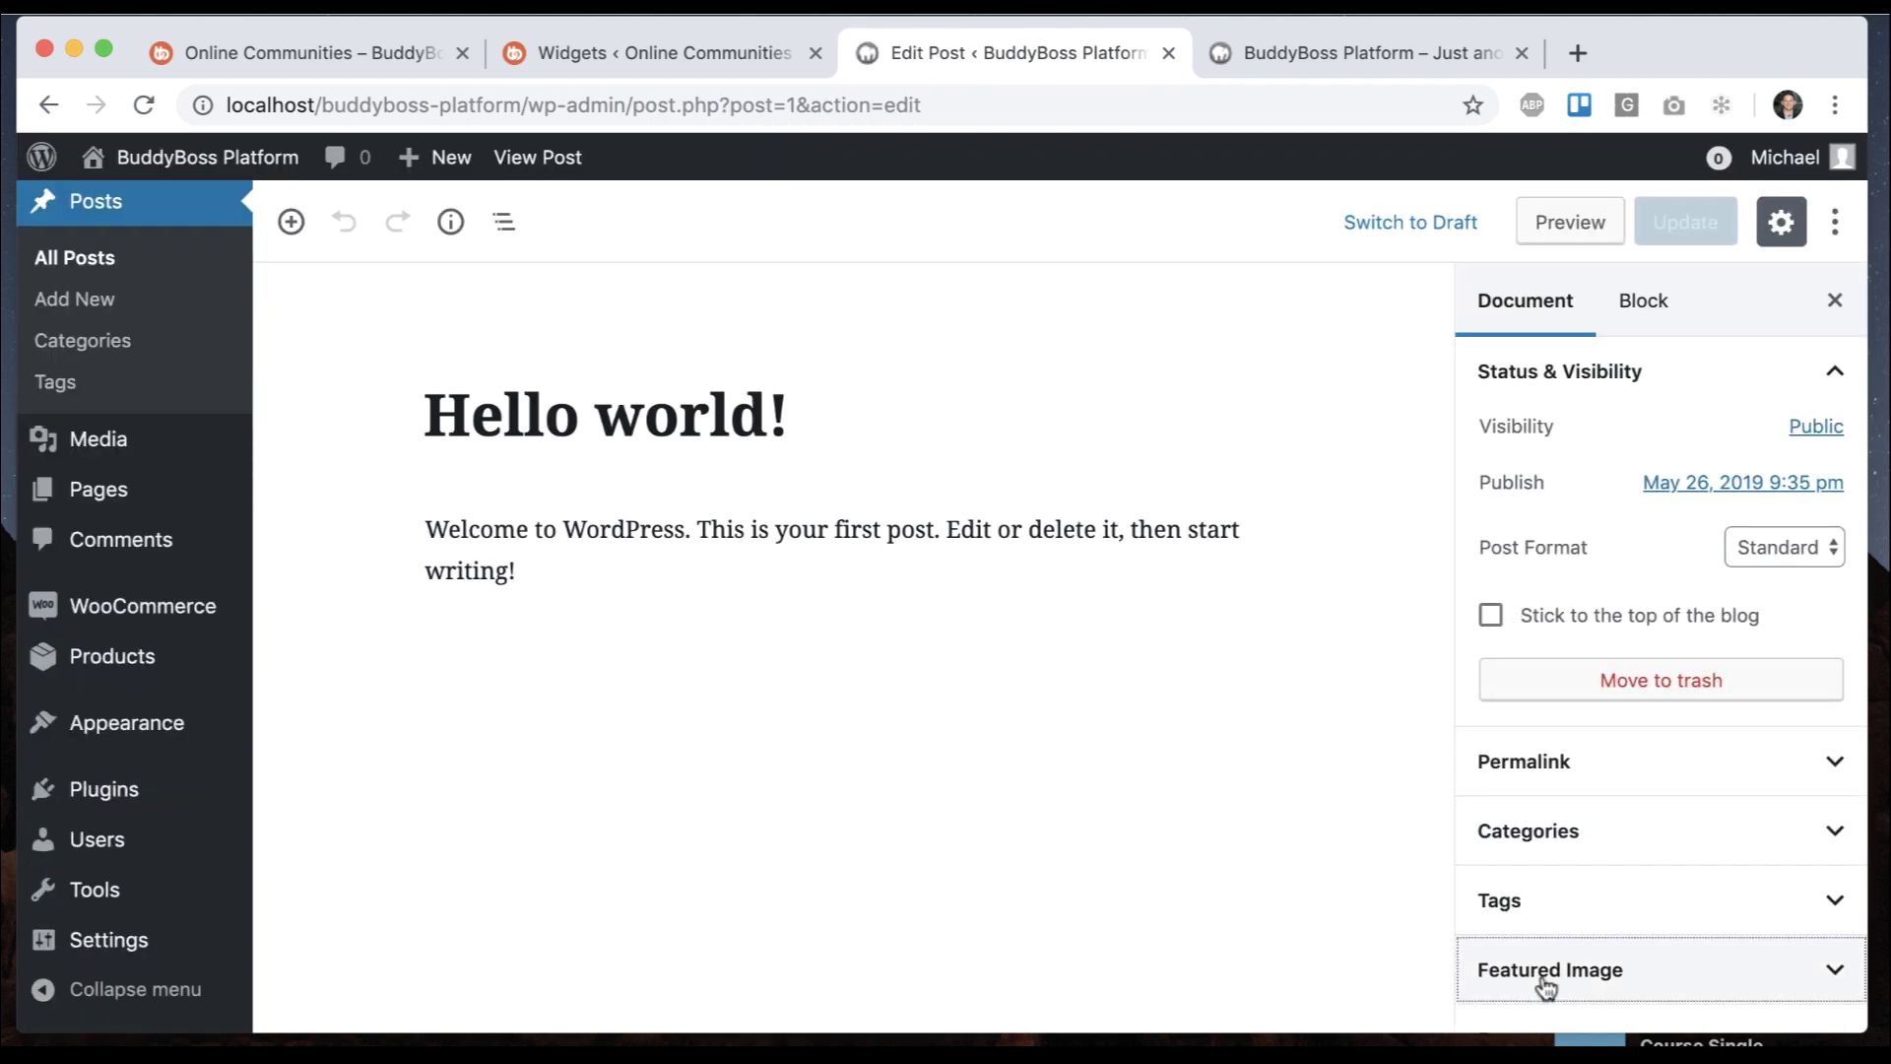
{"action": "left_click", "coordinate": [1545, 970]}
{"action": "left_click", "coordinate": [1605, 827]}
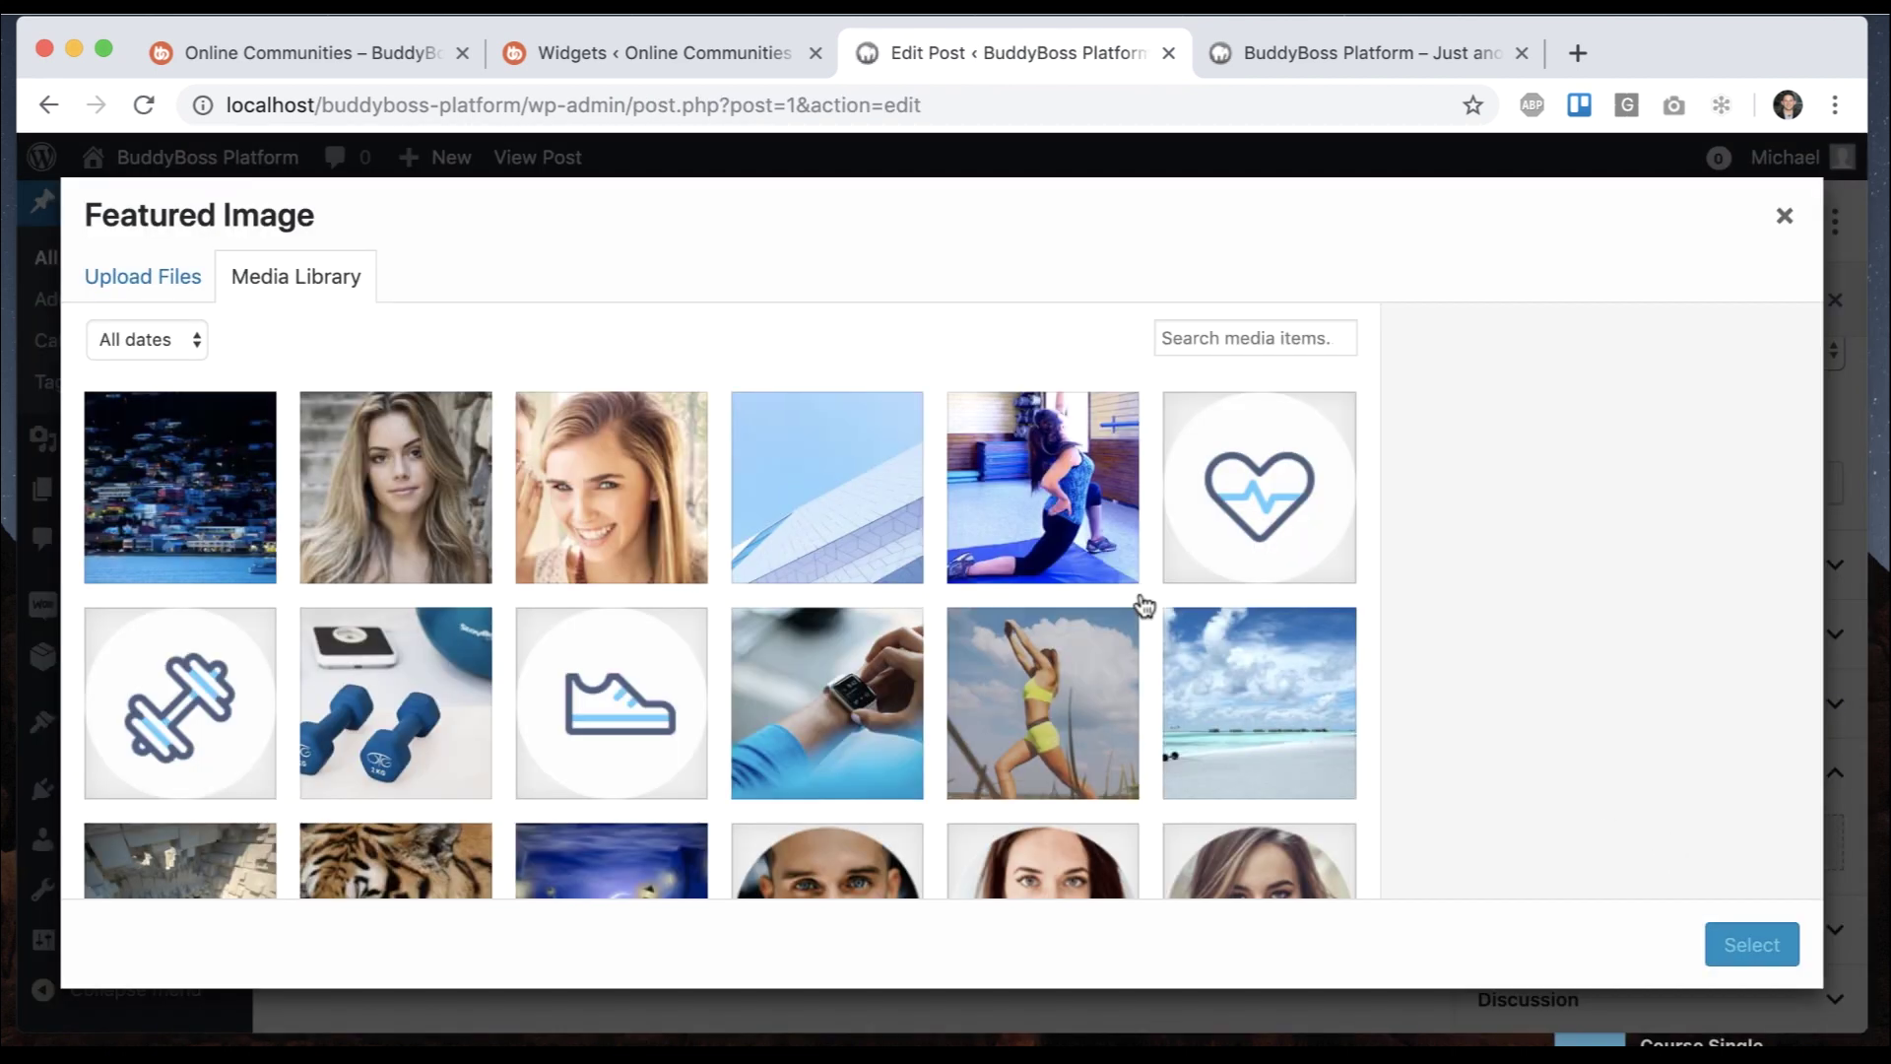
{"action": "scroll", "coordinate": [867, 571], "scroll_direction": "down", "scroll_amount": 5}
{"action": "left_click", "coordinate": [399, 527]}
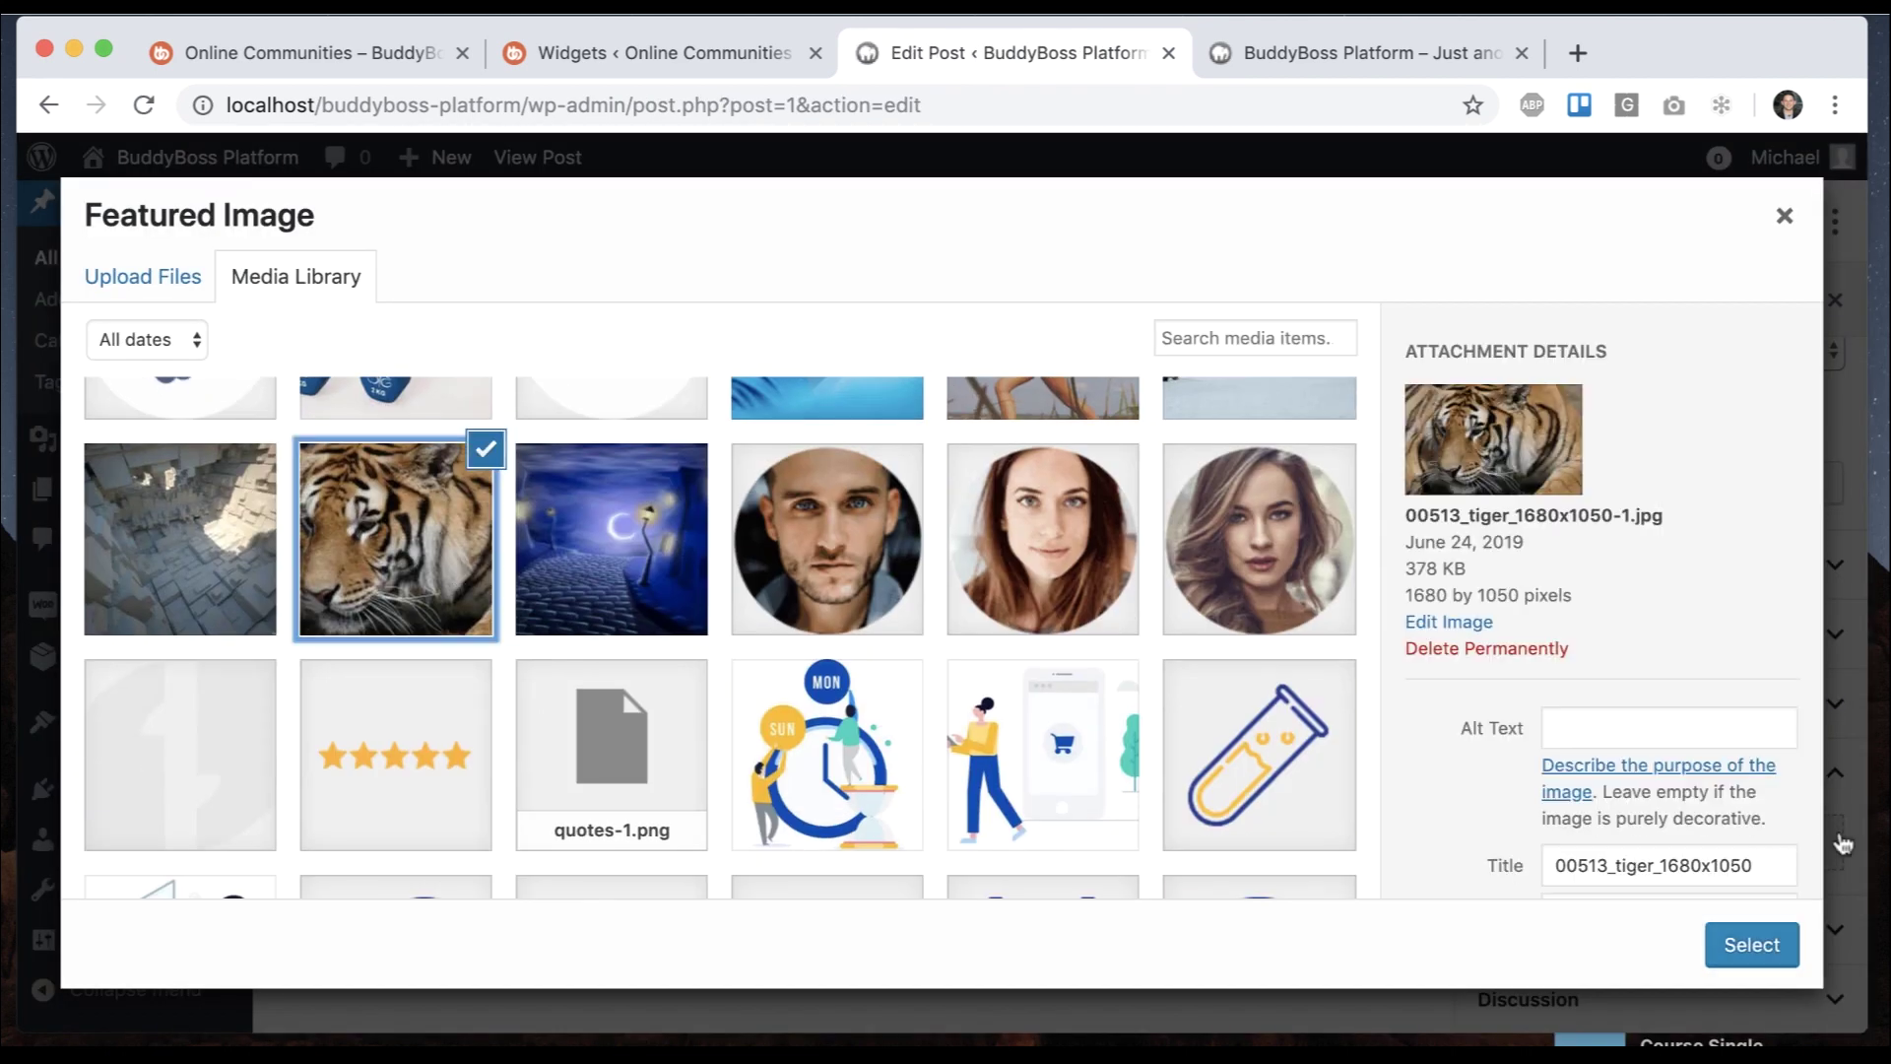
{"action": "left_click", "coordinate": [1751, 944]}
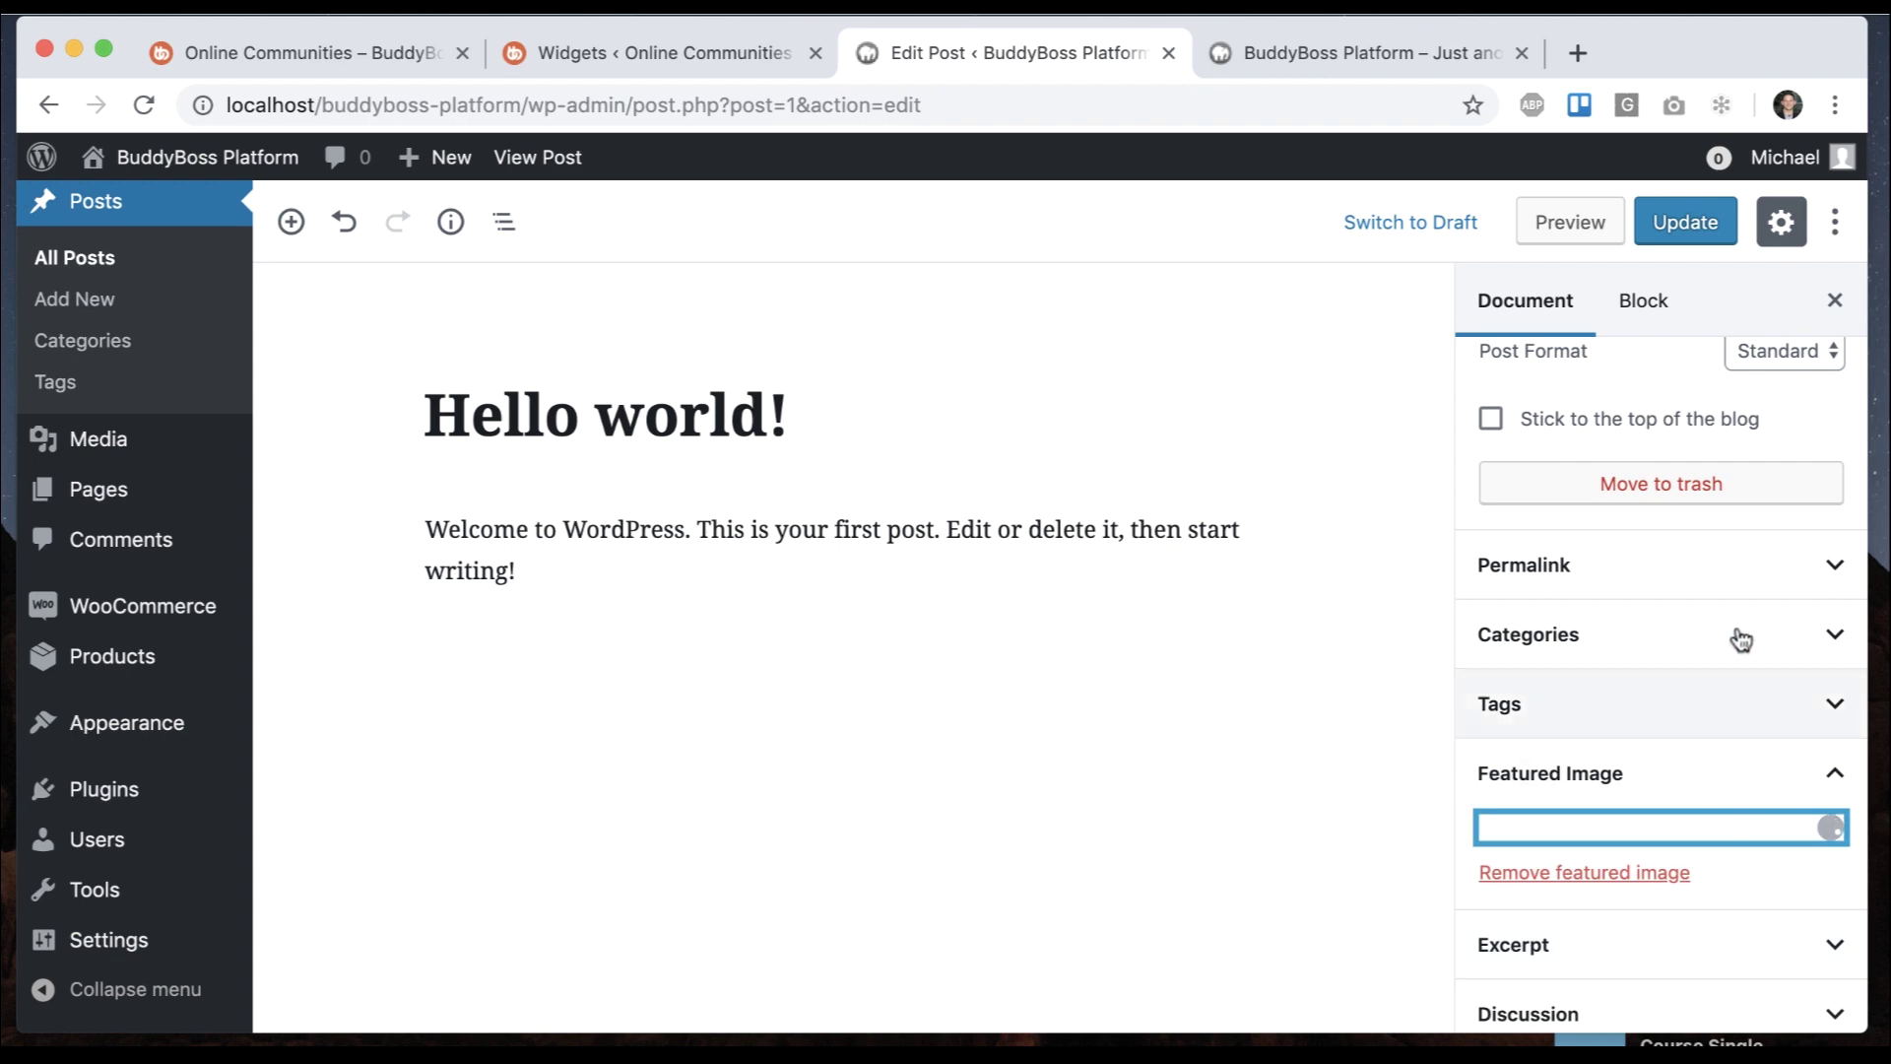
{"action": "left_click", "coordinate": [1690, 223]}
Reload the local Activity Feed to see the tiger thumbnail, comparing with the demo
{"action": "left_click", "coordinate": [1284, 43]}
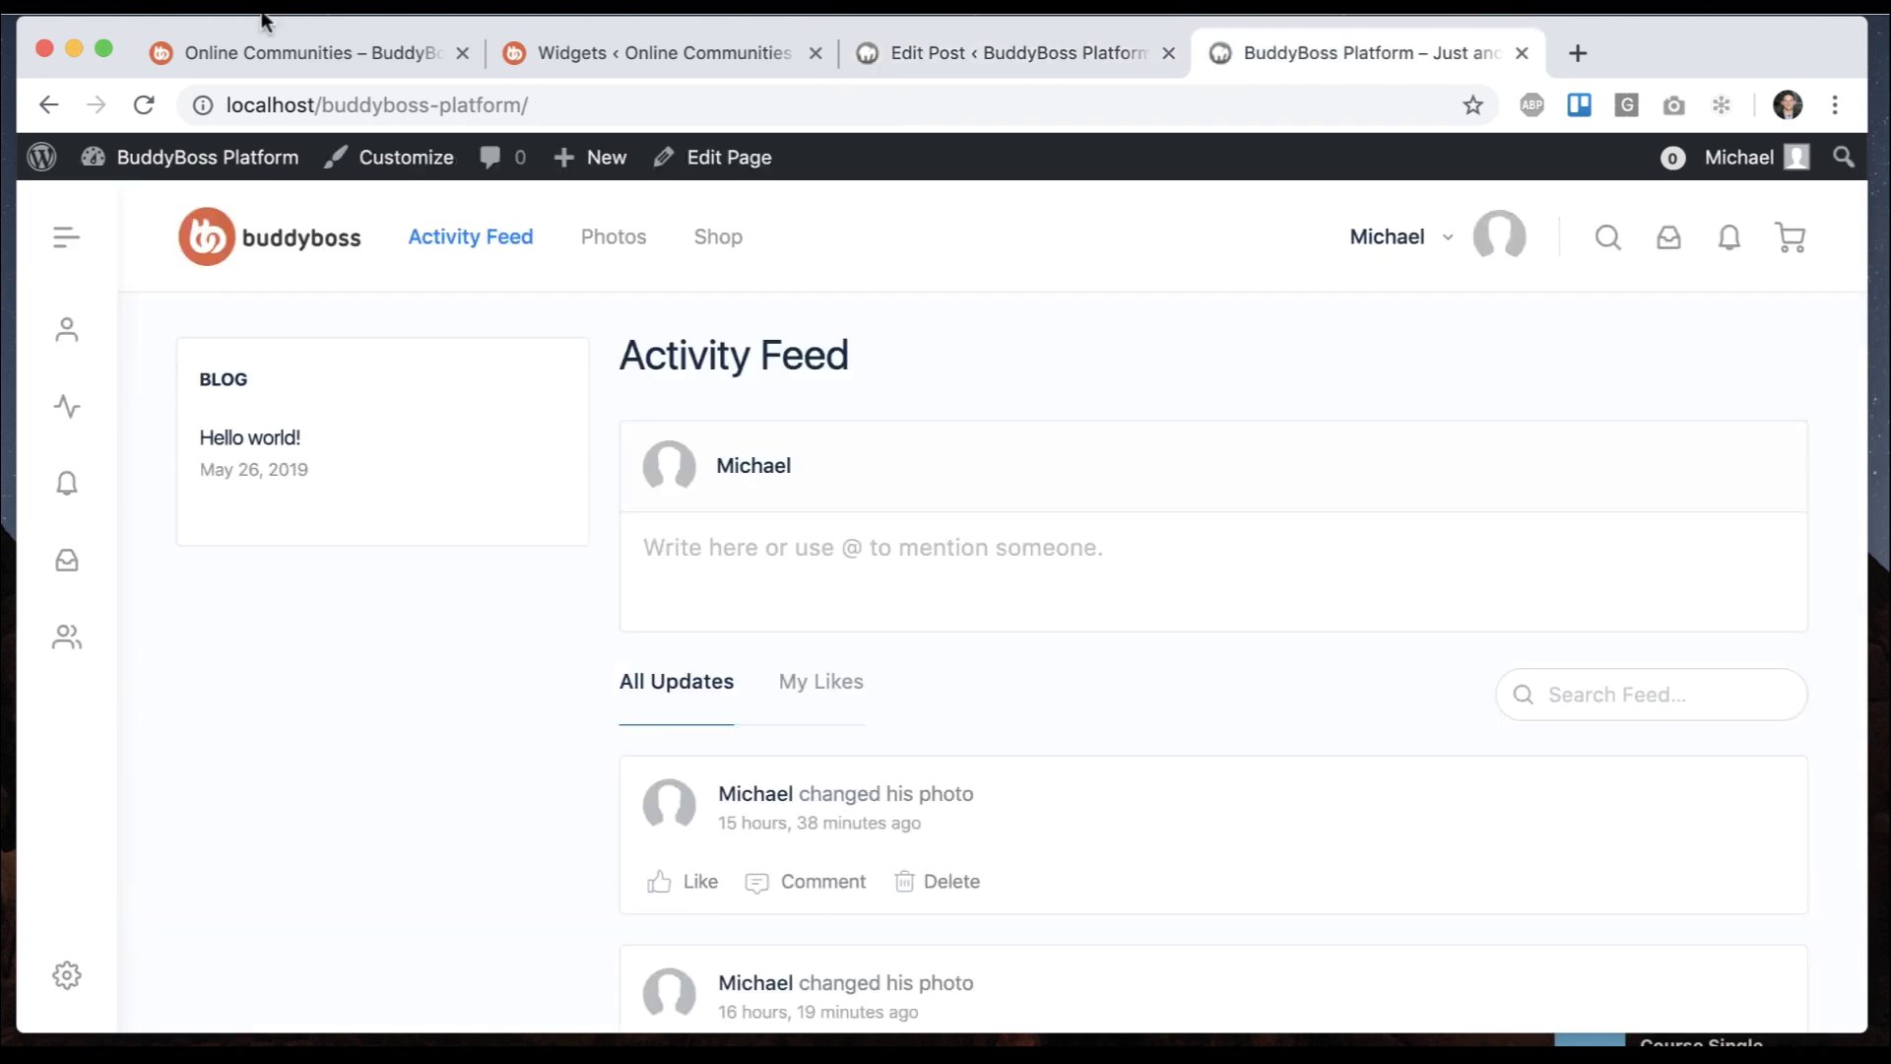
{"action": "left_click", "coordinate": [145, 105]}
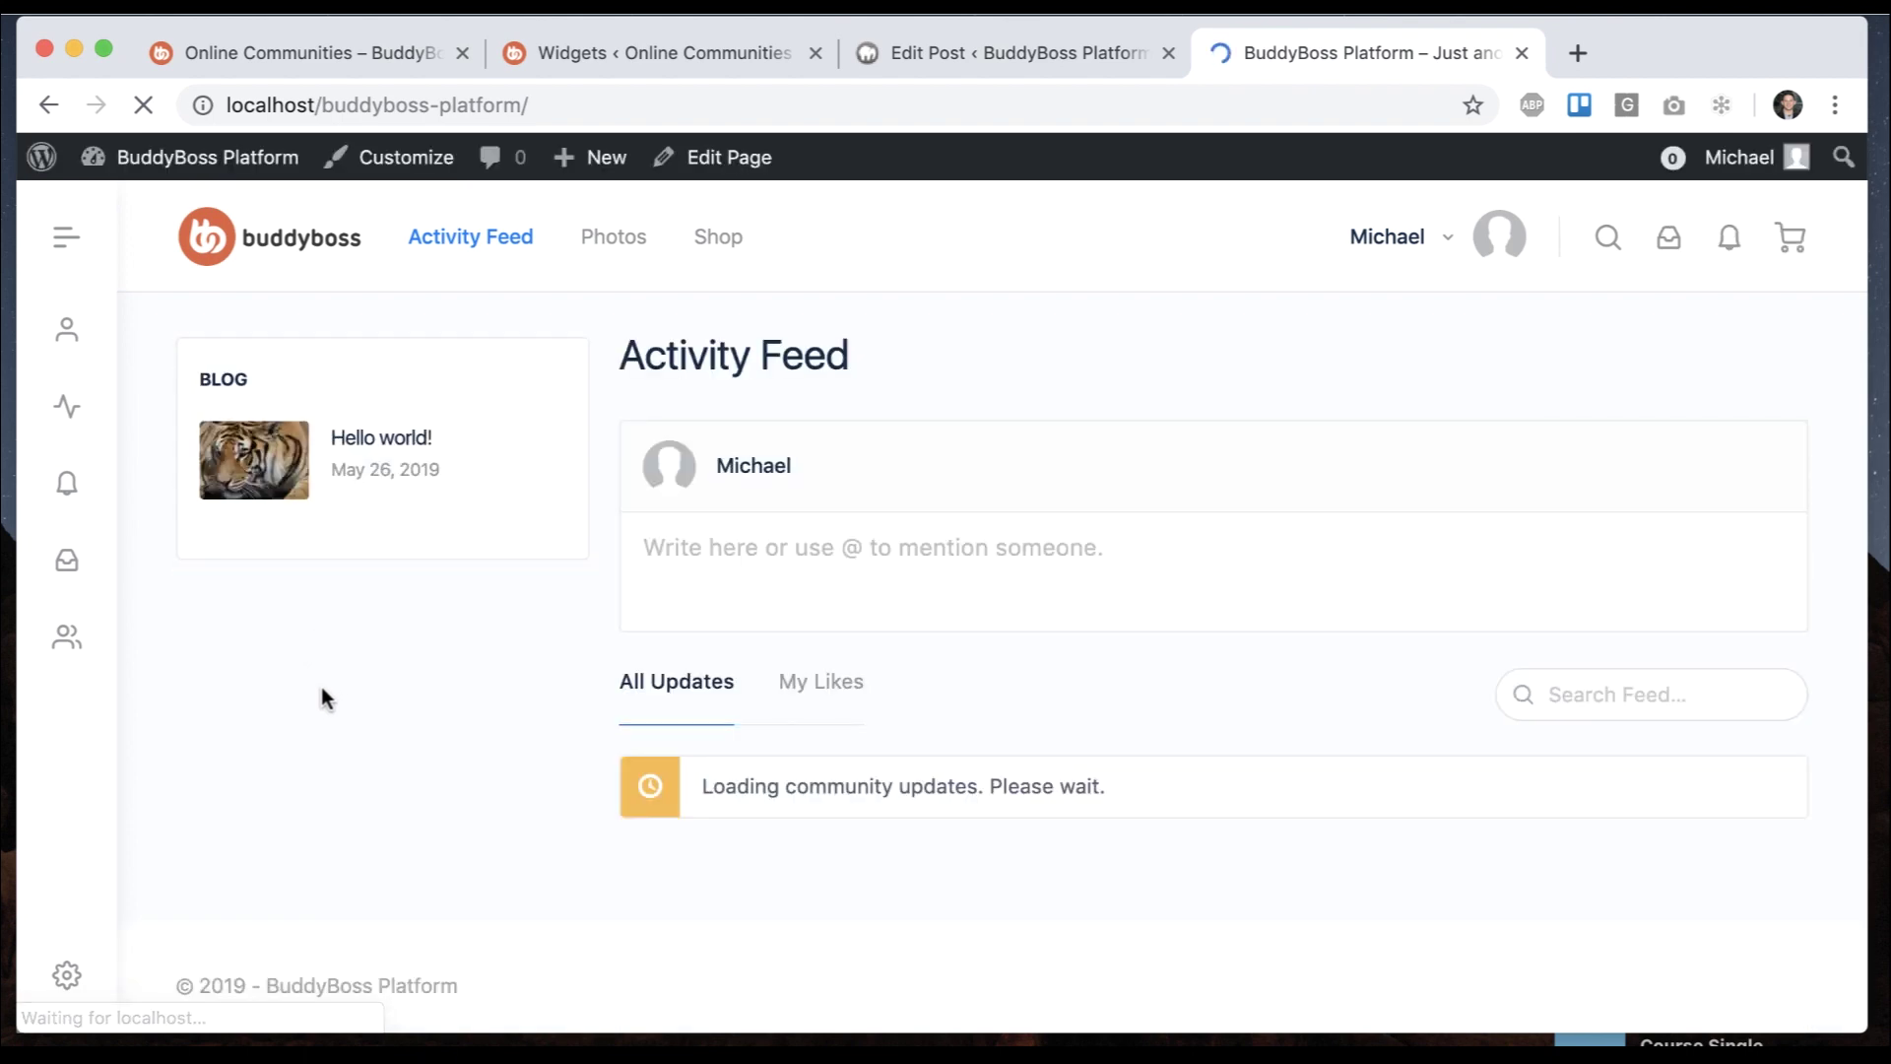
{"action": "left_click", "coordinate": [392, 53]}
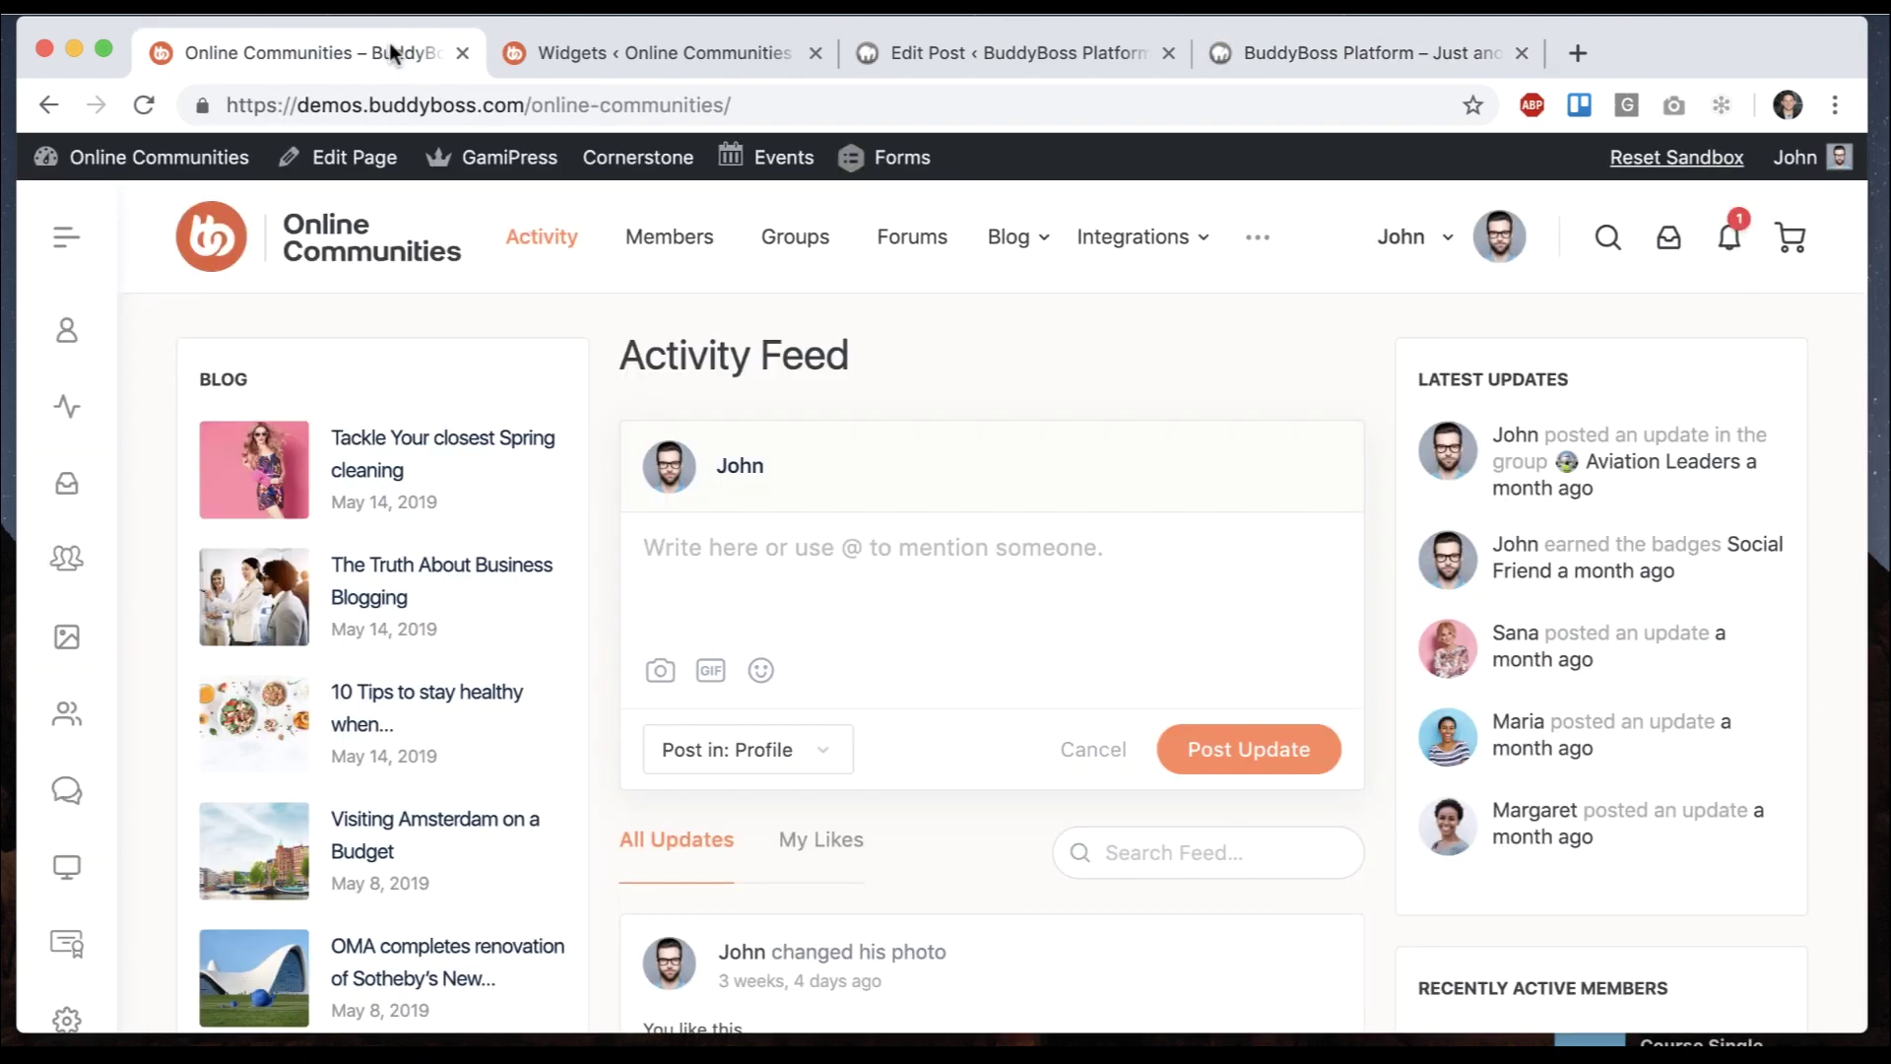
{"action": "left_click", "coordinate": [1326, 51]}
Visit the local /members/ page, then return to the Activity Feed via the logo
{"action": "left_click", "coordinate": [625, 99]}
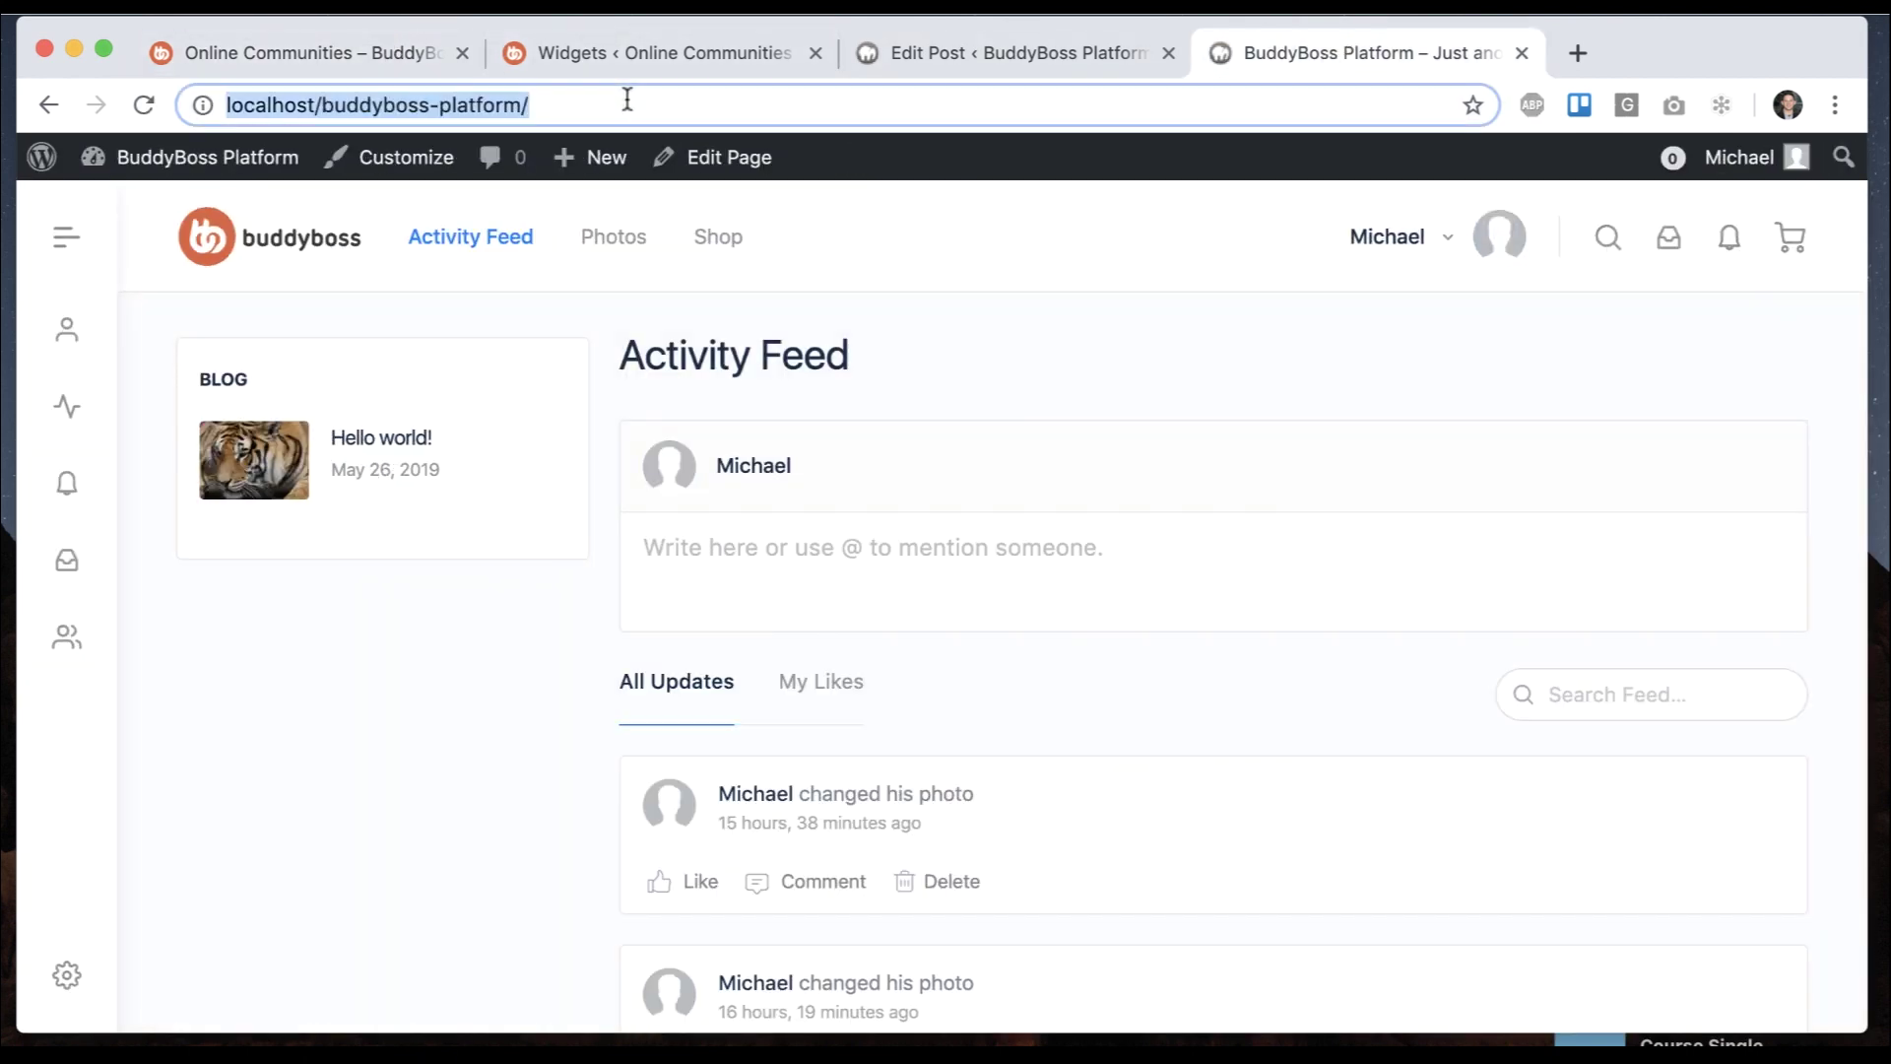
{"action": "left_click", "coordinate": [626, 100]}
{"action": "type", "text": "members/"}
{"action": "key", "text": "Return"}
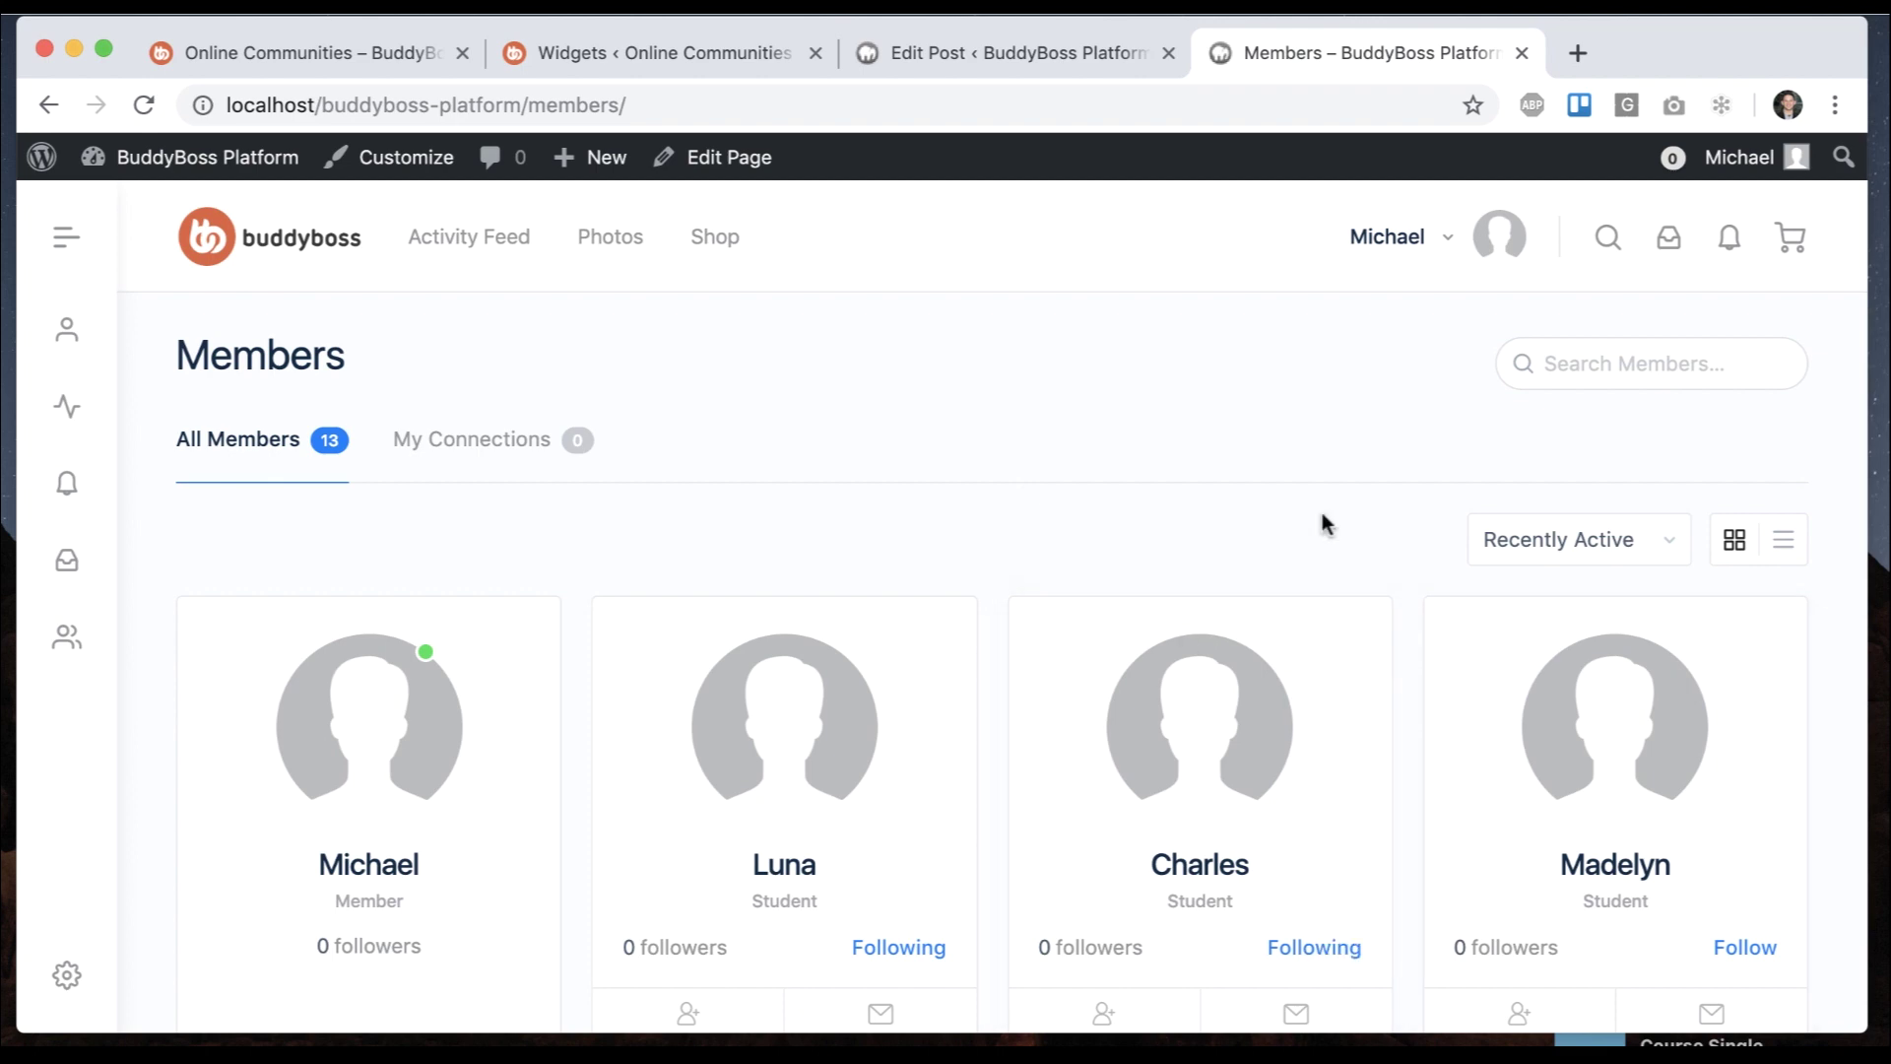
{"action": "left_click", "coordinate": [282, 245]}
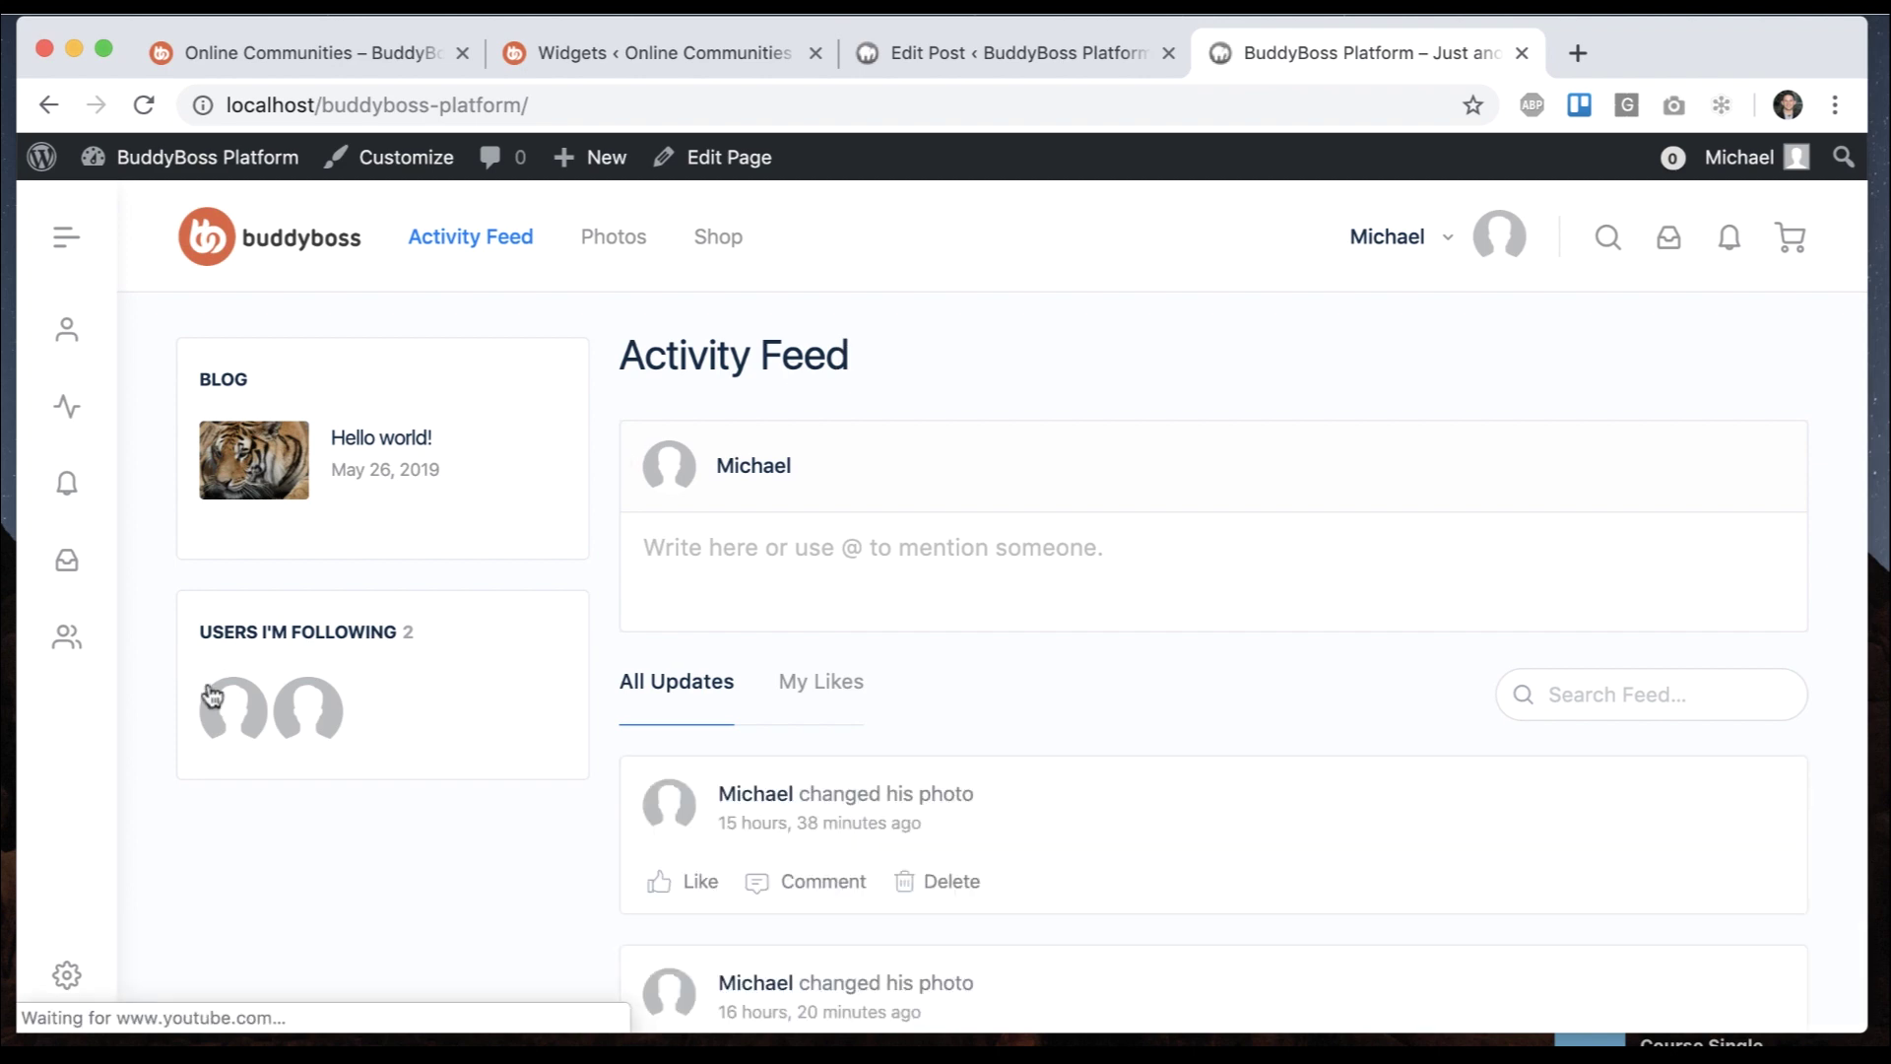
Compare the local Users I'm Following widget with the demo's Activity Feed sidebar
{"action": "left_click", "coordinate": [317, 52]}
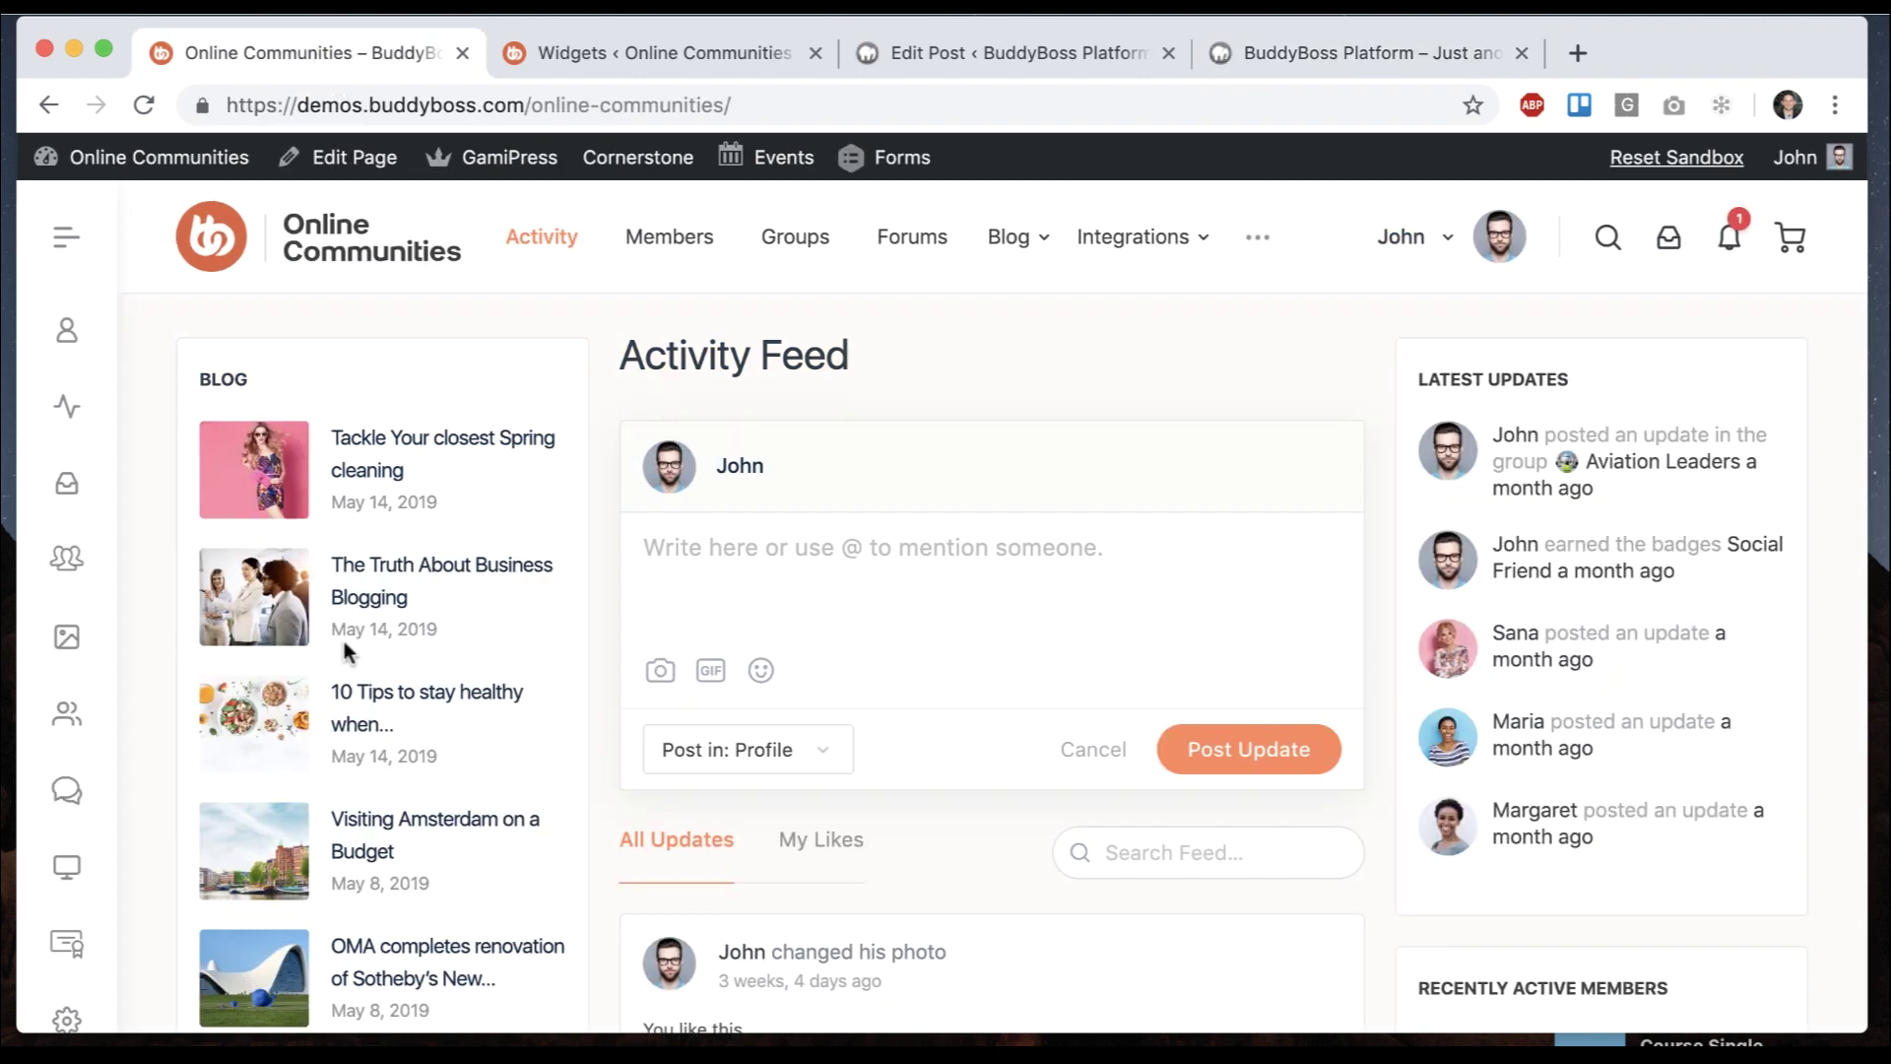
{"action": "scroll", "coordinate": [339, 648], "scroll_direction": "down", "scroll_amount": 4}
{"action": "scroll", "coordinate": [339, 648], "scroll_direction": "down", "scroll_amount": 4}
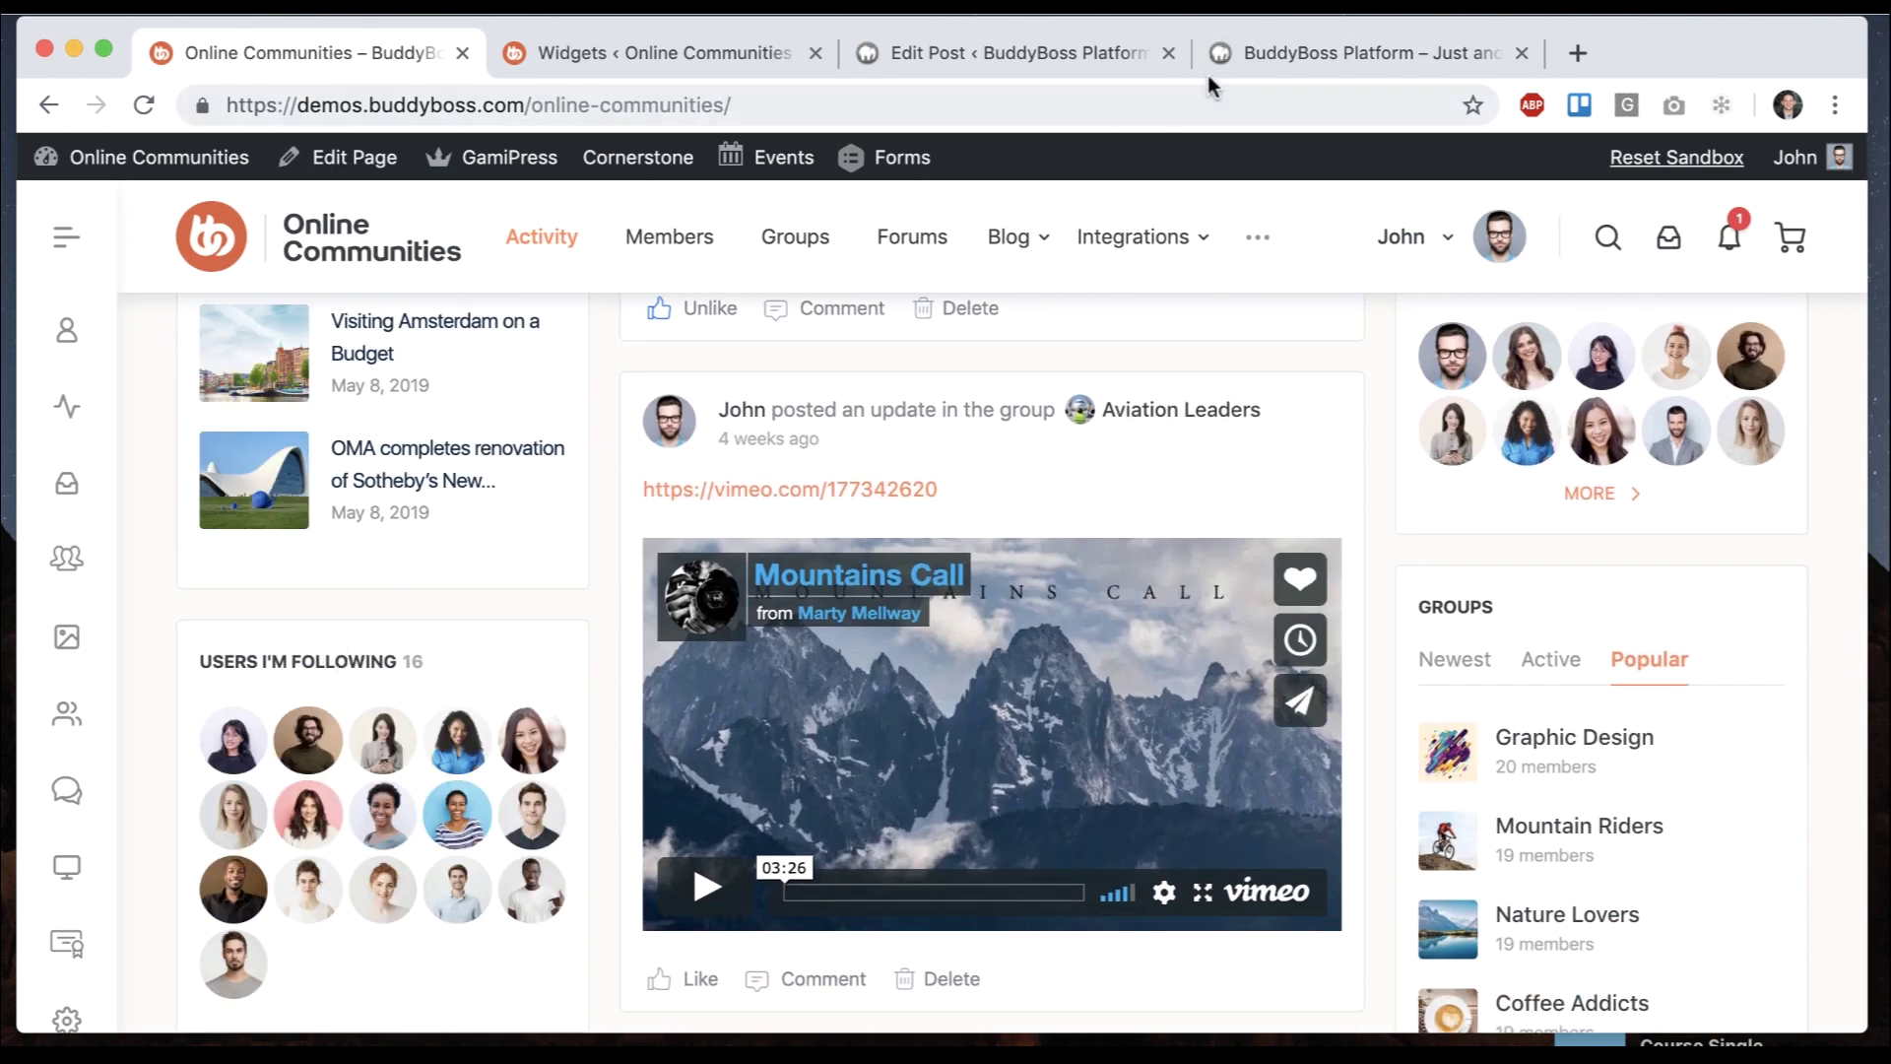
{"action": "left_click", "coordinate": [1246, 61]}
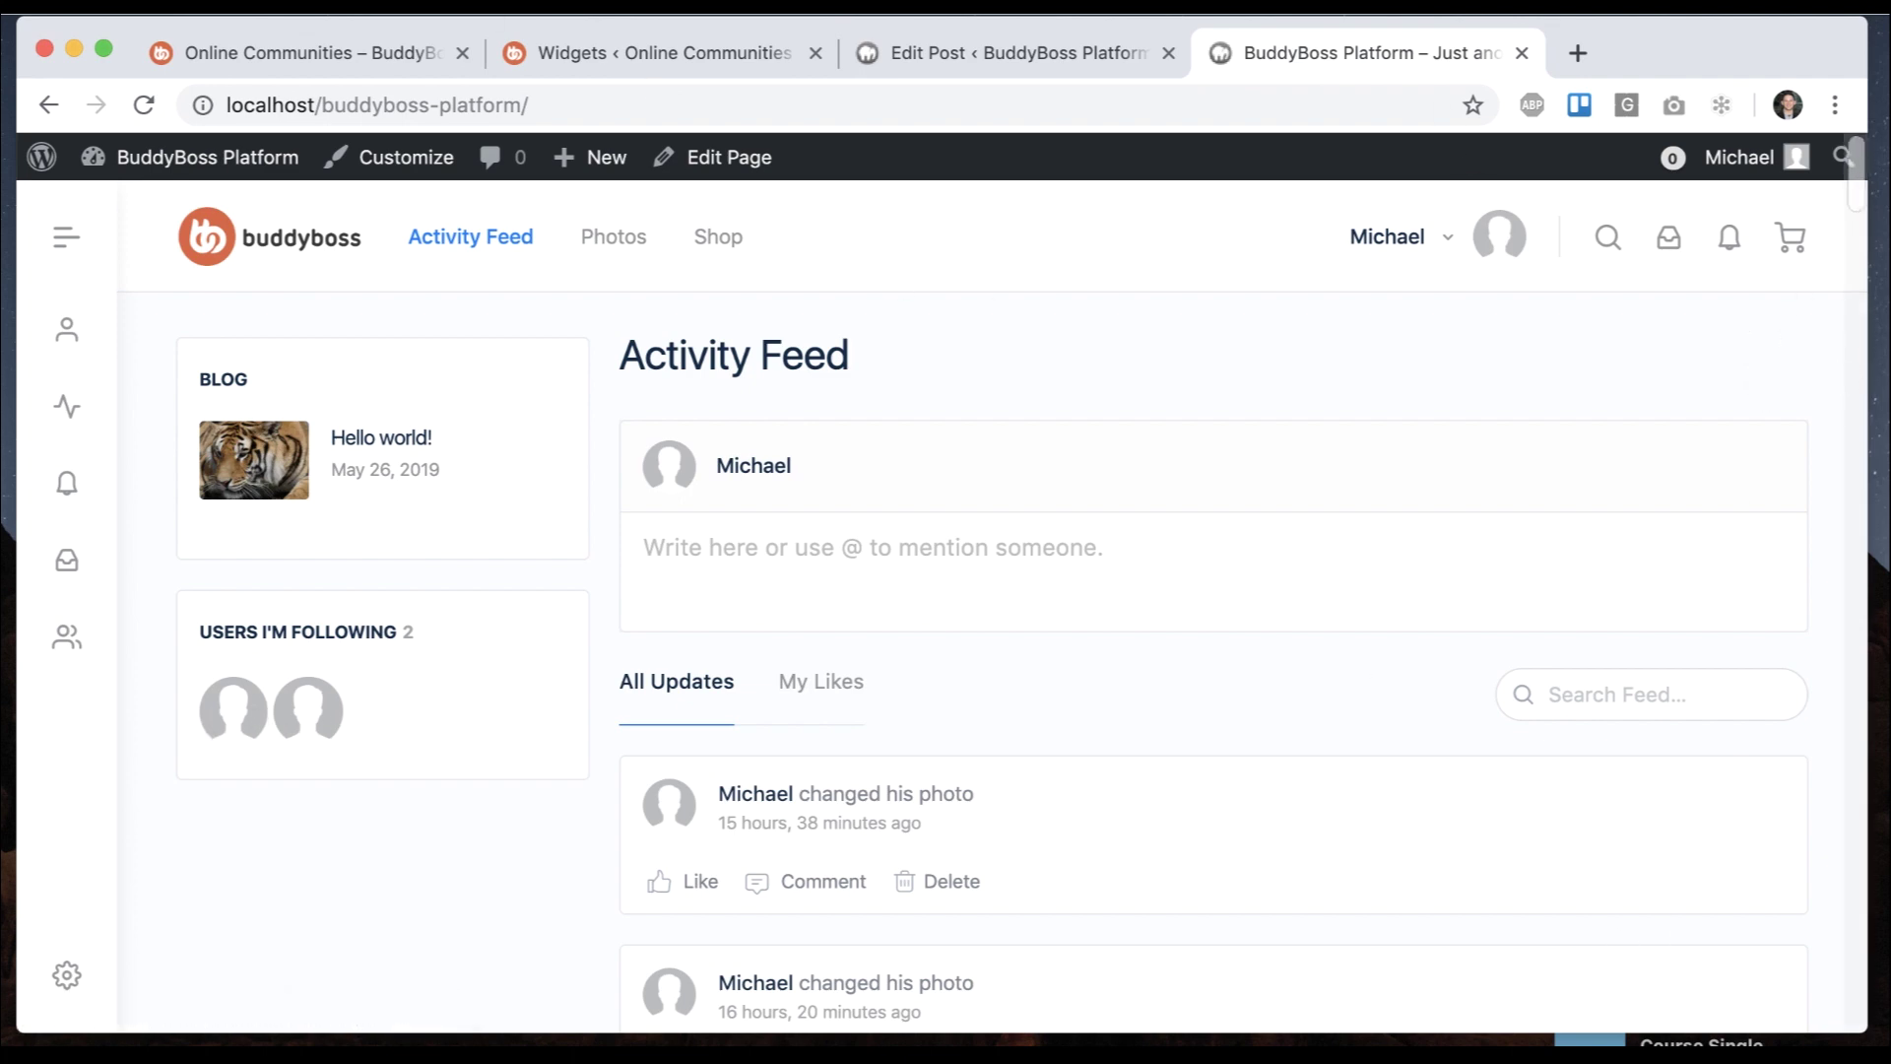
{"action": "left_click", "coordinate": [273, 49]}
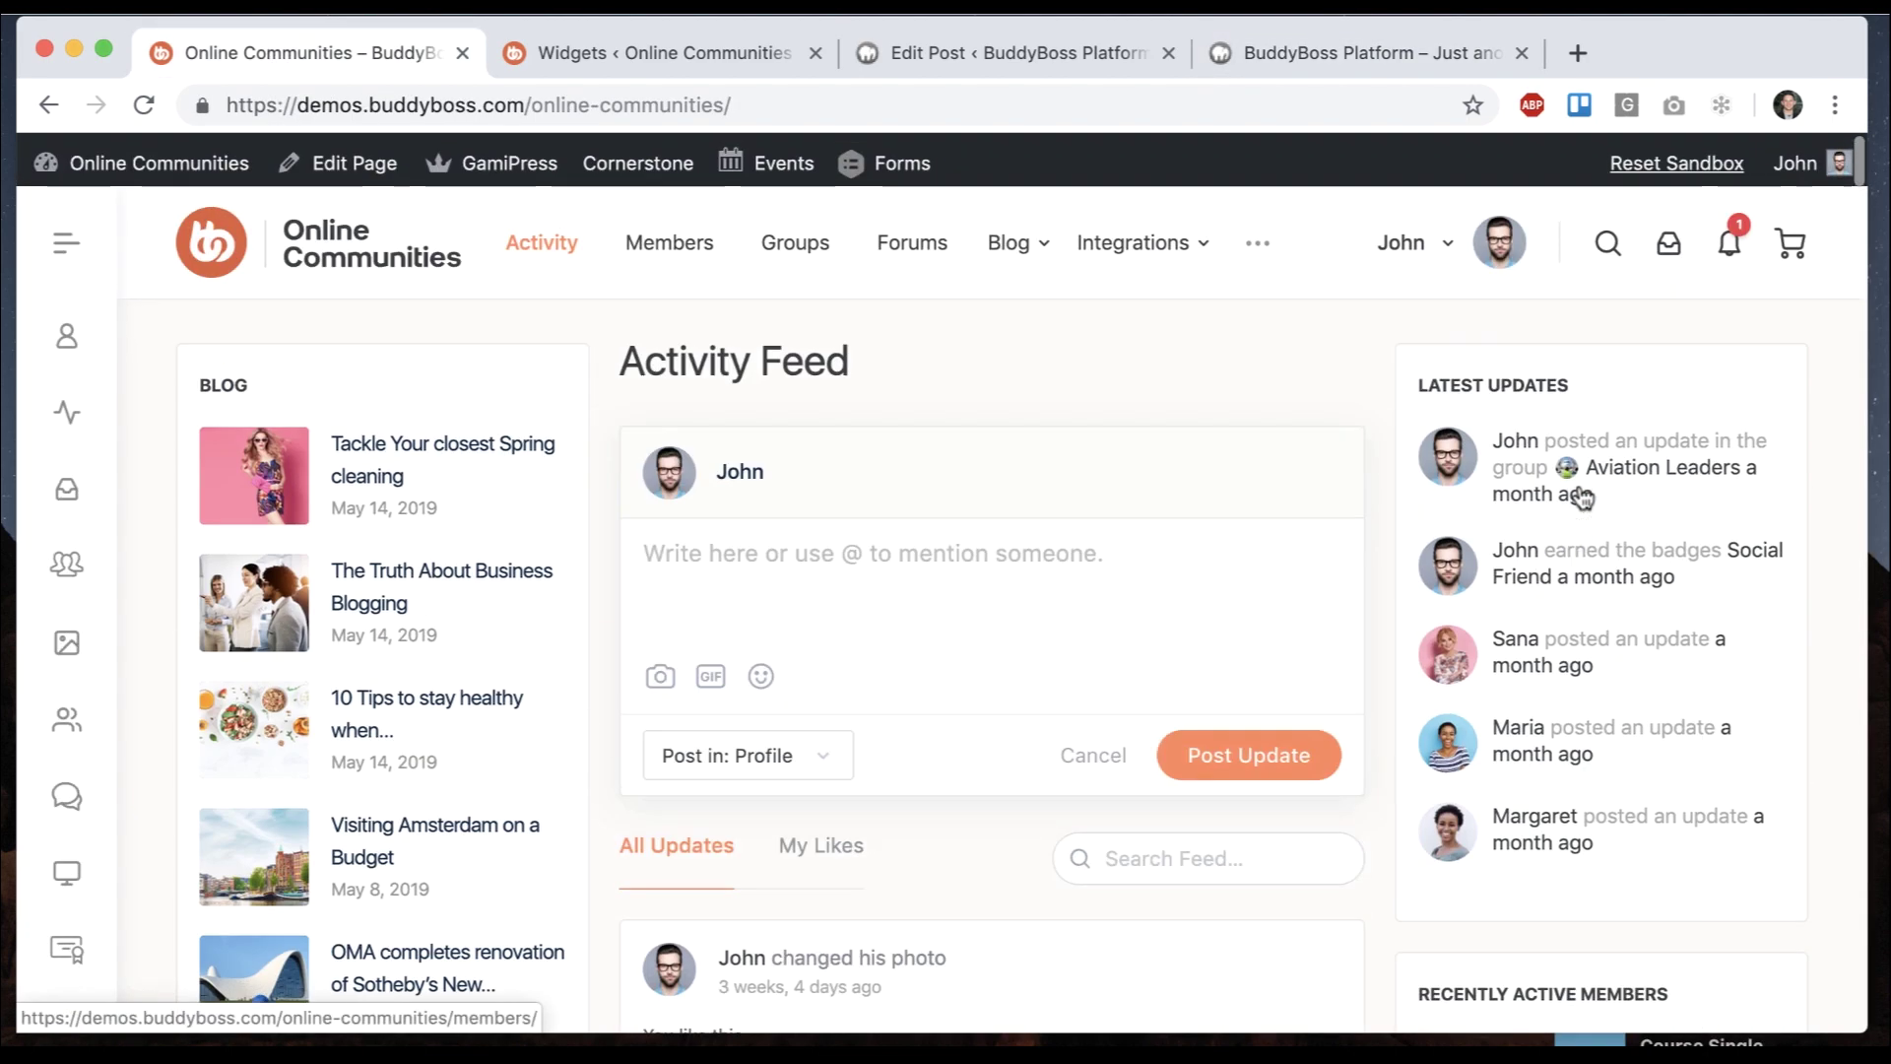
{"action": "scroll", "coordinate": [1582, 498], "scroll_direction": "down", "scroll_amount": 4}
Inspect the demo site's Activity → Directory Right widgets for reference
{"action": "left_click", "coordinate": [886, 52]}
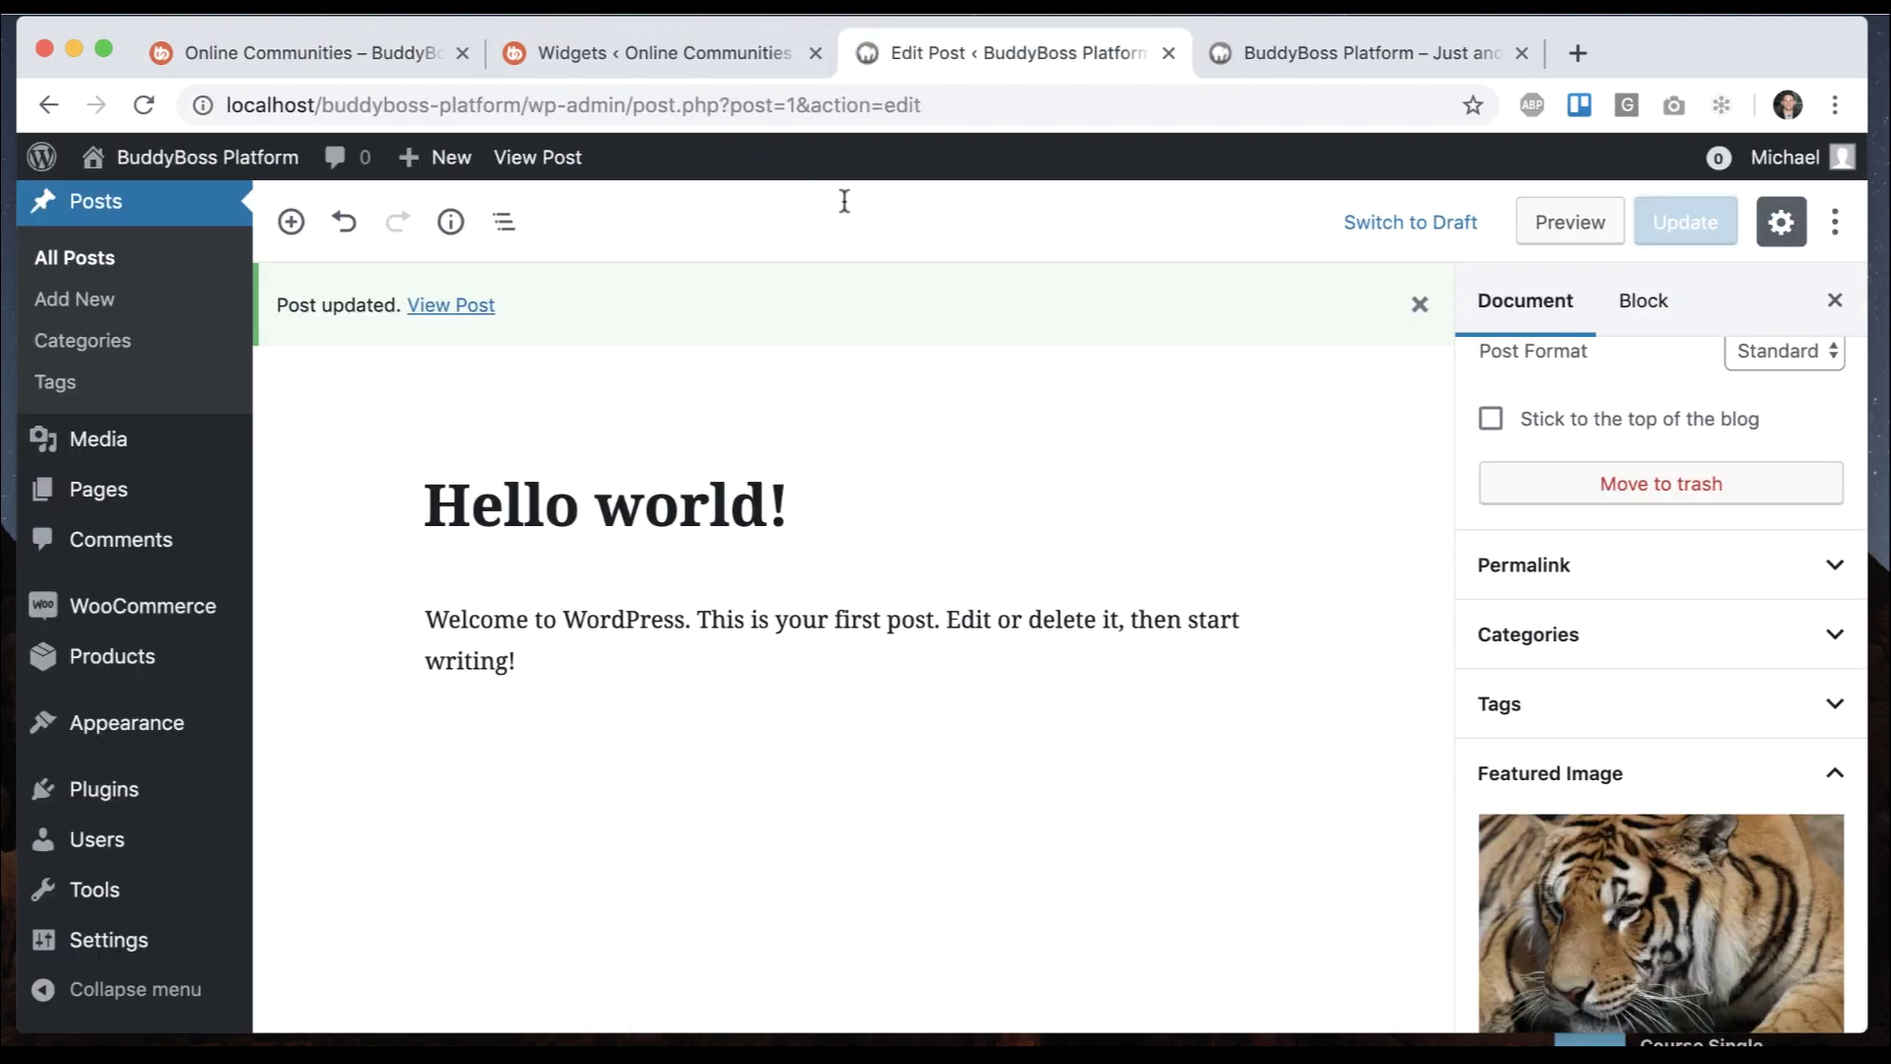
{"action": "mouse_move", "coordinate": [152, 724]}
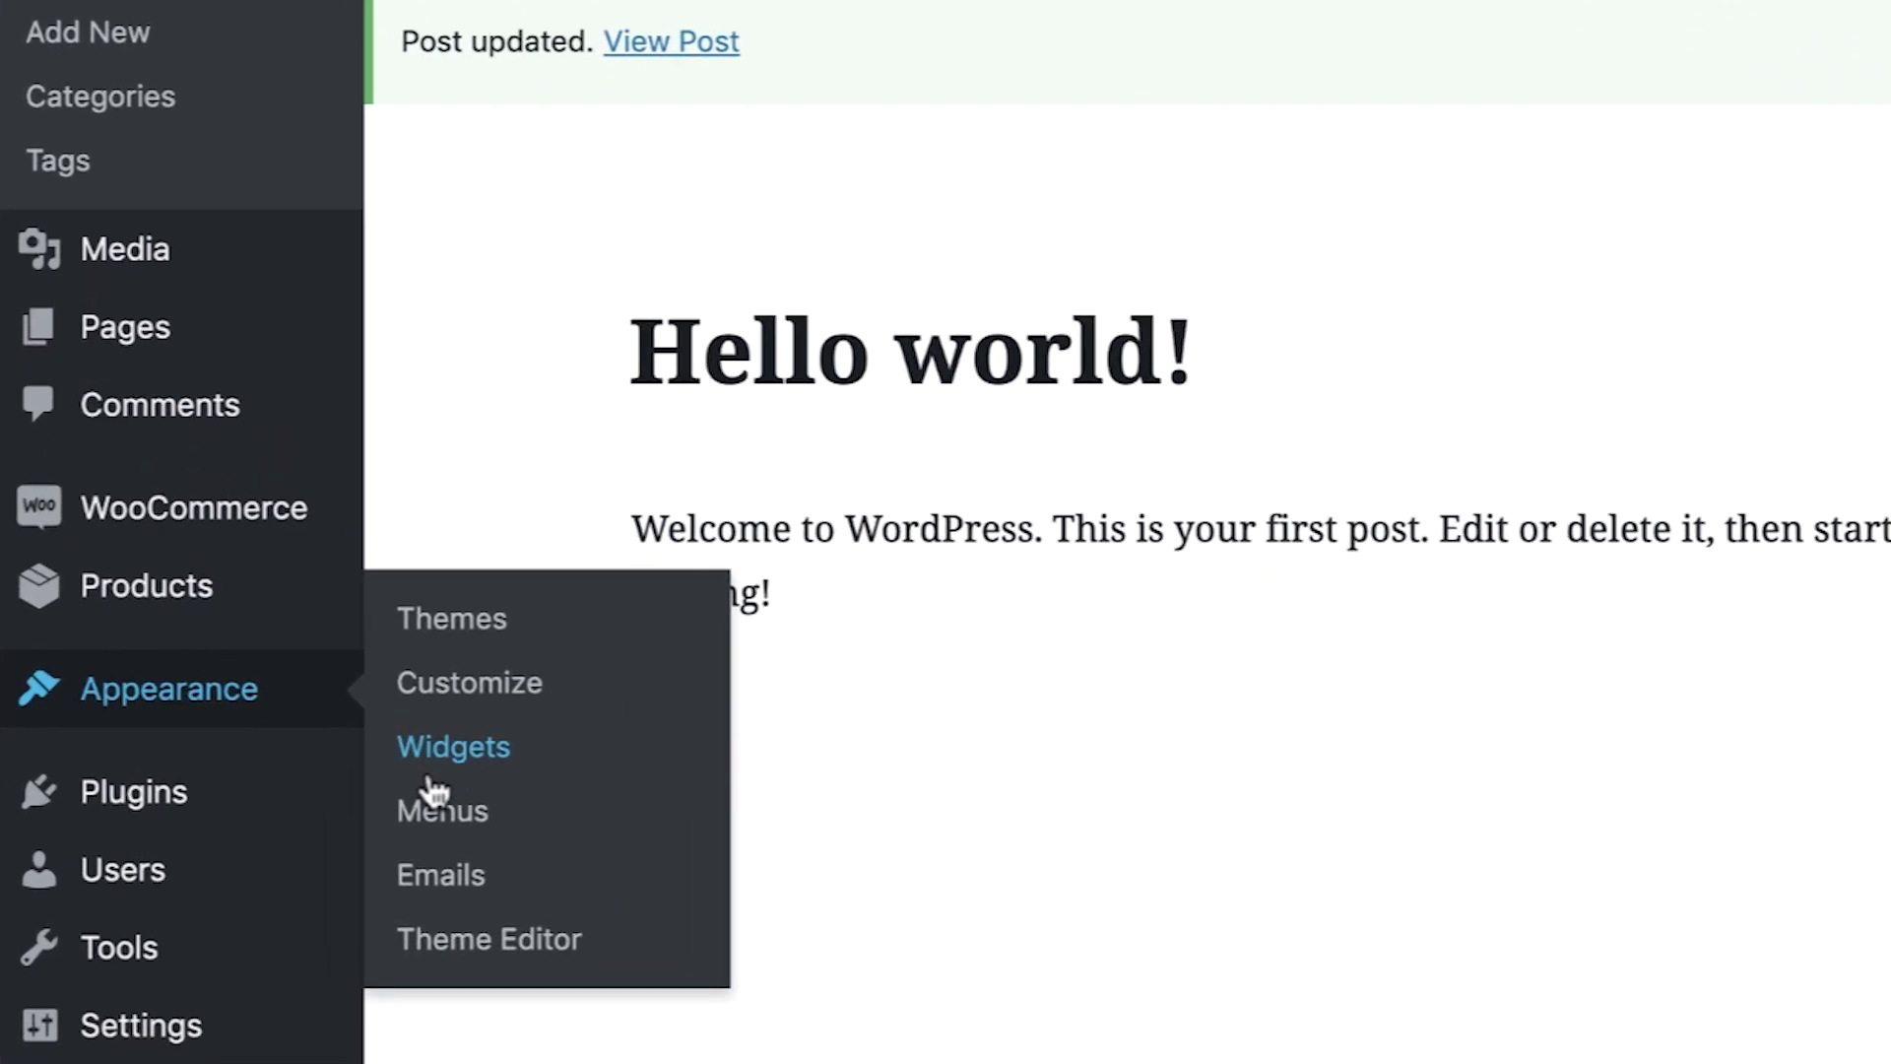
{"action": "left_click", "coordinate": [577, 54]}
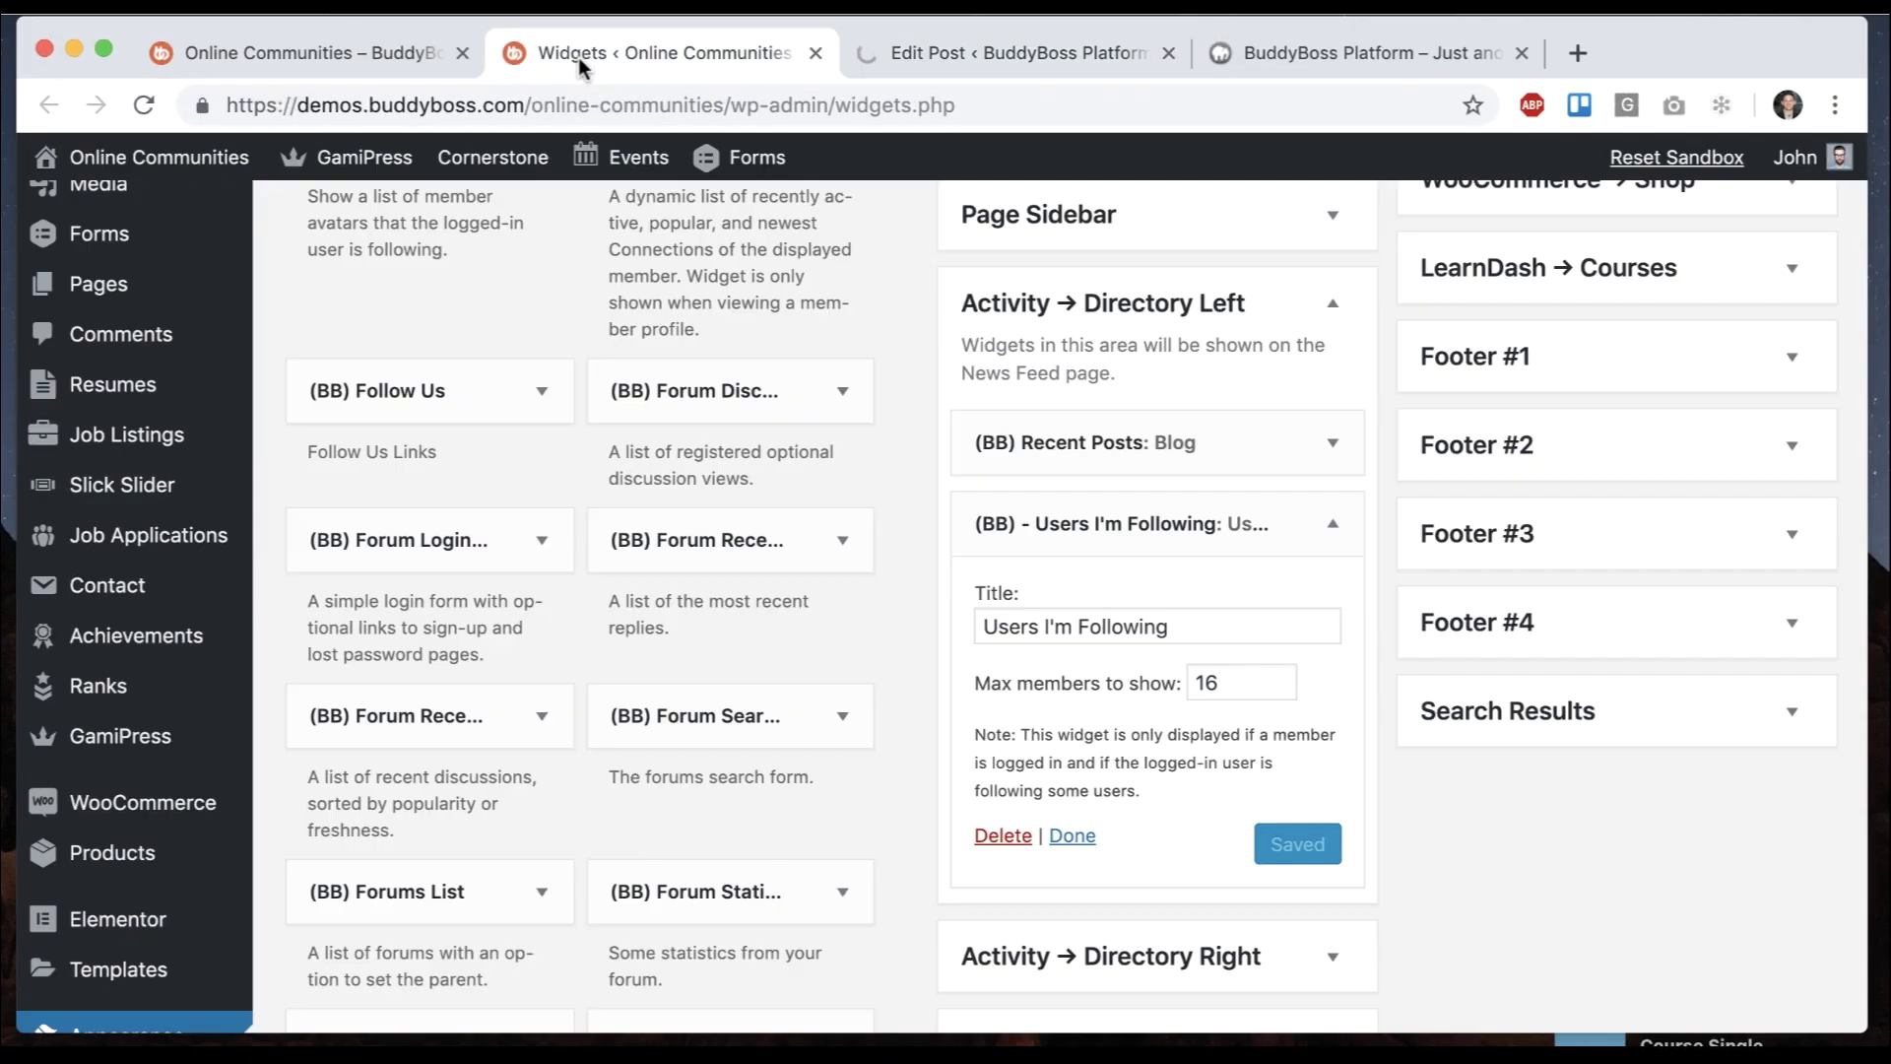
{"action": "left_click", "coordinate": [1285, 300]}
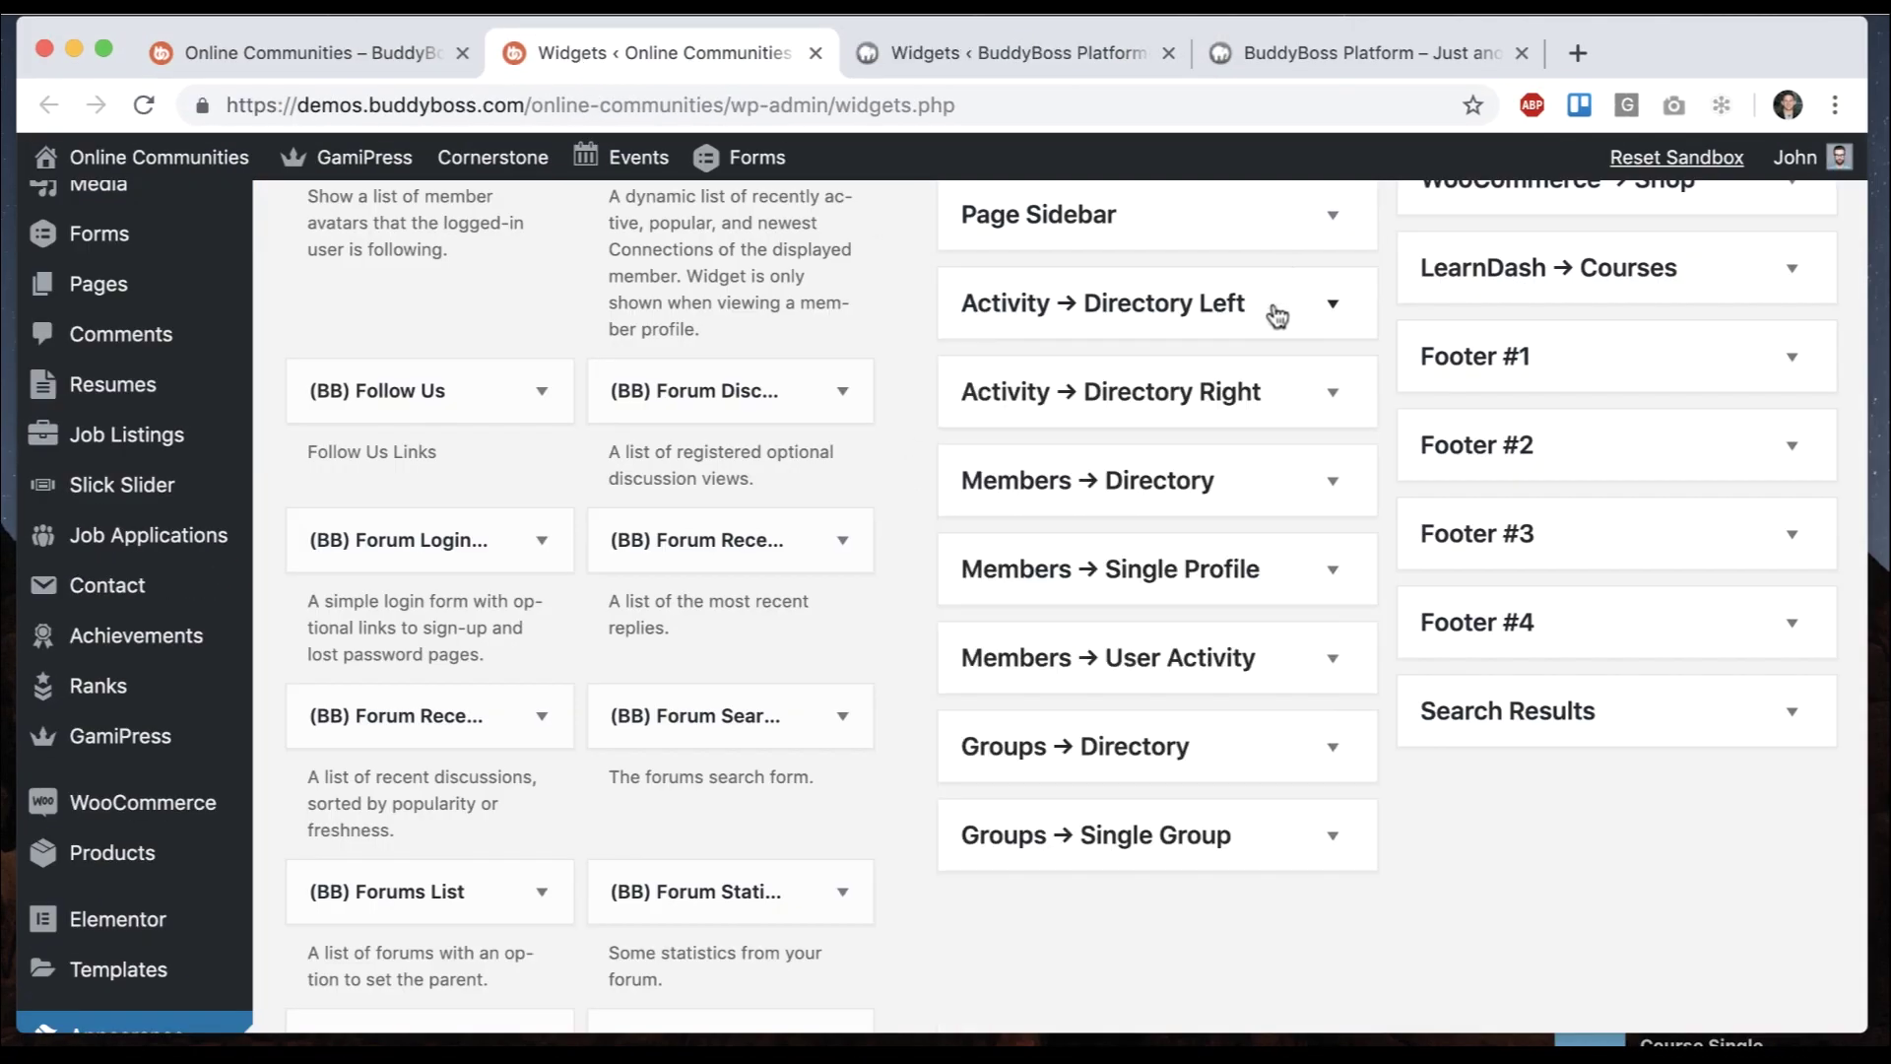
{"action": "left_click", "coordinate": [1236, 396]}
{"action": "scroll", "coordinate": [1182, 382], "scroll_direction": "down", "scroll_amount": 1}
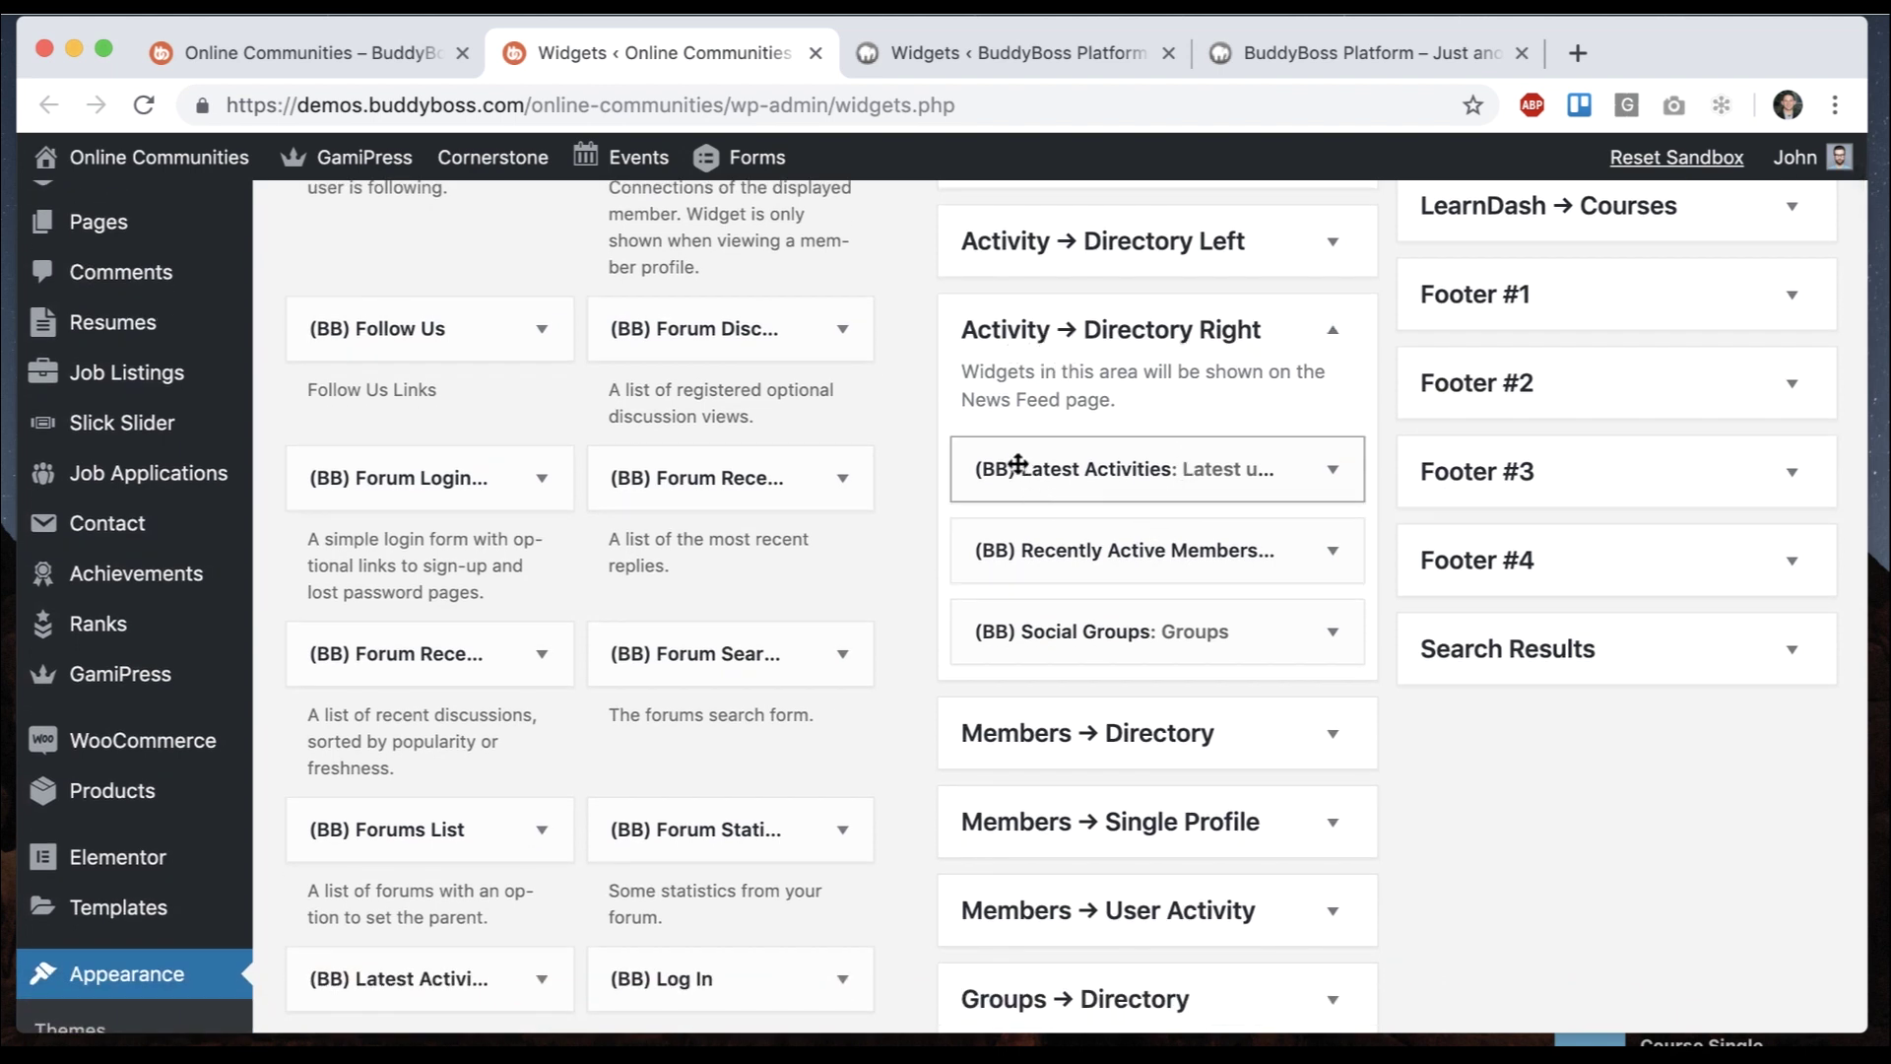
On the local widgets page, add Latest Activities to Activity → Directory Right
{"action": "left_click", "coordinate": [1032, 61]}
{"action": "left_click", "coordinate": [1285, 328]}
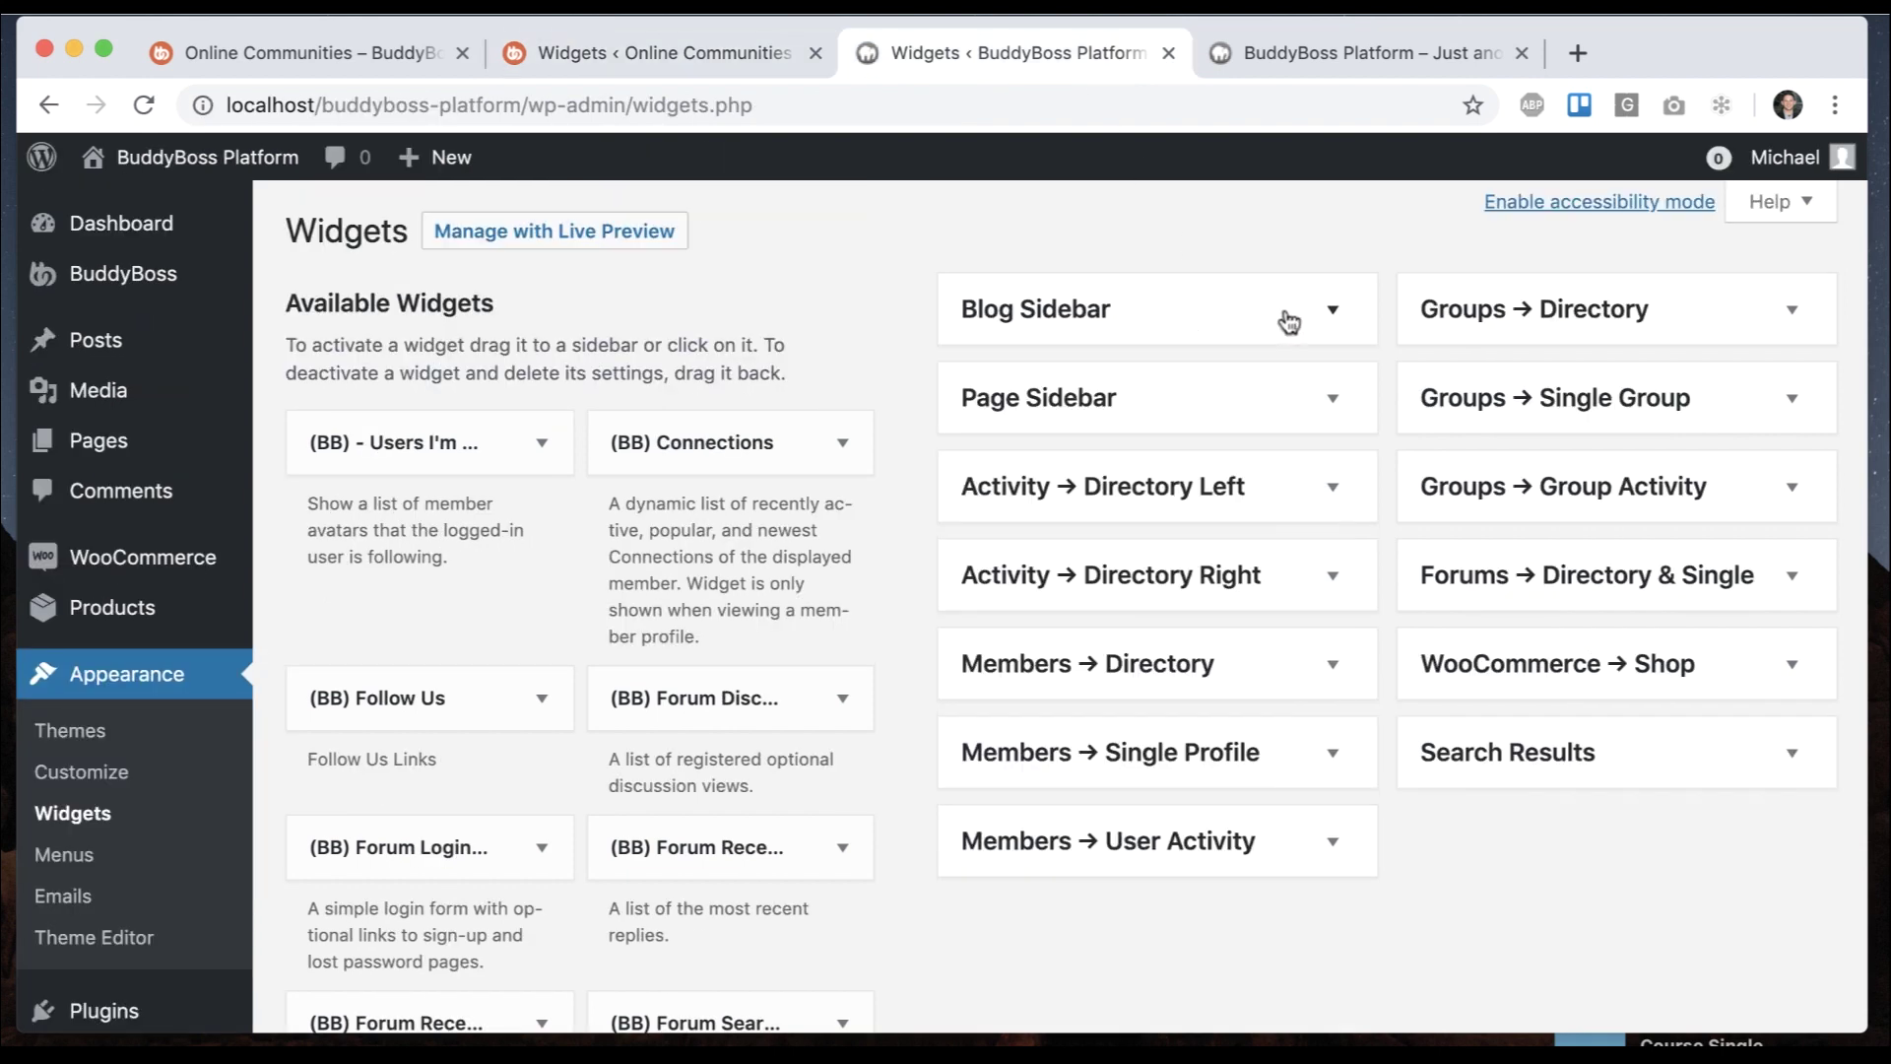
{"action": "left_click", "coordinate": [1219, 610]}
{"action": "scroll", "coordinate": [1160, 595], "scroll_direction": "down", "scroll_amount": 5}
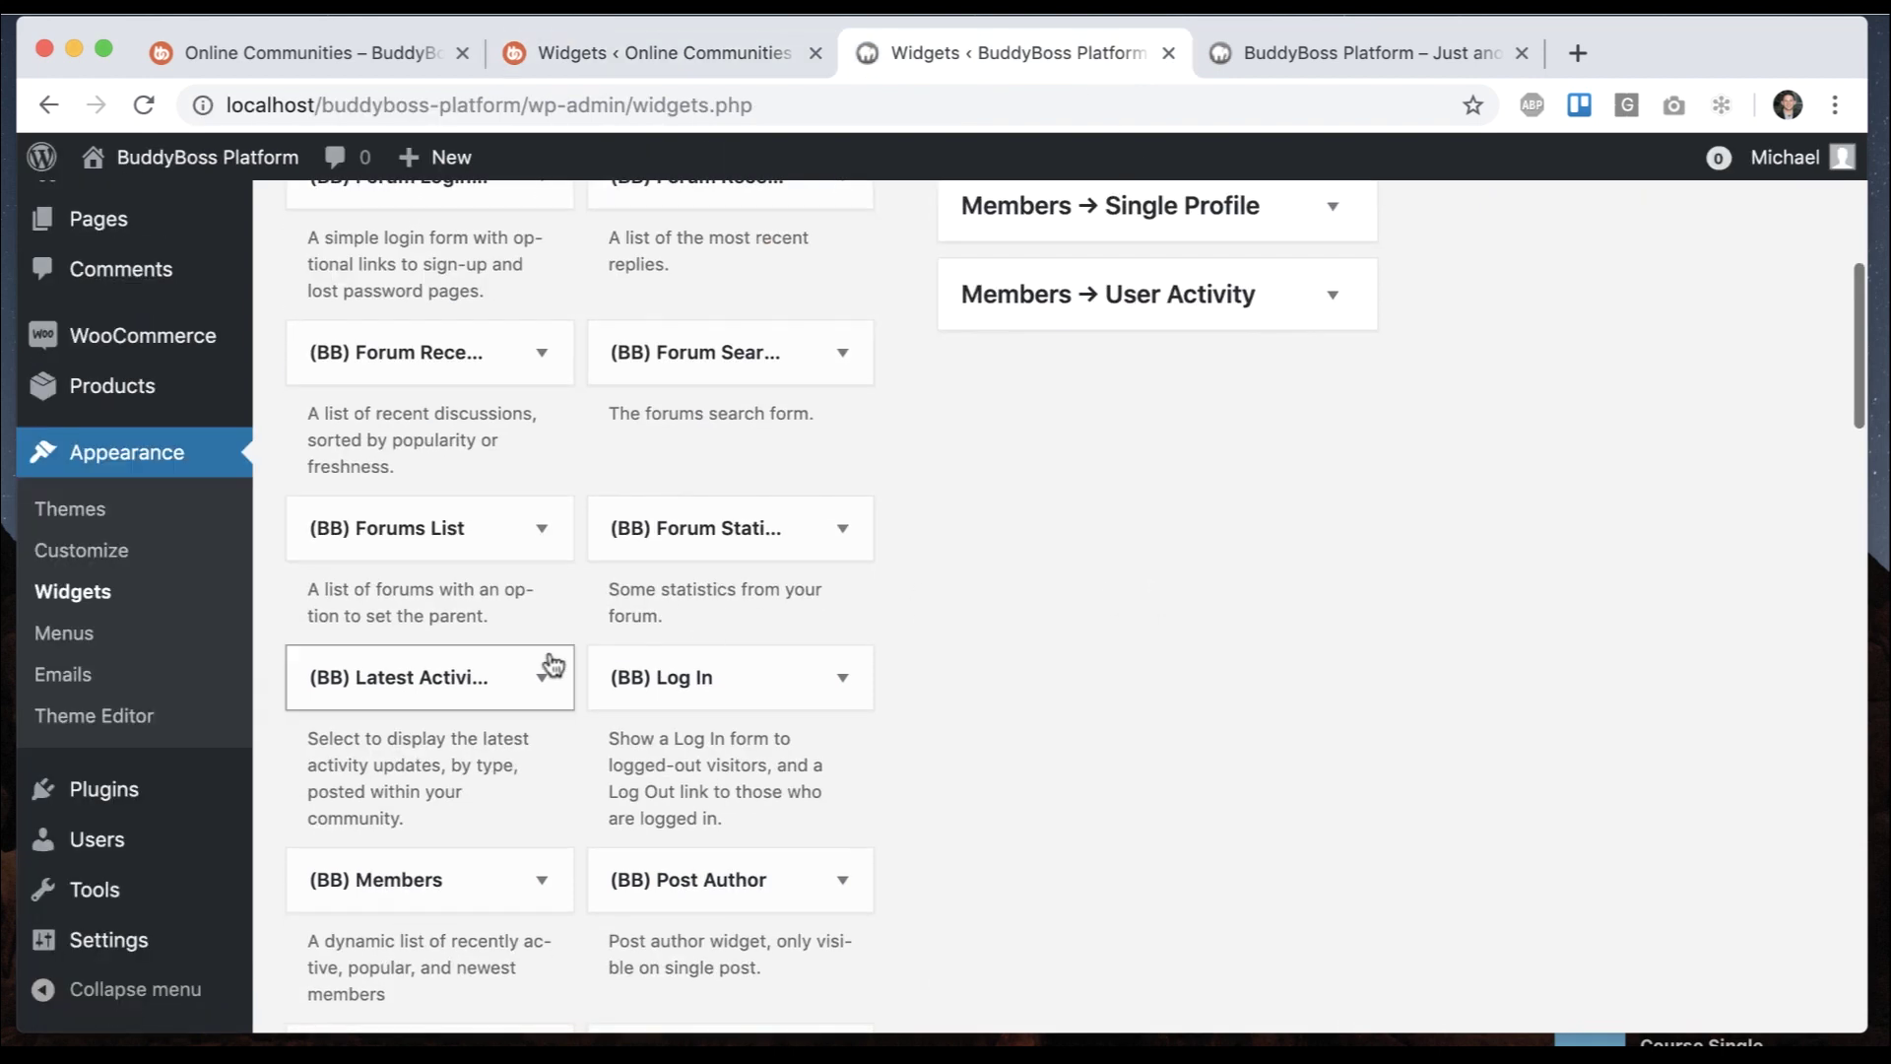
{"action": "left_click_drag", "start_coordinate": [433, 670], "coordinate": [1068, 333]}
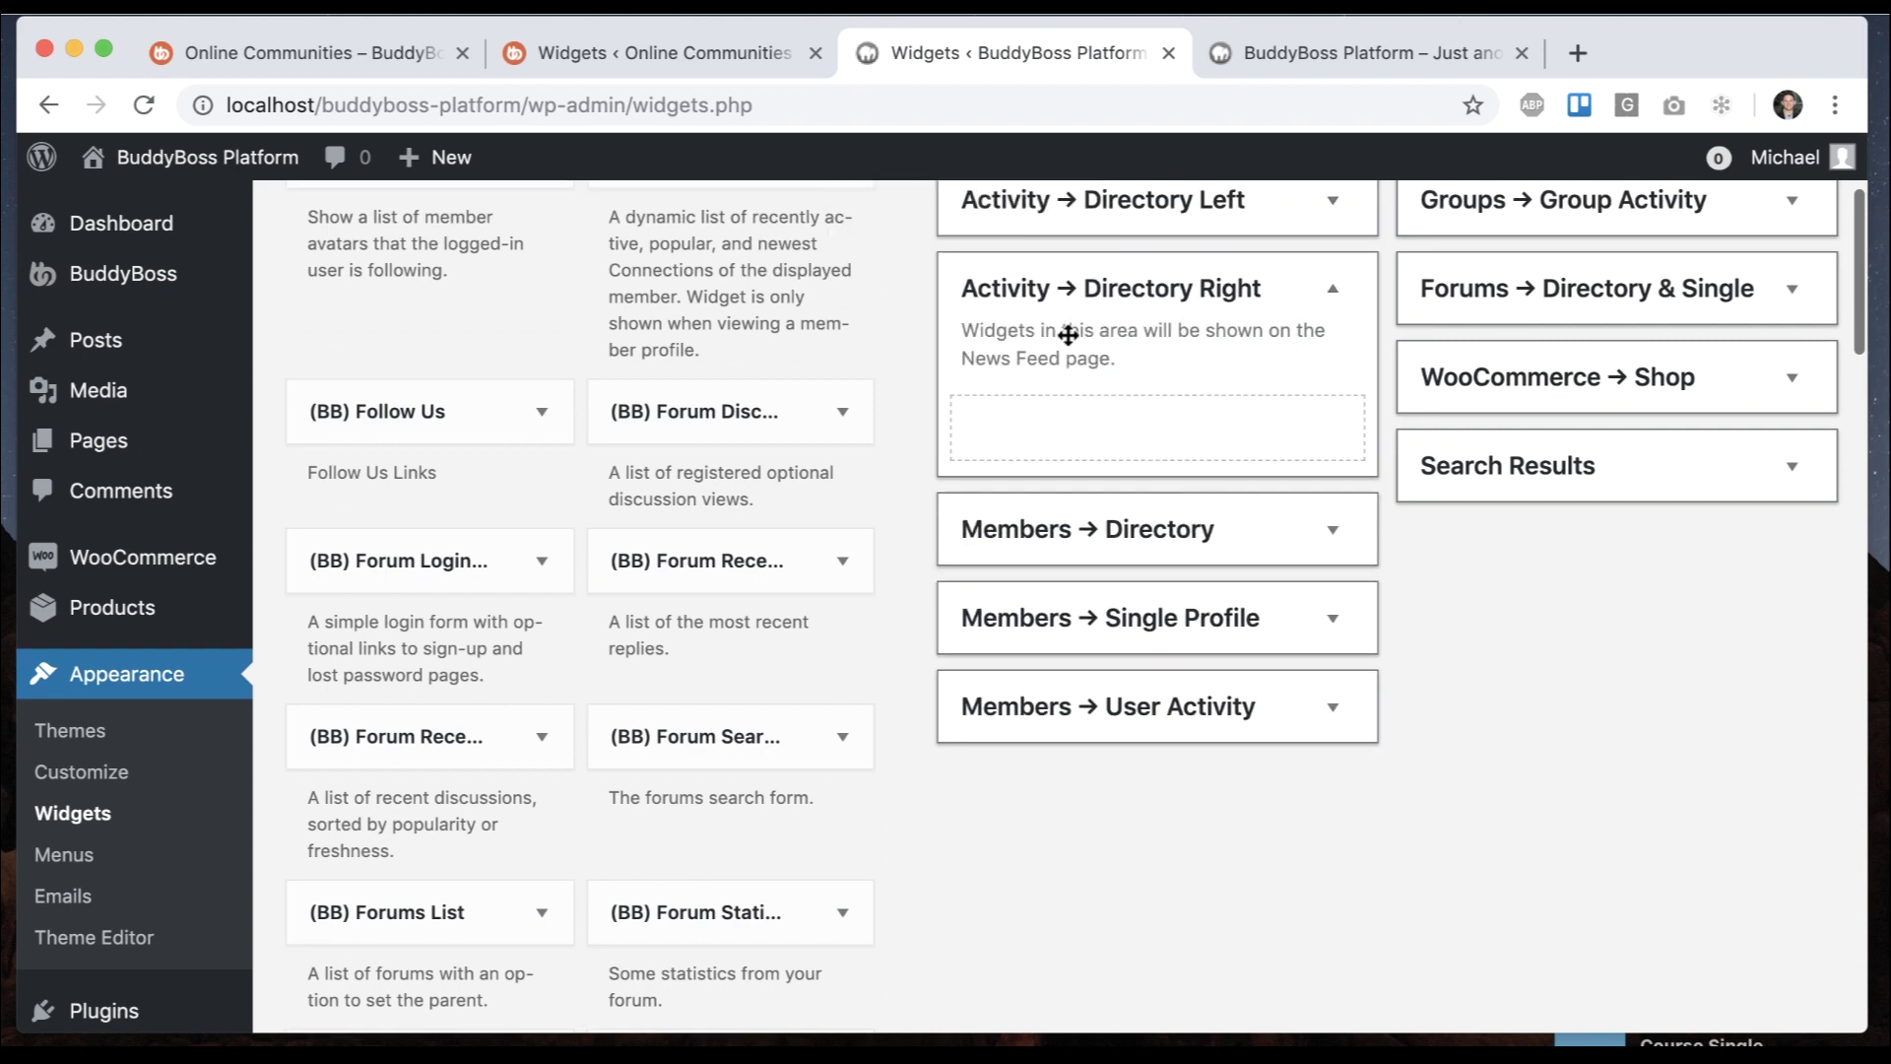
Match the local Latest Activities widget settings to the demo's
{"action": "left_click", "coordinate": [717, 59]}
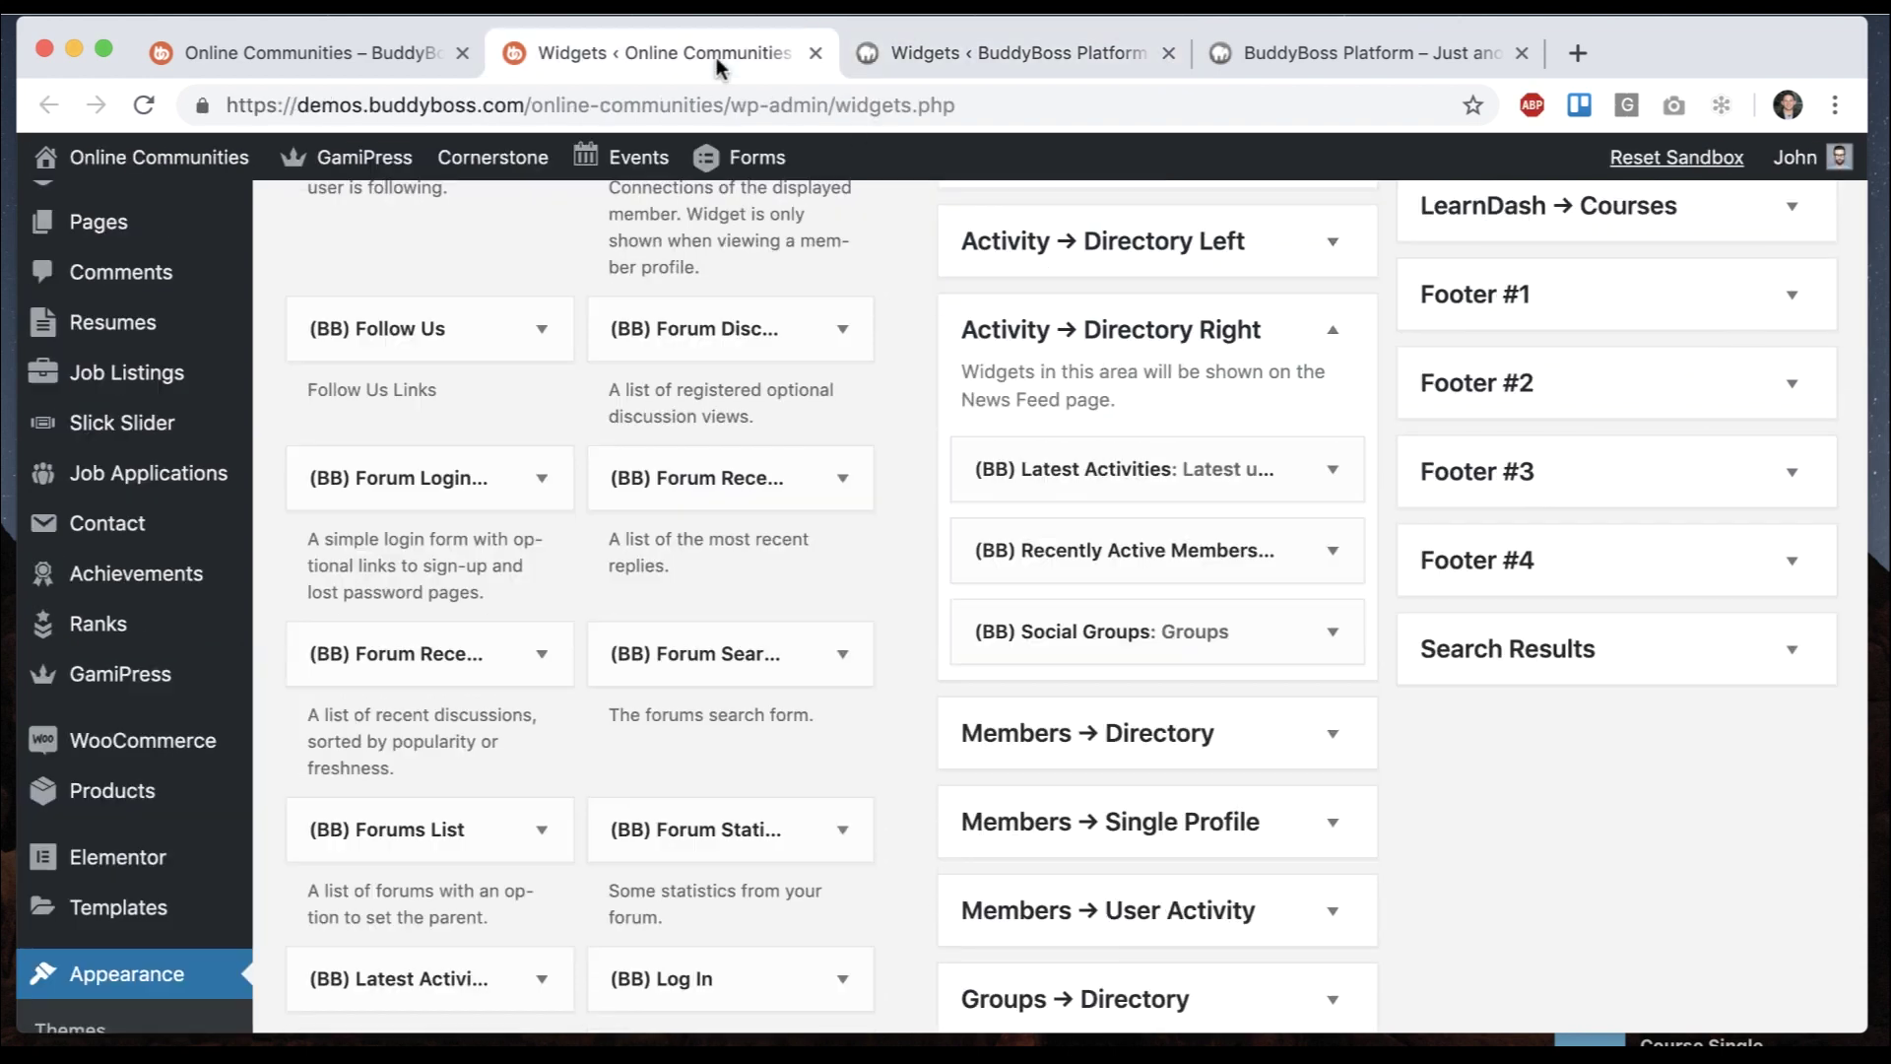
{"action": "left_click", "coordinate": [1249, 486]}
{"action": "left_click", "coordinate": [911, 54]}
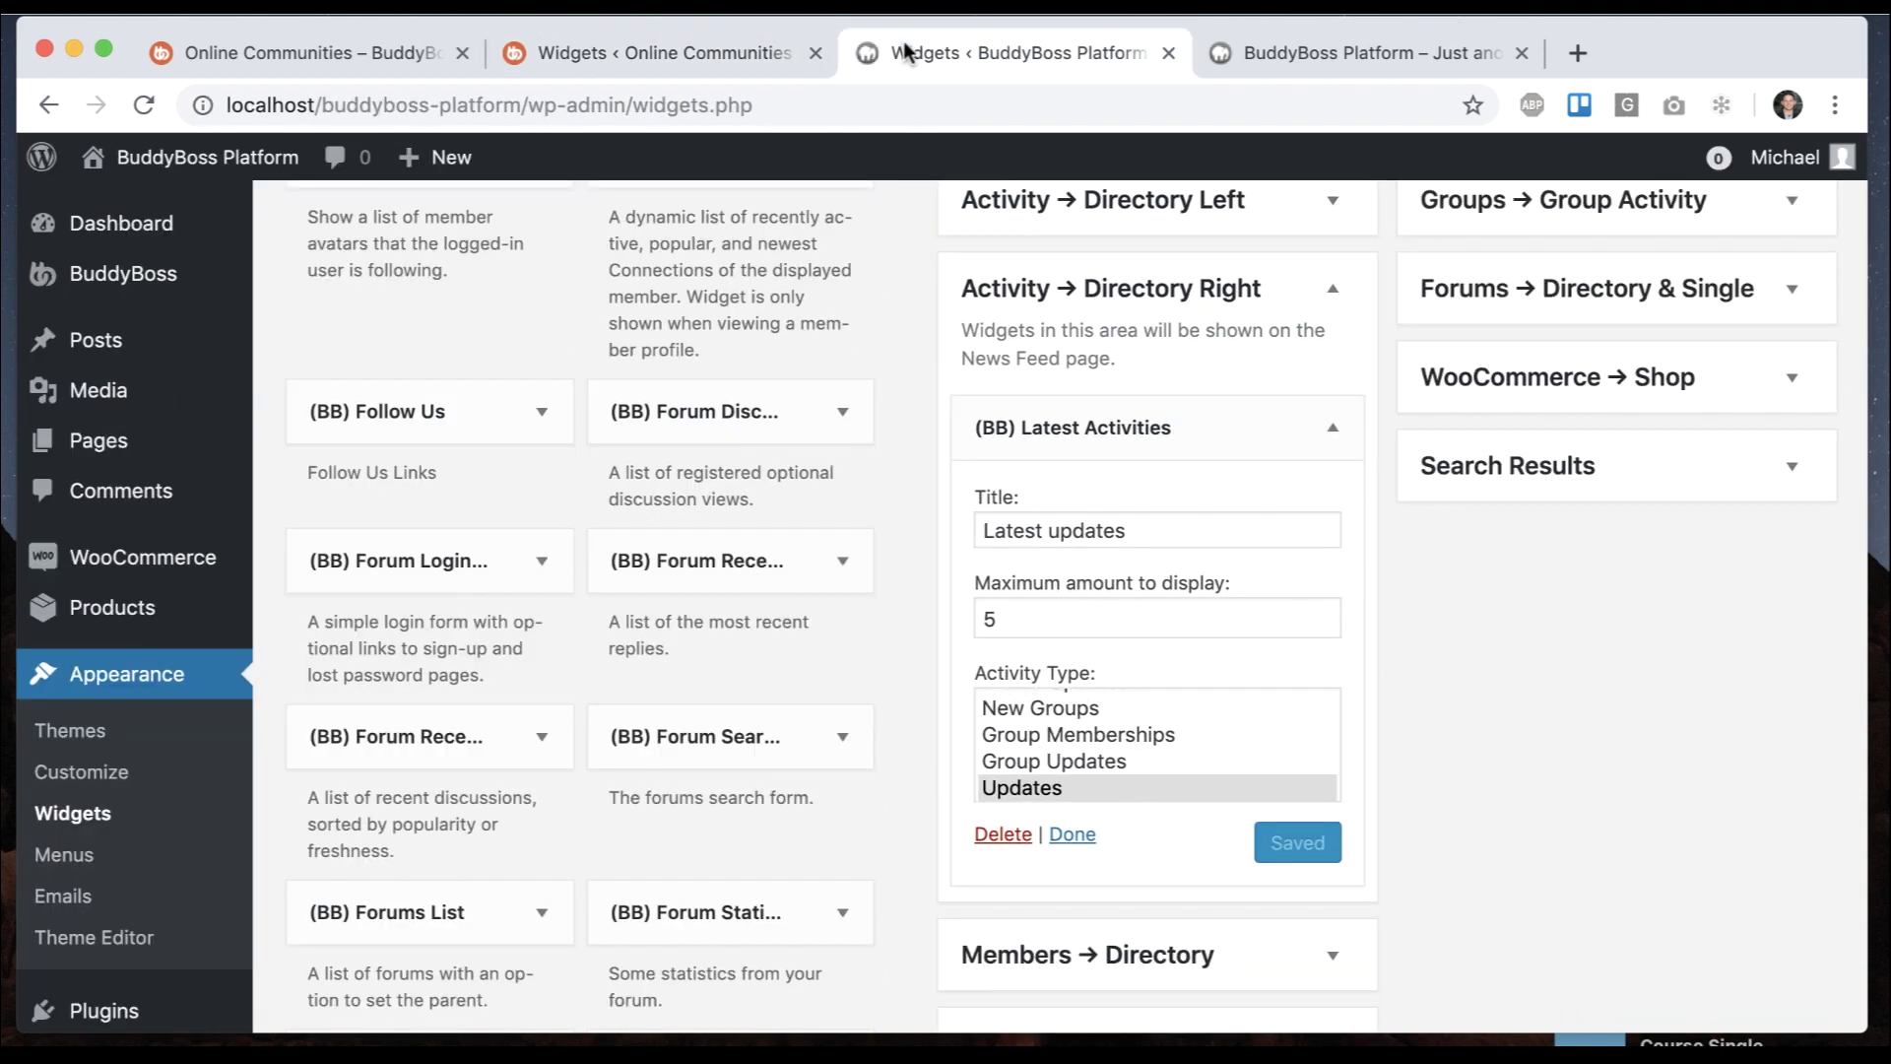
{"action": "left_click", "coordinate": [1282, 399]}
{"action": "left_click", "coordinate": [749, 52]}
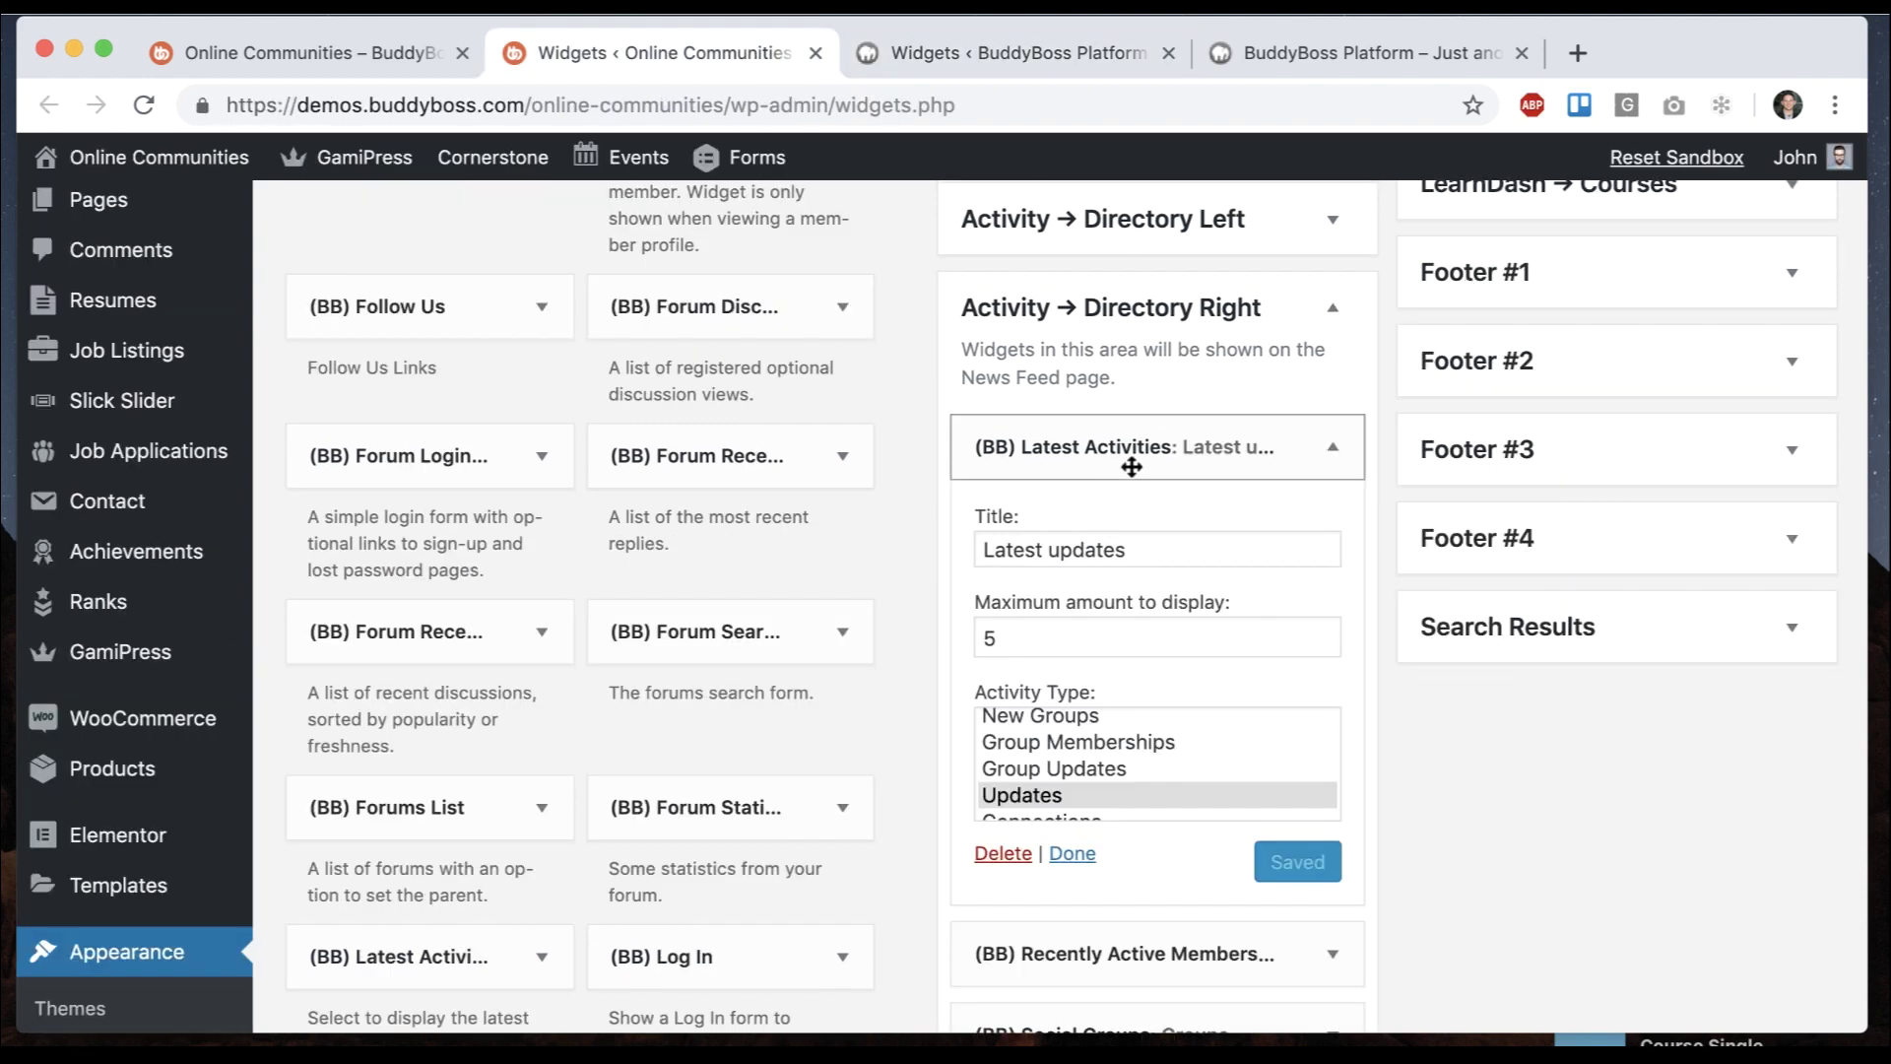
{"action": "left_click", "coordinate": [1128, 461]}
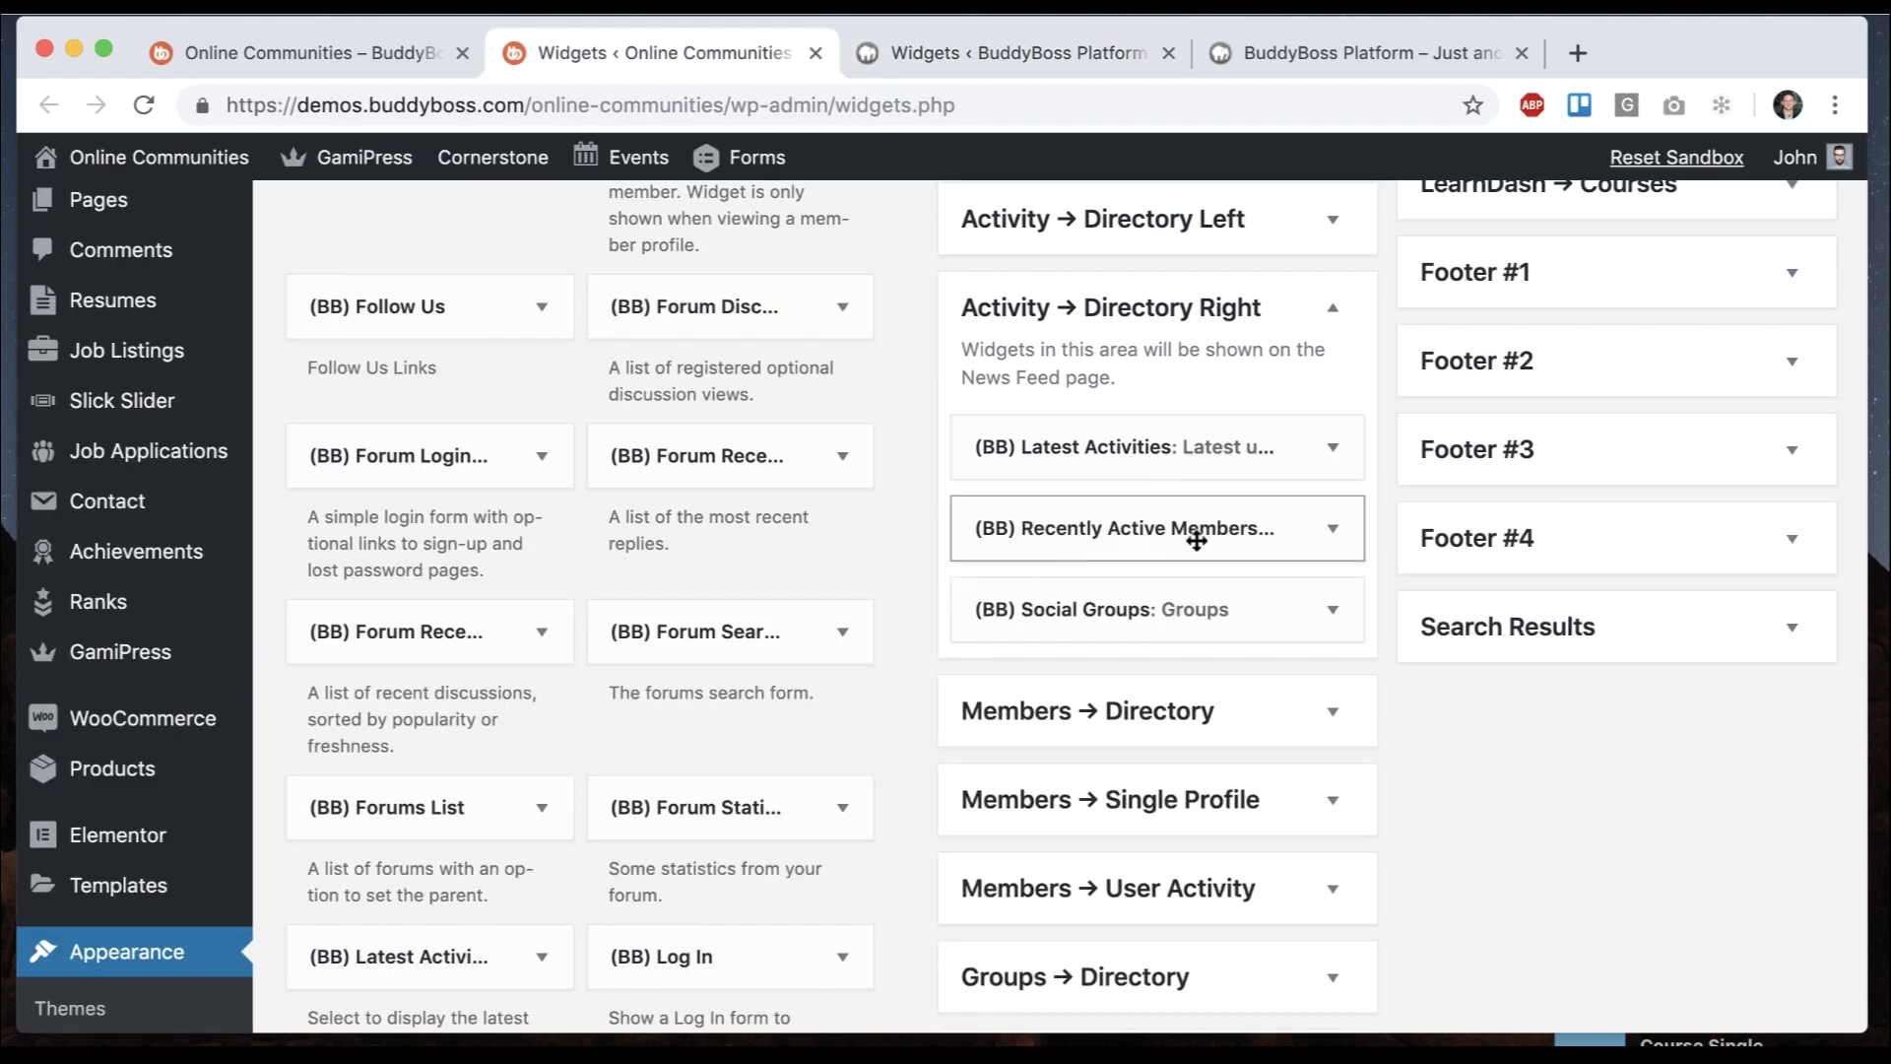
Add the Recently Active Members widget, match the demo's settings, and save it
{"action": "left_click", "coordinate": [995, 34]}
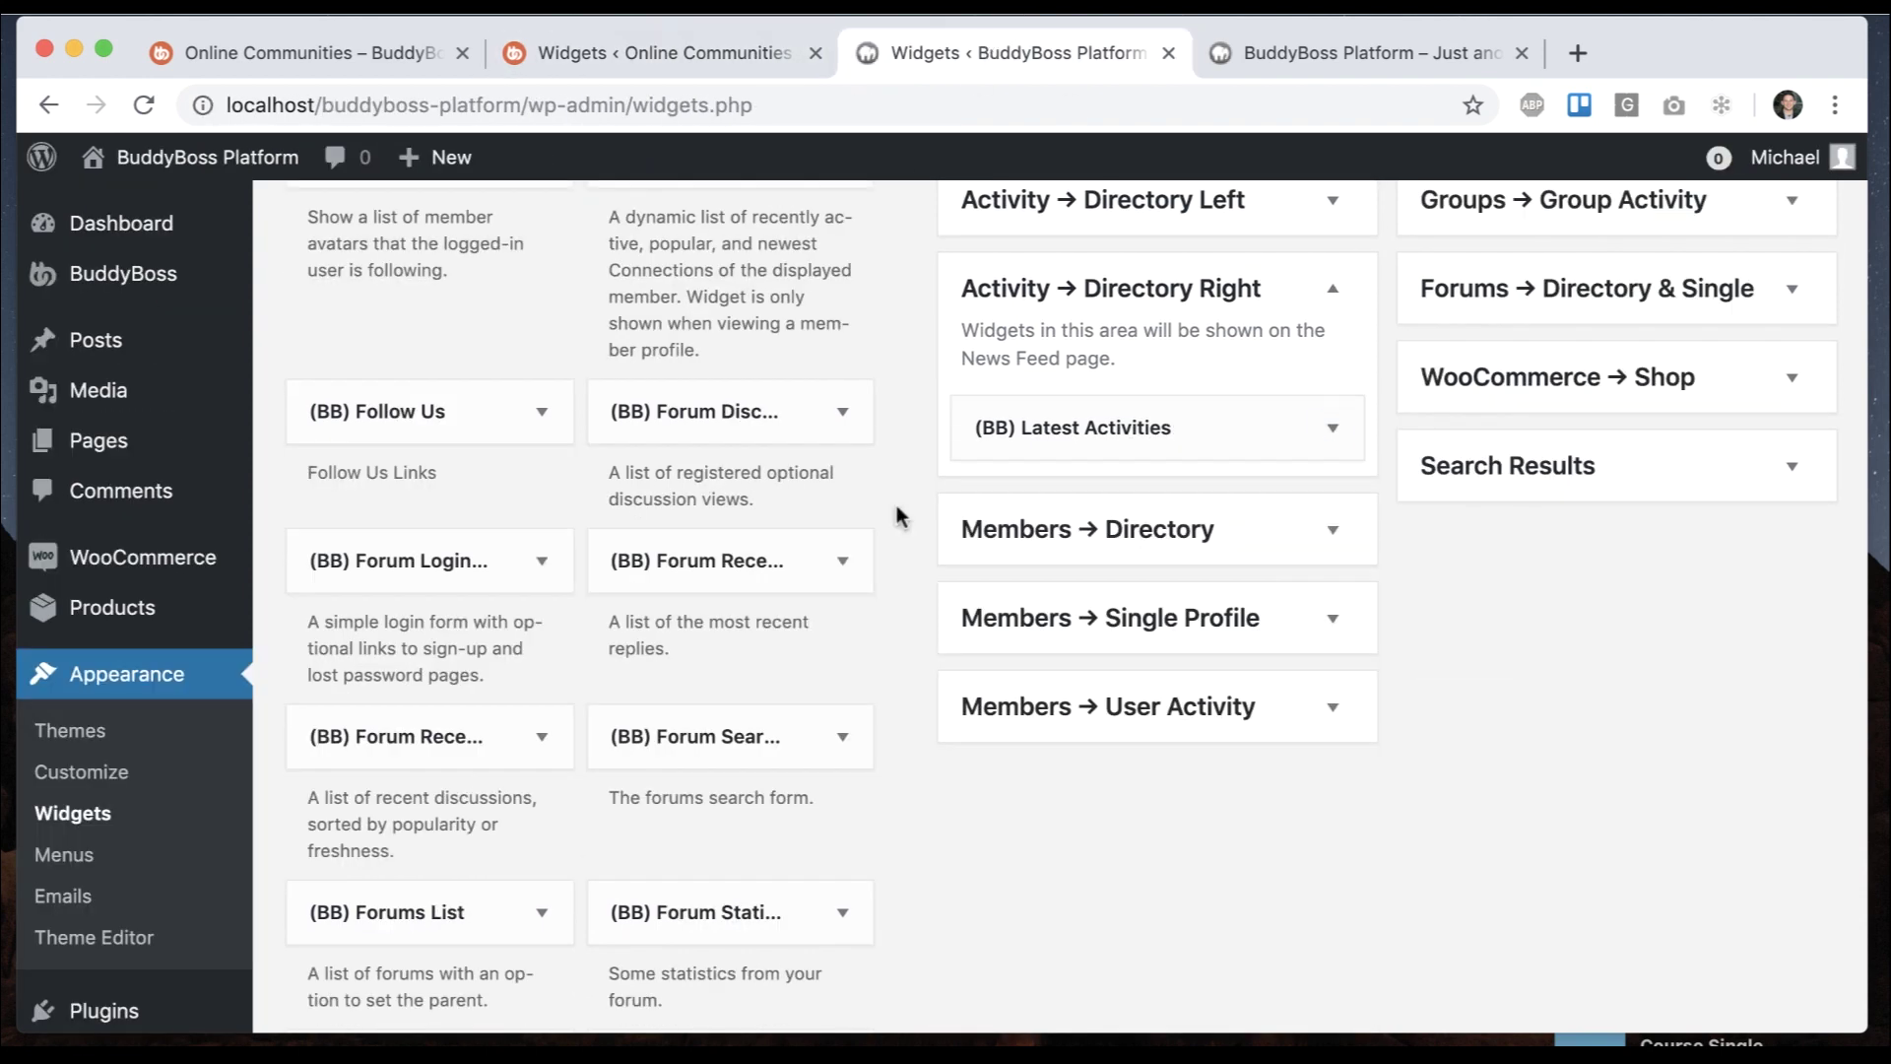
{"action": "scroll", "coordinate": [896, 505], "scroll_direction": "down", "scroll_amount": 7}
{"action": "left_click_drag", "start_coordinate": [836, 730], "coordinate": [1098, 538]}
{"action": "left_click", "coordinate": [696, 57]}
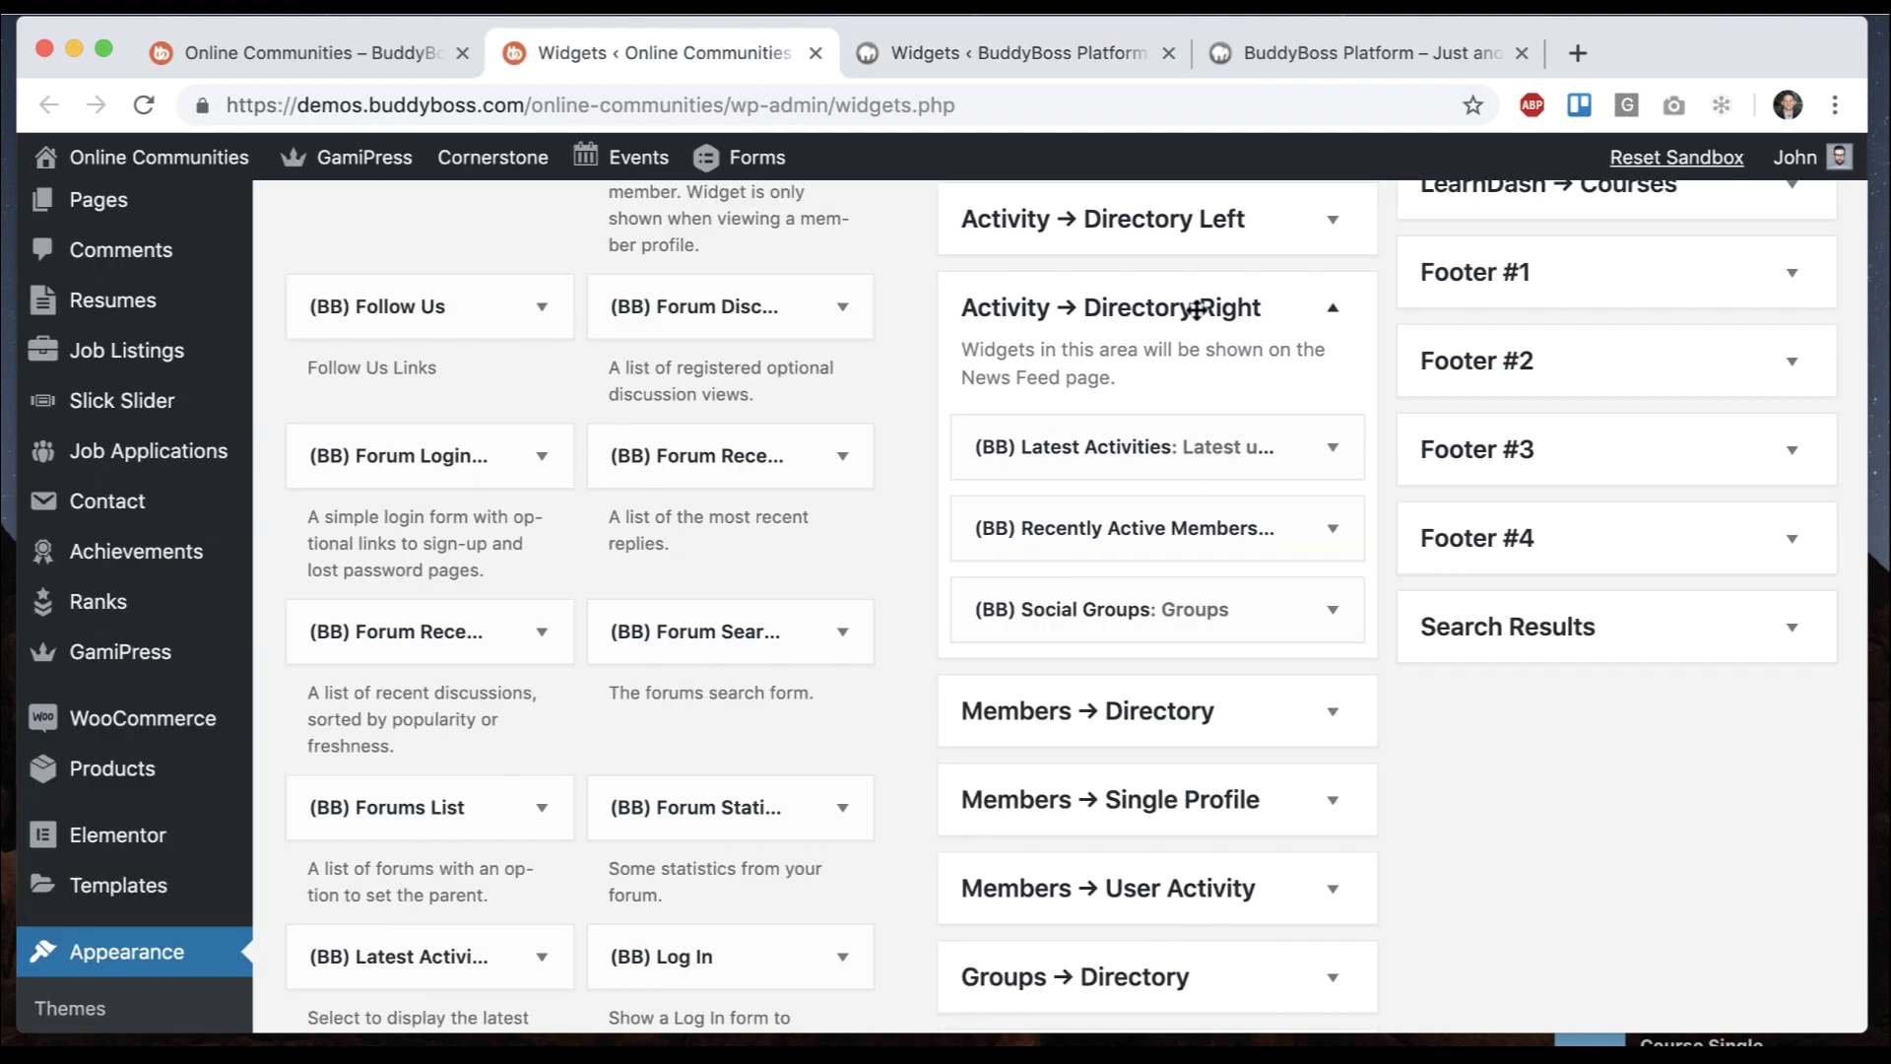
{"action": "left_click", "coordinate": [1238, 525]}
{"action": "left_click", "coordinate": [1238, 525]}
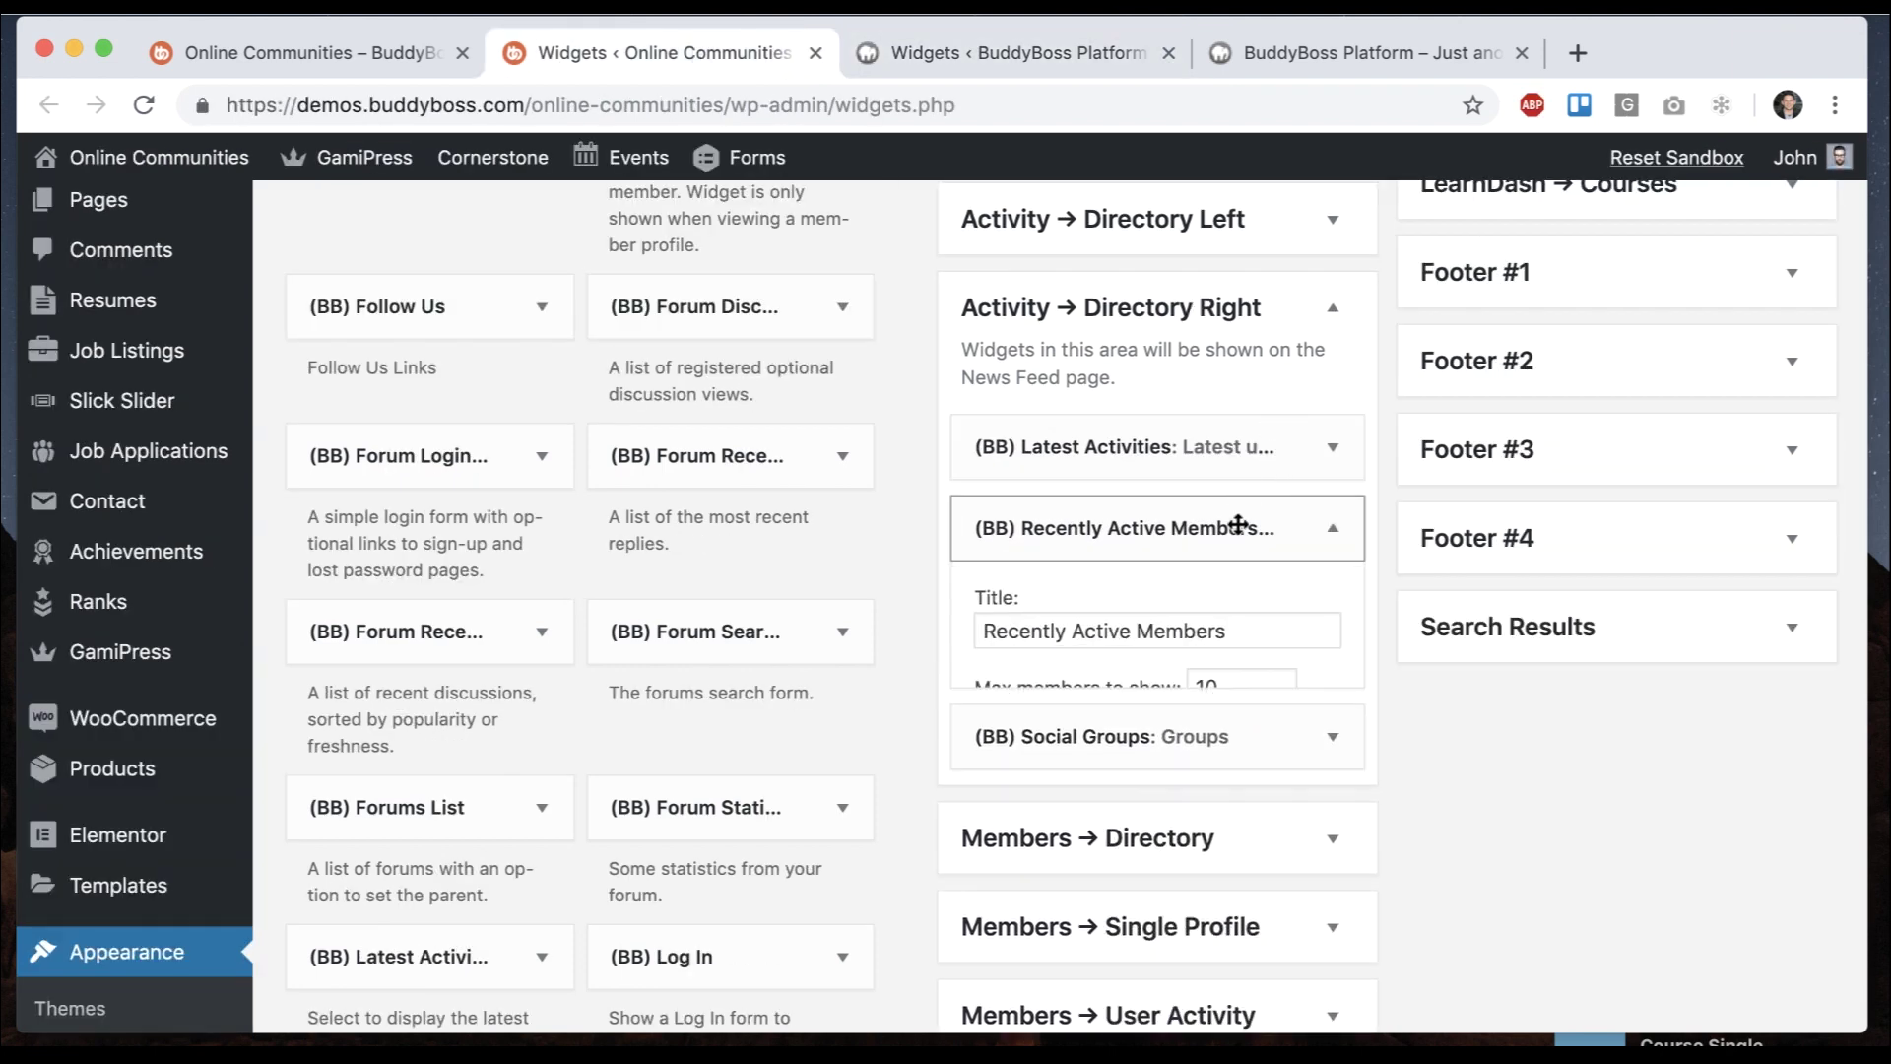
{"action": "left_click", "coordinate": [985, 51]}
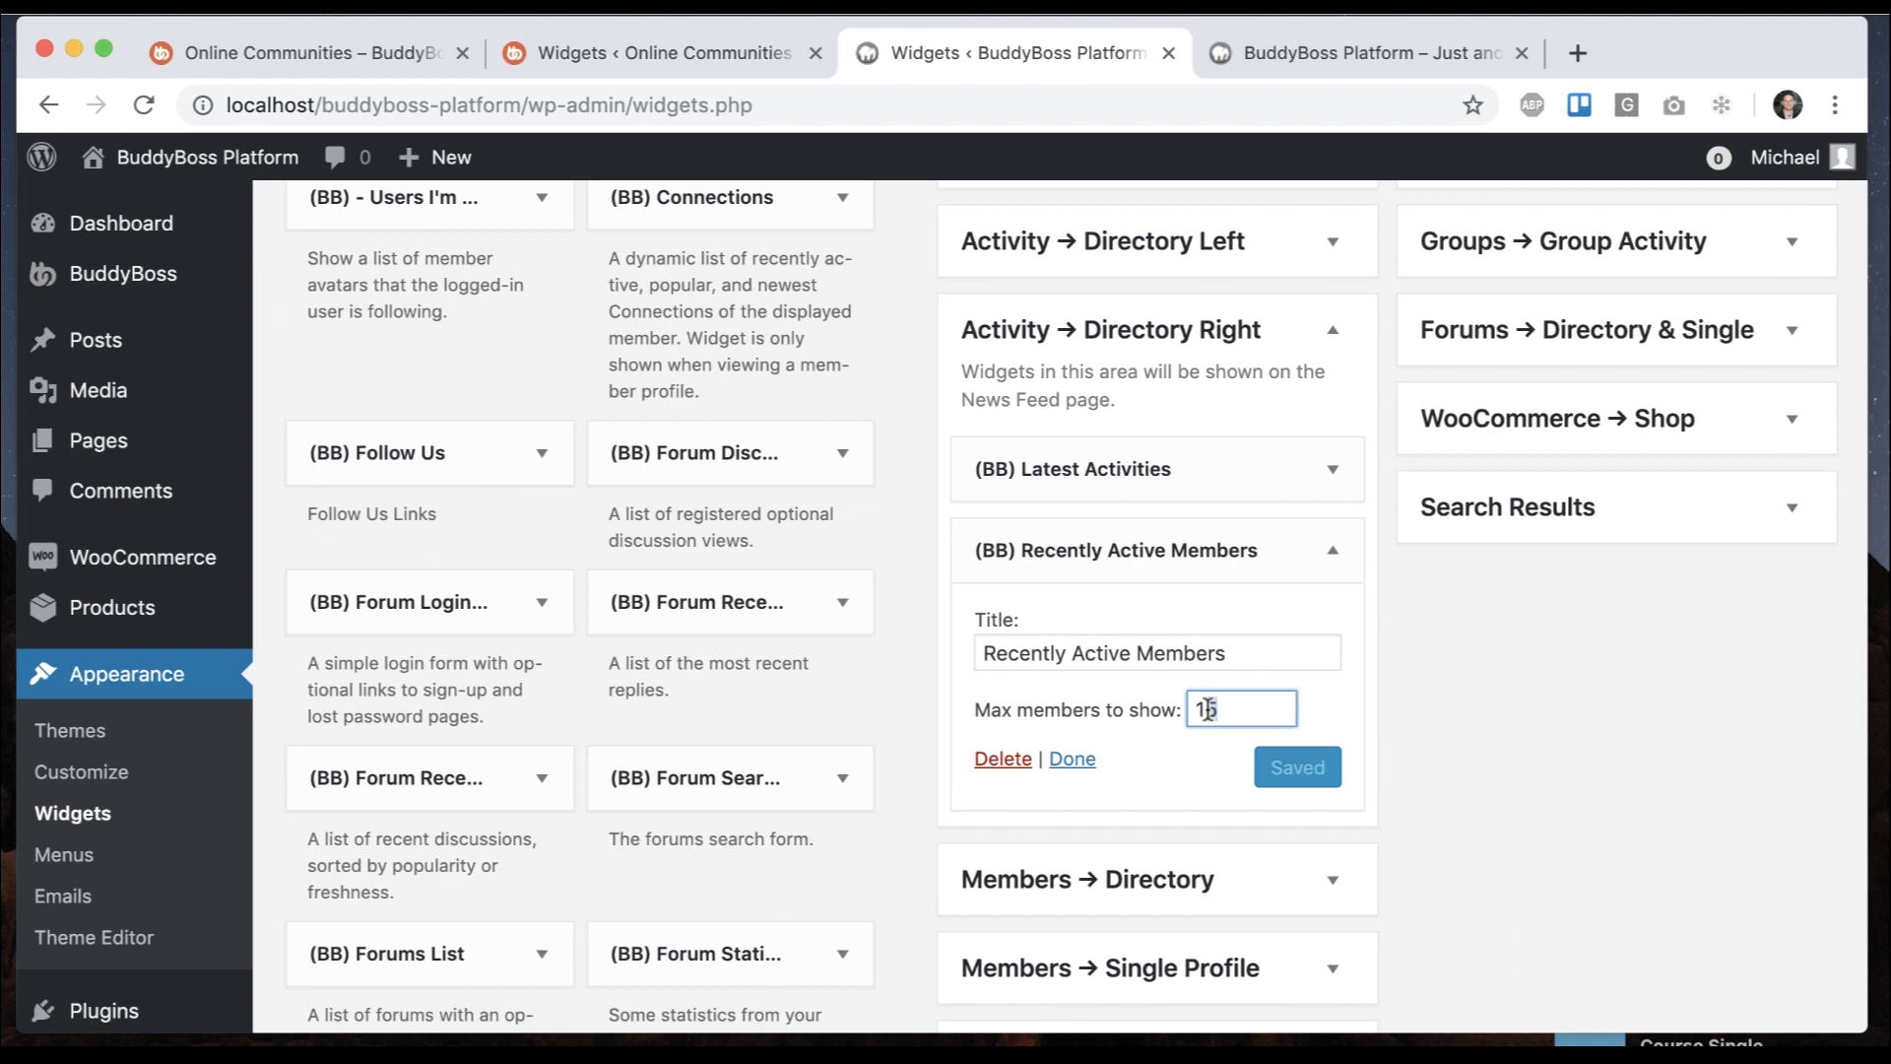
{"action": "left_click", "coordinate": [1310, 536]}
Add the (BB) Social Groups widget to Activity → Directory Right
{"action": "left_click", "coordinate": [732, 49]}
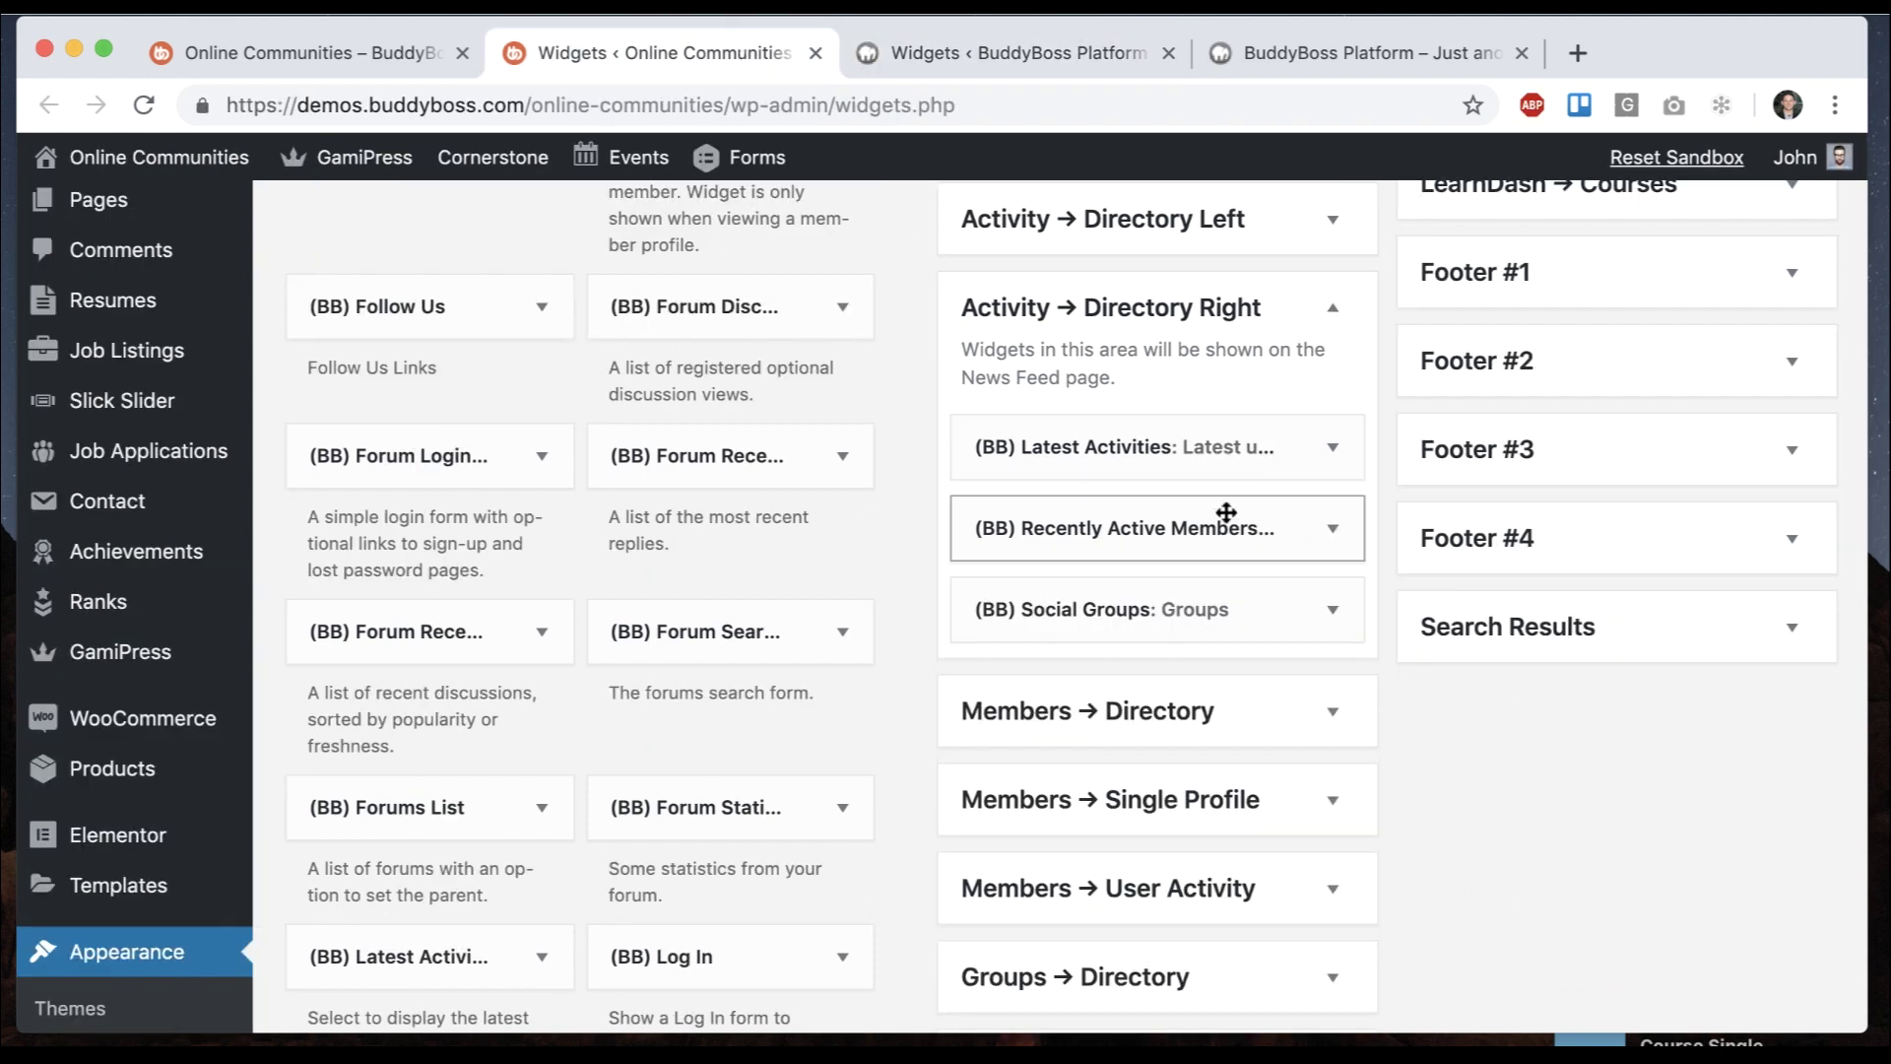
{"action": "left_click", "coordinate": [1004, 49]}
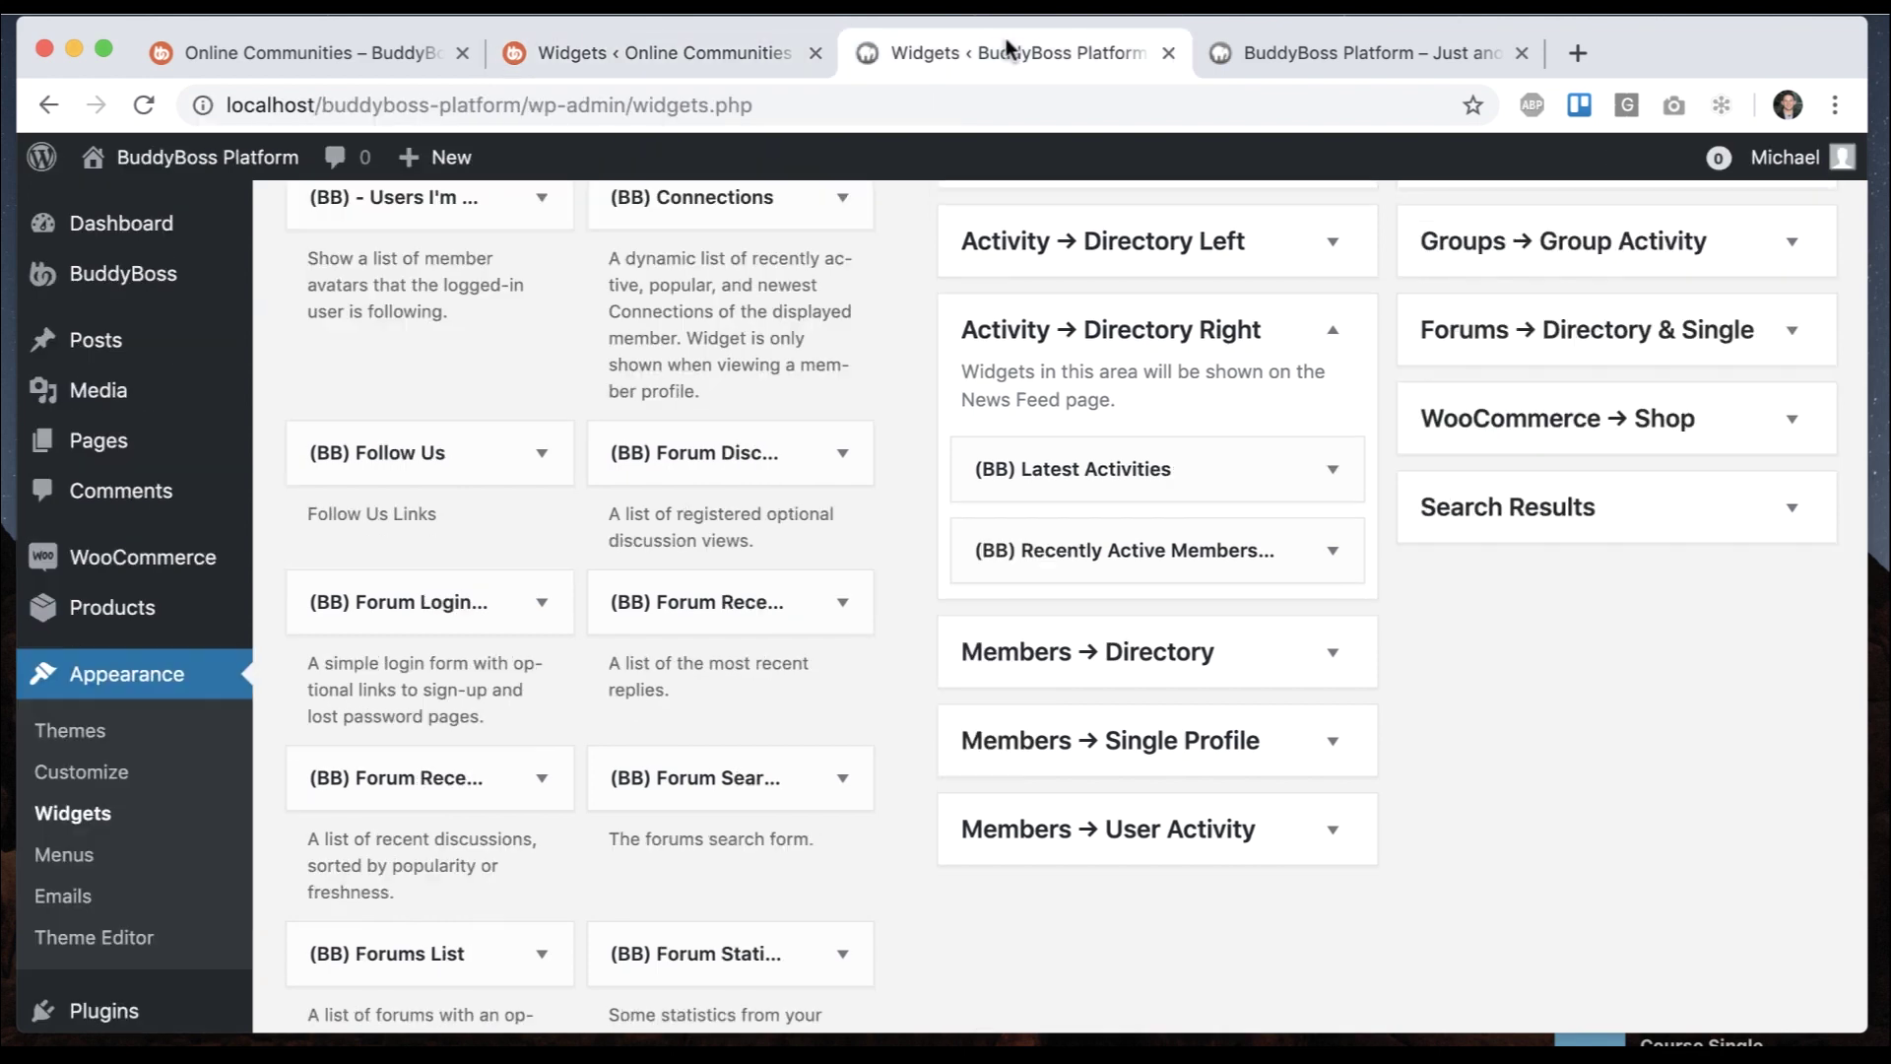
{"action": "scroll", "coordinate": [890, 632], "scroll_direction": "down", "scroll_amount": 10}
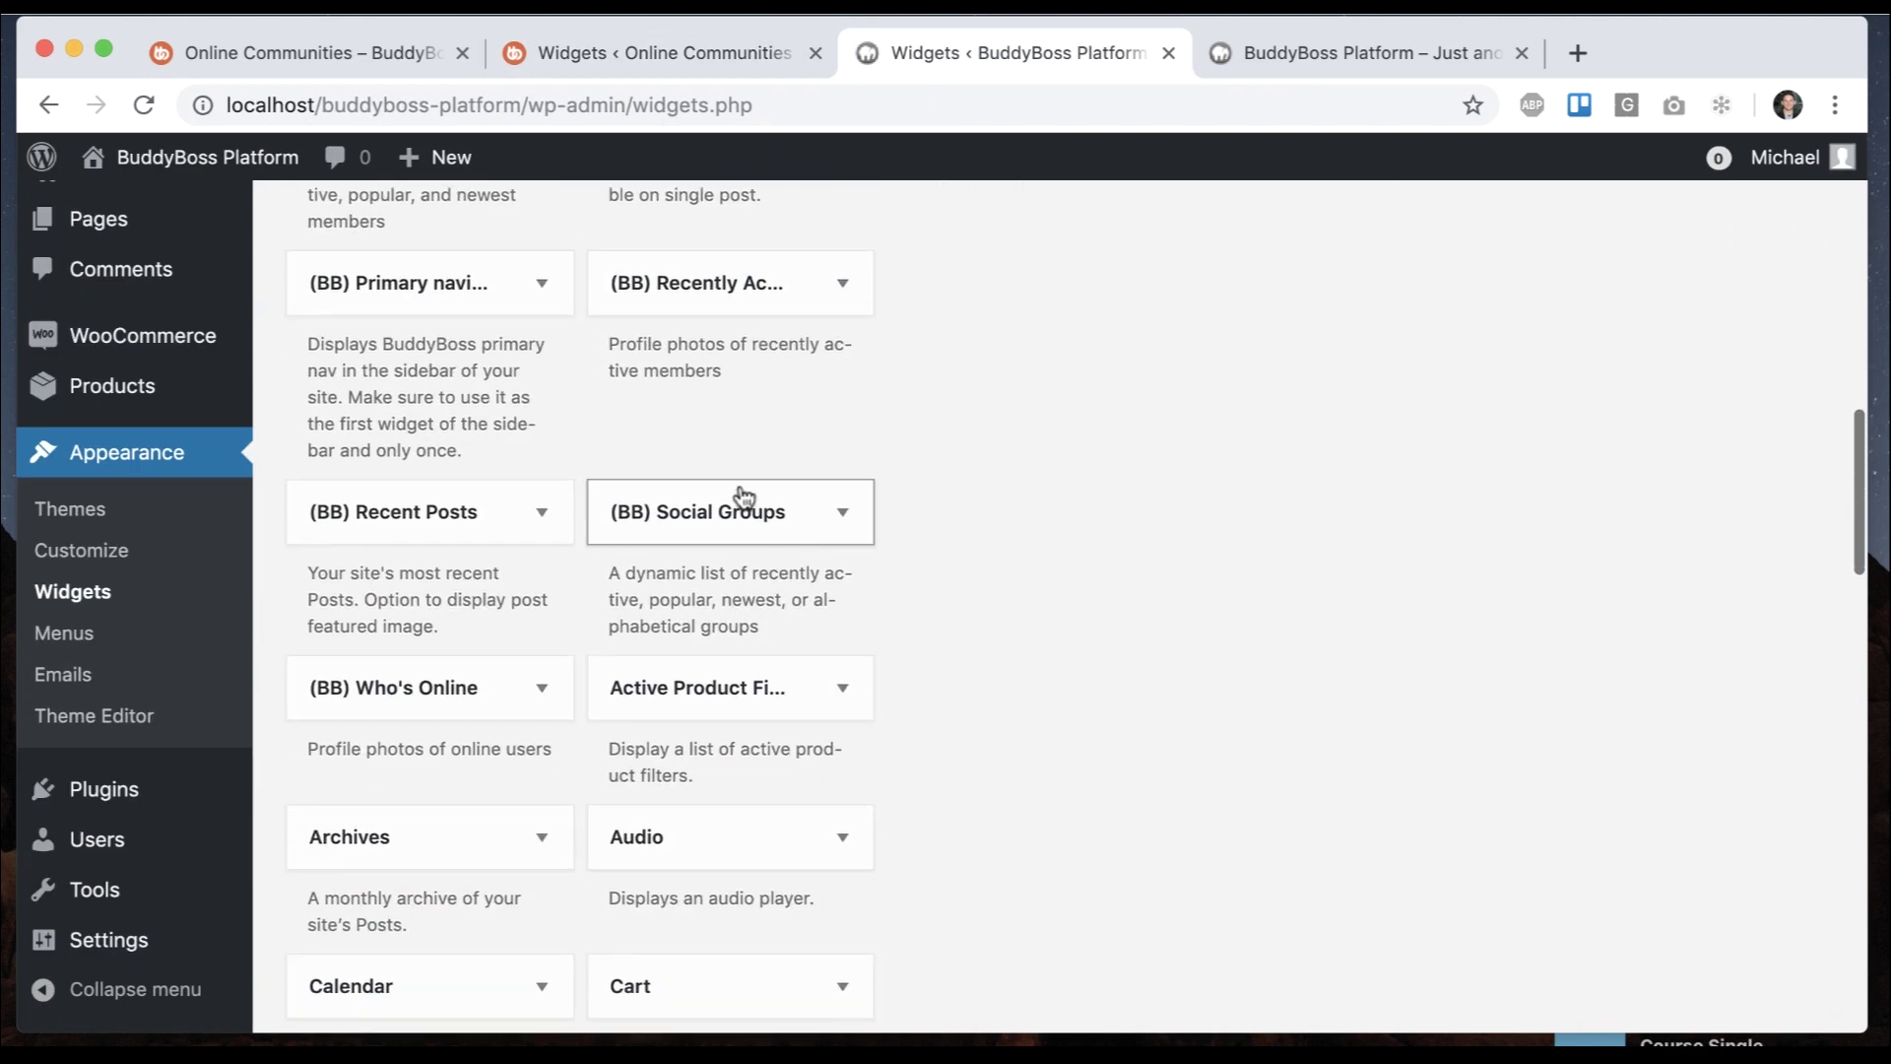
{"action": "left_click_drag", "start_coordinate": [748, 506], "coordinate": [1096, 438]}
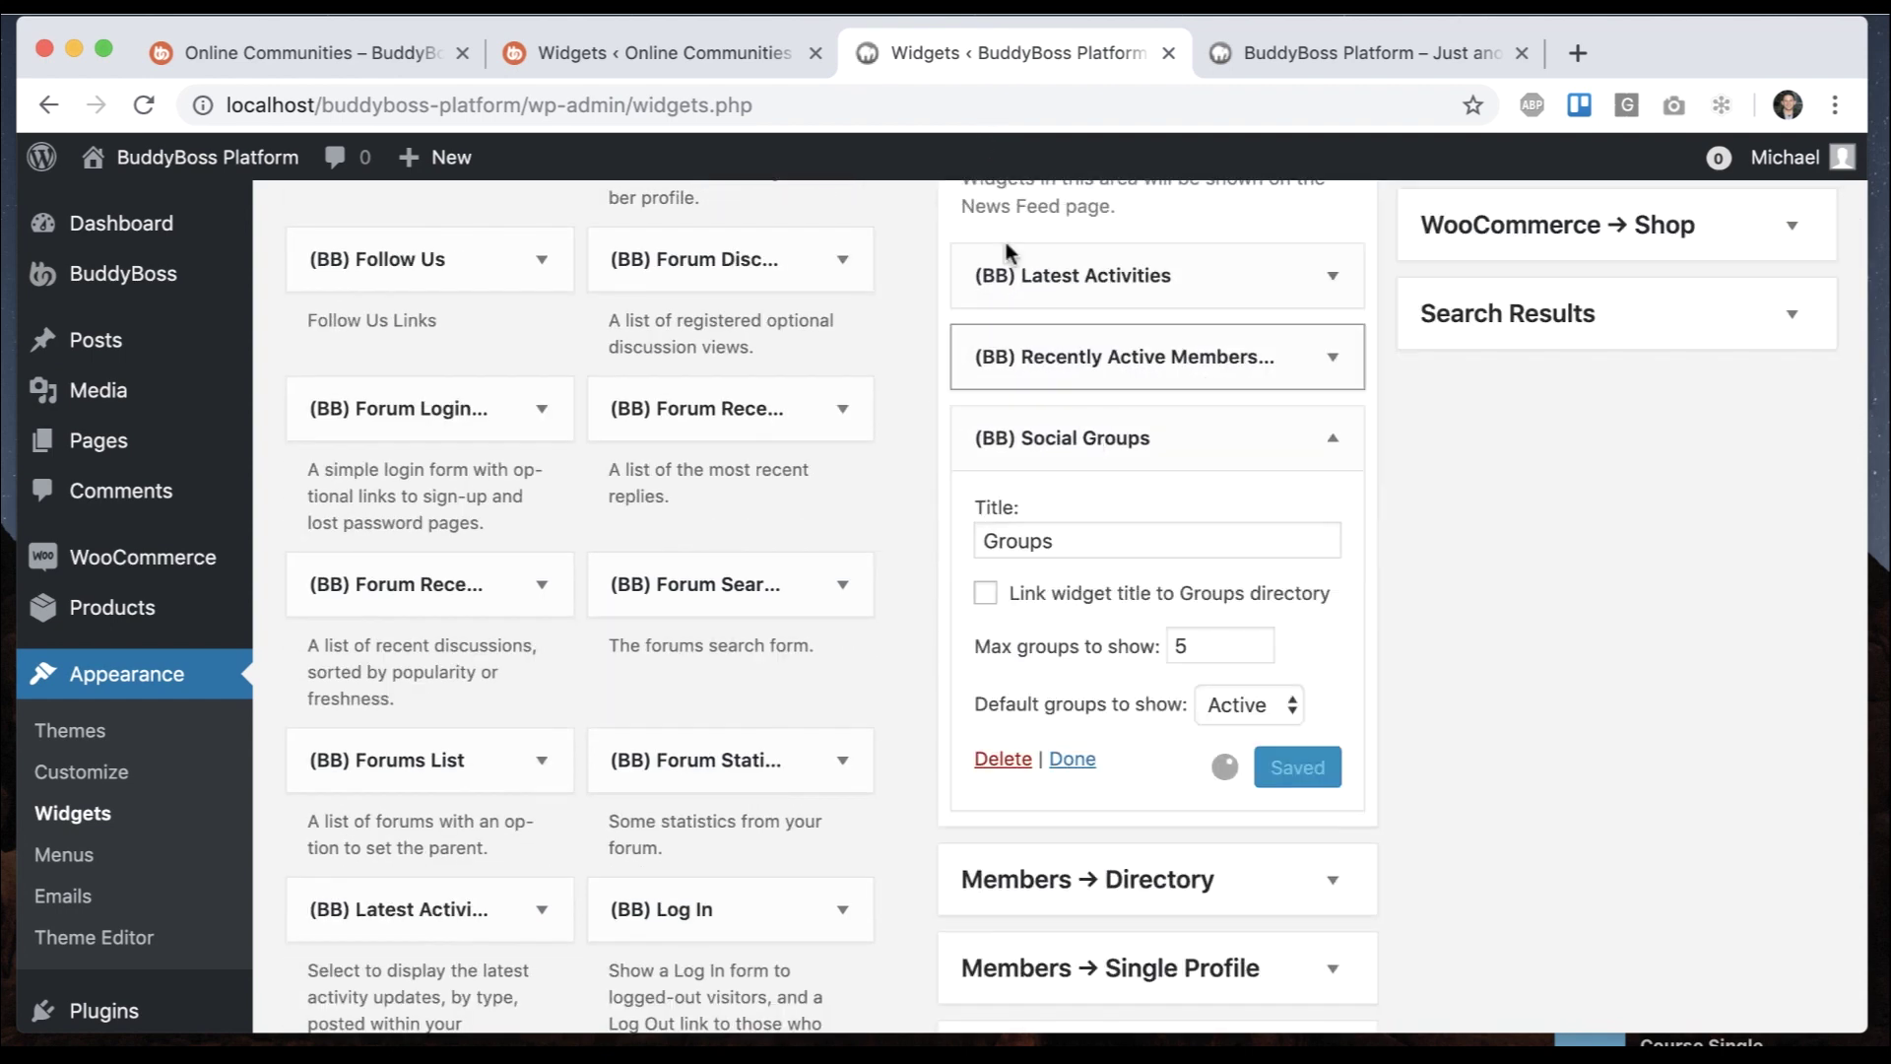
Configure Social Groups as 'Groups', 5 groups, Active, then reload the local Activity Feed
{"action": "left_click", "coordinate": [622, 54]}
{"action": "left_click", "coordinate": [1249, 597]}
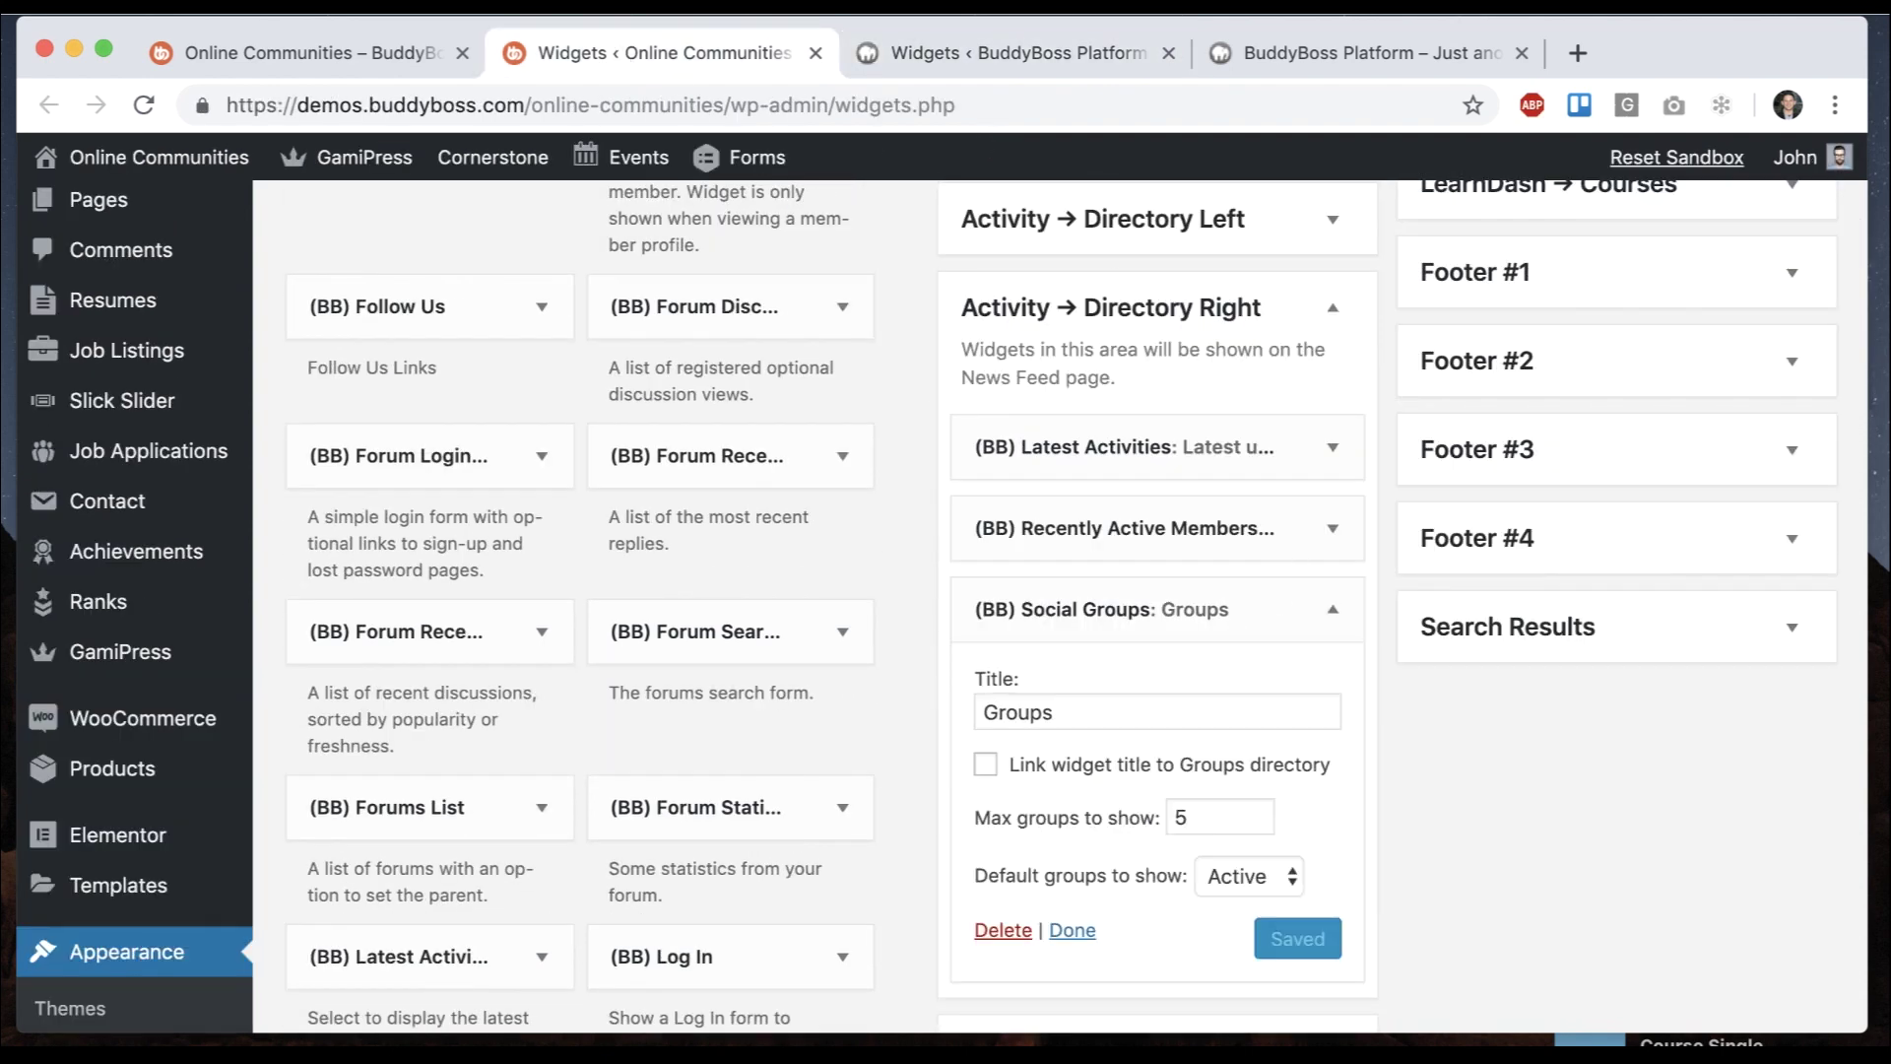
{"action": "left_click", "coordinate": [891, 61]}
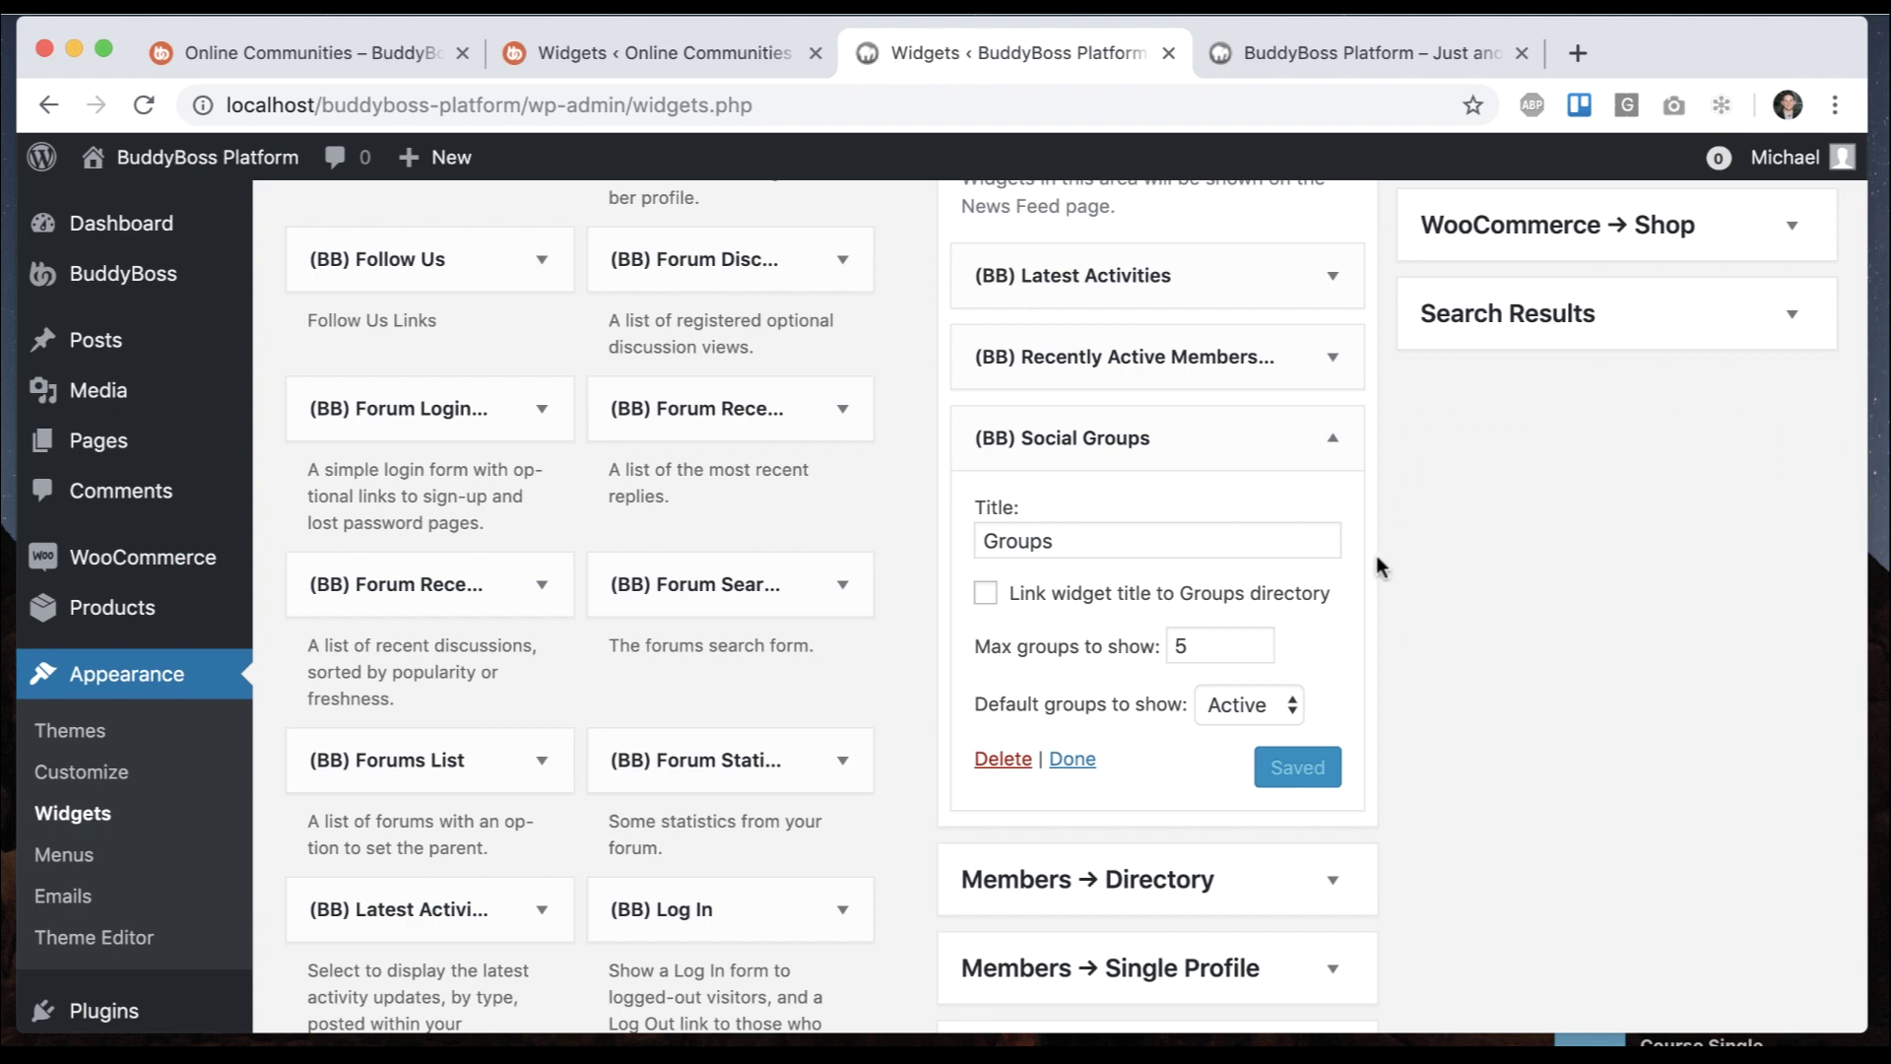
{"action": "left_click", "coordinate": [1276, 24]}
{"action": "left_click", "coordinate": [146, 104]}
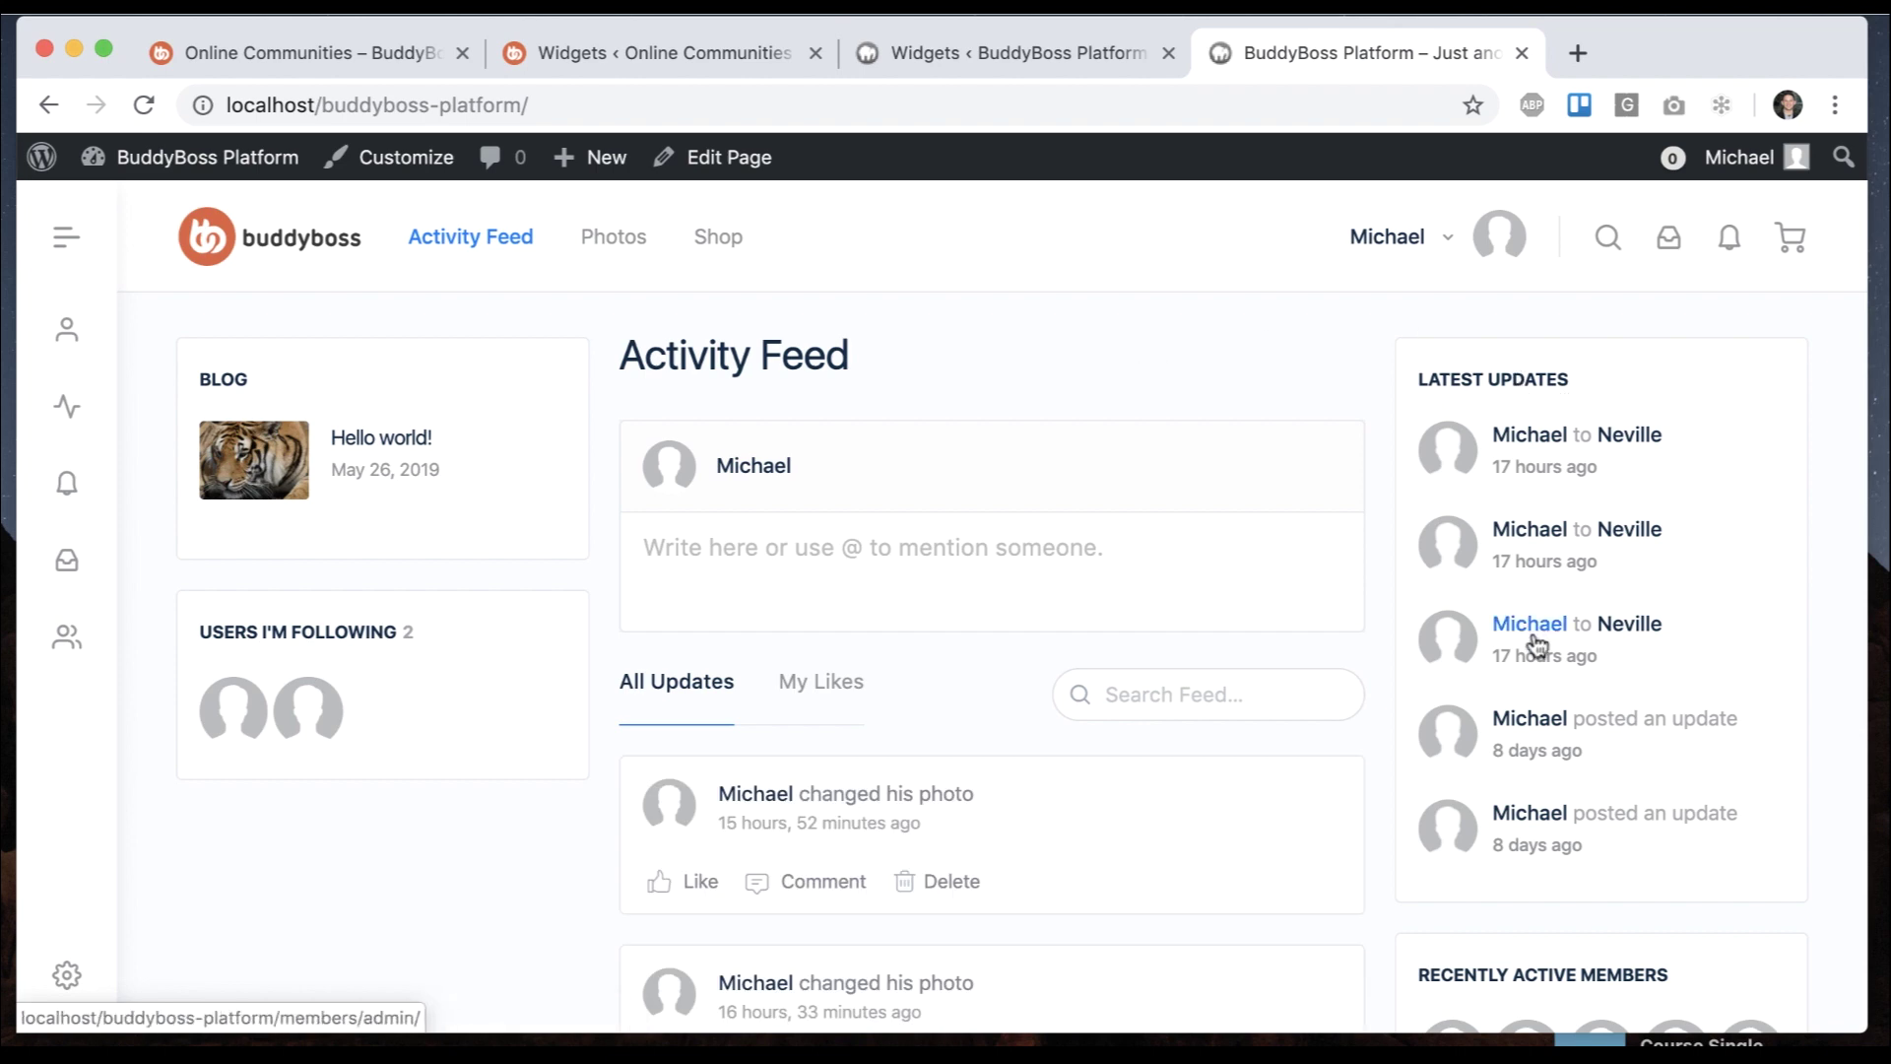
Compare the local feed's Latest Updates, Active Members and empty Groups widgets against the demo
{"action": "left_click", "coordinate": [377, 55]}
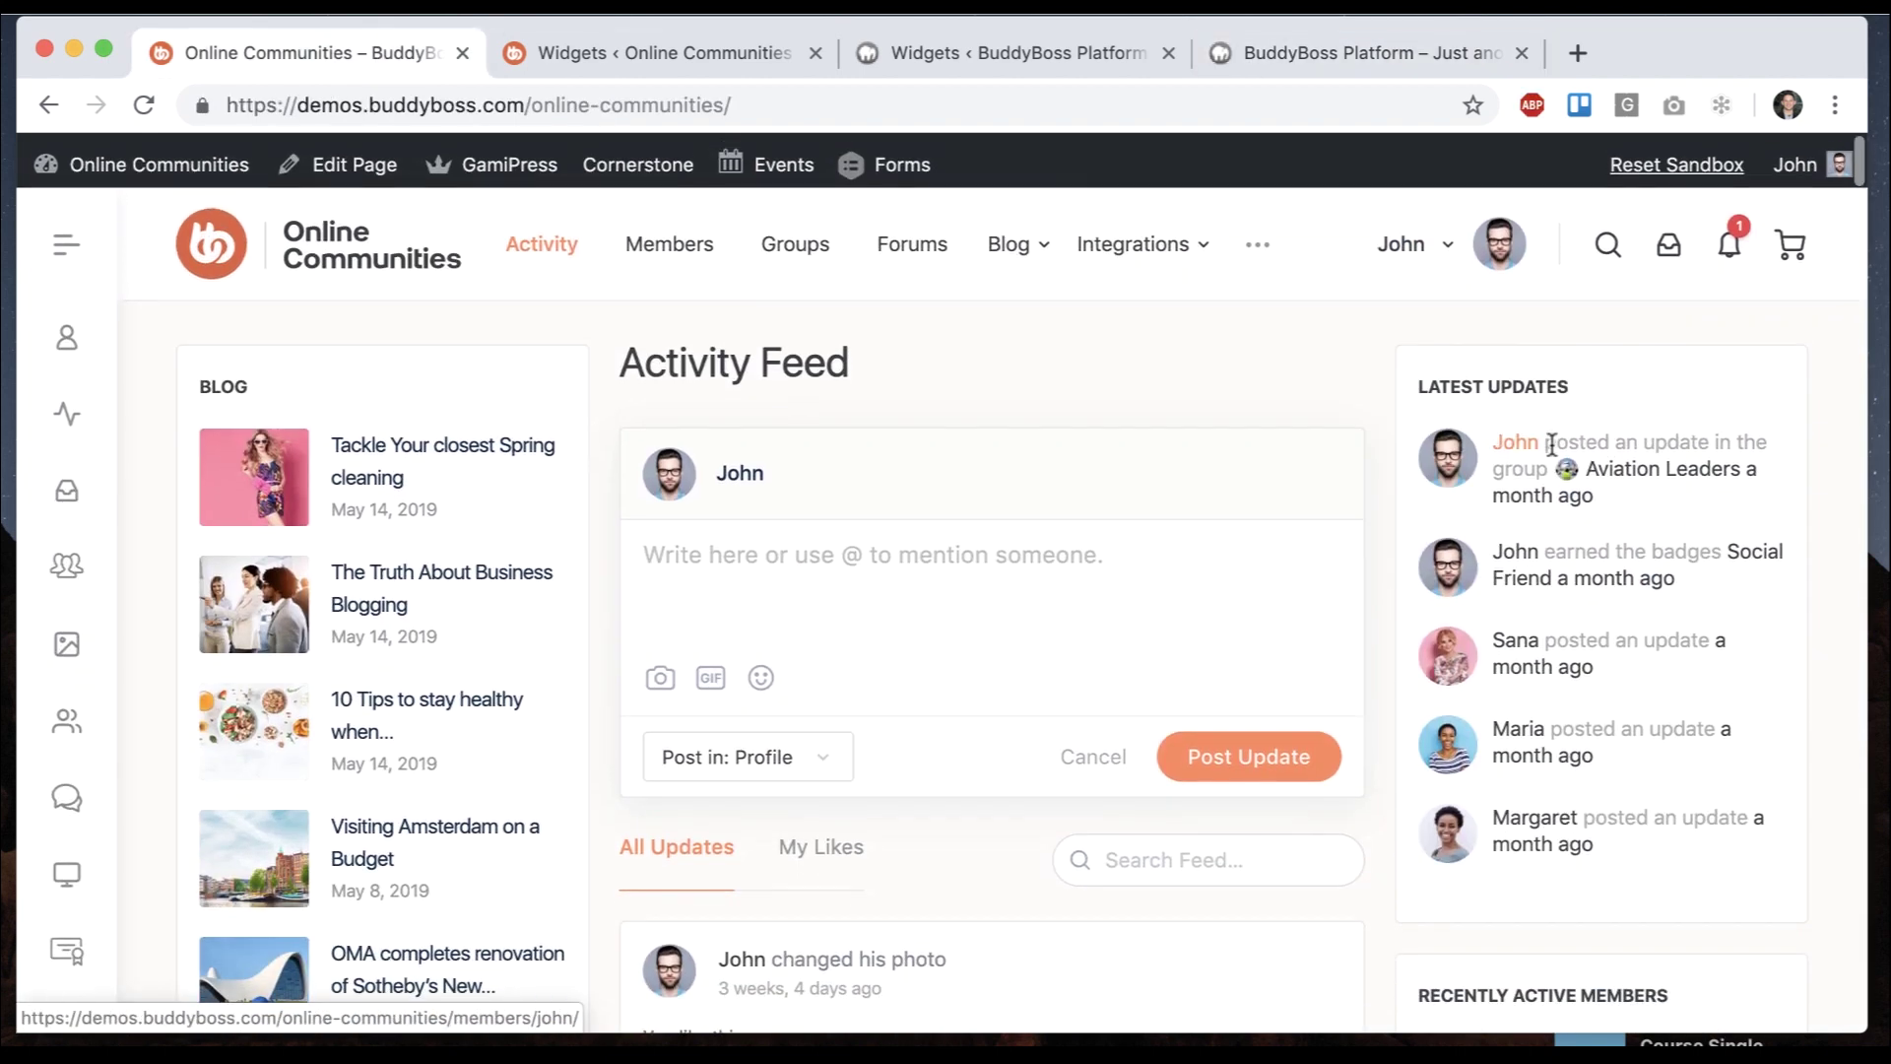
{"action": "scroll", "coordinate": [1645, 404], "scroll_direction": "down", "scroll_amount": 3}
{"action": "scroll", "coordinate": [1645, 404], "scroll_direction": "up", "scroll_amount": 3}
{"action": "scroll", "coordinate": [1645, 404], "scroll_direction": "down", "scroll_amount": 5}
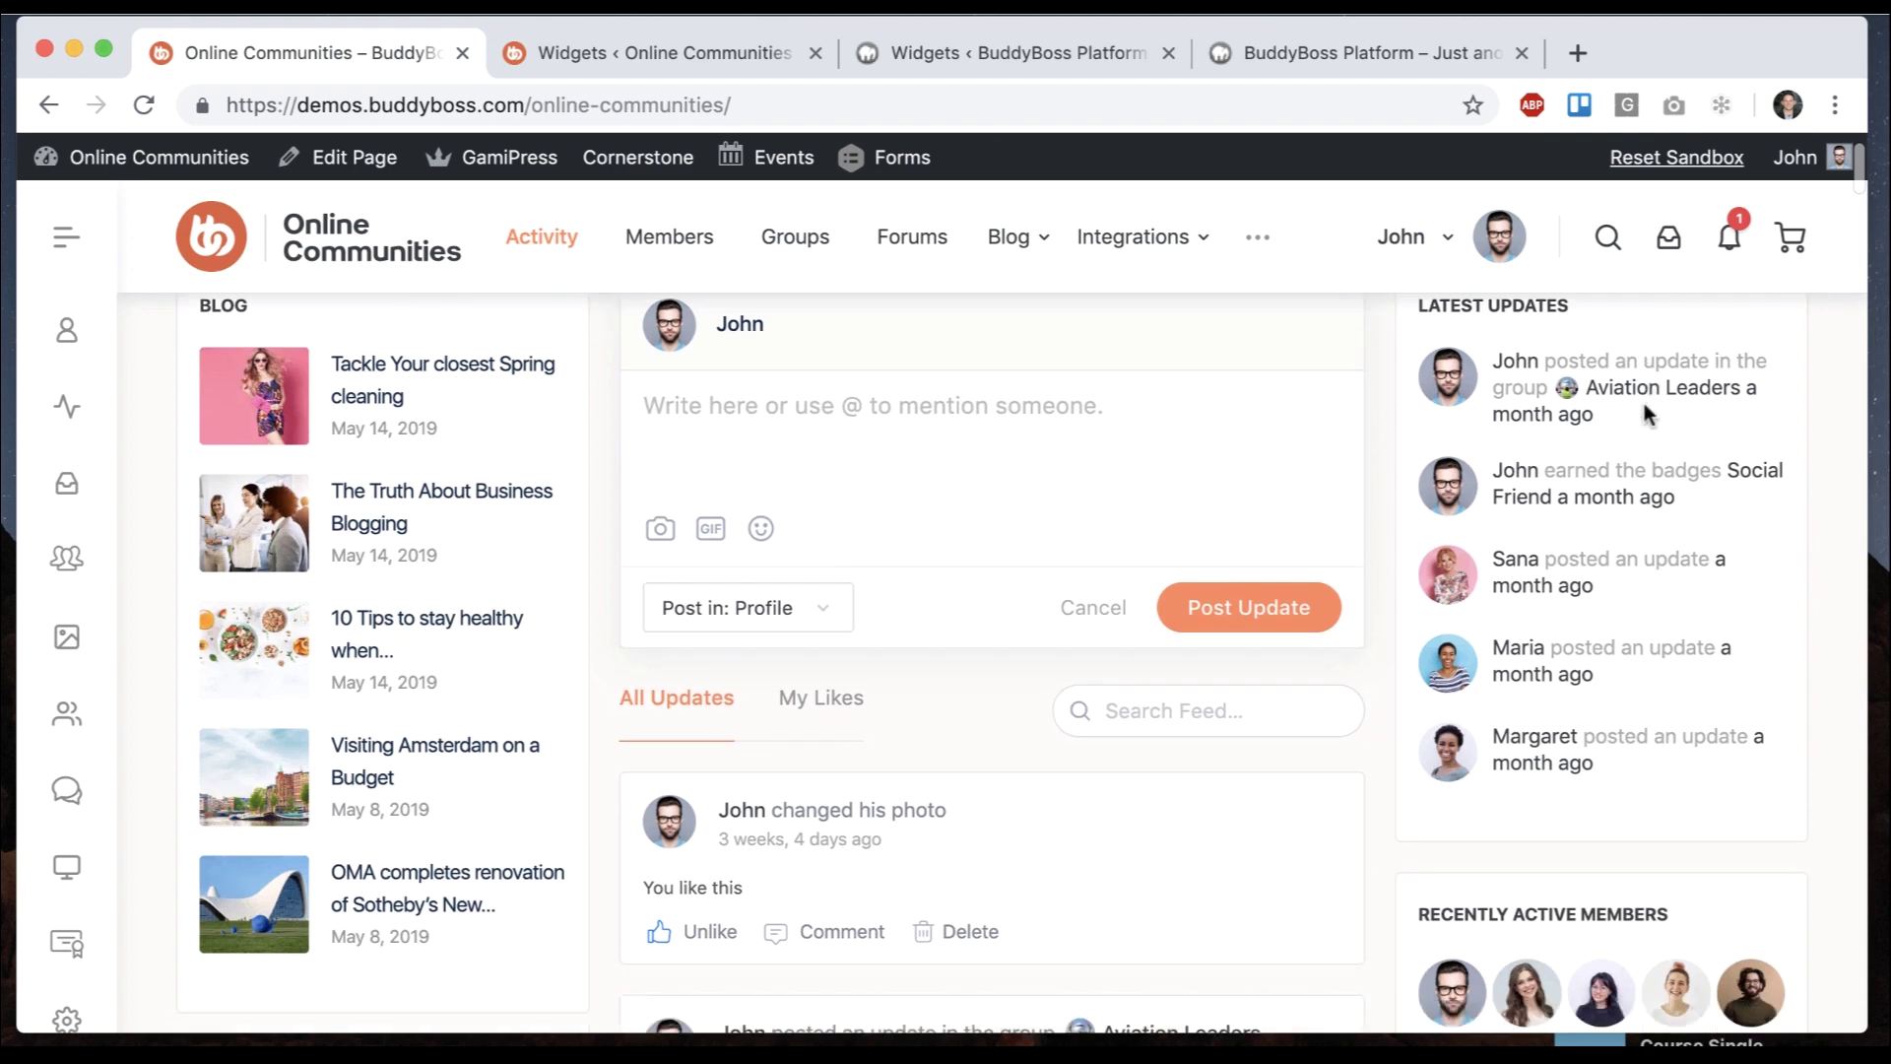
{"action": "left_click", "coordinate": [1296, 55]}
{"action": "scroll", "coordinate": [1350, 617], "scroll_direction": "down", "scroll_amount": 5}
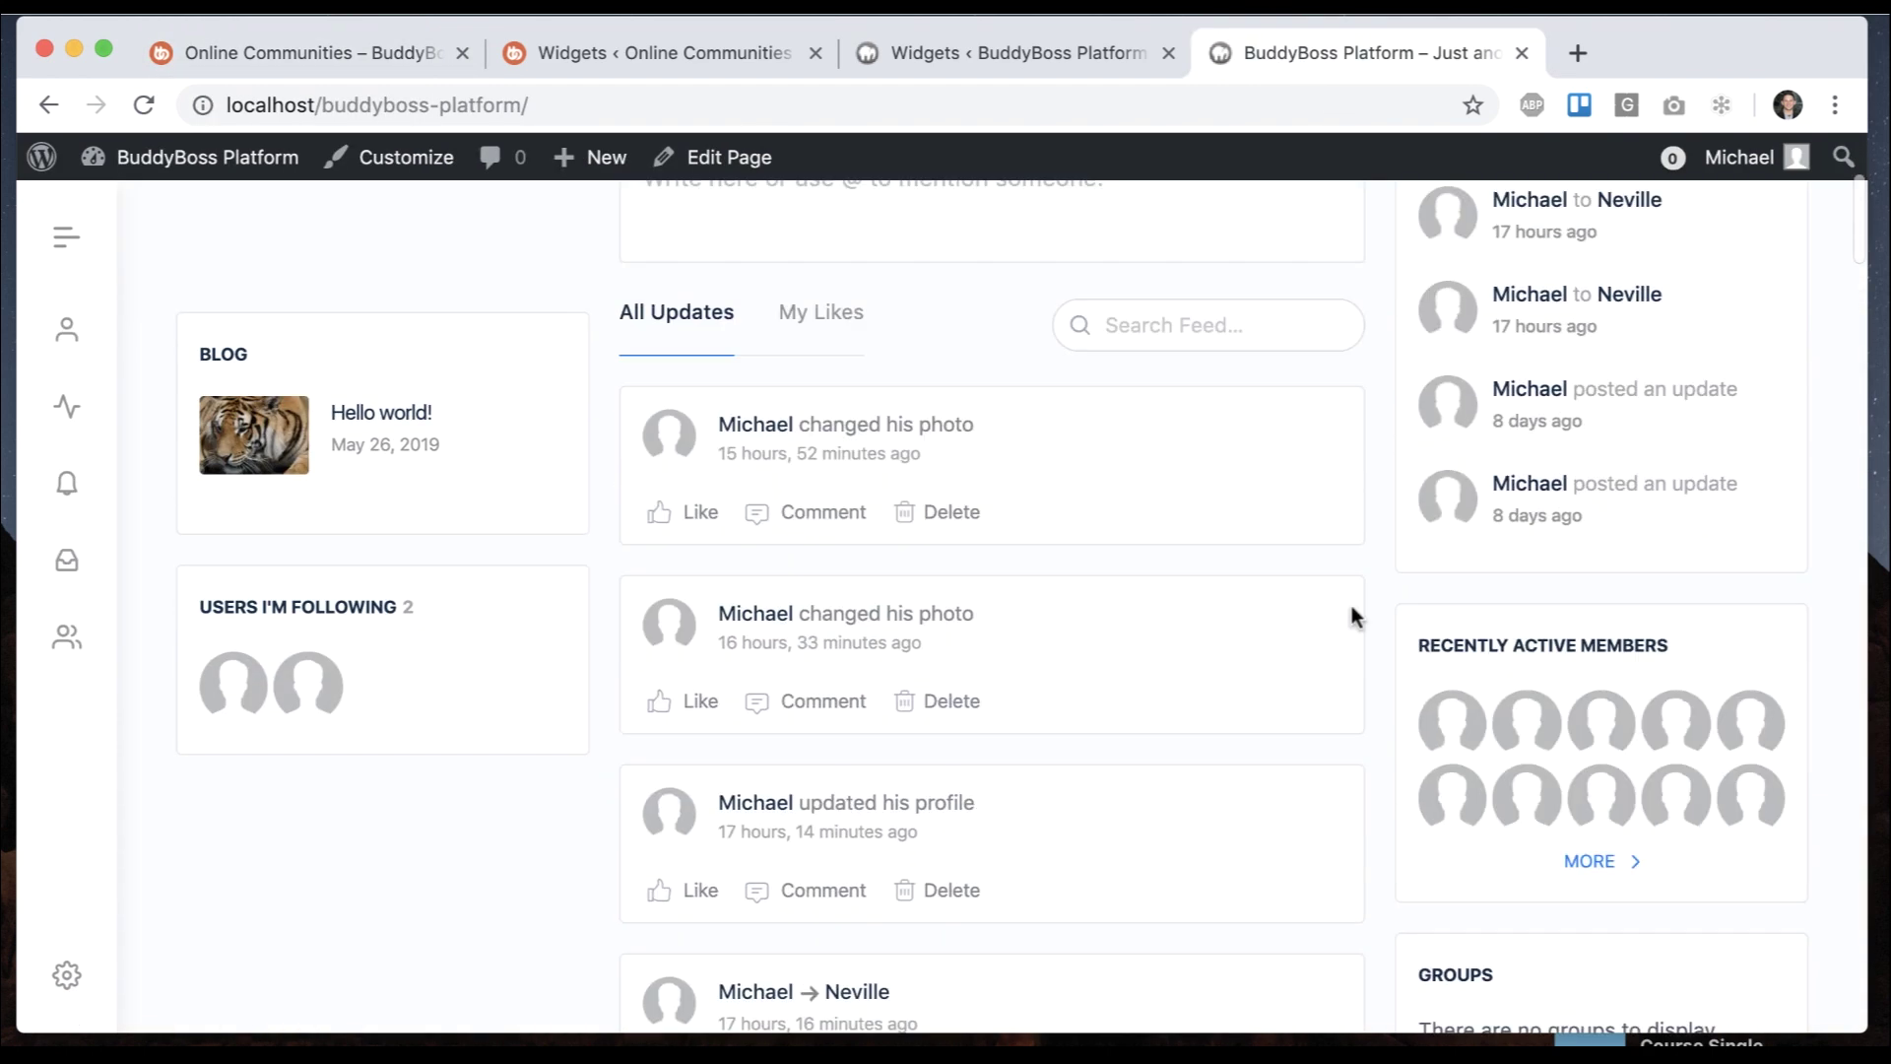
{"action": "scroll", "coordinate": [1401, 388], "scroll_direction": "down", "scroll_amount": 5}
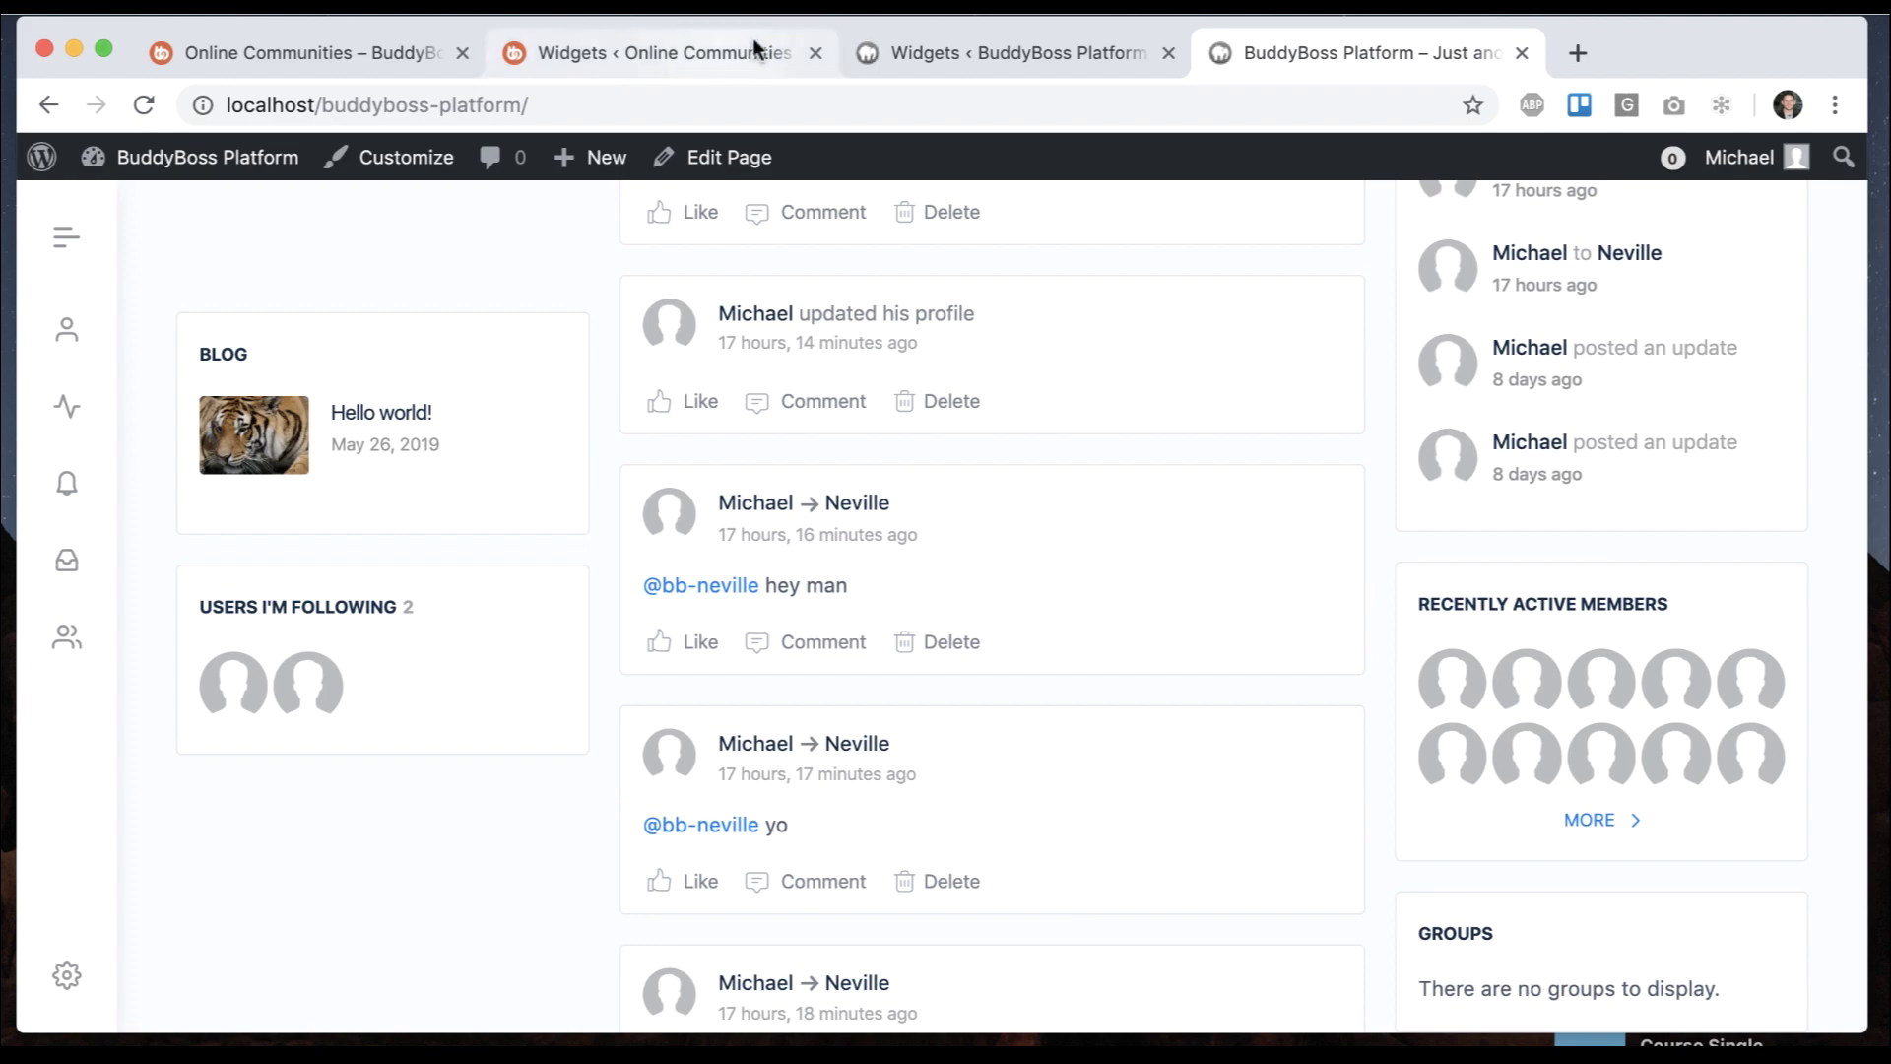
{"action": "left_click", "coordinate": [888, 47]}
{"action": "right_click", "coordinate": [430, 588]}
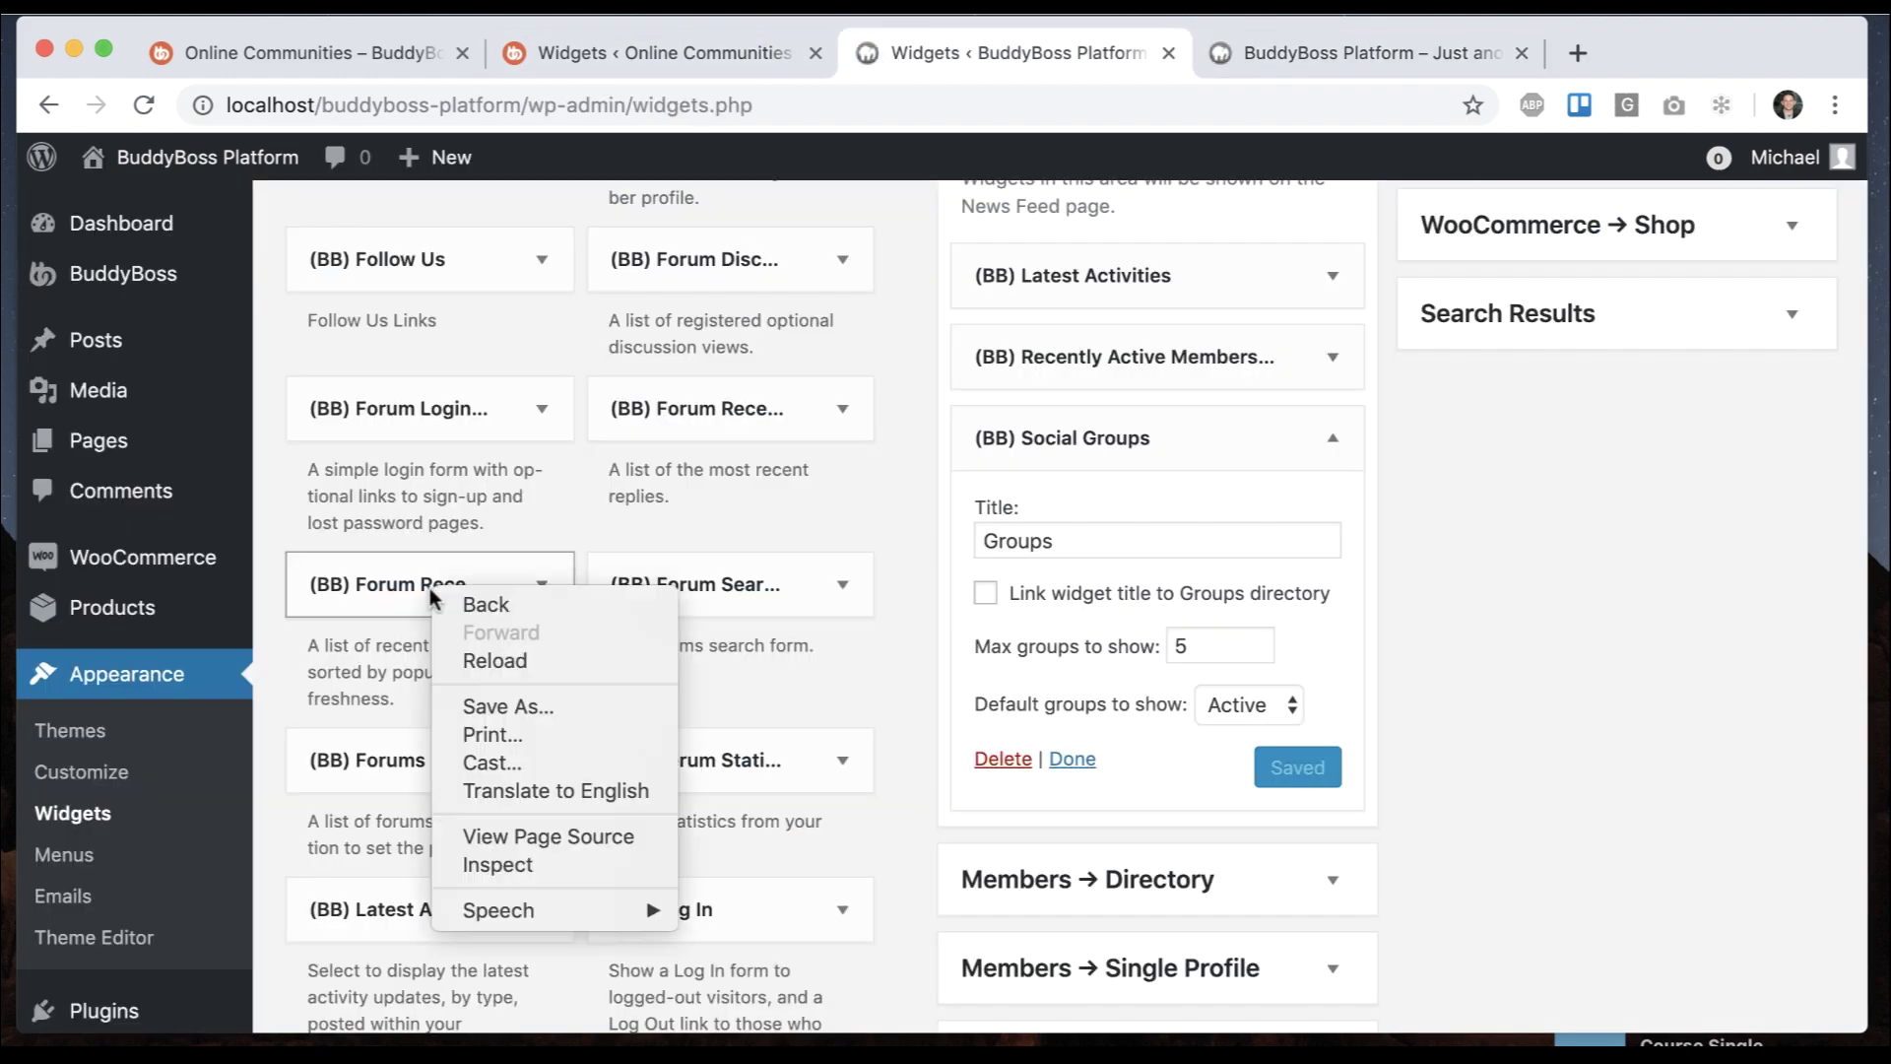
Import the default Groups data from BuddyBoss Tools, creating 8 social groups
{"action": "left_click", "coordinate": [340, 589]}
{"action": "scroll", "coordinate": [340, 589], "scroll_direction": "up", "scroll_amount": 5}
{"action": "mouse_move", "coordinate": [228, 303]}
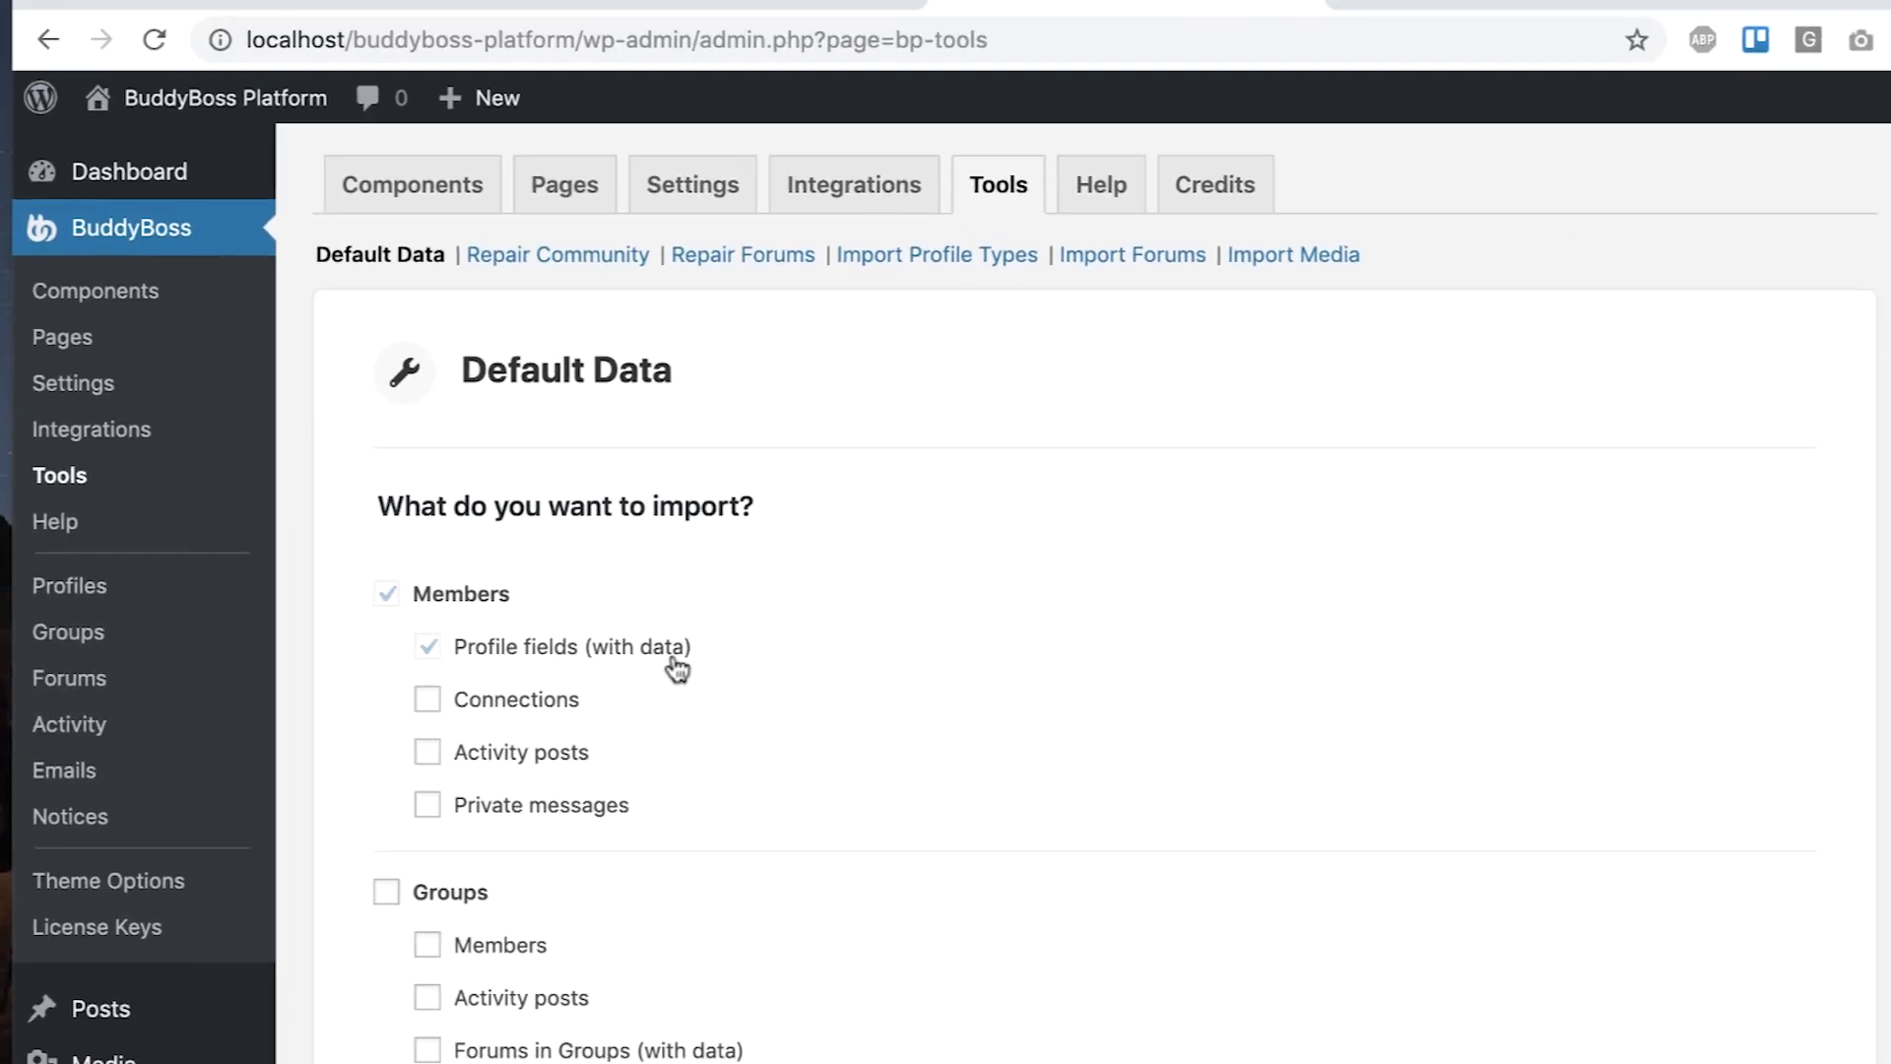
{"action": "scroll", "coordinate": [605, 652], "scroll_direction": "down", "scroll_amount": 5}
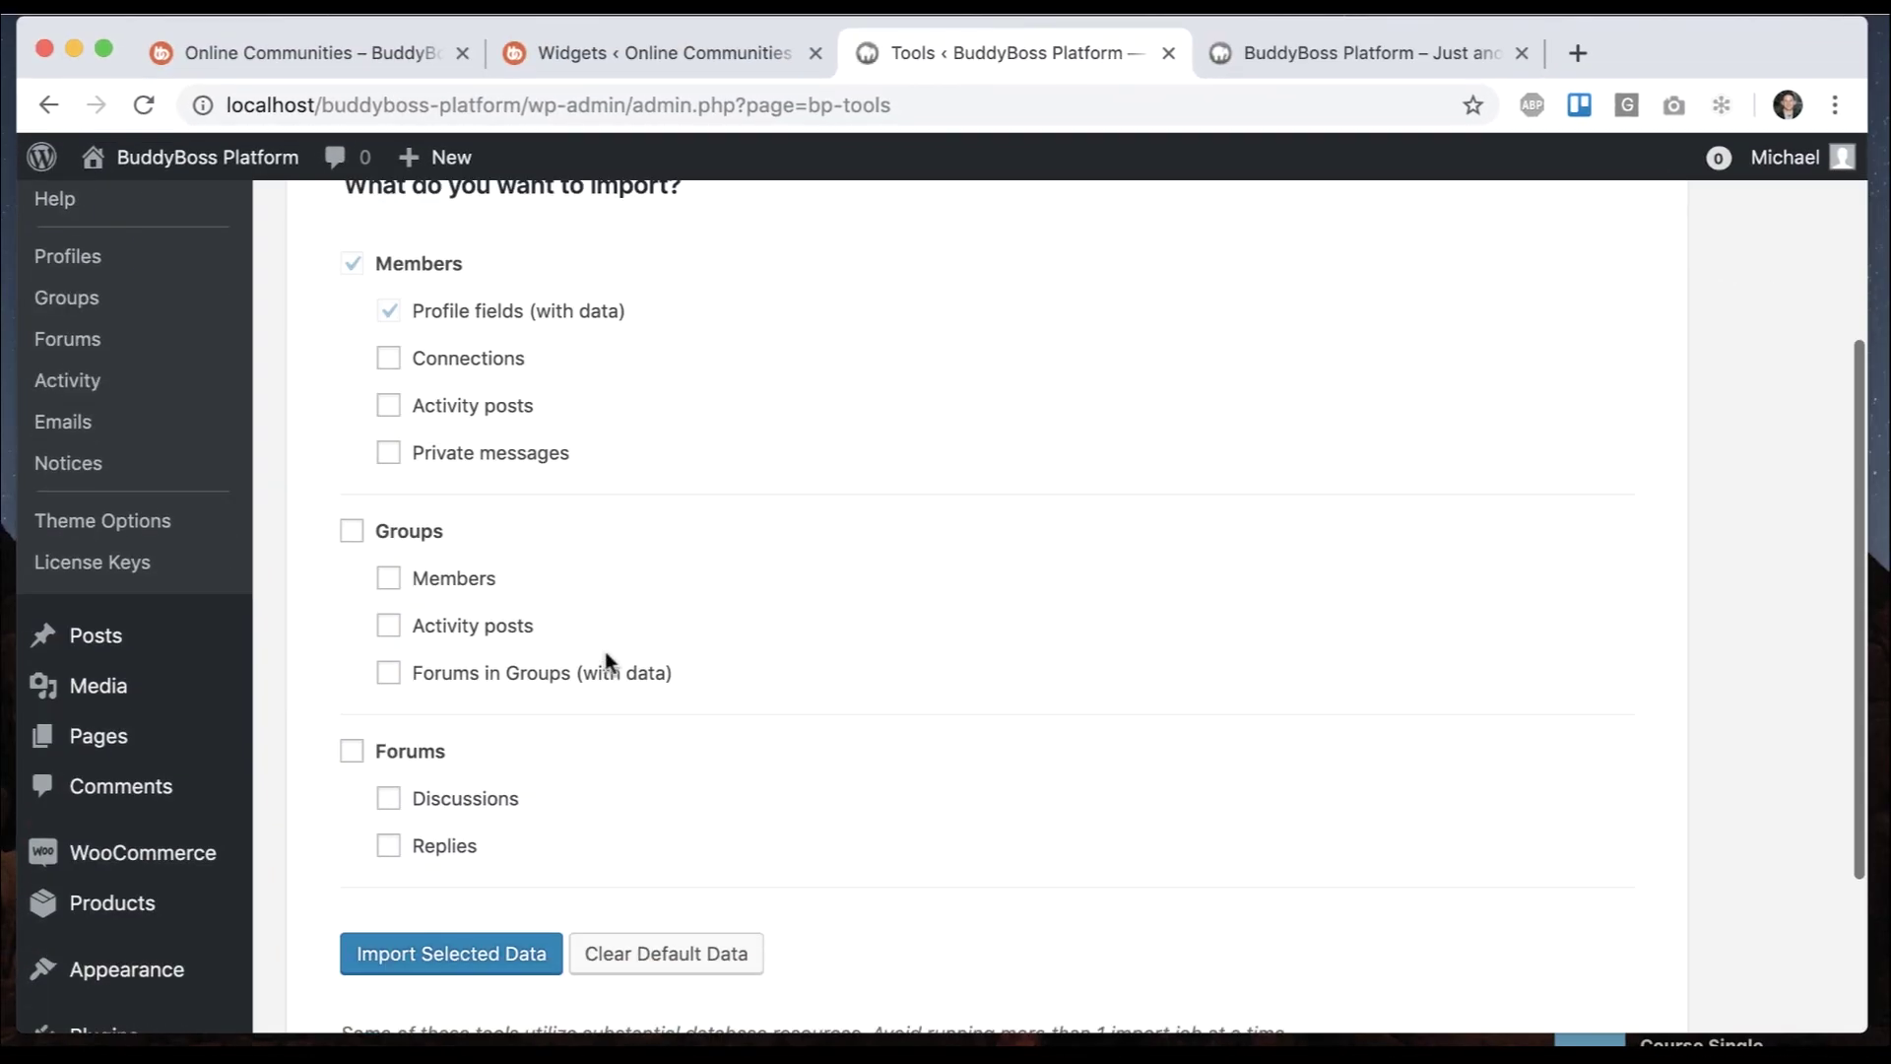
{"action": "left_click", "coordinate": [417, 538]}
{"action": "left_click", "coordinate": [463, 947]}
{"action": "left_click", "coordinate": [1173, 341]}
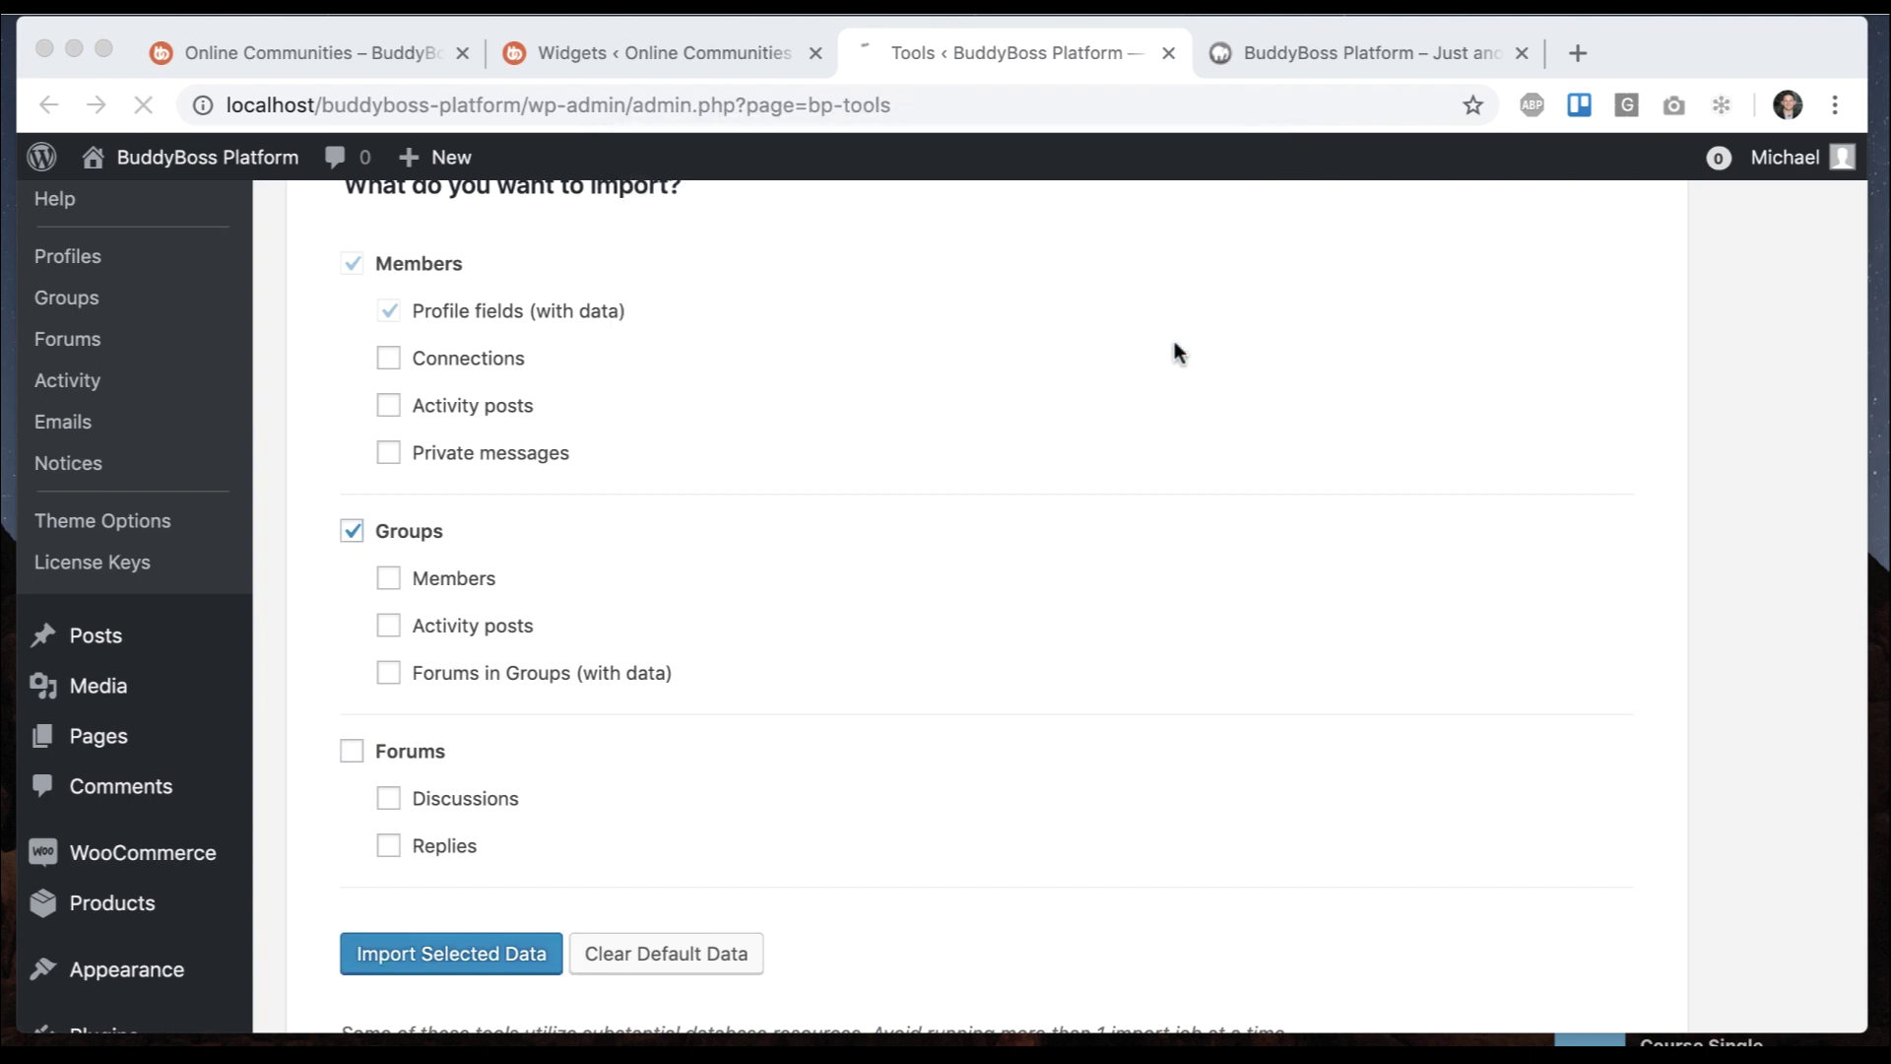
Reload the local Activity Feed to see Nature Lovers, Architecture and other groups listed
{"action": "left_click", "coordinate": [1255, 61]}
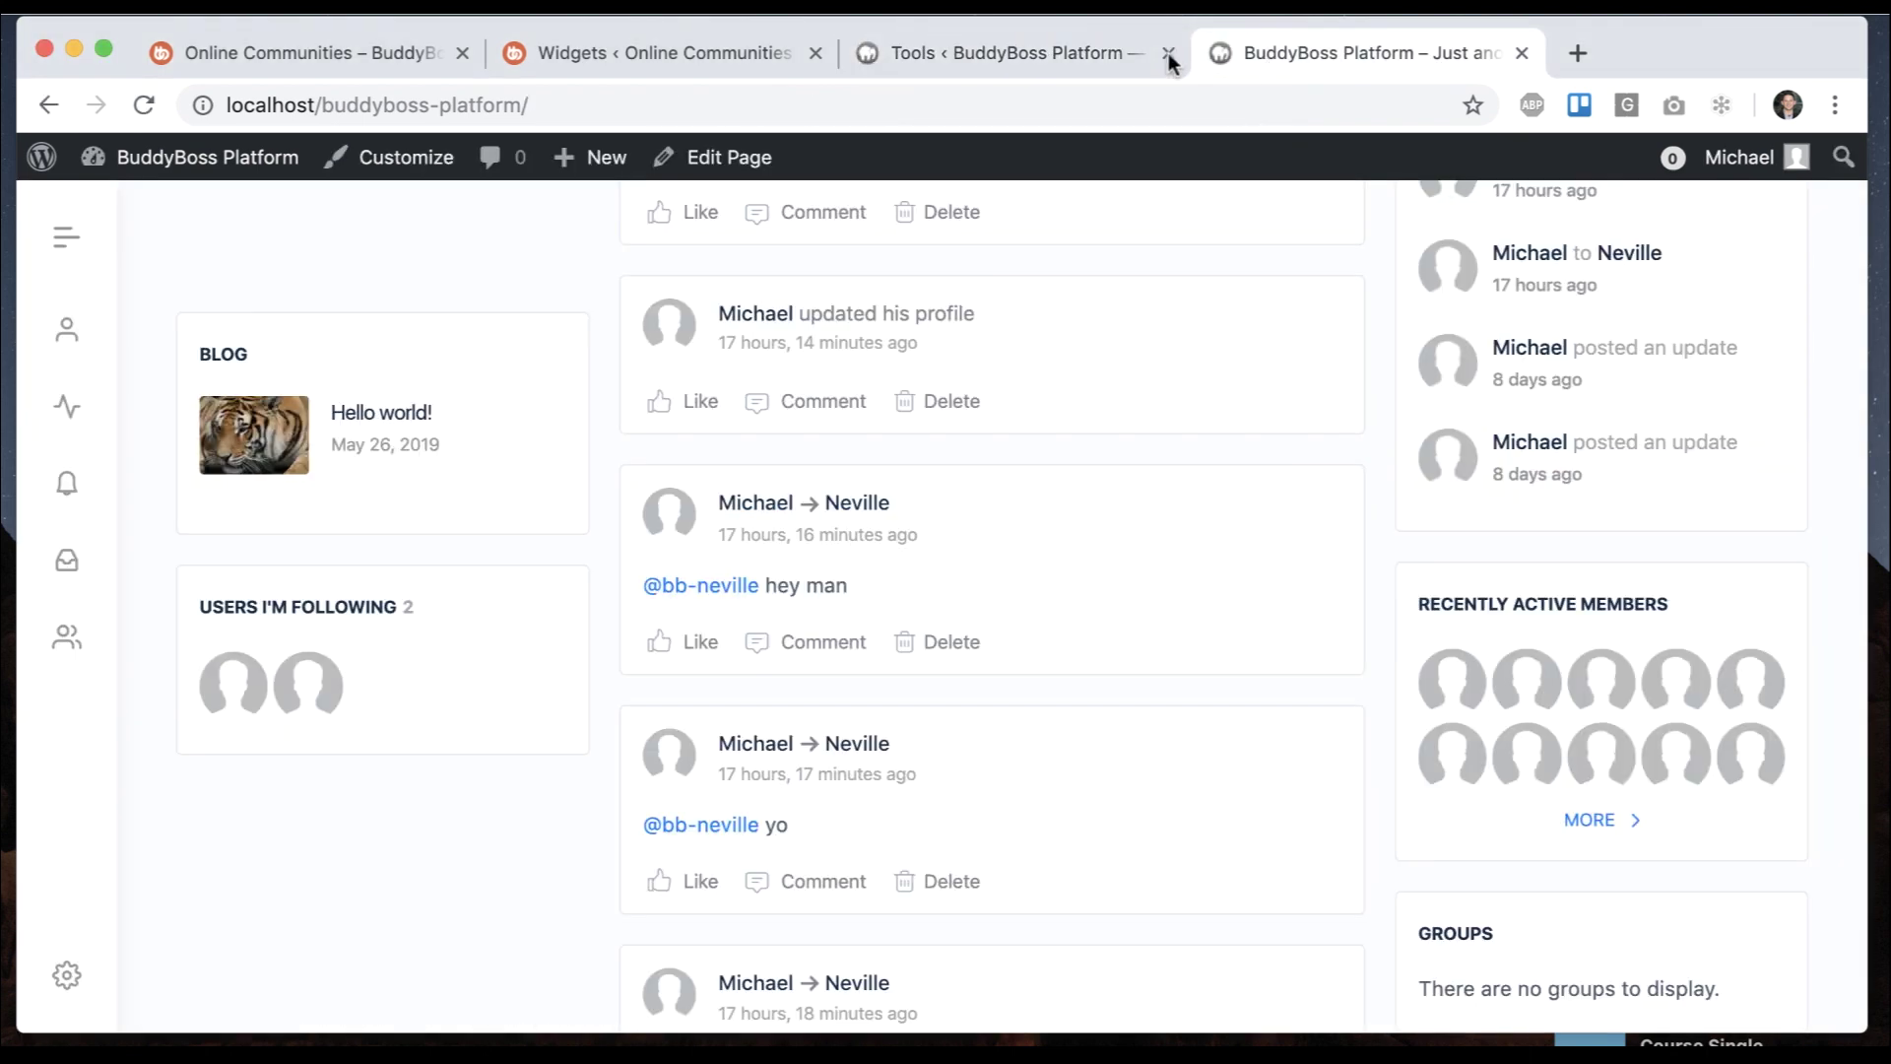
{"action": "left_click", "coordinate": [148, 106]}
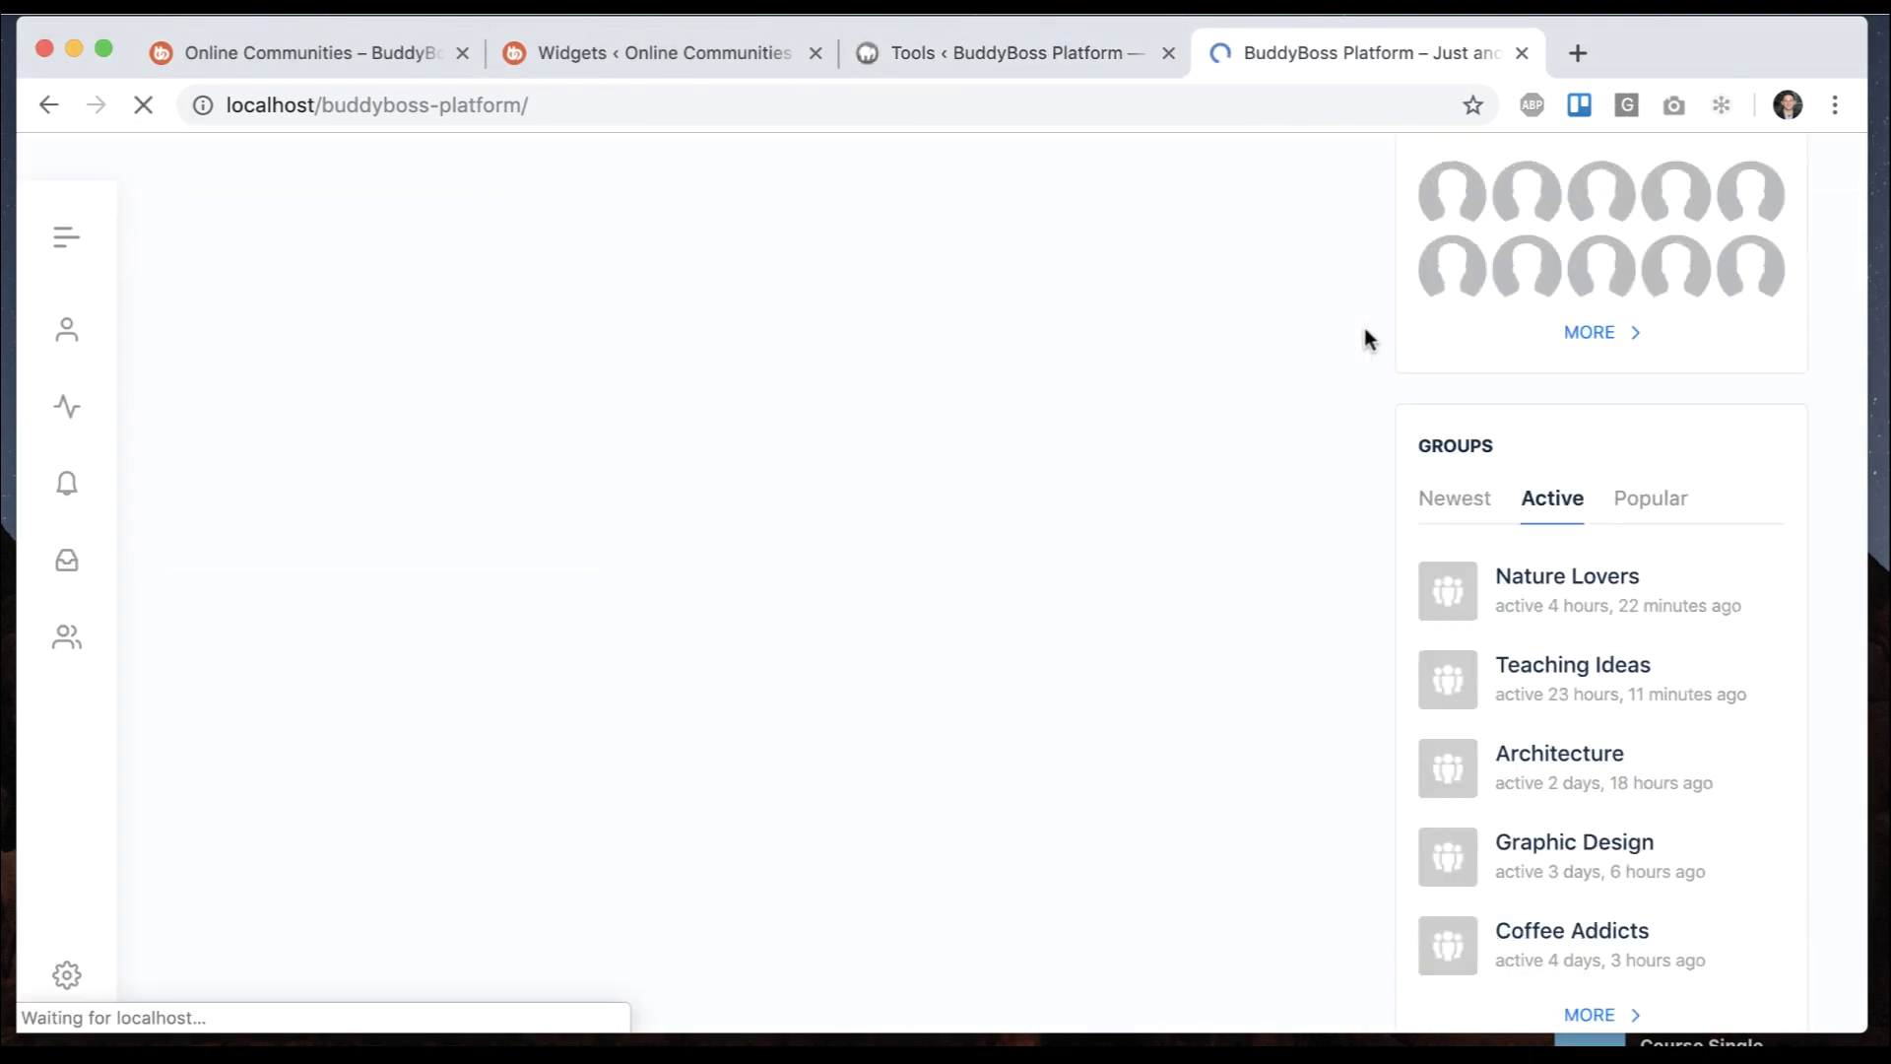
{"action": "scroll", "coordinate": [1576, 749], "scroll_direction": "down", "scroll_amount": 10}
{"action": "scroll", "coordinate": [995, 361], "scroll_direction": "up", "scroll_amount": 20}
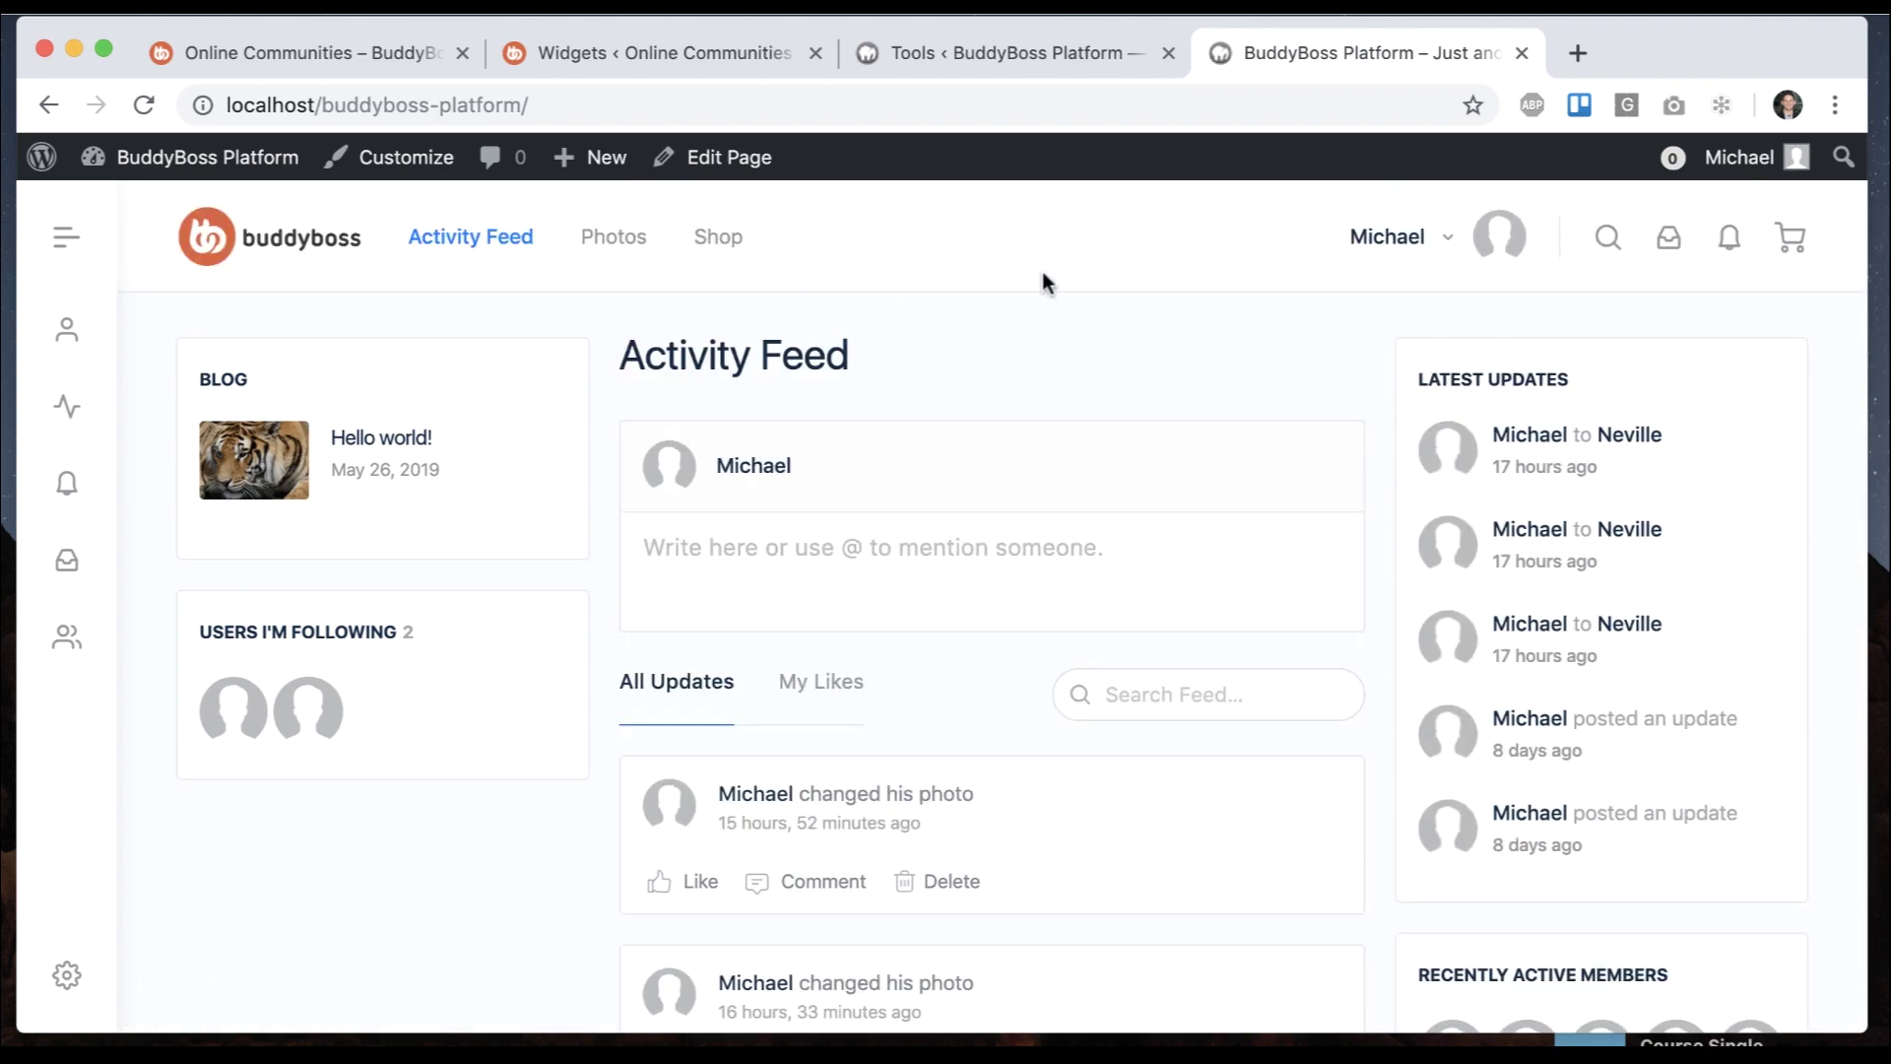
{"action": "left_click", "coordinate": [953, 51]}
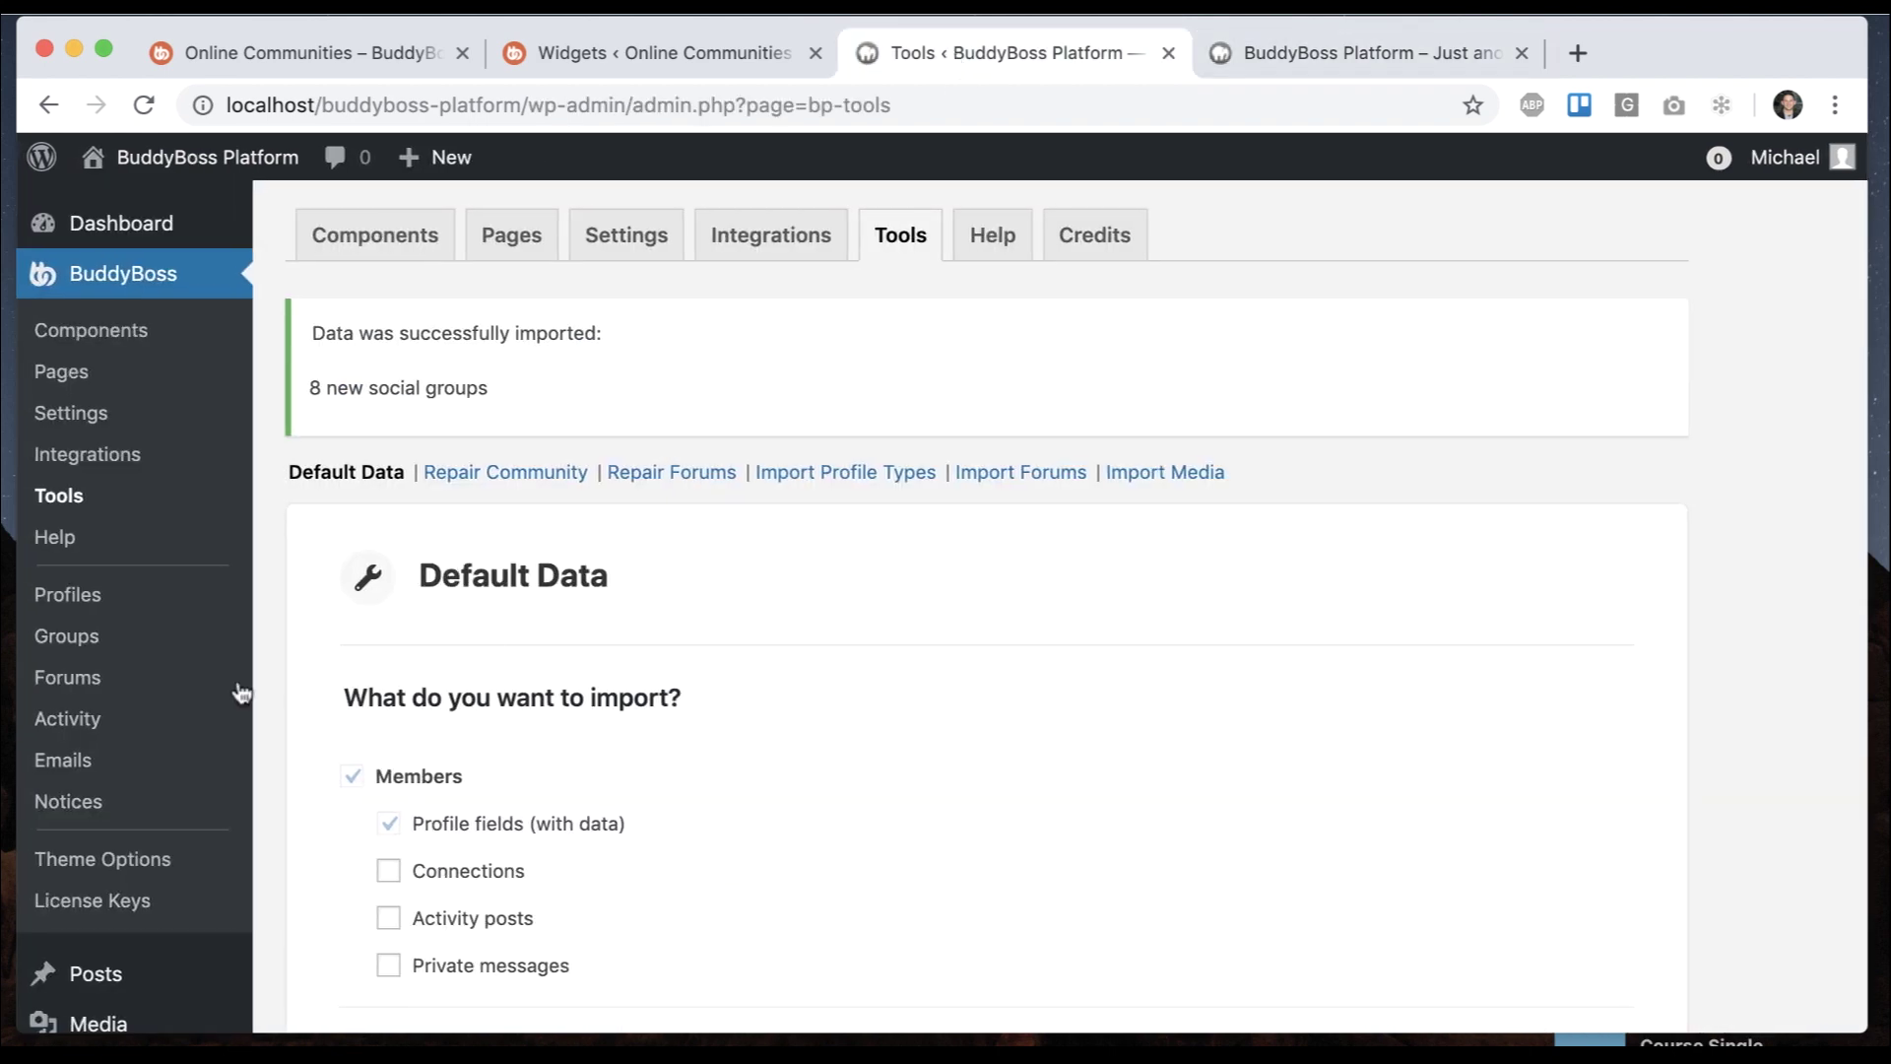
Turn on Sticky Header in BuddyBoss Theme Options → Header and save
{"action": "left_click", "coordinate": [116, 864]}
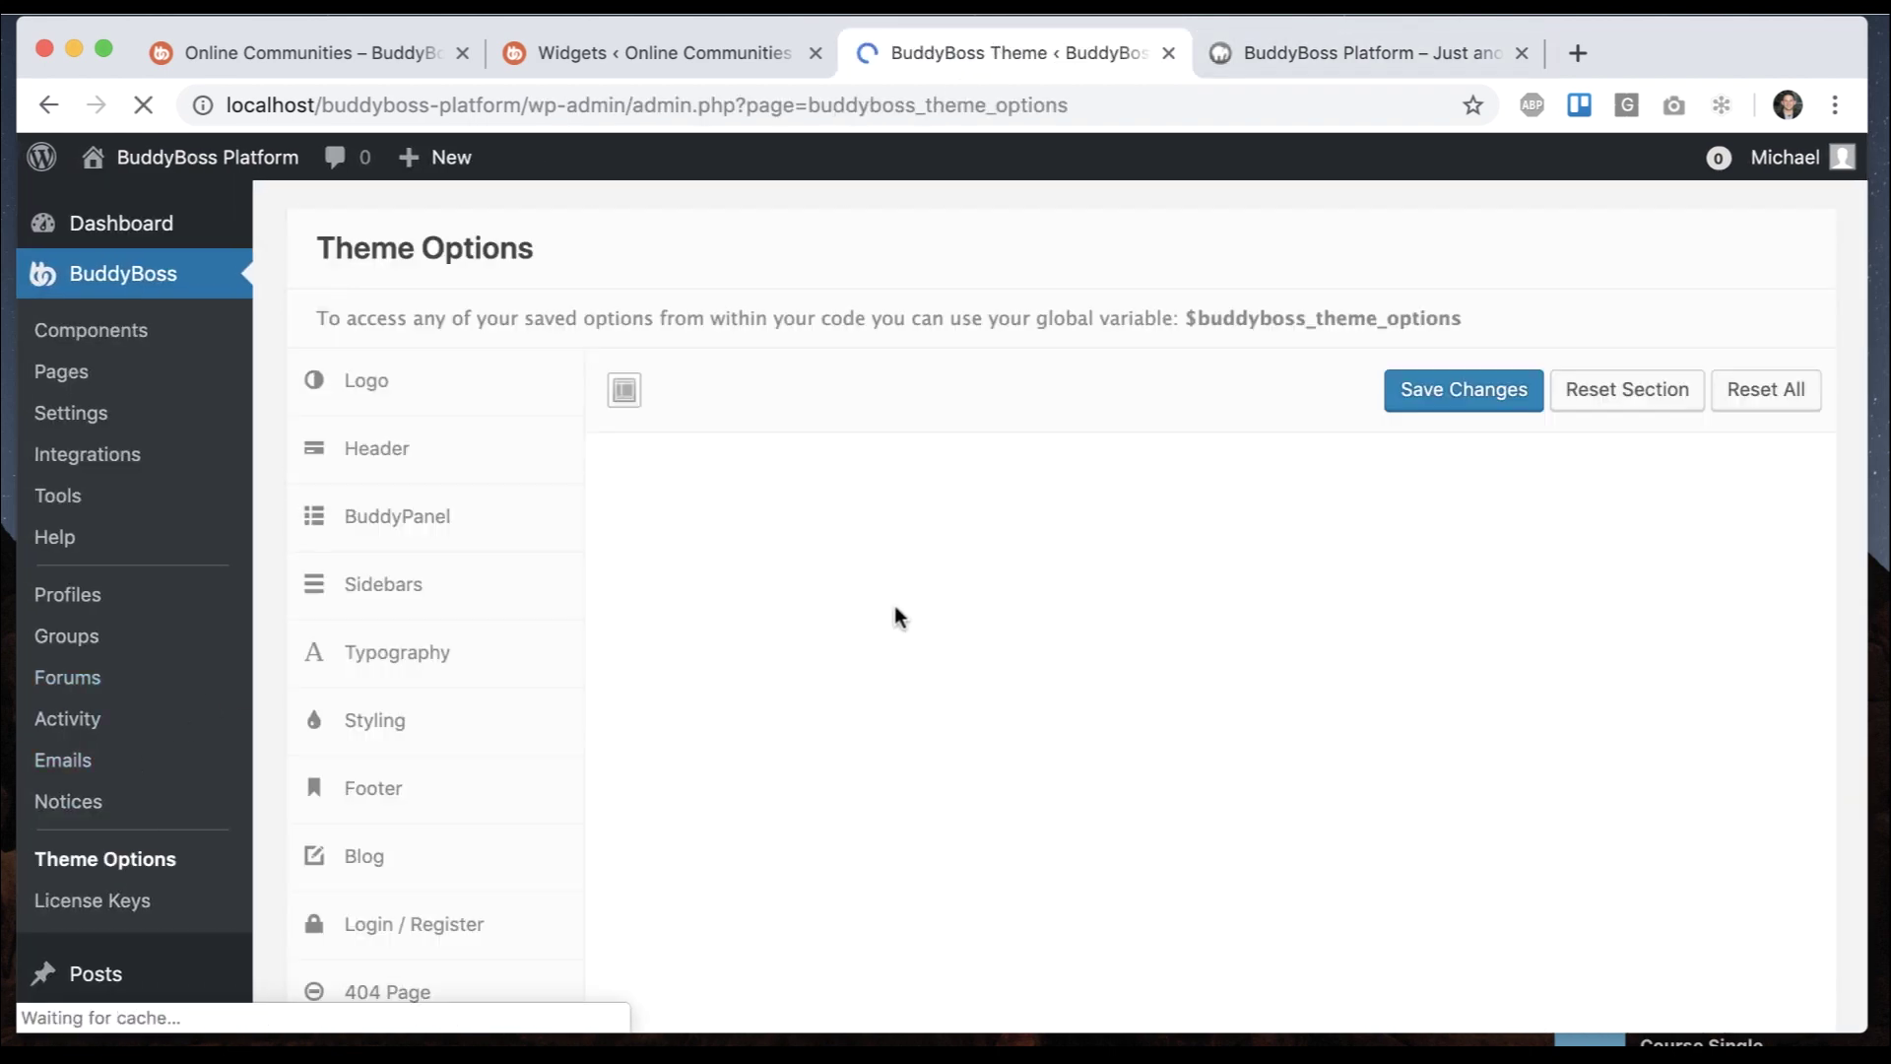
{"action": "left_click", "coordinate": [485, 453]}
{"action": "scroll", "coordinate": [1038, 624], "scroll_direction": "down", "scroll_amount": 4}
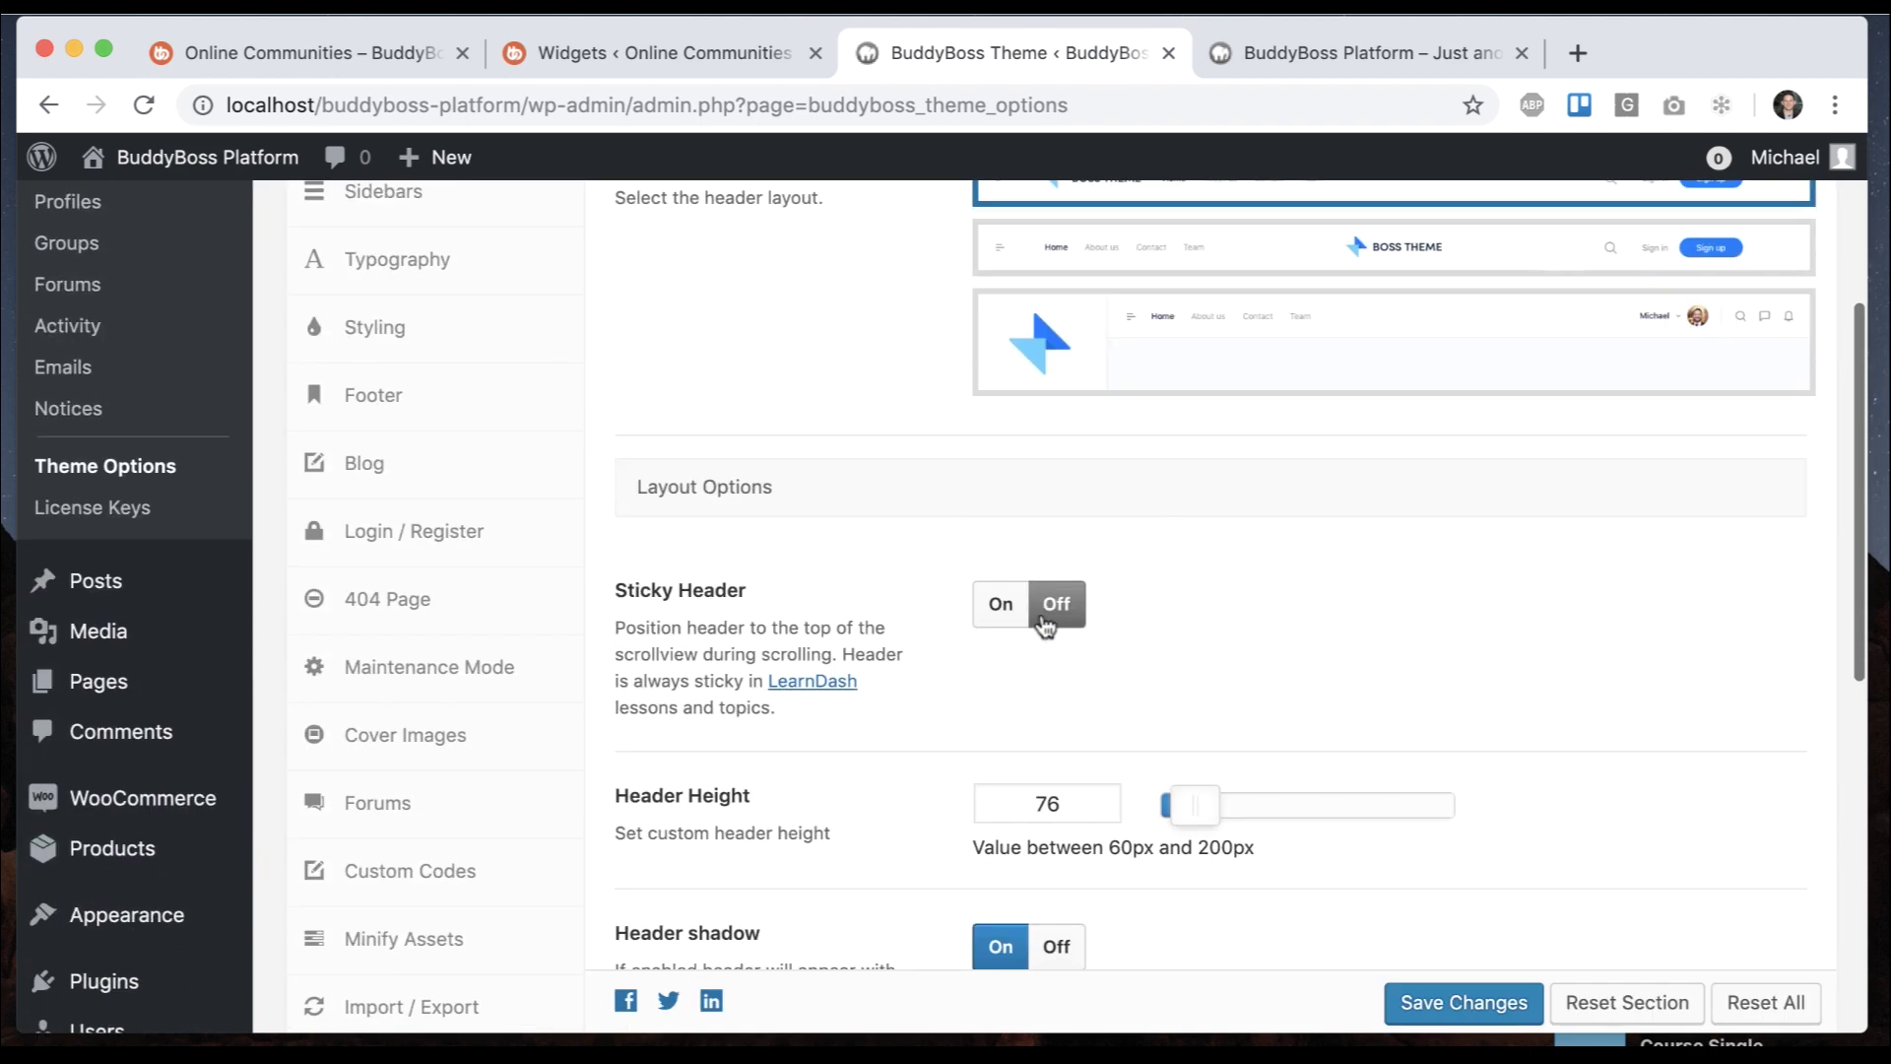
{"action": "left_click", "coordinate": [988, 596]}
{"action": "left_click", "coordinate": [1434, 1005]}
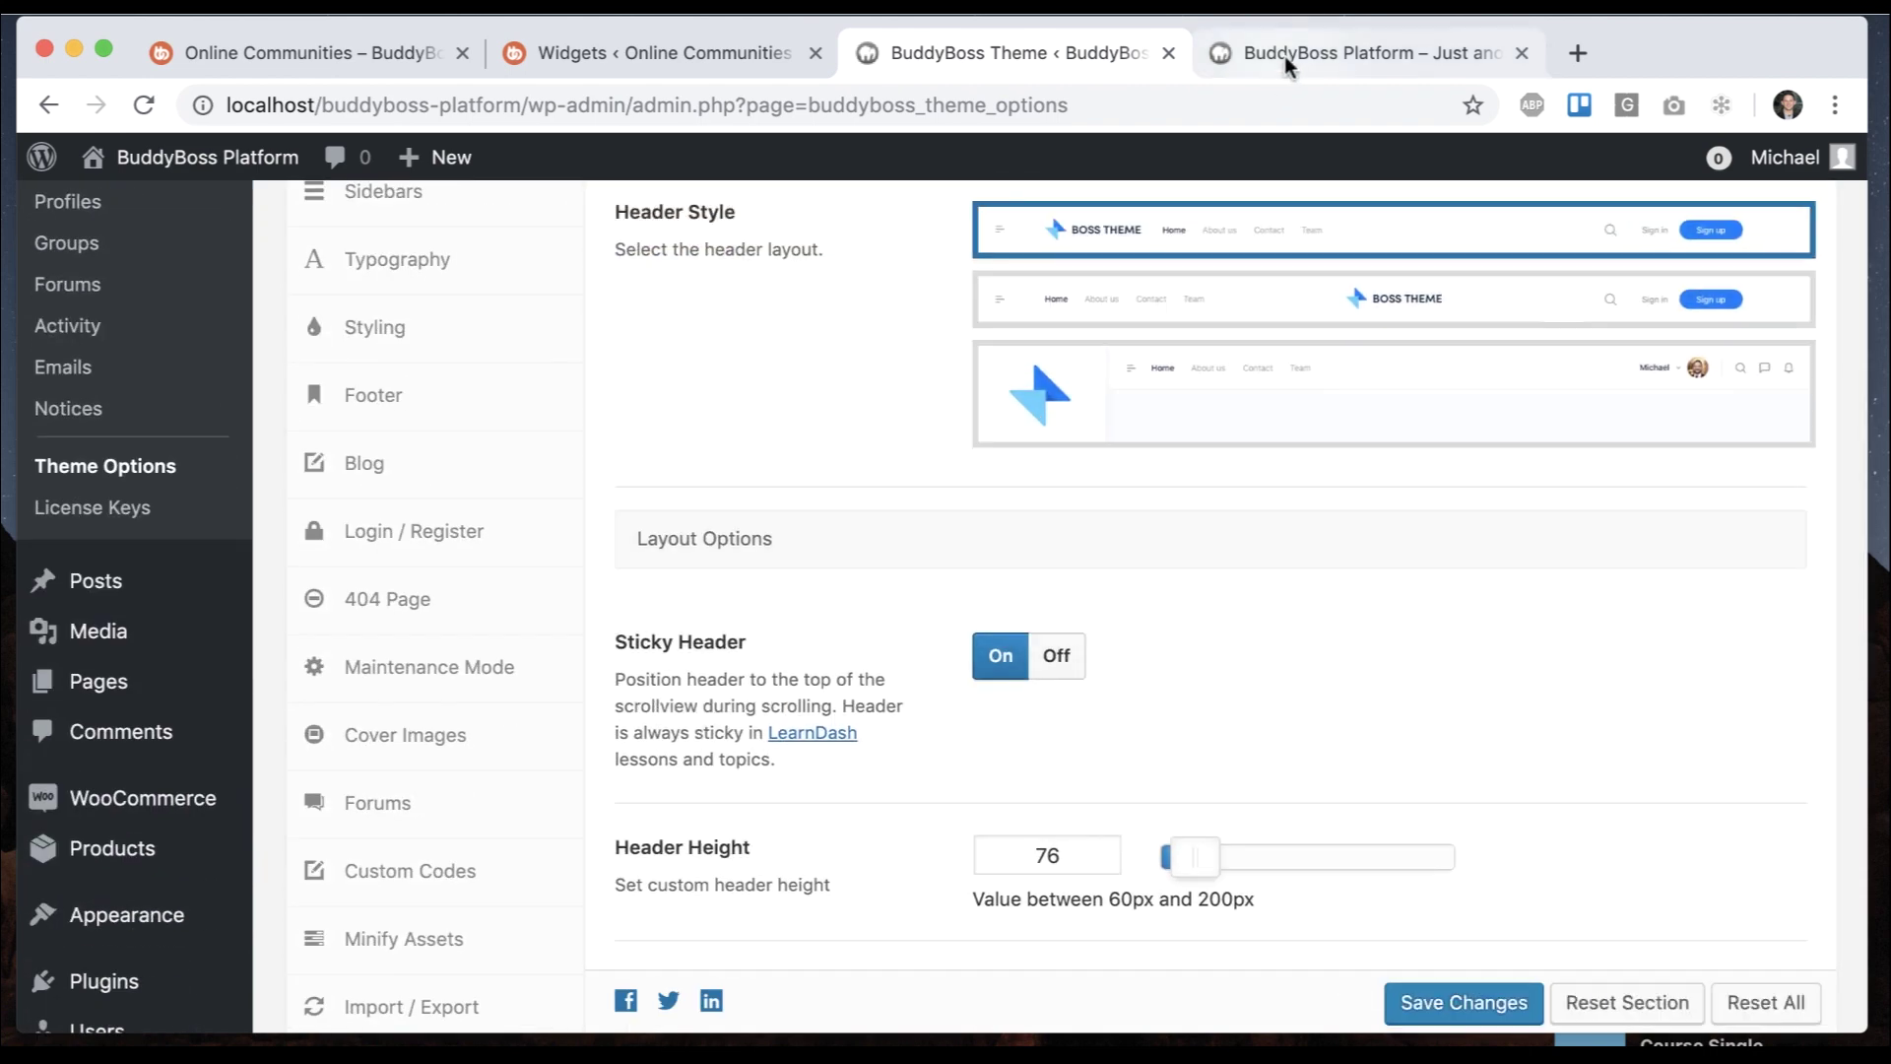
Reload the local Activity Feed and compare its sticky header with the demo
{"action": "left_click", "coordinate": [1359, 53]}
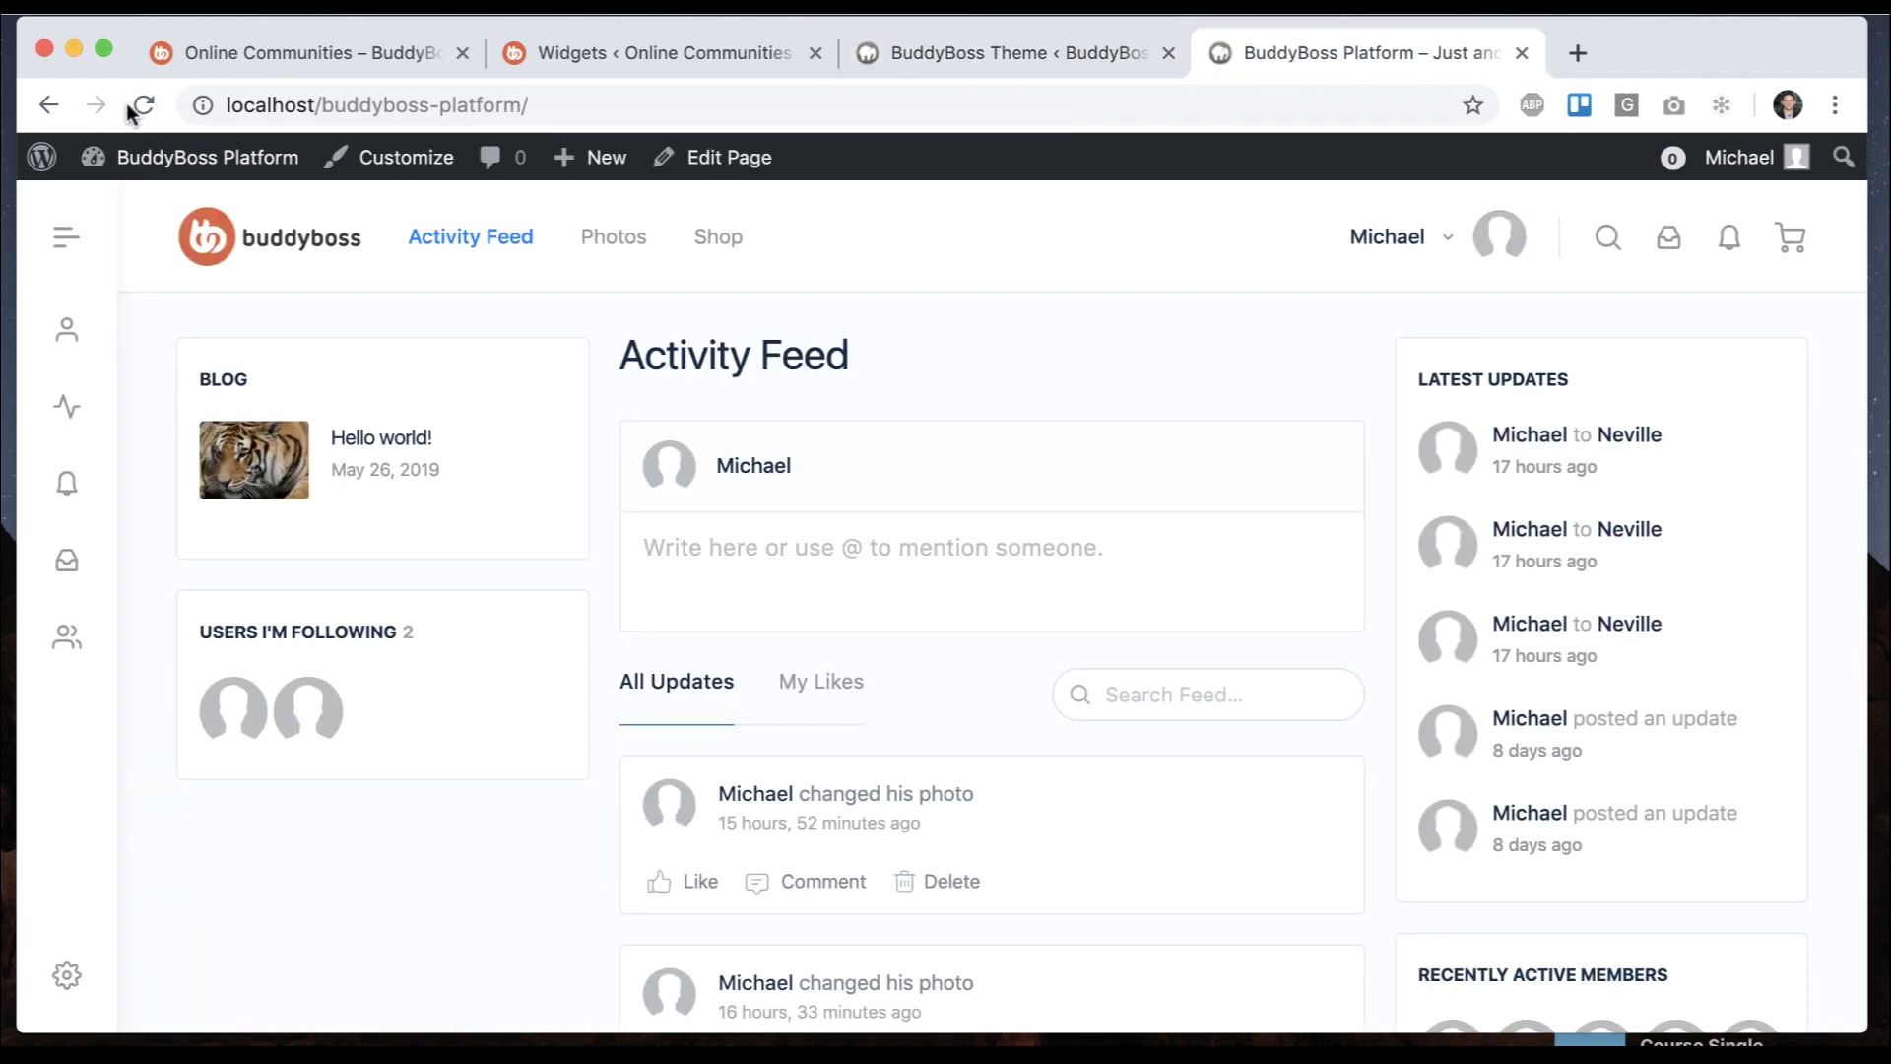
{"action": "left_click", "coordinate": [144, 105]}
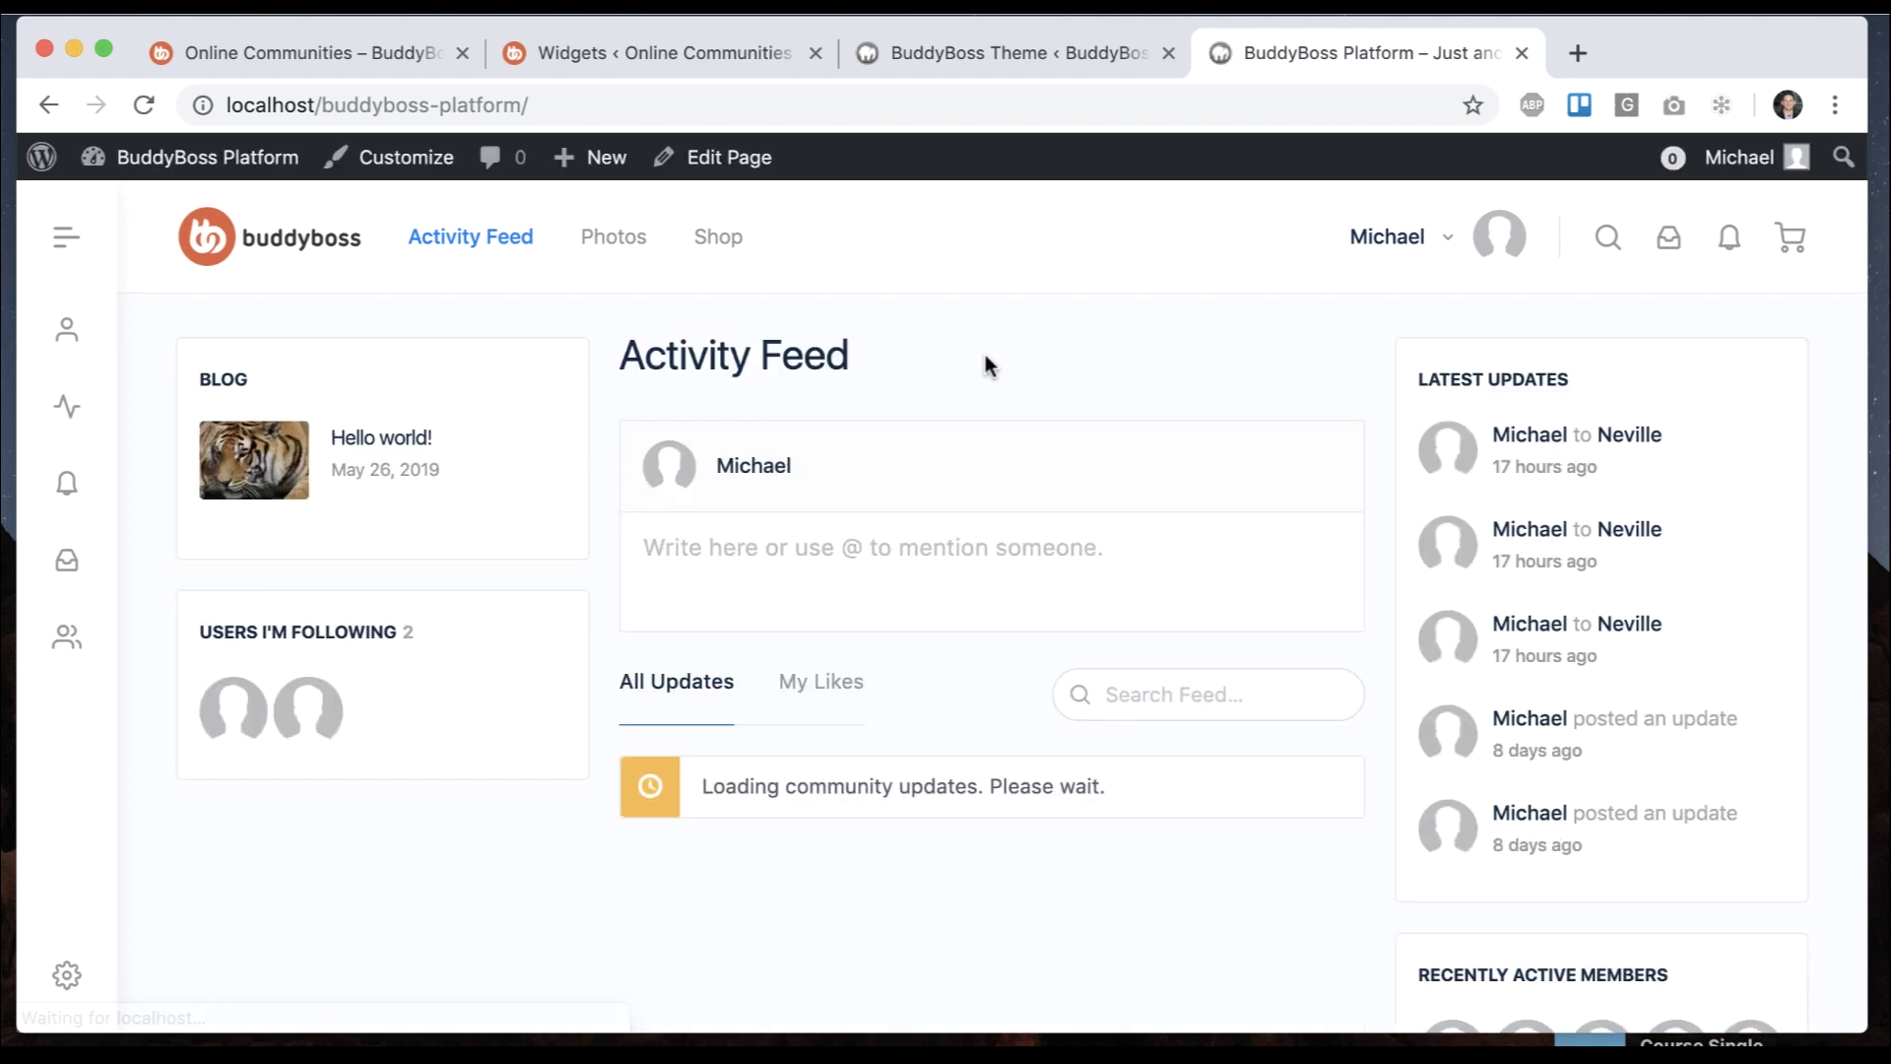
{"action": "scroll", "coordinate": [986, 359], "scroll_direction": "down", "scroll_amount": 10}
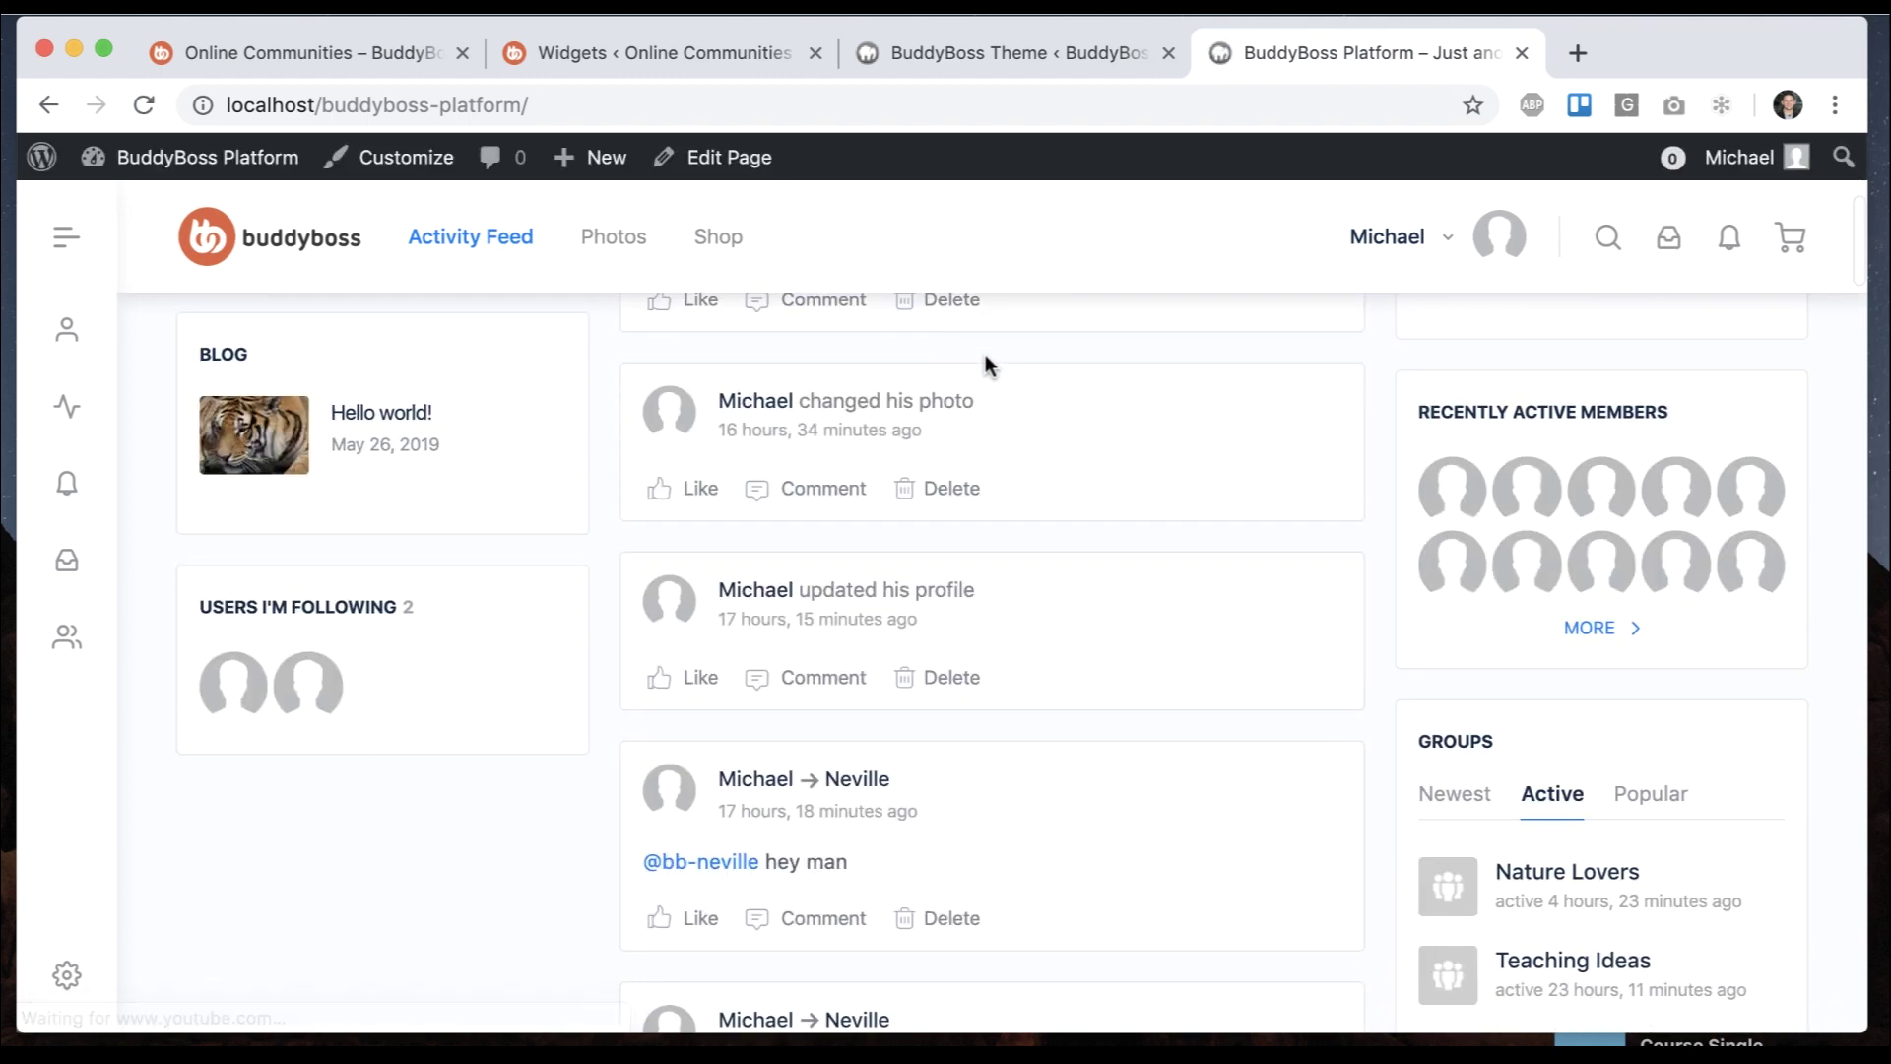
{"action": "scroll", "coordinate": [985, 354], "scroll_direction": "up", "scroll_amount": 10}
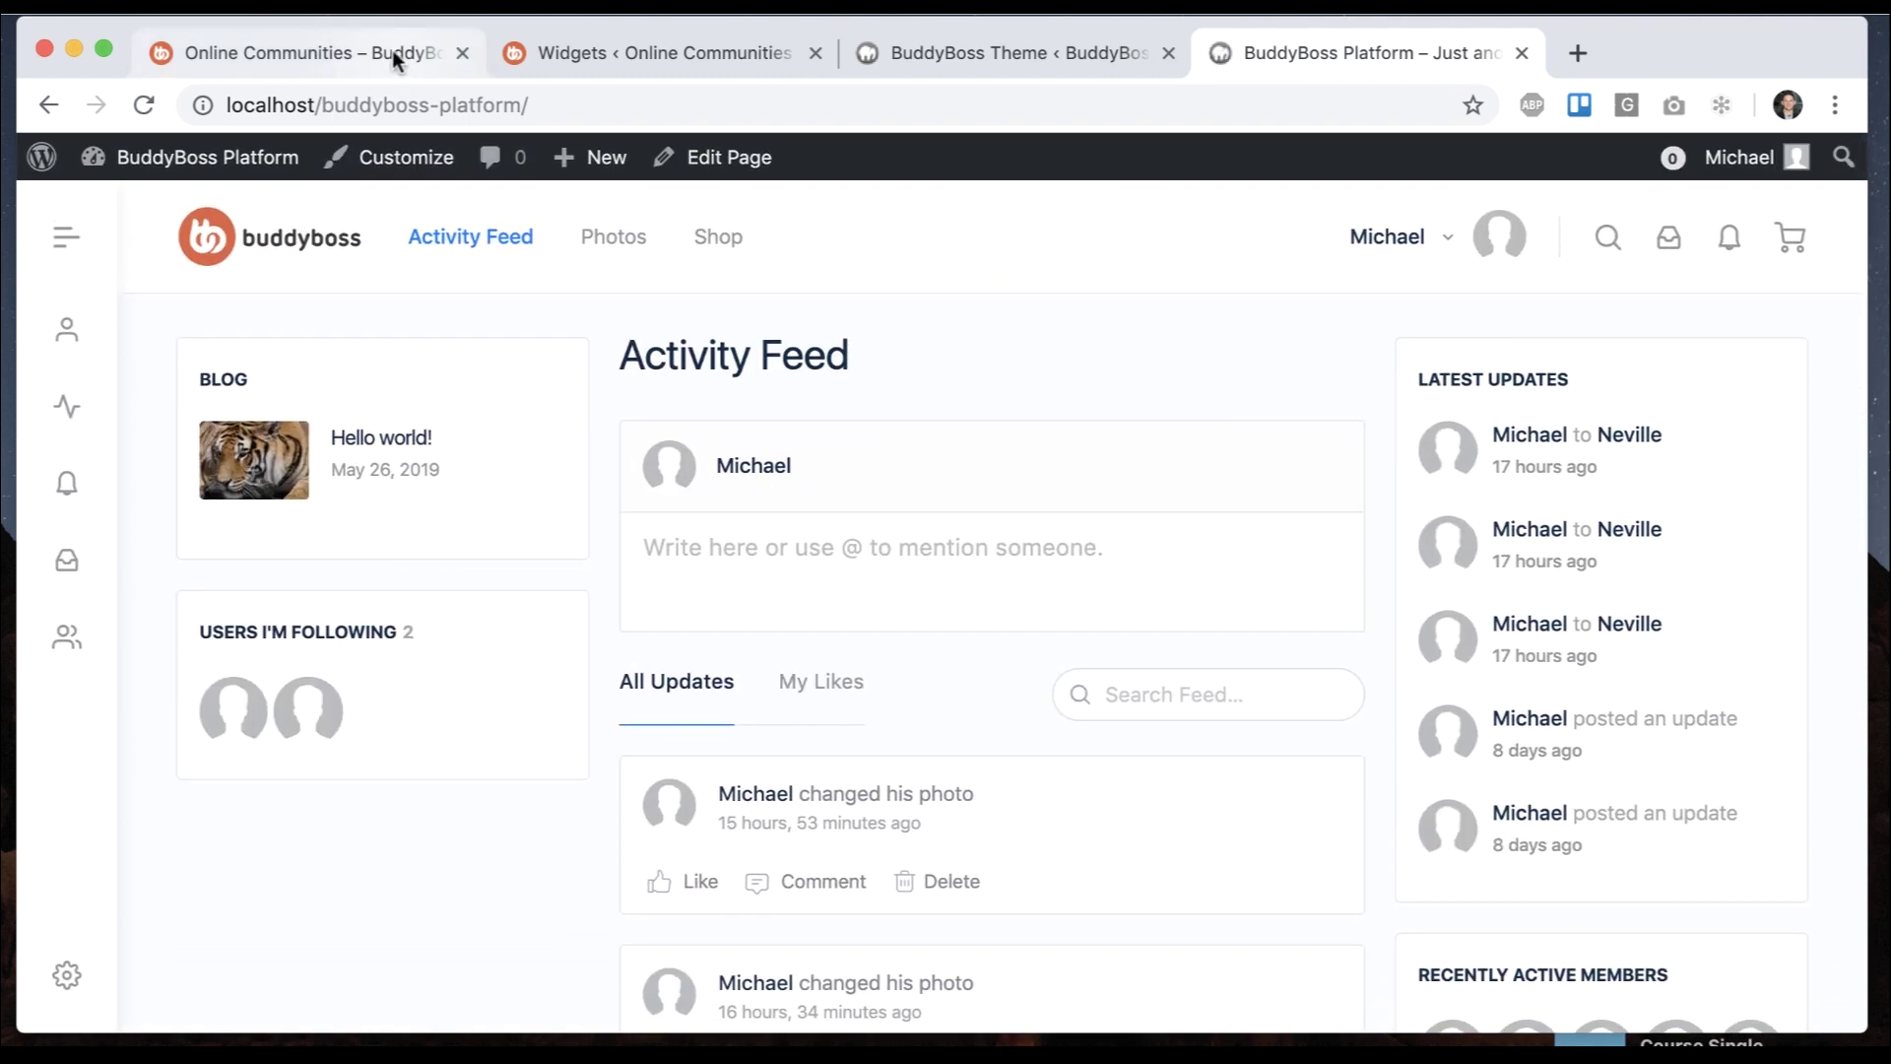
{"action": "left_click", "coordinate": [392, 49]}
{"action": "scroll", "coordinate": [790, 433], "scroll_direction": "down", "scroll_amount": 10}
{"action": "scroll", "coordinate": [782, 481], "scroll_direction": "up", "scroll_amount": 10}
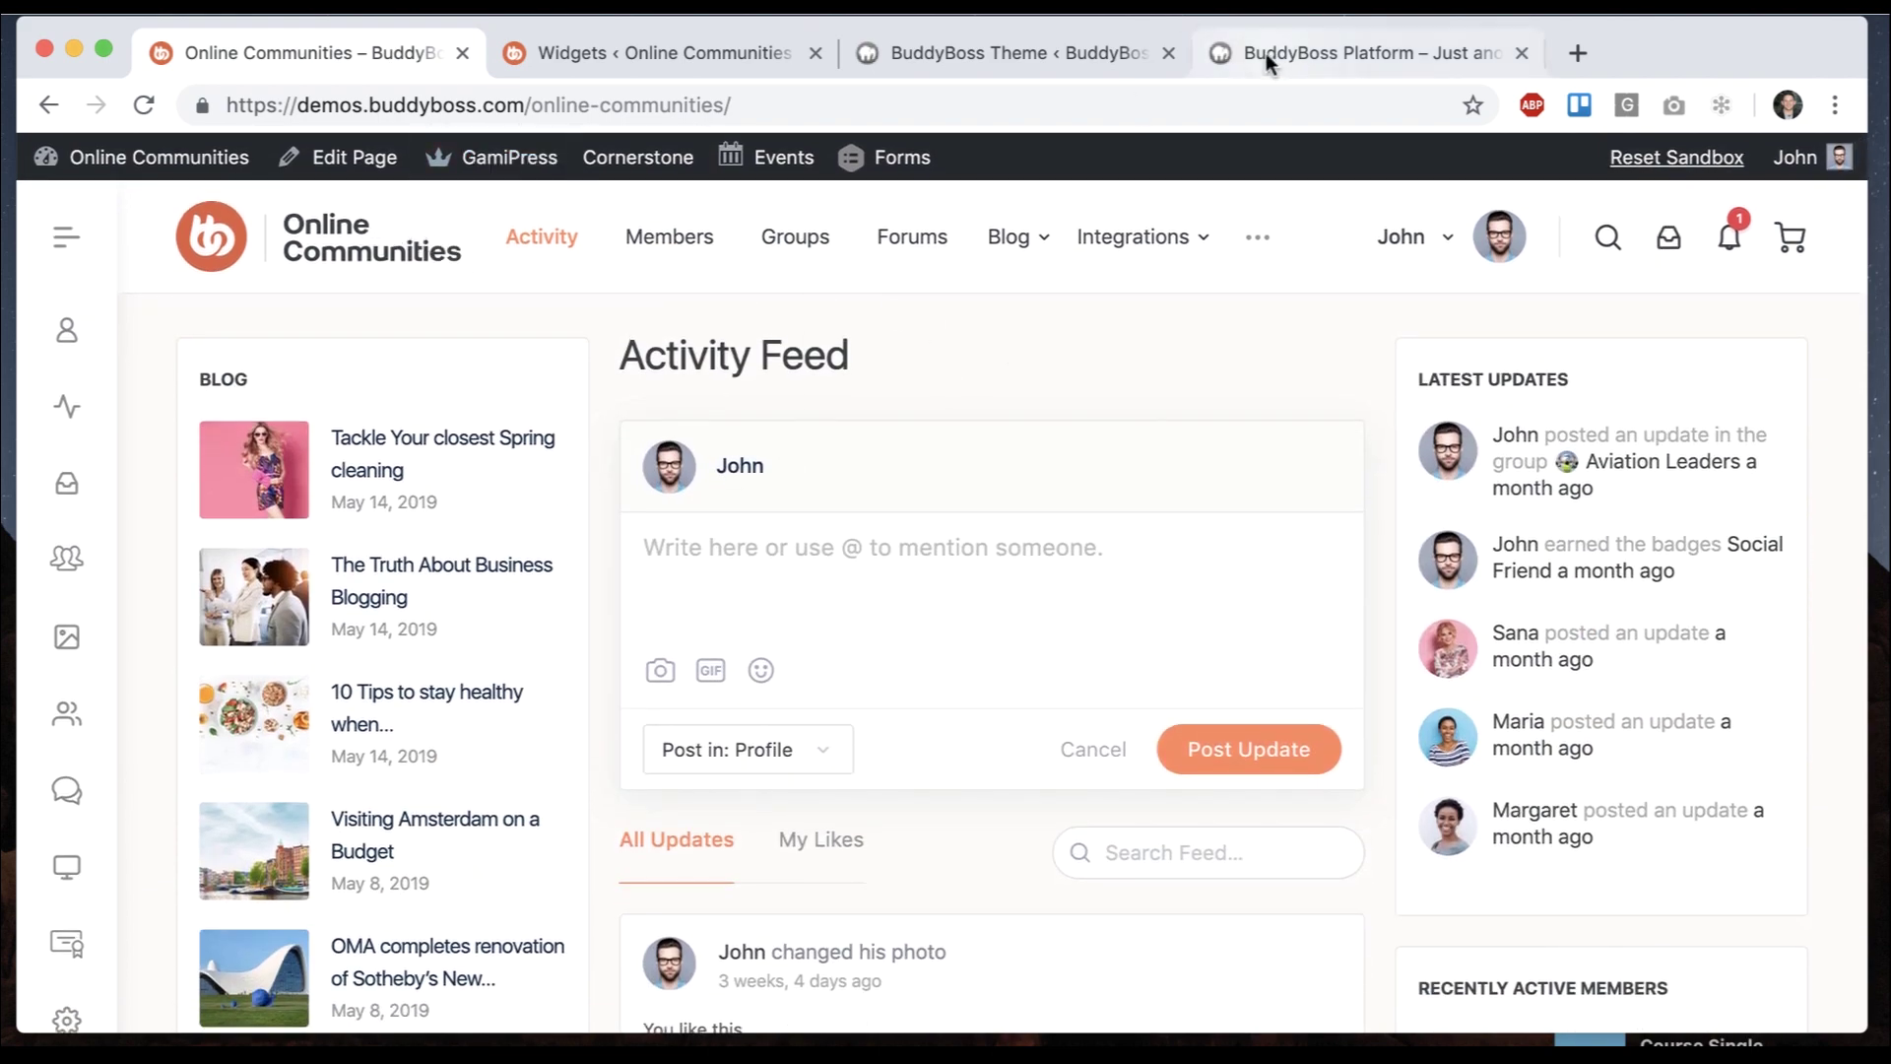
Review the theme's Styling settings and compare the local feed with the demo again
{"action": "left_click", "coordinate": [1054, 54]}
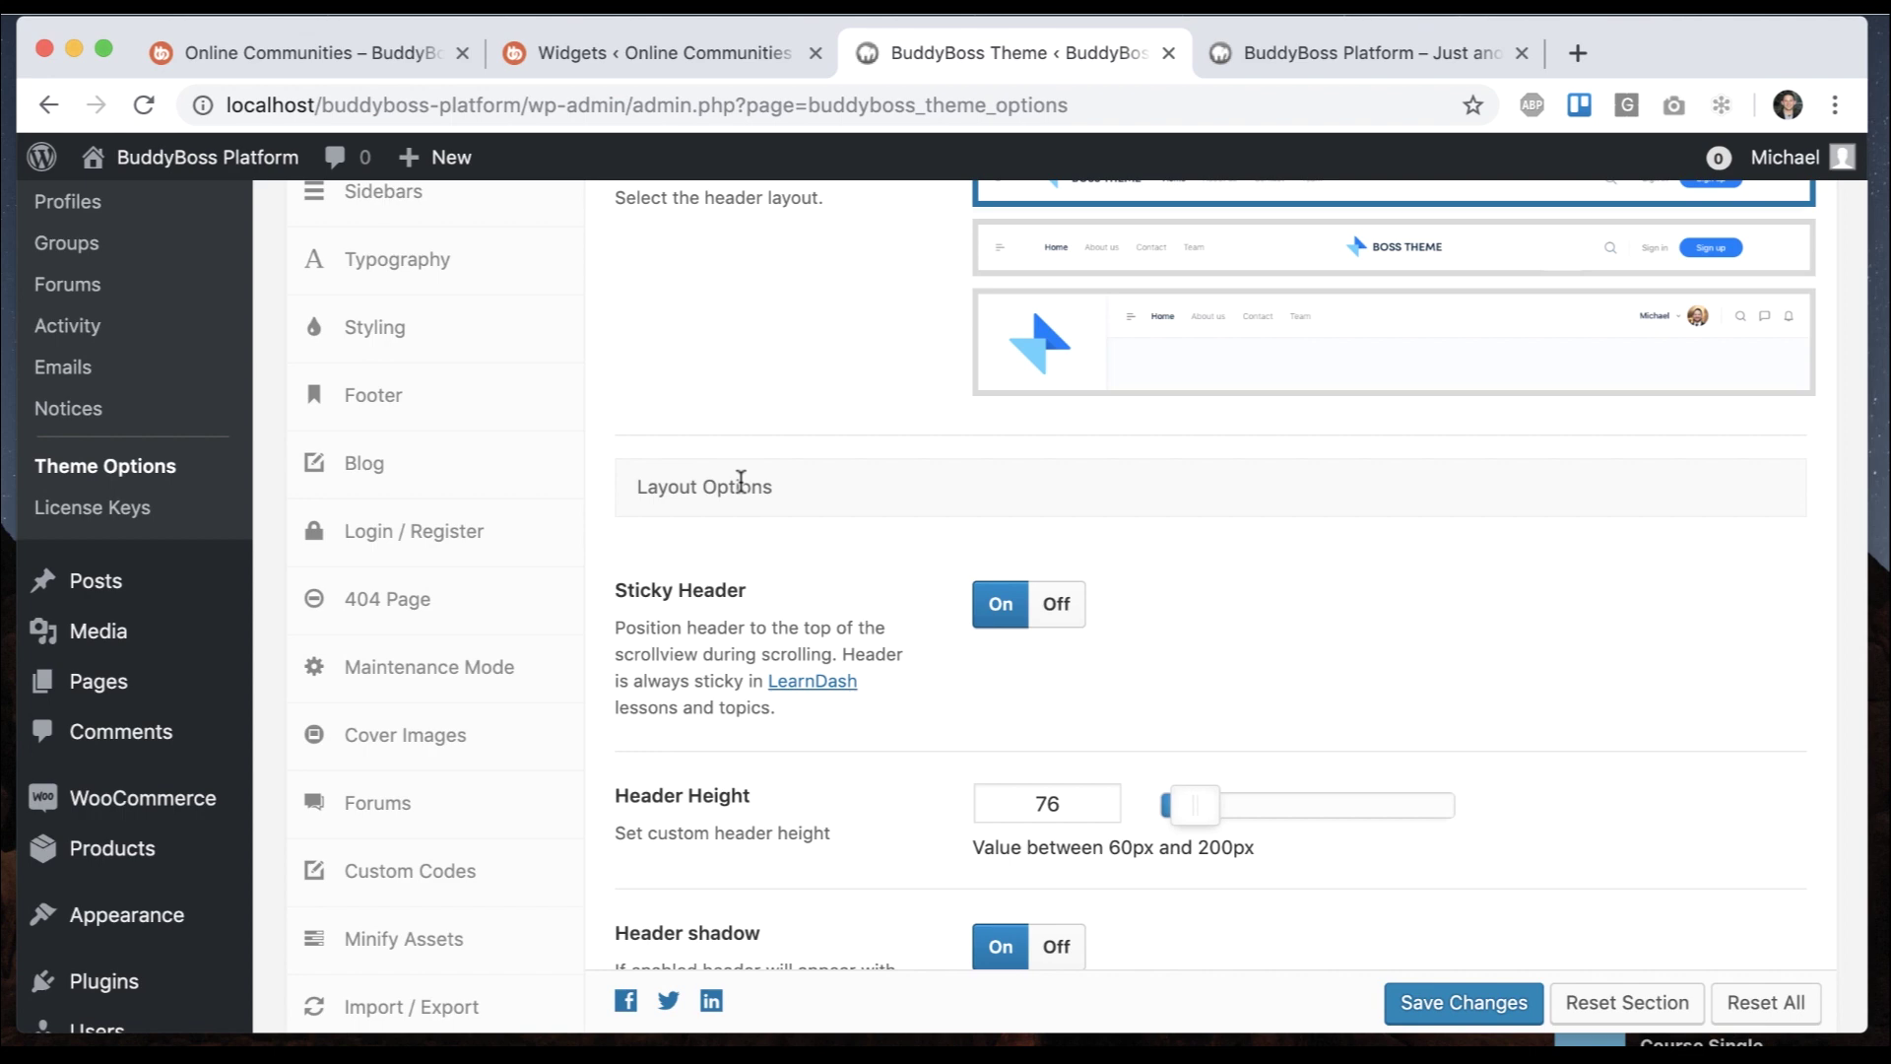
{"action": "left_click", "coordinate": [375, 327]}
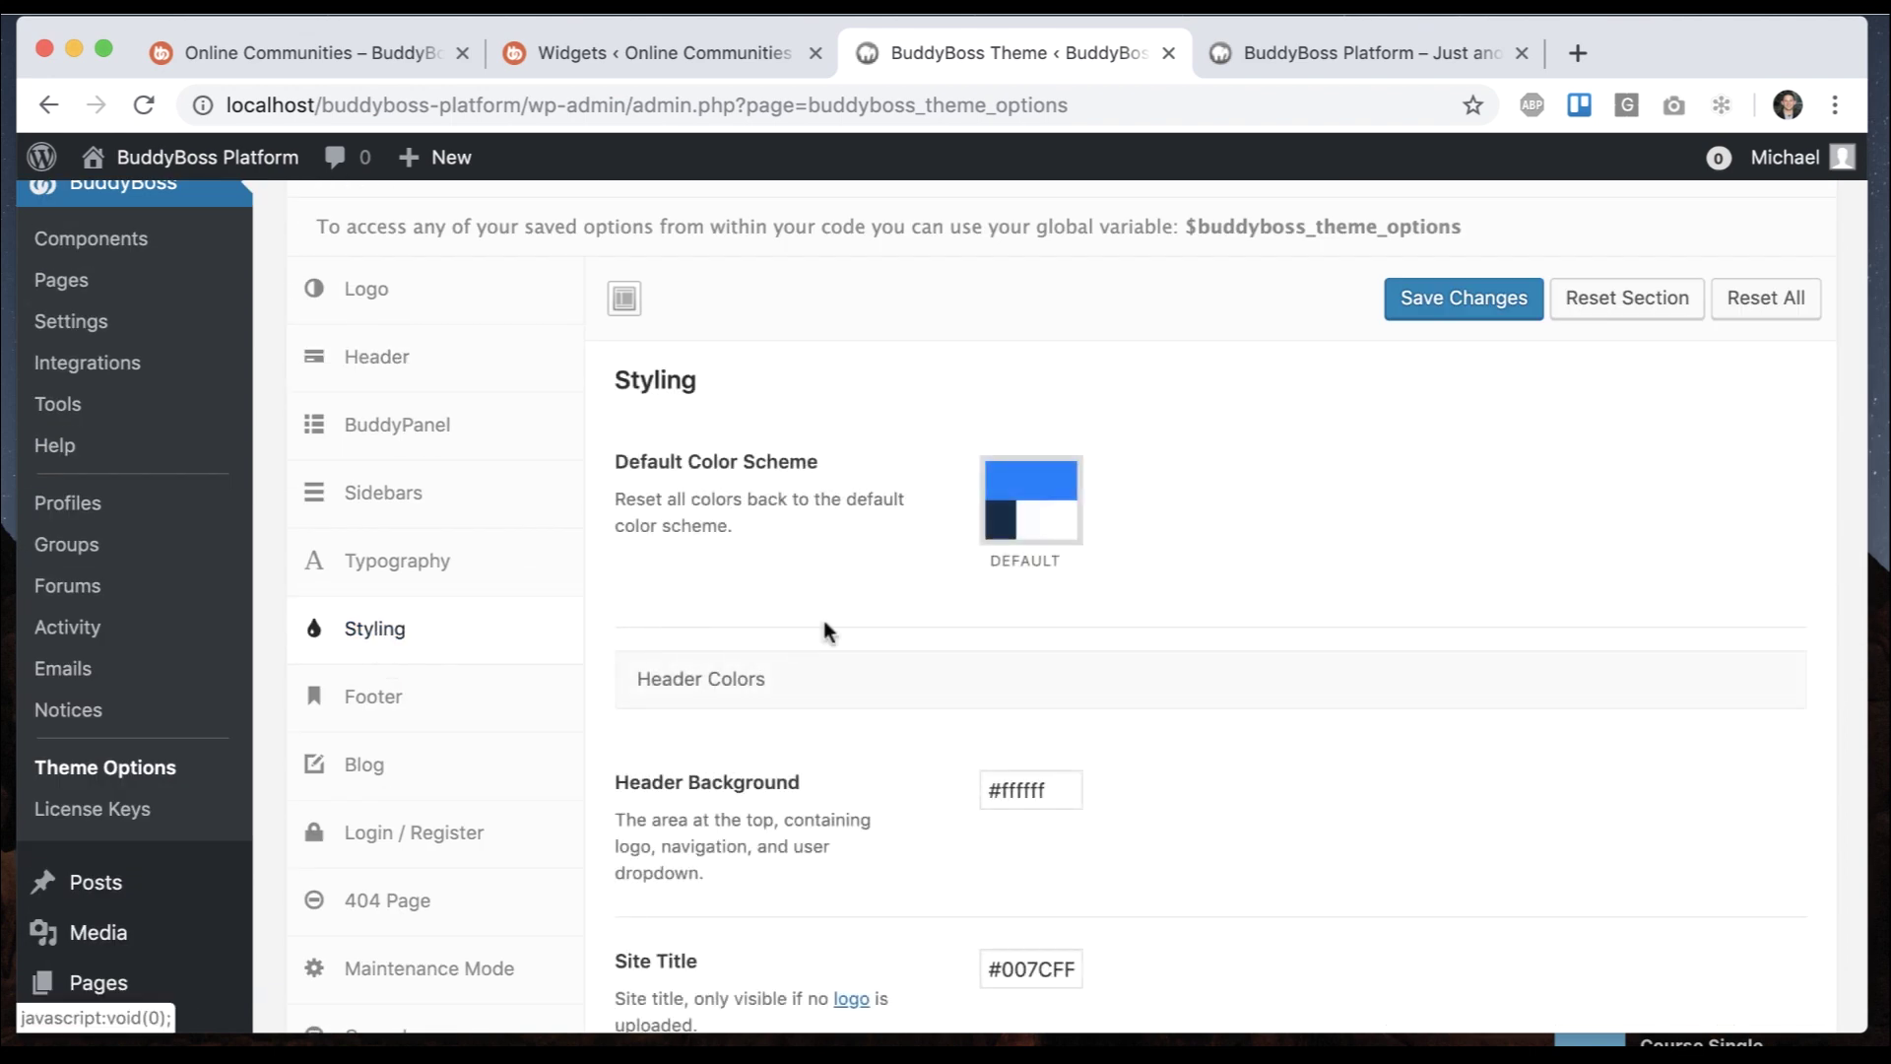
{"action": "scroll", "coordinate": [873, 595], "scroll_direction": "down", "scroll_amount": 10}
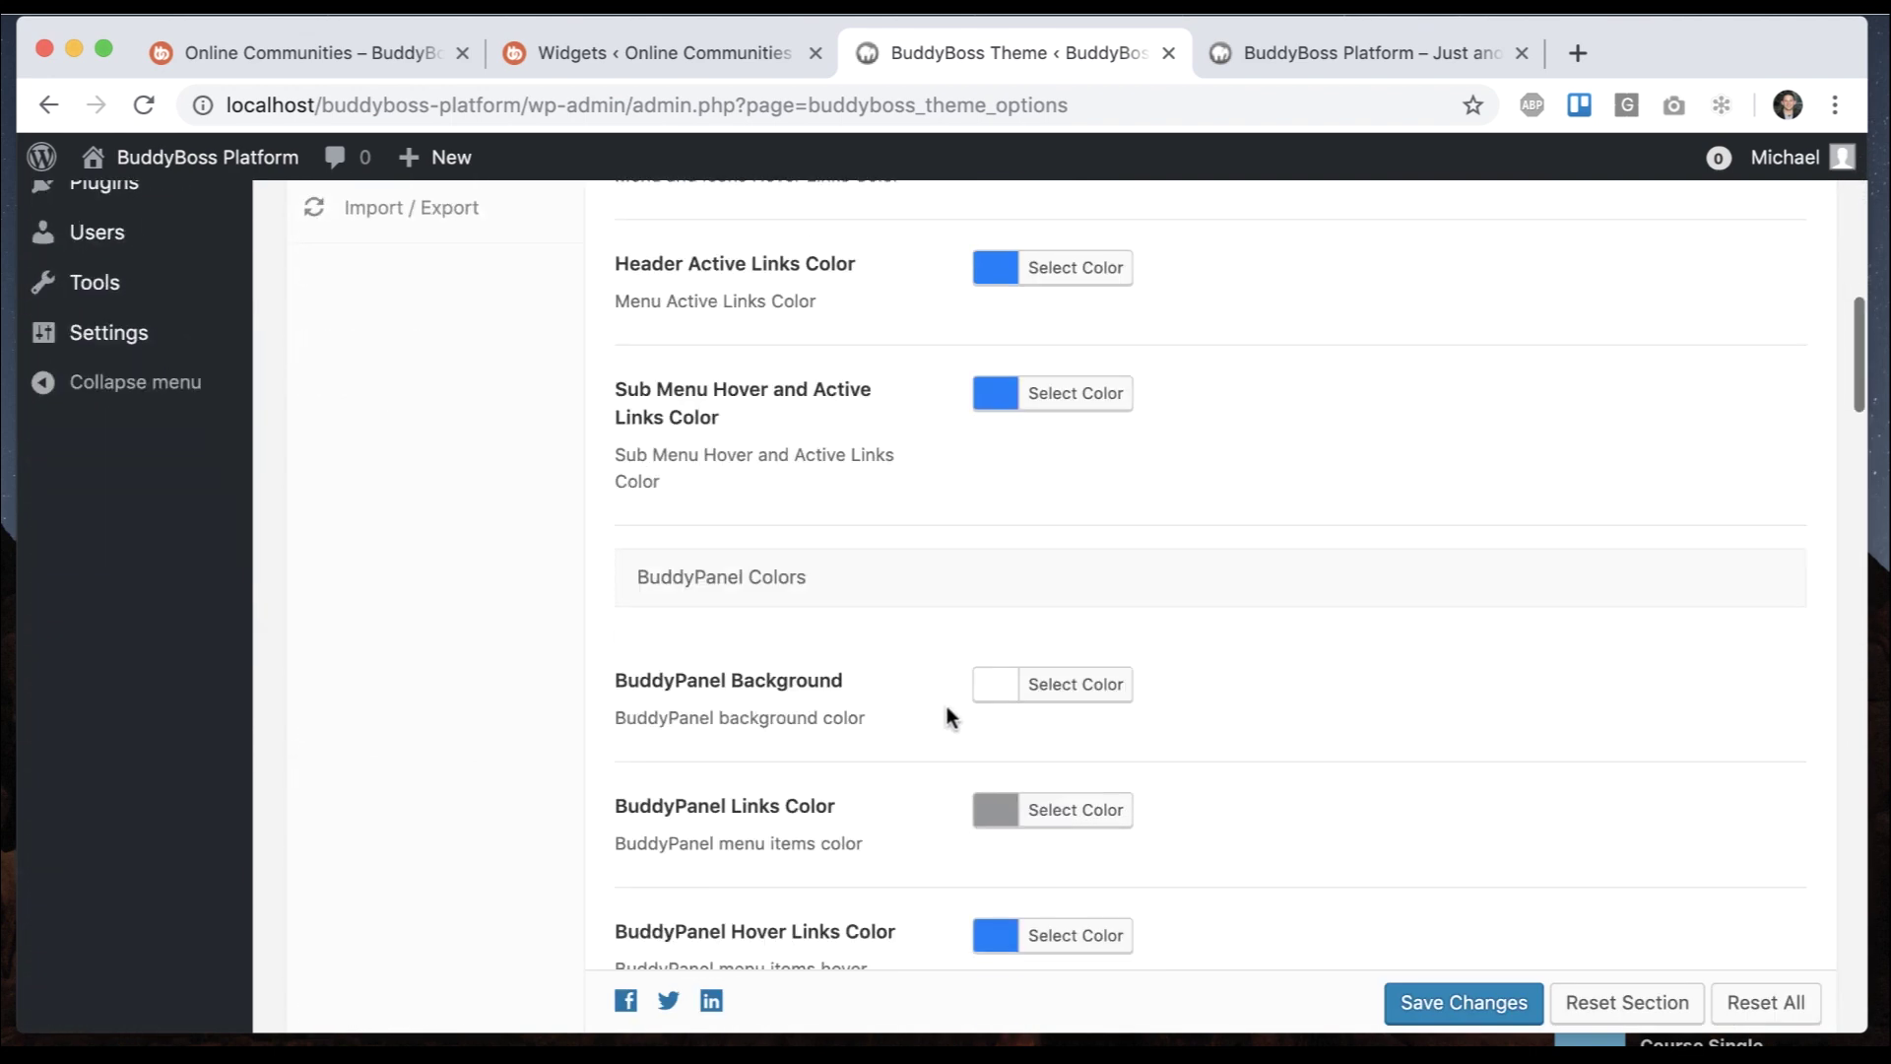
{"action": "scroll", "coordinate": [948, 706], "scroll_direction": "down", "scroll_amount": 5}
{"action": "key", "text": "ctrl+Tab"}
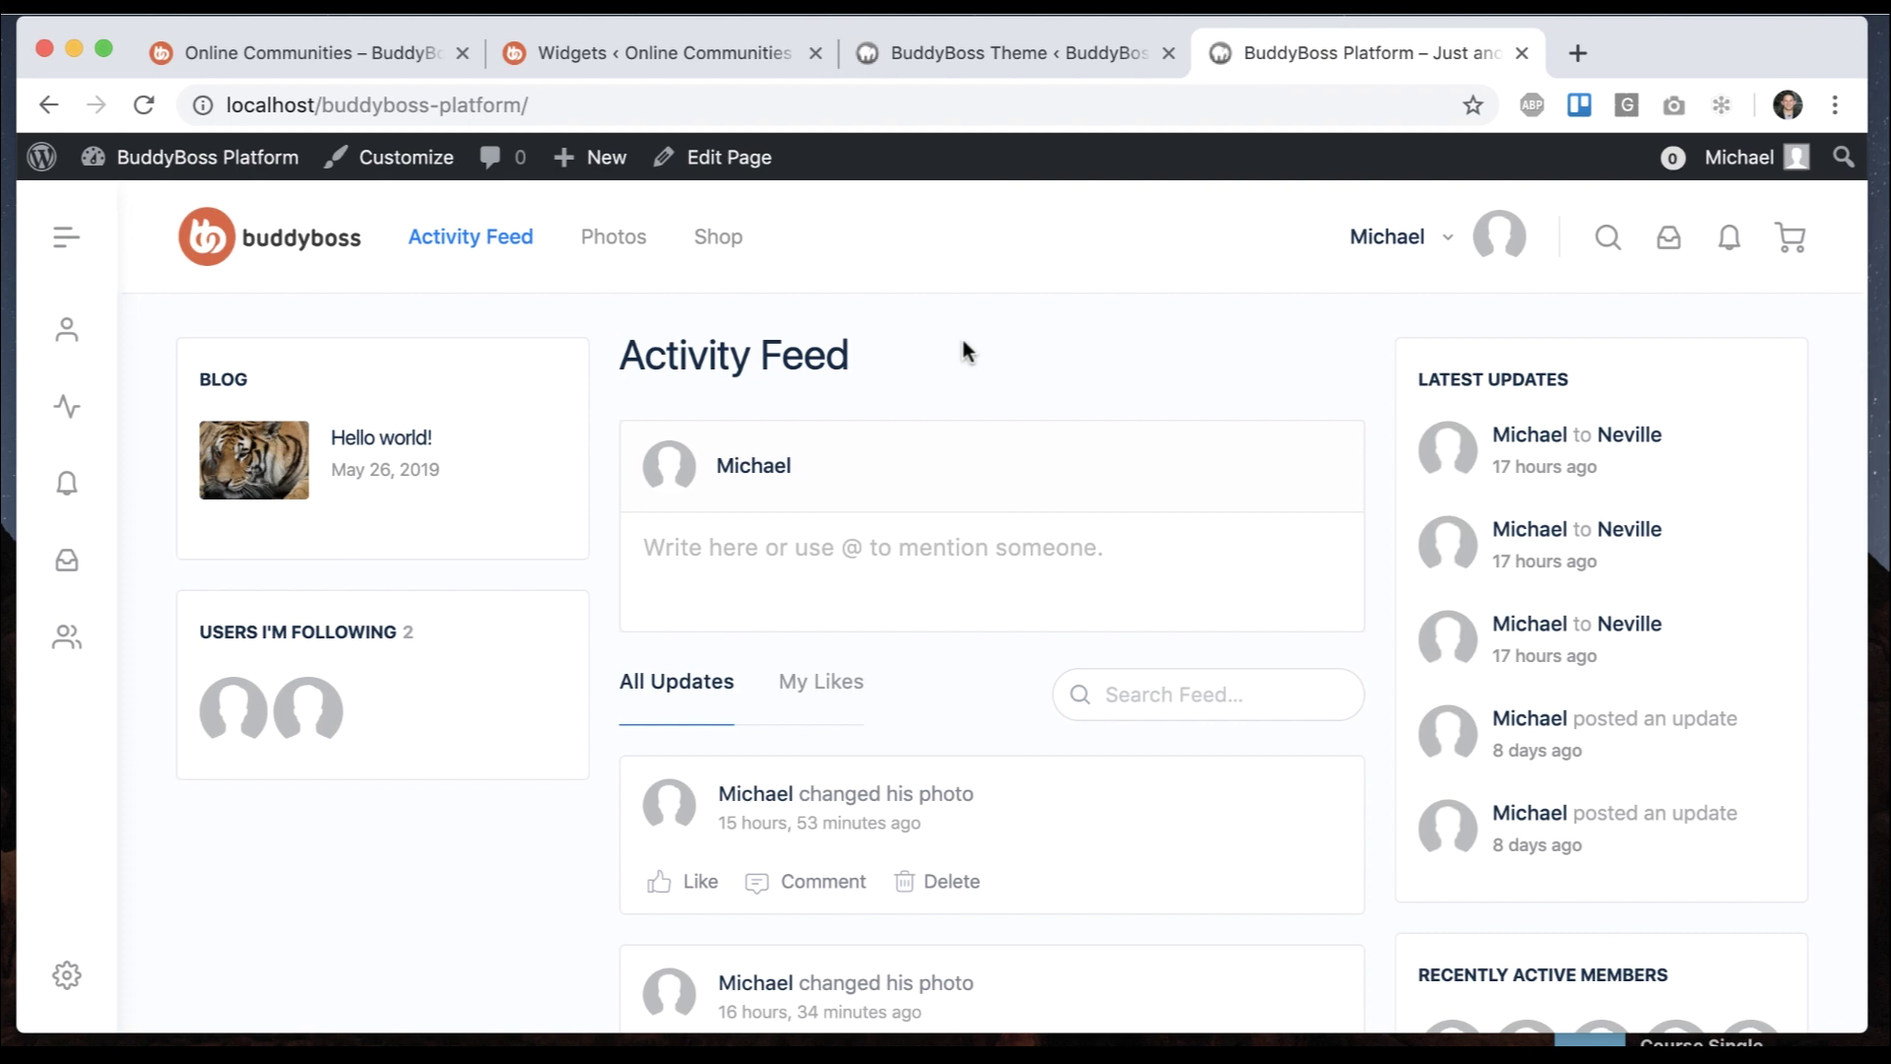
{"action": "left_click", "coordinate": [411, 54]}
{"action": "left_click", "coordinate": [1349, 51]}
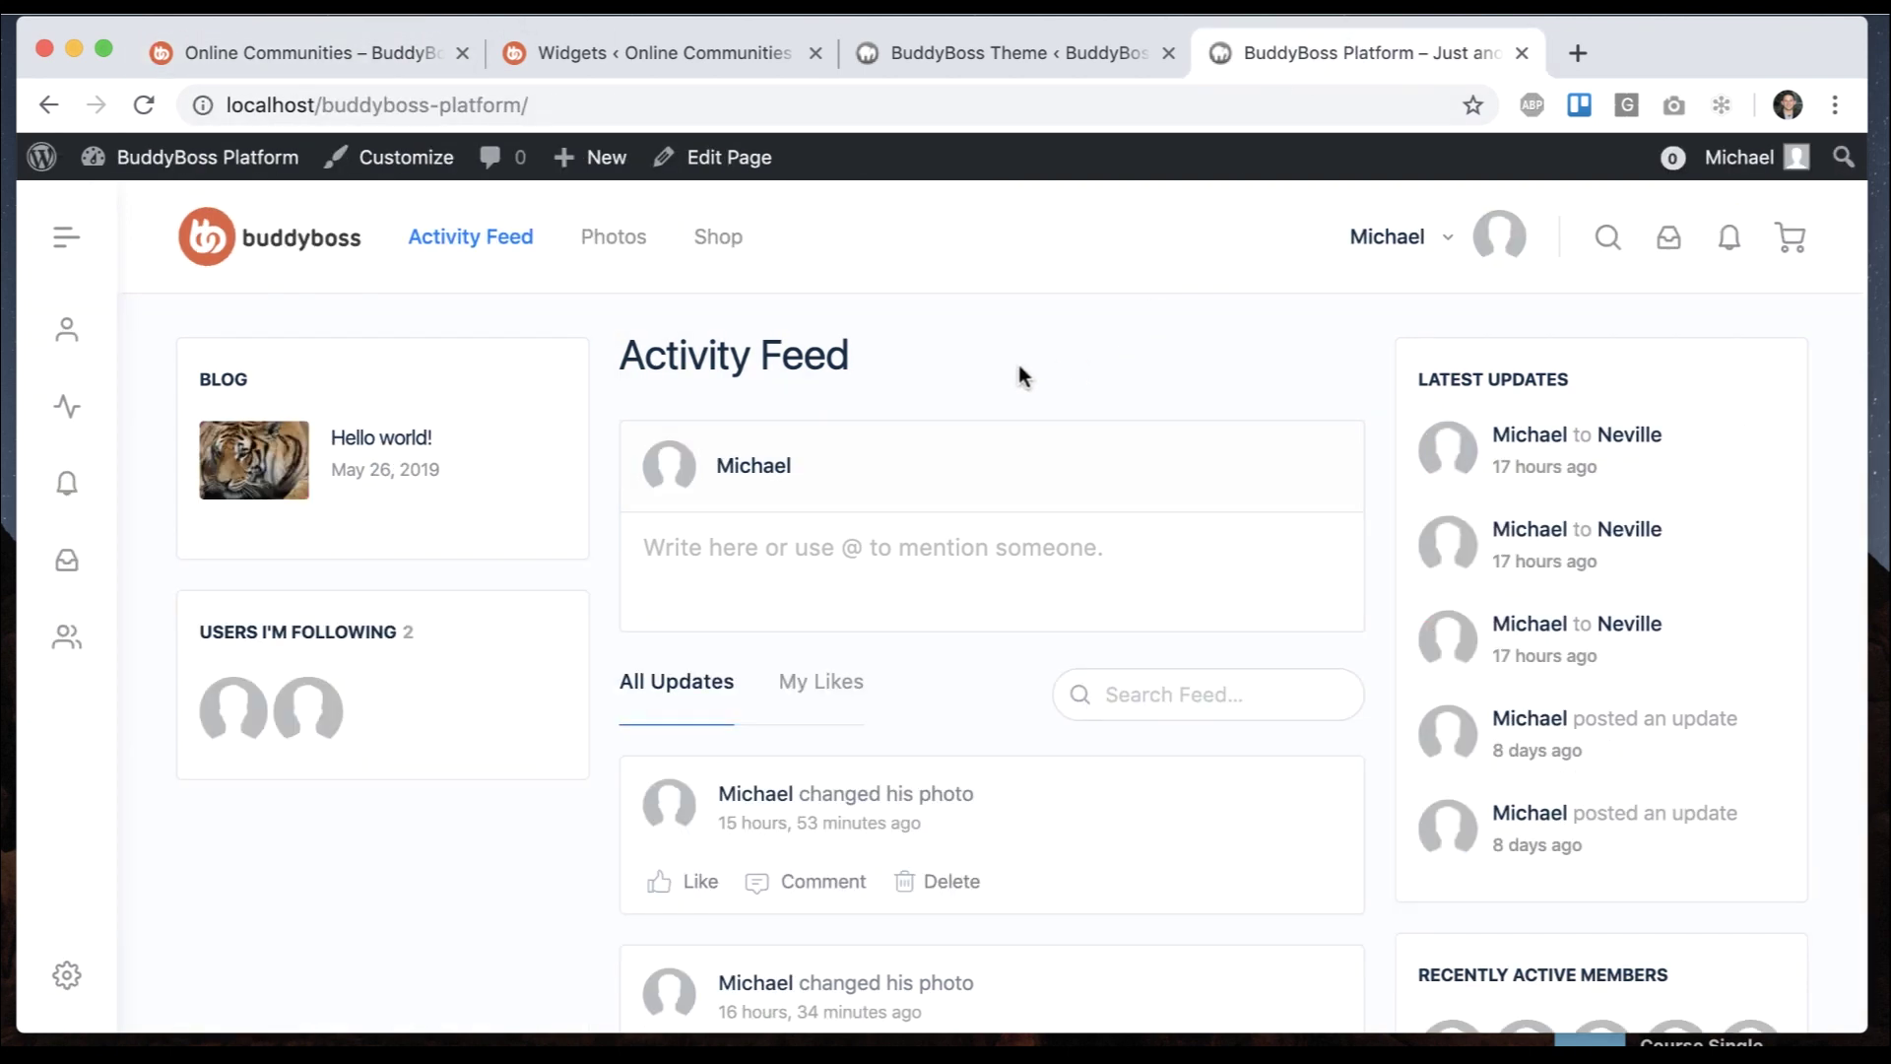